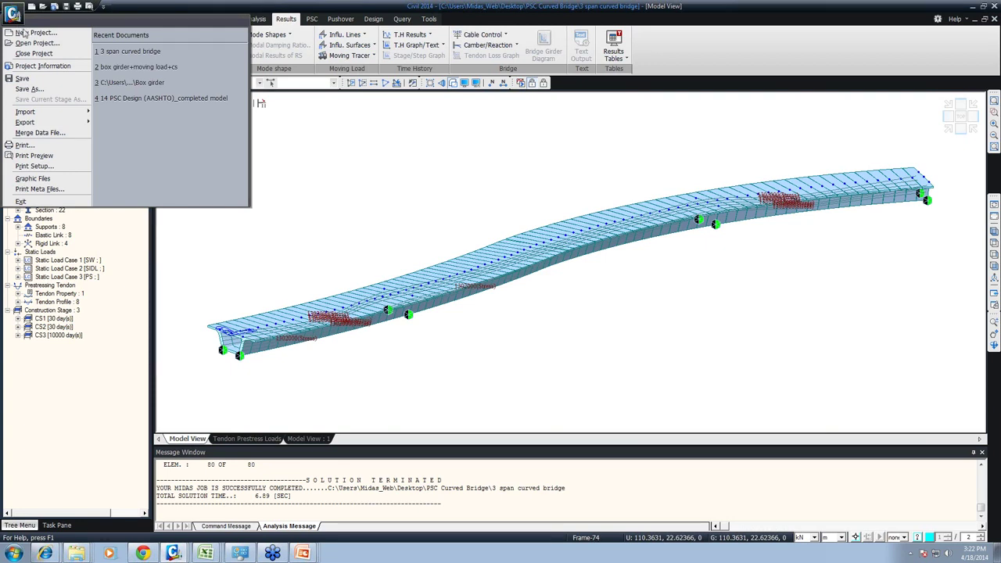
Step: Start a new project and look through the available command categories, finishing on the Structure commands with the bridge wizards
left_click(25, 34)
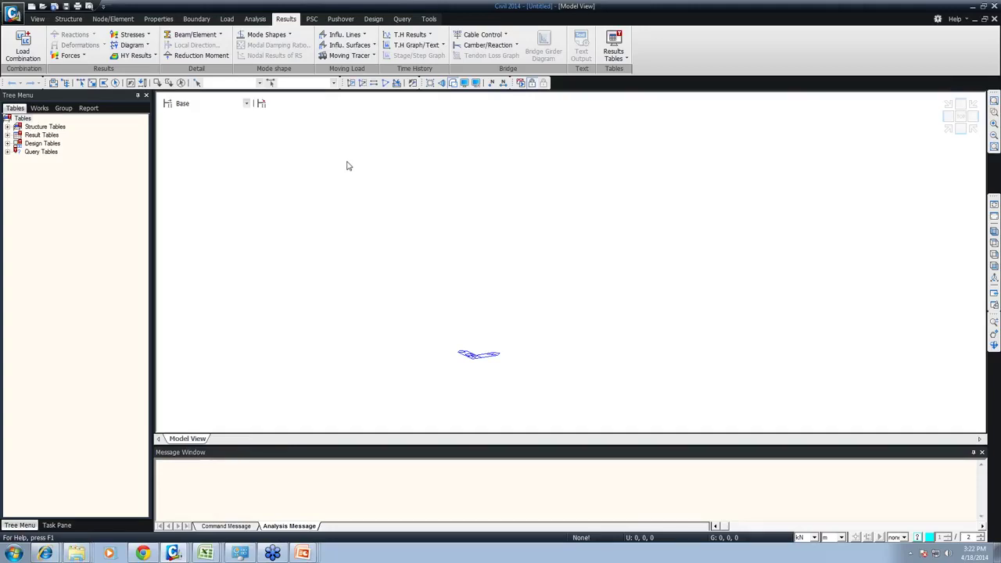
left_click(36, 19)
left_click(82, 19)
left_click(112, 18)
left_click(158, 19)
left_click(197, 18)
left_click(226, 19)
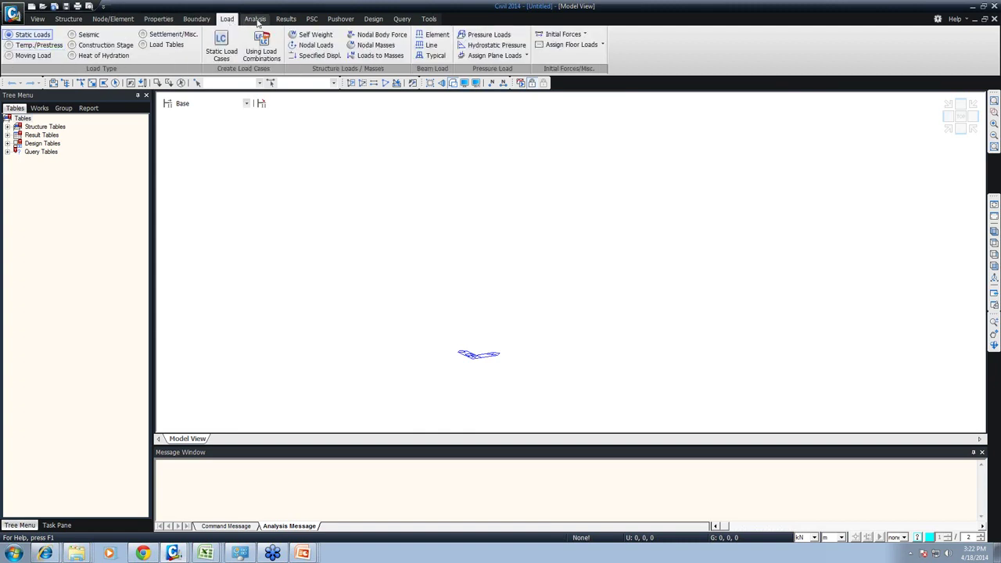
left_click(255, 19)
left_click(285, 18)
left_click(311, 19)
left_click(340, 19)
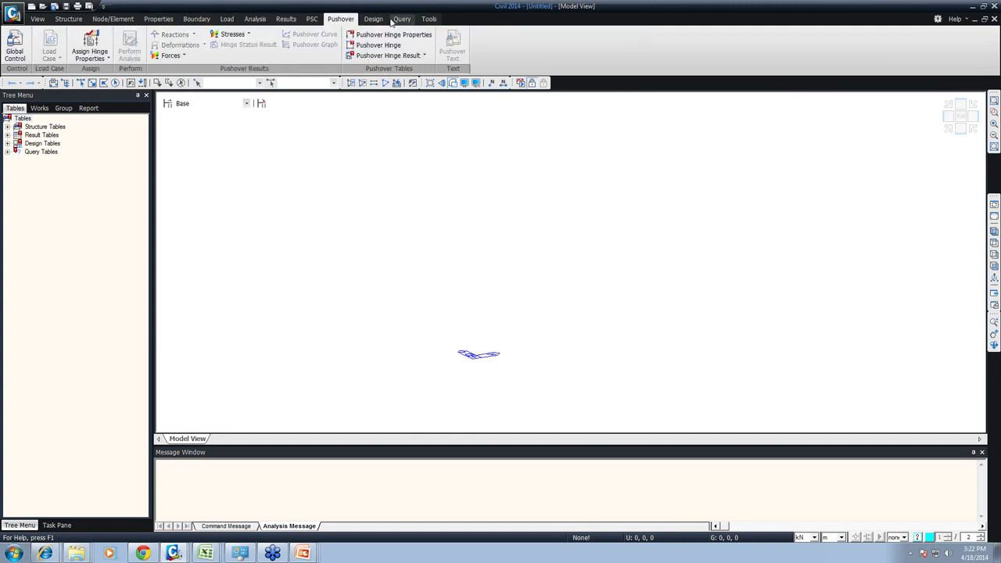
left_click(68, 19)
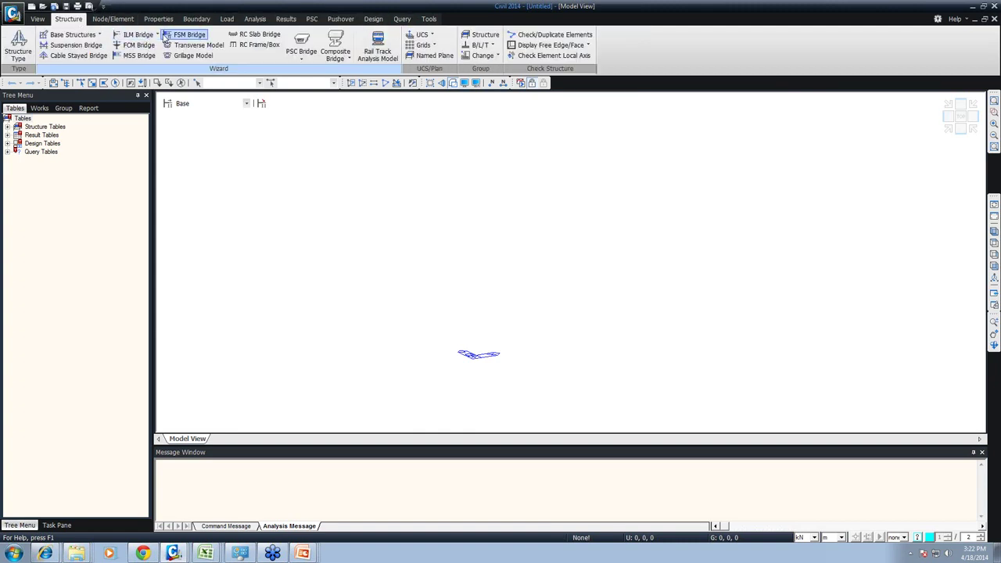
Step: Examine the Works and Group listings of the empty project, ending on Works
left_click(39, 108)
left_click(62, 108)
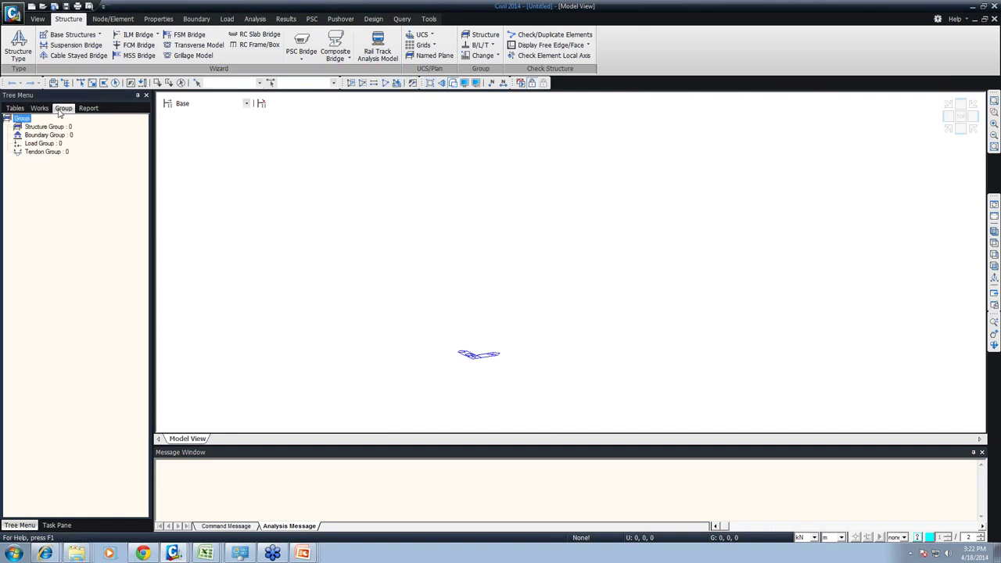
left_click(40, 110)
left_click(62, 109)
left_click(40, 109)
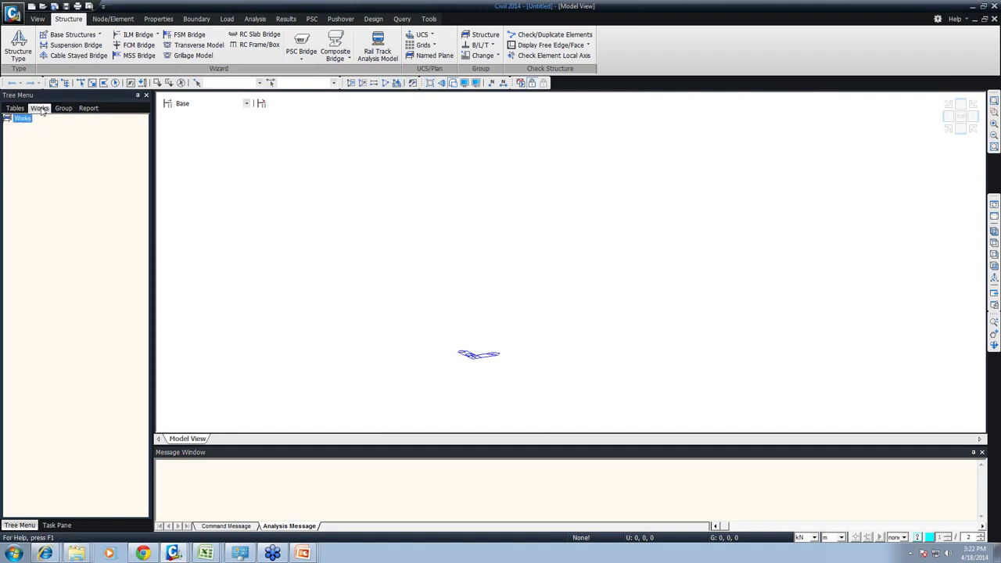
Step: Switch to the already open "intial model 2" project and clear its node and element selection
mouse_move(176, 552)
left_click(187, 528)
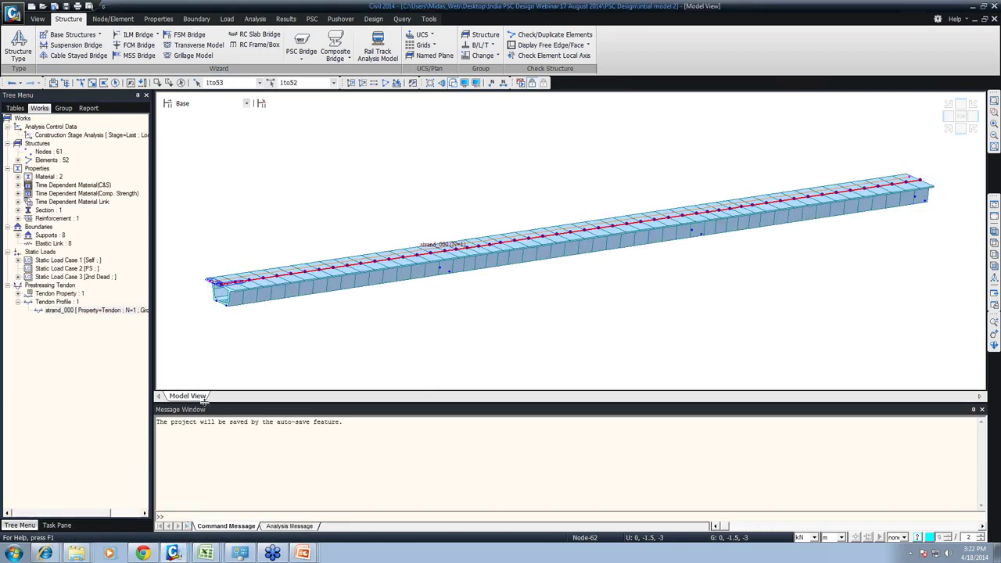
left_click(181, 83)
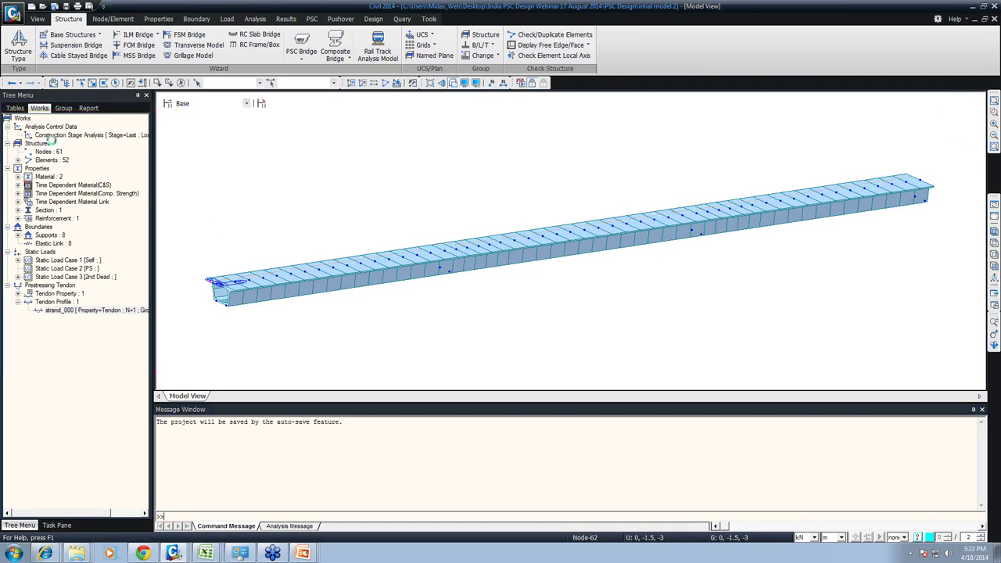
Step: Examine the structure data of the bridge model by highlighting its nodes and beam elements
left_click(17, 159)
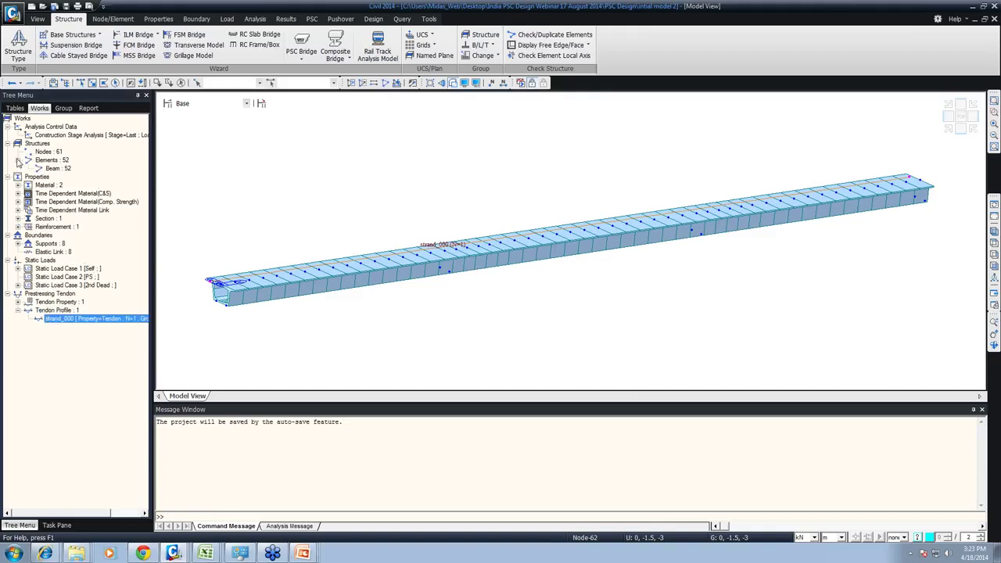
left_click(47, 151)
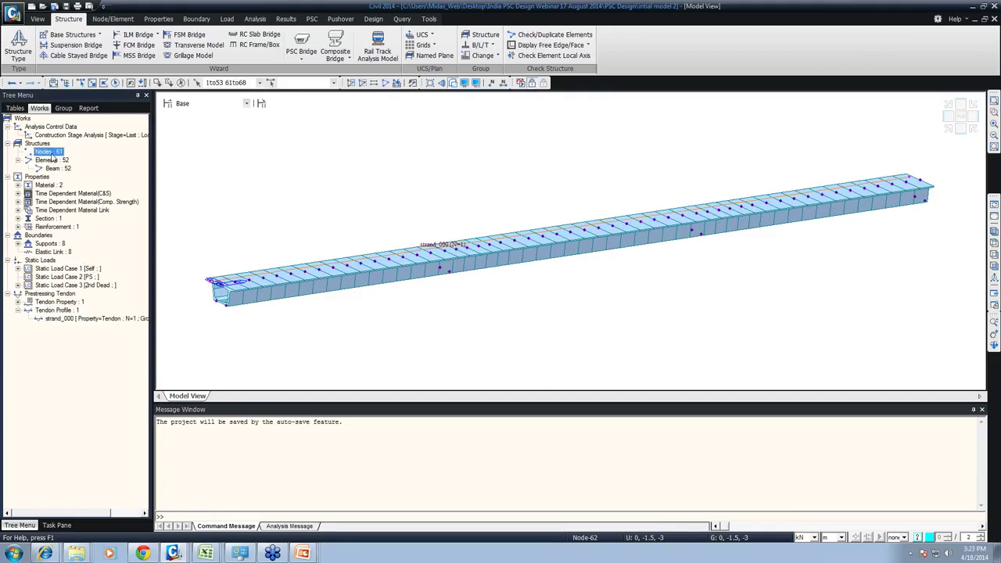
left_click(54, 169)
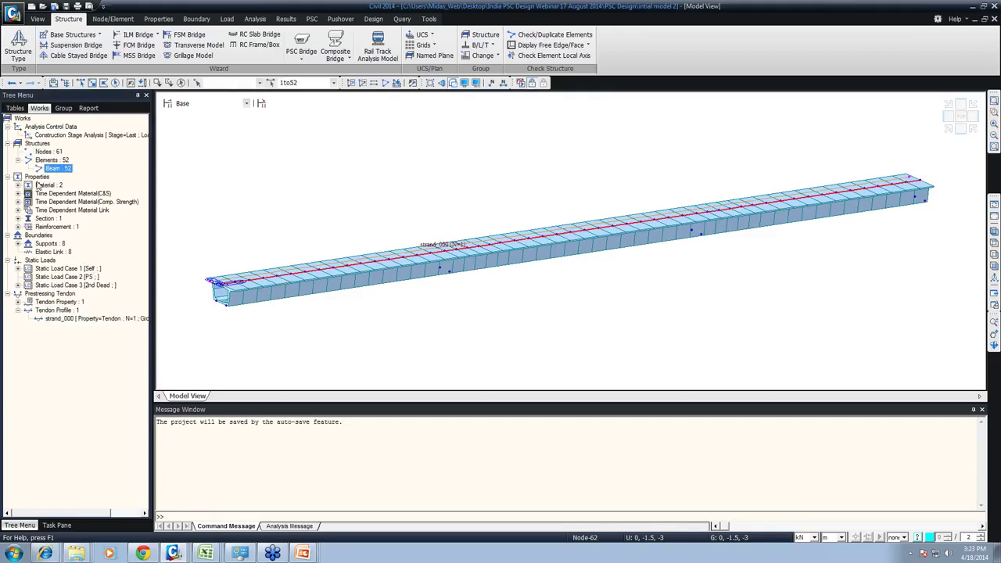
Step: Review the model's materials, time-dependent properties, material link, section and reinforcement definitions, and clear the selection
left_click(18, 185)
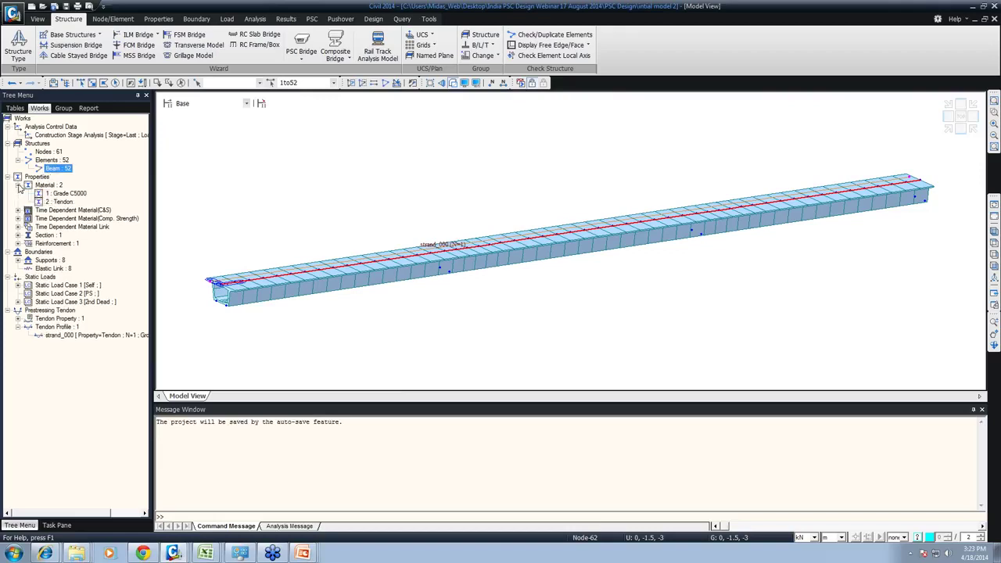
left_click(62, 193)
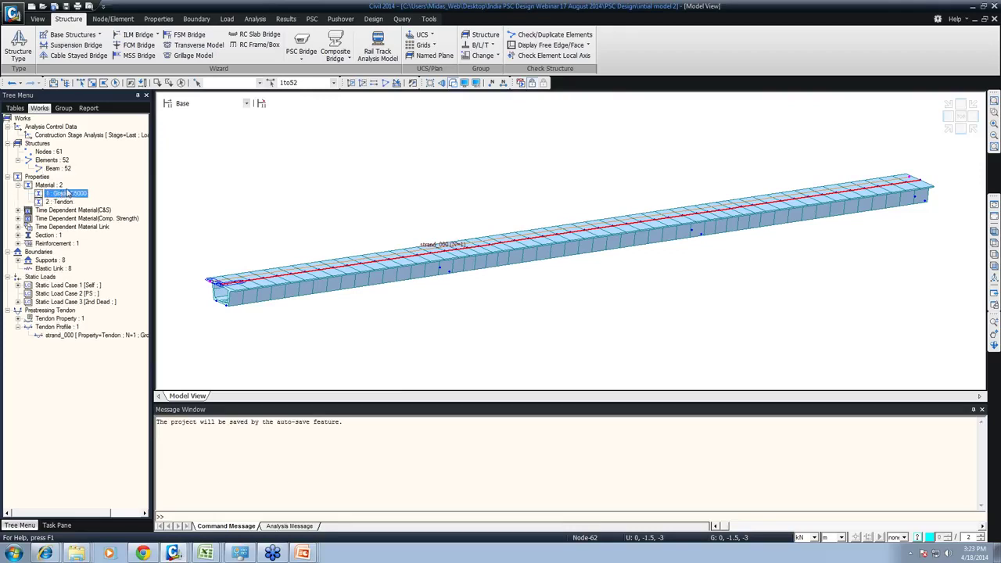
right_click(61, 201)
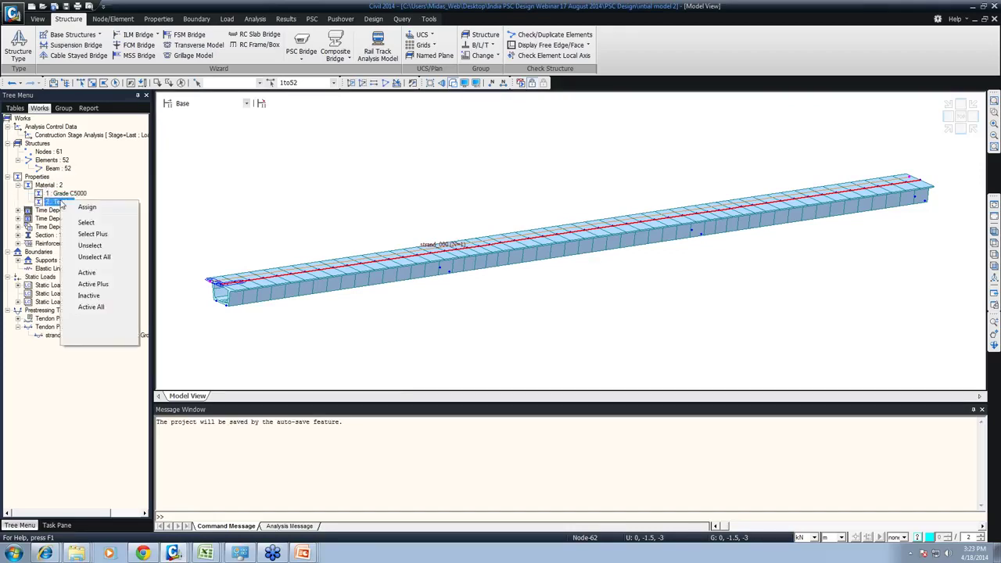
left_click(17, 216)
left_click(18, 210)
left_click(18, 227)
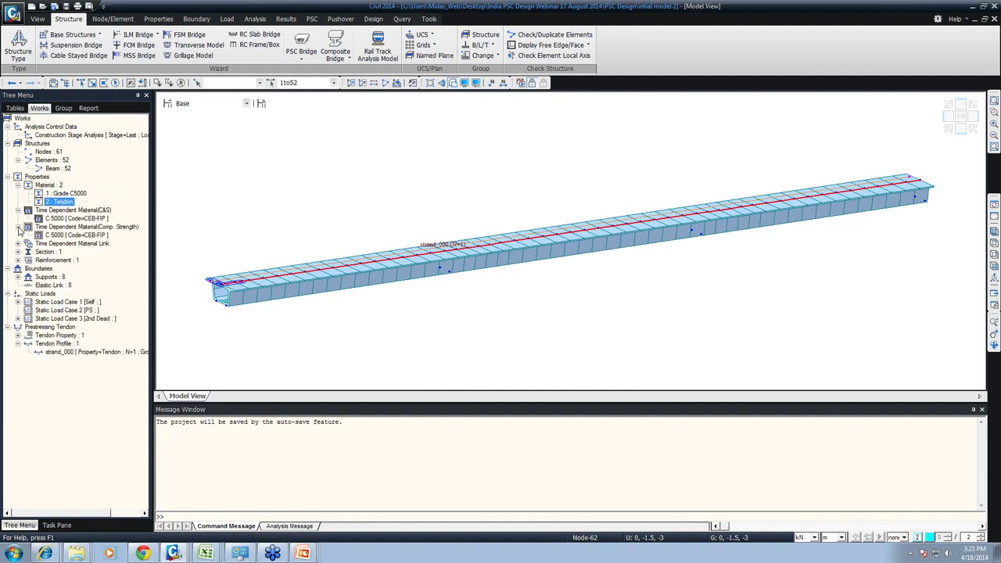
left_click(18, 244)
left_click(18, 260)
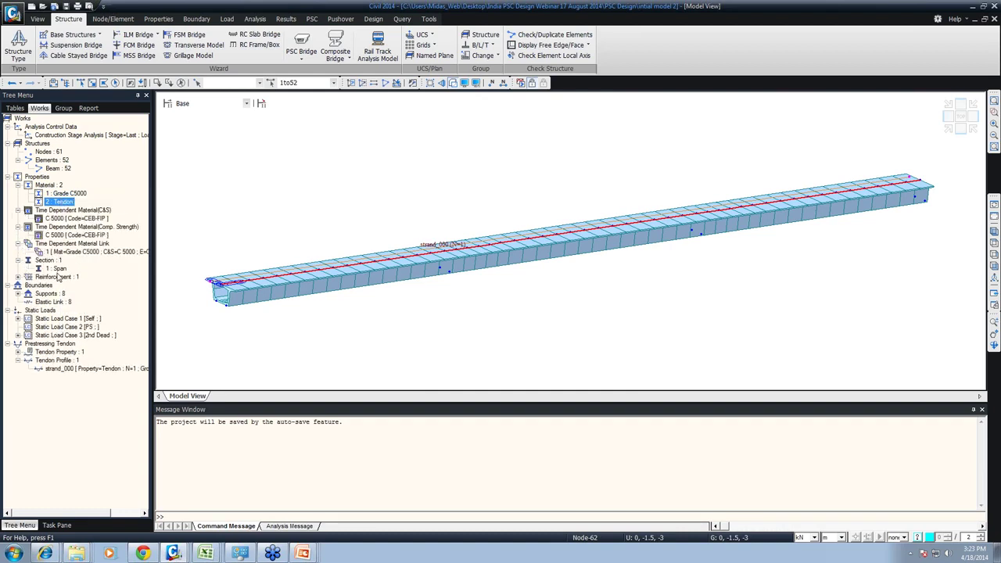
left_click(18, 277)
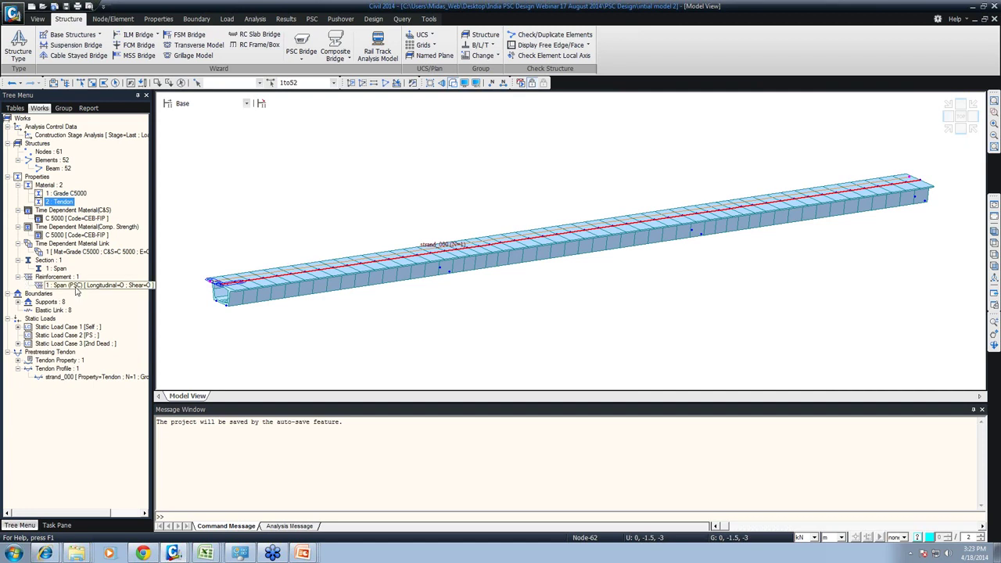
left_click(169, 83)
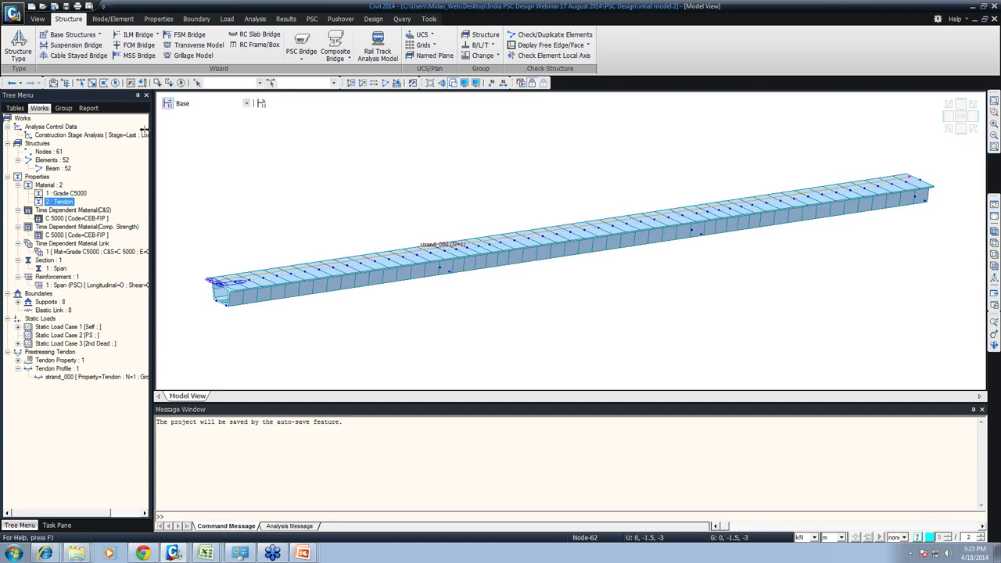
Step: List the support types under Boundaries and display the supports on the bridge model
left_click(19, 301)
right_click(76, 314)
right_click(57, 308)
right_click(48, 302)
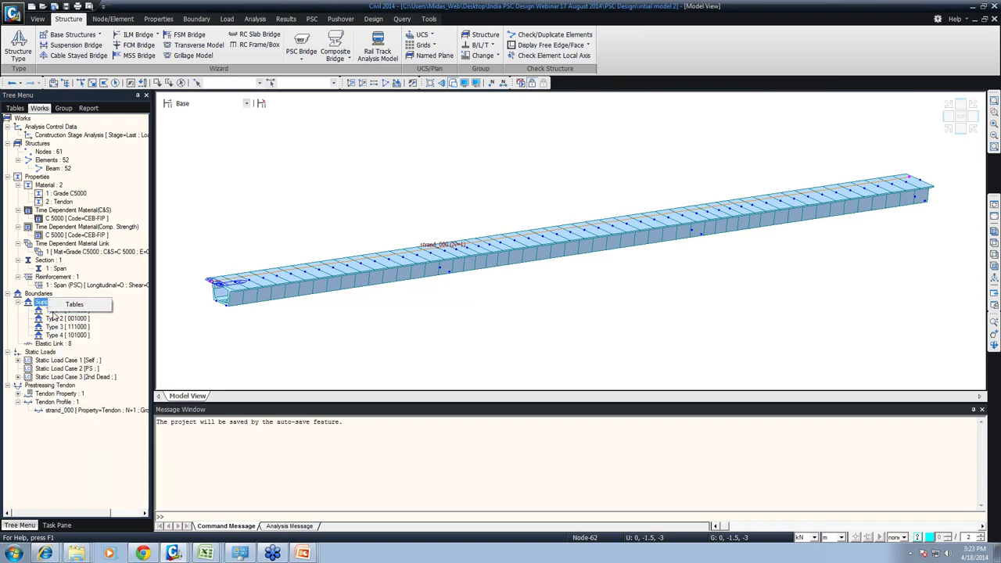
right_click(51, 318)
right_click(51, 311)
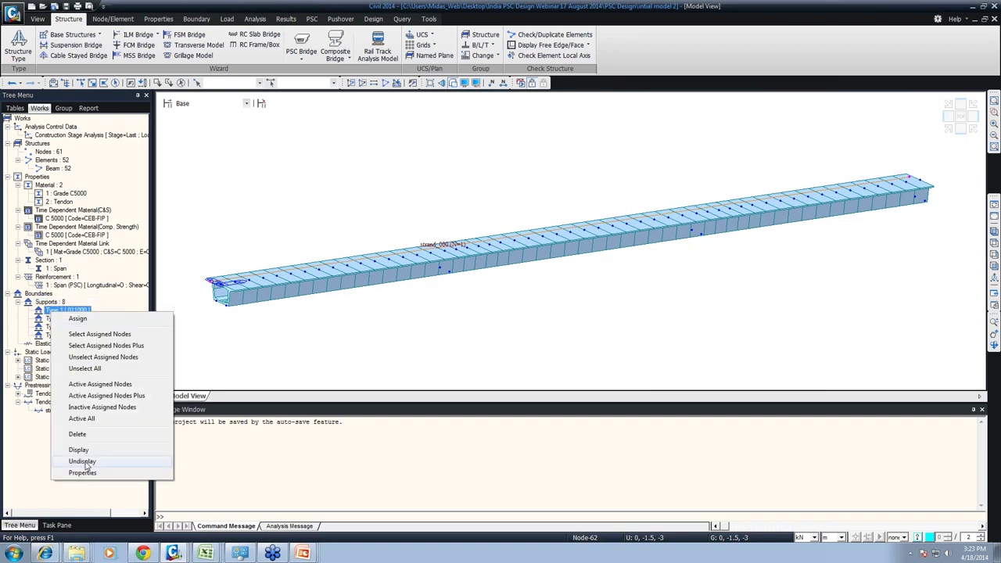
left_click(79, 449)
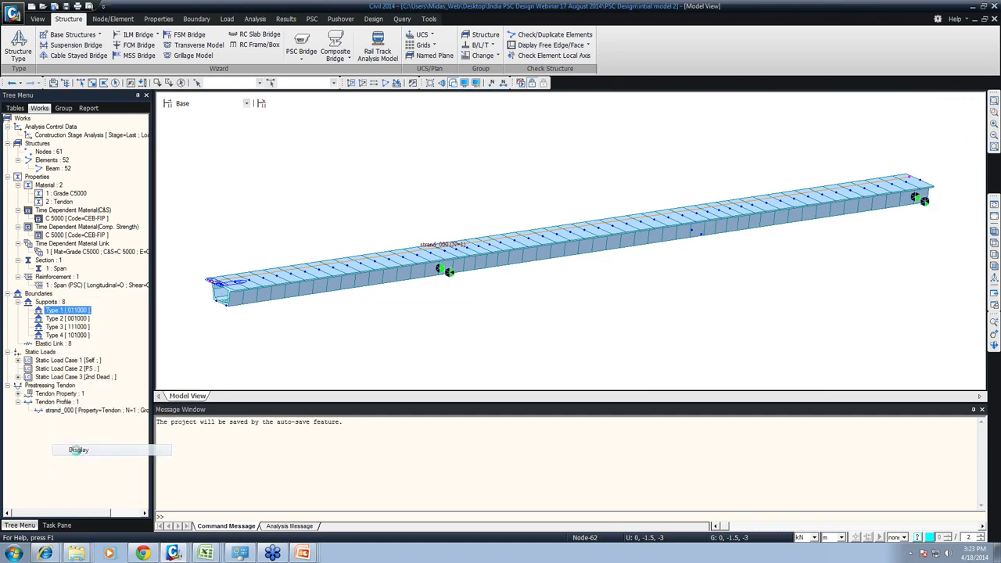
Step: Examine the Self and 2nd Dead static load cases and the prestressing tendon property
left_click(18, 361)
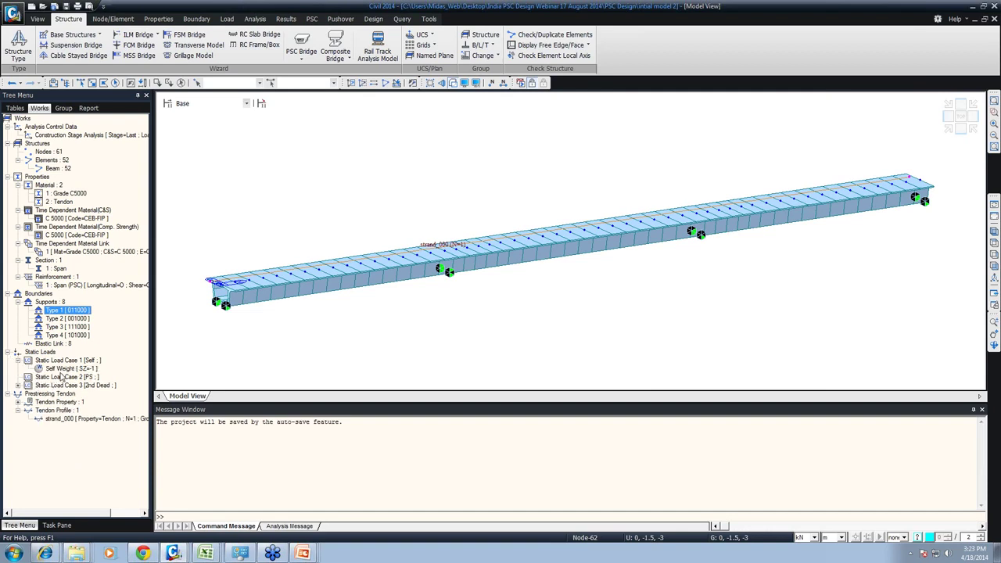
left_click(18, 385)
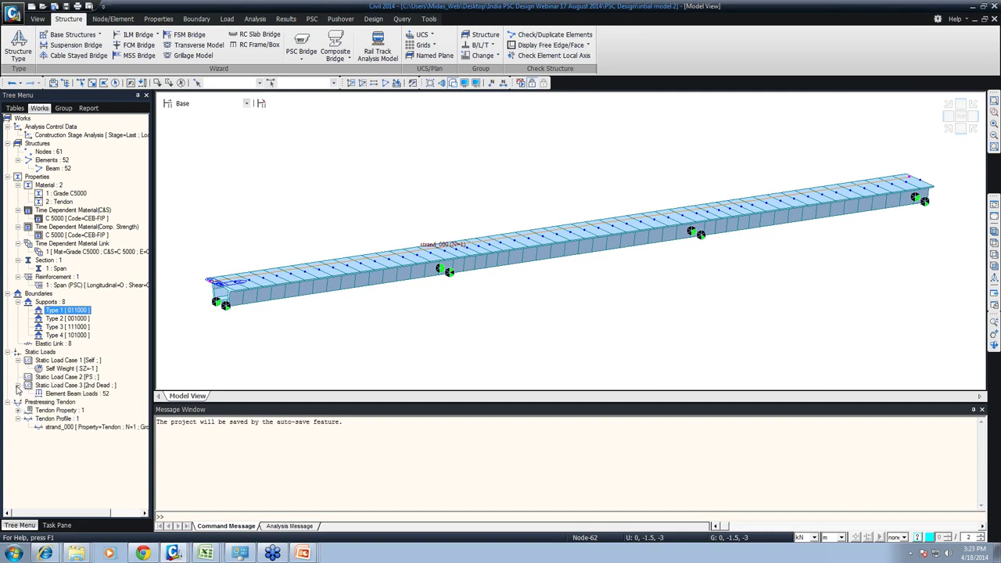
right_click(64, 394)
left_click(43, 411)
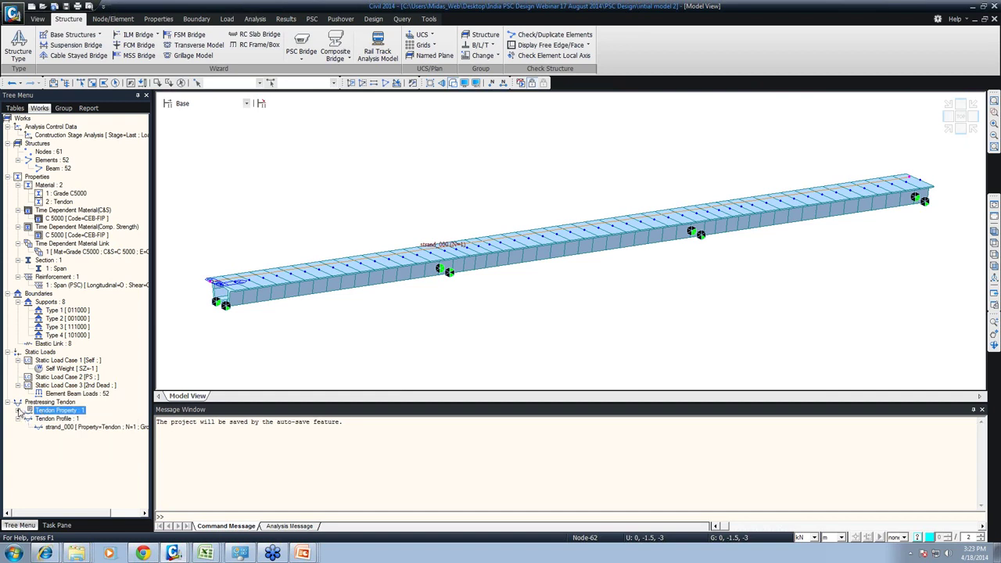
left_click(18, 410)
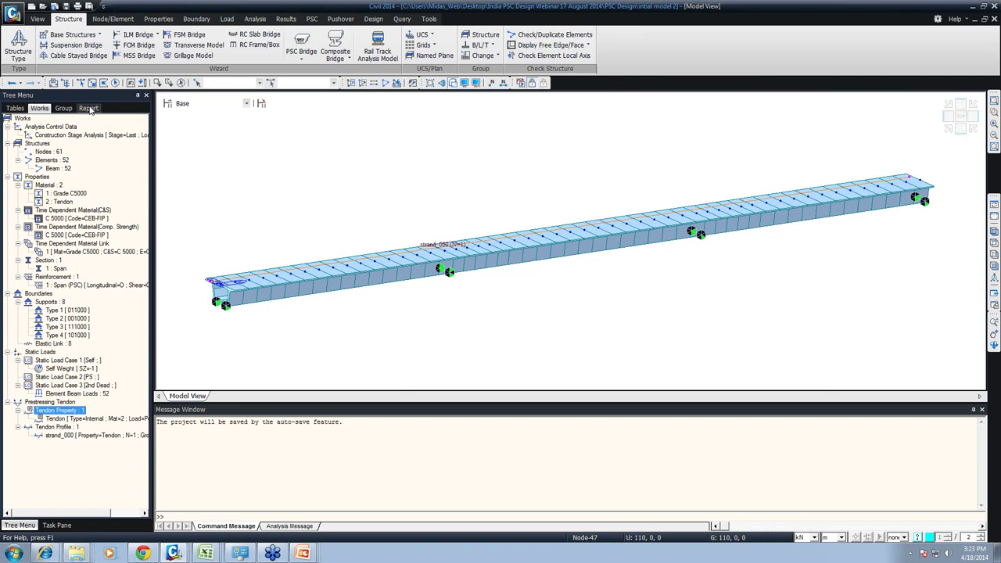
Step: Start another new project and open the FCM Bridge wizard
left_click(16, 24)
left_click(32, 32)
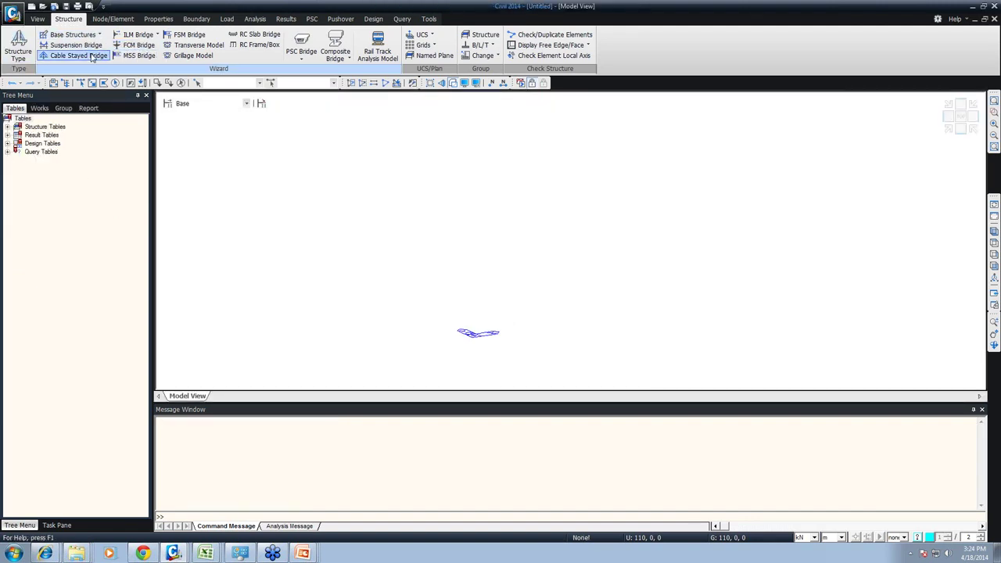
left_click(125, 45)
left_click_drag(131, 35, 333, 78)
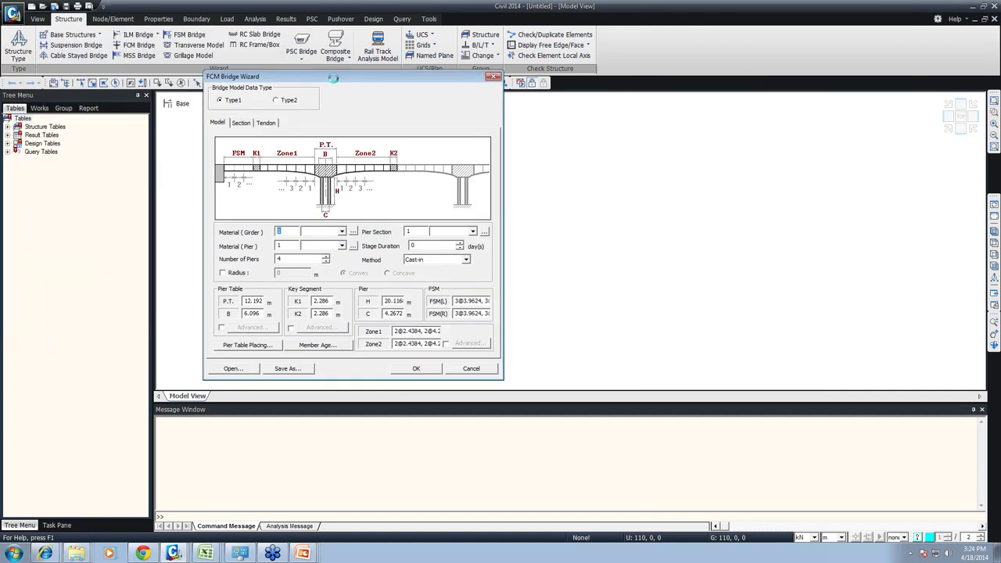
left_click(353, 232)
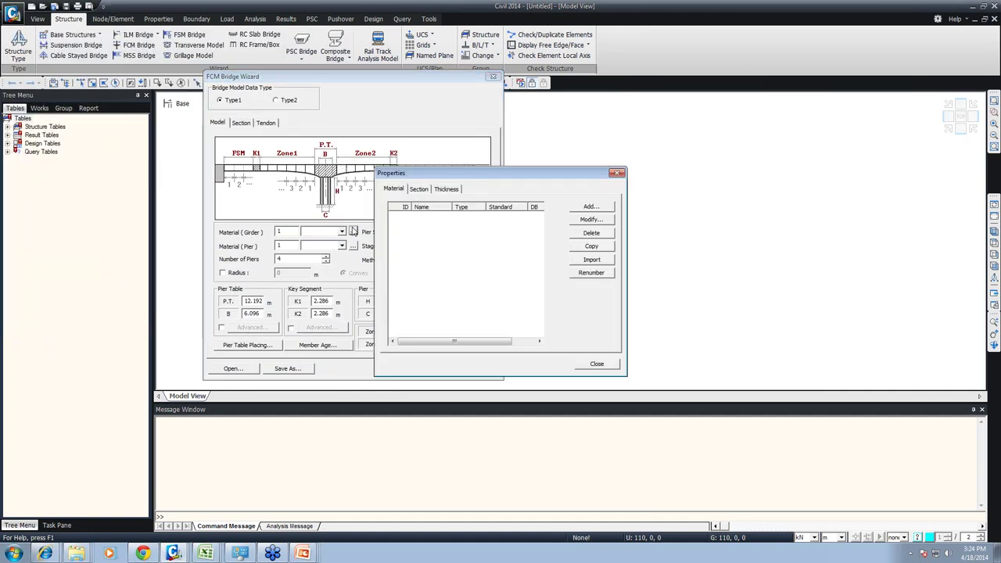
left_click(600, 364)
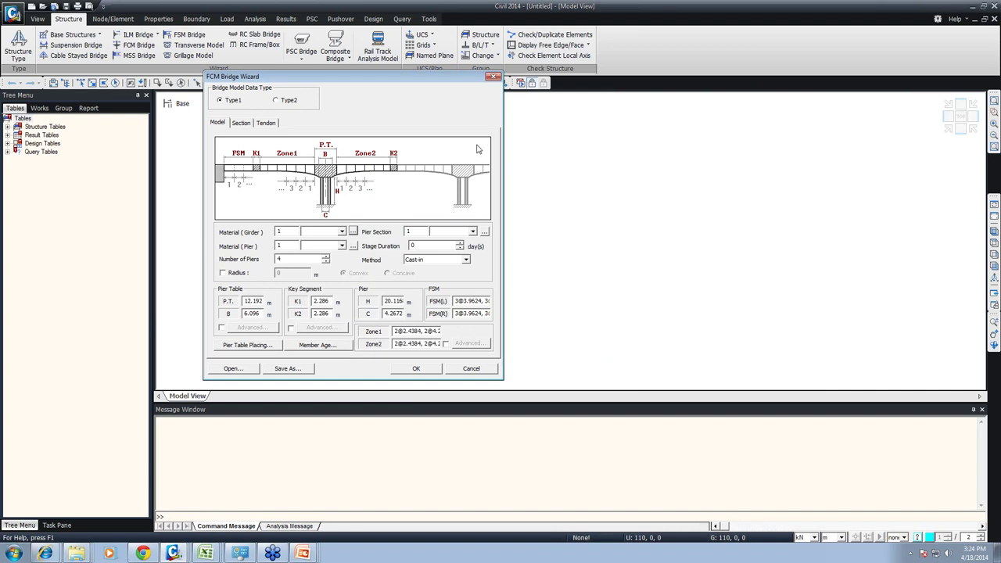
mouse_move(202, 114)
left_mouse_down()
mouse_move(414, 221)
mouse_move(513, 228)
left_mouse_up()
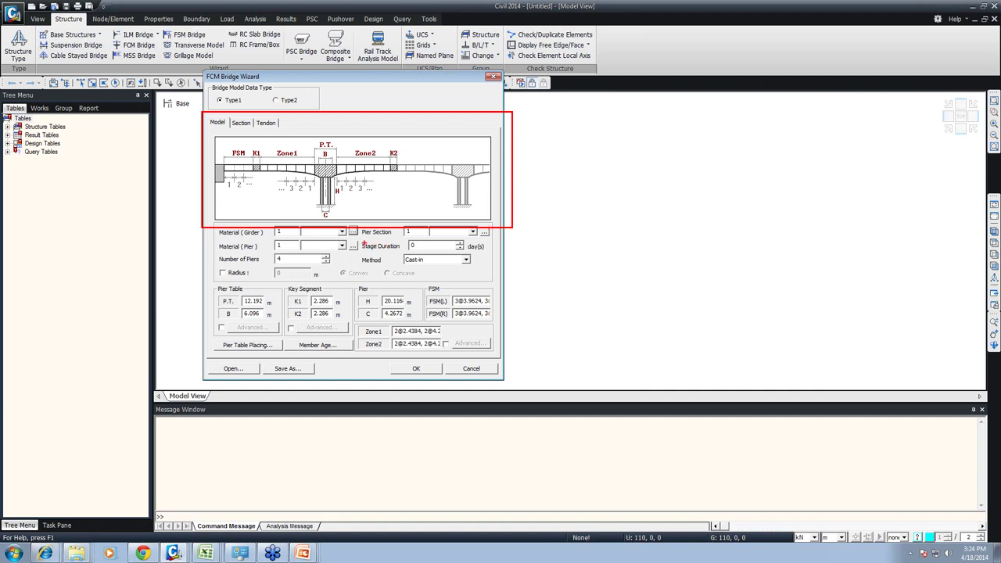
Step: Import the Grade C5000 and Tendon materials from the "14 PSC Design (AASHTO)_completed model" file for the wizard's girder, keeping their IDs
left_click(353, 232)
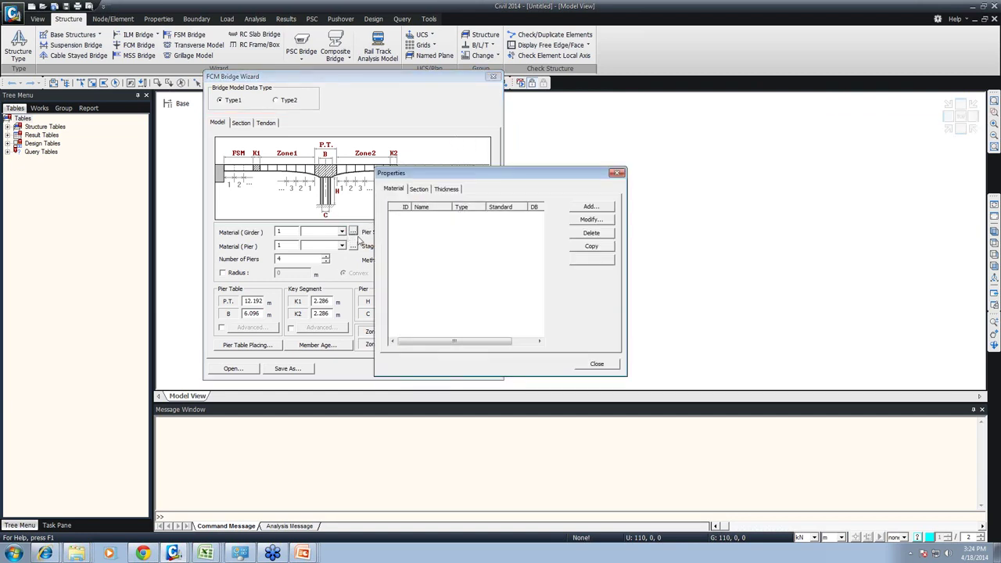
left_click(591, 258)
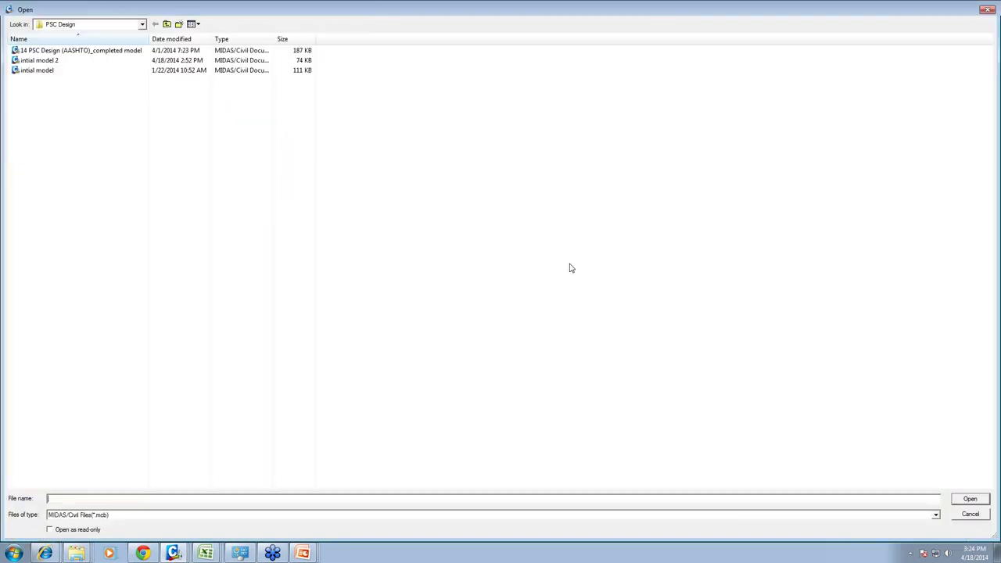
double_click(45, 53)
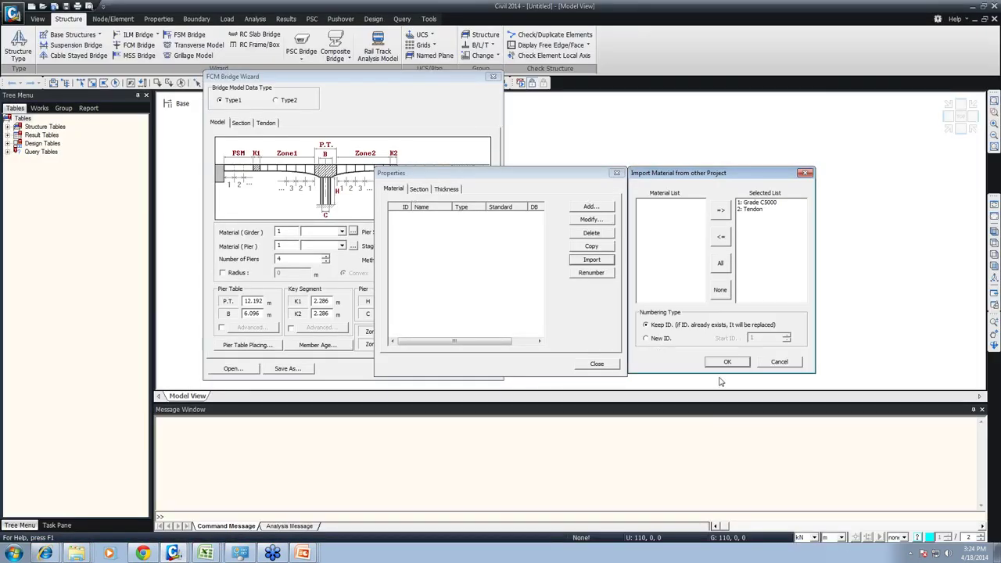
left_click(738, 363)
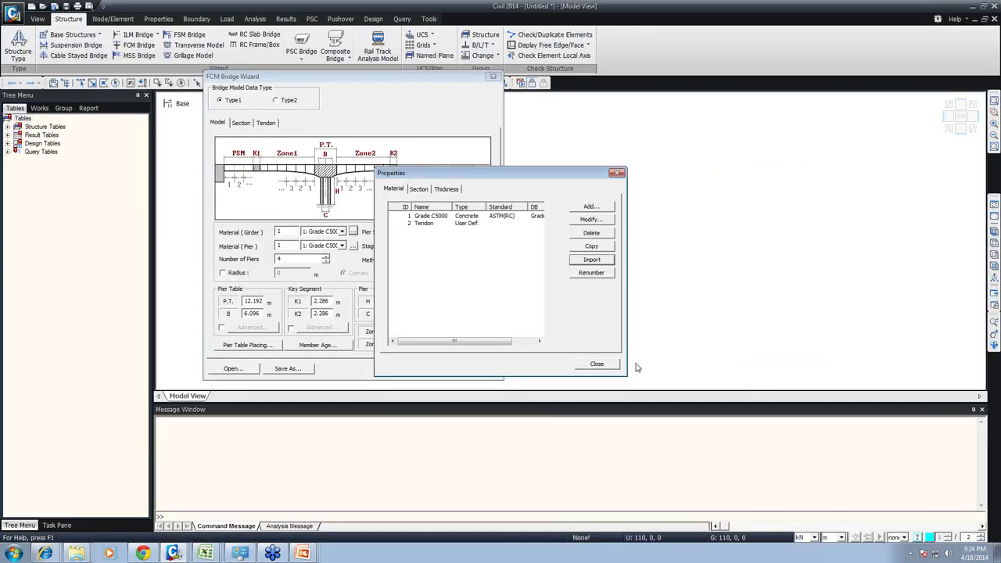
left_click(595, 363)
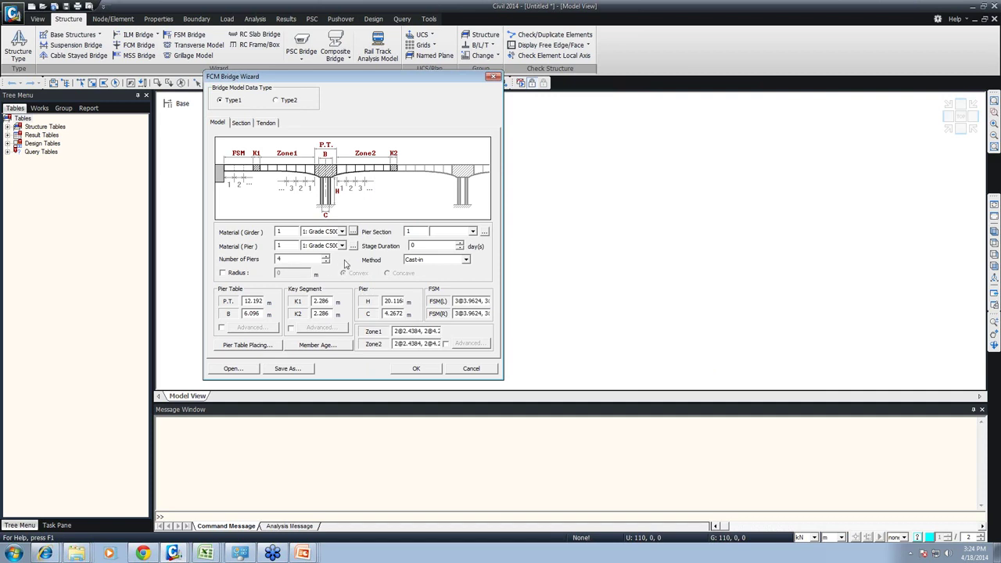
Step: Set the number of piers to 2 and add a user-defined Solid Round section named Pier with diameter 1 m as the pier section
left_click_drag(288, 259, 265, 268)
type("2")
left_click(484, 232)
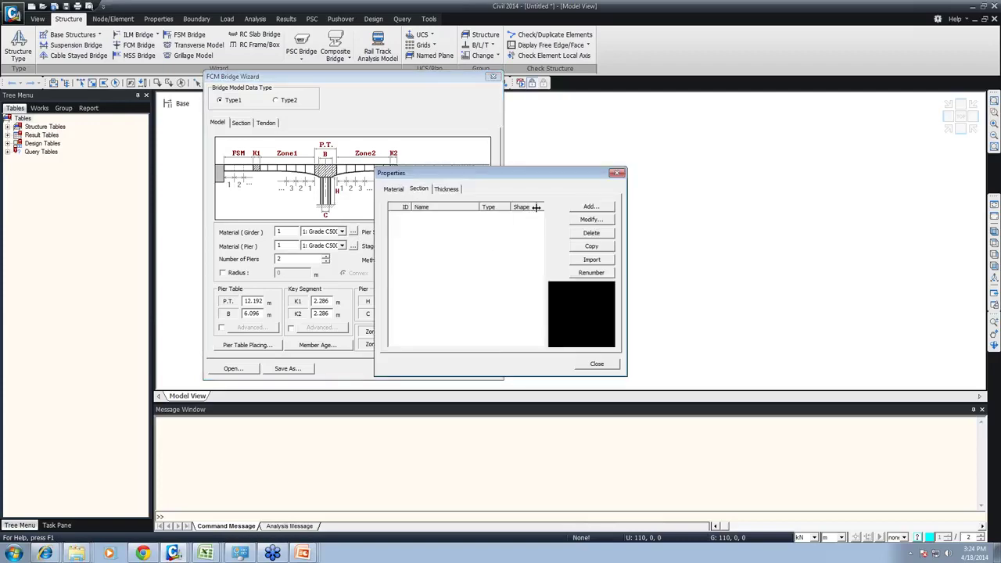
left_click(590, 206)
left_click(470, 254)
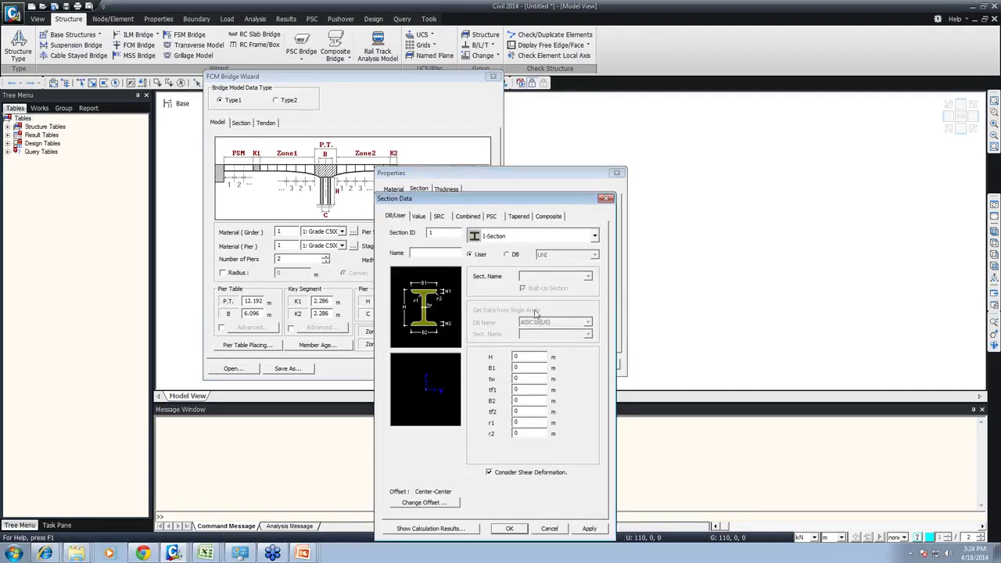
left_click(482, 239)
left_click(504, 347)
double_click(521, 356)
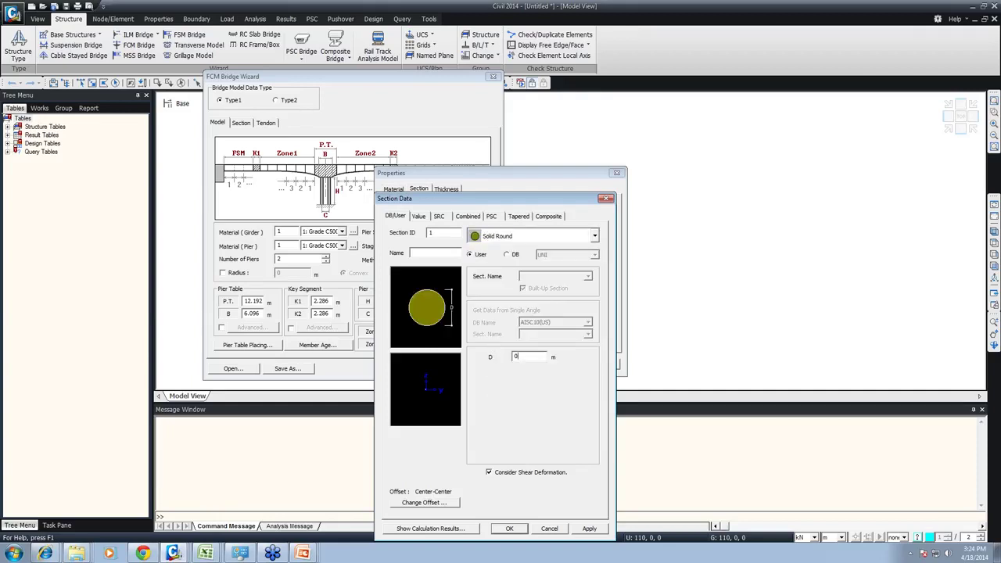
type("1")
left_click(506, 529)
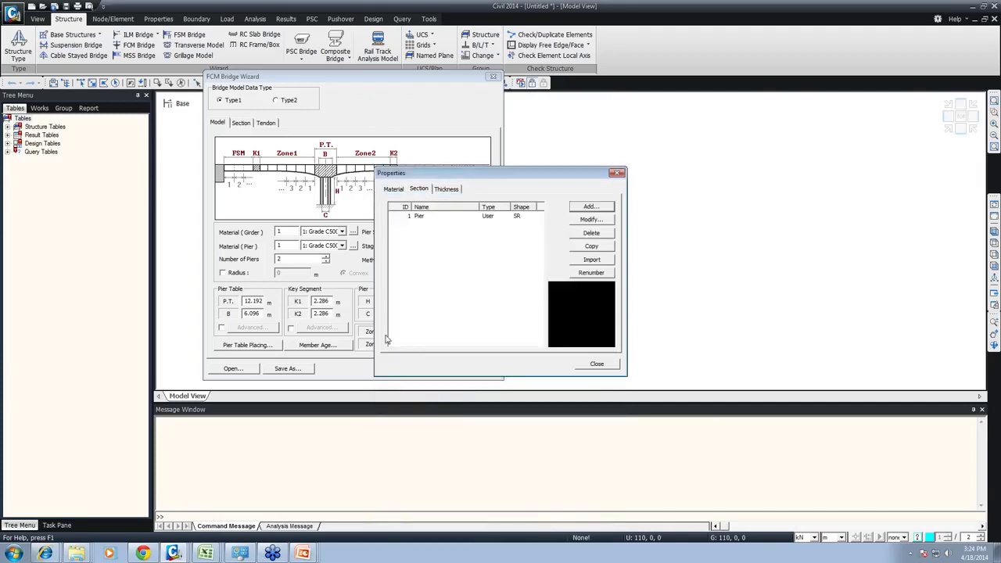
left_click(596, 364)
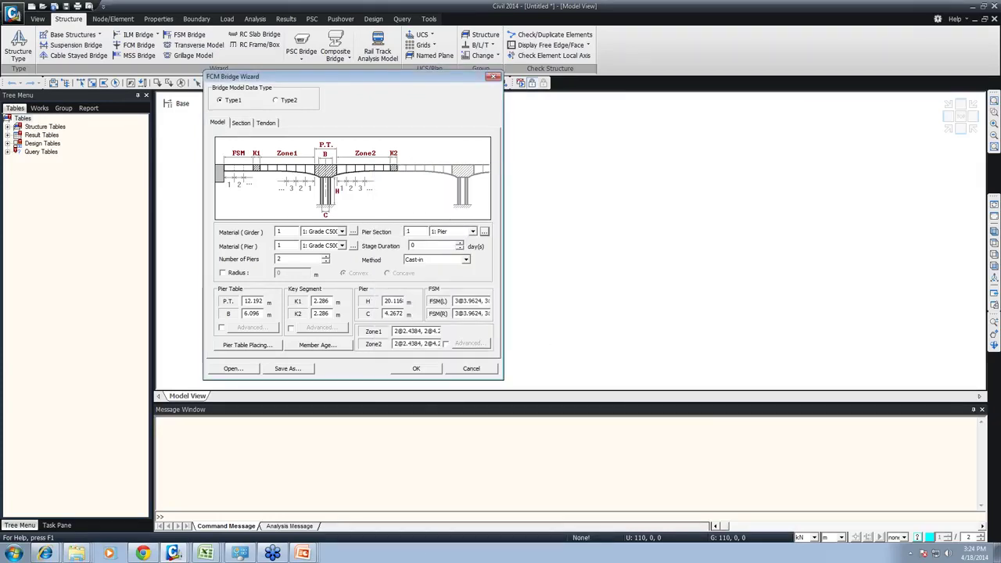
Step: Set the stage duration to 30 days and the construction method to PSM, leaving the radius option off
left_click_drag(415, 246, 405, 246)
left_click(427, 260)
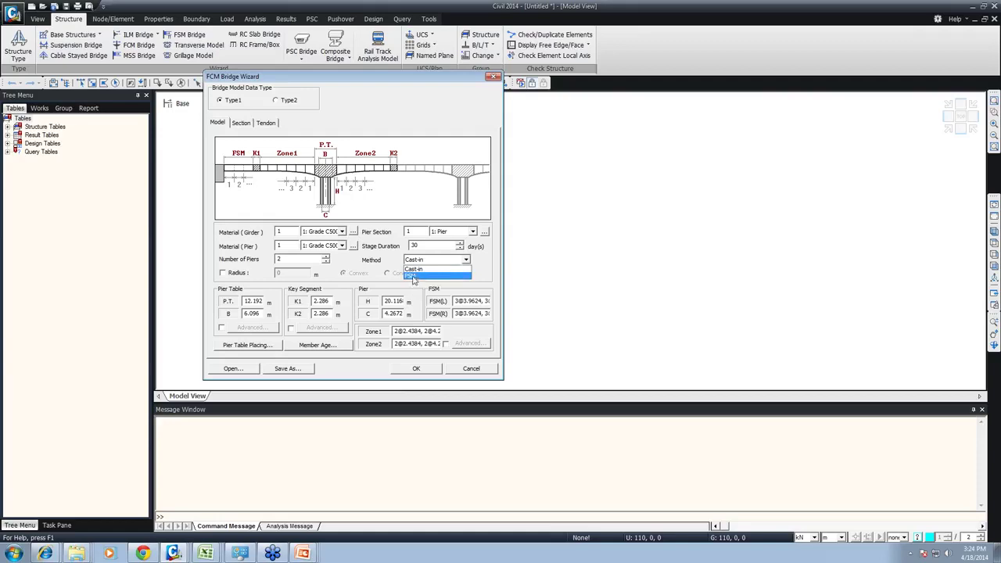
left_click(414, 270)
left_click(413, 260)
left_click(413, 275)
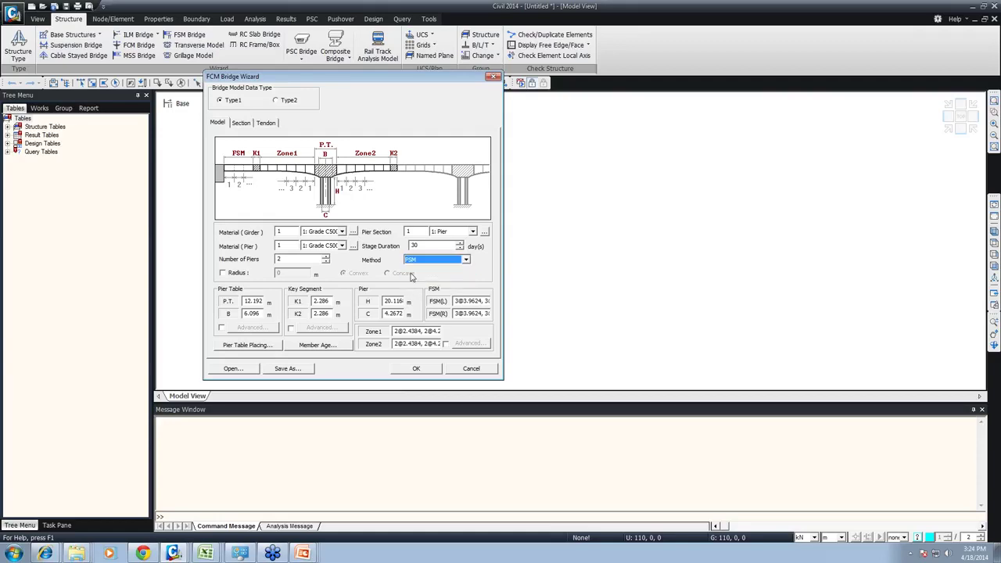
left_click(414, 261)
left_click(413, 275)
left_click(415, 260)
left_click(414, 275)
left_click(233, 275)
left_click(226, 273)
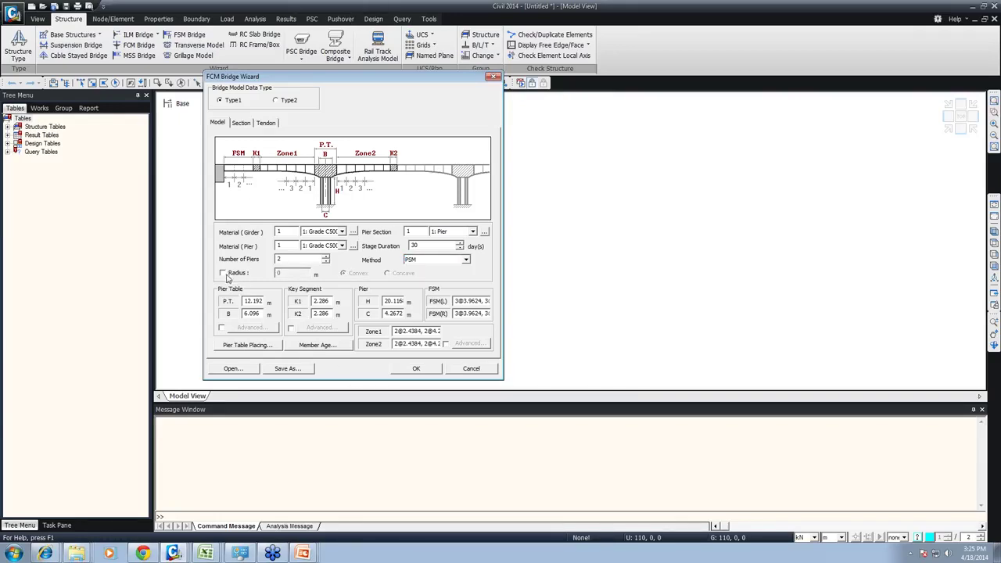
Step: Set the pier table placing to day 60 for both P.T. 1 and P.T. 2
left_click(235, 345)
left_click(342, 173)
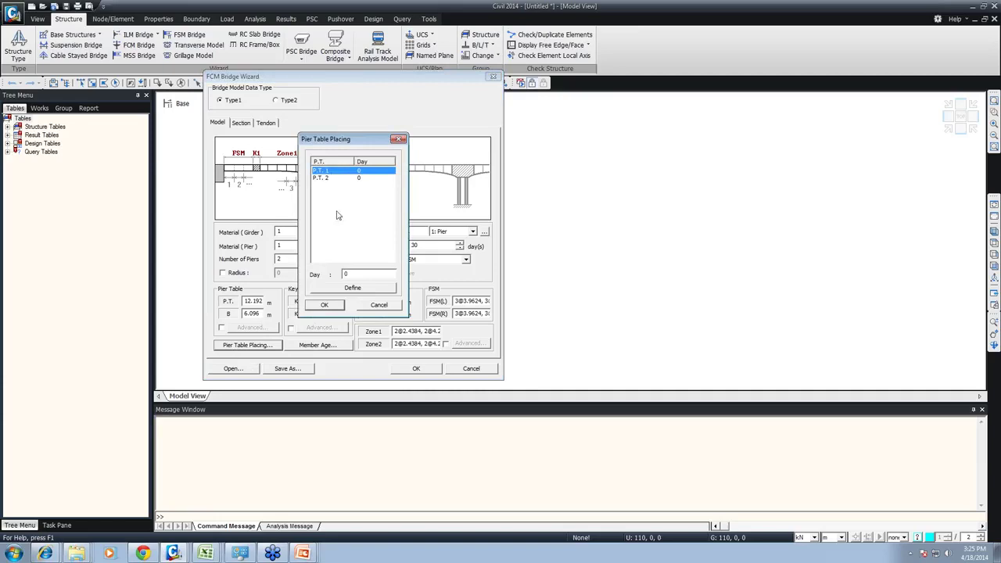
left_click(338, 289)
left_click(356, 178)
double_click(347, 273)
type("30")
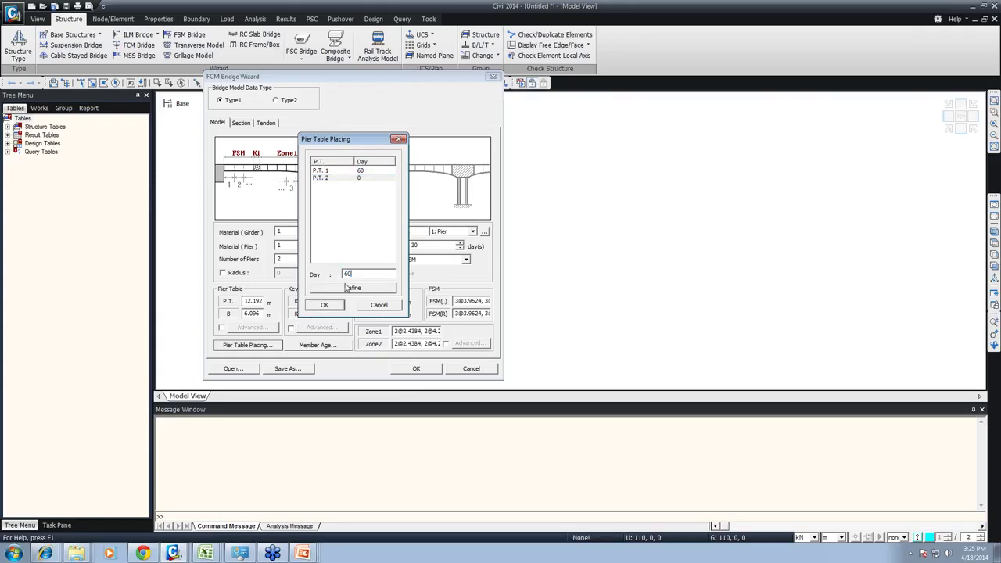
left_click(338, 288)
left_click(325, 304)
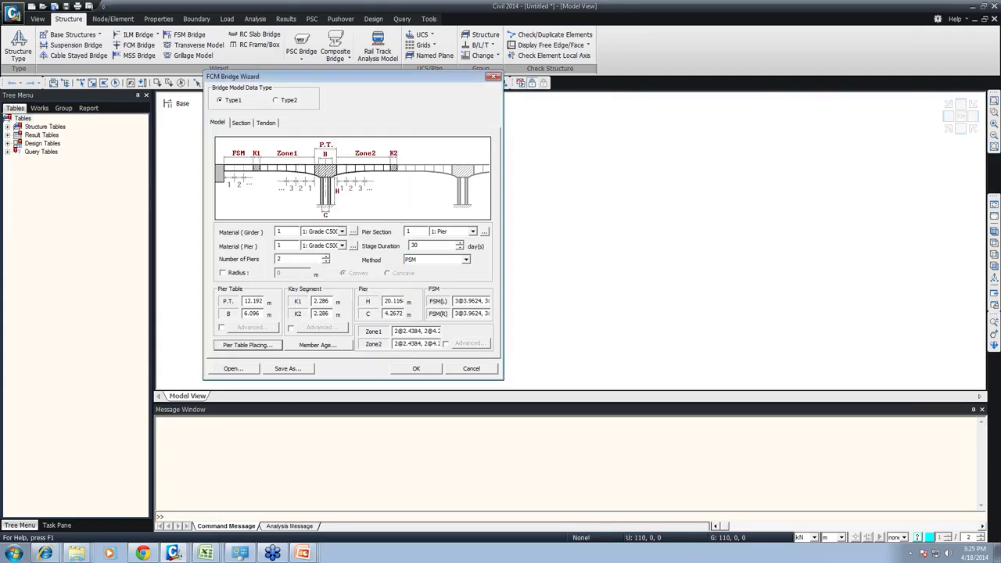
Step: Define the member ages, entering 25 days for FSM and 40 and 15 days for the following members
left_click(316, 345)
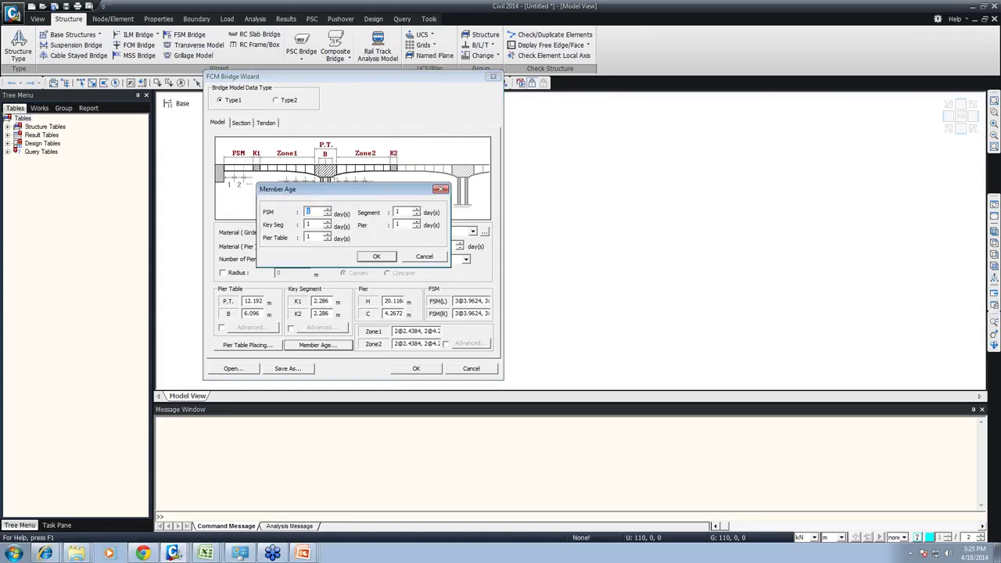
type("25")
key("Tab")
type("40")
key("Tab")
type("15")
left_click(376, 255)
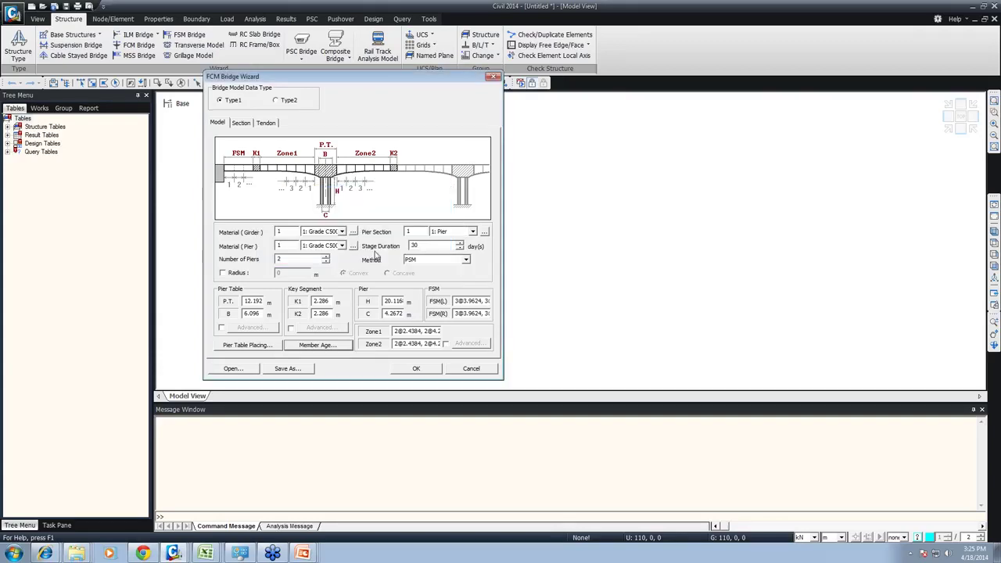
Step: Redefine the placing day of pier table P.T. 1 and review the pier table placing settings
left_click(240, 346)
left_click(375, 304)
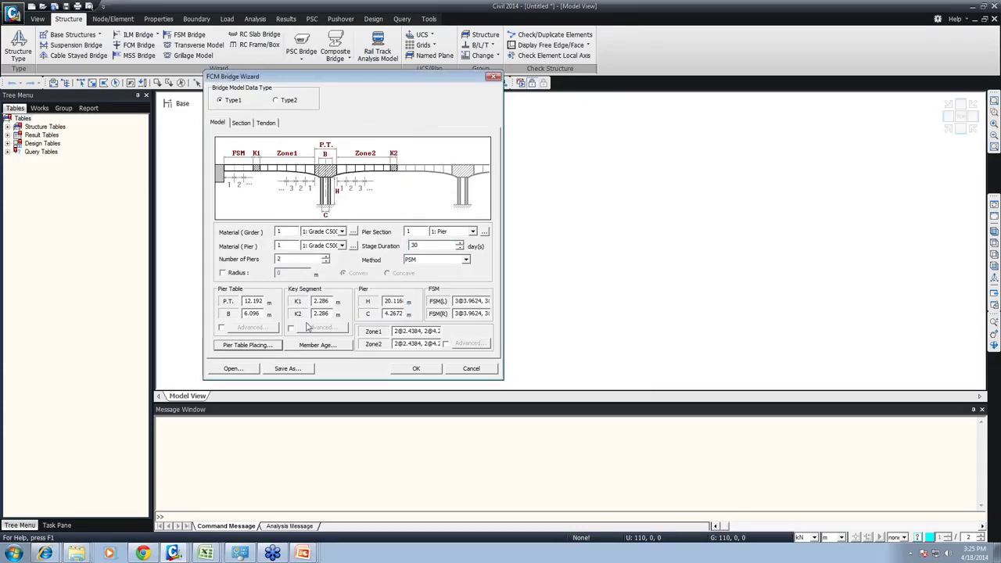
left_click(237, 348)
left_click(329, 170)
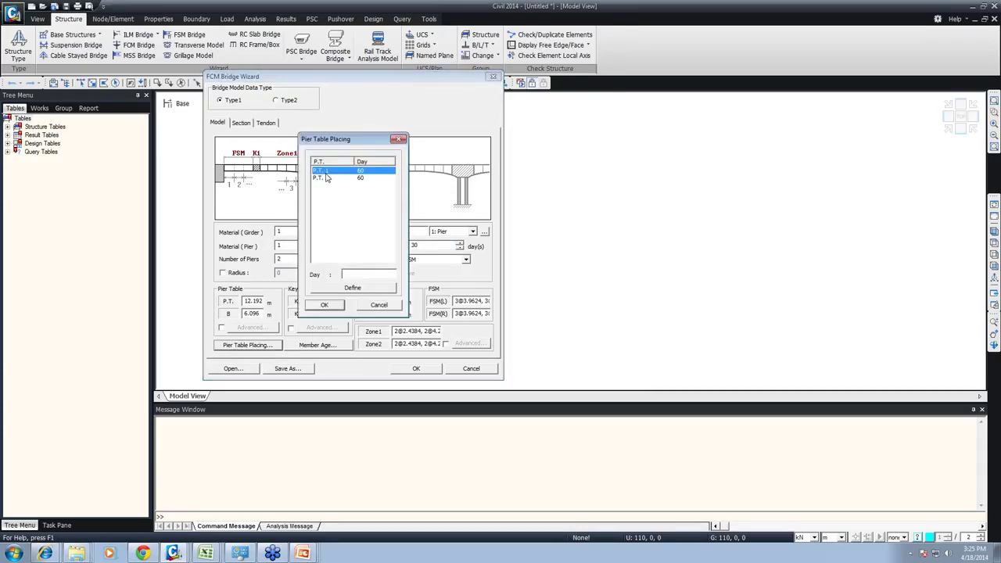
double_click(347, 274)
left_click(350, 288)
left_click(324, 304)
left_click(244, 346)
left_click(379, 306)
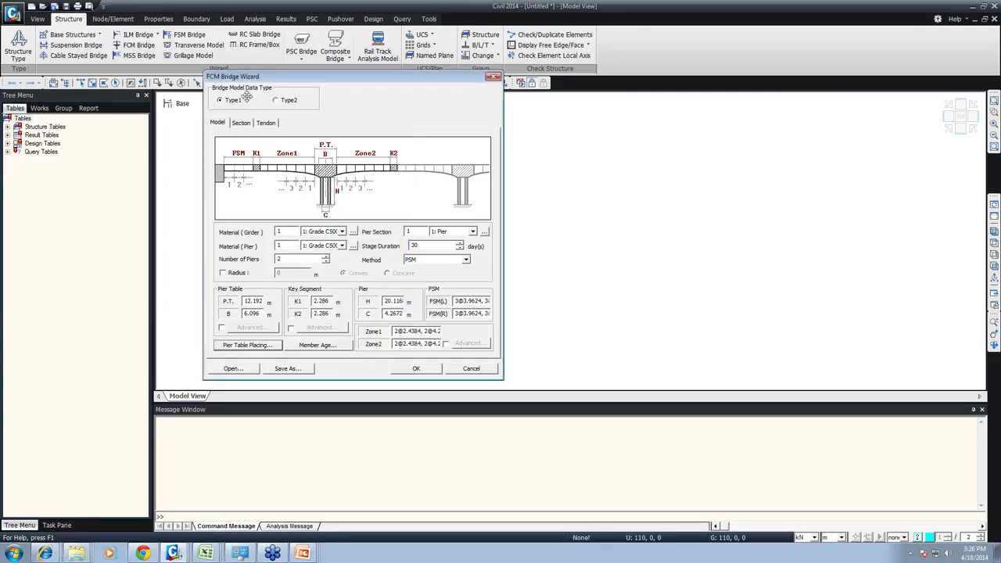
Step: Examine the wizard's section settings for Type1 and Type2, including the Type2 user-defined section list, and return to Type1
left_click(242, 122)
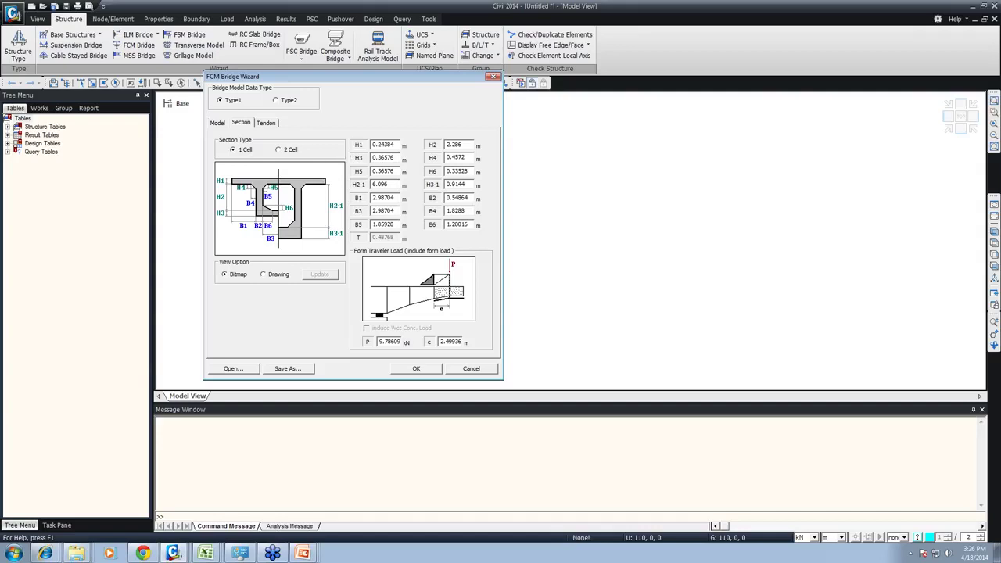
left_click(291, 102)
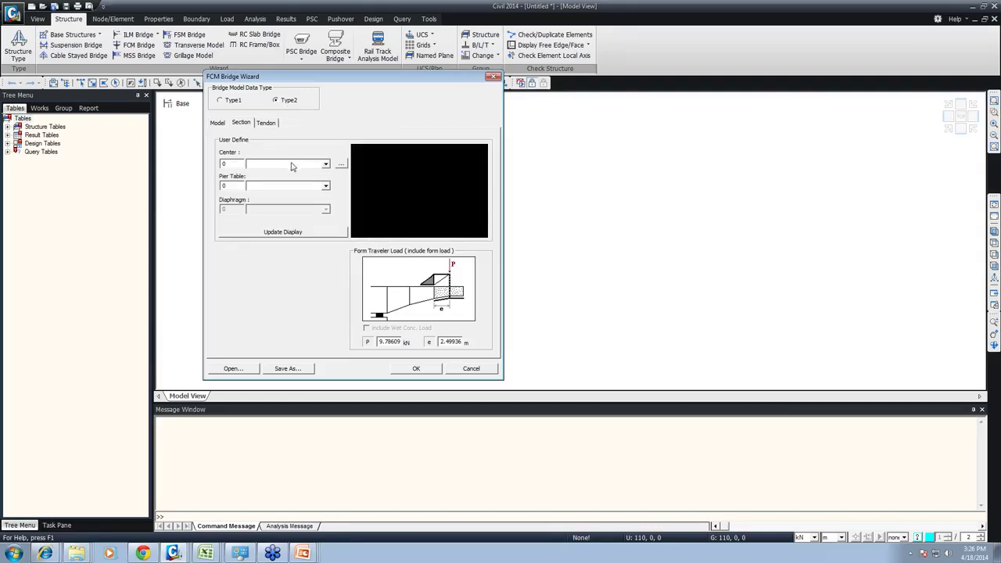
left_click(340, 164)
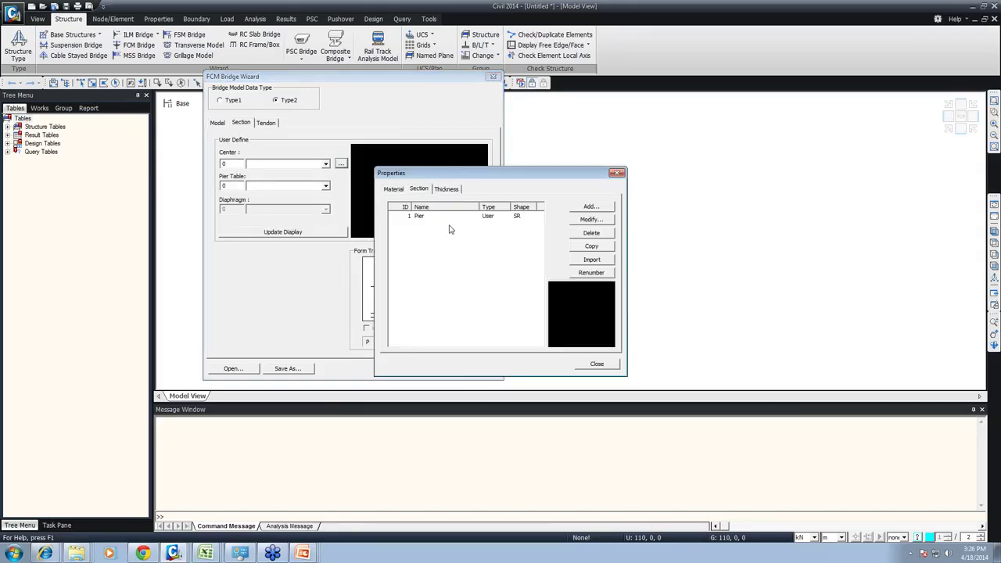
left_click(596, 365)
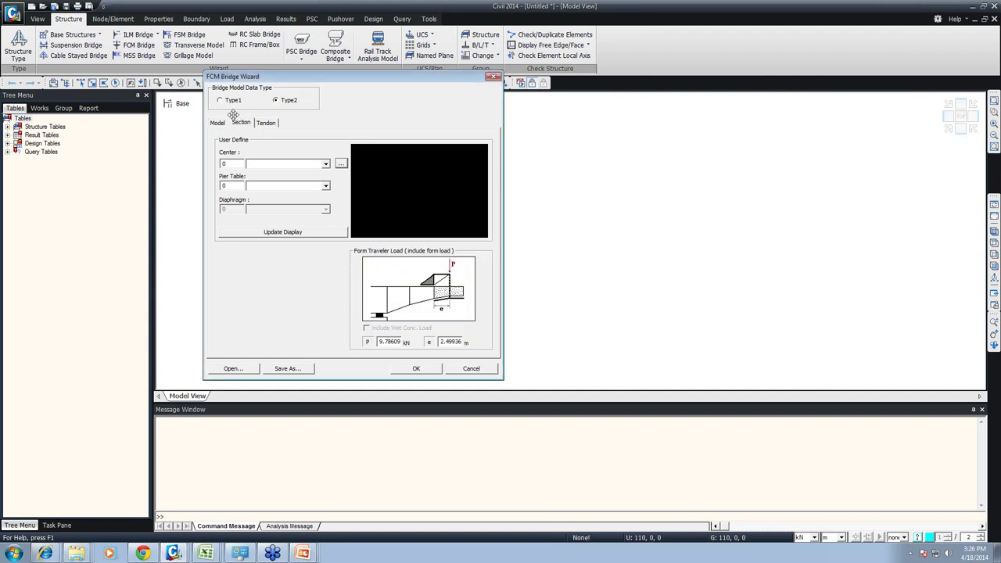
left_click(226, 101)
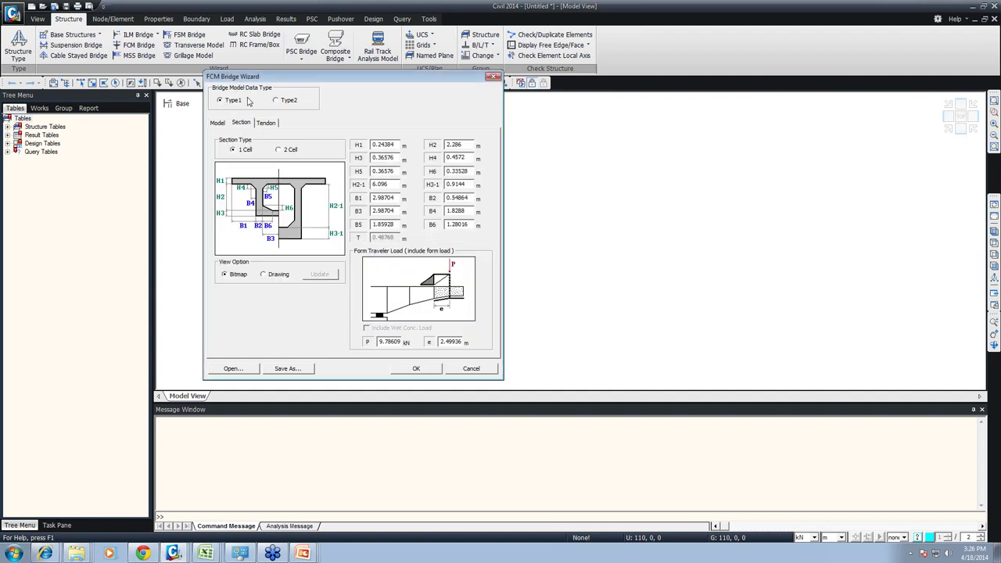
Step: Start a tendon property named Tendon with material 2: Tendon and its area based on 19 strands of 12.7mm(0.5") diameter
left_click(266, 122)
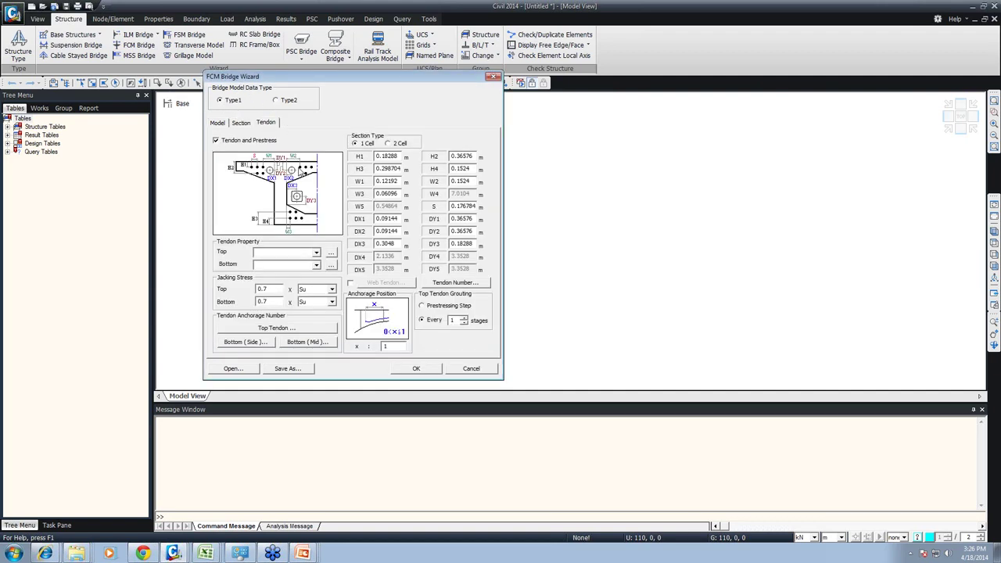
left_click(315, 252)
left_click(309, 254)
left_click(331, 254)
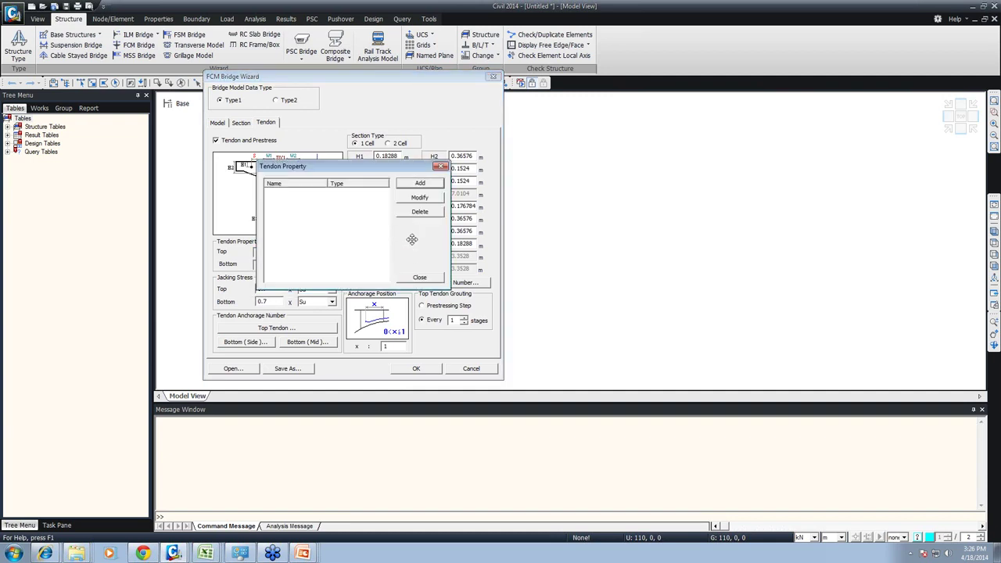
left_click(420, 183)
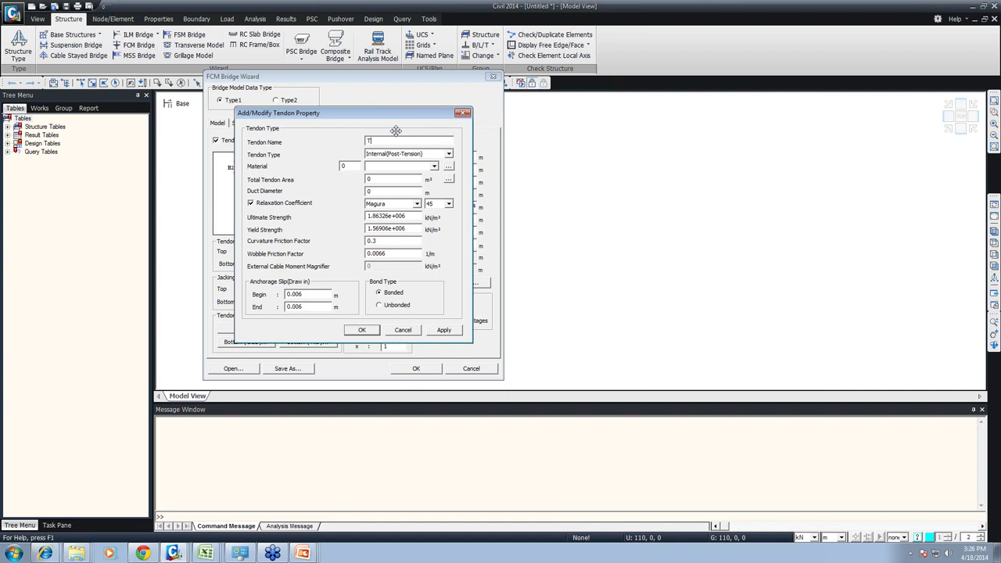
type("Tendon")
left_click(434, 167)
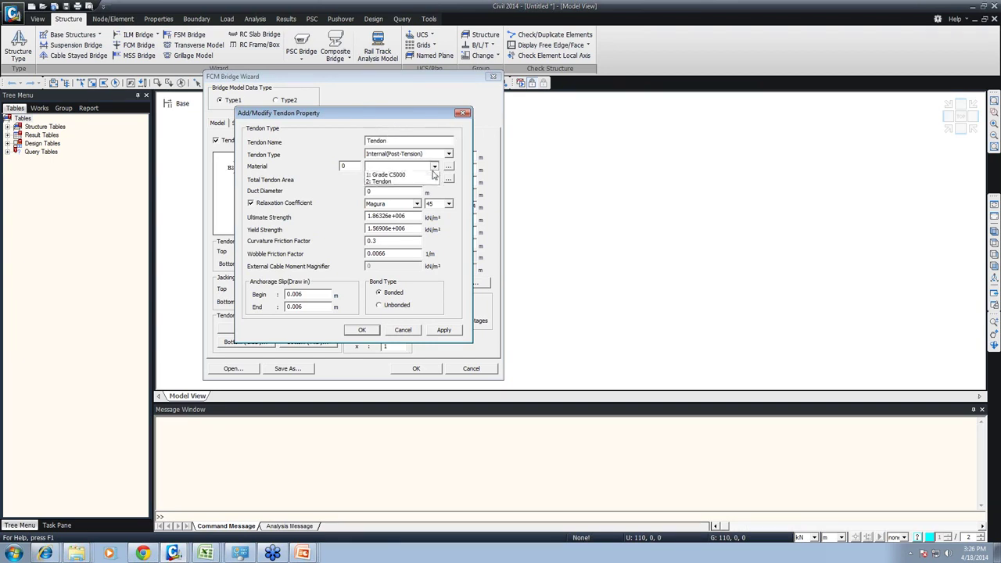
left_click(405, 180)
left_click(448, 180)
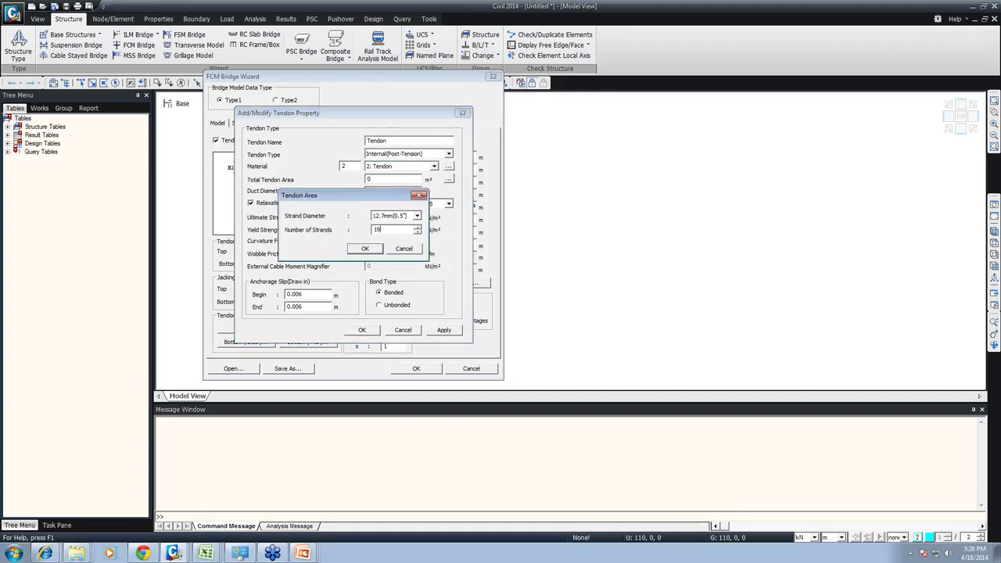
left_click(364, 248)
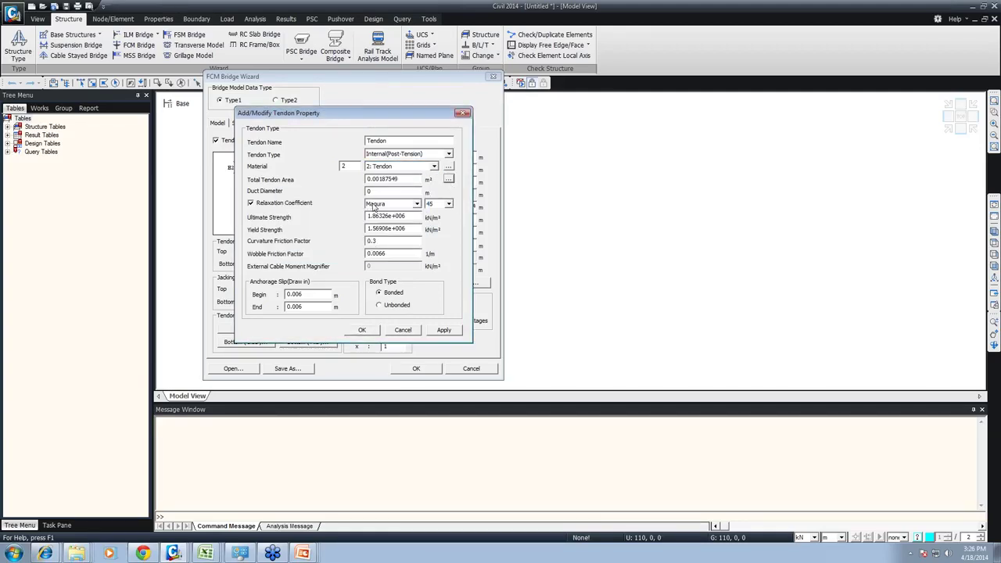
Step: Set the tendon's duct diameter to 0.1 m, ultimate strength to 1.87e+006 kN/m² and yield strength to 1.57e+006 kN/m²
double_click(369, 192)
type(".1")
left_click_drag(372, 216, 388, 216)
type("87")
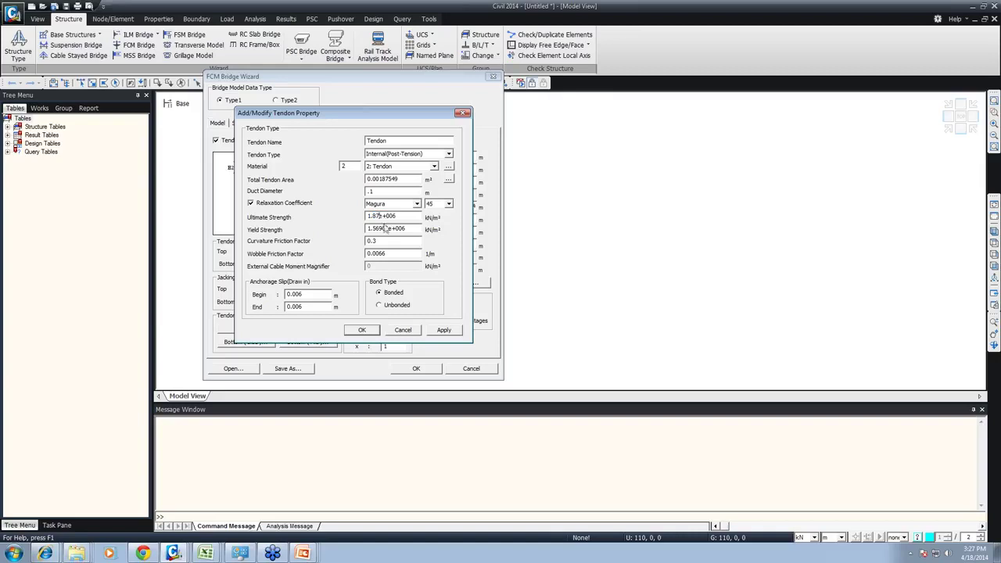
left_click_drag(379, 228, 391, 228)
key("BackSpace")
Step: Keep the tendon type Internal(Post-Tension), set the relaxation coefficient to INDIA(IRC:112-2011) with Low relaxation, and save the tendon property
left_click(397, 155)
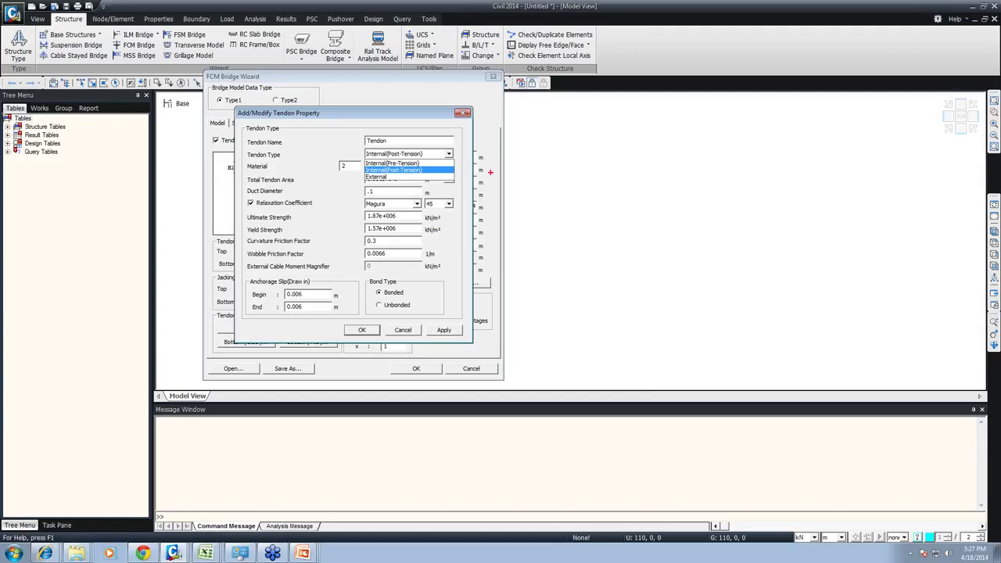
left_click(440, 179)
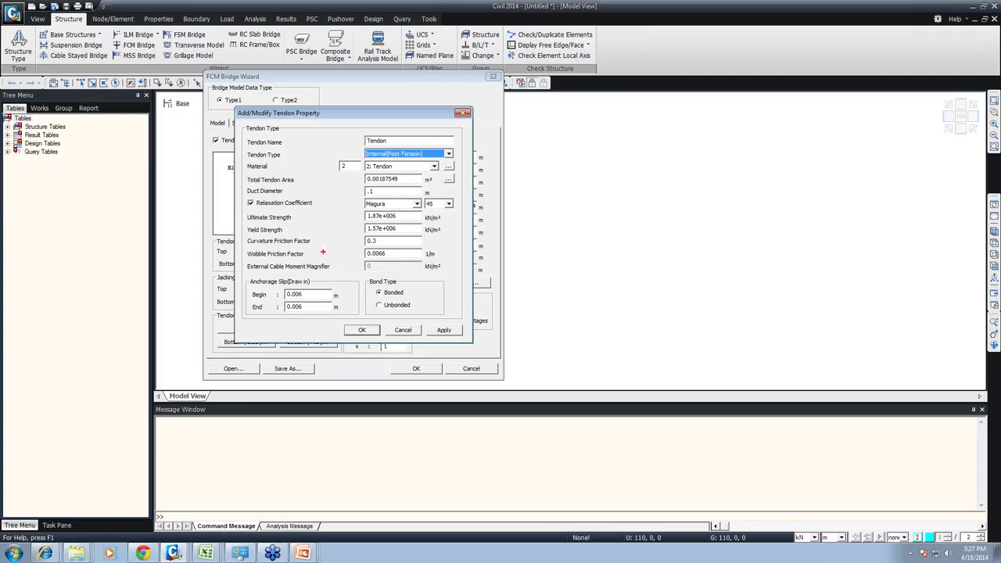
left_click_drag(243, 235, 474, 336)
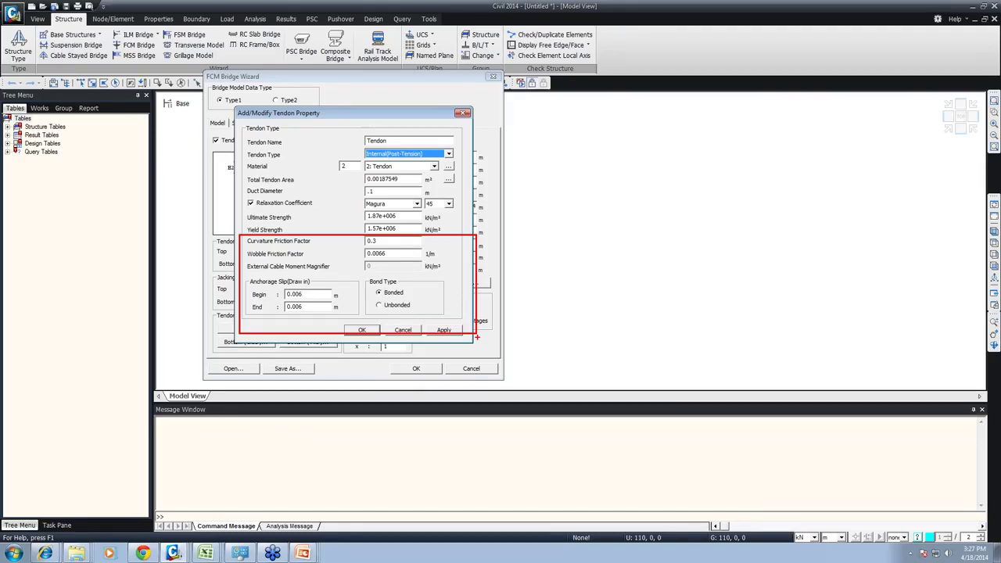
key("Escape")
left_click(386, 205)
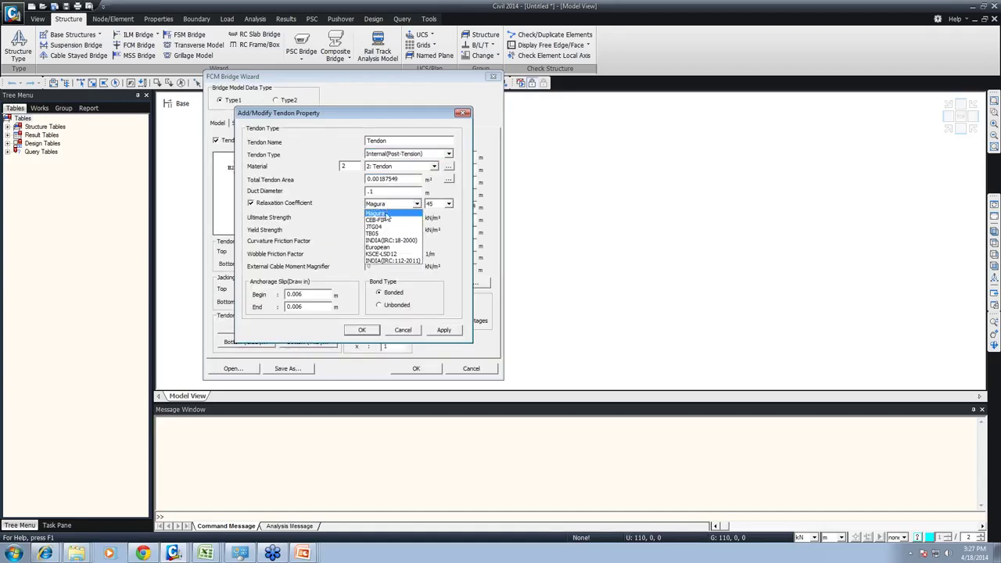
left_click(396, 261)
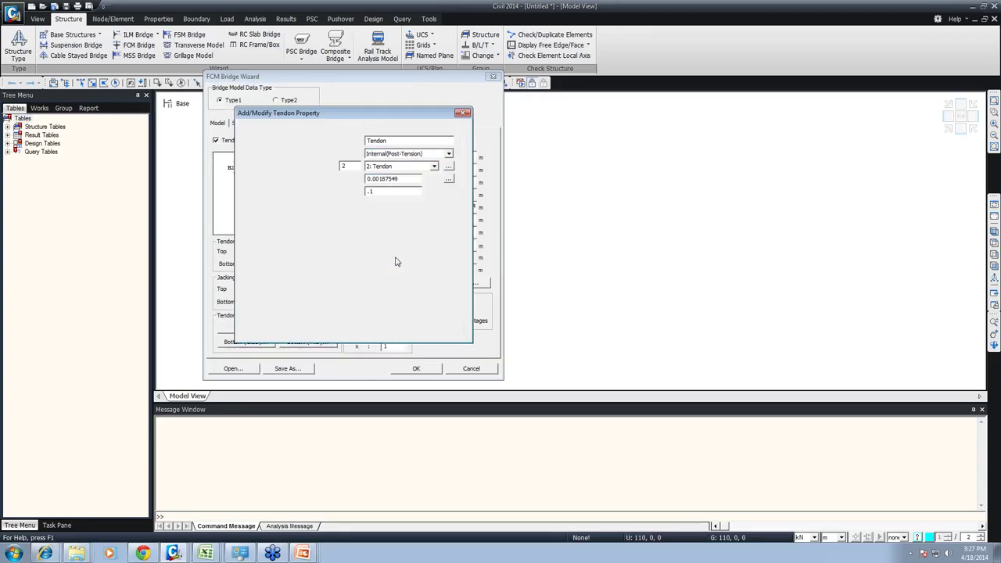
left_click(455, 203)
left_click(436, 215)
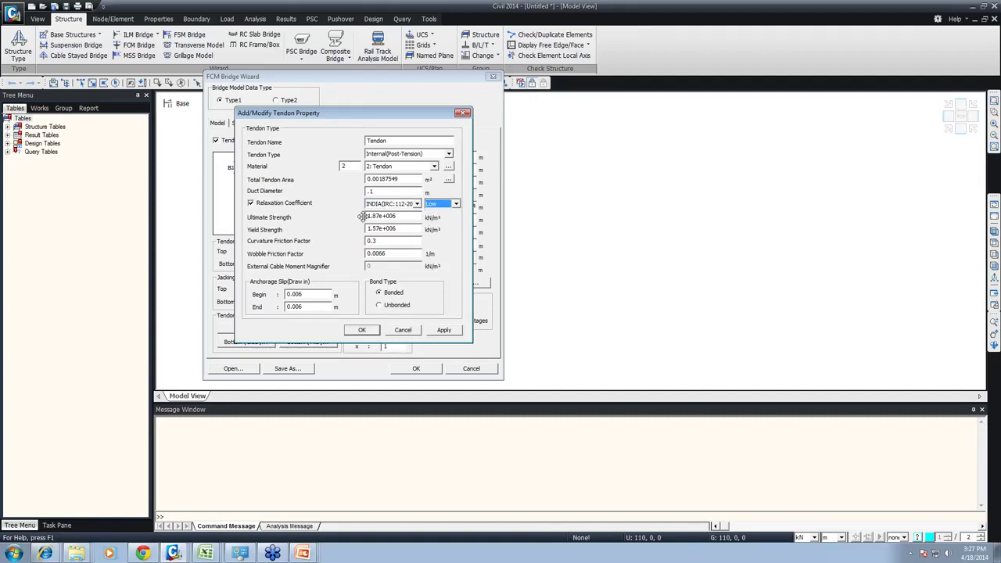
left_click(363, 329)
left_click(414, 283)
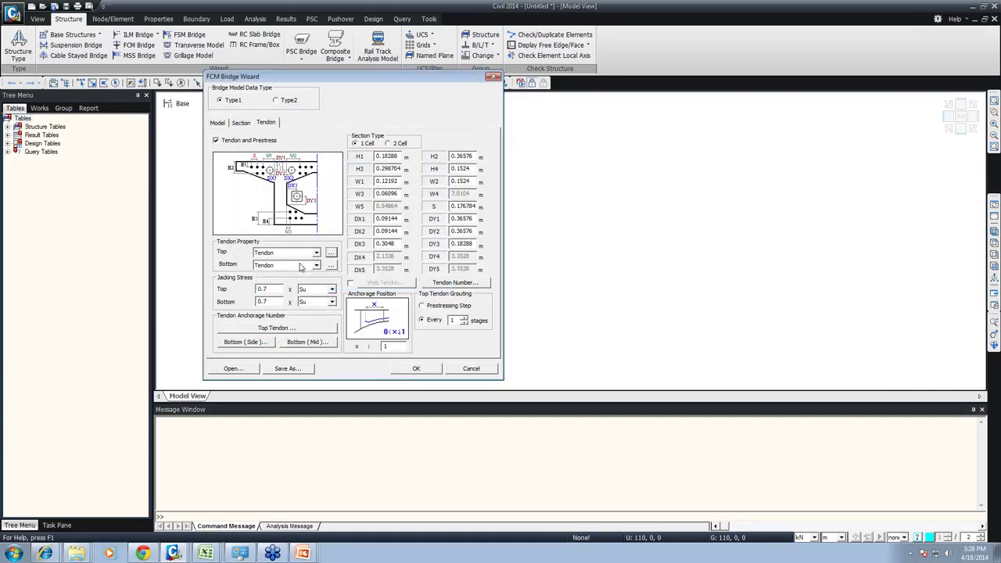
Step: Examine the tendon anchorage numbers per segment for the bottom side and bottom middle tendons, leaving them as they are
double_click(264, 289)
left_click(268, 343)
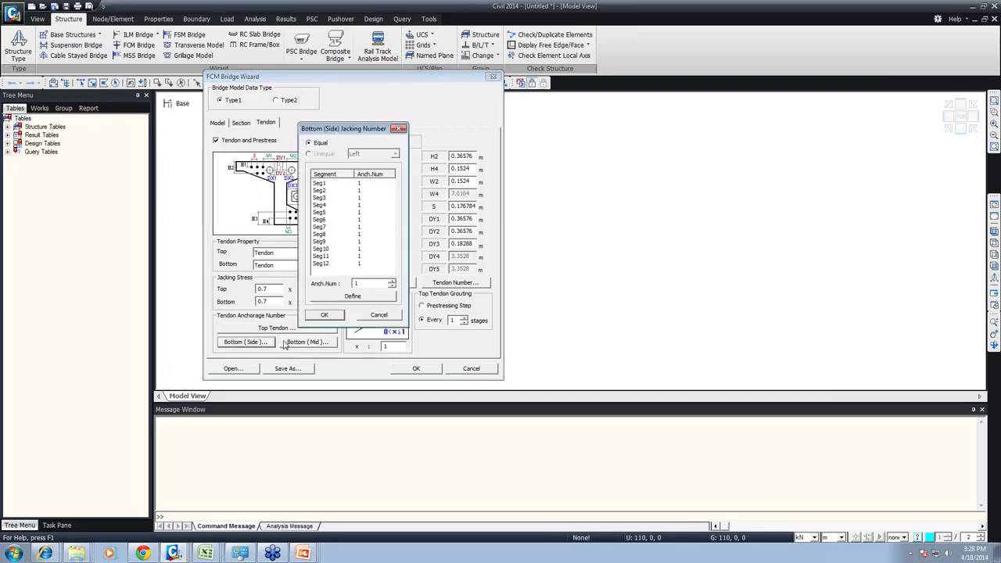
left_click(338, 199)
left_click(327, 190)
left_click(327, 184)
left_click(326, 207)
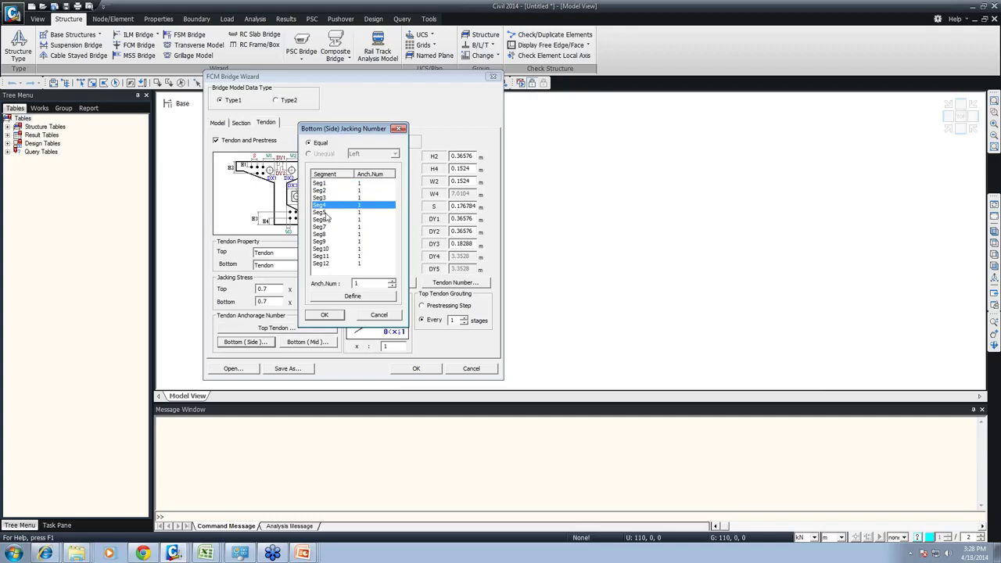
left_click(339, 265)
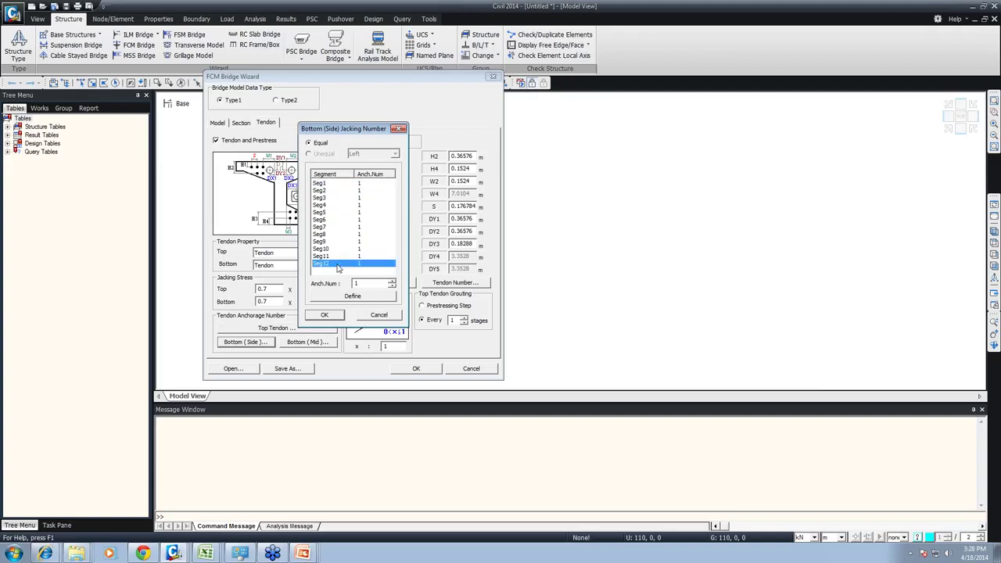
left_click(379, 316)
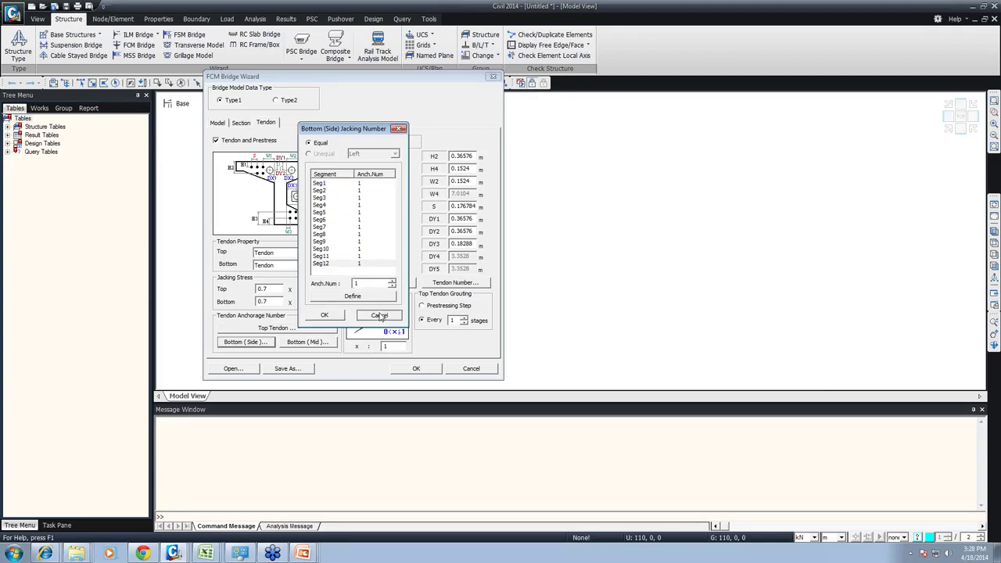
left_click(319, 342)
left_click(364, 314)
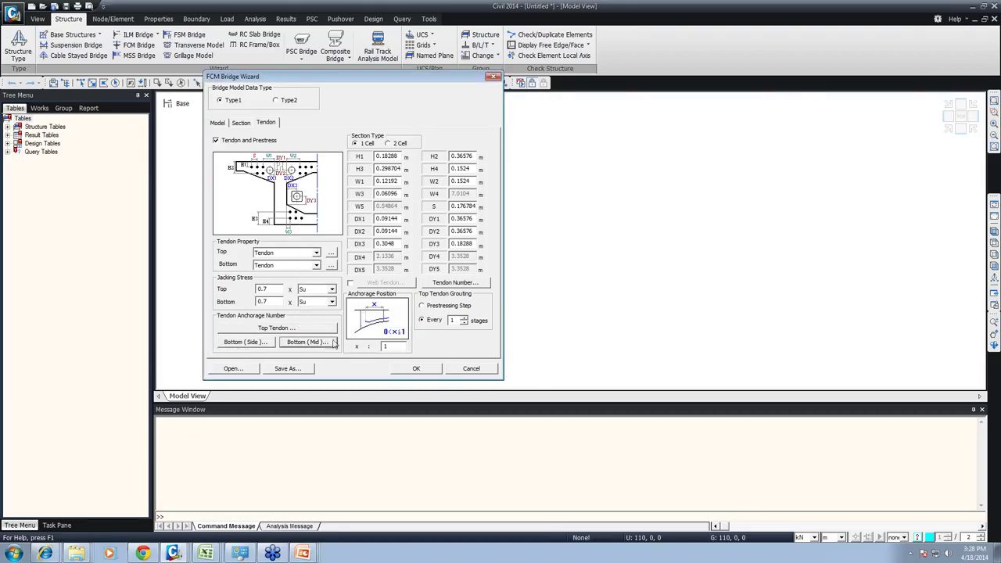
Step: Enable the web tendon option to review its dimensions, close them without changes and disable the option again
left_click(350, 282)
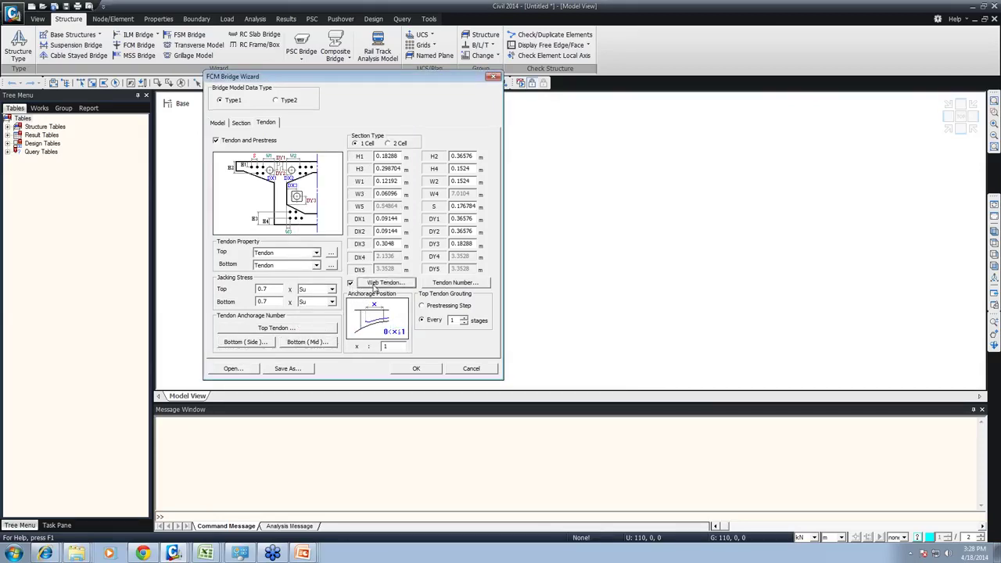
left_click(383, 282)
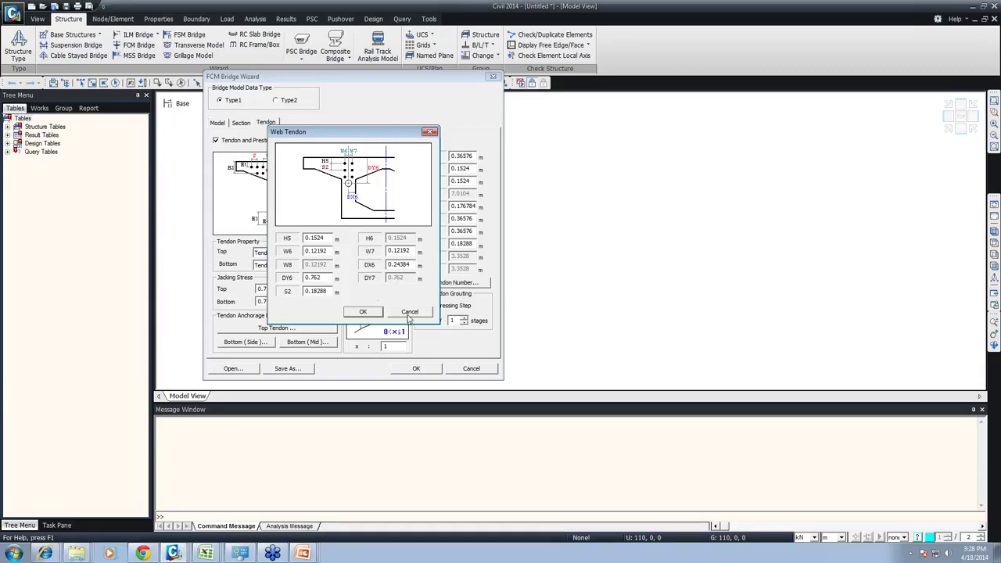
left_click(410, 313)
left_click(351, 283)
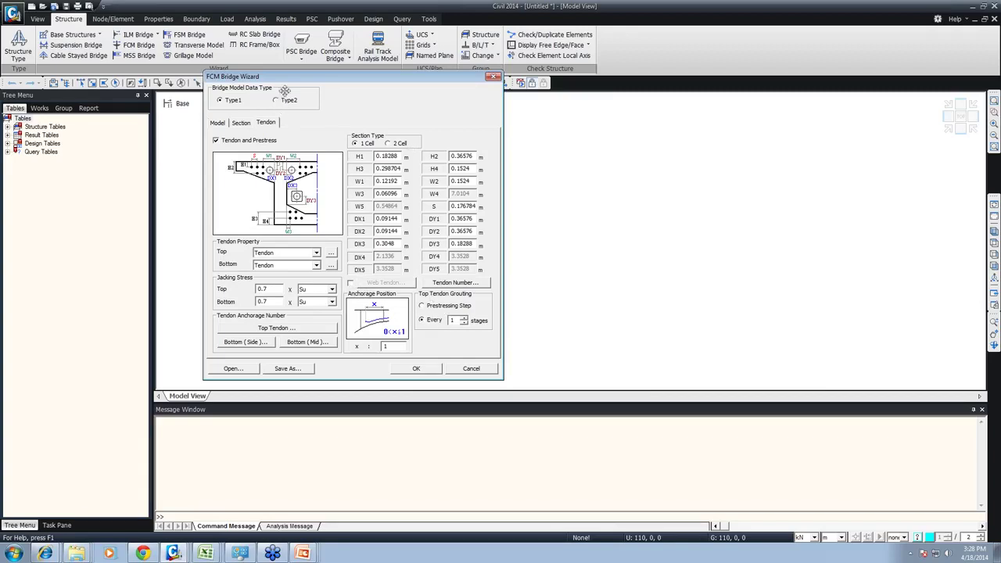
Step: Compare the 1 Cell and 2 Cell options and the Type2 tendon and section inputs, and return to the Type1 tendon data
left_click(389, 145)
left_click(364, 145)
left_click(276, 100)
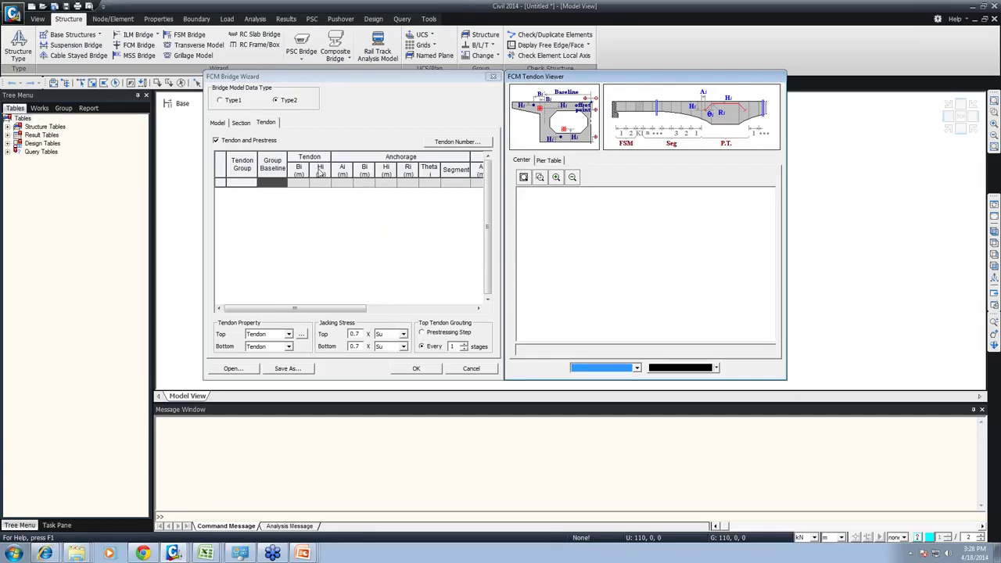
left_click(242, 123)
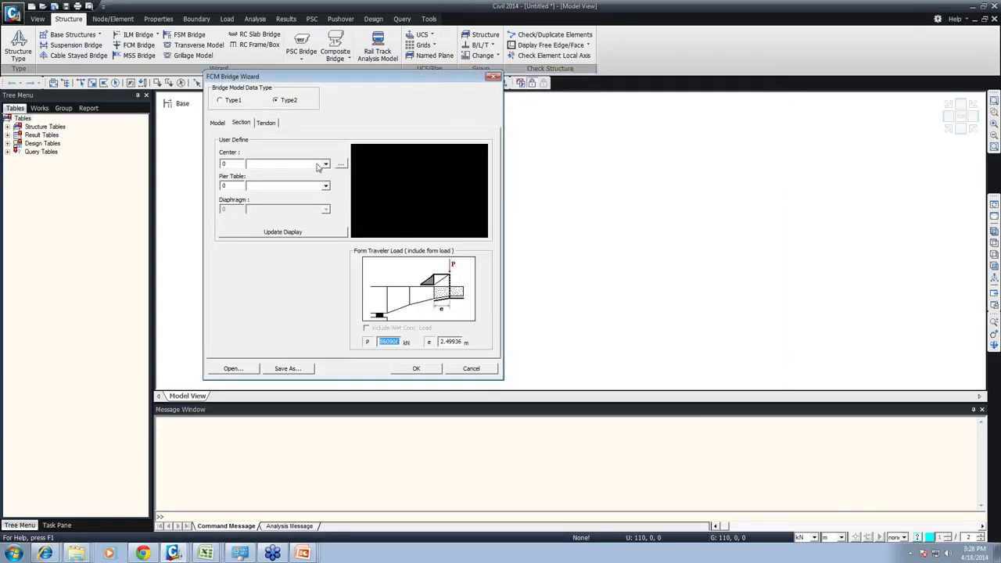
left_click(272, 124)
left_click(232, 100)
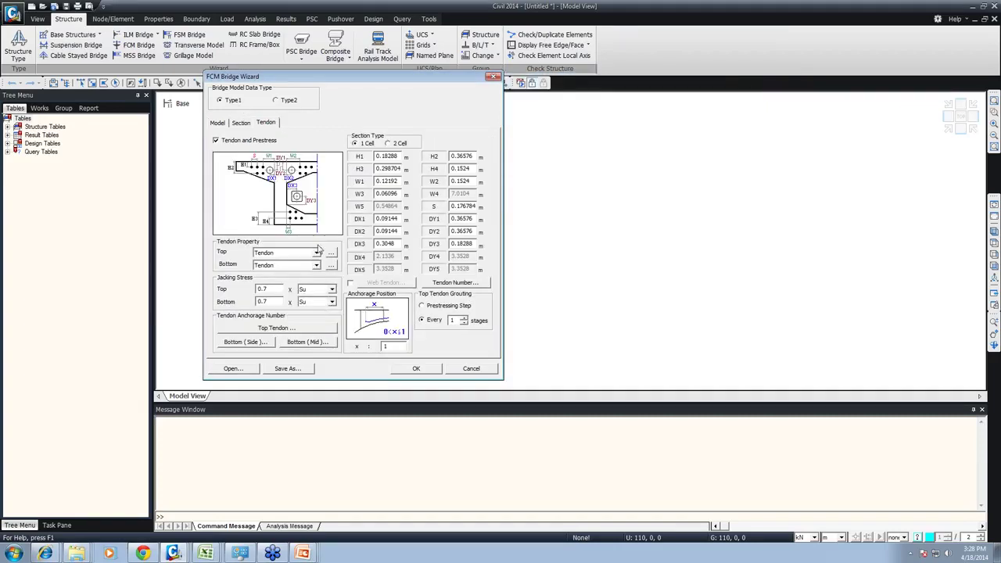
Step: Generate the bridge model from the wizard data and review its structure, boundary and load groups
left_click(416, 368)
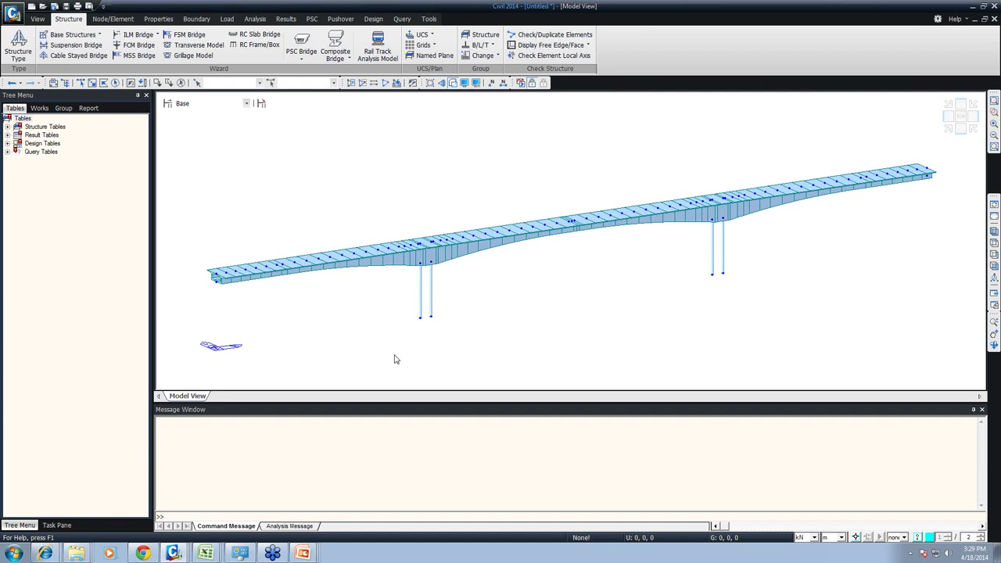
left_click(64, 107)
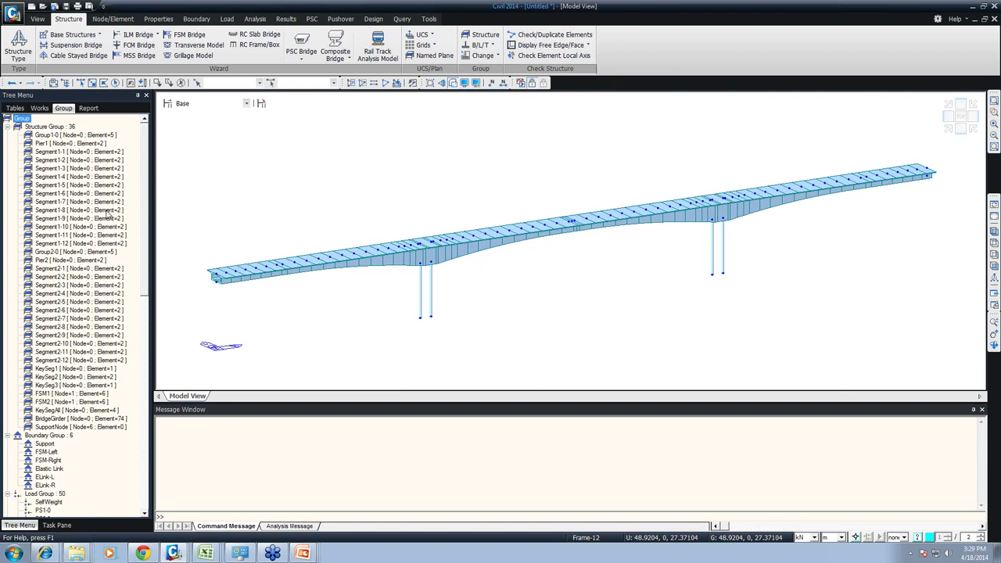
left_click(67, 177)
left_click(9, 126)
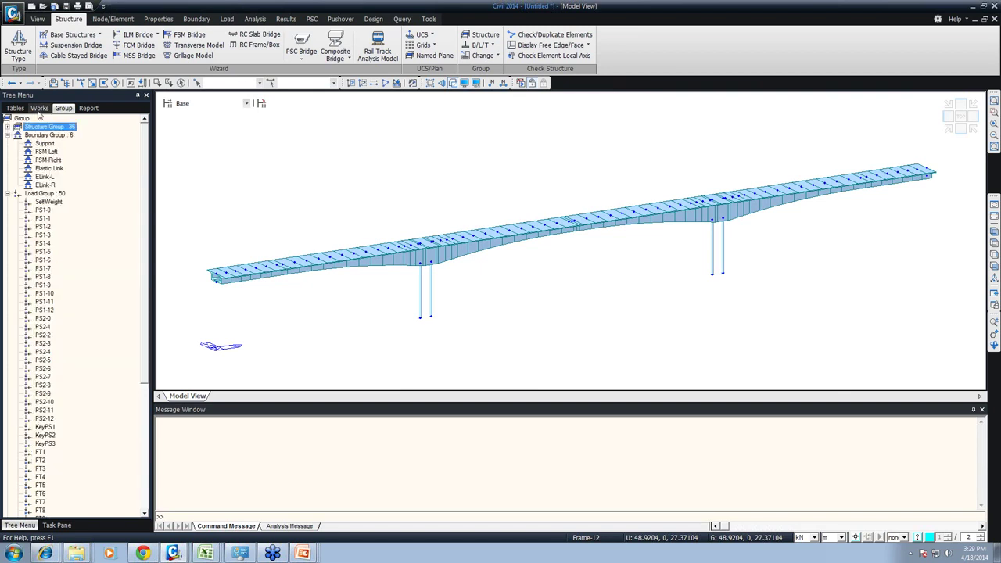
Step: Open the properties of the solid round Pier section in the model's works list, enlarge its diameter and save the section
left_click(40, 107)
left_click(18, 169)
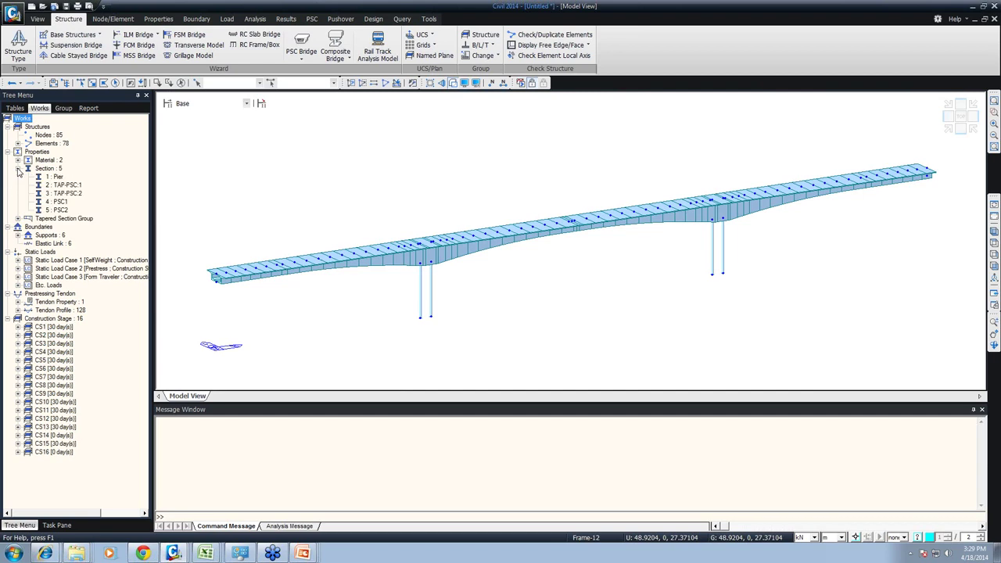
right_click(52, 178)
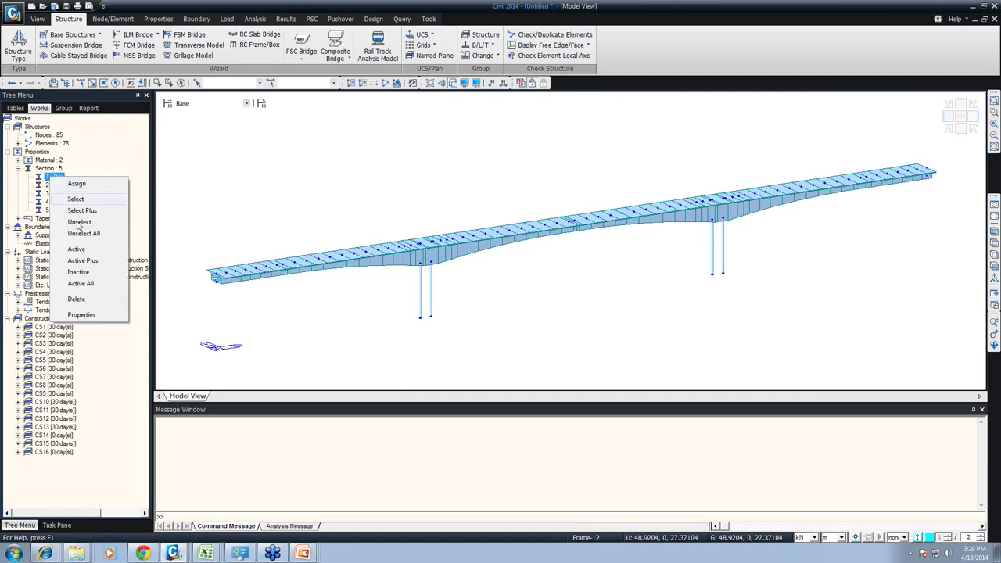
left_click(81, 315)
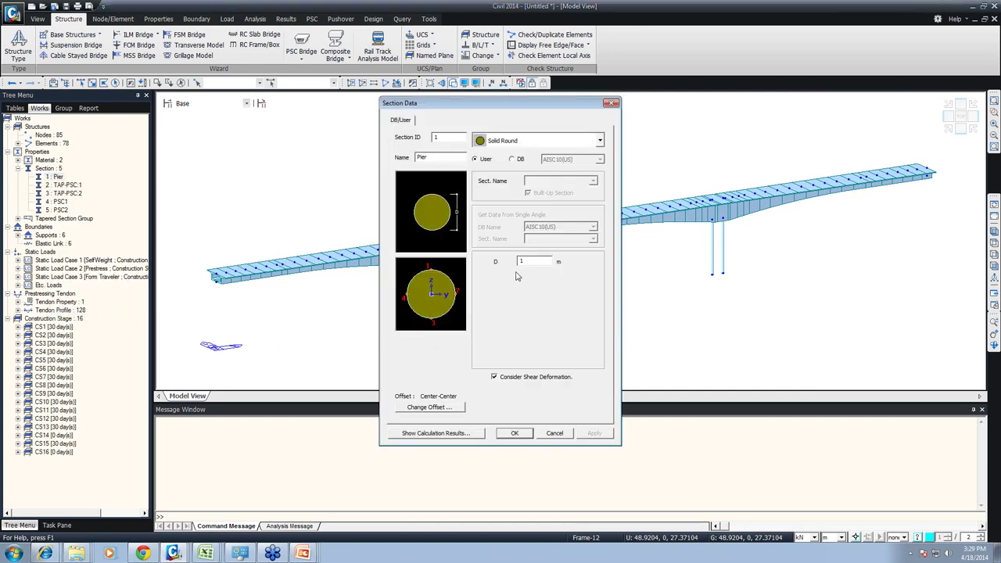
left_click(514, 432)
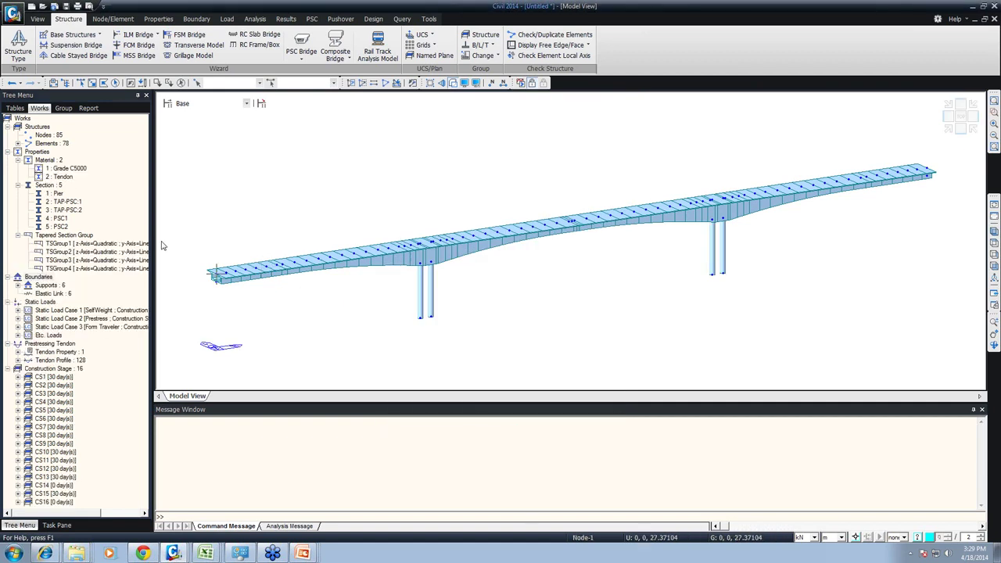
Step: Review the tapered section groups and the loads contained in the SelfWeight and Prestress load cases
left_click(63, 245)
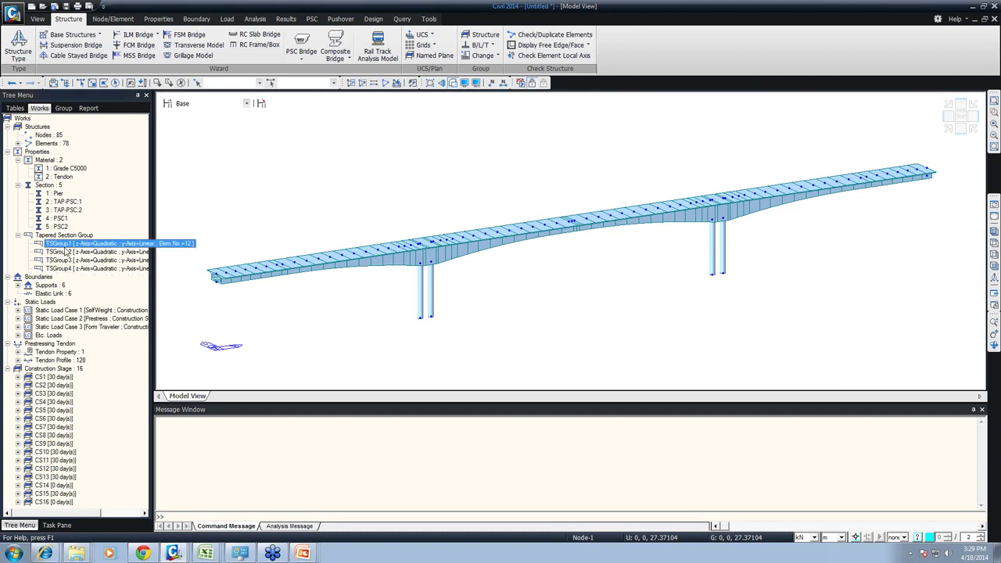
left_click(18, 311)
left_click(18, 327)
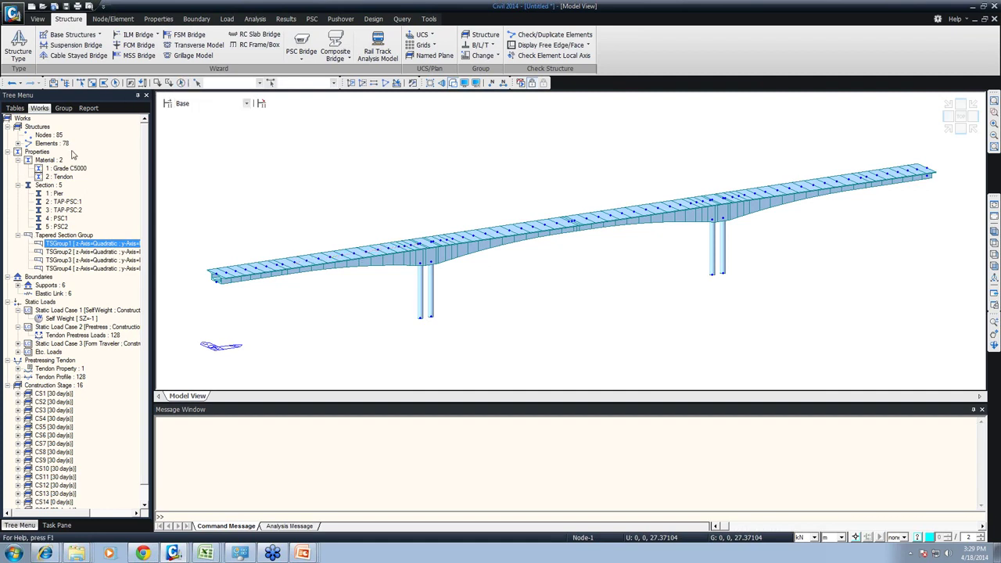
Step: Display the Type 1 [111111] supports on the bridge model
left_click(18, 285)
right_click(57, 294)
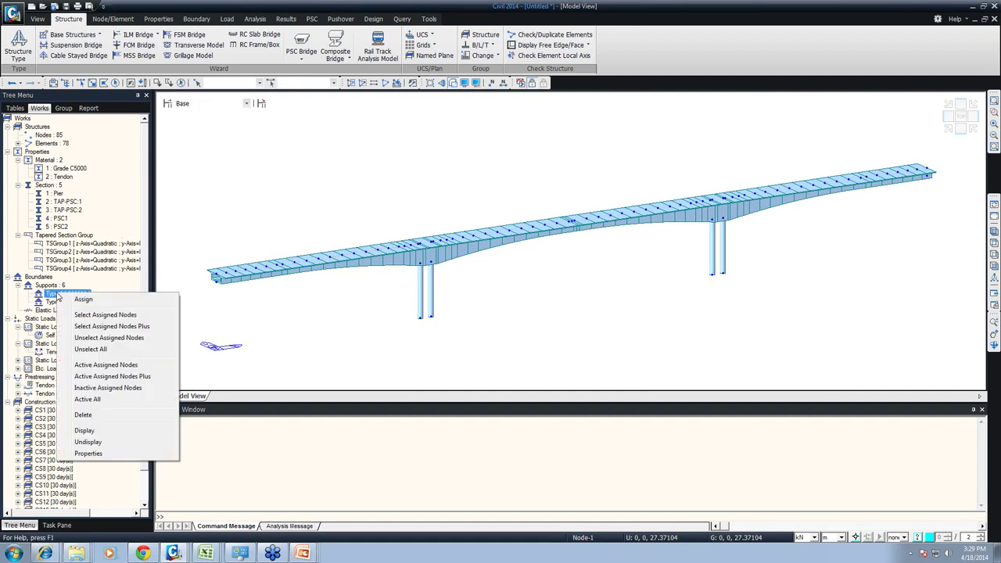
left_click(84, 430)
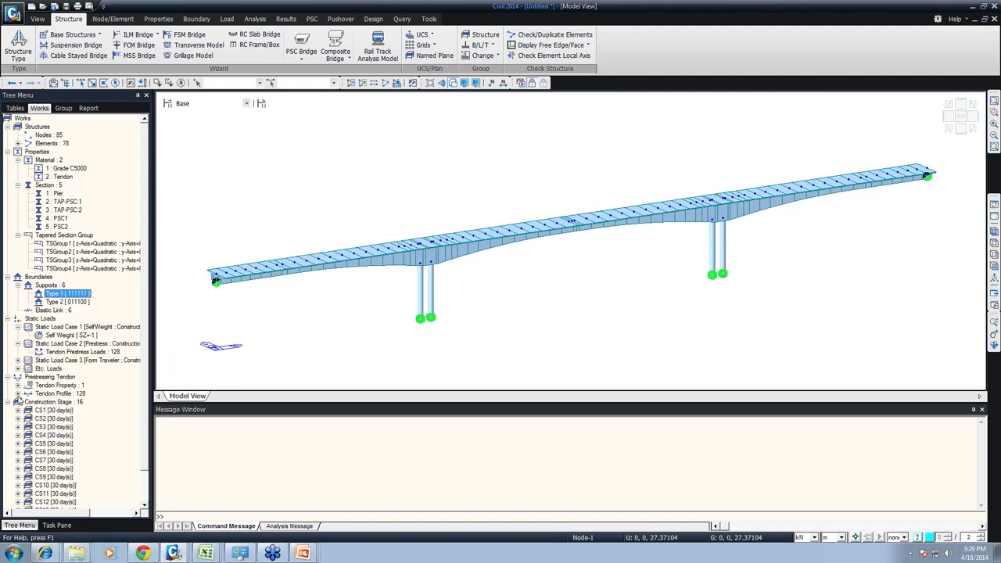
Step: Display all tendon profiles on the bridge model and collapse their list
left_click(18, 394)
right_click(69, 119)
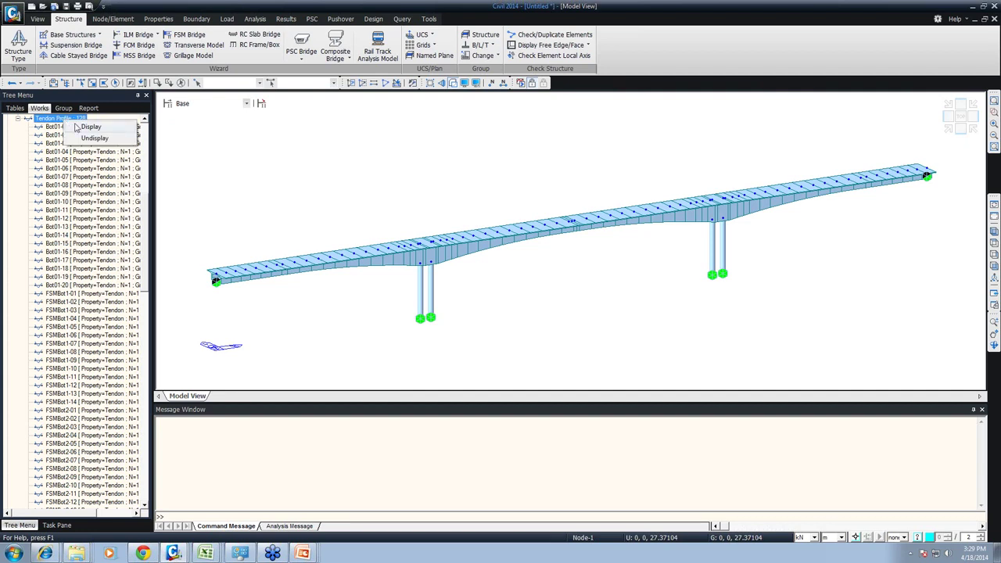
left_click(75, 126)
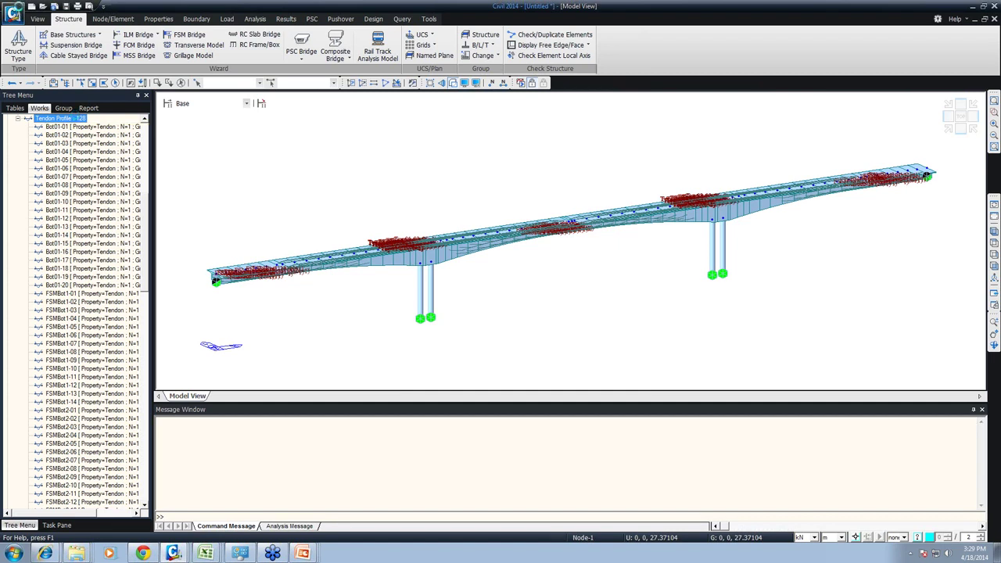
left_click(18, 119)
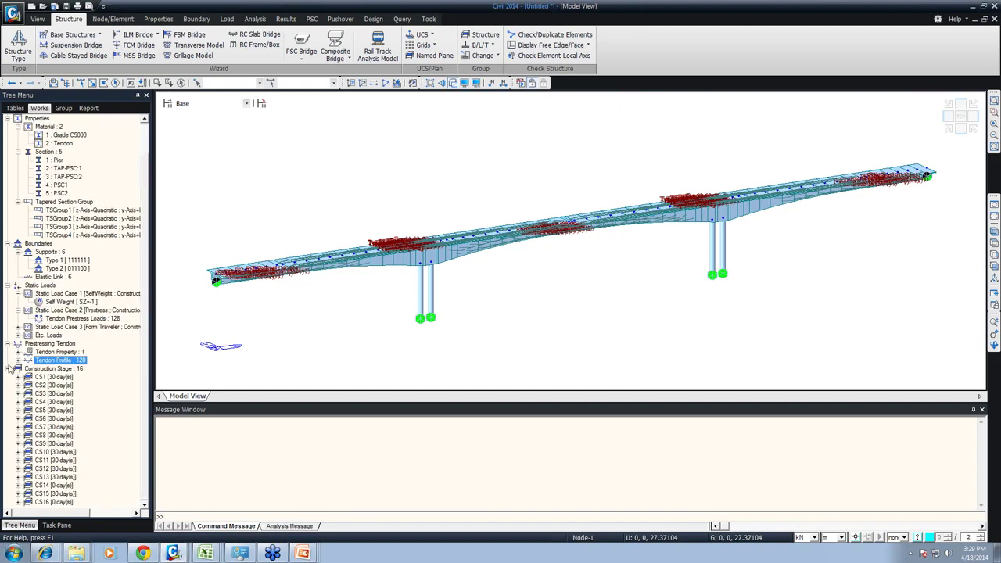
Step: Examine the table of time loads assigned to the elements and return to the model view
left_click(18, 335)
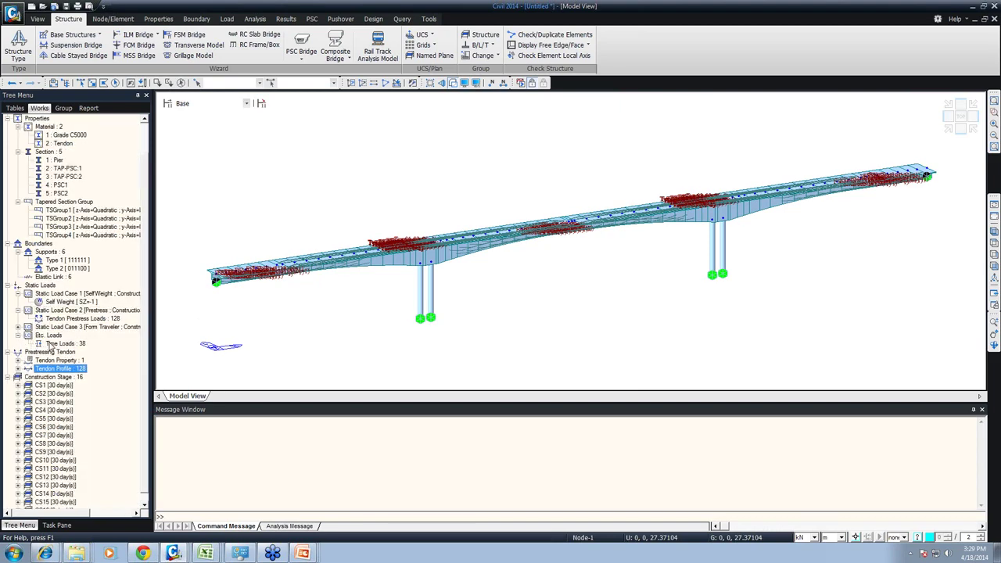
right_click(51, 344)
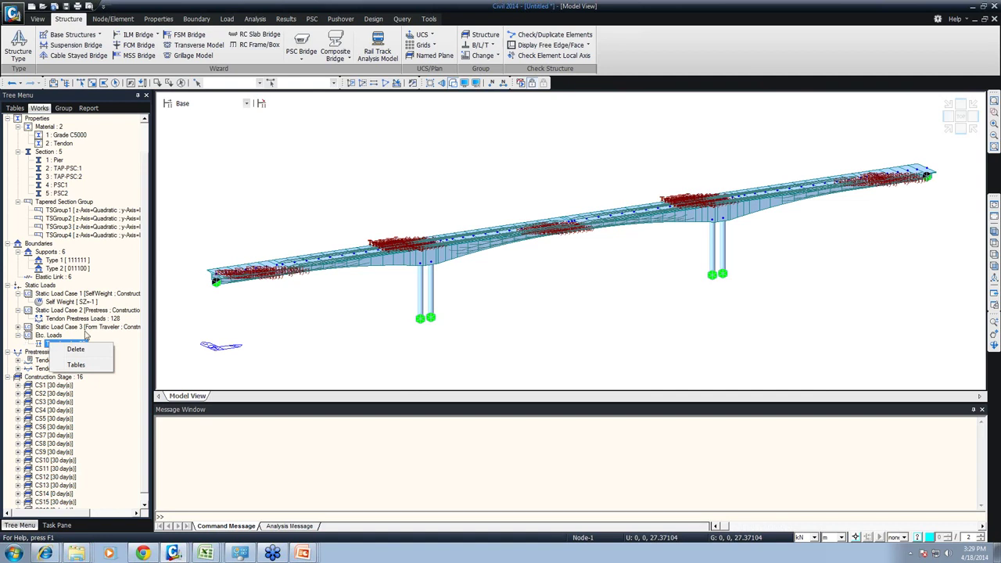
right_click(80, 330)
right_click(64, 345)
left_click(82, 372)
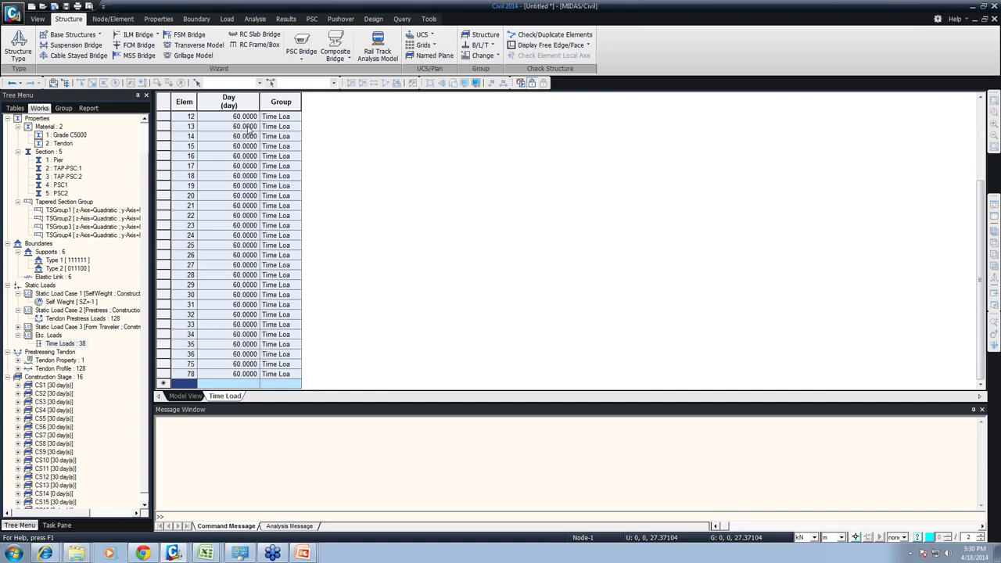
left_click(222, 101)
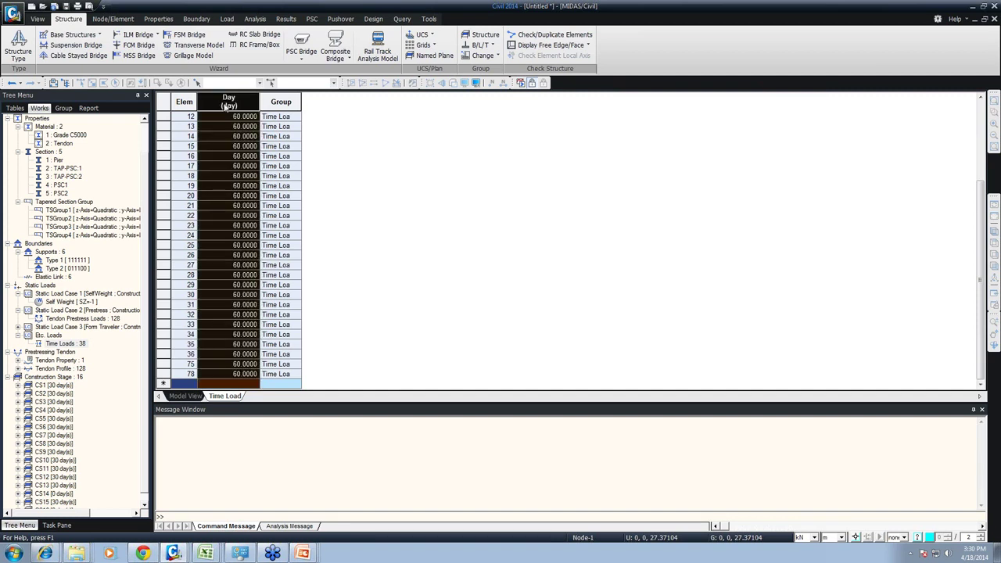
left_click(245, 235)
scroll(247, 244, "up", 8)
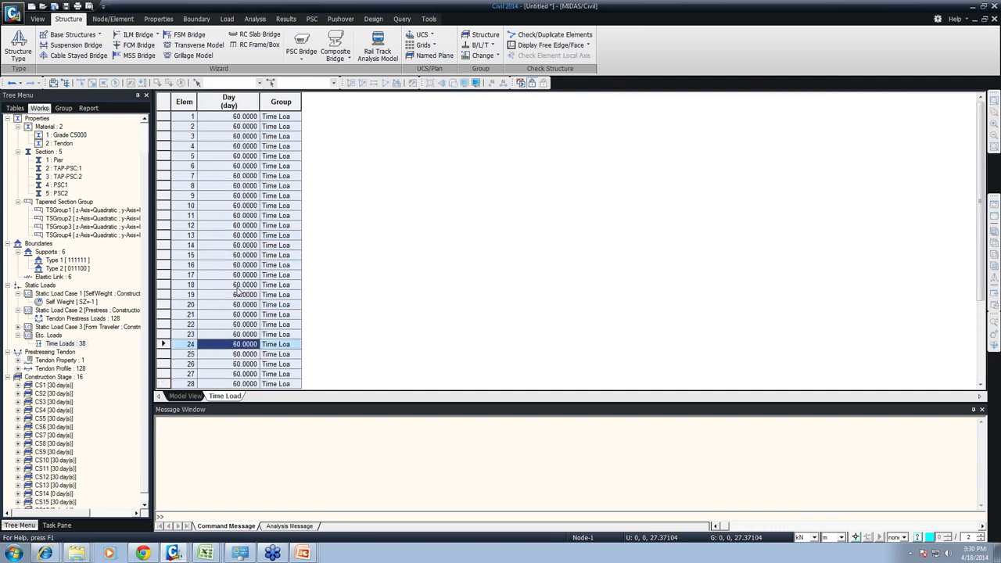
left_click(237, 286)
left_click(185, 395)
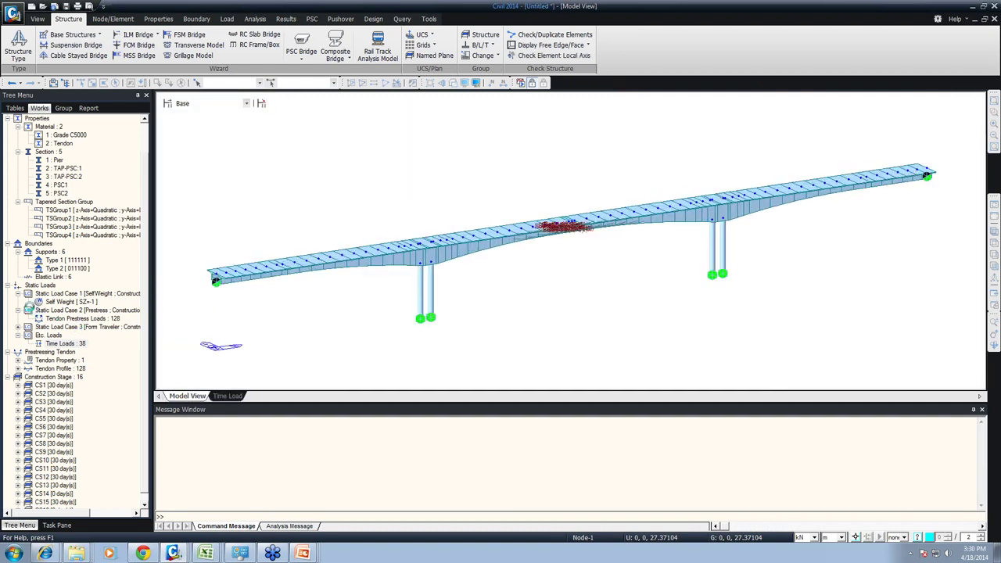
Step: Display the nodal loads of the Form Traveler load case on the bridge model
left_click(62, 302)
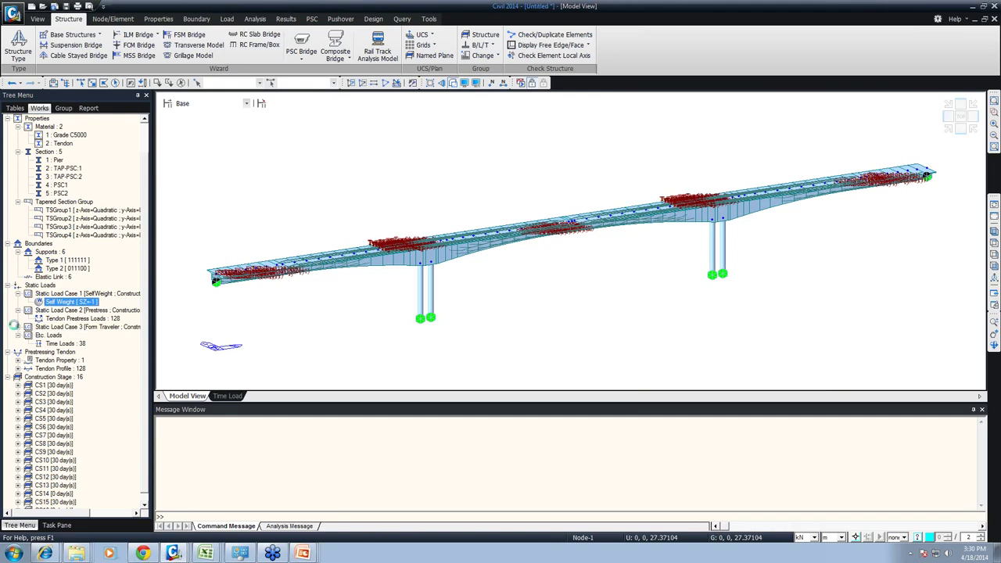
left_click(92, 400)
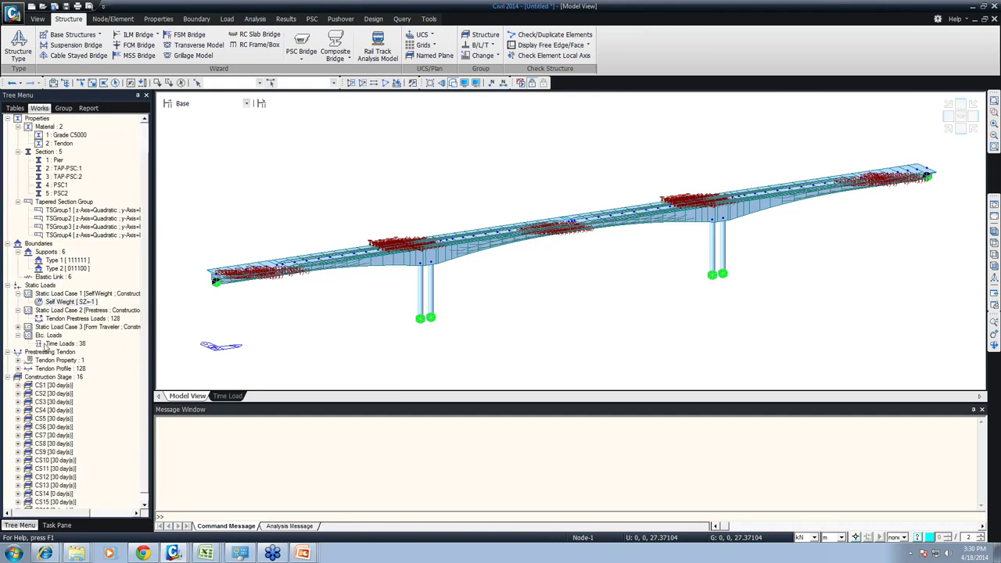
left_click(18, 328)
right_click(67, 335)
left_click(74, 351)
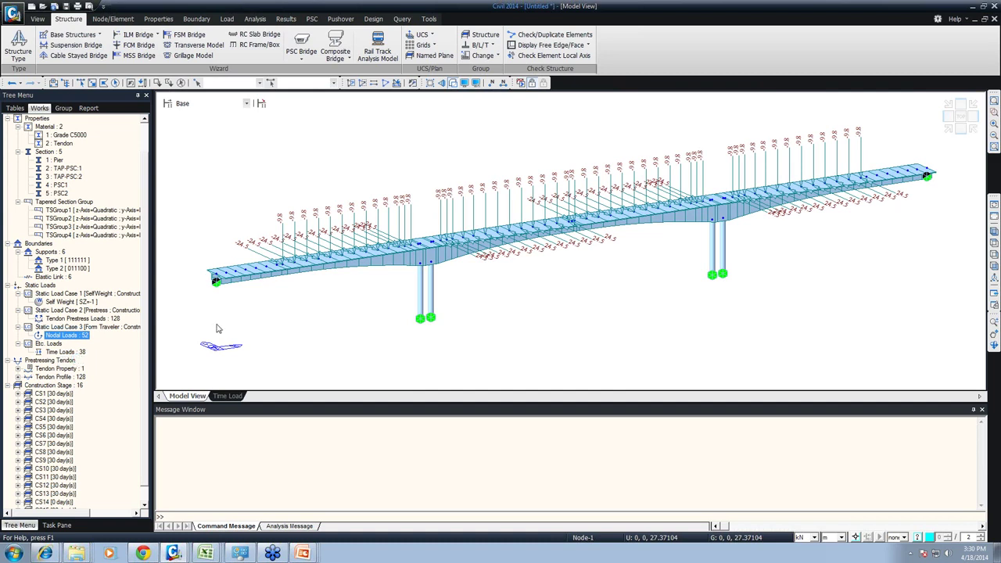
Step: Examine the element, boundary and load groups activated in construction stage CS1 and the load groups of CS2, then close the stage definitions
left_click(210, 103)
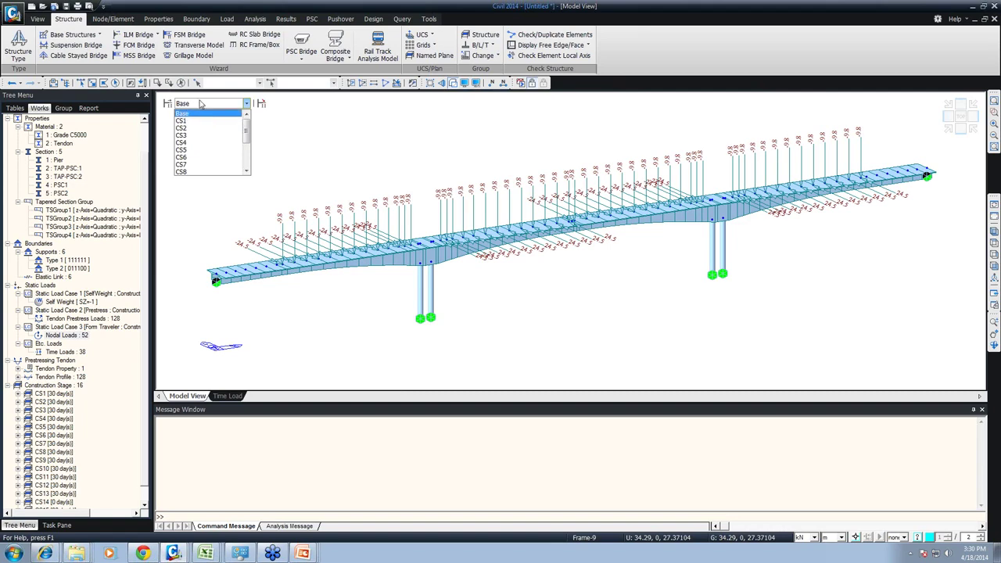
left_click(166, 110)
left_click(166, 110)
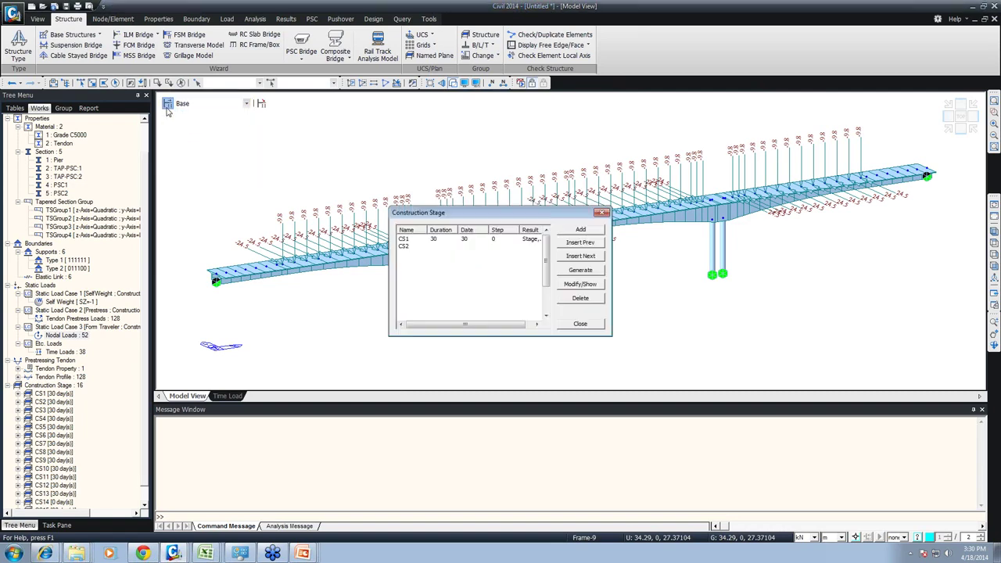
double_click(406, 241)
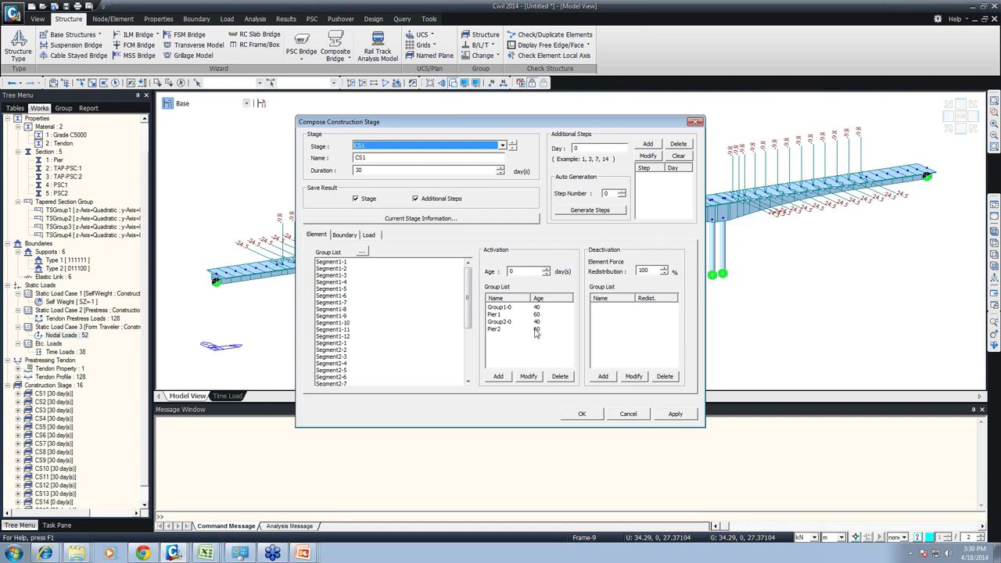
left_click(349, 234)
left_click(368, 235)
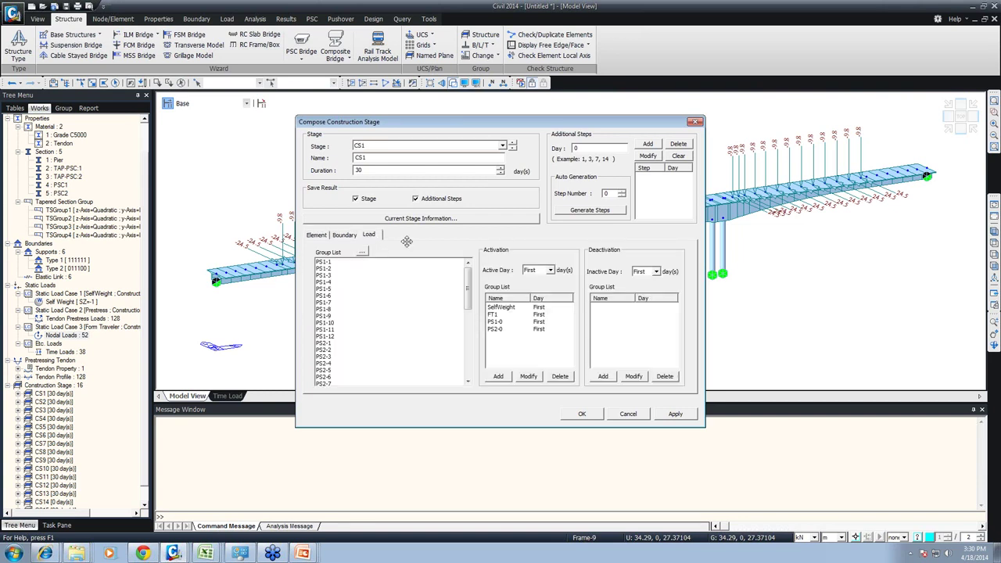
left_click(400, 145)
left_click(383, 165)
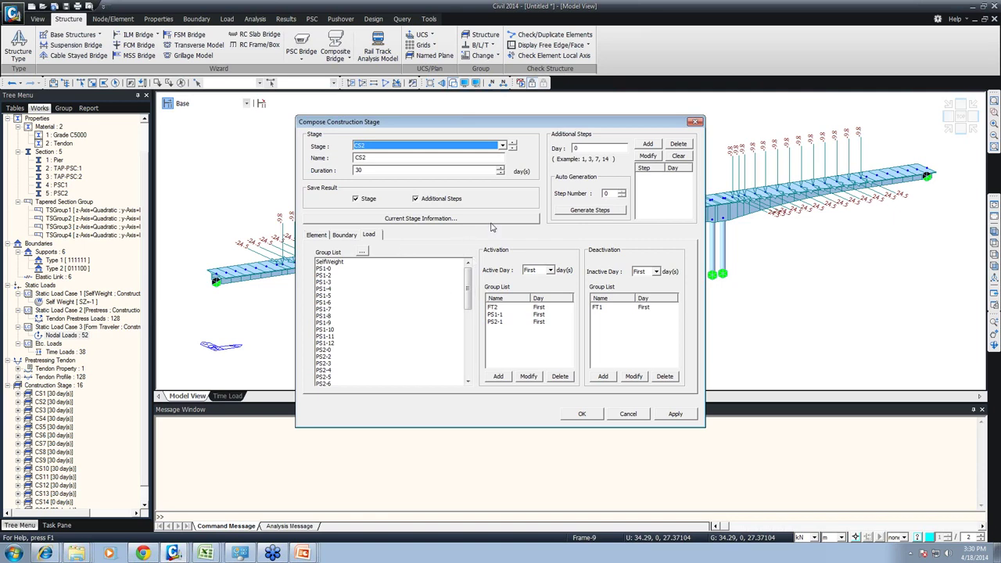
left_click(628, 413)
left_click(583, 329)
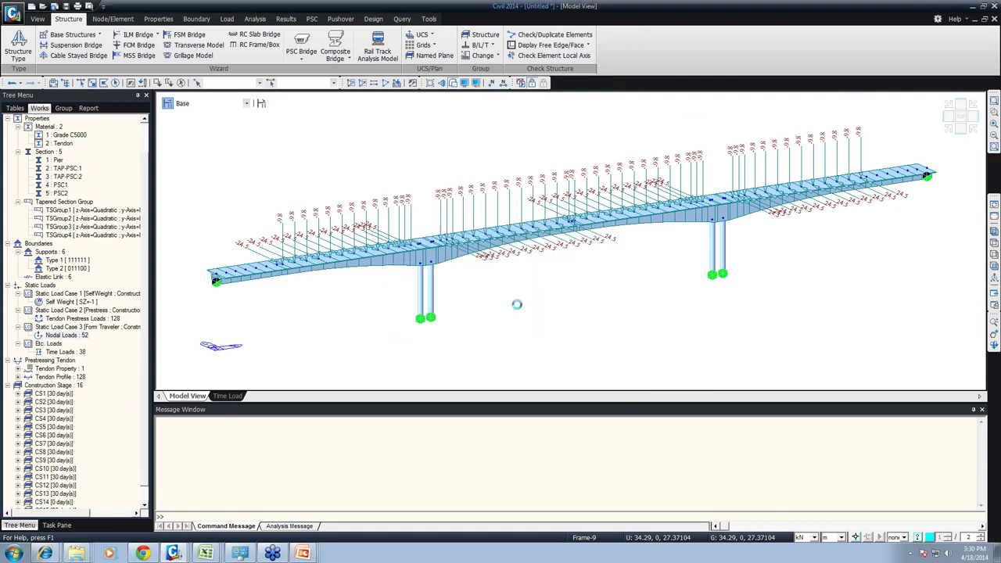
Step: Display construction stages CS1, CS2 and CS3 one after another in the model view
left_click(209, 104)
left_click(206, 115)
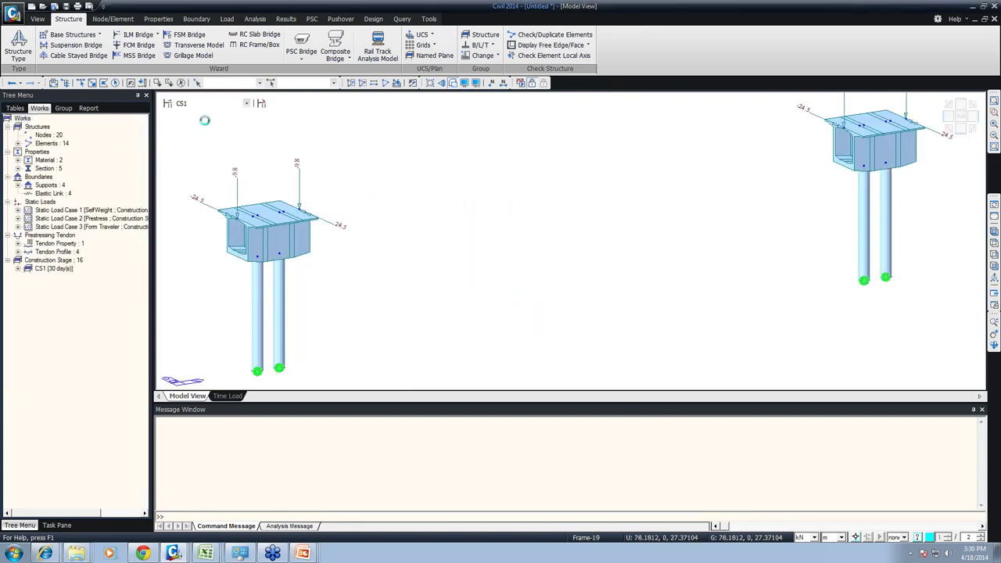
left_click(198, 103)
left_click(194, 125)
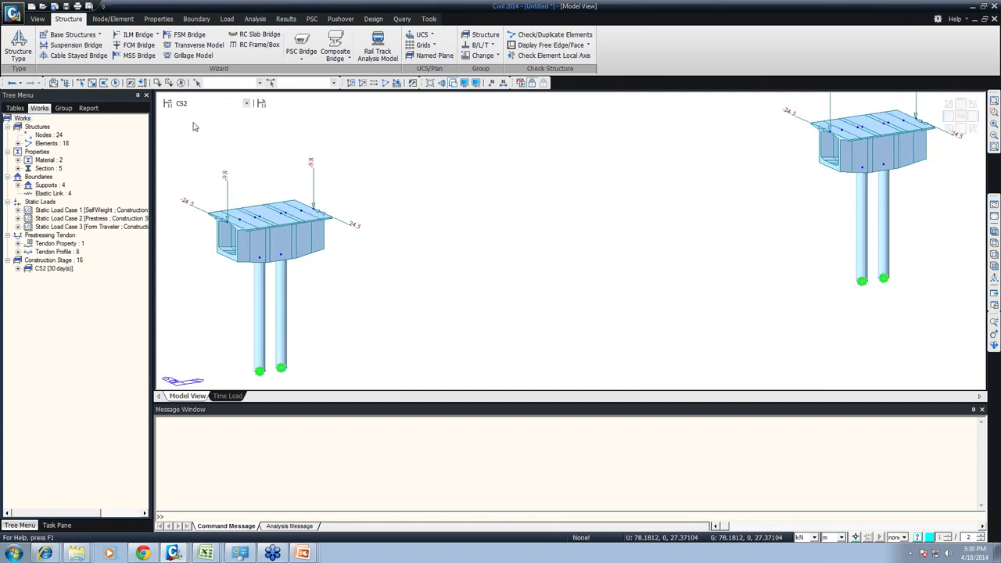
left_click(193, 104)
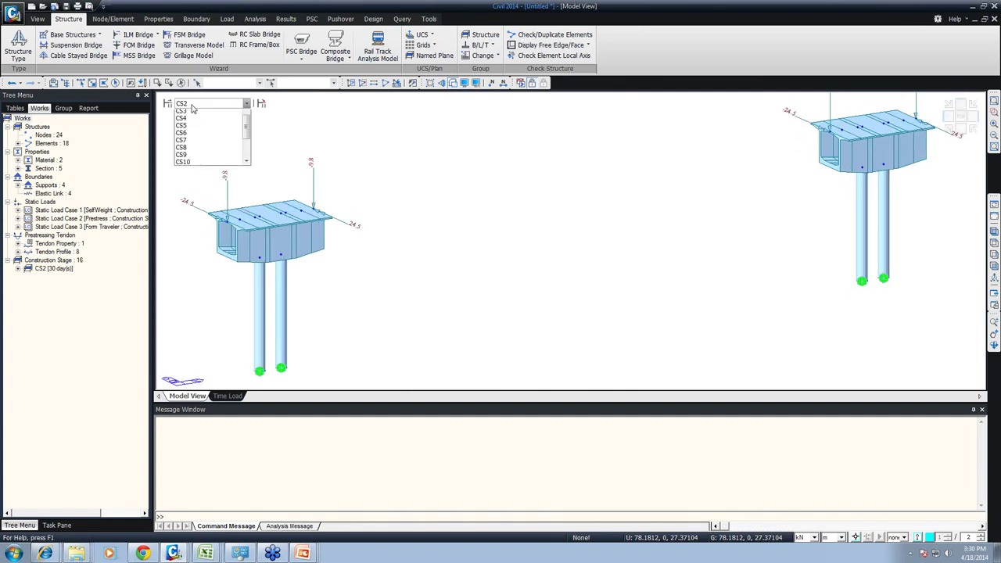
left_click(193, 126)
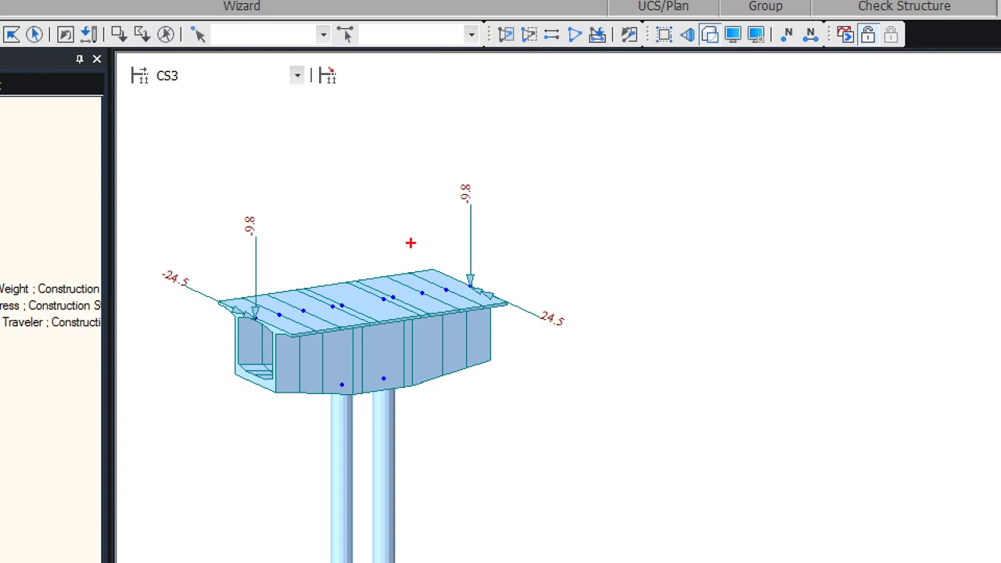
mouse_move(422, 250)
left_mouse_down()
mouse_move(422, 285)
mouse_move(421, 269)
mouse_move(455, 244)
mouse_move(467, 247)
mouse_move(467, 291)
mouse_move(432, 292)
mouse_move(469, 289)
mouse_move(436, 301)
mouse_move(435, 235)
left_mouse_up()
type("ft")
key("Escape")
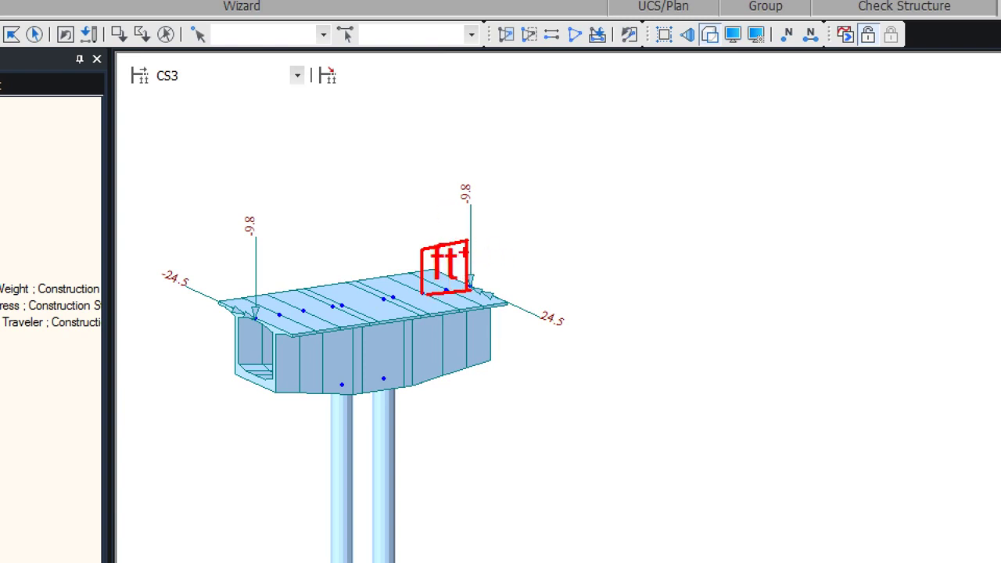
mouse_move(516, 304)
left_mouse_down()
mouse_move(576, 286)
mouse_move(556, 292)
mouse_move(555, 332)
mouse_move(487, 360)
left_mouse_up()
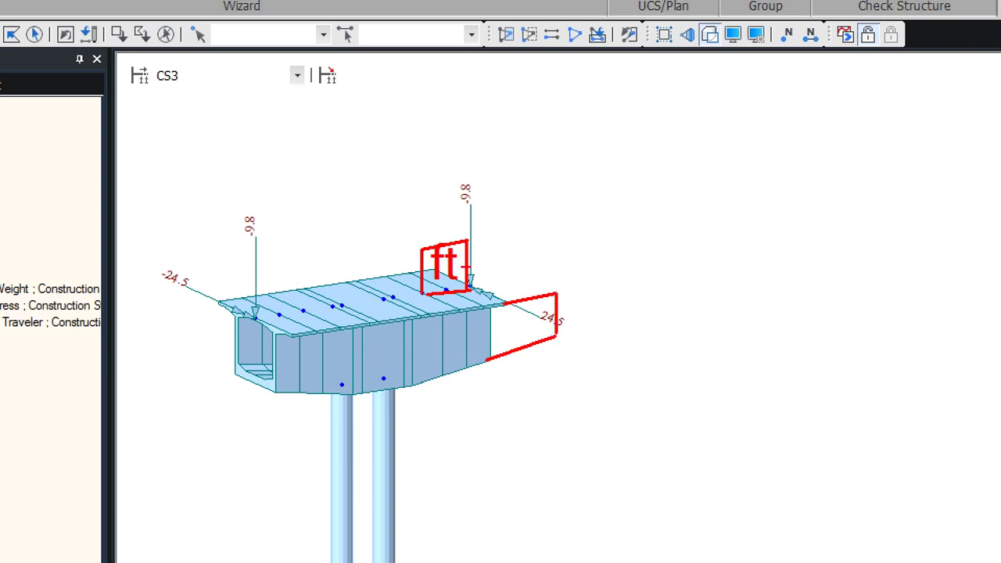
mouse_move(440, 265)
left_mouse_down()
mouse_move(501, 258)
mouse_move(562, 285)
mouse_move(558, 292)
left_mouse_up()
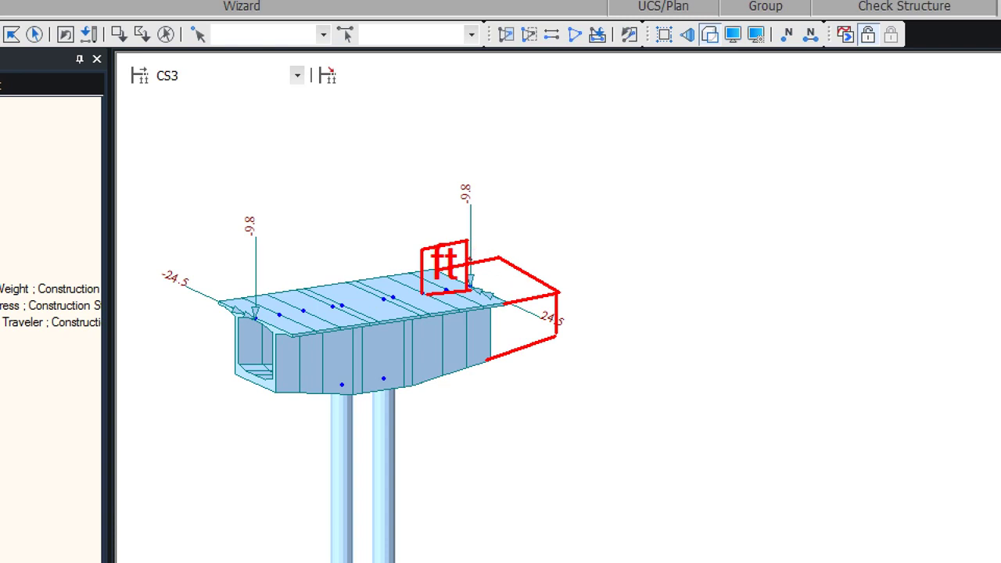
left_click_drag(490, 242, 499, 276)
type("tWC")
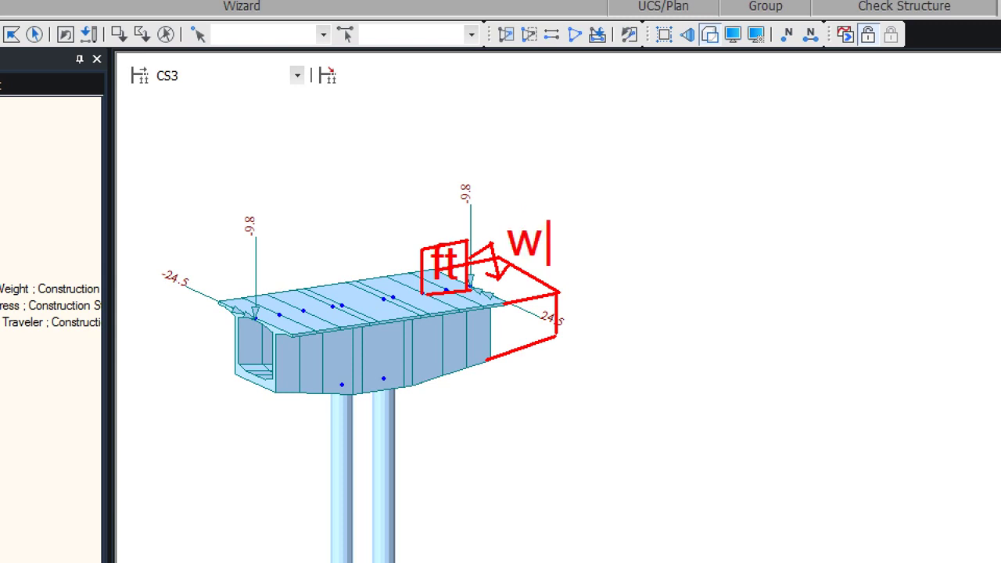
key("Escape")
left_click_drag(502, 212, 504, 288)
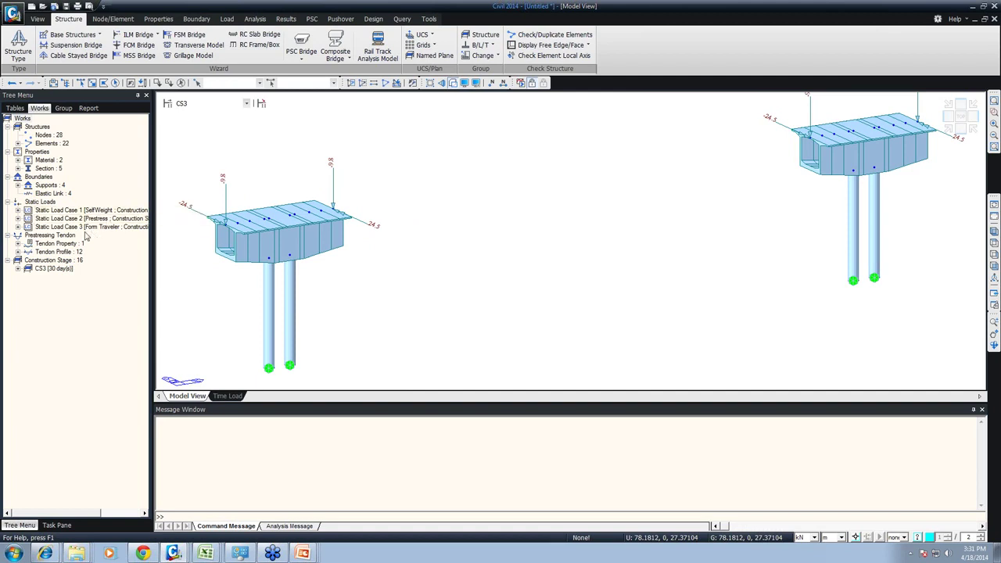
Step: Expand the Self Weight and Form Traveler load cases of stage CS3 in the works tree
left_click(18, 222)
left_click(18, 227)
left_click(18, 211)
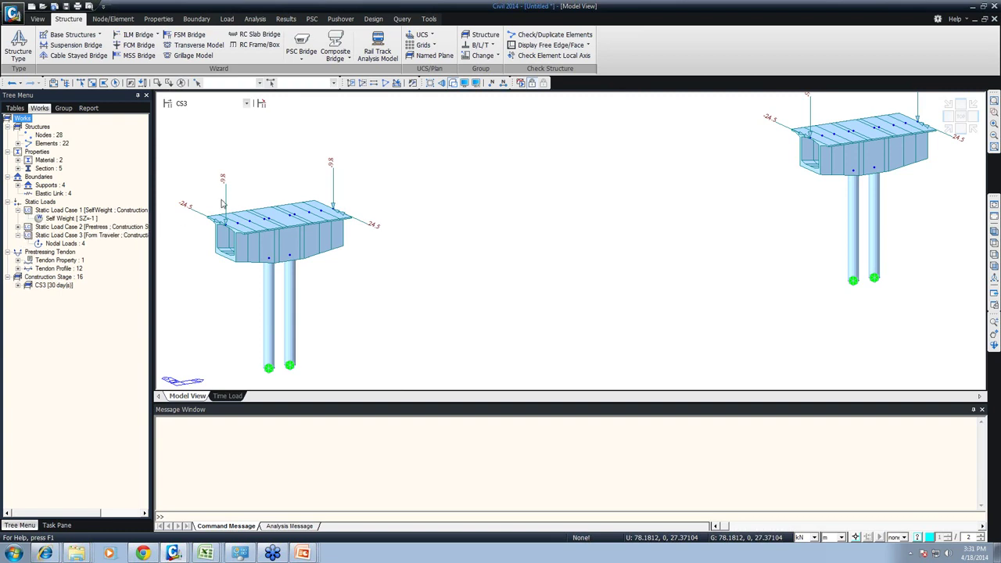
Step: Display stage CS6 and further construction stages up to CS13 in the model view
left_click(209, 103)
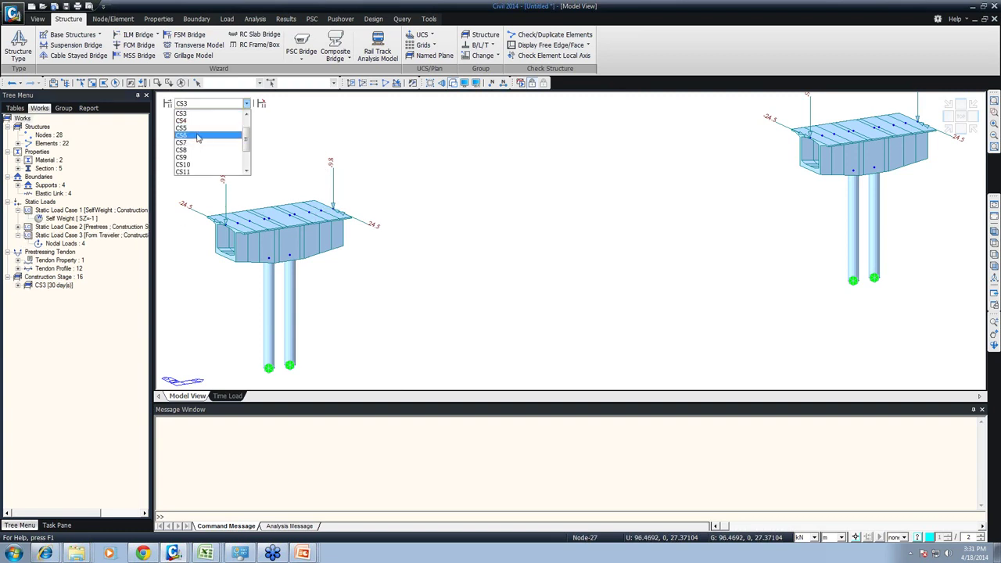
left_click(198, 137)
left_click(197, 104)
left_click(193, 125)
left_click(197, 104)
left_click(191, 154)
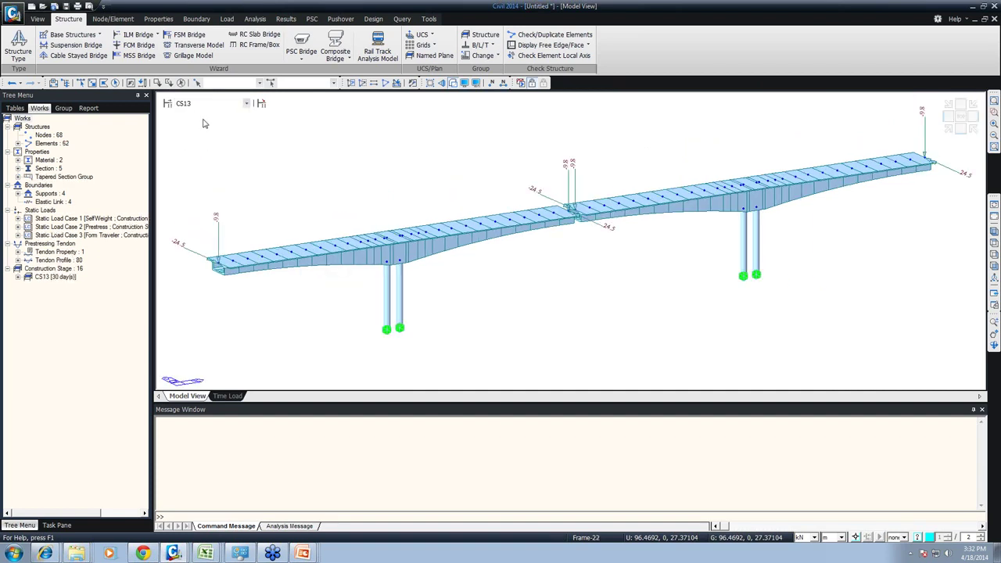
Step: Step the model back to stage CS3 and forward to the final stage CS16, listing the tendon profiles in the works tree
scroll(203, 107, "down", 1)
scroll(203, 107, "up", 1)
scroll(202, 106, "up", 9)
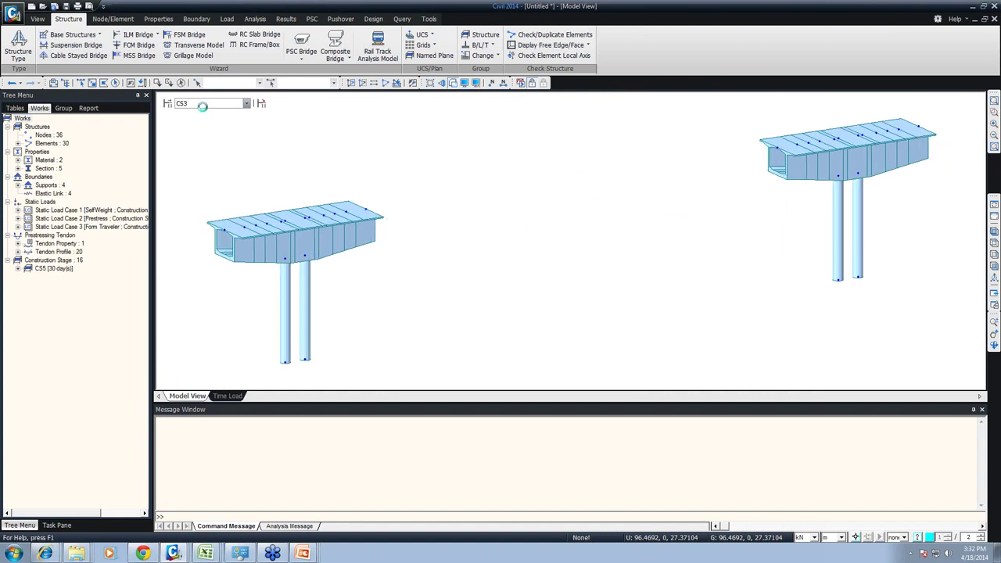
scroll(203, 107, "down", 8)
scroll(202, 106, "down", 4)
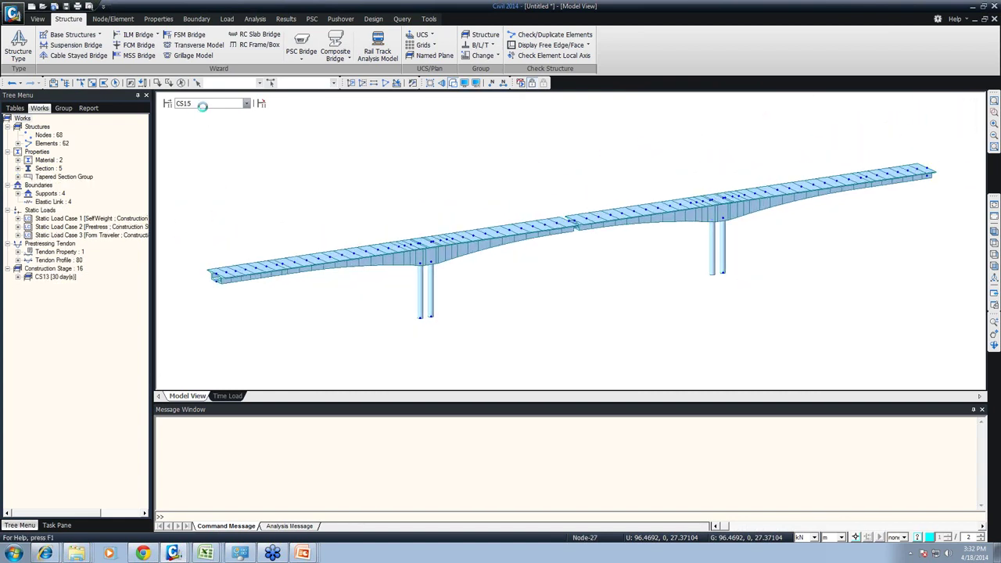
left_click(18, 260)
scroll(147, 304, "up", 6)
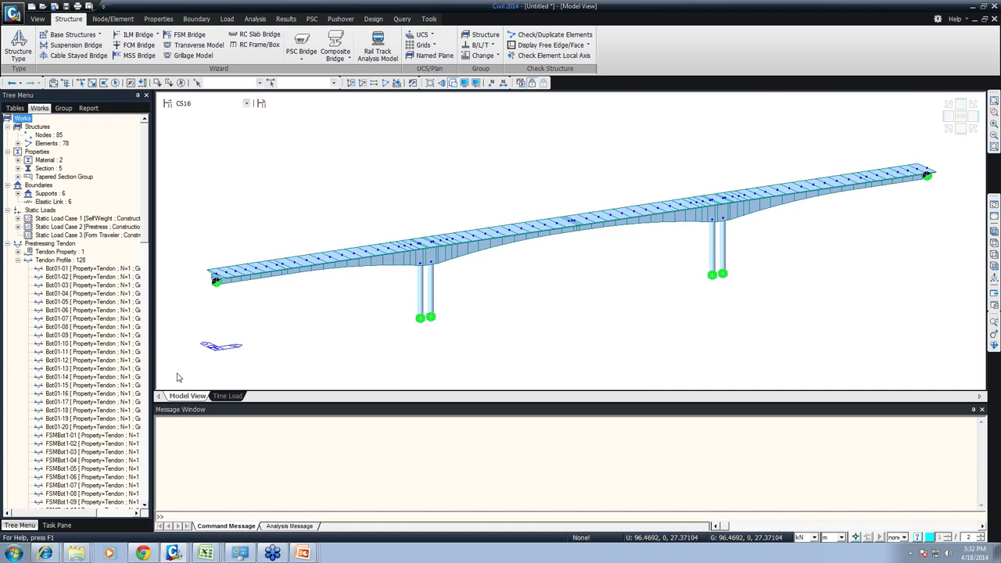
Step: Start a new project without saving the current bridge model
left_click(16, 17)
left_click(26, 33)
left_click(510, 299)
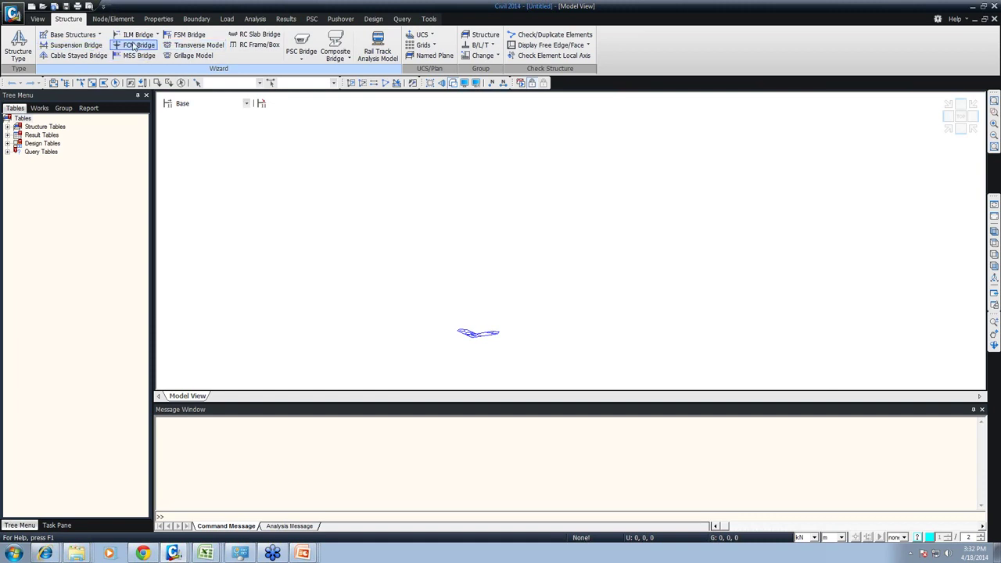
Step: Examine the Cable Stayed Bridge wizard's inputs and layout diagram, then close it without creating a model
left_click(77, 56)
left_click_drag(145, 37, 310, 87)
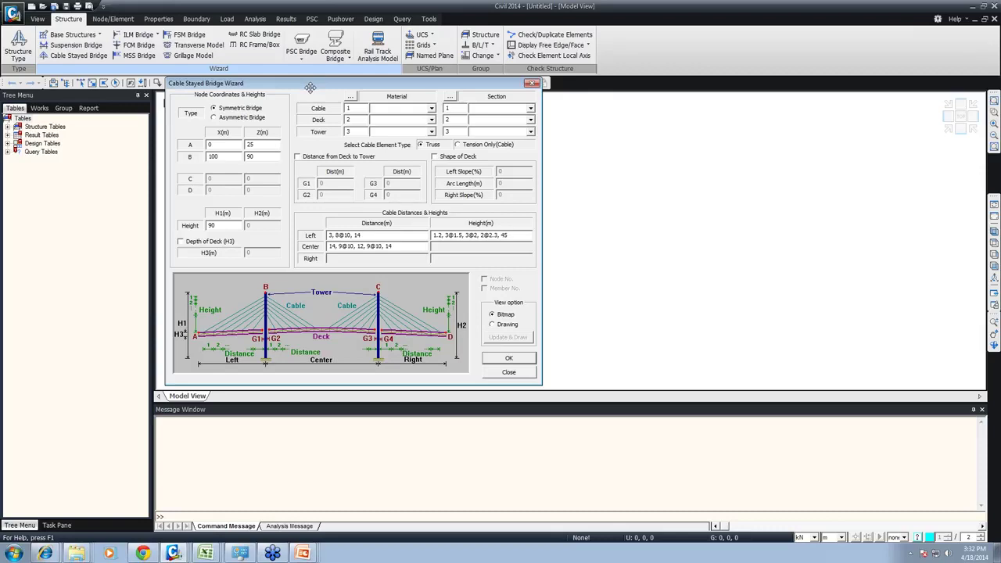
left_click_drag(172, 271, 474, 377)
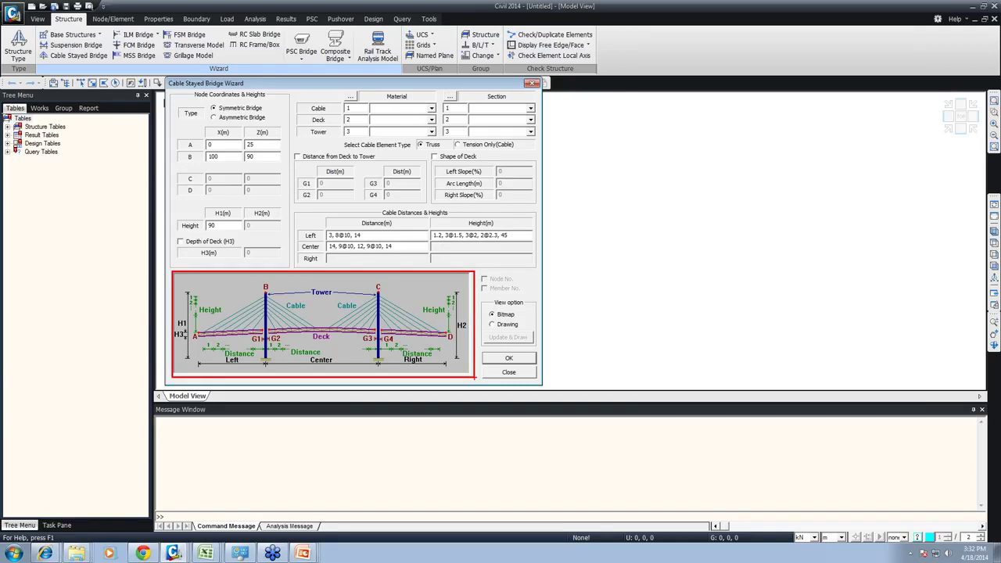
key("Escape")
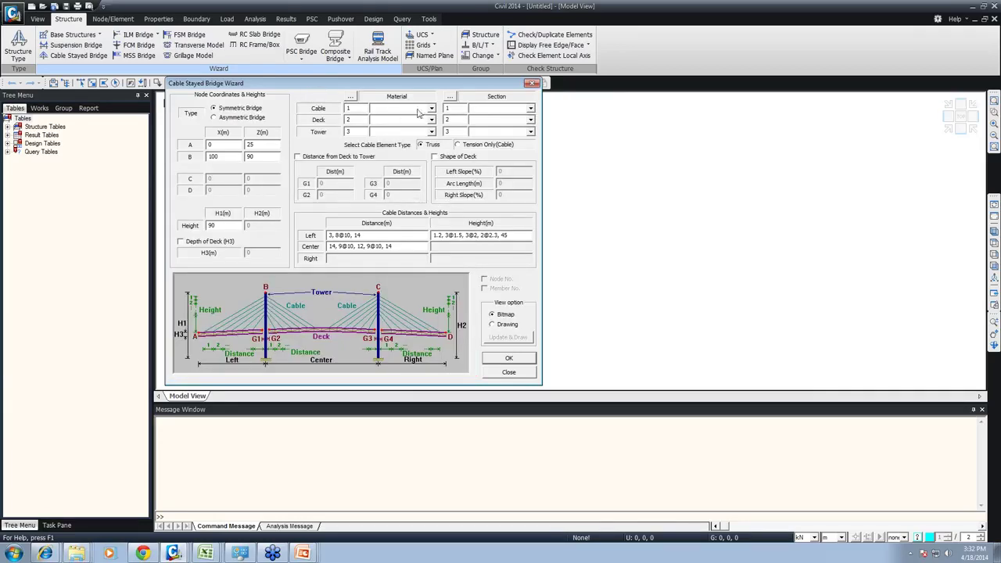
left_click(532, 83)
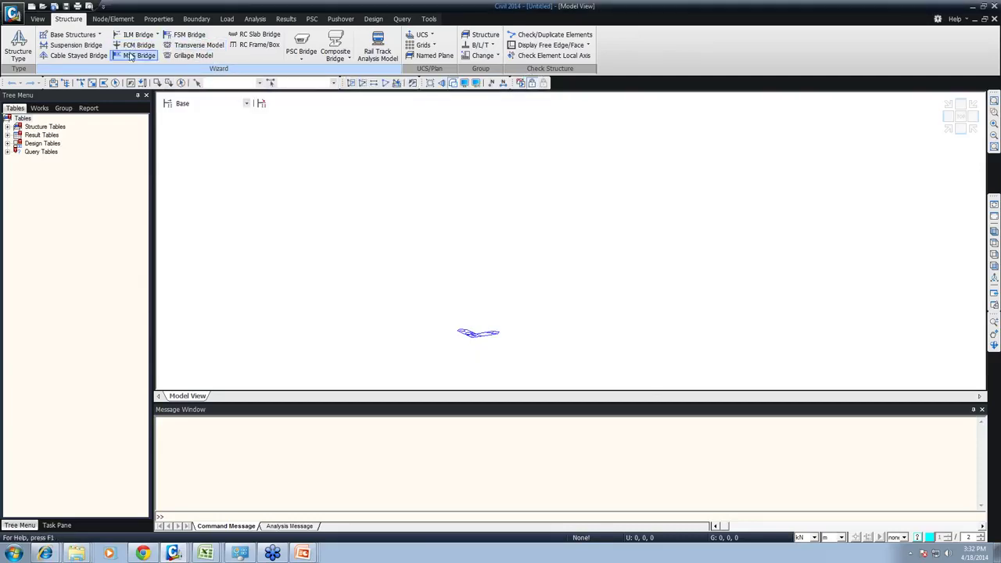
Step: Open the FSM Bridge wizard and review its section and tendon settings, returning to the model settings
left_click(188, 34)
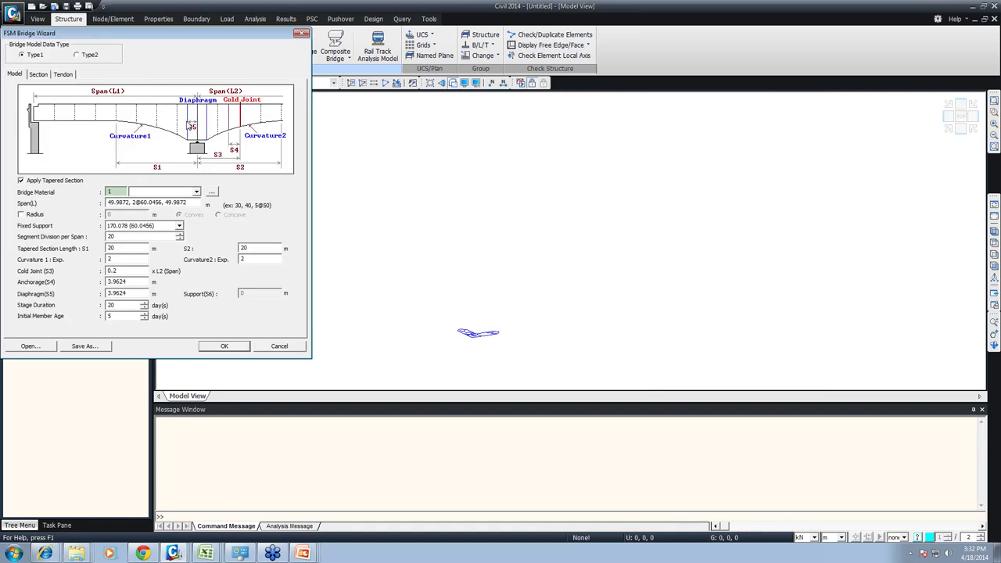
left_click(39, 75)
left_click(63, 74)
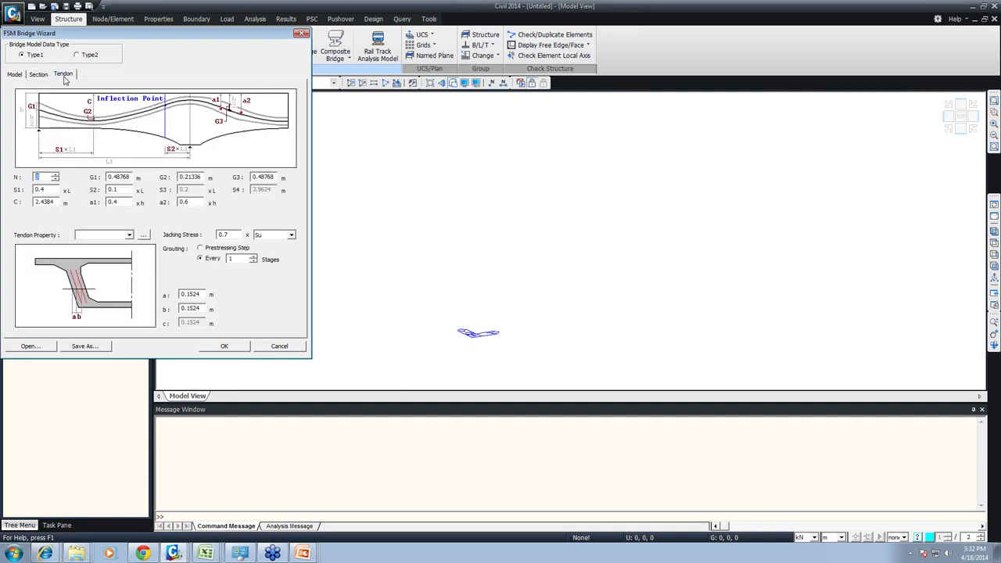
left_click(19, 75)
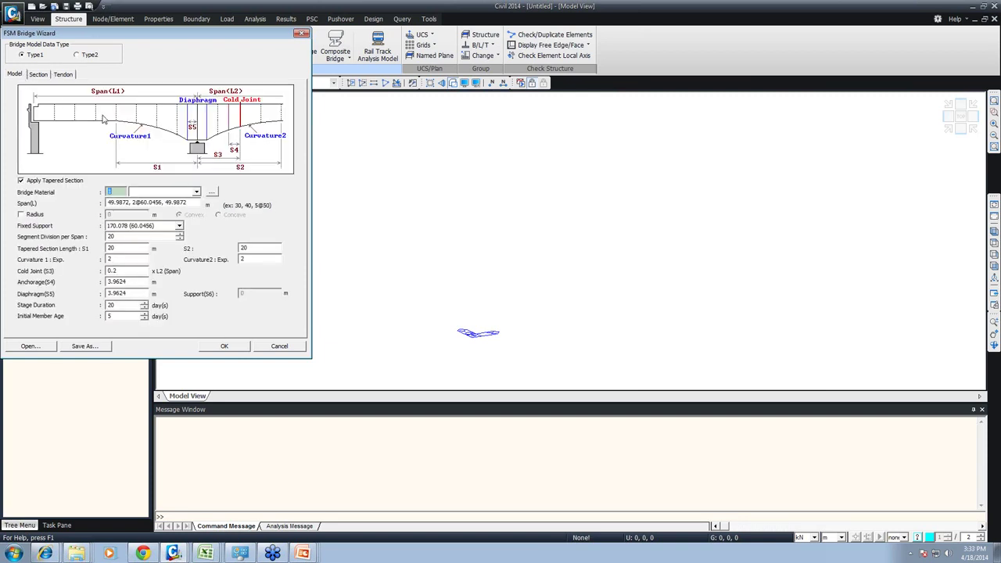
Step: Define an M40 concrete material to the IS(RC) standard and use it as the FSM bridge material
left_click(211, 192)
left_click(590, 206)
left_click(741, 63)
left_click(711, 76)
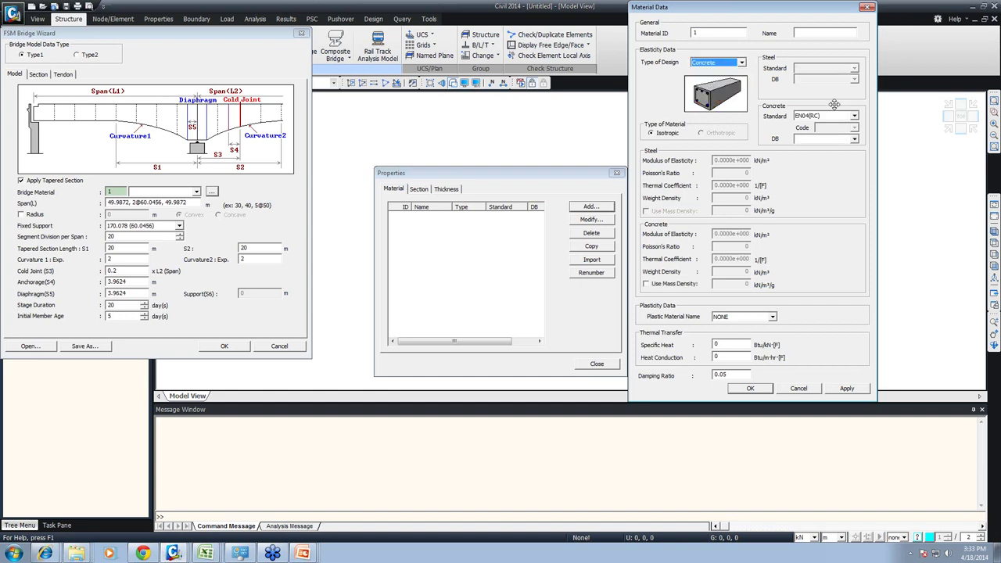
left_click(827, 116)
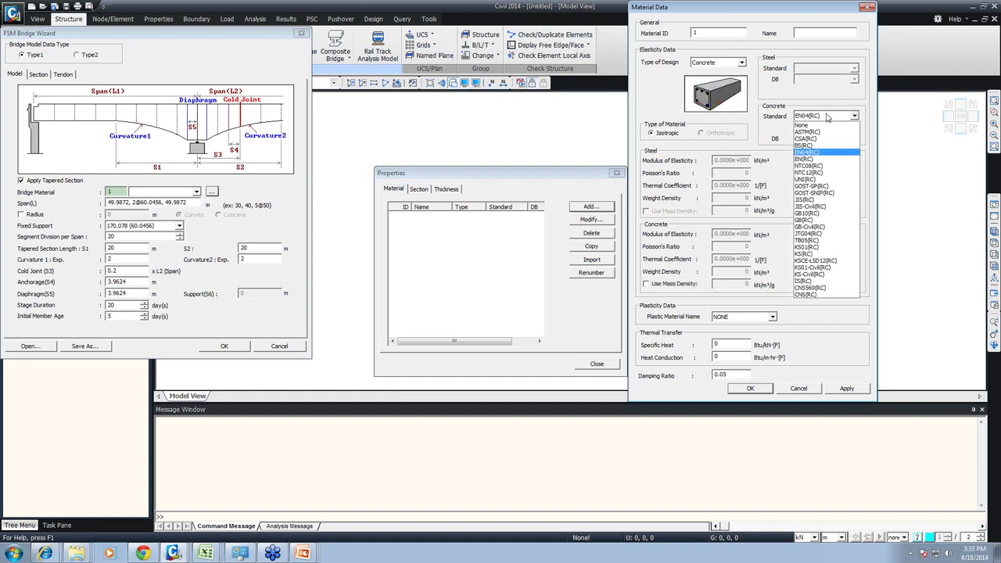
left_click(807, 281)
left_click(853, 140)
left_click(854, 139)
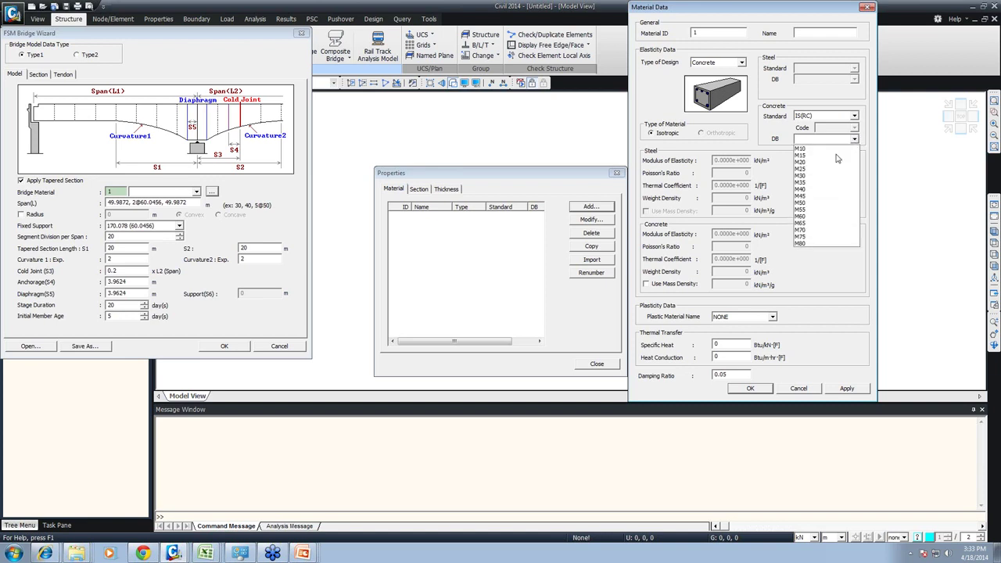
left_click(819, 192)
left_click(750, 388)
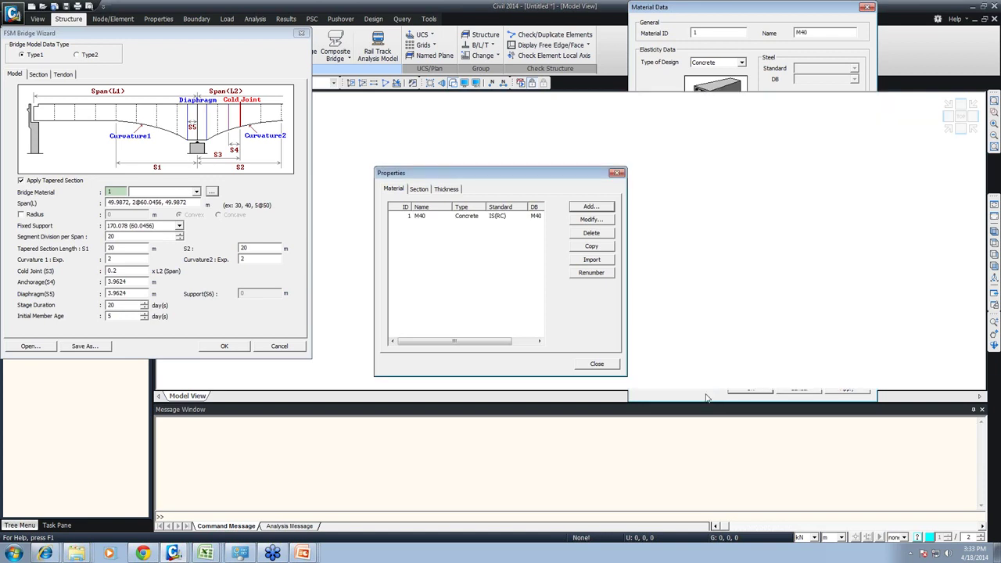
left_click(596, 363)
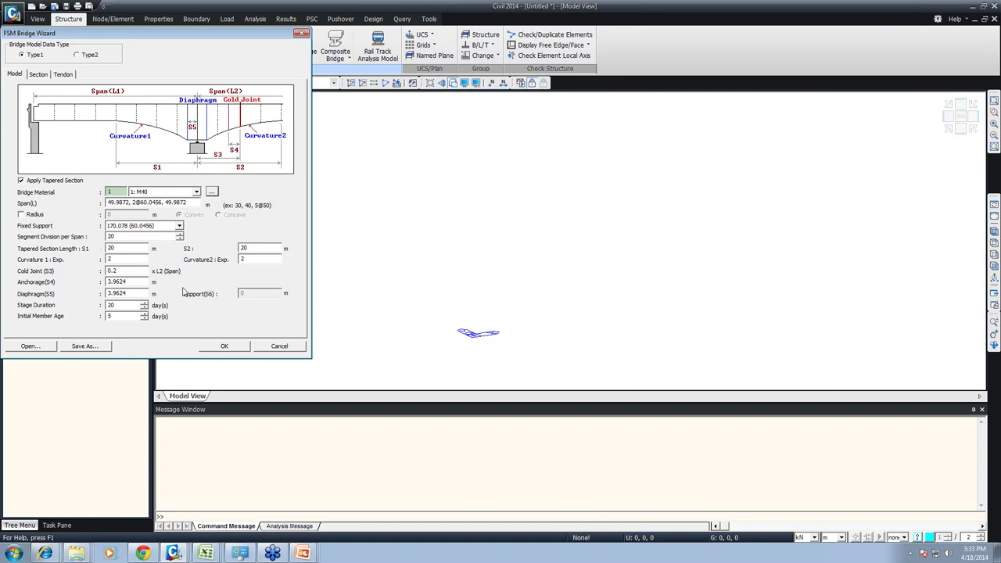
Step: Compare the Type1 and Type2 section inputs of the FSM Bridge wizard and keep Type1
left_click(39, 75)
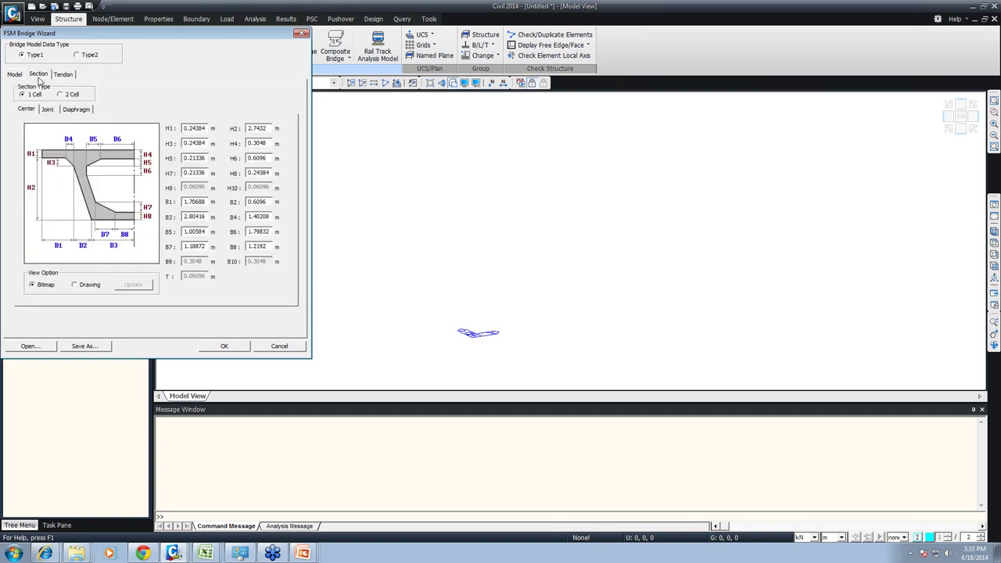
left_click(77, 56)
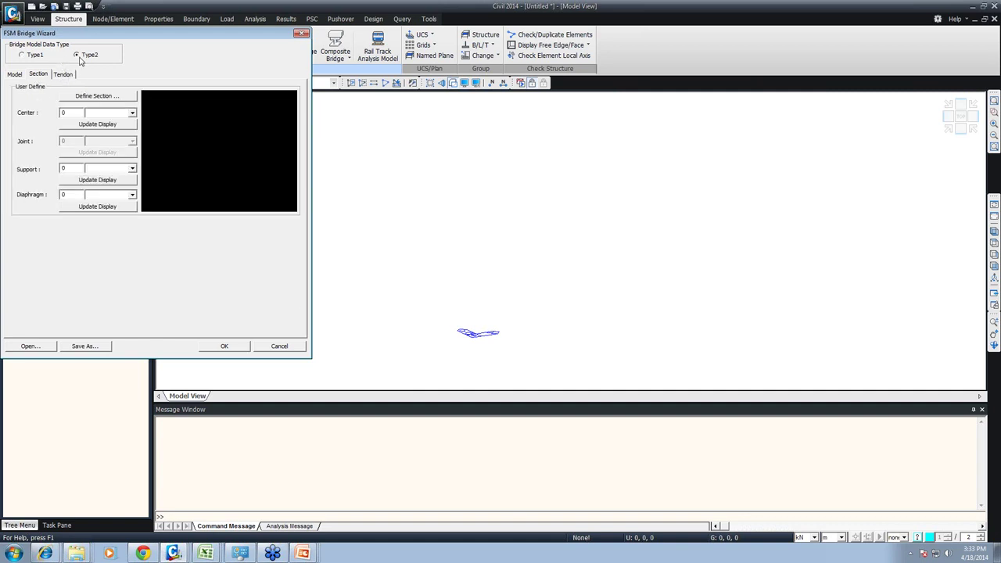
left_click(34, 56)
Step: Start a new internal post-tension tendon property for the FSM bridge, using M40 as its material
left_click(61, 75)
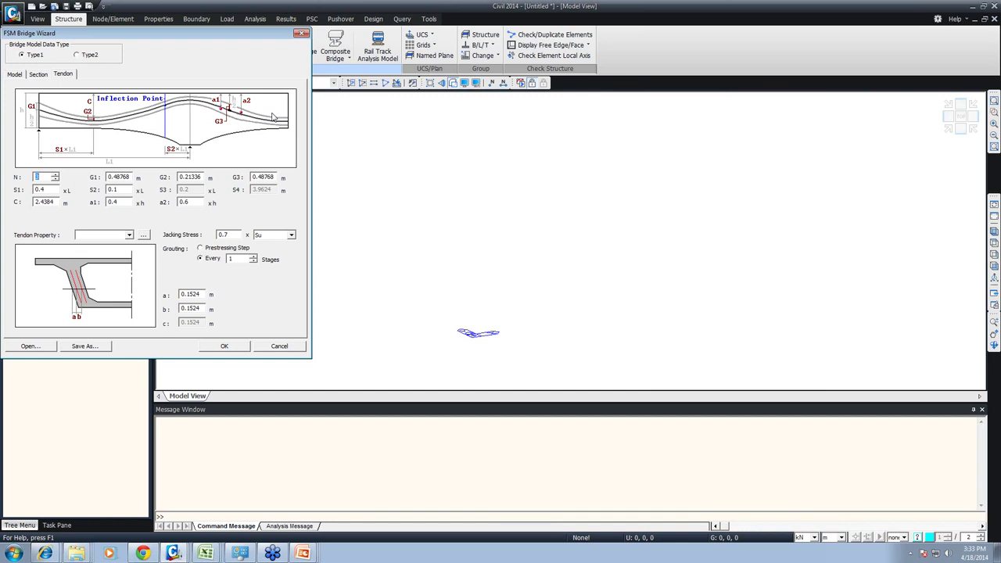
left_click(143, 235)
left_click(223, 151)
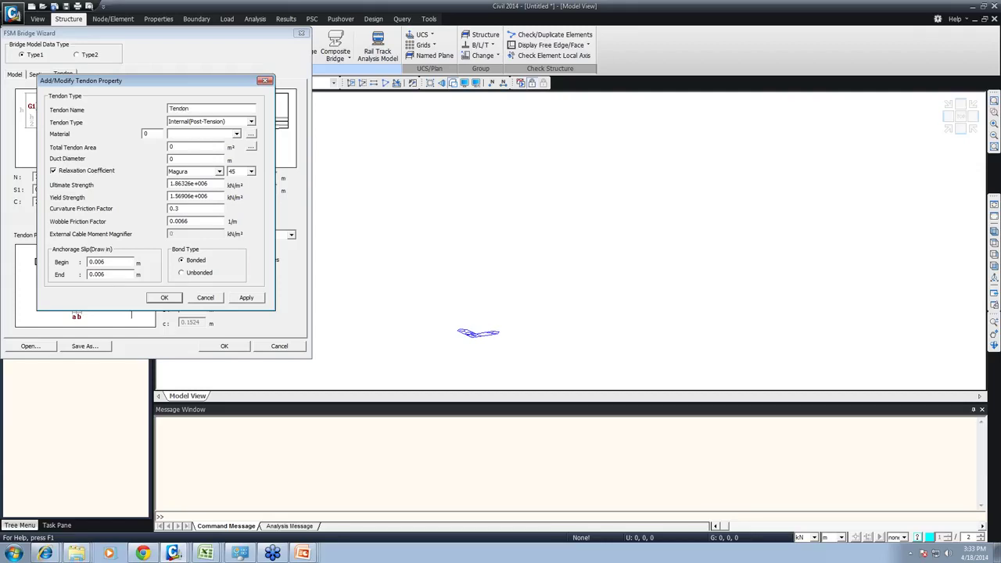
left_click(205, 135)
left_click(200, 144)
left_click_drag(181, 148, 167, 149)
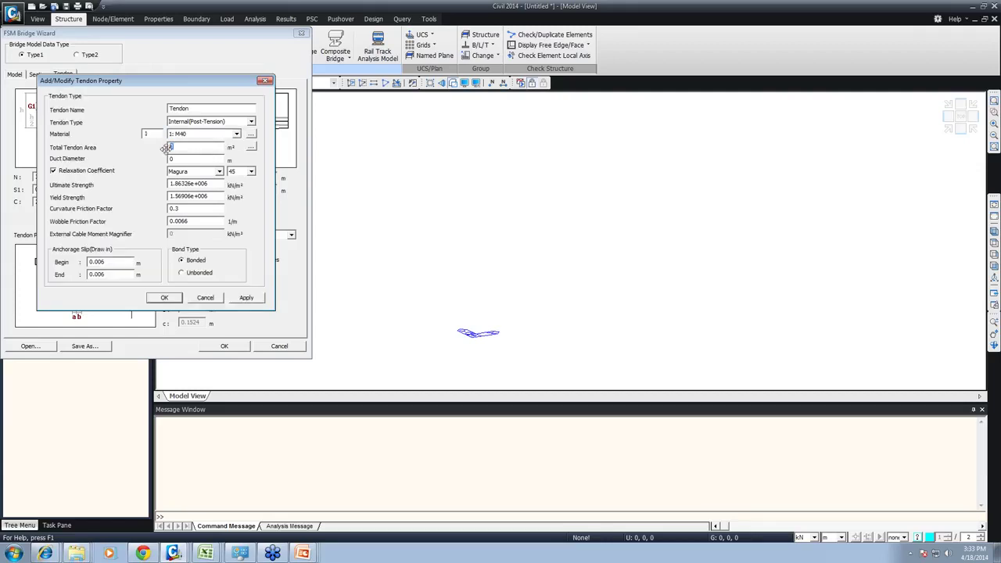
Step: Set the tendon area to 0.00187549 m² from 12.7mm(0.5") strands and the duct diameter to 0.1 m
left_click(250, 148)
left_click(187, 197)
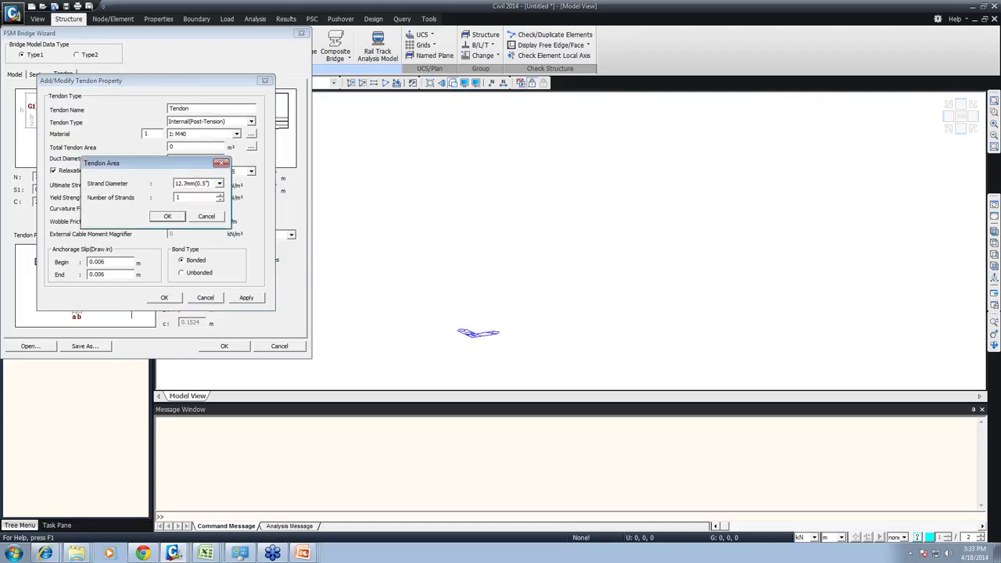
left_click(166, 217)
left_click(196, 170)
left_click(192, 176)
double_click(171, 159)
type(".1")
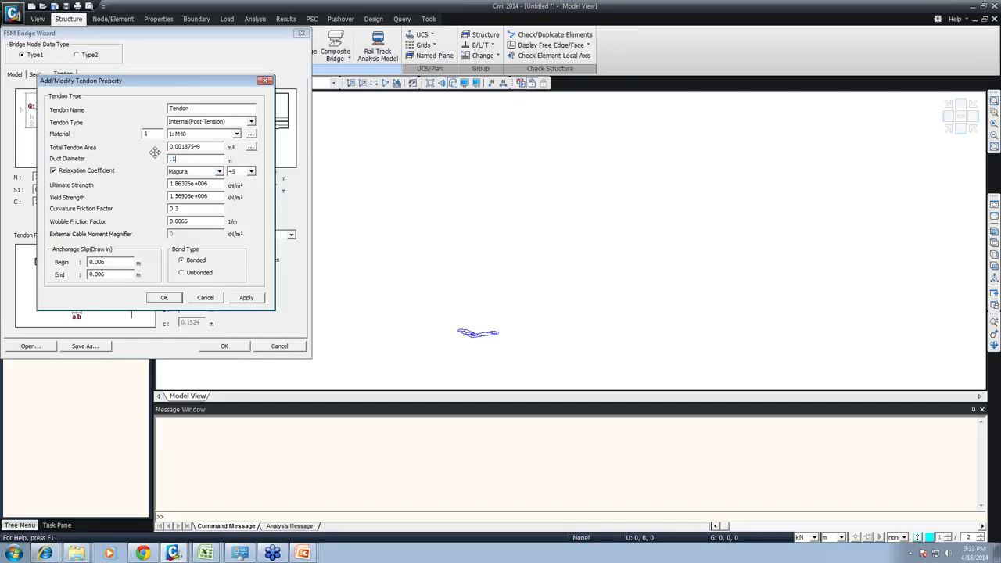
Step: Set the tendon's relaxation coefficient to INDIA(IRC:112-2011), save the tendon property and generate the FSM bridge model
left_click(204, 168)
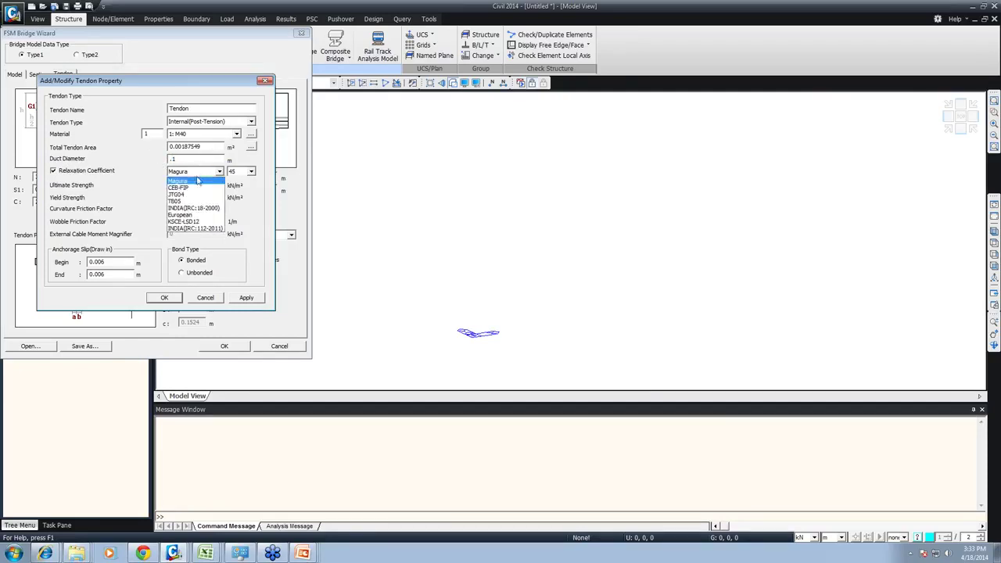
left_click(186, 222)
left_click(190, 221)
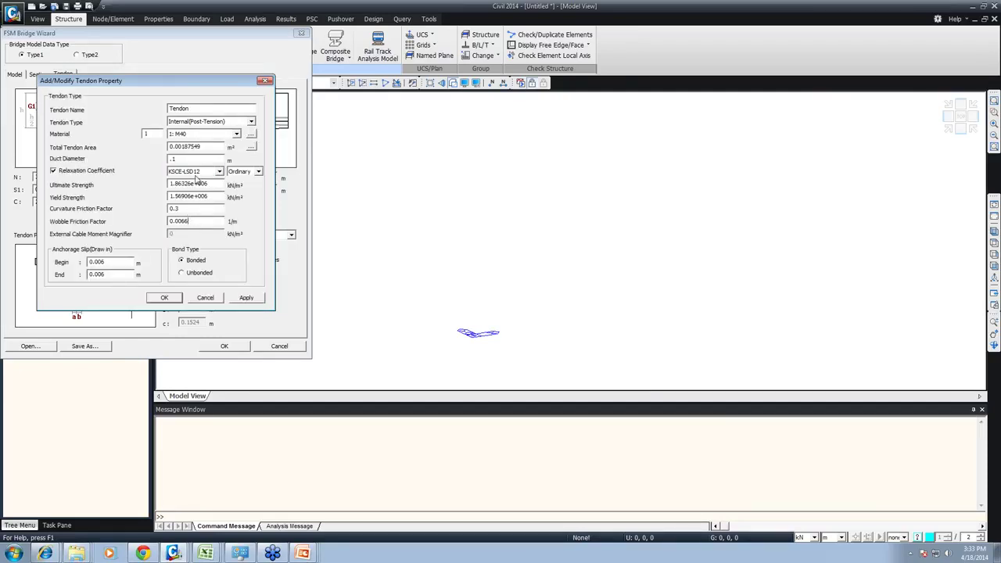
left_click(195, 172)
left_click(188, 222)
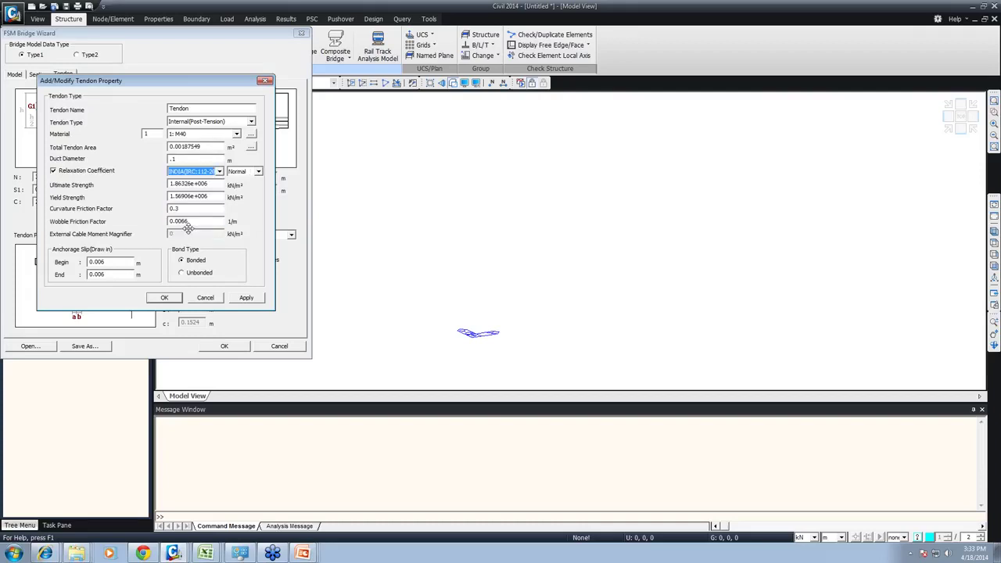
left_click(164, 297)
left_click(222, 244)
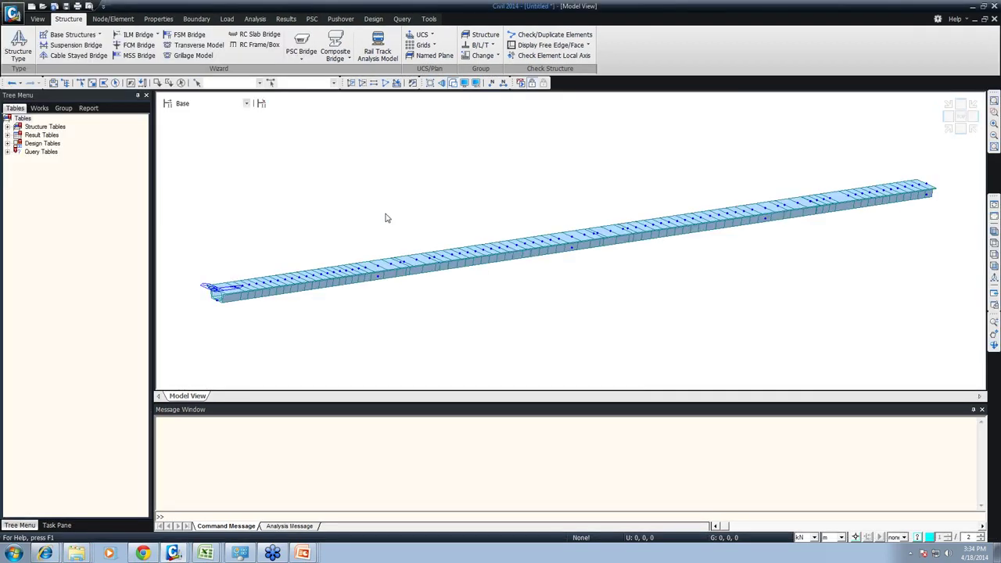
Step: Review the FSM bridge's works tree and its construction stages CS1, CS2 and CS3, returning to CS1
left_click(39, 108)
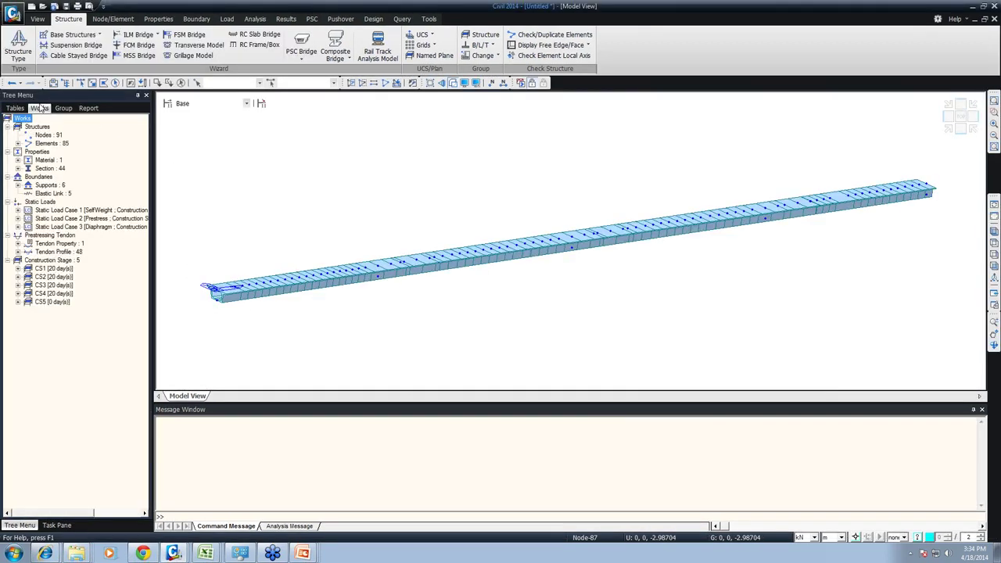
left_click(212, 105)
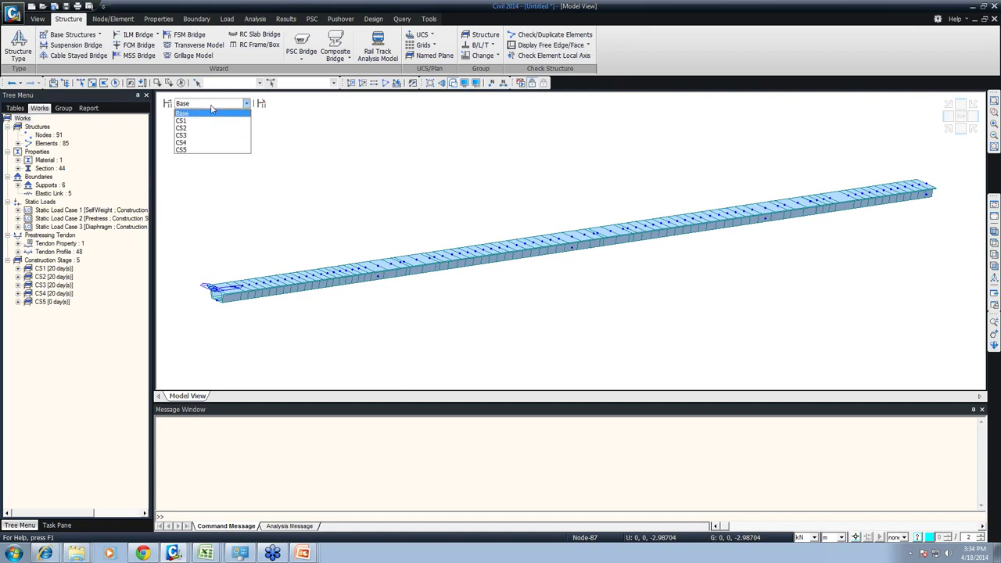
left_click(194, 121)
left_click(196, 105)
left_click(185, 133)
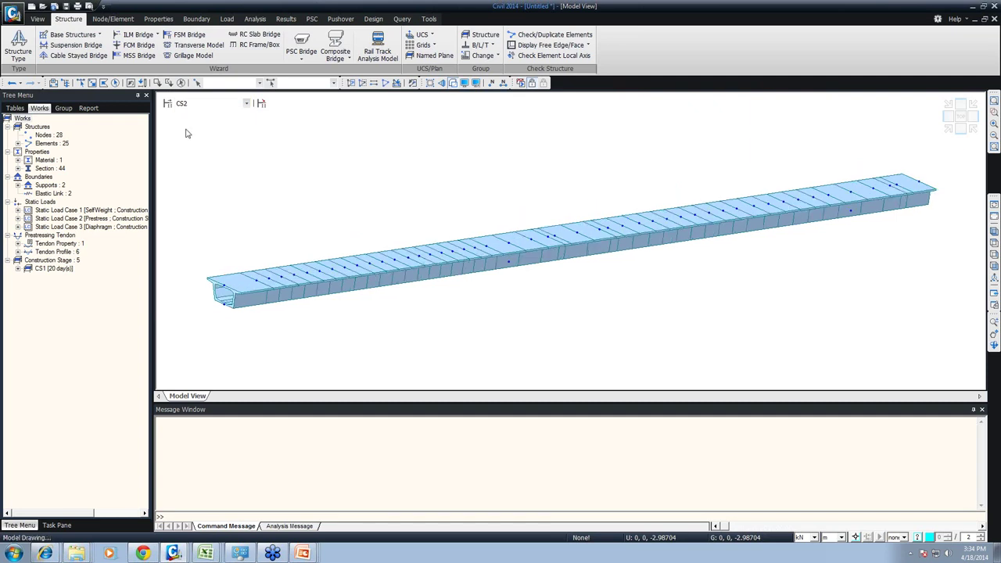
left_click(190, 108)
left_click(184, 133)
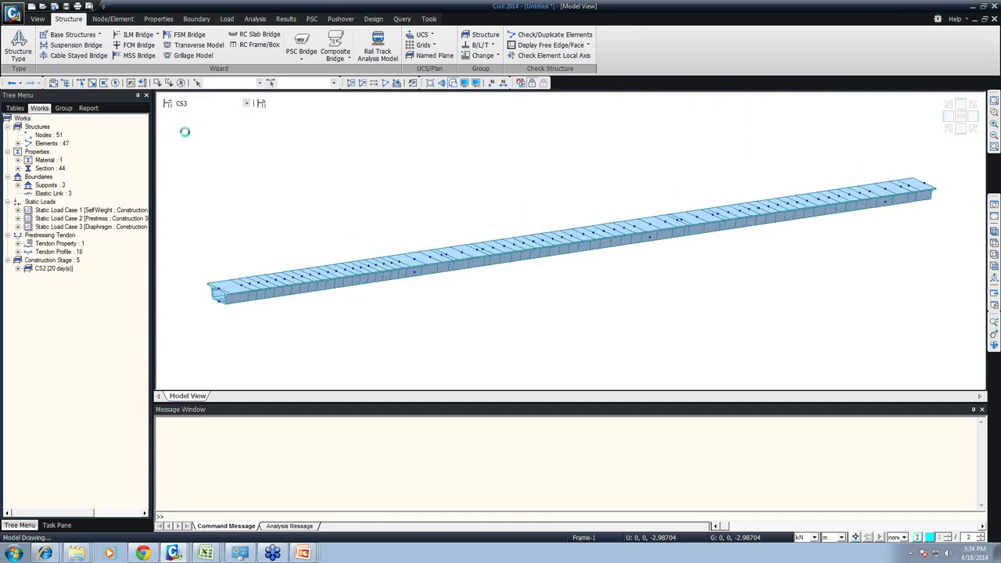
left_click(192, 105)
left_click(184, 121)
Step: Display the tendon profiles on the bridge and view them in construction stages CS2, CS4 and CS5
left_click(18, 253)
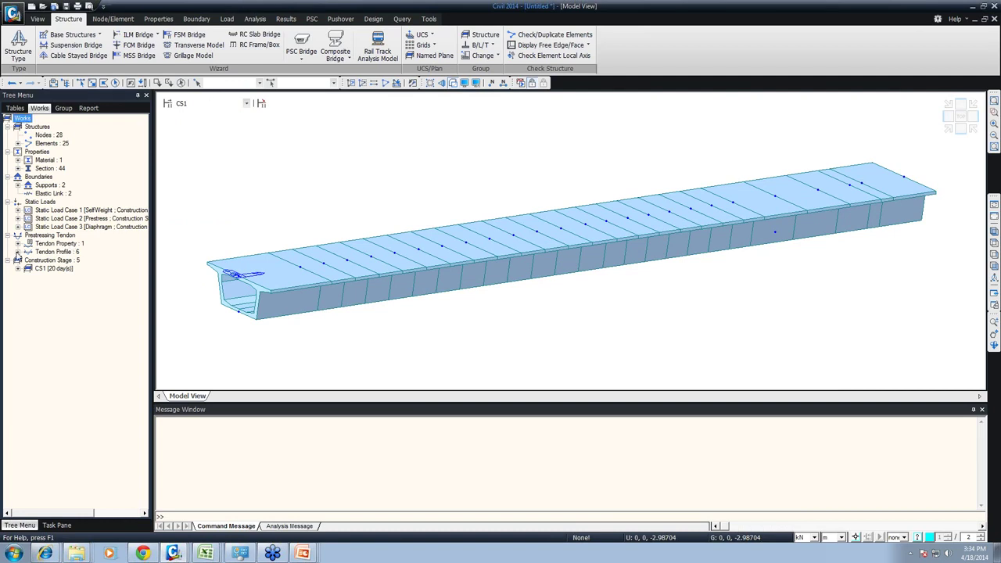
right_click(60, 256)
right_click(50, 254)
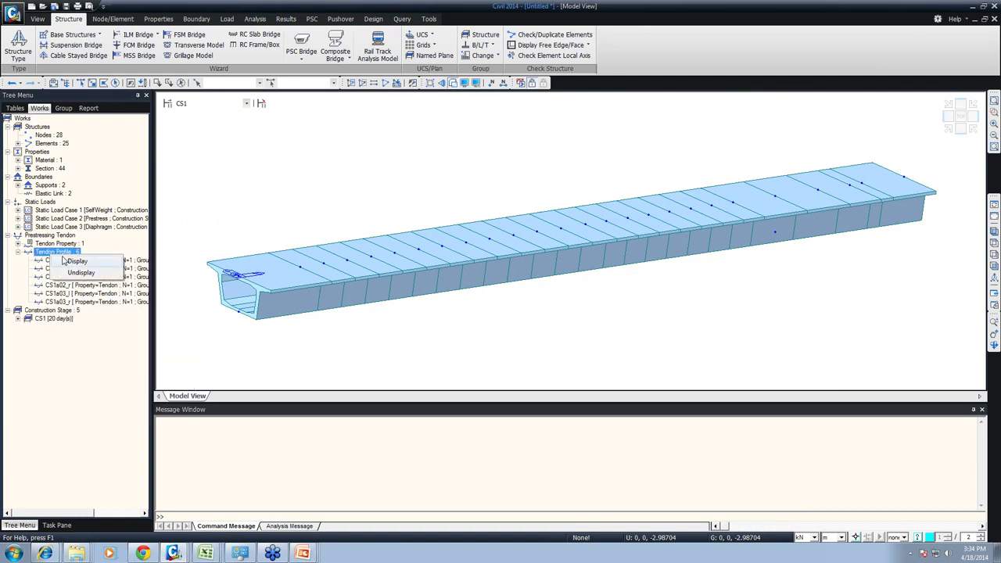
left_click(78, 261)
left_click(192, 105)
left_click(189, 129)
left_click(196, 104)
left_click(196, 144)
left_click(203, 104)
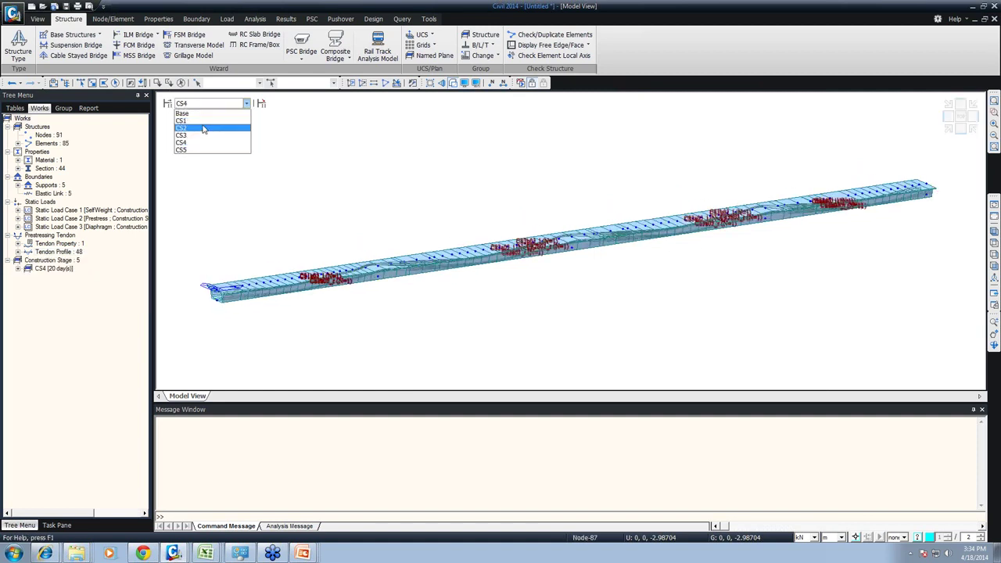
left_click(202, 150)
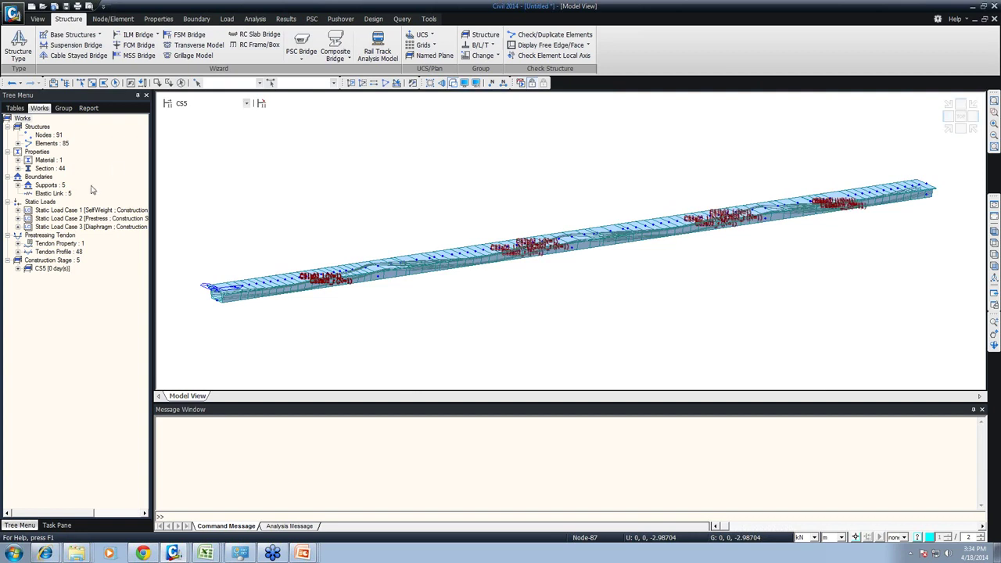
Step: Examine the generated material, sections and static load cases, and display the diaphragm element beam loads on the model
left_click(18, 161)
left_click(17, 177)
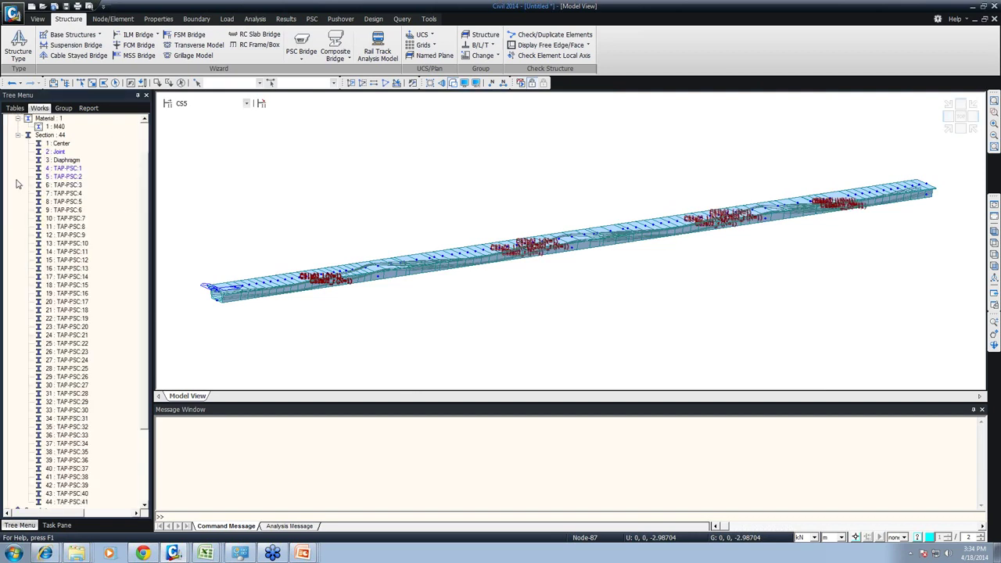
left_click(18, 135)
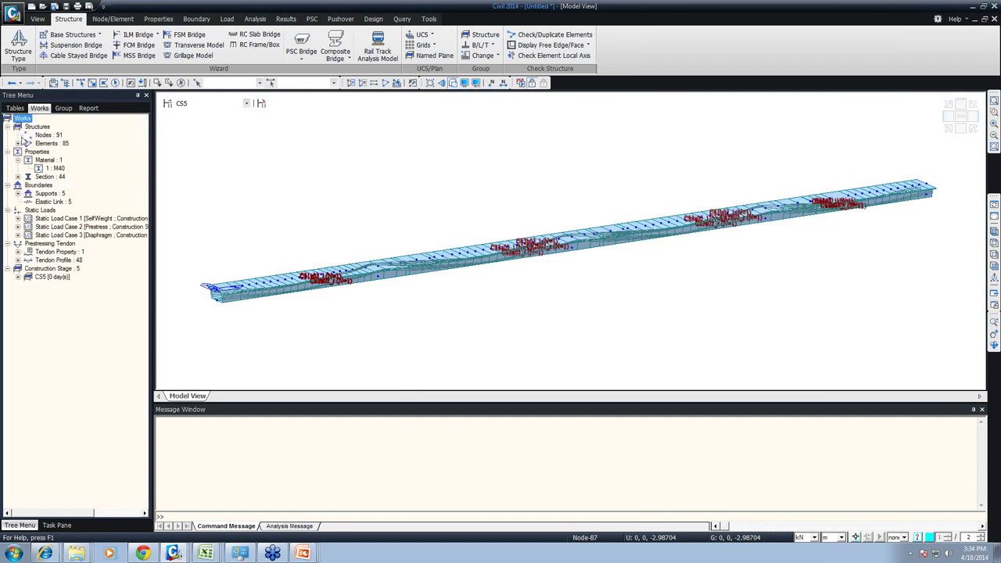
left_click(18, 218)
left_click(18, 243)
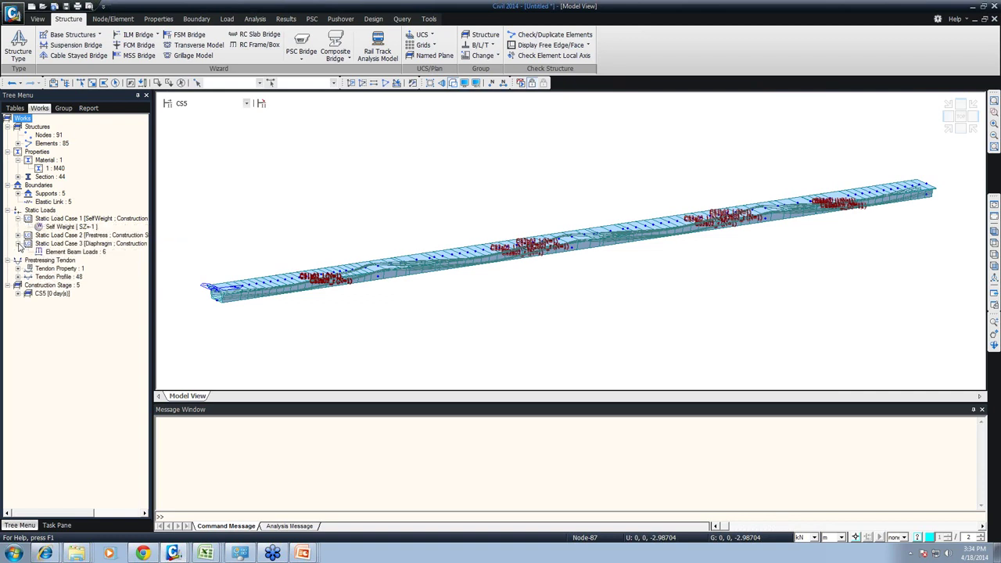
left_click(18, 235)
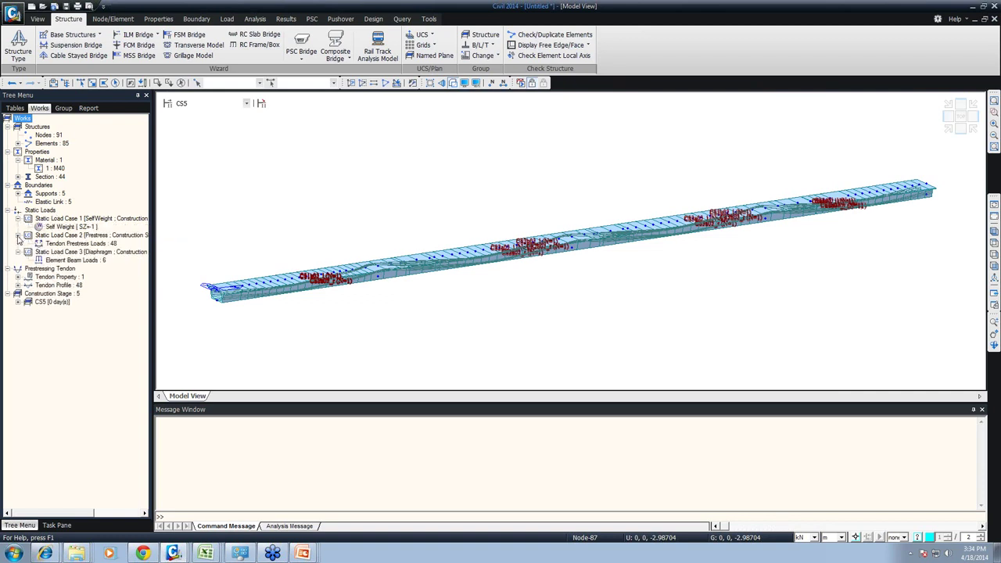
right_click(91, 261)
left_click(114, 279)
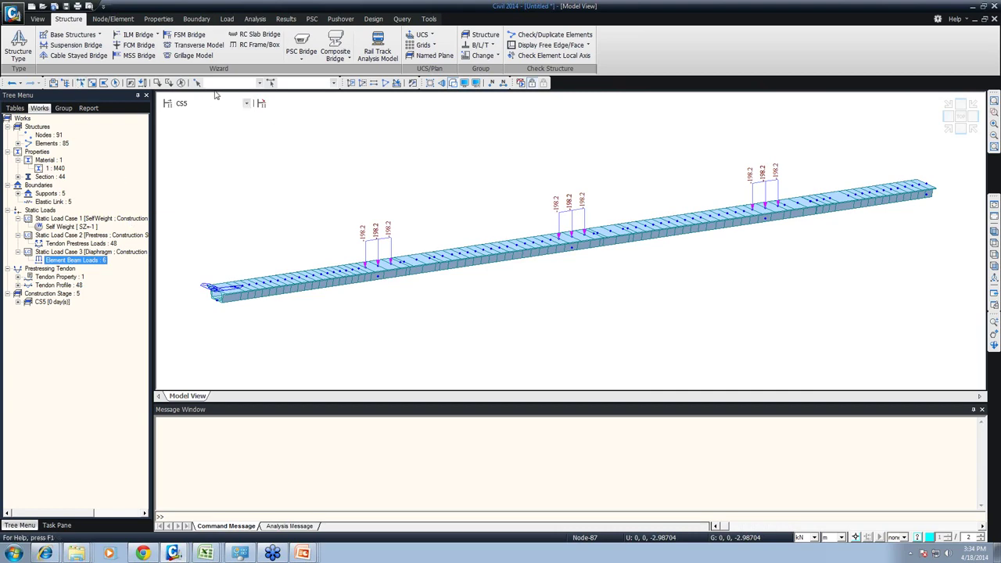
Step: Review the RC Frame/Box Culvert wizard's Box Culvert, transverse and IRC:6-2000 load settings, then close it without creating a model
left_click(236, 50)
left_click_drag(200, 34, 469, 91)
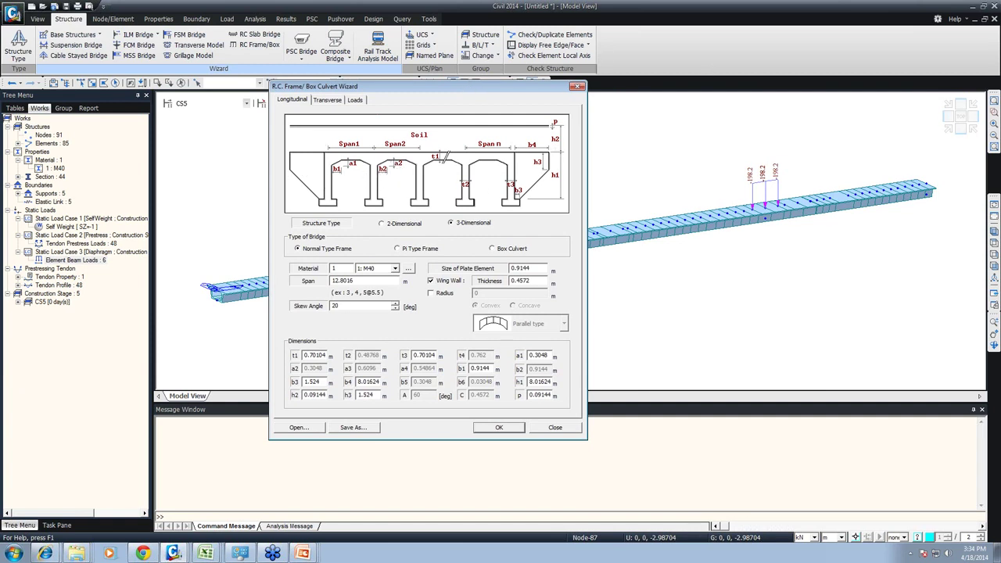
left_click(514, 249)
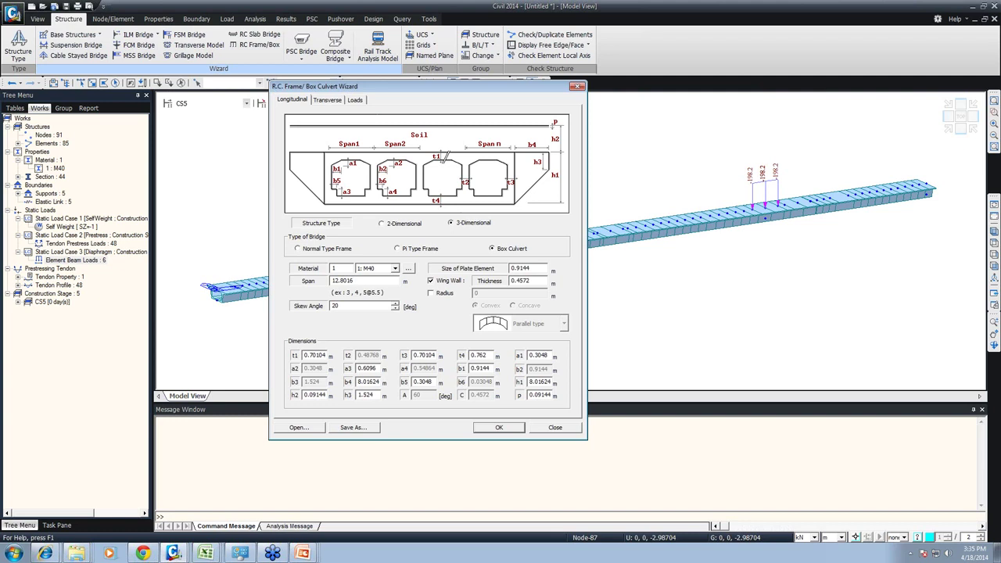
left_click(328, 100)
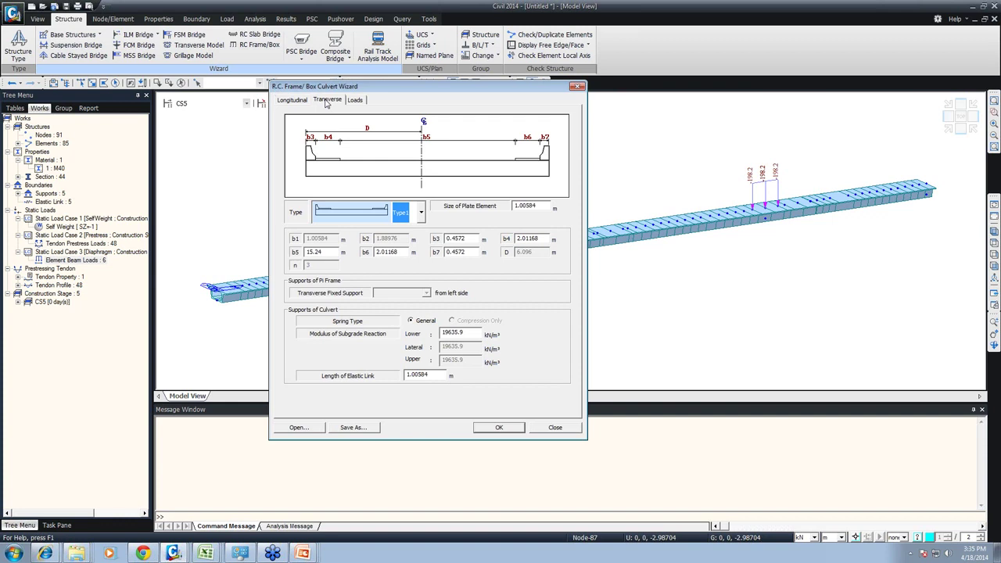
left_click(354, 100)
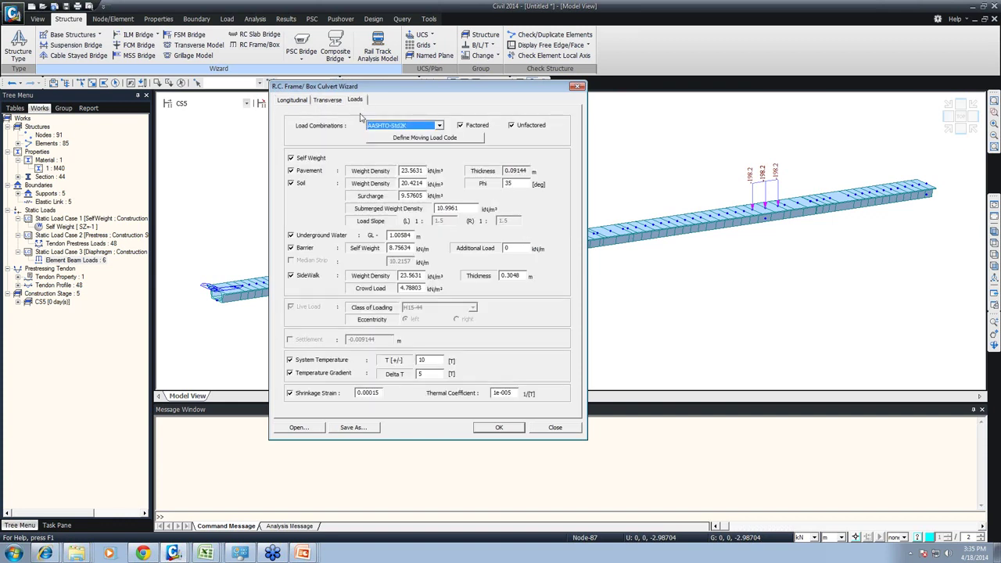
left_click(426, 125)
left_click(403, 143)
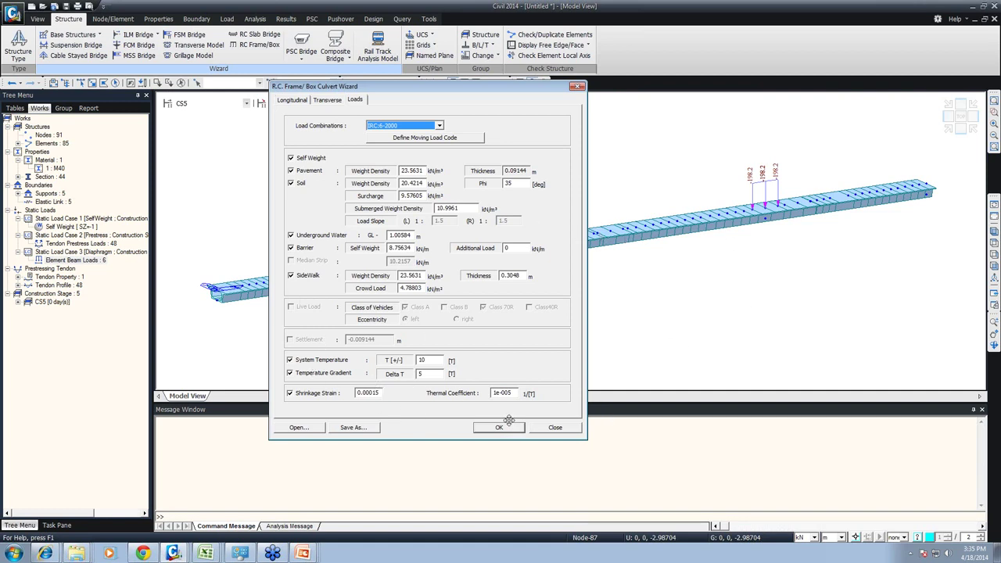
left_click(554, 427)
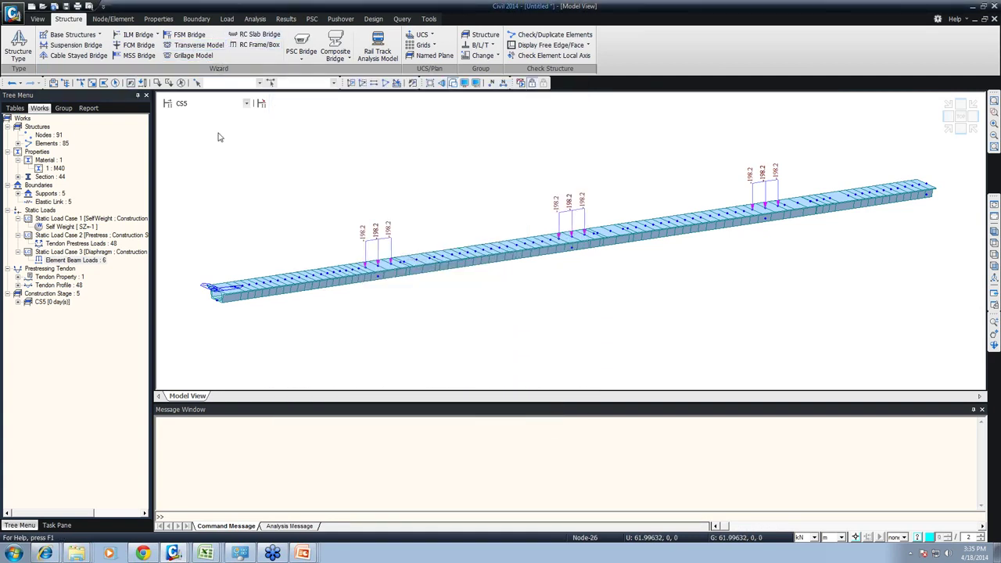
Step: Start a new project without saving the FSM bridge model
left_click_drag(205, 135, 960, 362)
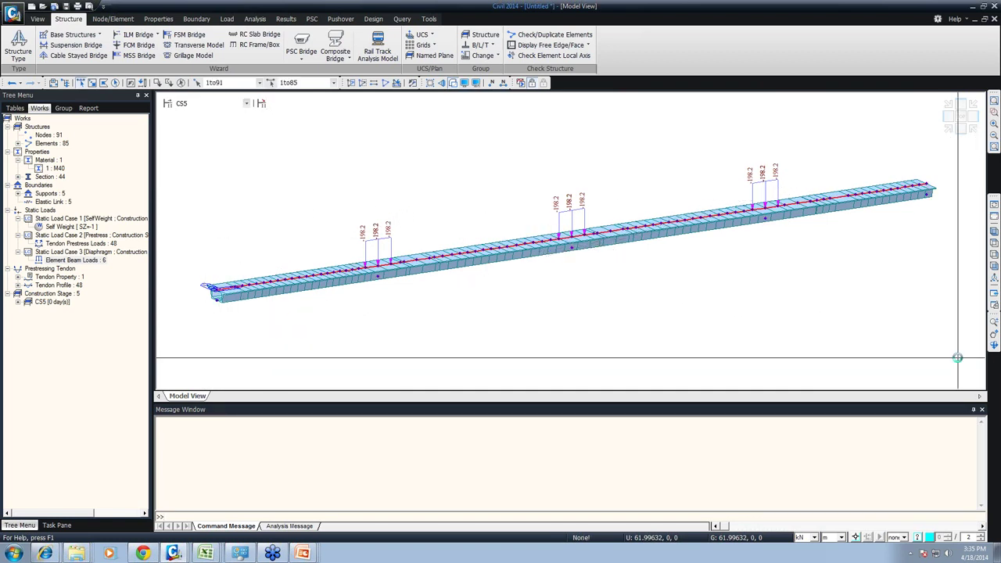
left_click(20, 16)
left_click(30, 30)
left_click(529, 300)
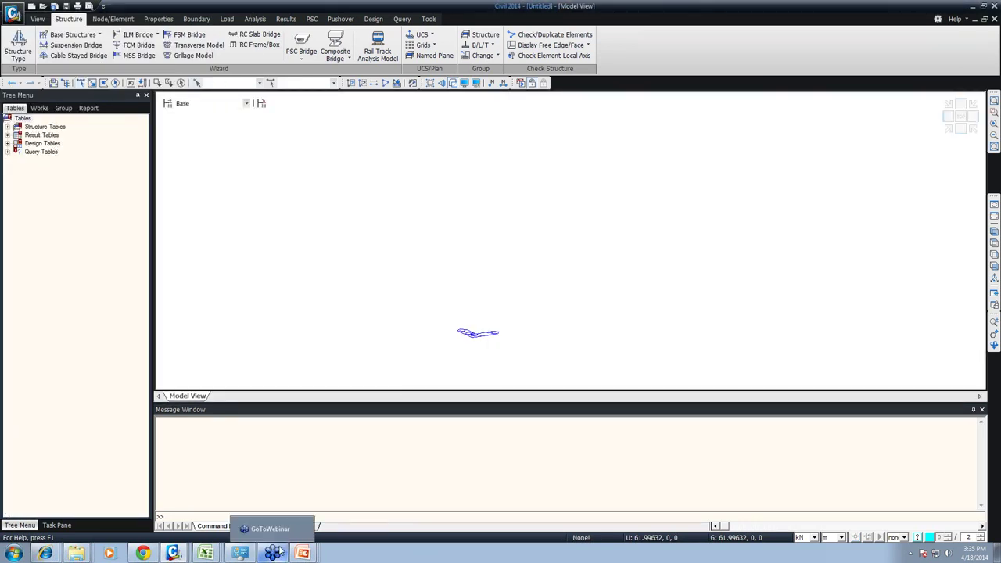
Step: Switch to the bangladesh webinar presentation in PowerPoint and display its Section and Material Properties slide
mouse_move(305, 549)
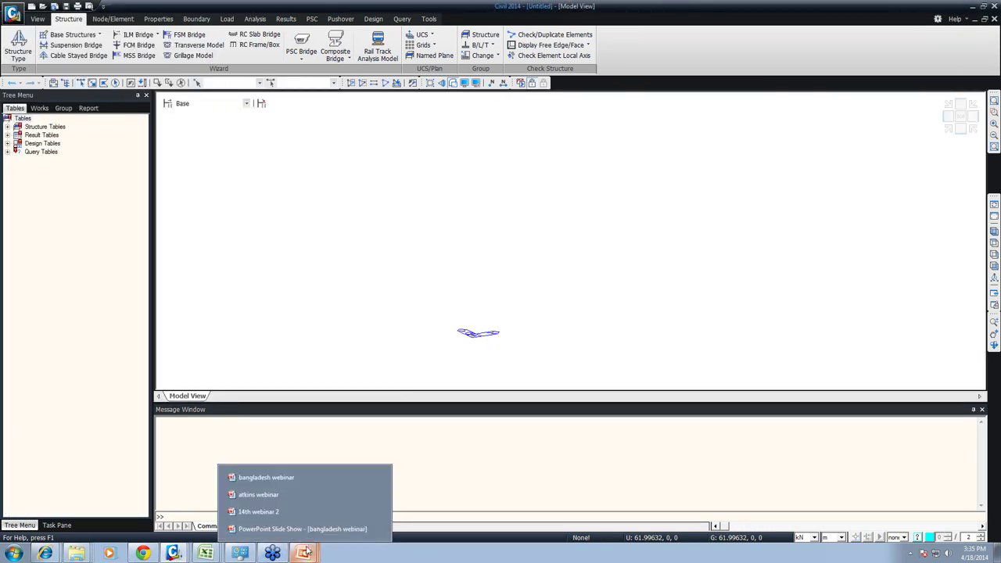
left_click(270, 512)
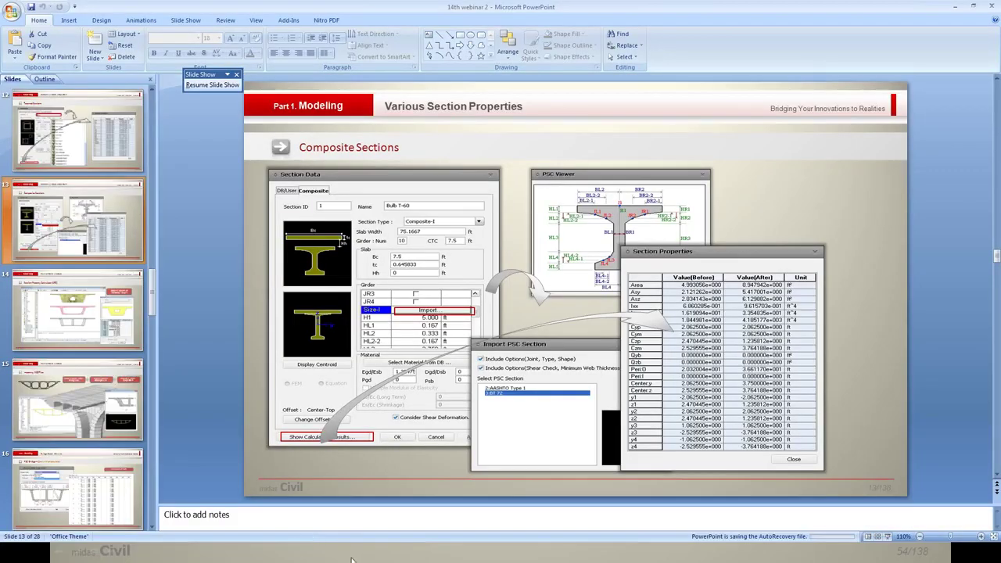
key("super")
left_click(305, 553)
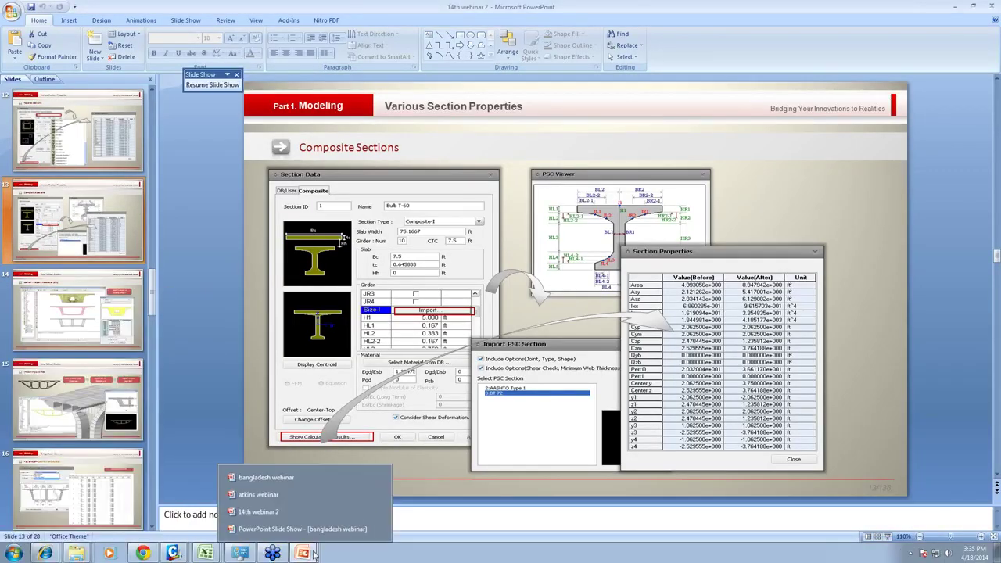
left_click(266, 477)
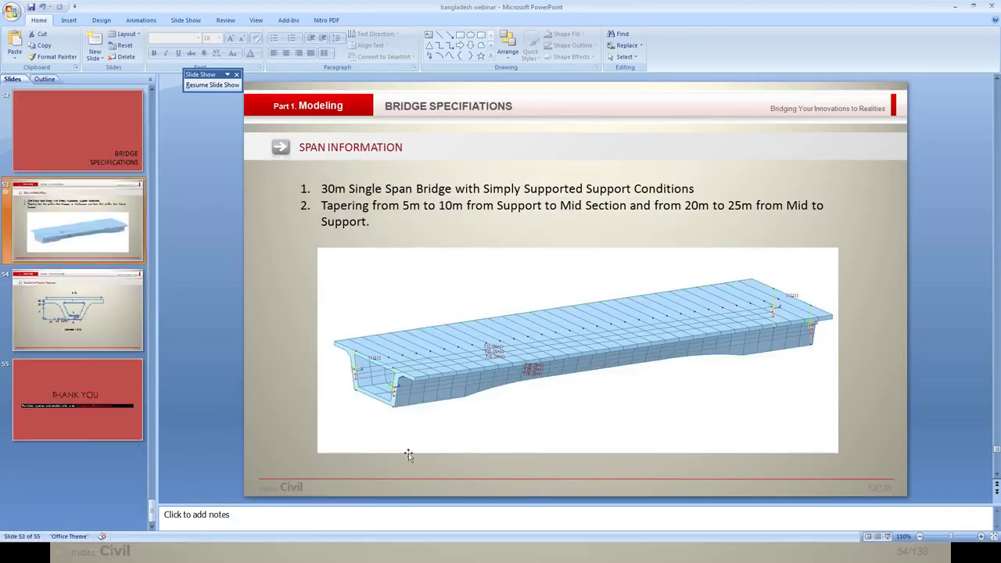
left_click(66, 343)
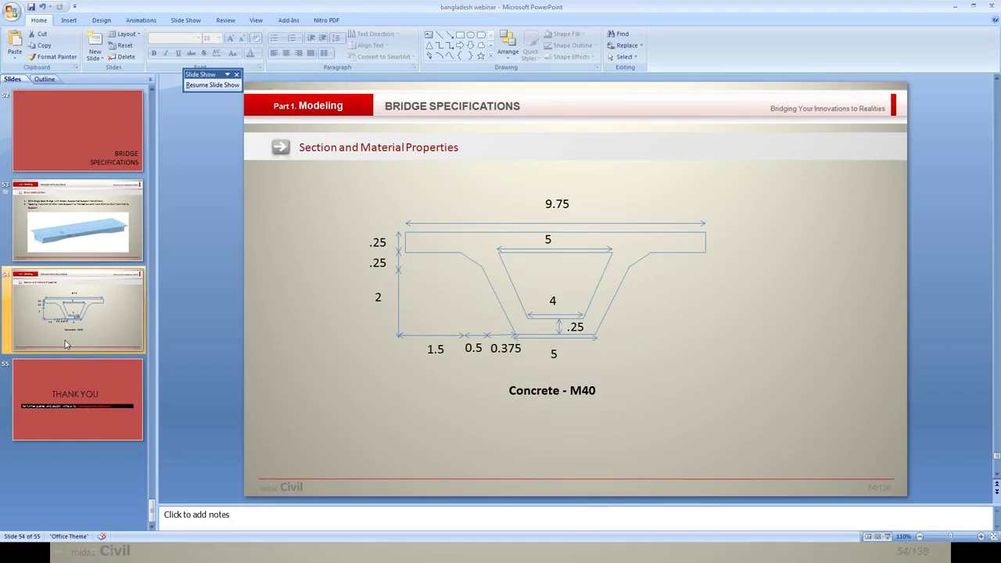
Step: Switch back to the untitled model in Civil 2014 and save it in the PSC Design folder as PSC Bos
key("super")
left_click(178, 553)
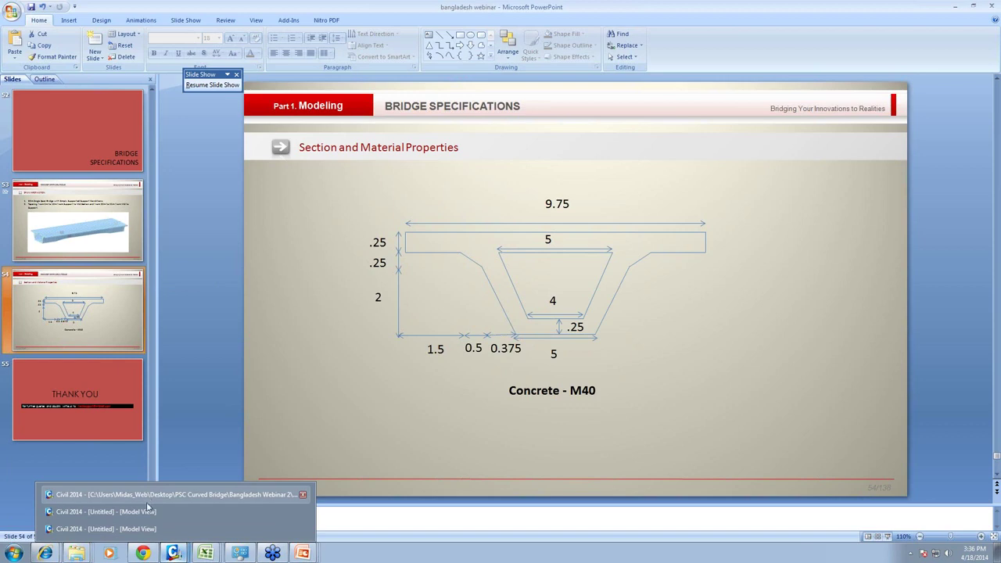
left_click(147, 511)
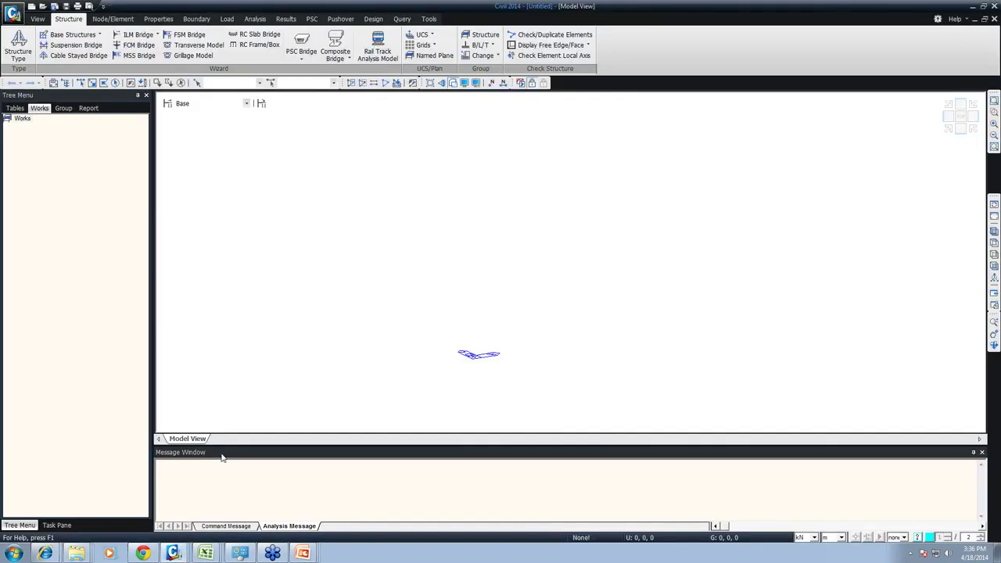
left_click(14, 13)
left_click(27, 78)
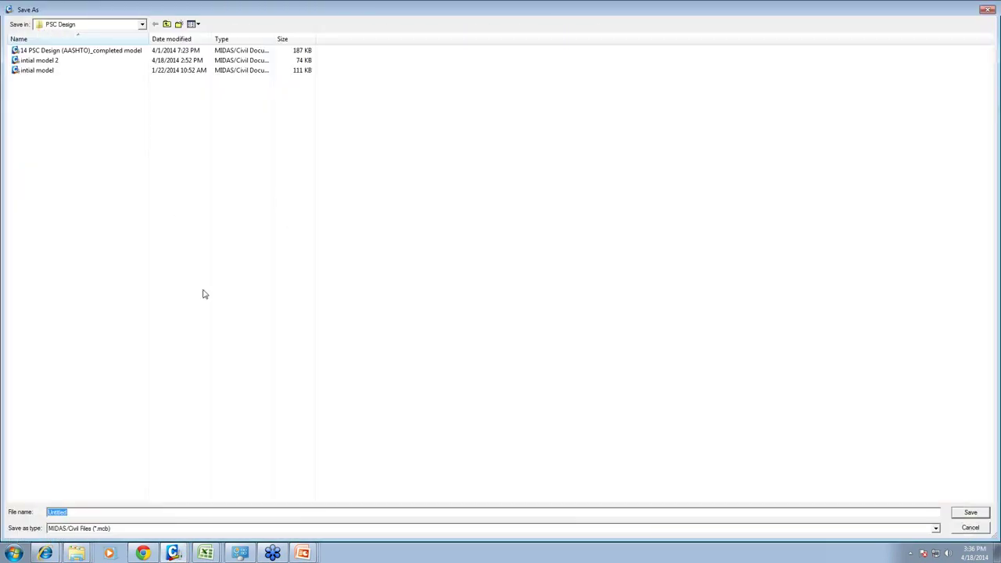
type("PSC Box")
key("Return")
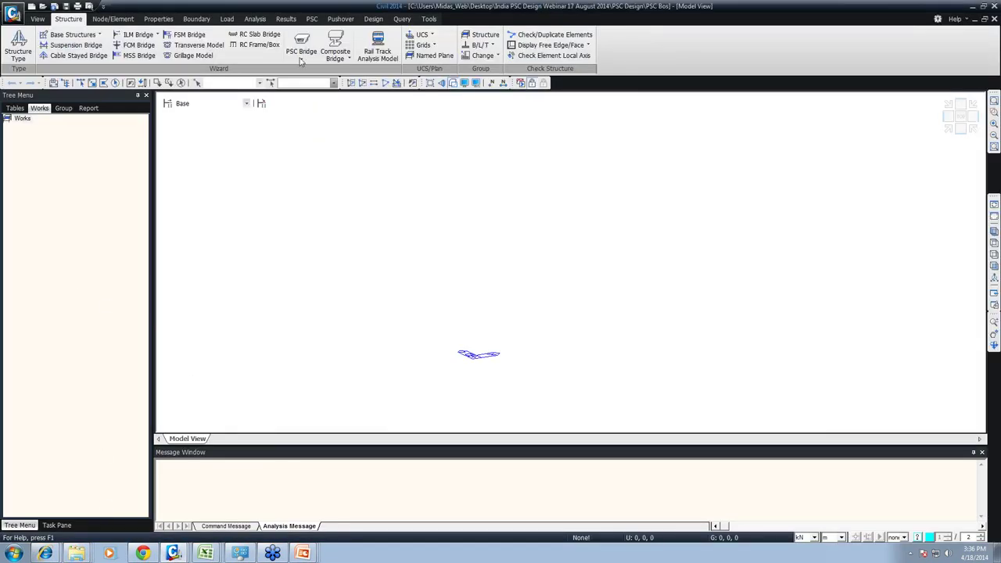
Step: Open the model's section properties and start adding a new section
left_click(169, 20)
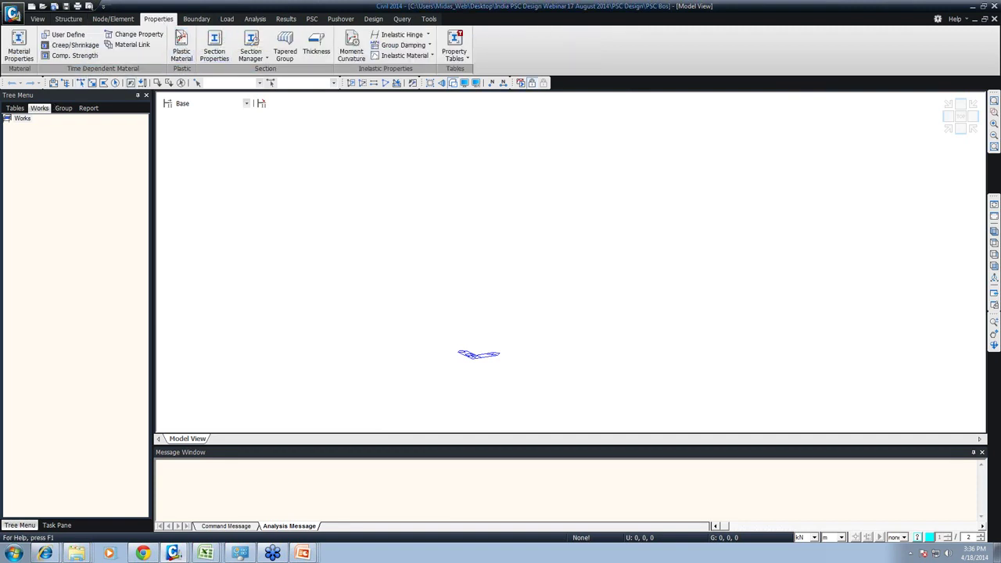
right_click(505, 214)
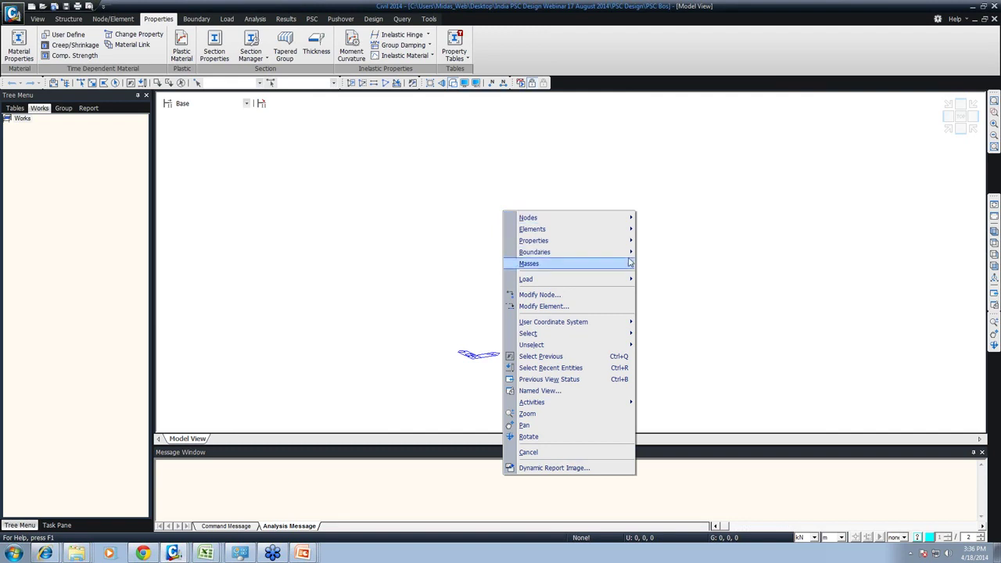
mouse_move(623, 245)
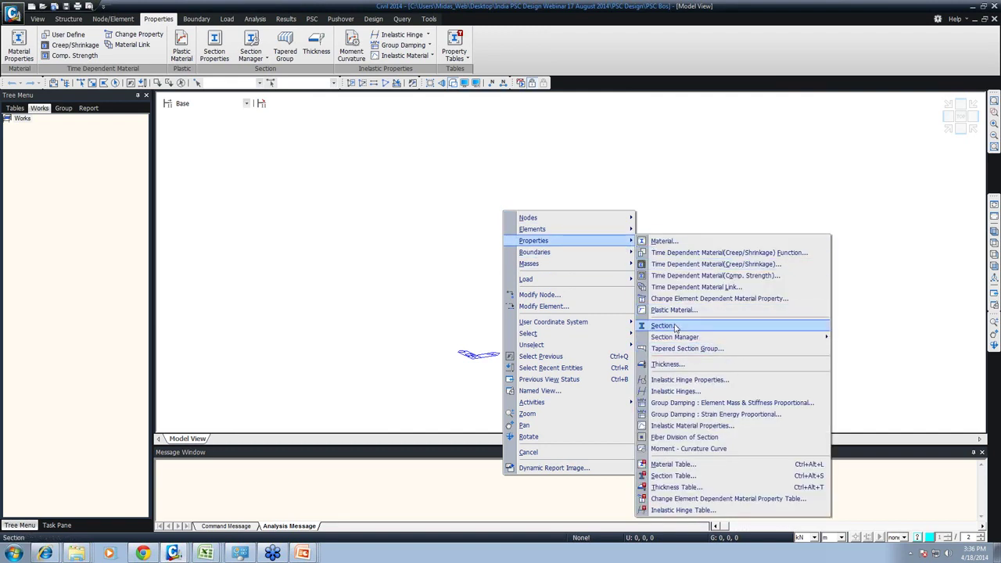
left_click(387, 149)
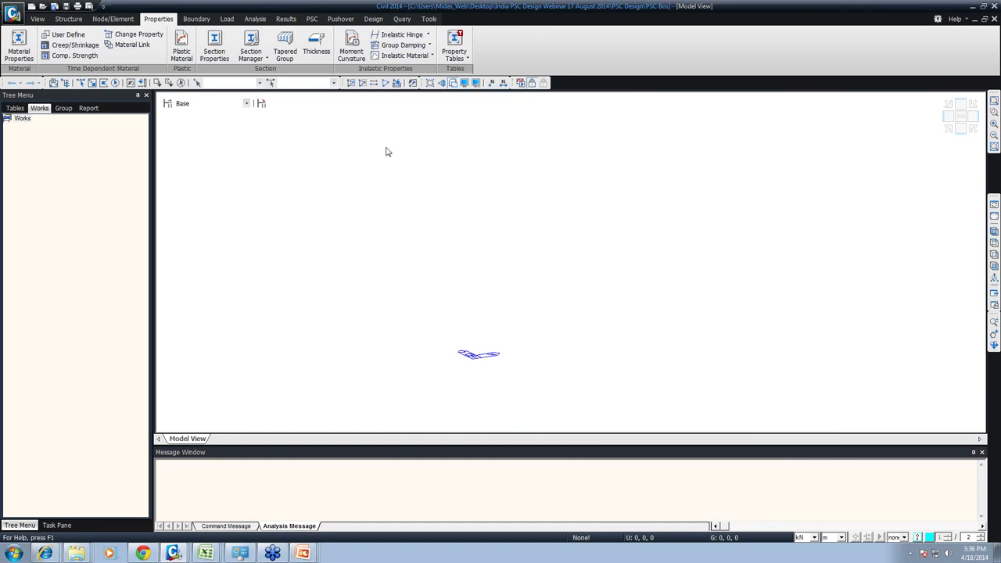
left_click(214, 53)
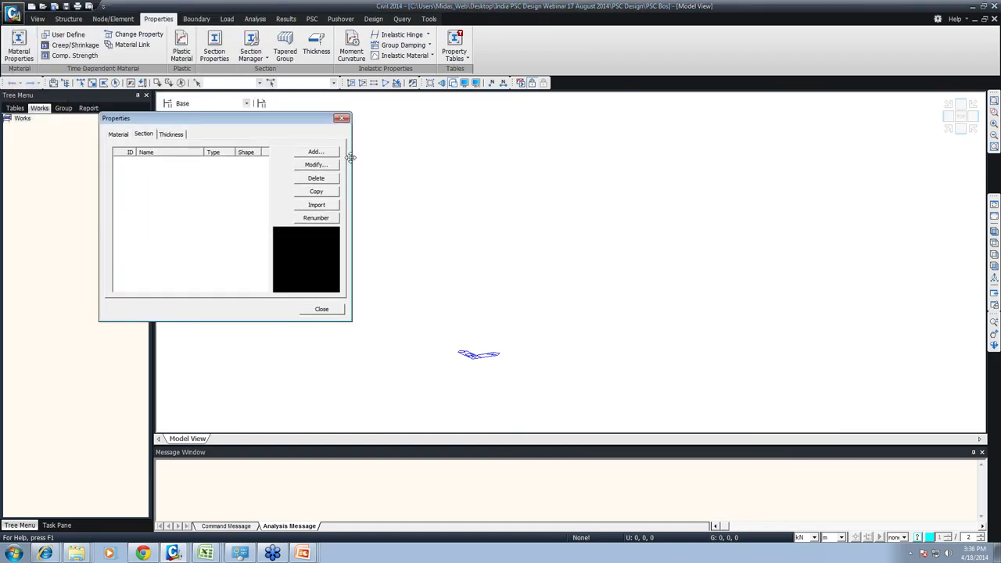
left_click(315, 152)
left_click_drag(256, 197, 599, 28)
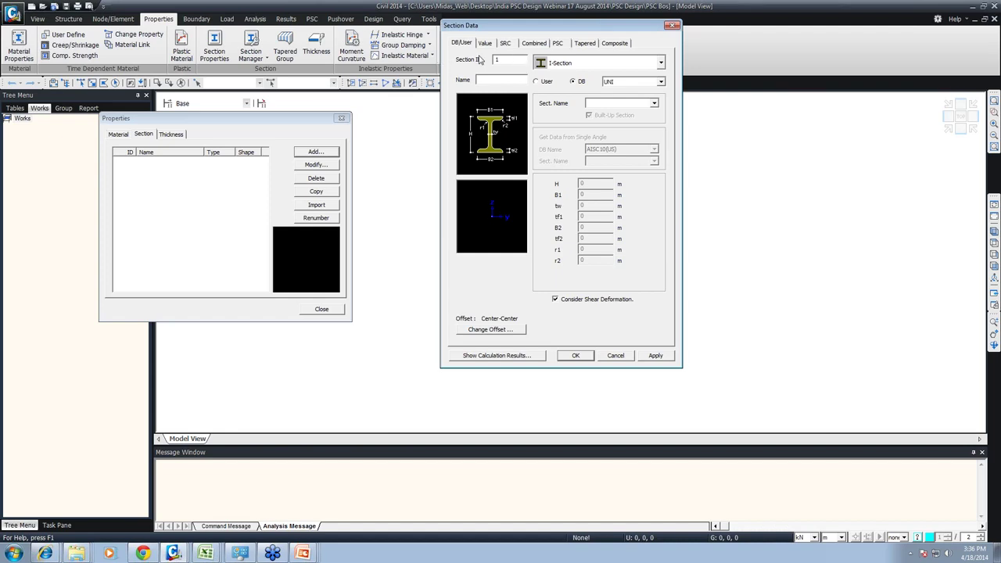
Step: Set the new section's shape to T-Section and its database to IS
left_click(569, 61)
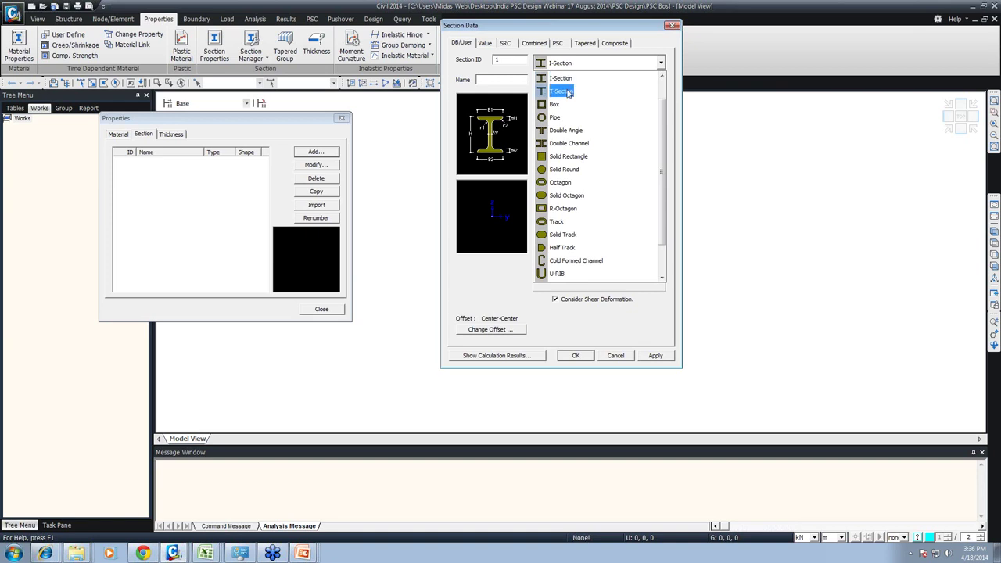
left_click(560, 79)
left_click(557, 67)
left_click(557, 71)
left_click(575, 82)
left_click(628, 81)
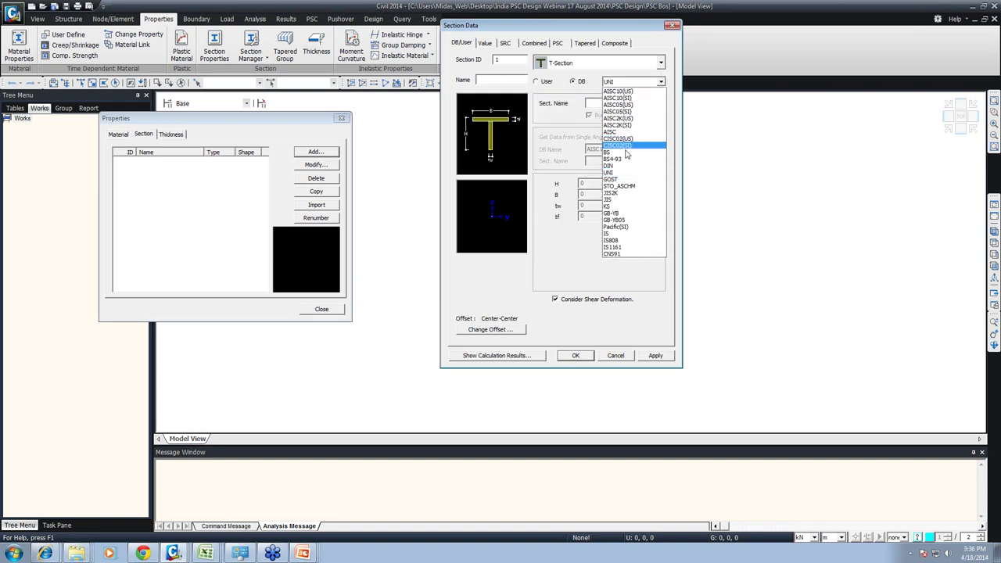
left_click(630, 238)
Step: Go through the IS database's T-sections, including ISJT 112.5, and select ISLT 50
left_click(588, 103)
left_click(654, 102)
left_click(618, 114)
key("Down")
key("Down")
key("Down")
key("Down")
key("Down")
key("Down")
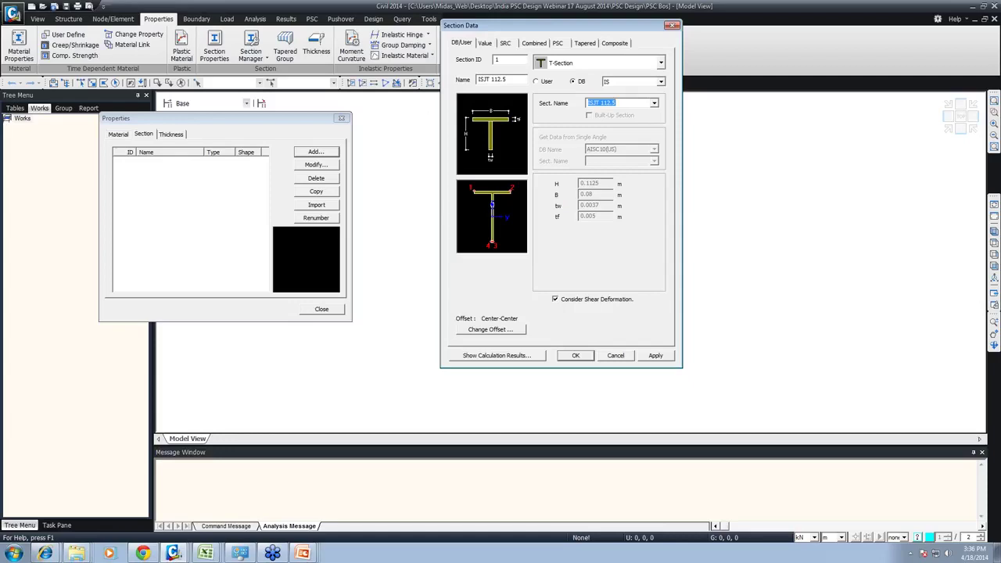
key("Down")
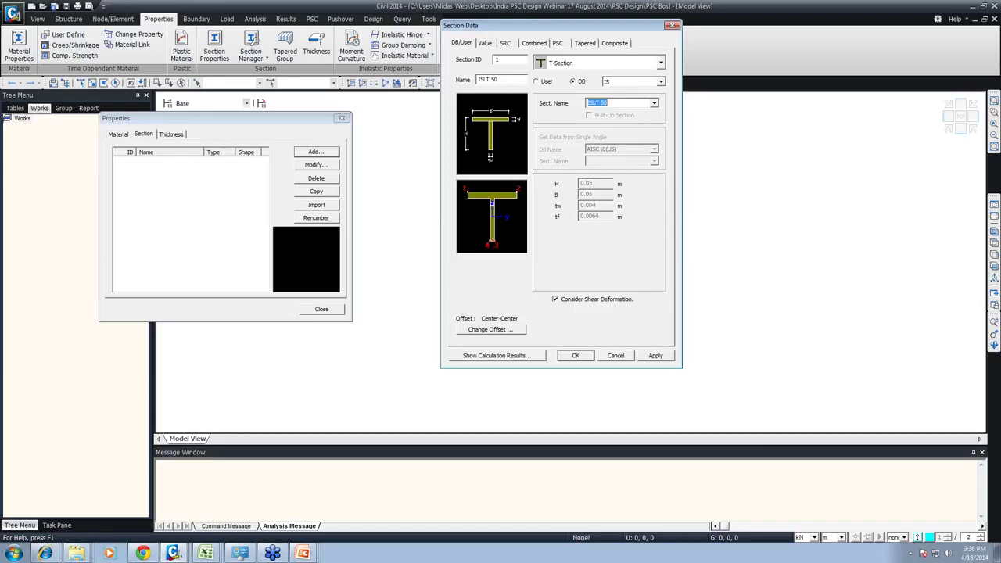
Step: Try the Channel shape, change the shape to Angle and select ISA 45x45x4 from the IS database
left_click(544, 64)
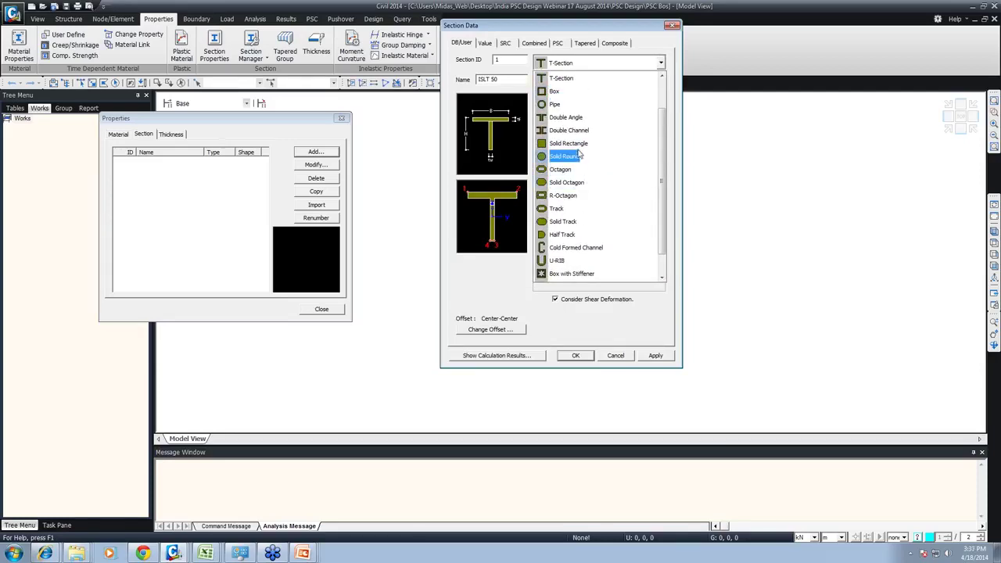
scroll(578, 210, "up", 1)
left_click(574, 91)
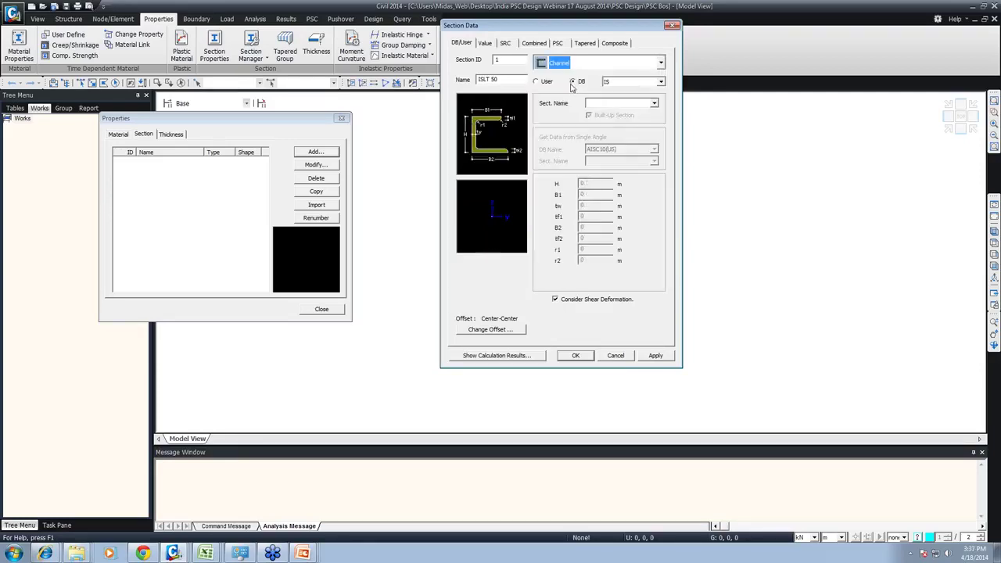
left_click(571, 65)
left_click(617, 75)
left_click(616, 103)
left_click(654, 103)
left_click(608, 216)
Step: Compare the DB/User section data with the Value section's size and section property fields
left_click(485, 43)
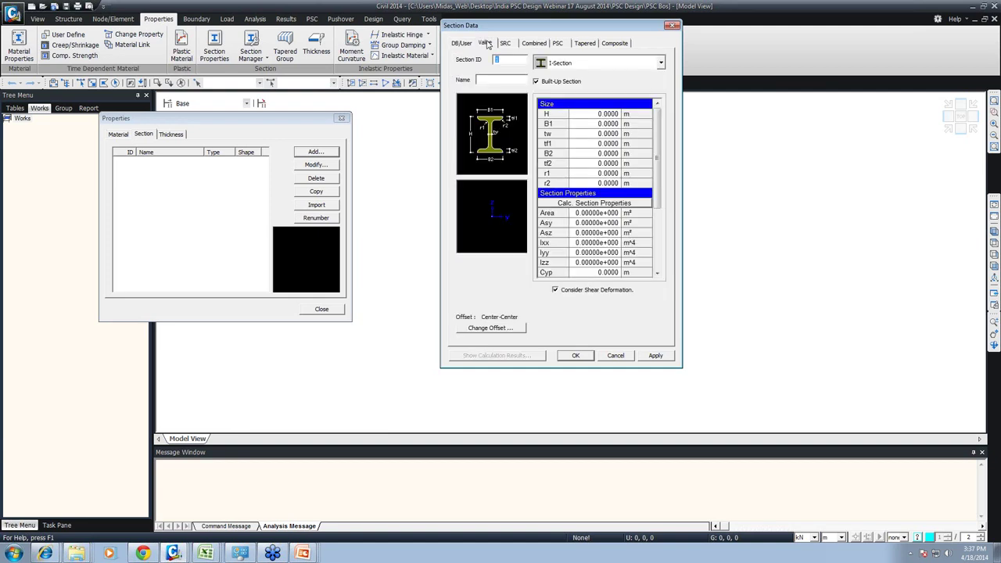
left_click(462, 43)
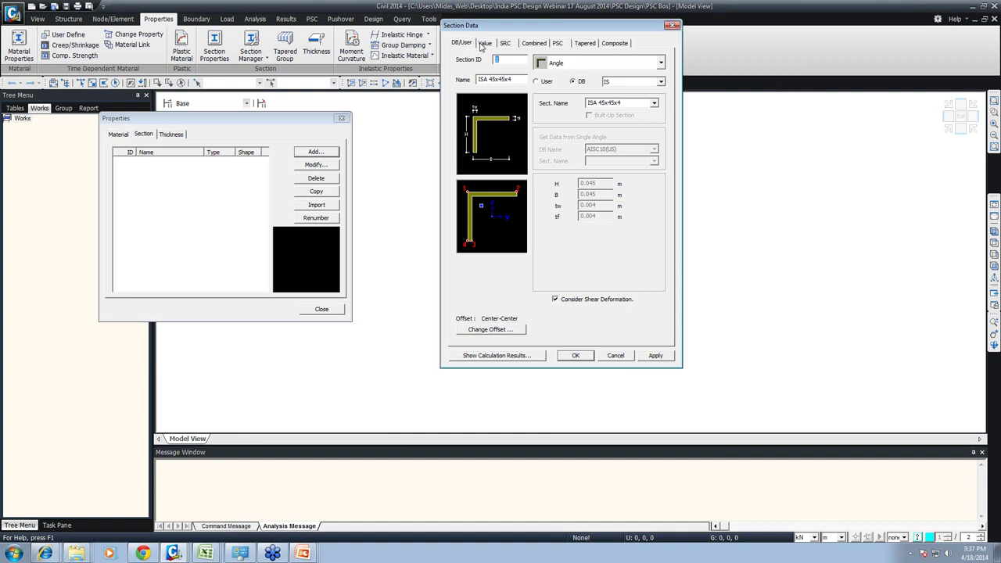
left_click(483, 45)
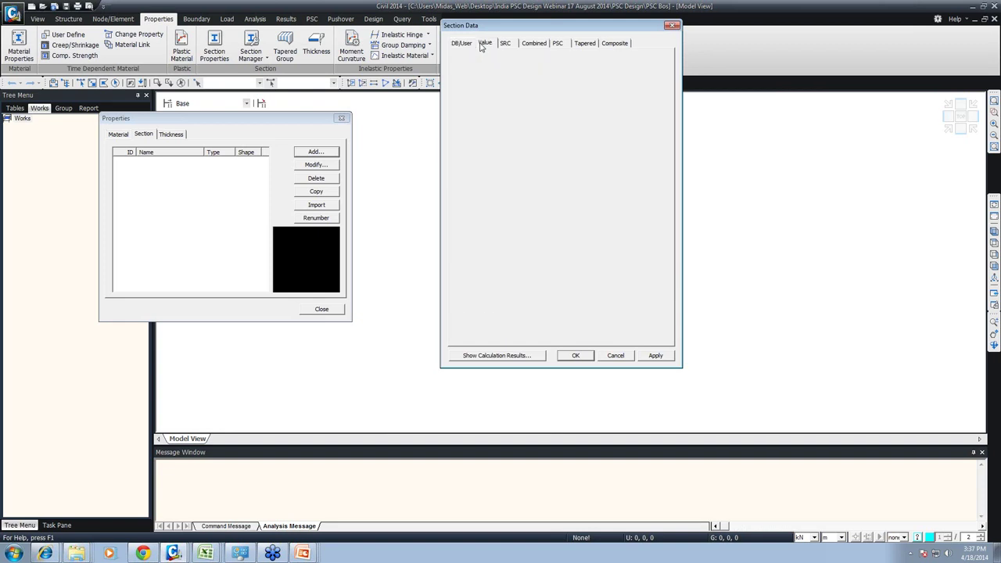
left_click_drag(585, 115, 590, 170)
left_click_drag(595, 216, 598, 291)
Step: Set the Value section's shape to Solid Rectangle after trying T-Section and Channel
left_click(589, 64)
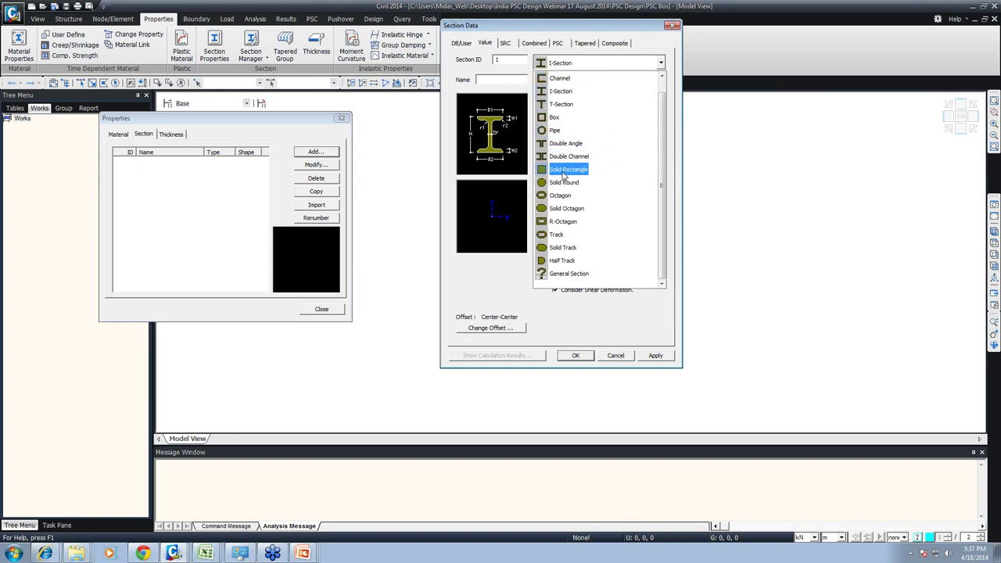
left_click(562, 104)
left_click(576, 65)
left_click(559, 79)
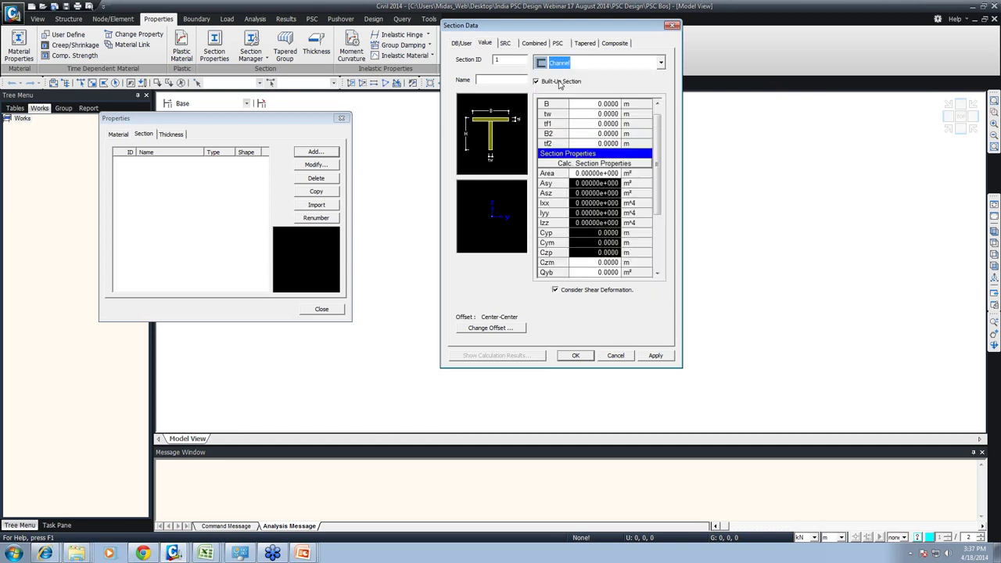
left_click(568, 66)
left_click(564, 168)
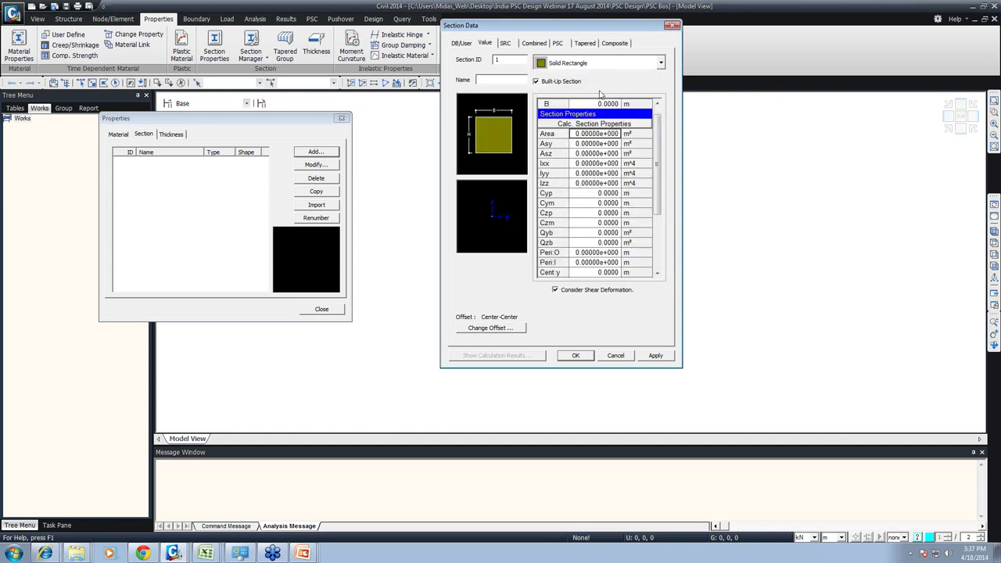
Step: Set the solid rectangle's H and B to 1 m and calculate its section properties
scroll(664, 190, "up", 1)
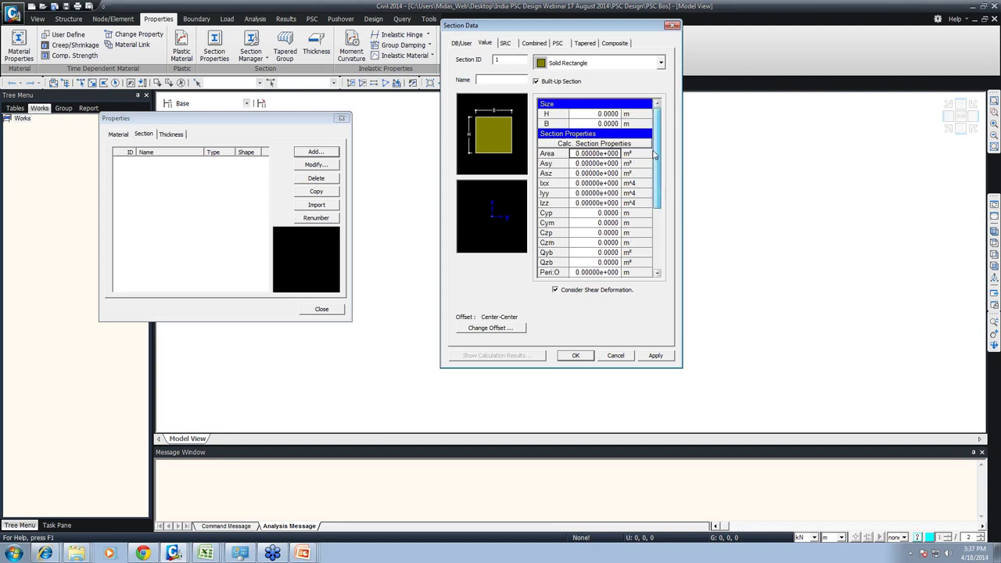
left_click(590, 115)
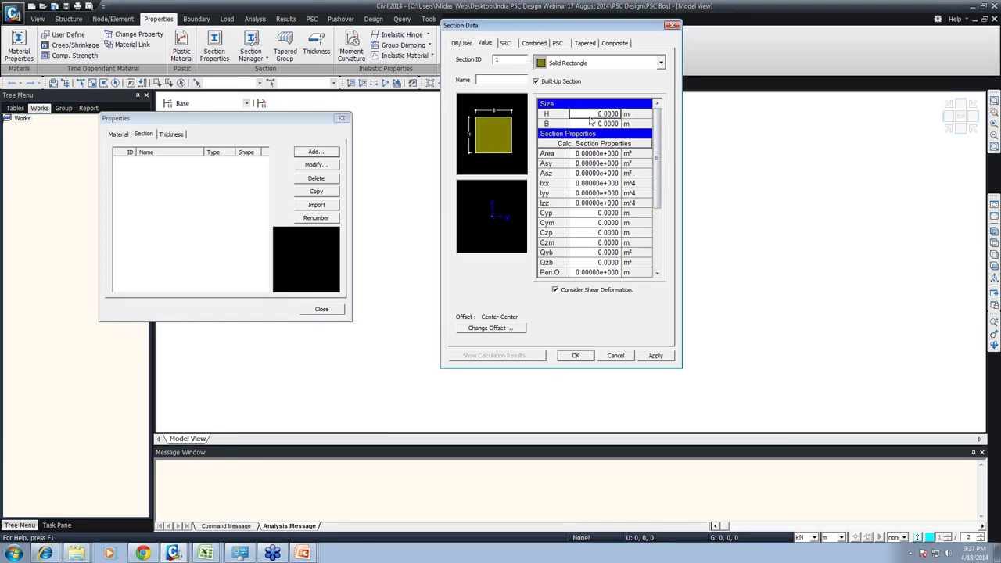
key("ctrl+v")
left_click(602, 220)
type("1")
key("Return")
type("1")
left_click(592, 143)
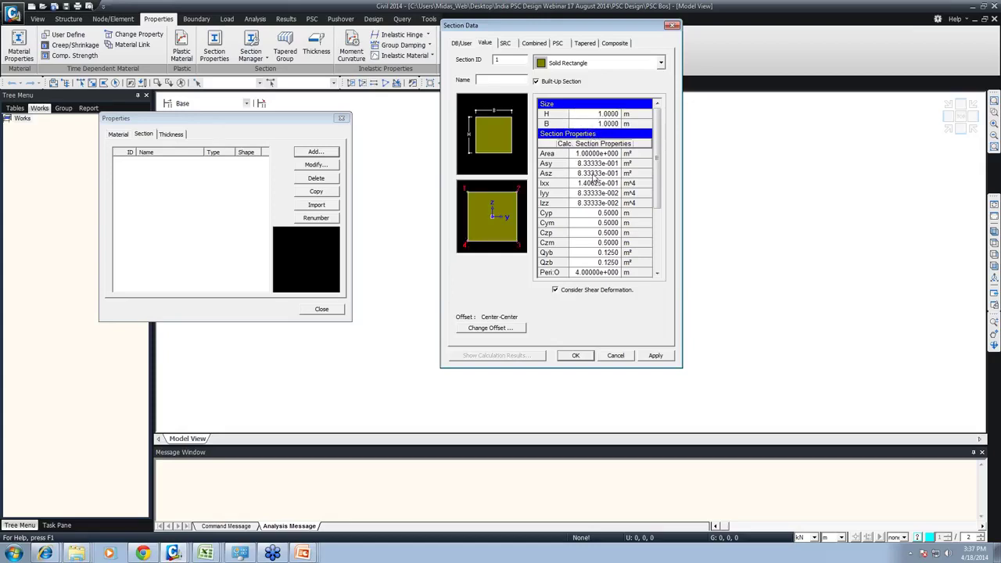
left_click(593, 204)
Step: View the SRC section data and try the I-C Combined Shape and 2T(Web Opened I) shapes for a Combined section
left_click(505, 44)
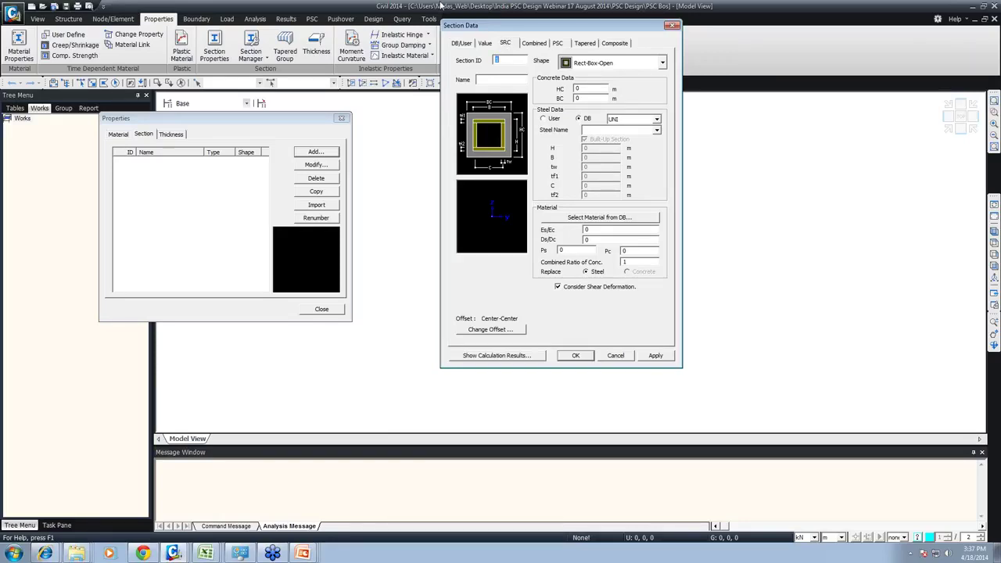
left_click(531, 44)
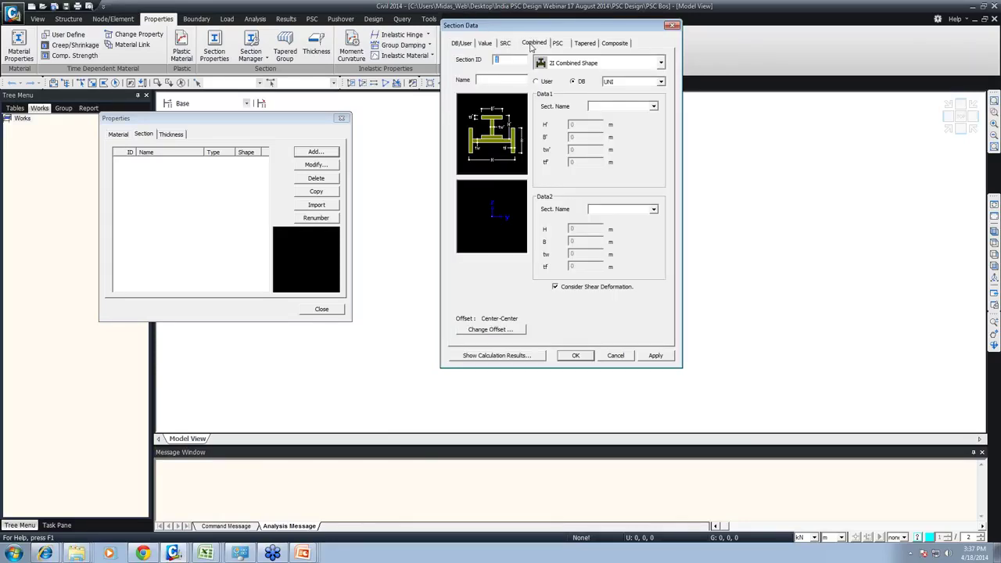
left_click(571, 64)
left_click(565, 92)
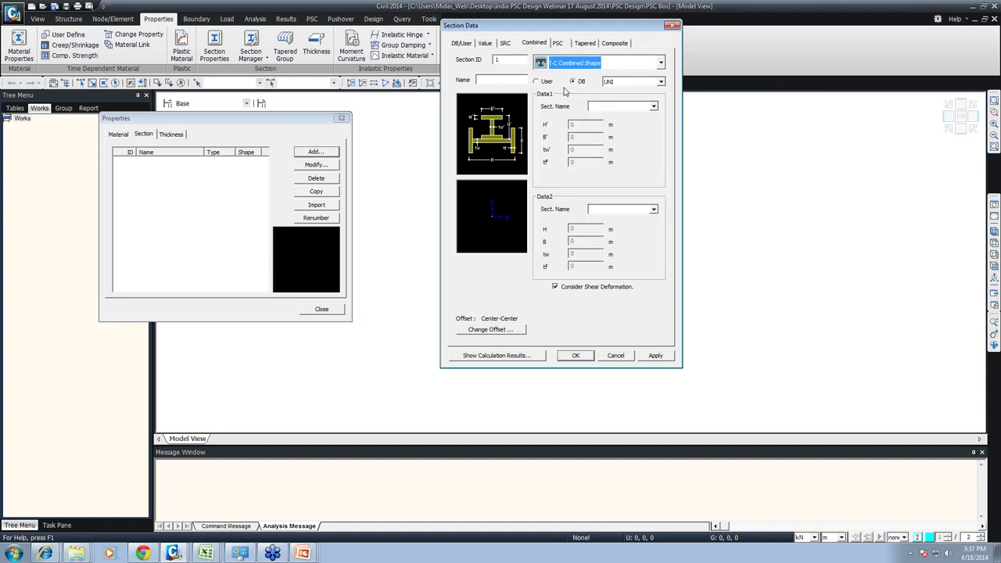
left_click(575, 65)
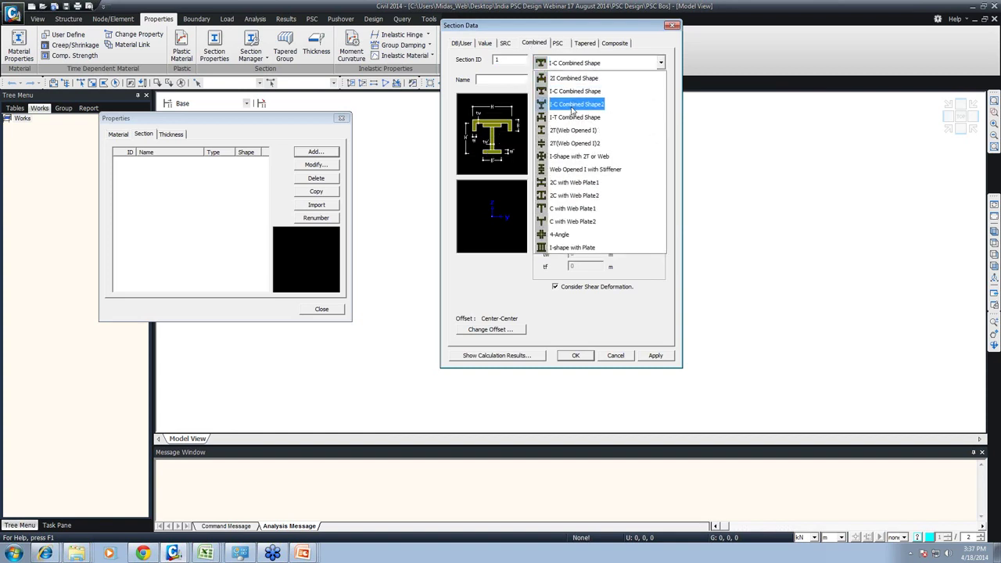
left_click(574, 131)
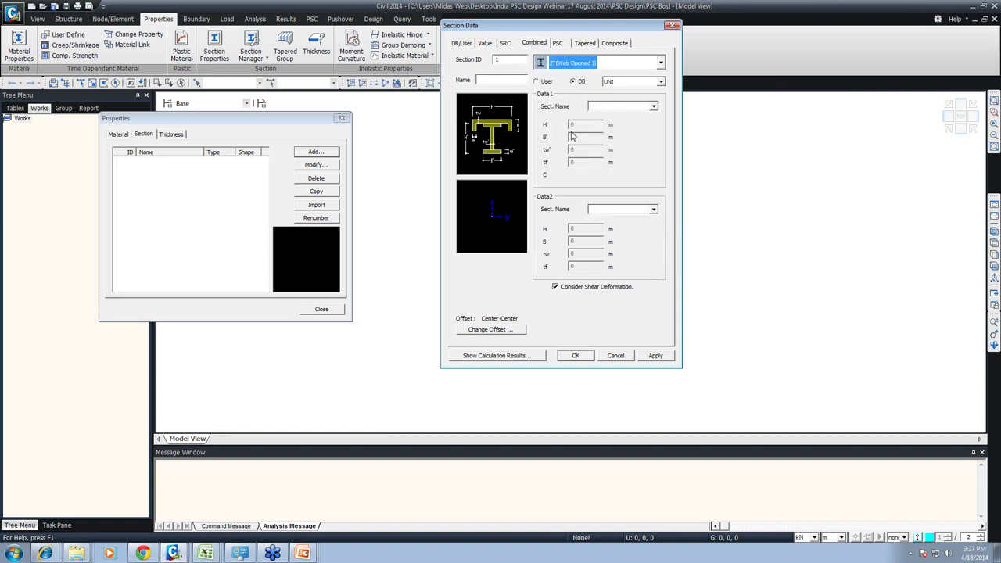
Step: Try the 2C with Web Plate1 shape for a Combined section and view the PSC-3CELL and PSC-nCELL shapes for a PSC section
left_click(583, 62)
left_click(574, 182)
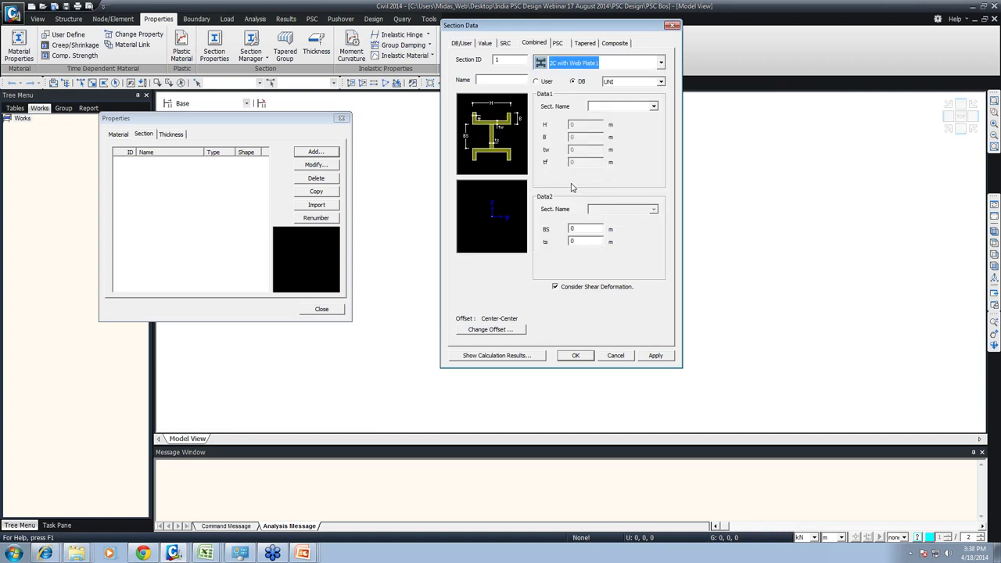
left_click(560, 43)
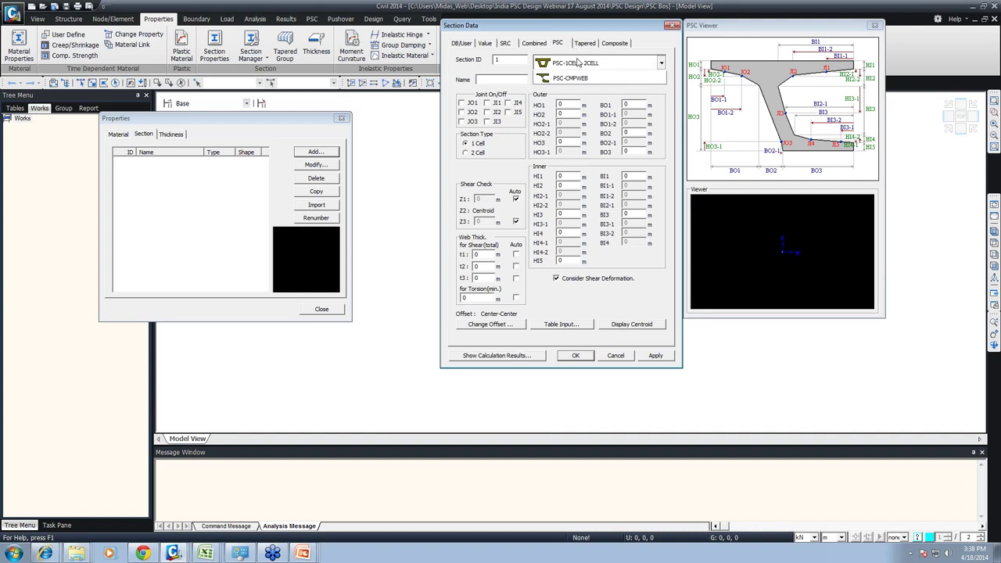
left_click(577, 62)
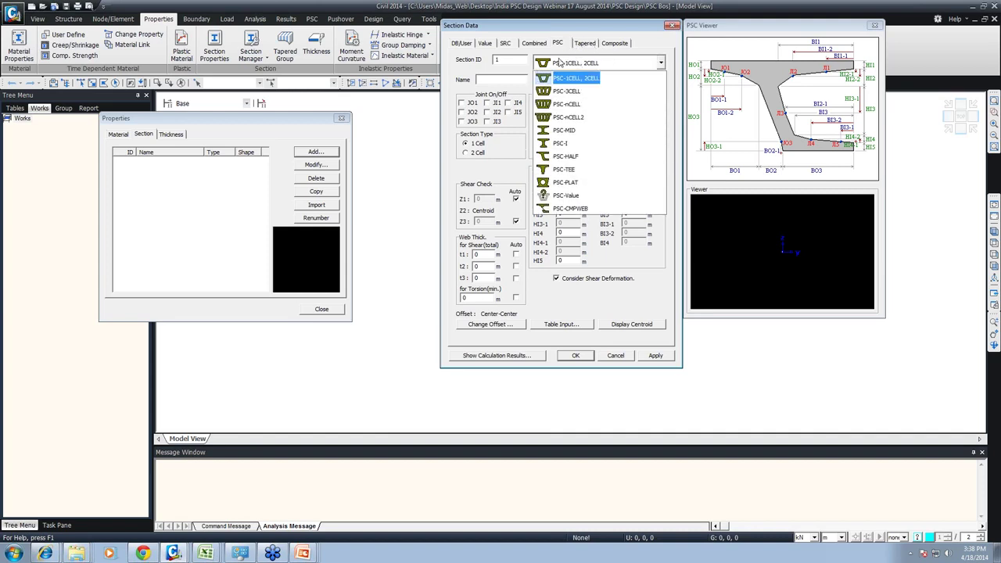
left_click(564, 78)
left_click(564, 65)
left_click(564, 90)
left_click(567, 64)
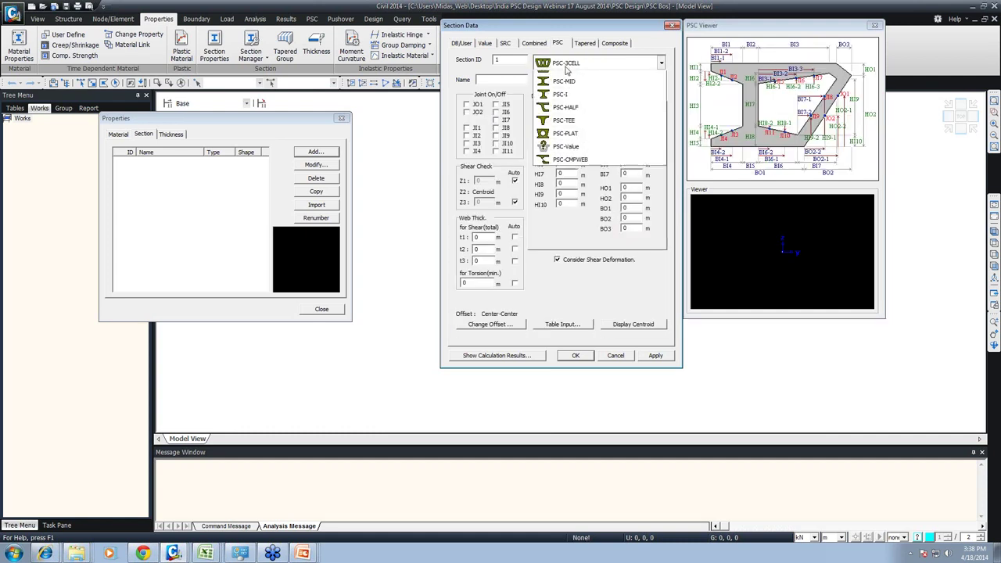
left_click(569, 101)
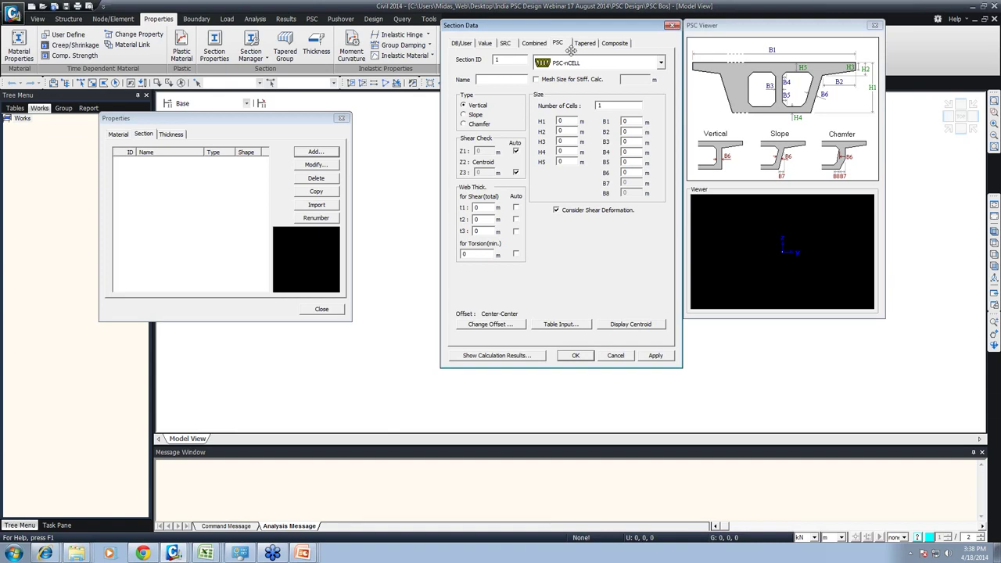
left_click(566, 64)
Step: View the Tapered section data for an I-Section and try the Composite-I type for a Composite section
left_click(592, 44)
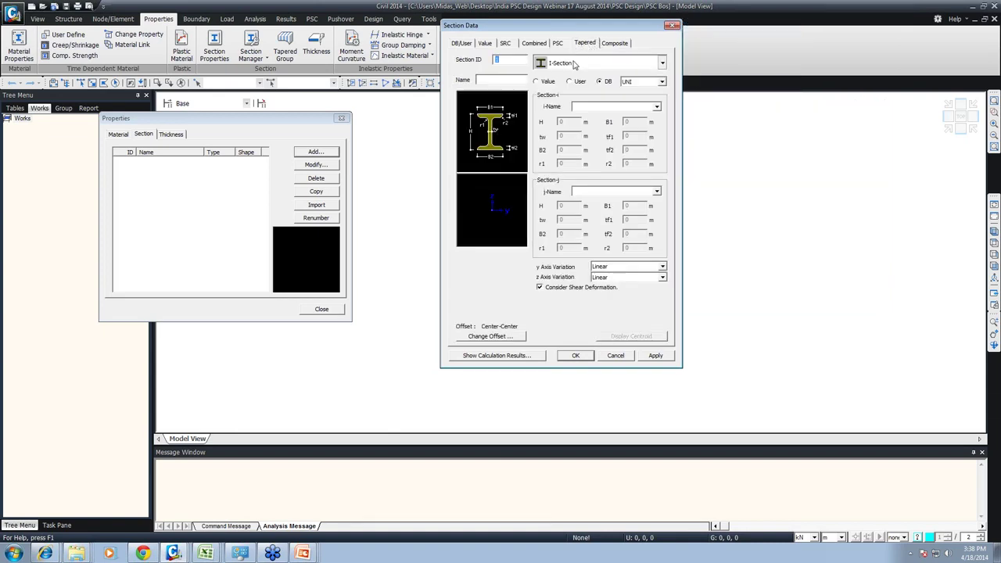
left_click(662, 63)
left_click(476, 83)
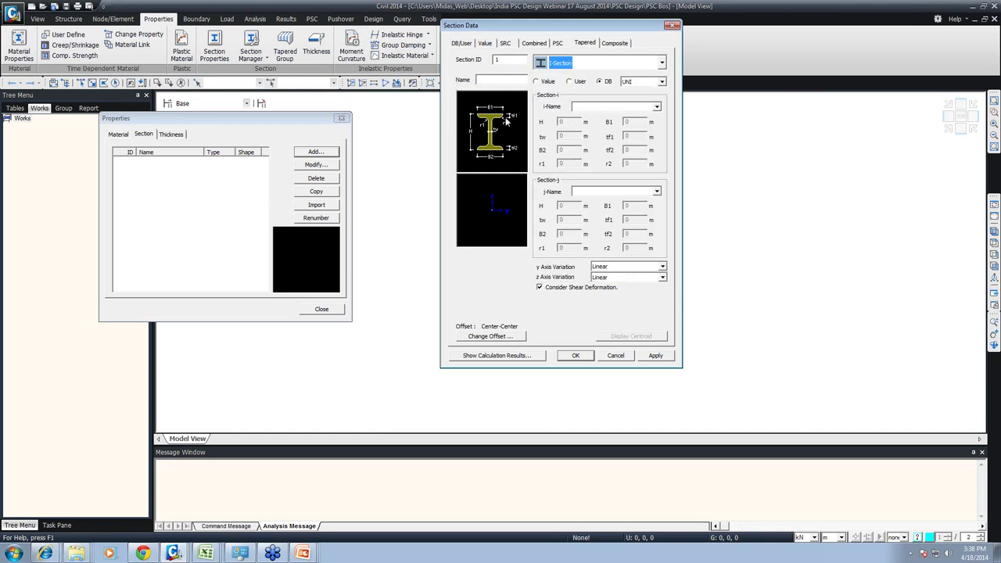
left_click(614, 43)
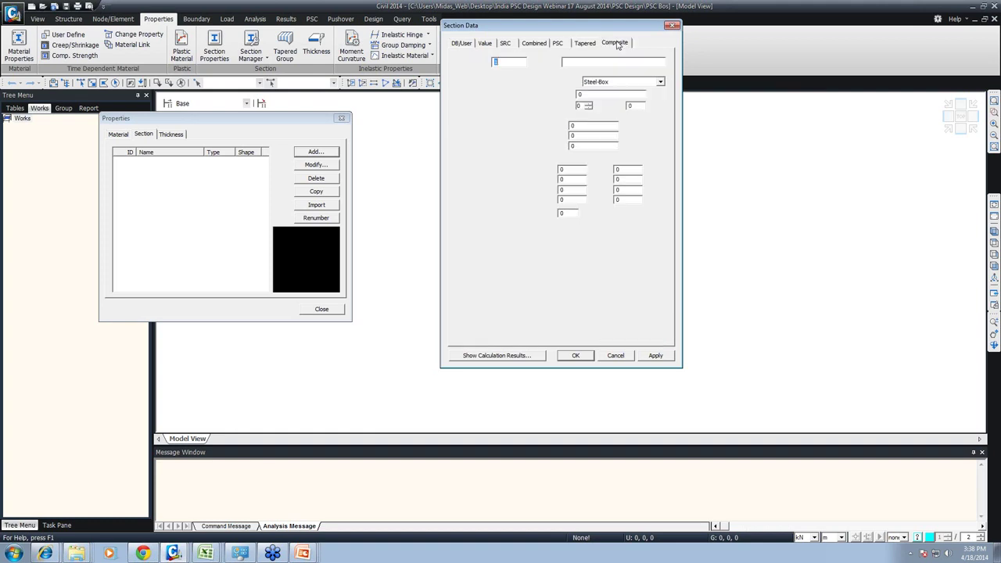
left_click(616, 82)
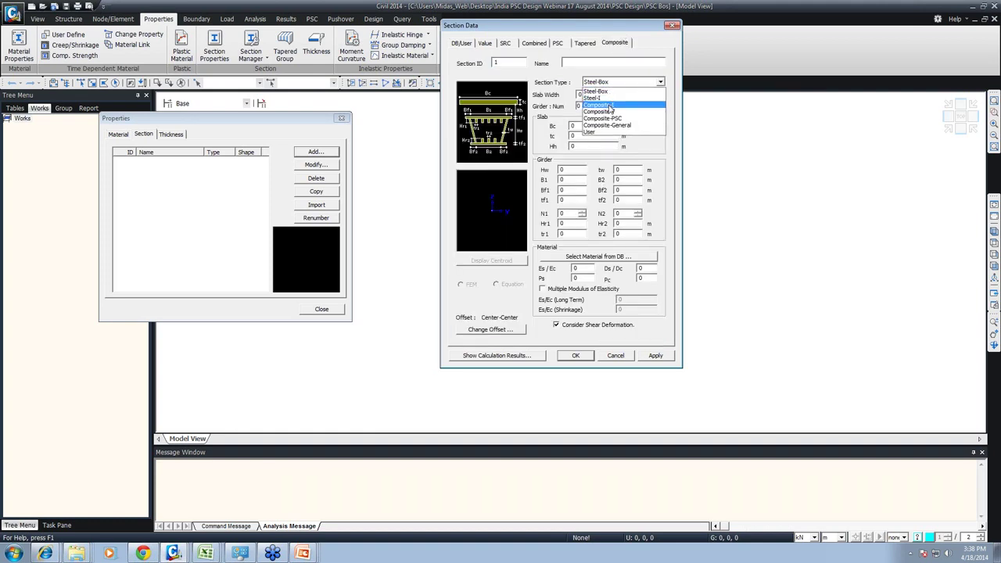
left_click(602, 102)
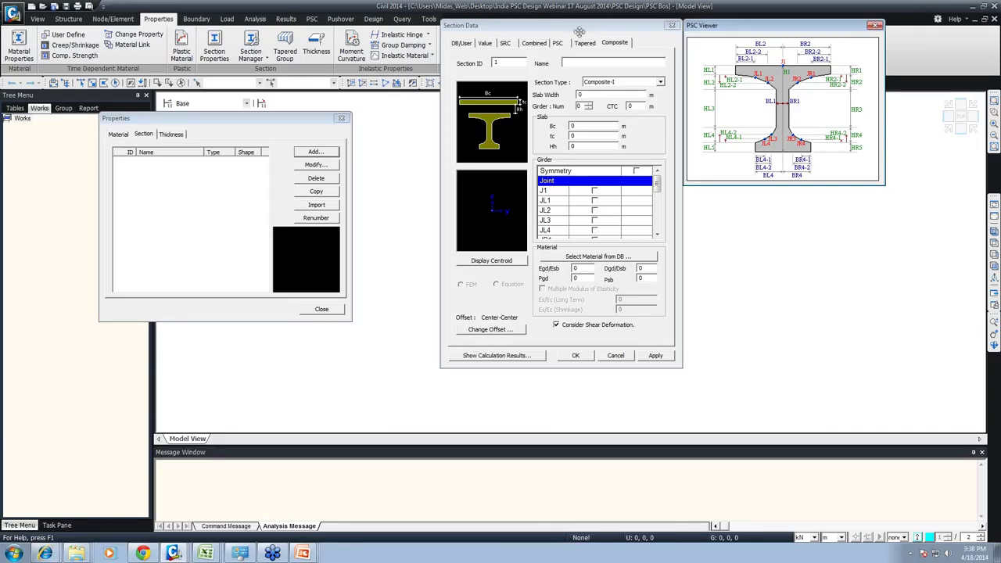
Step: Set the PSC section shape to PSC-1CELL, 2CELL and name the section Support Section
left_click(556, 42)
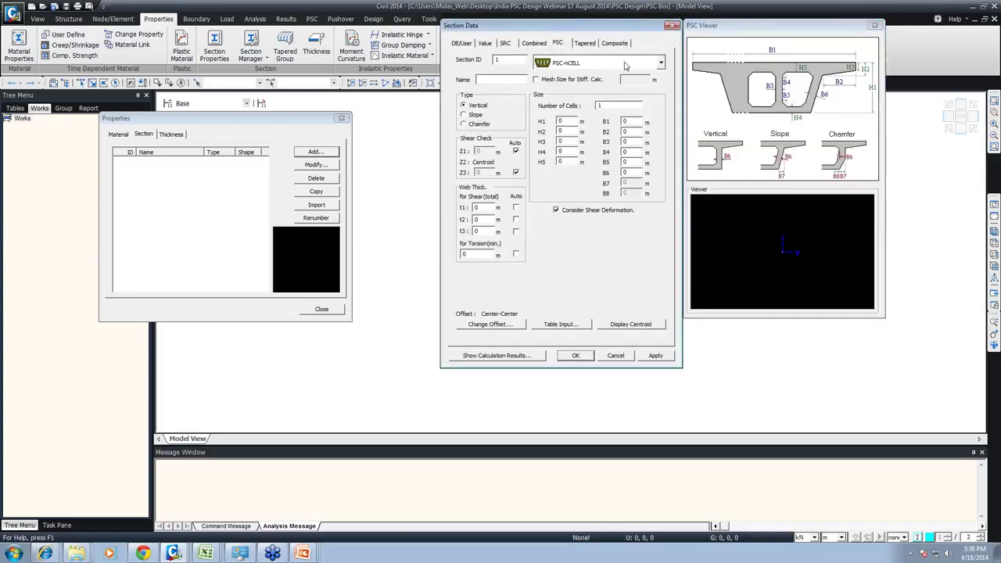
left_click(621, 65)
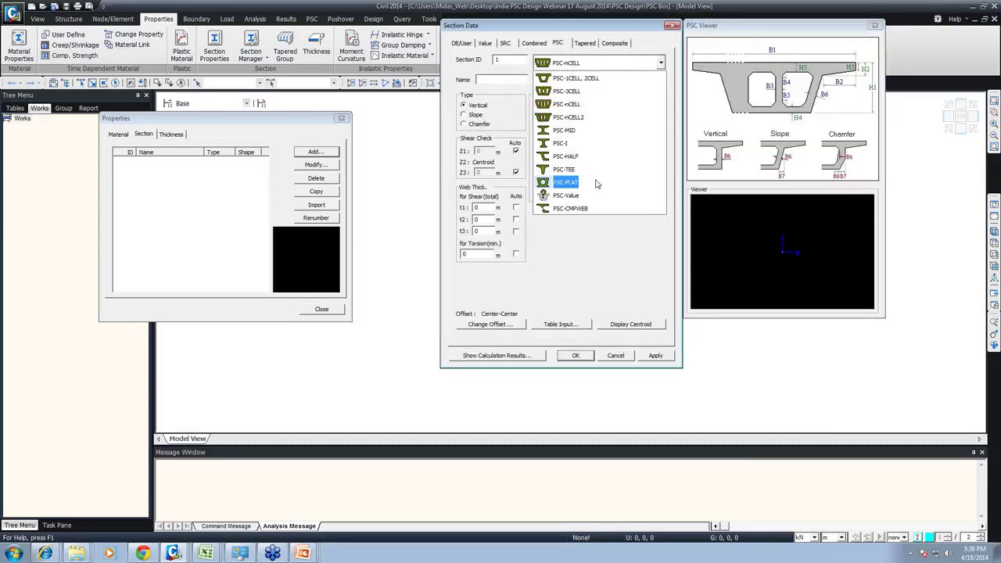
left_click(572, 78)
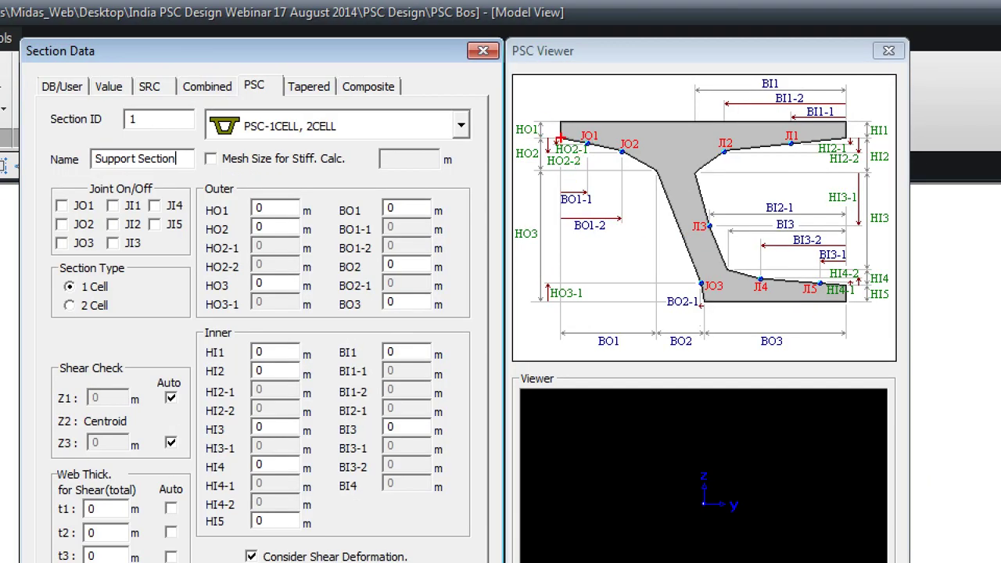
mouse_move(558, 139)
left_mouse_down()
mouse_move(591, 140)
mouse_move(655, 172)
mouse_move(812, 139)
left_mouse_up()
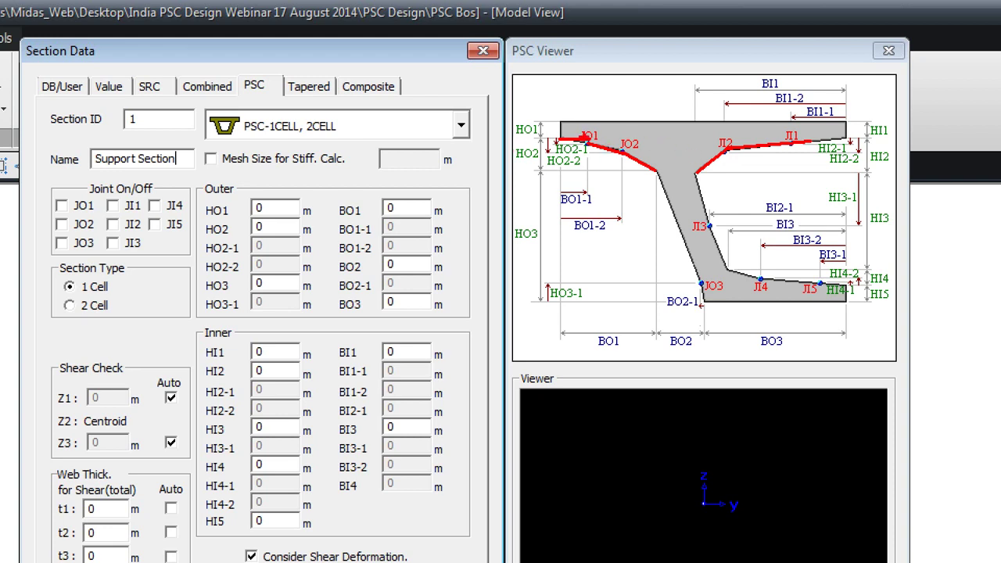
left_click_drag(578, 121, 595, 165)
left_click_drag(608, 128, 623, 177)
left_click_drag(722, 127, 743, 187)
left_click_drag(788, 112, 808, 213)
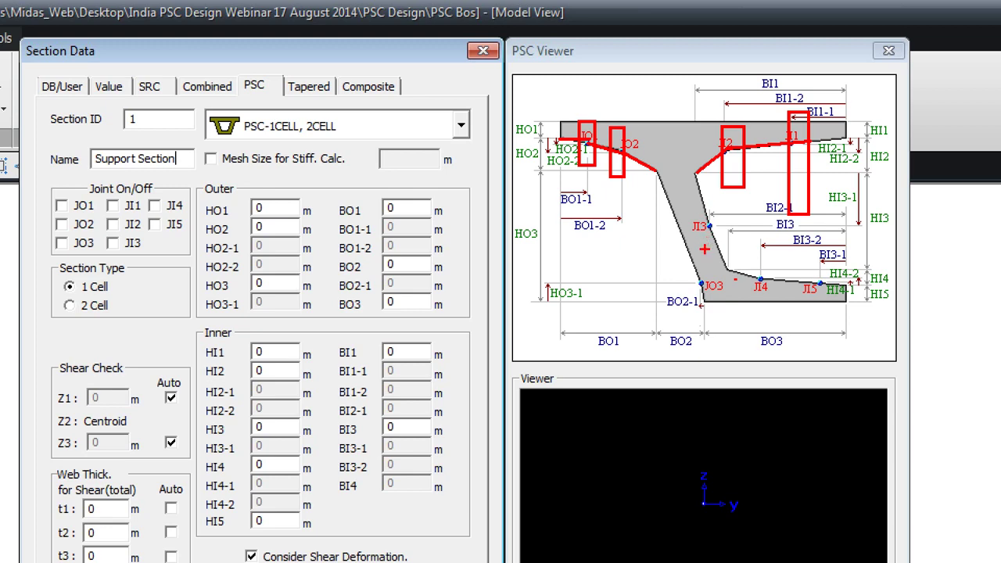
mouse_move(671, 259)
left_mouse_down()
mouse_move(718, 292)
mouse_move(720, 323)
left_mouse_up()
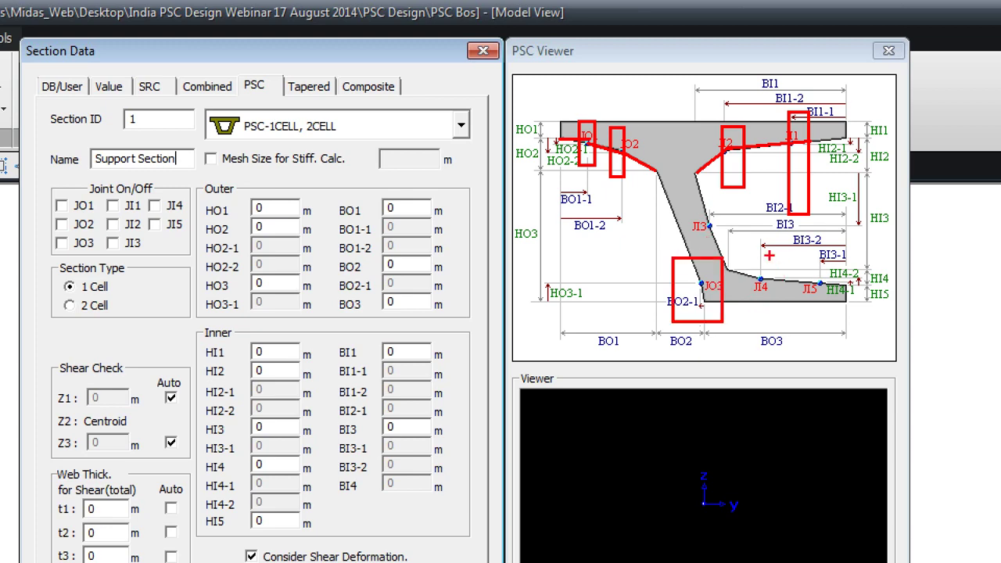
left_click_drag(757, 251, 787, 327)
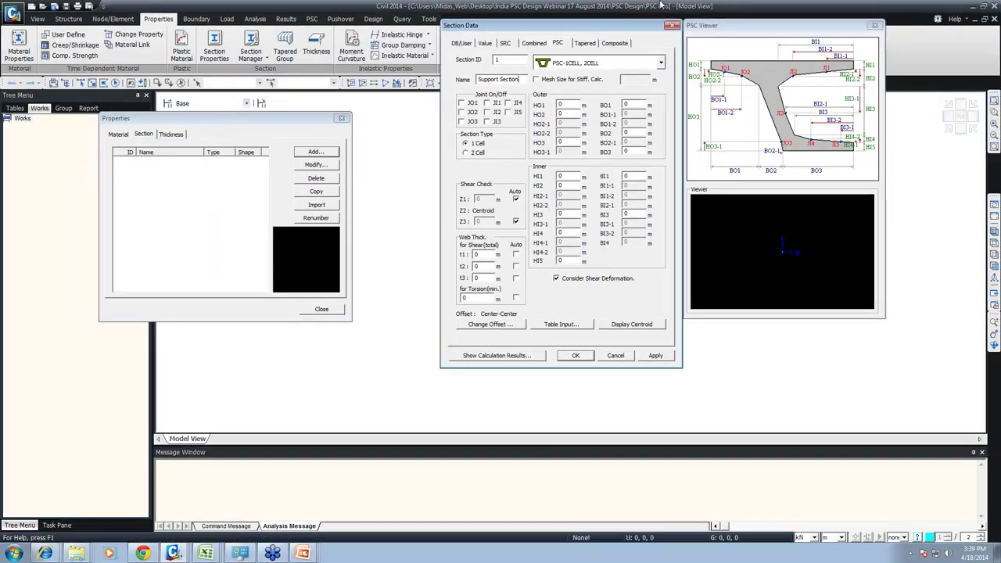
Step: Turn on joint JO1 and set the outer heights HO1 and HO2 to 0.25 m each
left_click(220, 164)
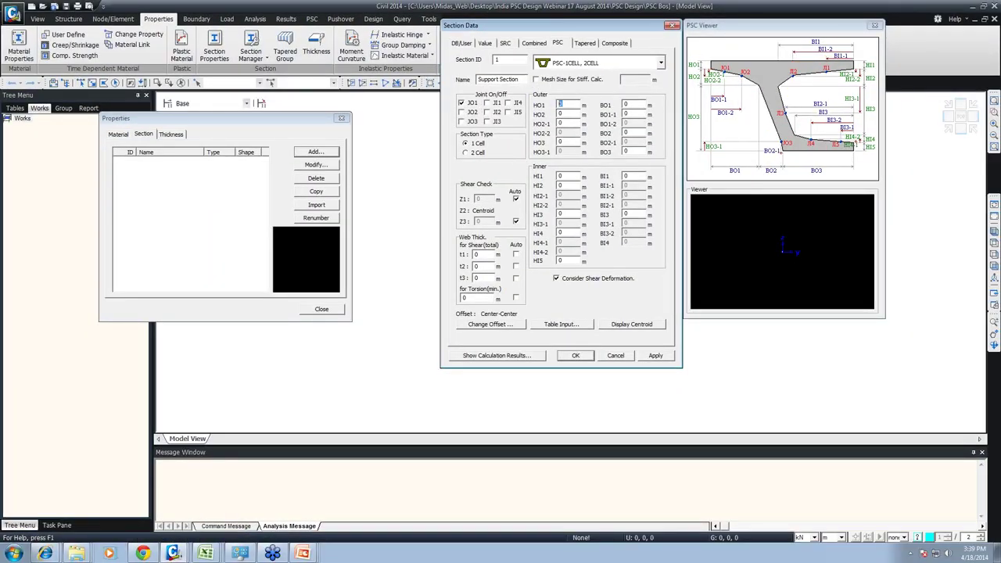
type(".25")
key("Tab")
type(".25")
Step: Check the box section dimensions on the Section and Material Properties slide in PowerPoint and return to the PSC section data in Civil
left_click(307, 556)
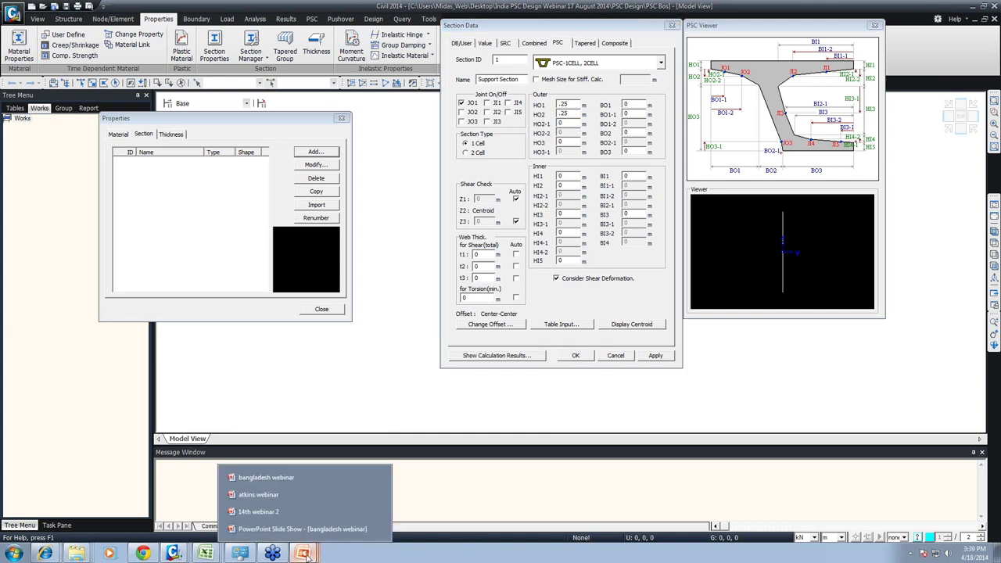
left_click(268, 478)
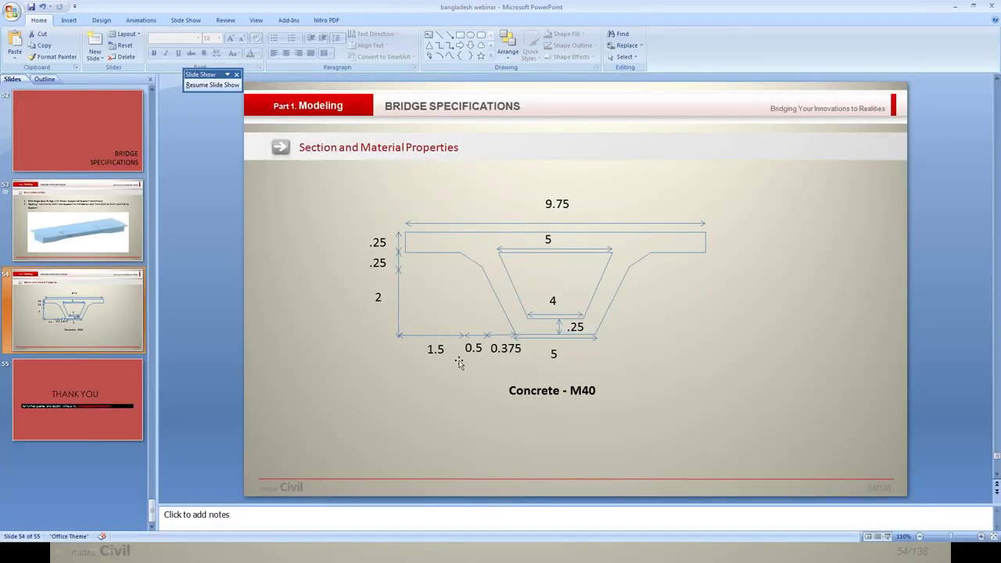
left_click(888, 536)
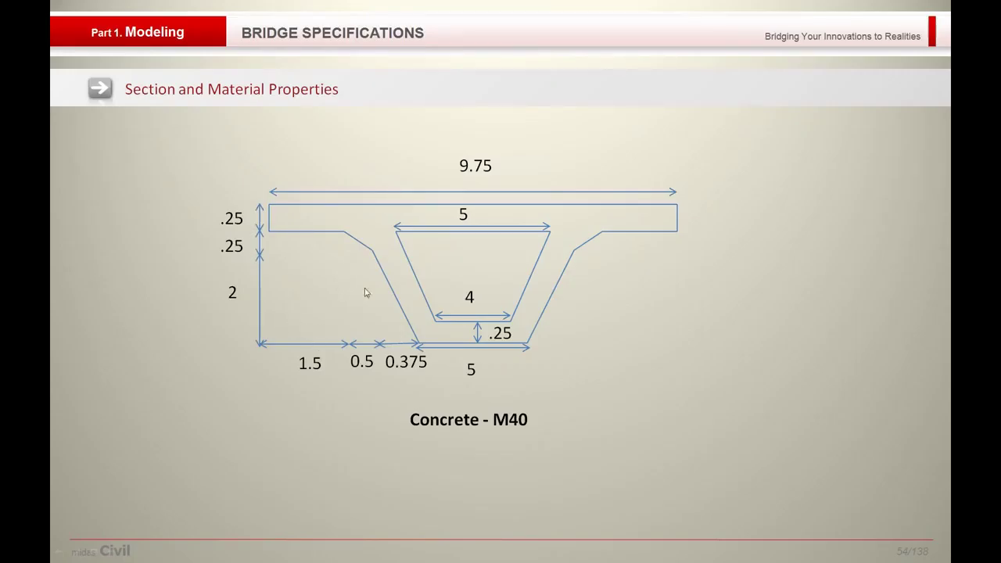
key("alt+Tab")
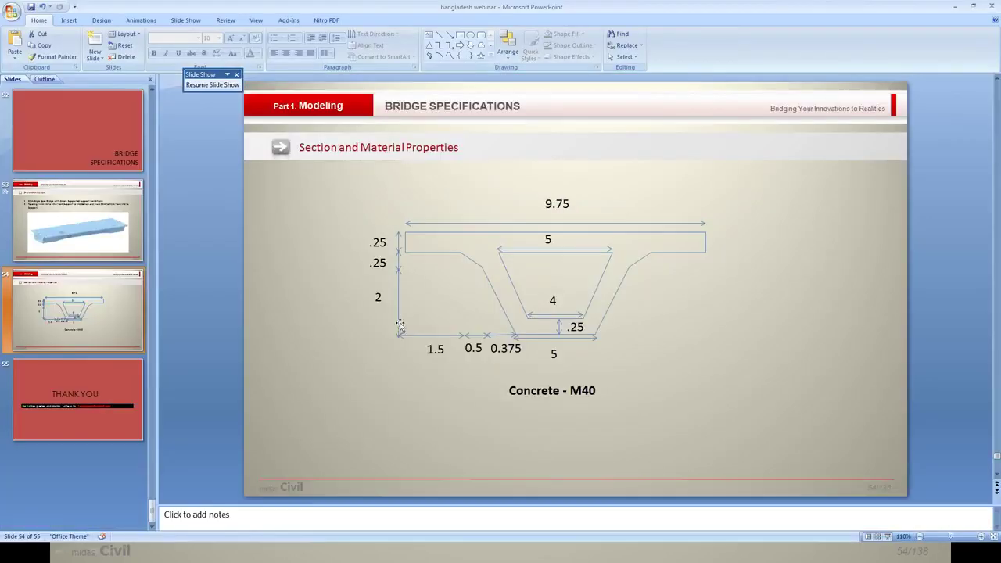
key("super")
left_click(174, 553)
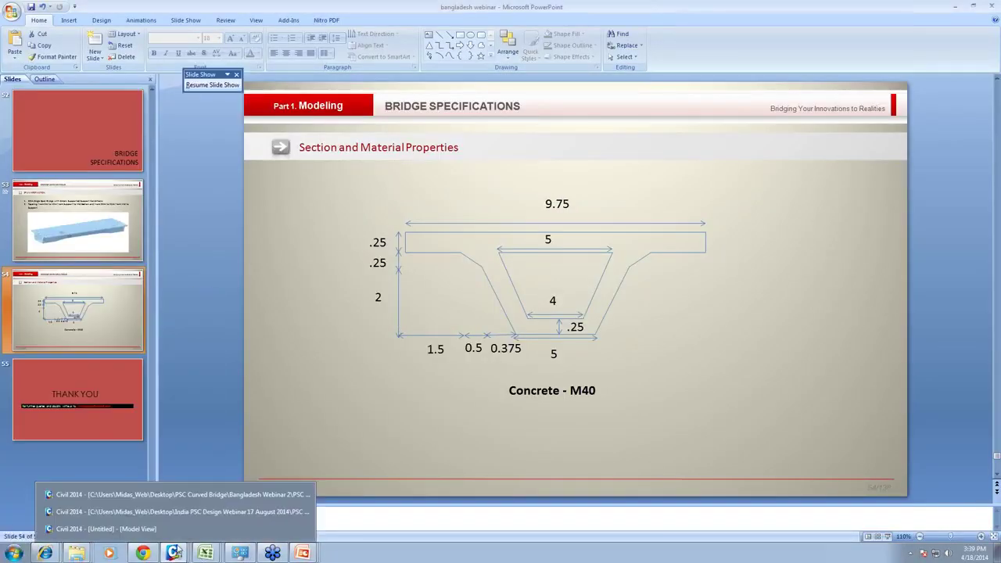
left_click(125, 513)
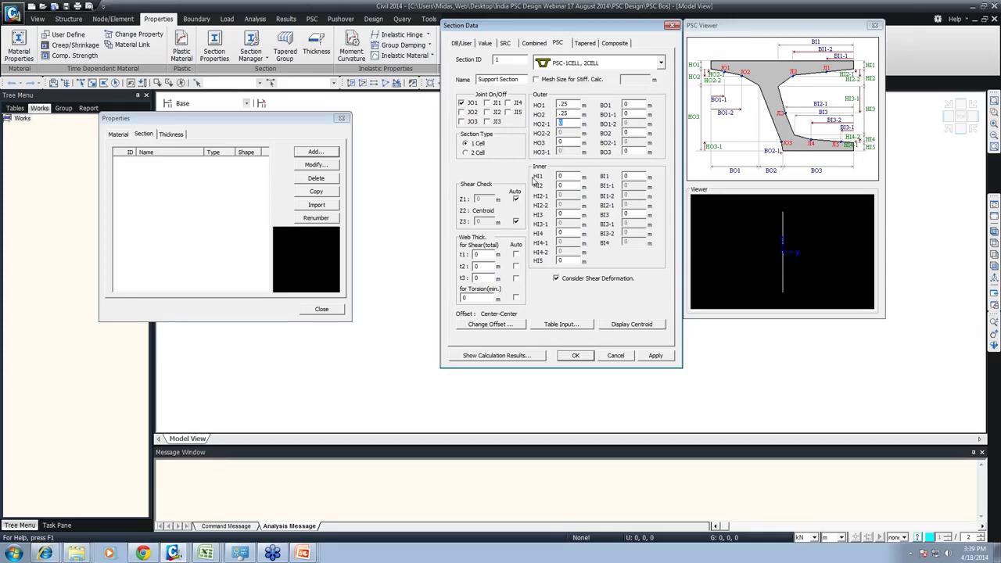
Step: Set the outer height HO3 to 2 m and the inner heights HI1 to 0.25, HI3 to 2 and HI5 to 0.25 m
key("Tab")
type("2")
key("Tab")
type(".25")
left_click_drag(565, 213, 554, 213)
type("2")
left_click_drag(565, 261, 556, 260)
type(".25")
Step: Set the outer widths BO1 to 2, BO1-1 to 1.5, BO2 to 0.375 and BO3 to 2.5 m
left_click_drag(631, 104, 569, 108)
type("1.5")
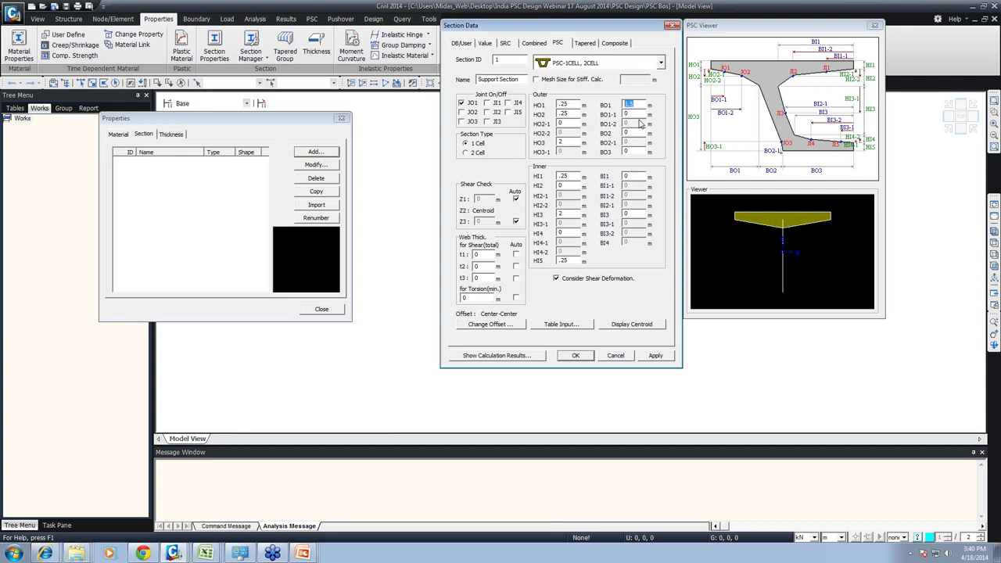
type("2")
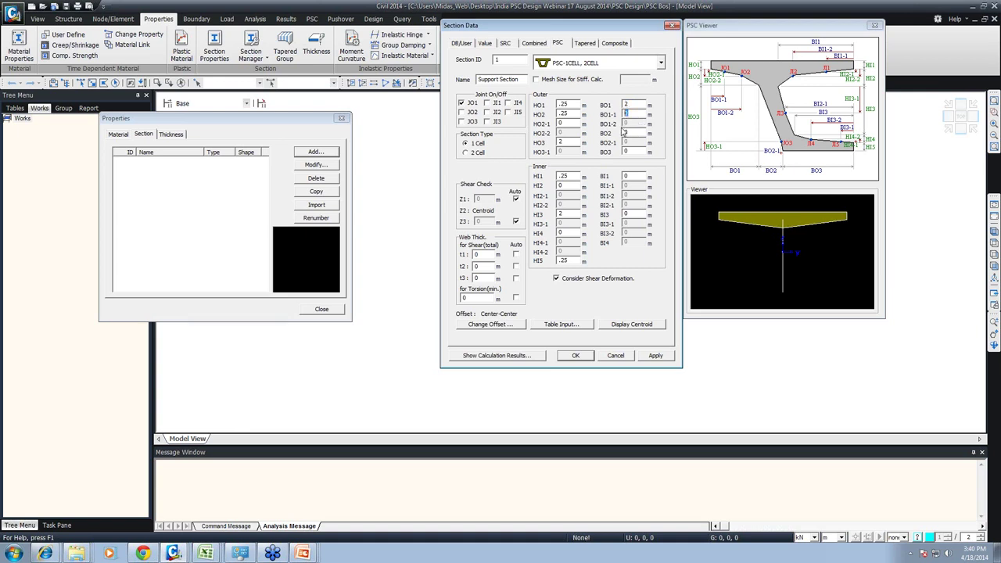
type("1.5")
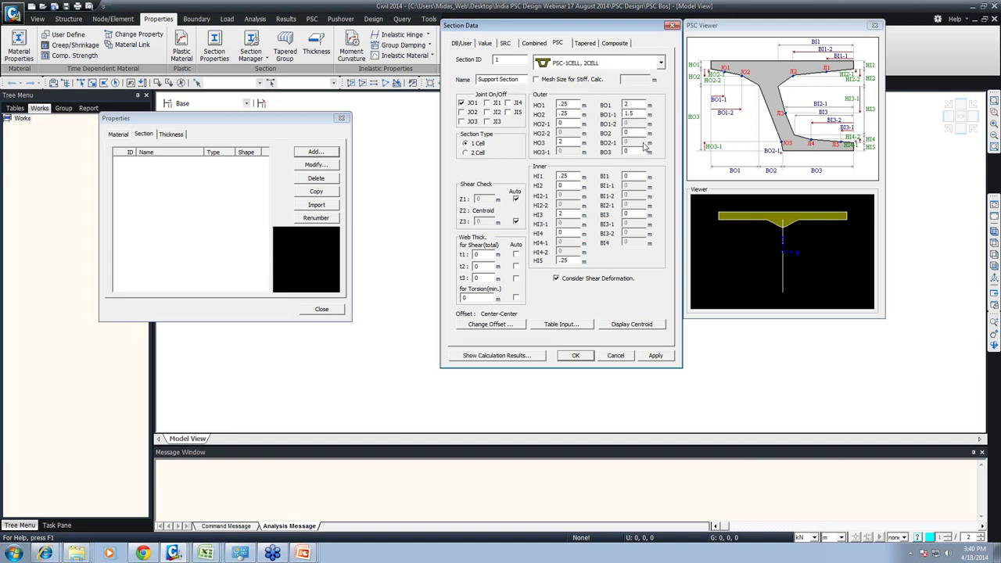
left_click_drag(630, 132, 612, 133)
type(".375")
left_click_drag(629, 151, 602, 155)
type("2.5")
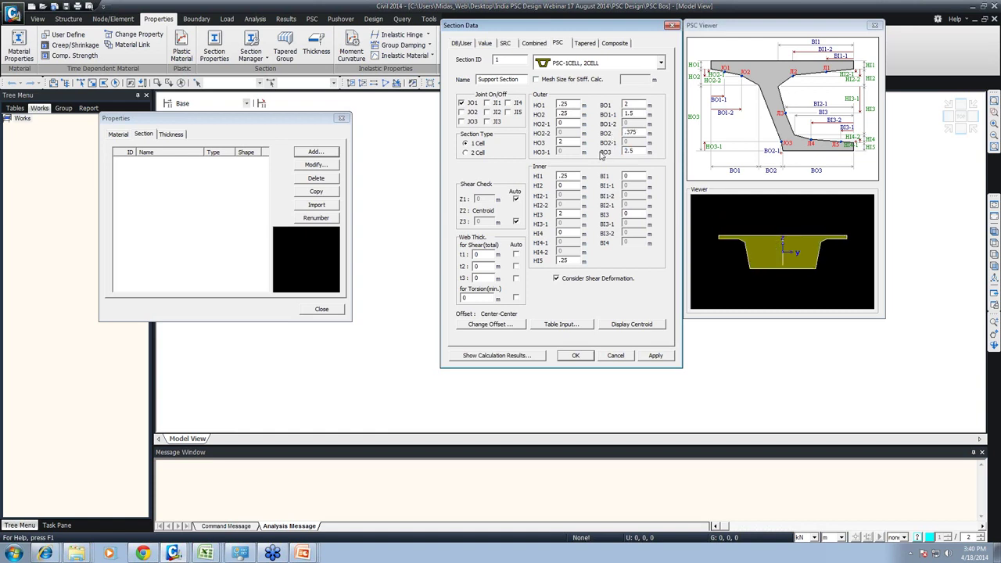
Step: Set the inner widths BI1 to 2.5 m and BI3 to 2 m
left_click(629, 177)
type("2.5")
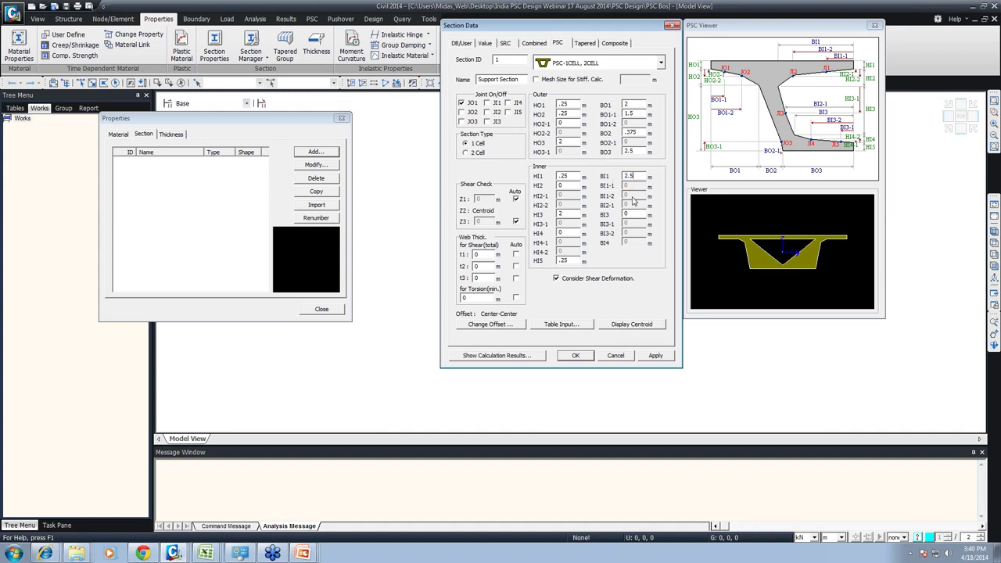
key("Tab")
type("2")
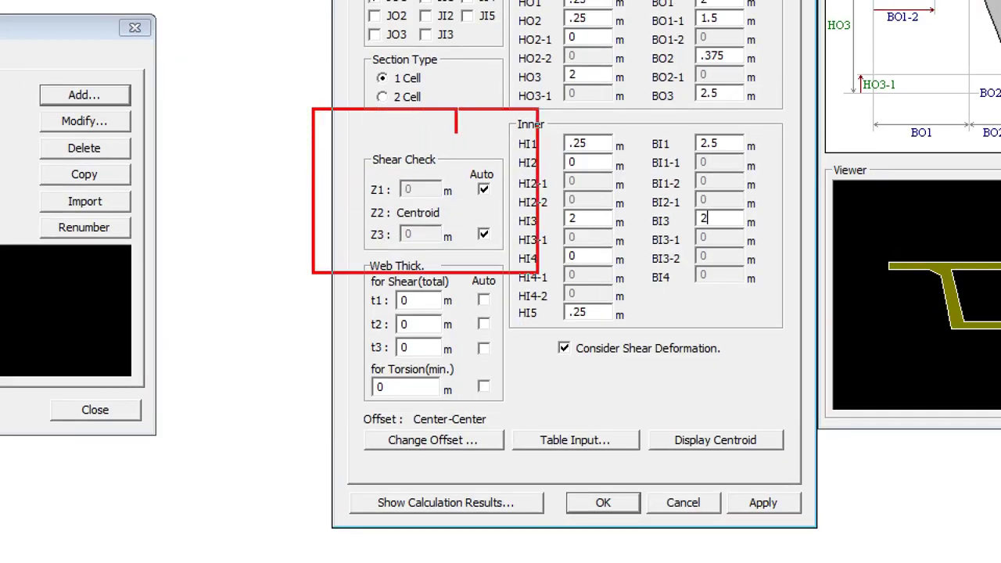
Step: Enable automatic web thickness for shear at t1, t2 and t3 and for torsion
left_click_drag(537, 272, 529, 467, "ctrl")
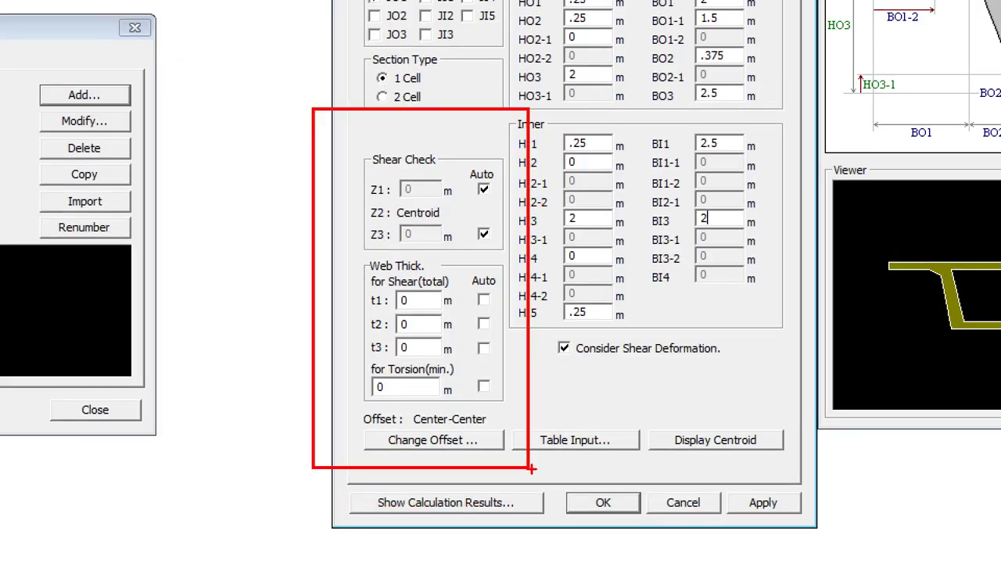
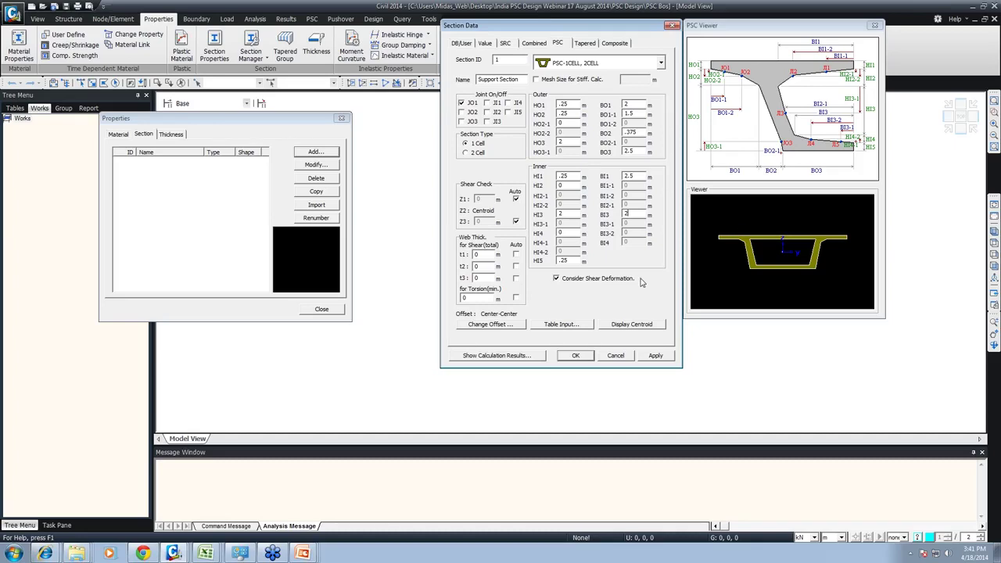
left_click(515, 254)
left_click(515, 265)
left_click(515, 277)
left_click(515, 297)
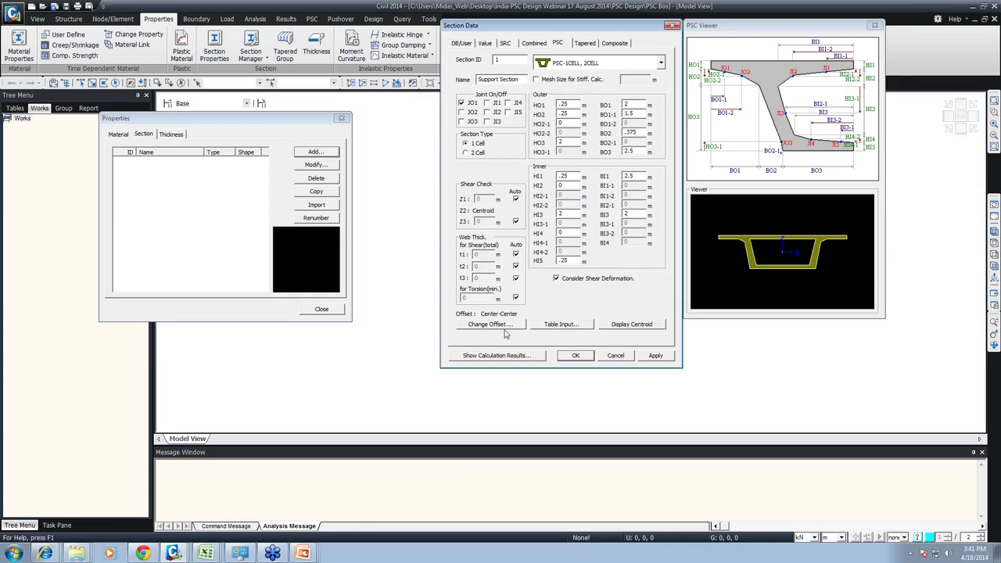
Step: Choose Center-Top as the offset of the Support Section
left_click(503, 325)
left_click(492, 173)
left_click(479, 196)
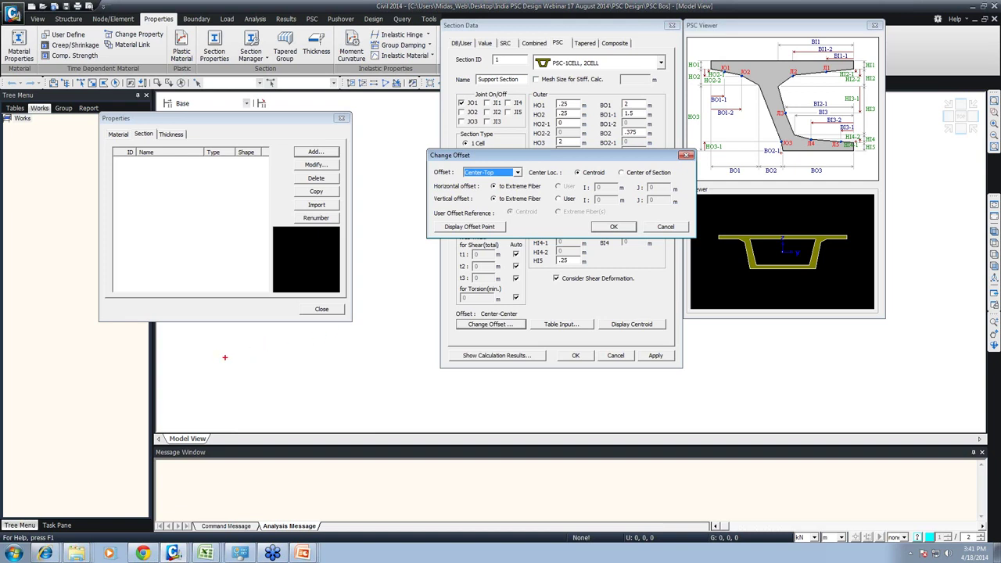
left_click_drag(199, 389, 416, 321)
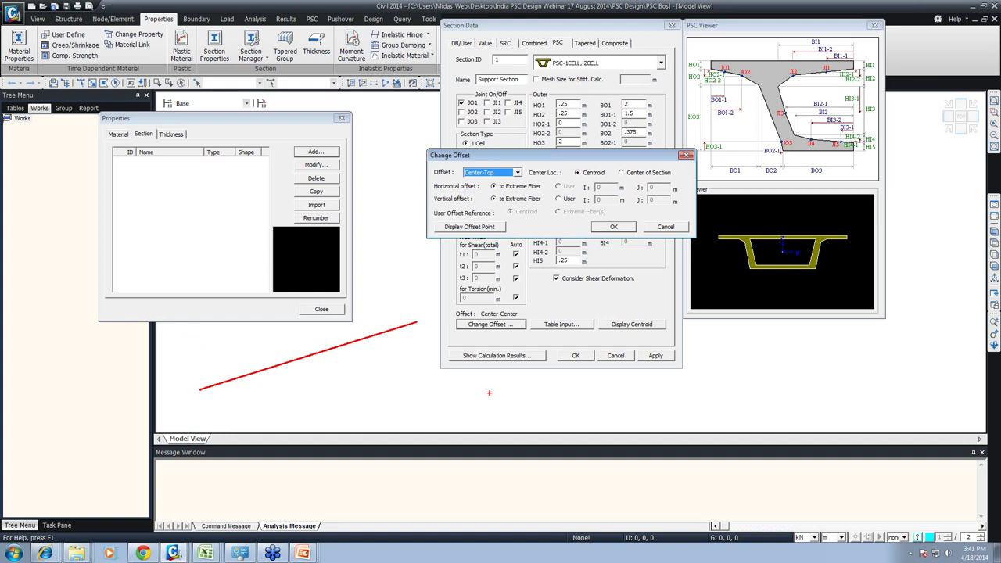
mouse_move(472, 388)
left_mouse_down()
mouse_move(509, 397)
mouse_move(509, 430)
left_mouse_up()
mouse_move(472, 390)
left_mouse_down()
mouse_move(469, 426)
mouse_move(510, 431)
mouse_move(589, 383)
left_mouse_up()
left_click_drag(517, 397, 576, 380)
left_click_drag(473, 388, 563, 367)
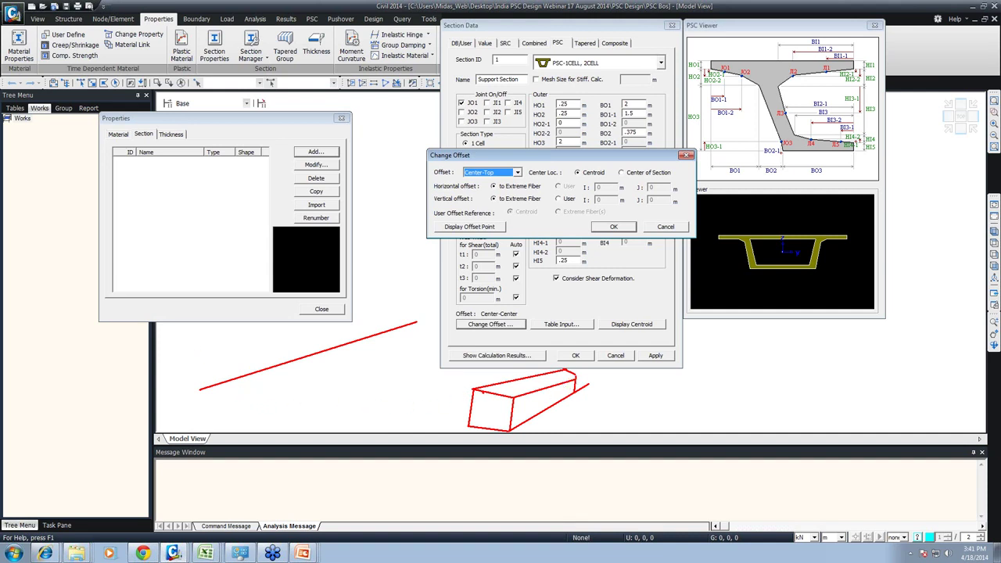
mouse_move(185, 361)
left_mouse_down()
mouse_move(245, 378)
mouse_move(240, 417)
left_mouse_up()
mouse_move(186, 373)
left_mouse_down()
mouse_move(180, 399)
mouse_move(235, 416)
left_mouse_up()
left_click_drag(244, 378, 361, 336)
left_click_drag(194, 356, 320, 334)
left_click_drag(244, 391, 342, 360)
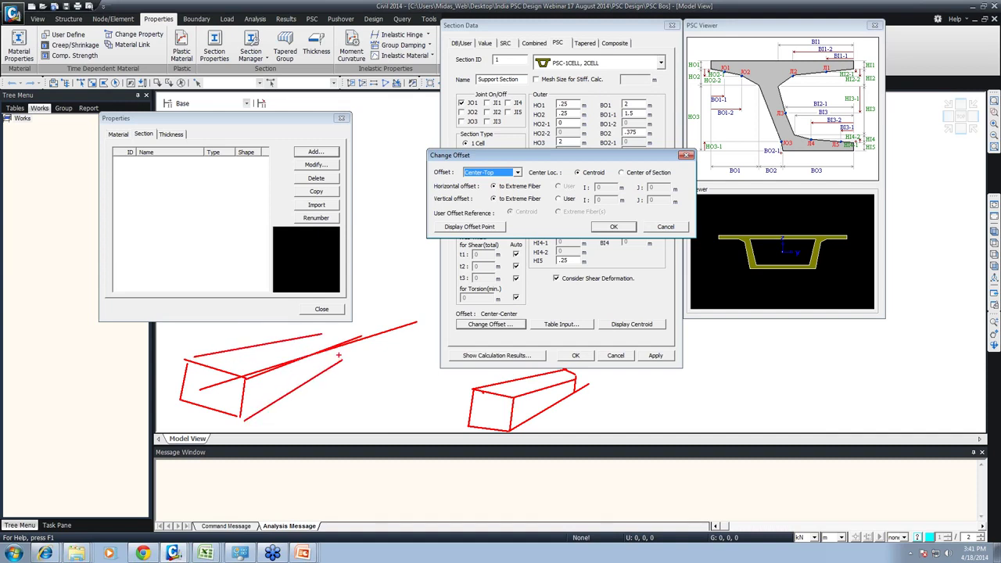
key("Escape")
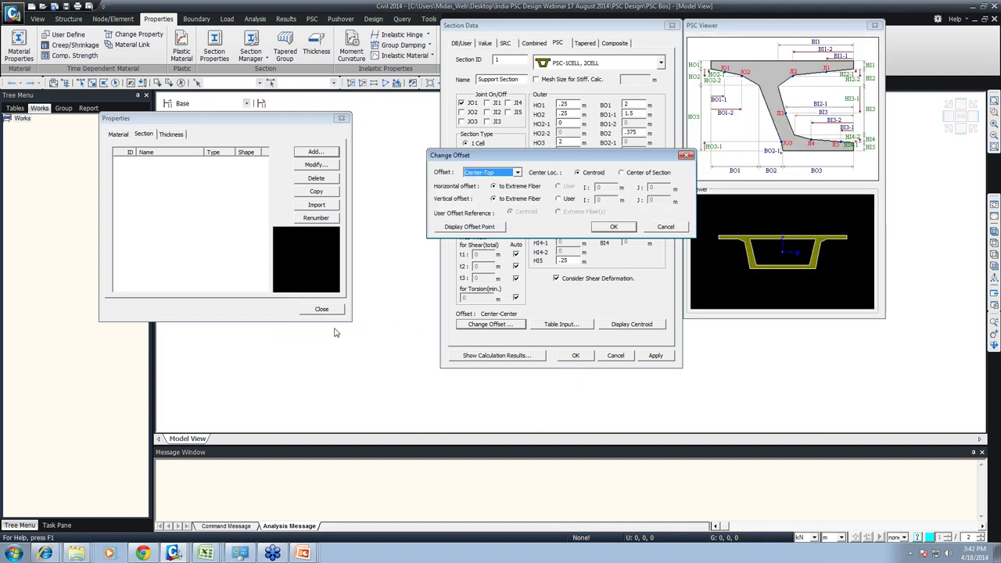
Step: Accept the Center-Top offset and calculate the Support Section's properties with its centroid displayed
left_click(614, 227)
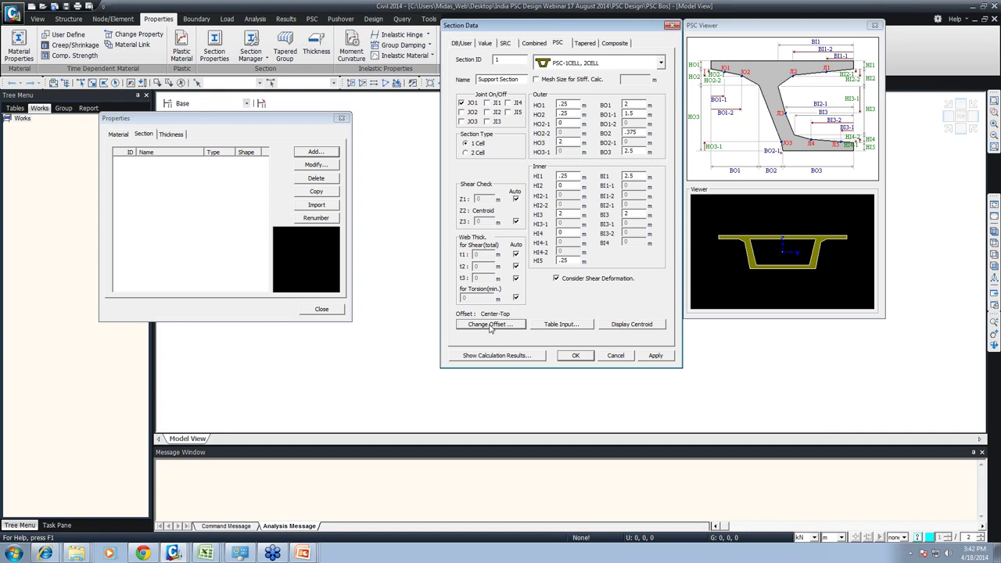
left_click(658, 327)
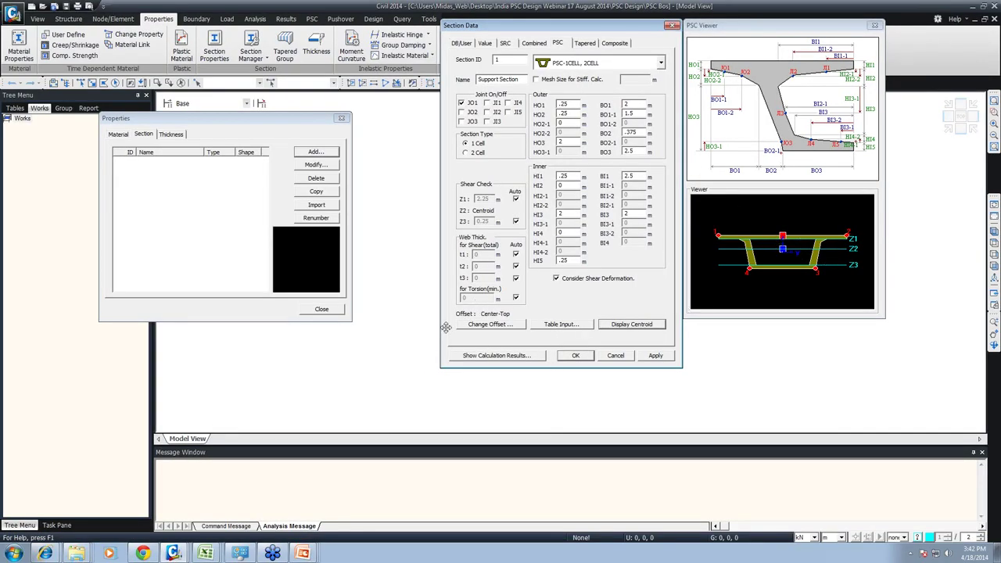
left_click(495, 356)
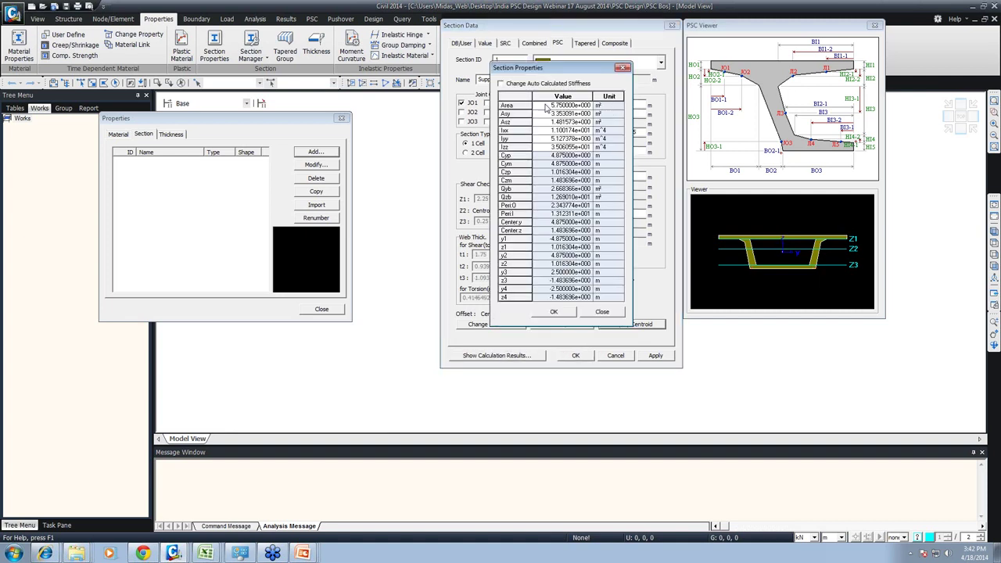
left_click_drag(555, 106, 572, 332)
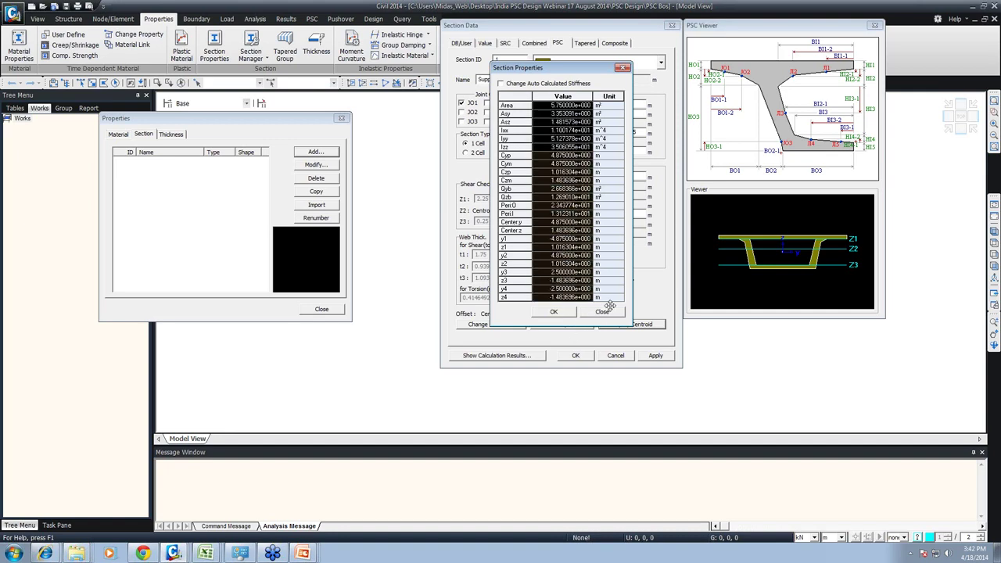
left_click(605, 311)
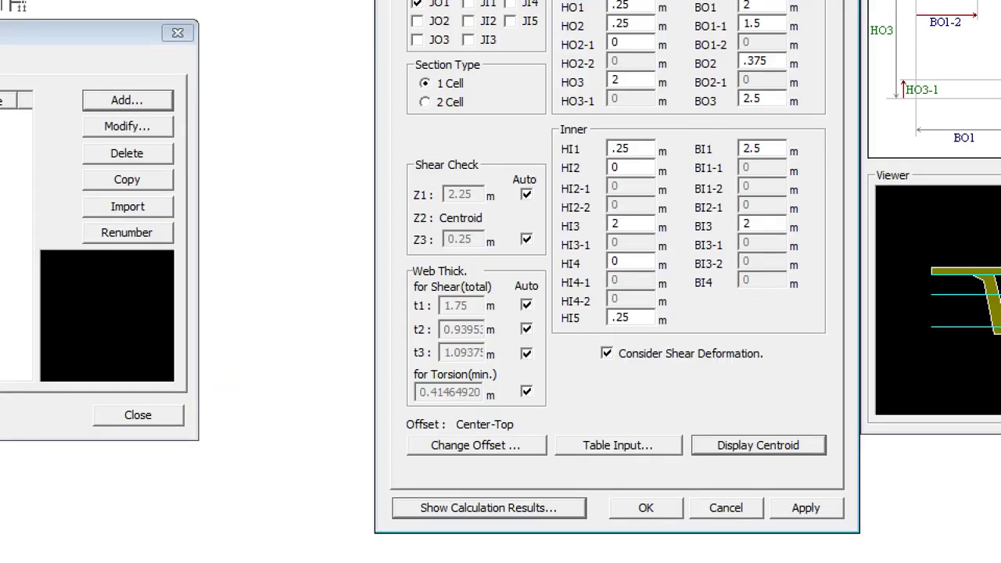
left_click(381, 143)
mouse_move(385, 139)
left_mouse_down("ctrl")
mouse_move(558, 453)
mouse_move(574, 428)
left_mouse_up("ctrl")
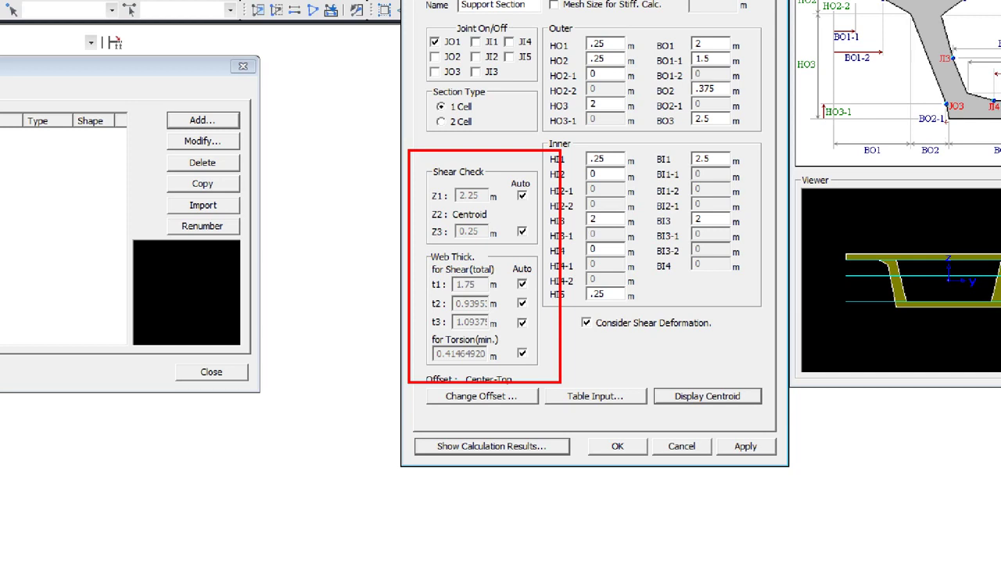
key("Escape")
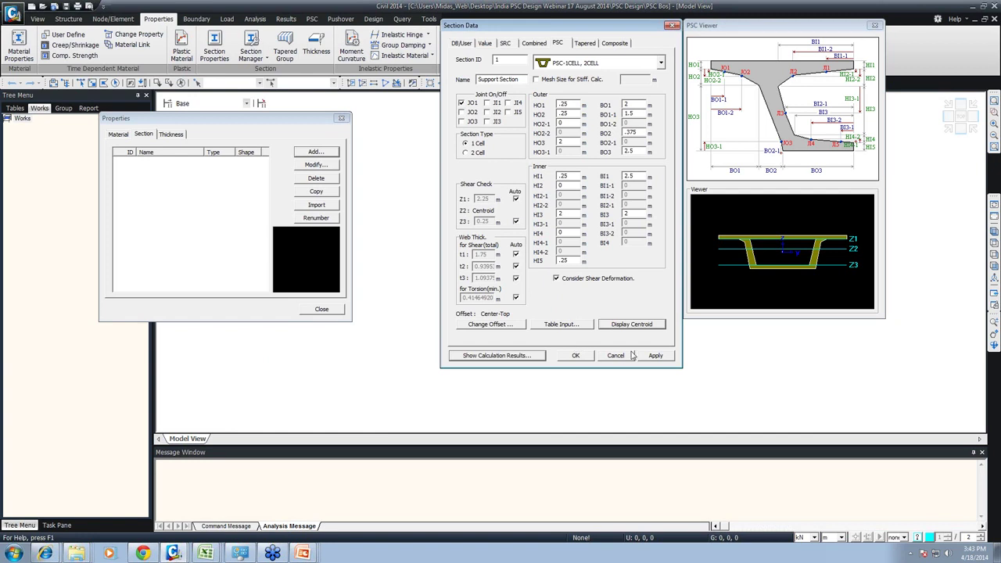
Step: Add the Support Section to the model and name the next section Mid Section
left_click(655, 355)
double_click(491, 79)
type("Mid")
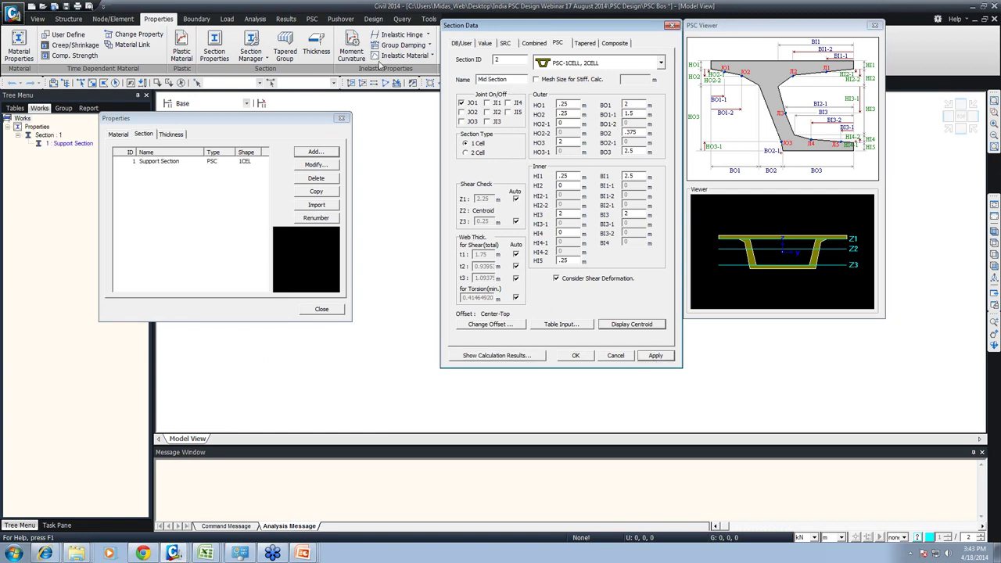
Step: Set the Mid Section's HO3 and HI3 heights to 1.5 m, calculate its properties and add it to the model
double_click(562, 143)
type("1.5")
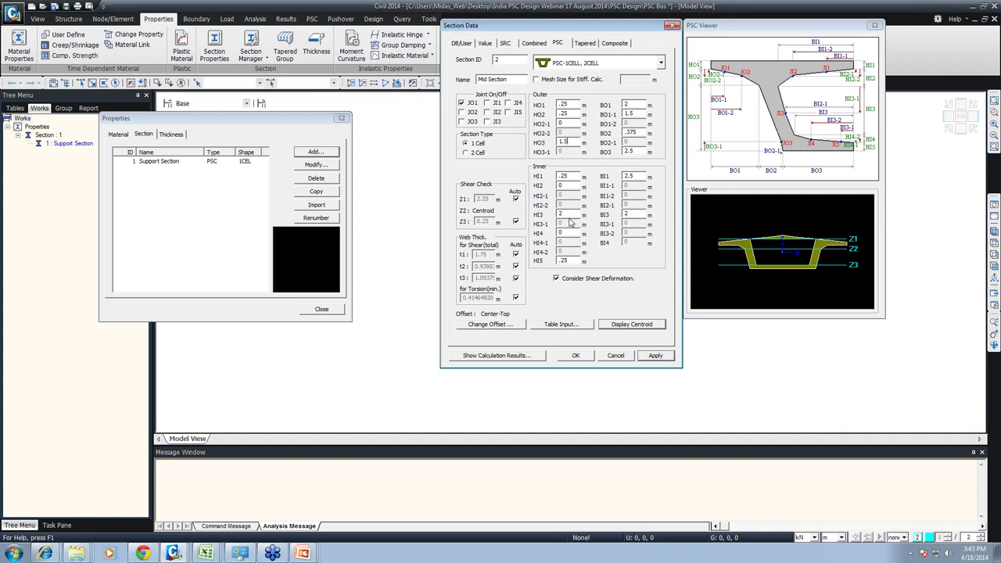
double_click(562, 213)
type("1.5")
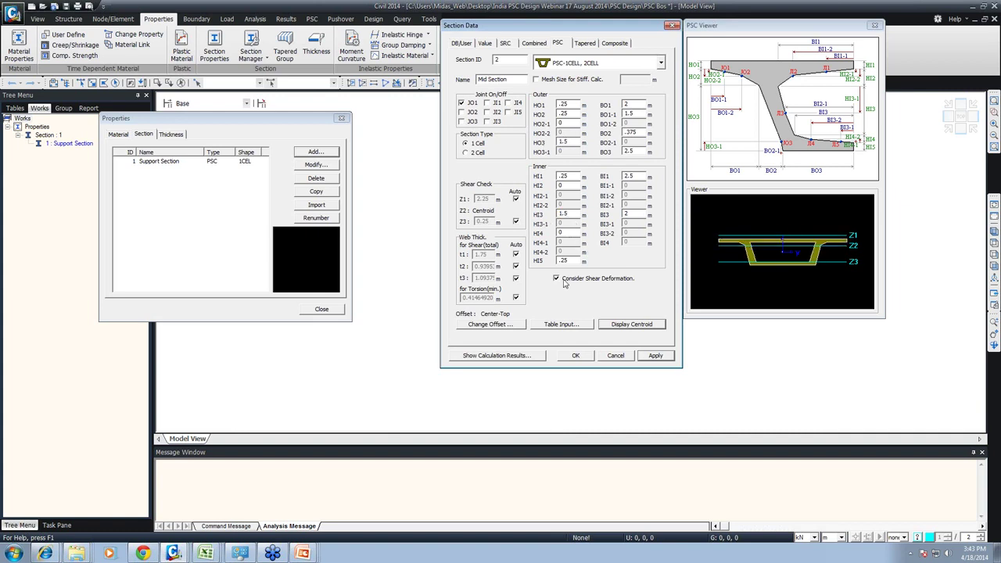
left_click(505, 356)
left_click(580, 321)
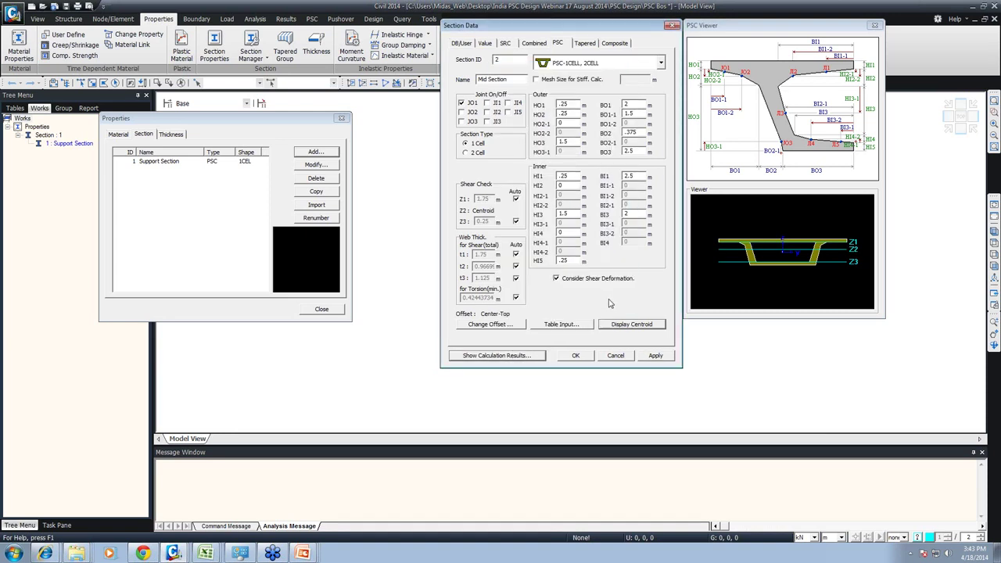
left_click(645, 355)
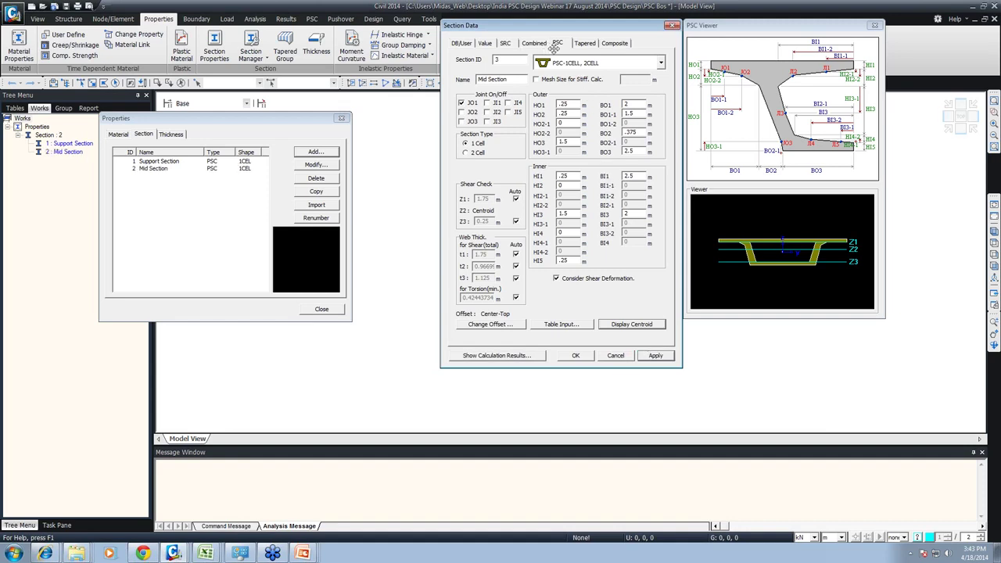
Step: Start a tapered section as section 3, using the PSC-1CELL shape
left_click(585, 44)
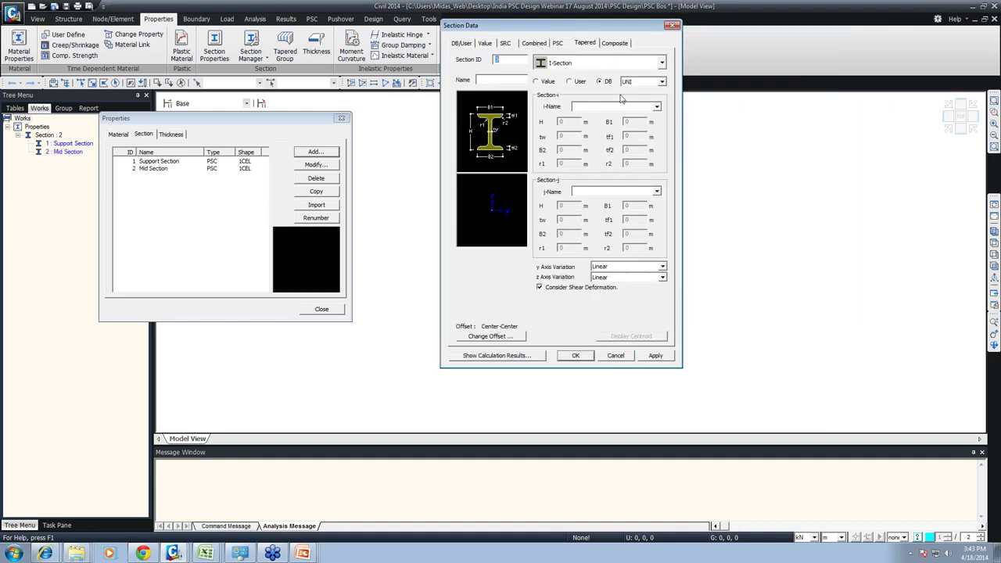
left_click(571, 64)
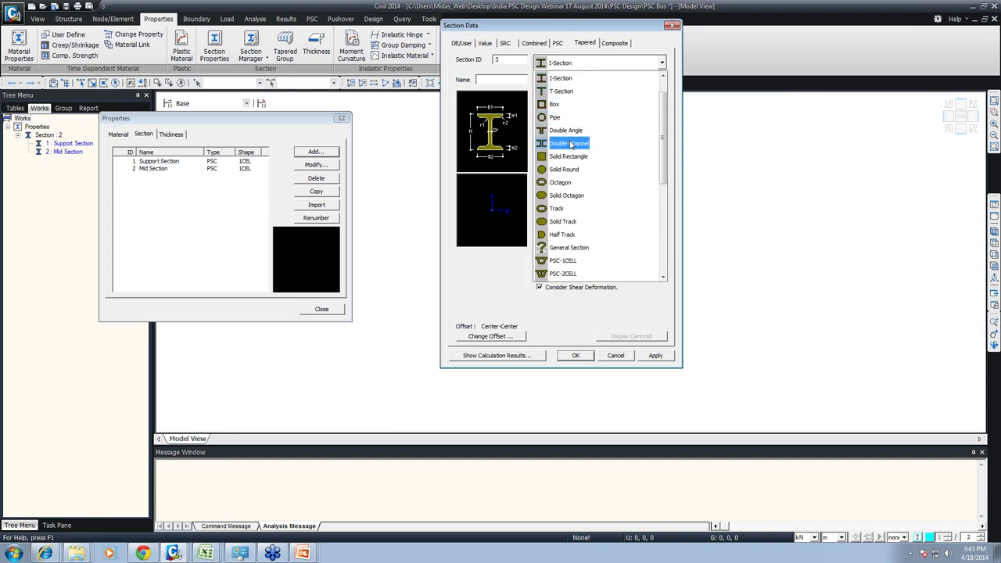
scroll(569, 153, "down", 2)
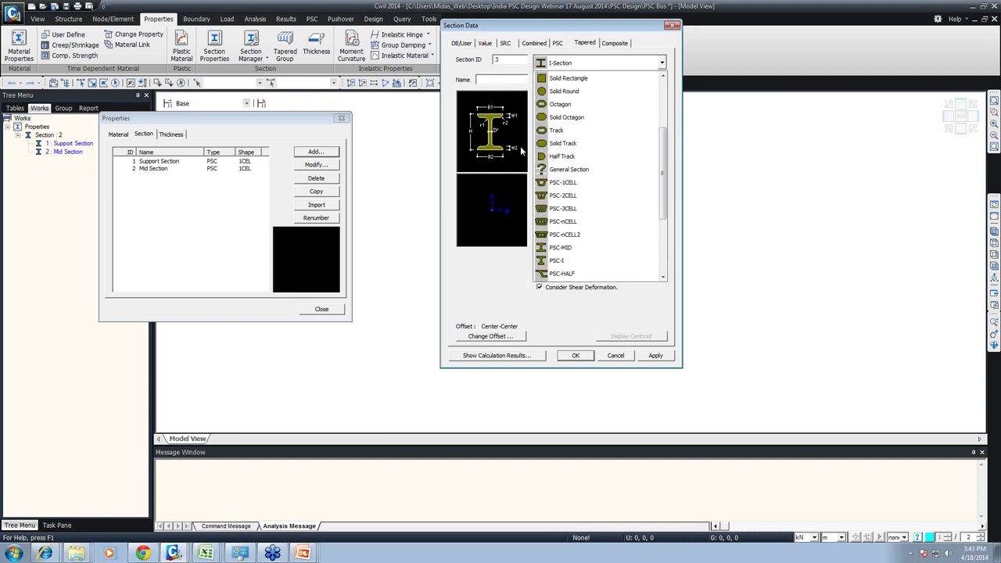
scroll(582, 125, "up", 3)
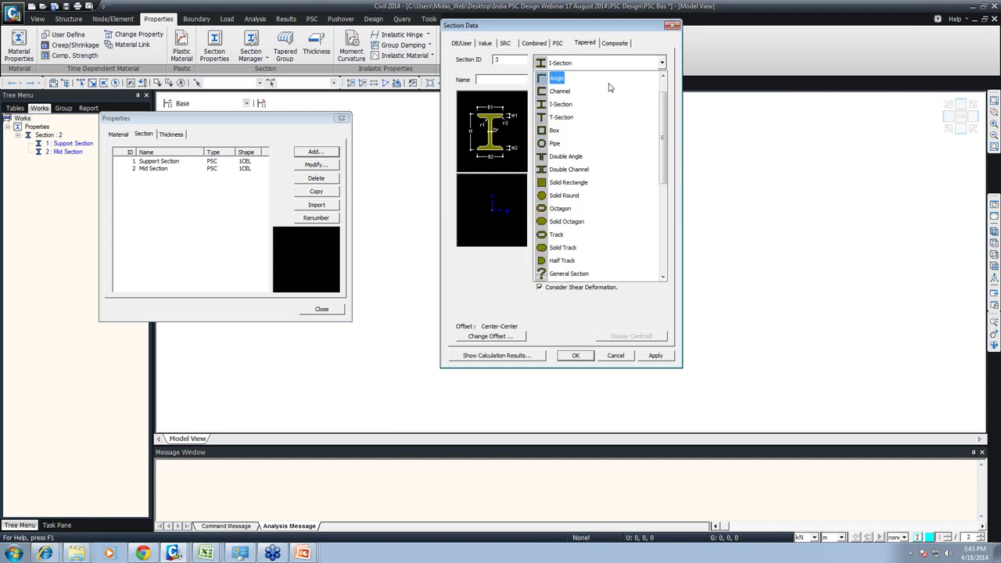
scroll(608, 93, "down", 3)
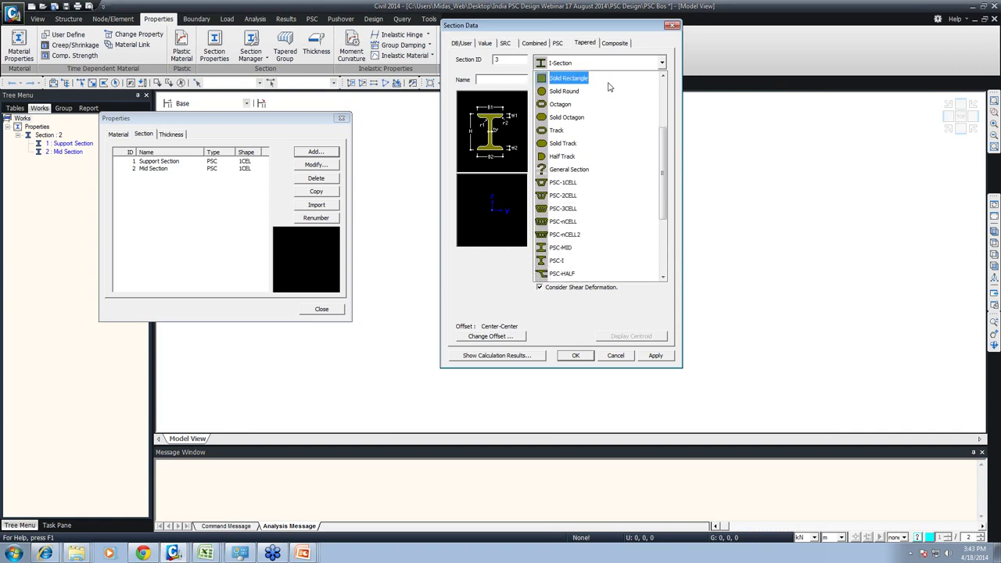
left_click(585, 184)
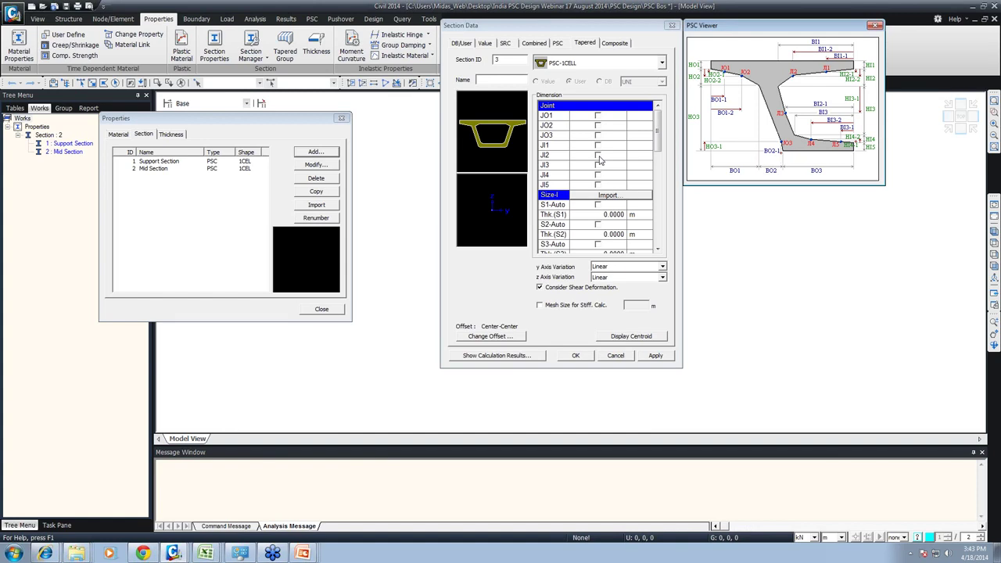
Step: Name the tapered section Support-Mid
left_click(503, 81)
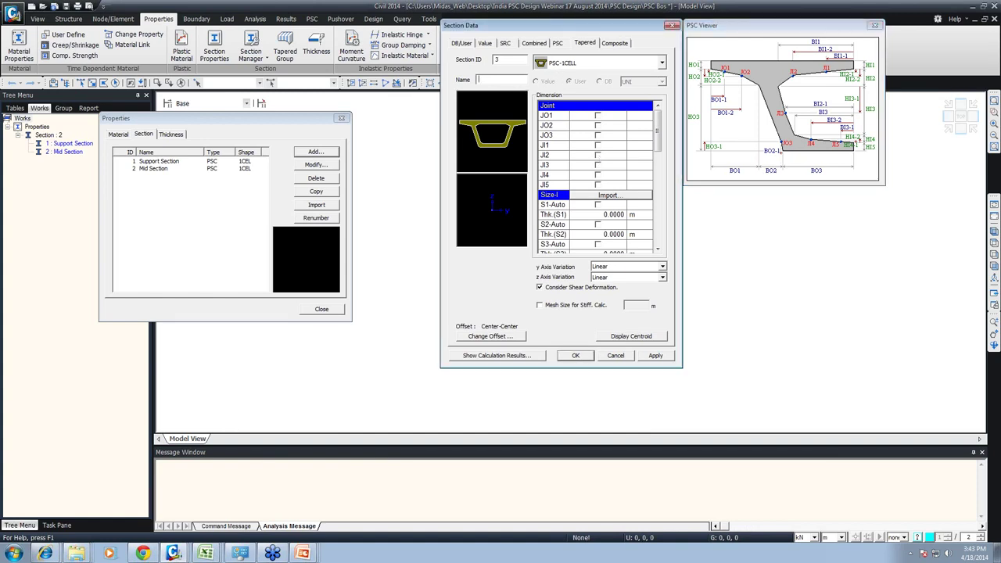
type("Support")
type("-<M")
key("BackSpace")
key("BackSpace")
type("M")
scroll(659, 139, "down", 5)
scroll(657, 133, "up", 5)
key("ctrl+2")
left_click_drag(705, 265, 714, 273, "shift")
left_click_drag(912, 211, 919, 221, "ctrl")
left_click_drag(710, 268, 913, 217, "shift")
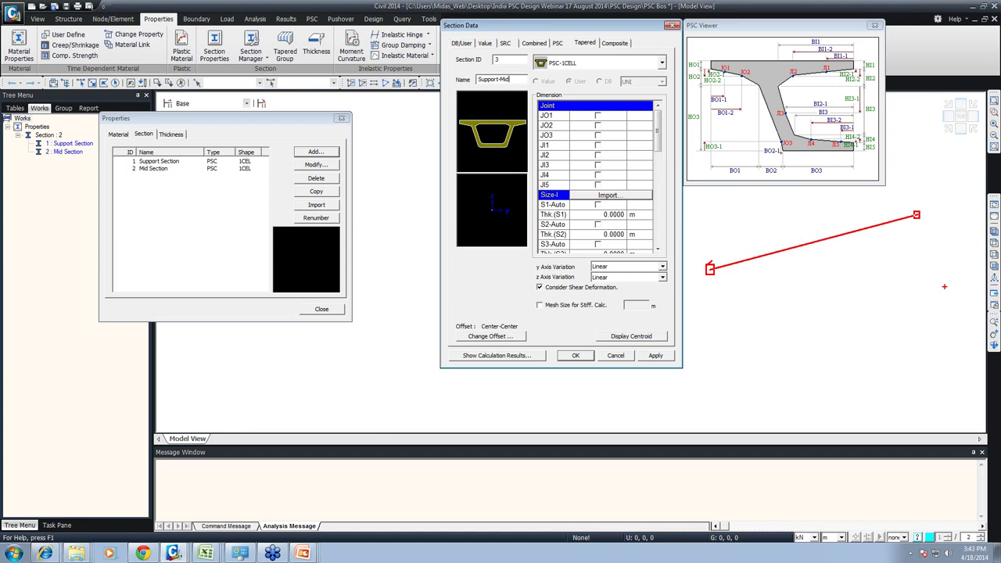
type("t1")
key("Escape")
type("t2")
key("Escape")
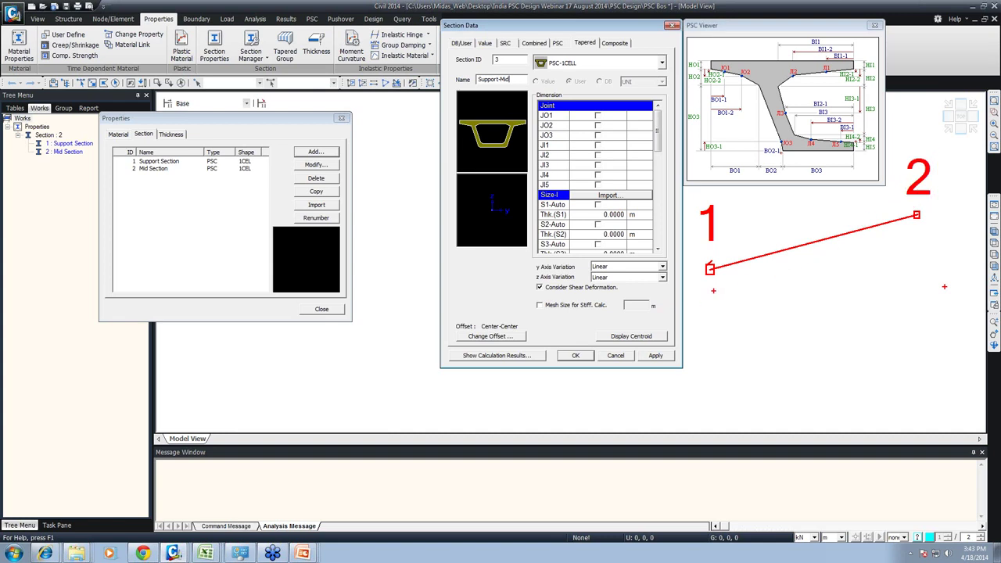
mouse_move(710, 292)
left_mouse_down()
mouse_move(925, 228)
mouse_move(918, 242)
left_mouse_up()
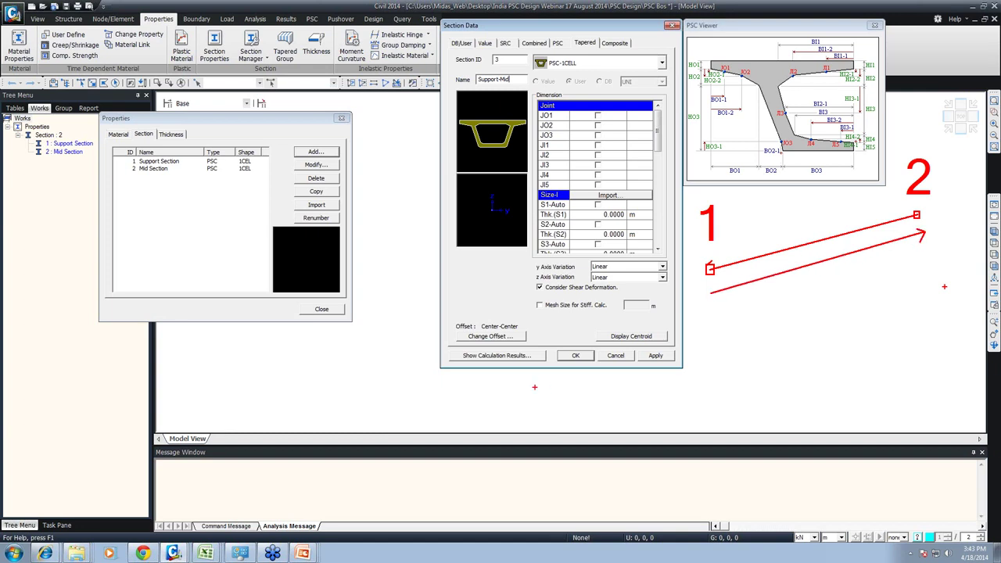
type("t-M")
type("i")
key("Escape")
type("t")
type("j")
key("Escape")
type("ts")
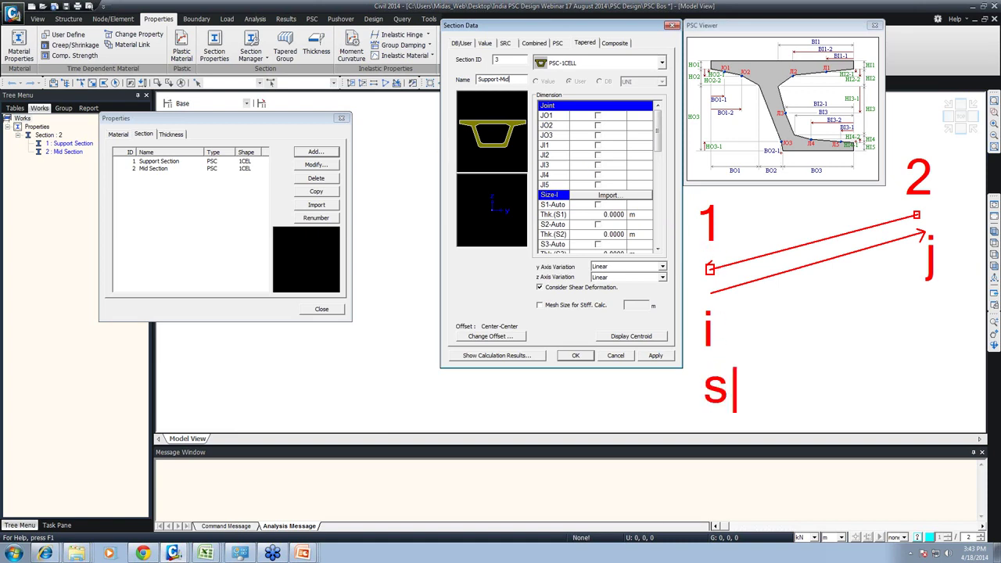
type("t")
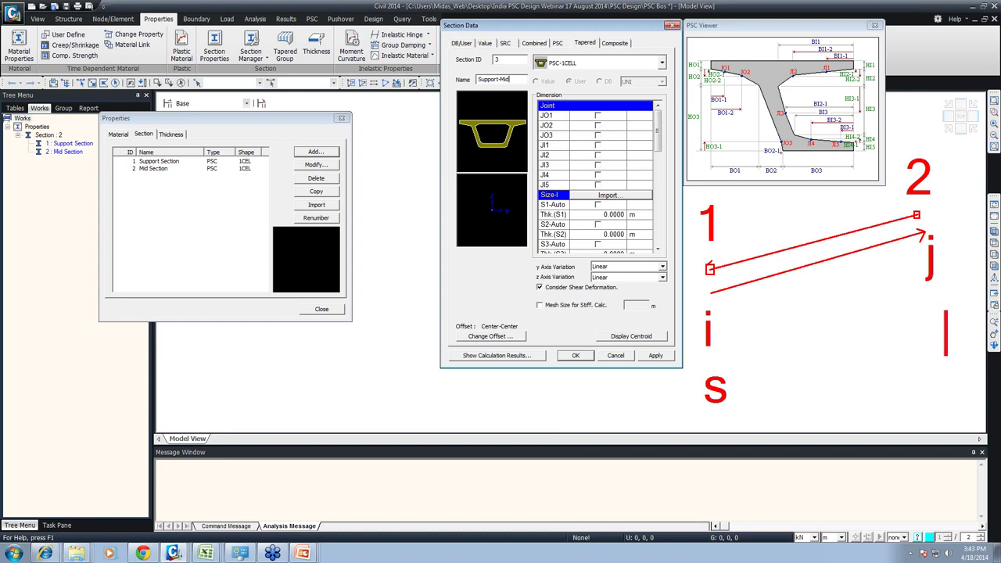
type("m")
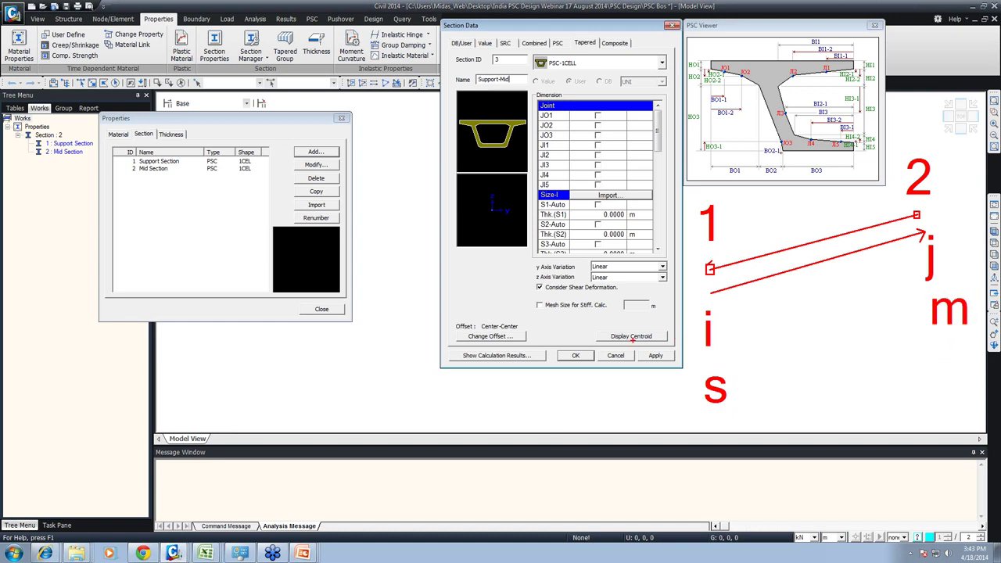
key("Escape")
Step: Import the Support Section as the tapered section's Size-I dimensions, including the joint, shear check and web thickness options
left_click(608, 195)
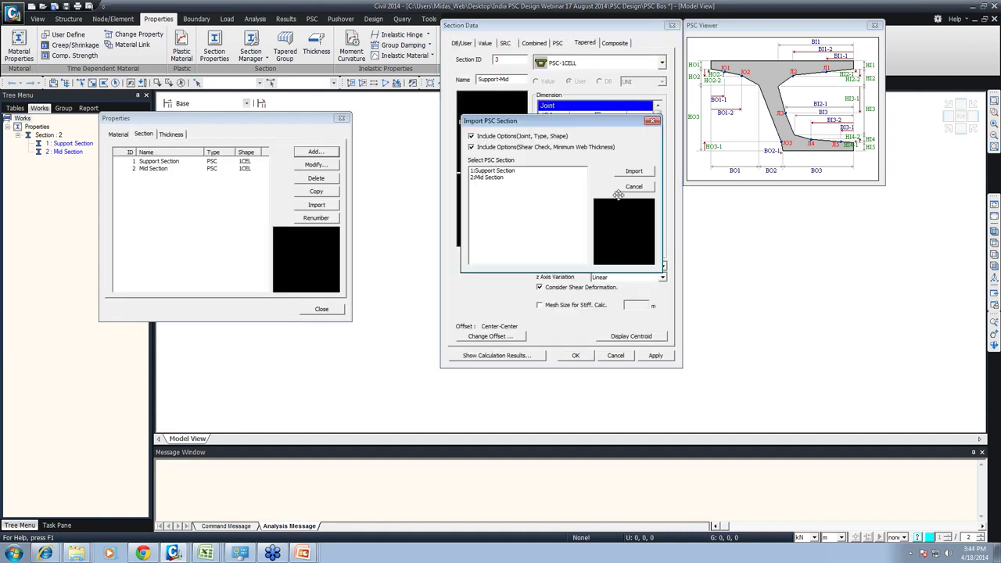
left_click(497, 171)
left_click(633, 170)
Step: Import the Mid Section as the tapered section's Size-J dimensions, including the shear check and web thickness options
left_click_drag(660, 147, 655, 204)
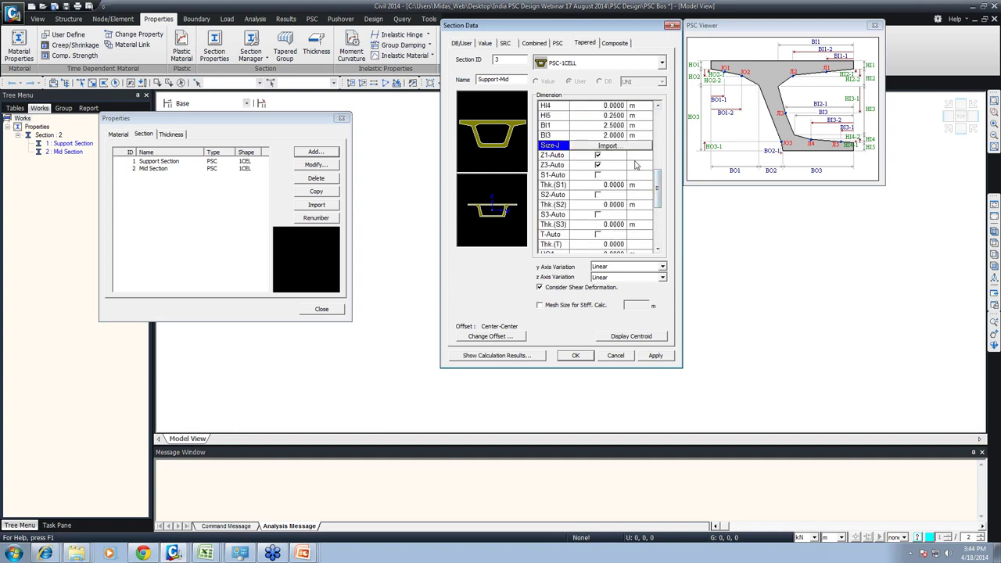
left_click(575, 146)
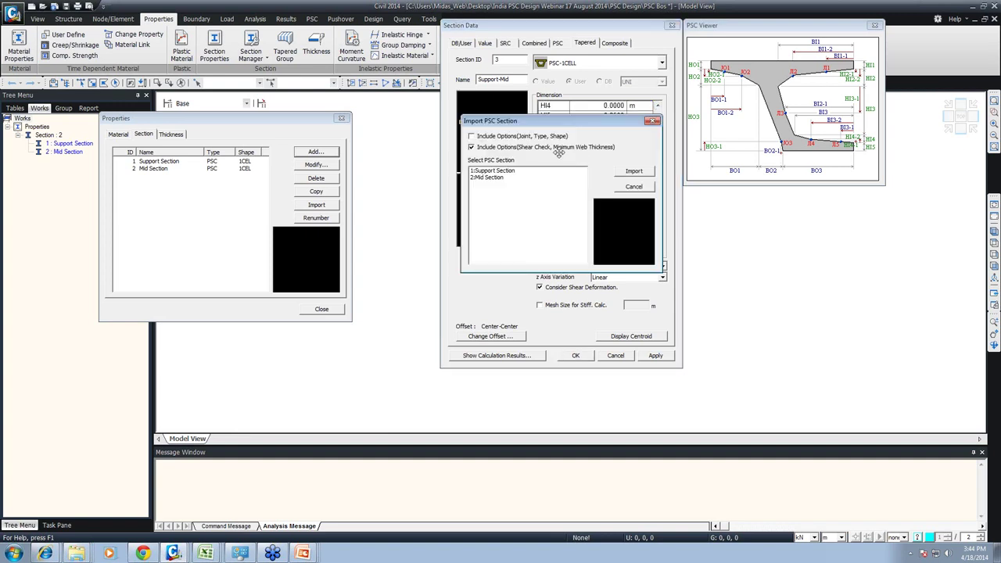
left_click(503, 179)
left_click(651, 170)
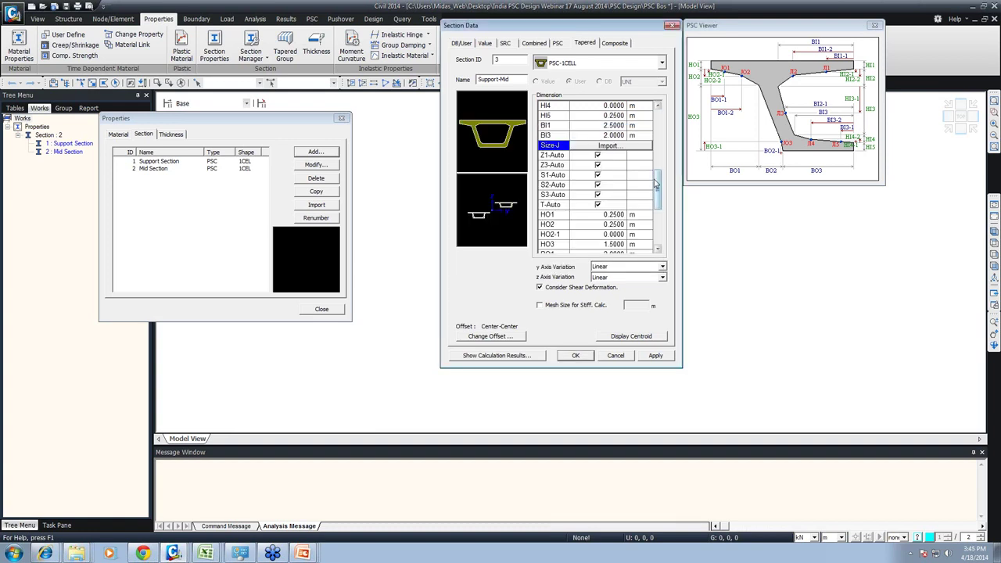
Step: Set the tapered section's z axis variation to Parabolic
left_click_drag(657, 186, 658, 225)
left_click(628, 276)
left_click(618, 296)
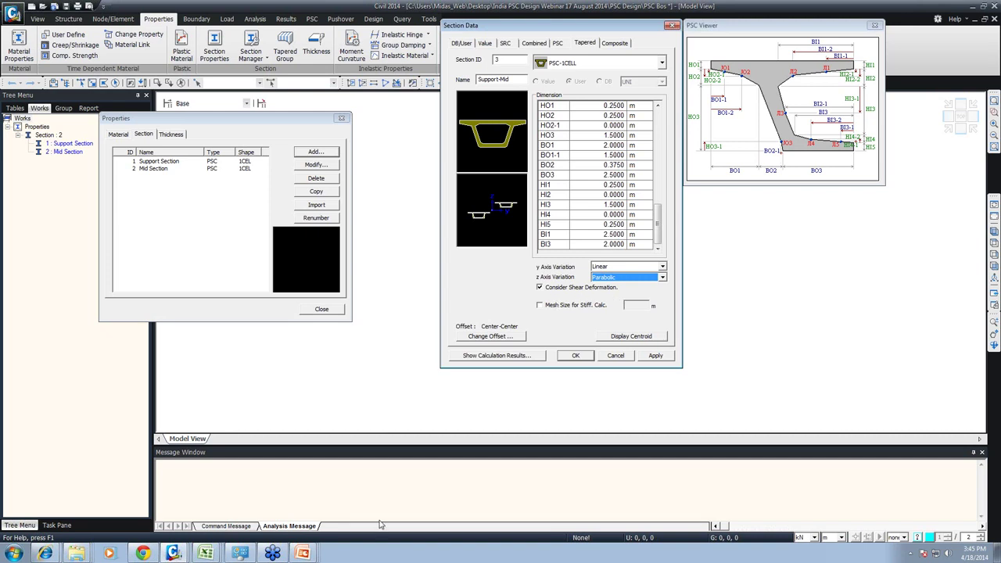
Step: Set the Support-Mid tapered section's offset to Center-Top, display its centroid and add the section
left_click(491, 336)
left_click(500, 172)
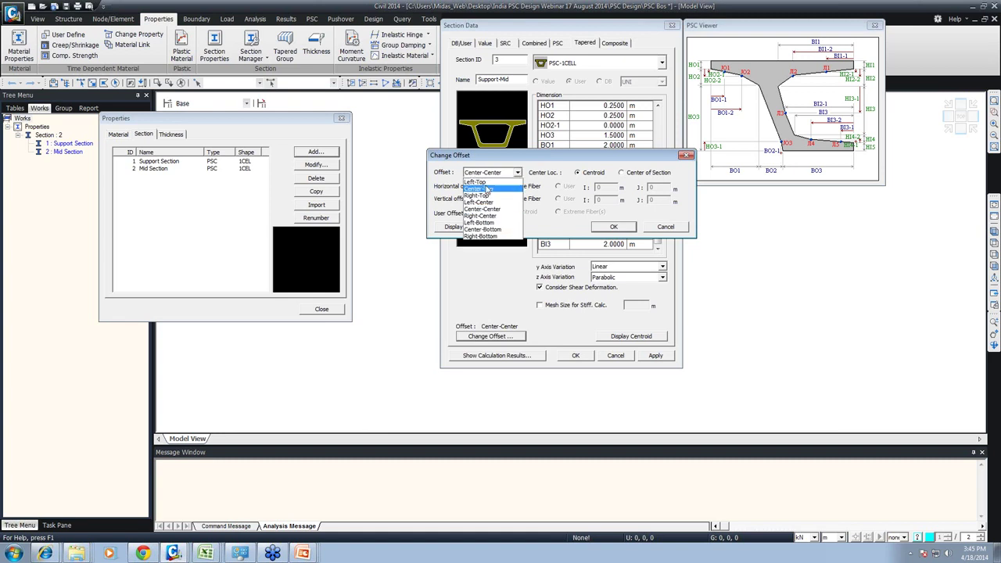
left_click(488, 190)
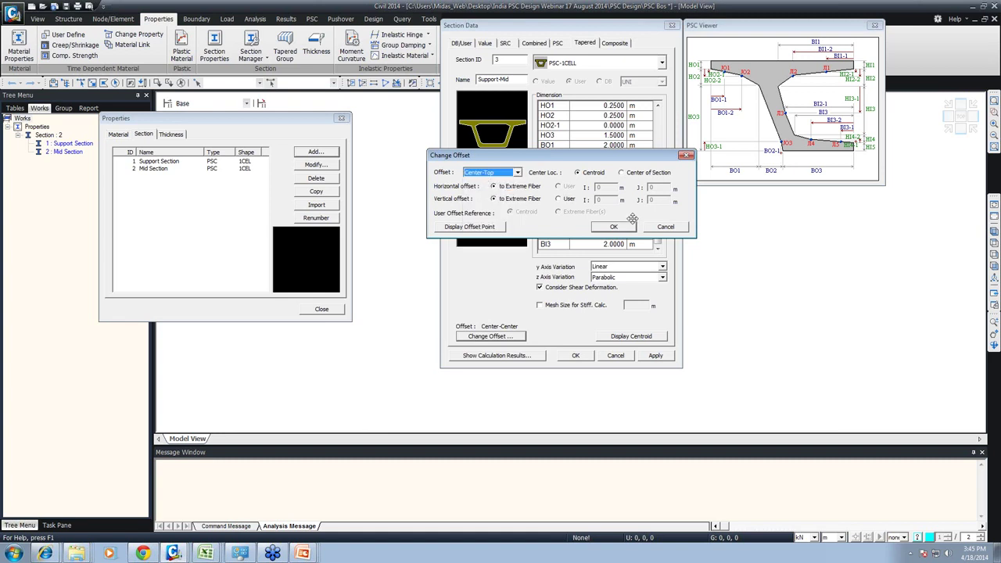
left_click(604, 228)
left_click(646, 339)
left_click(657, 358)
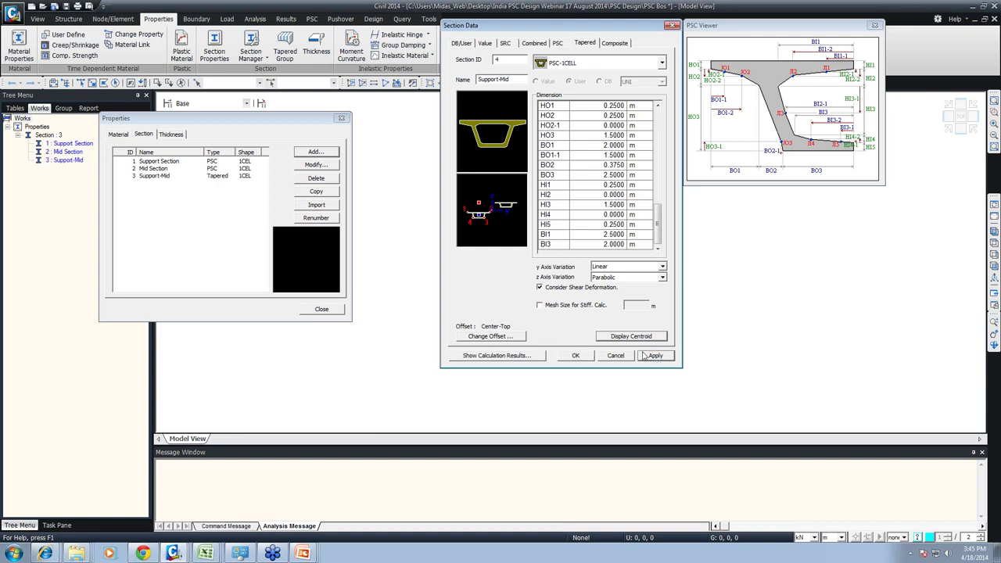
Step: Name the next tapered section Mid-Support
left_click_drag(477, 80, 540, 71)
key("BackSpace")
type("Mid-uppor")
Step: Import the Mid Section as the Size-I dimensions, including the joint, type, shape, shear check and minimum web thickness options
scroll(579, 187, "down", 3)
scroll(579, 185, "down", 3)
scroll(586, 189, "up", 5)
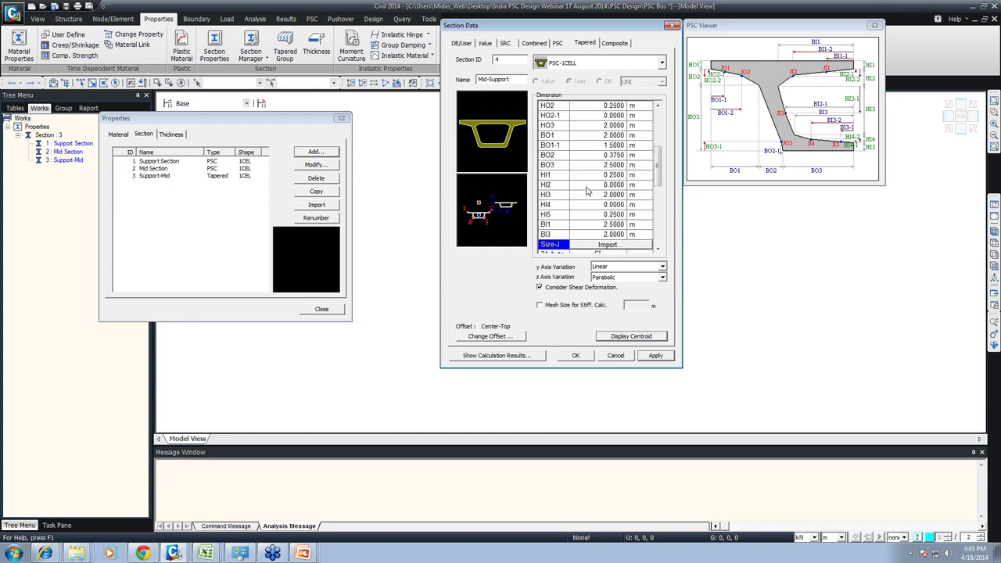
left_click(591, 192)
left_click(489, 177)
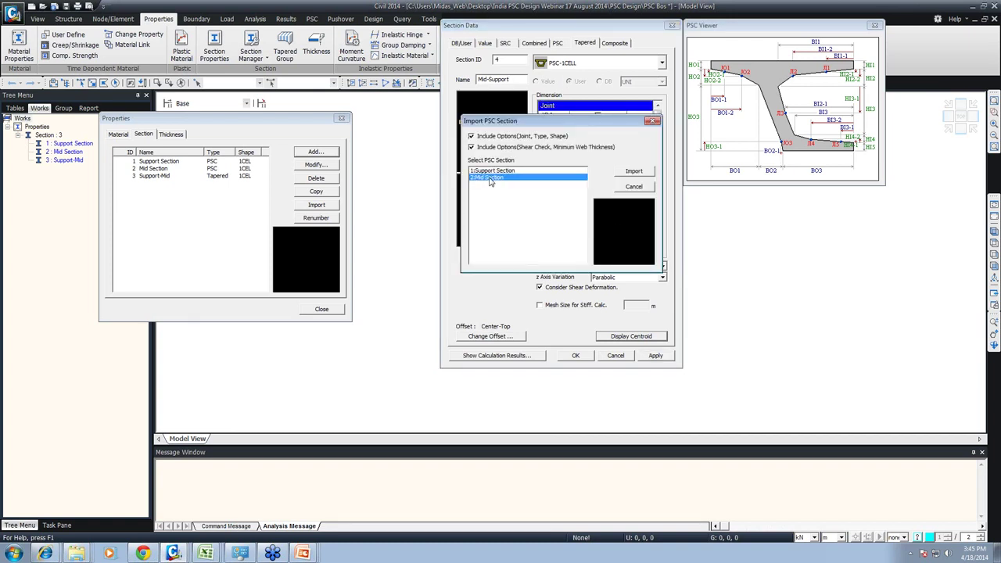
left_click(623, 173)
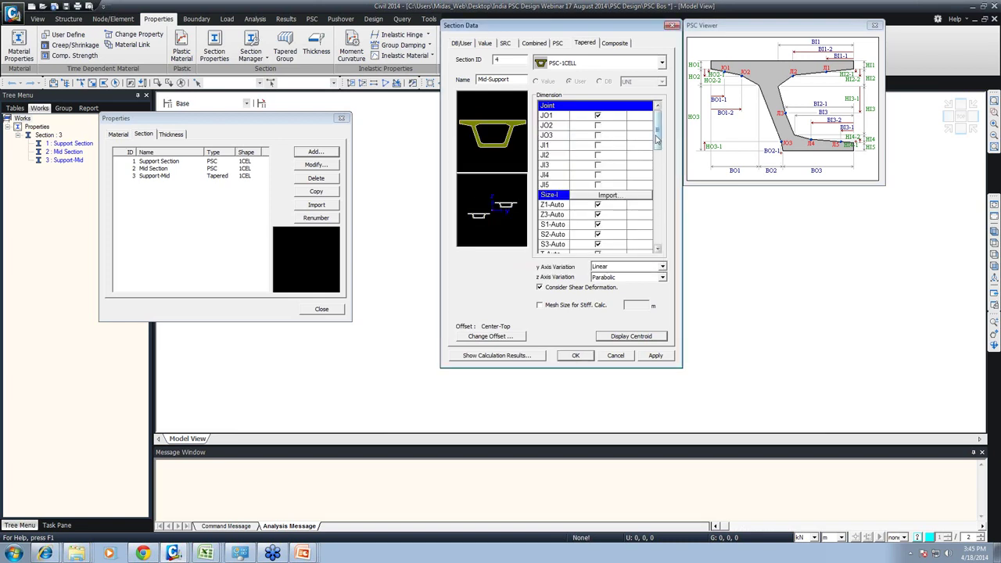
Step: Import the Support Section as the Size-J dimensions with shear check and minimum web thickness options, and add the Mid-Support section
scroll(659, 194, "down", 3)
left_click(614, 141)
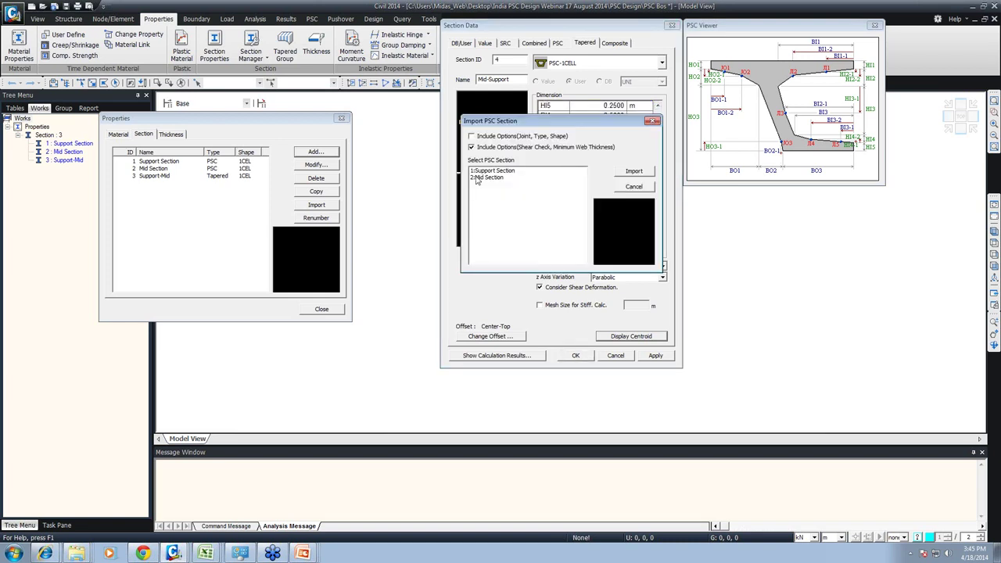
left_click(512, 171)
left_click(630, 172)
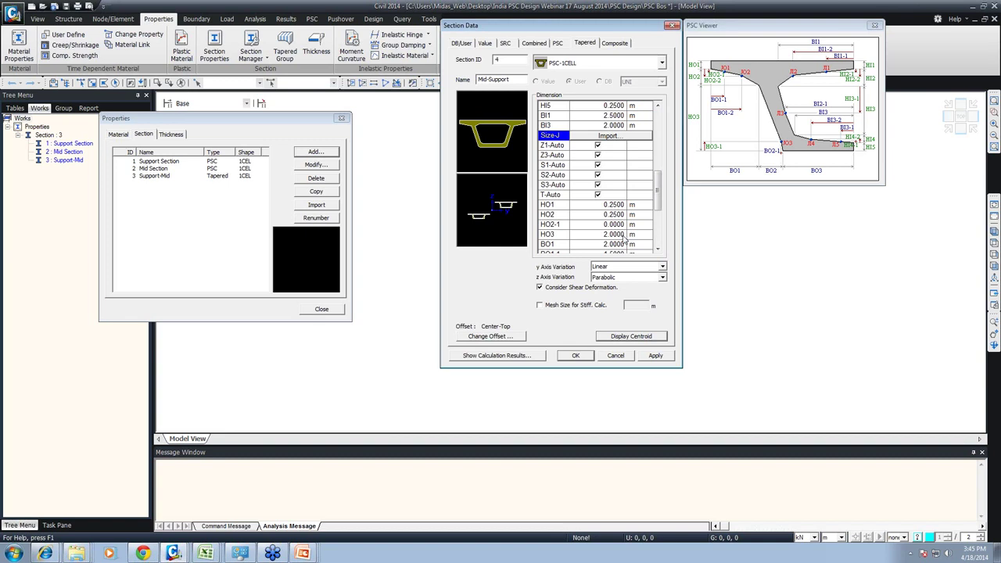
left_click(654, 356)
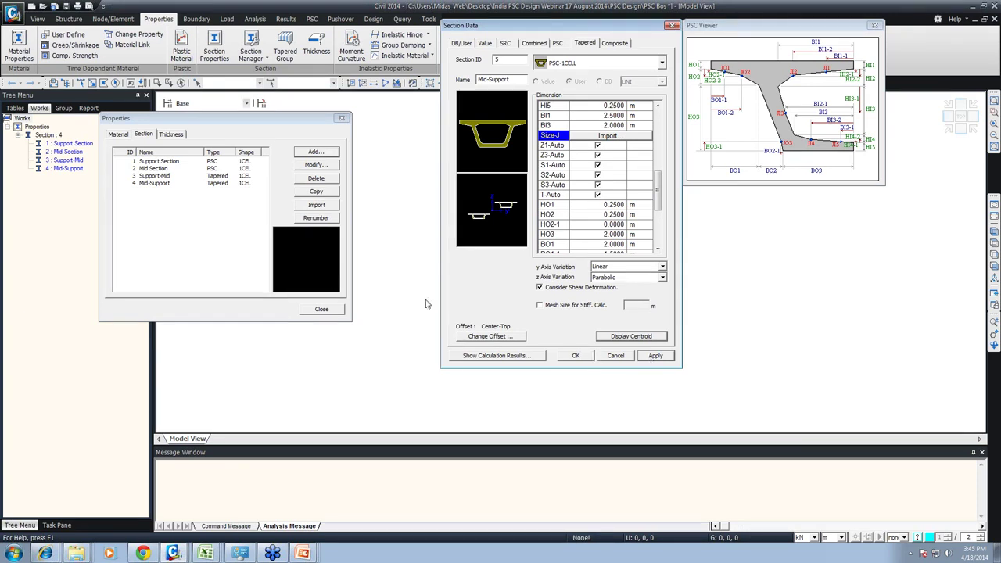
left_click(615, 356)
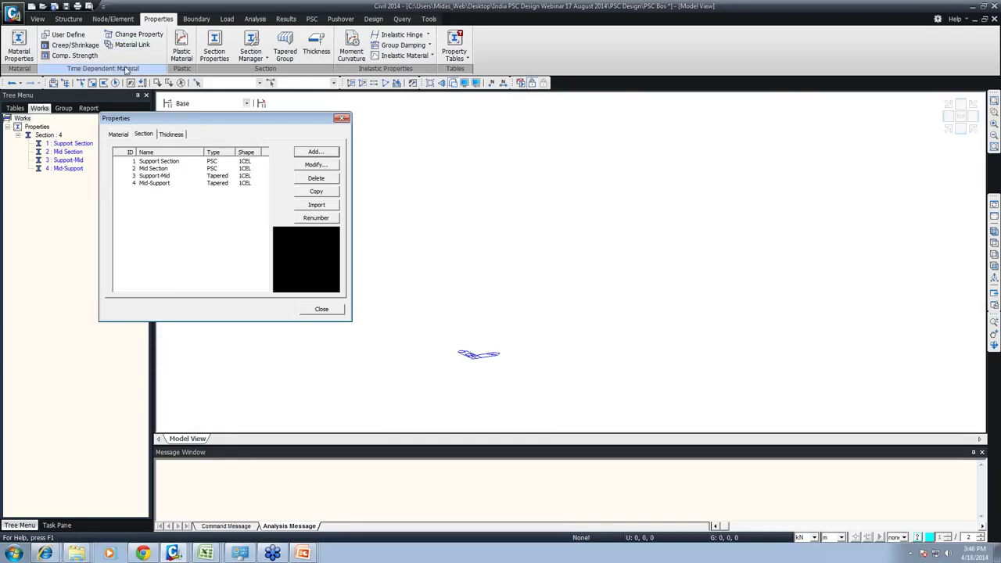
Step: Start defining a new material and show the available types of design
left_click(117, 134)
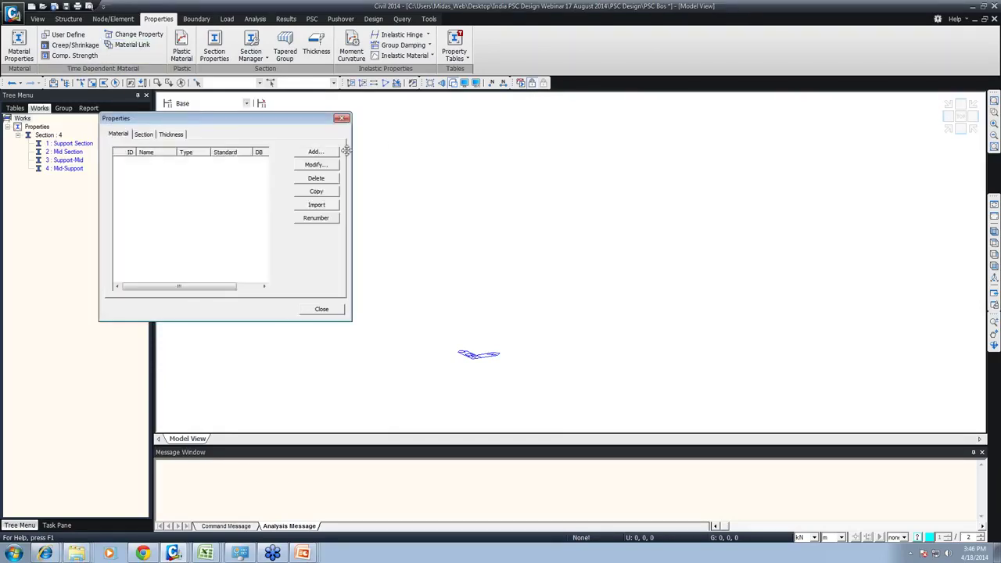
left_click(315, 152)
left_click(452, 62)
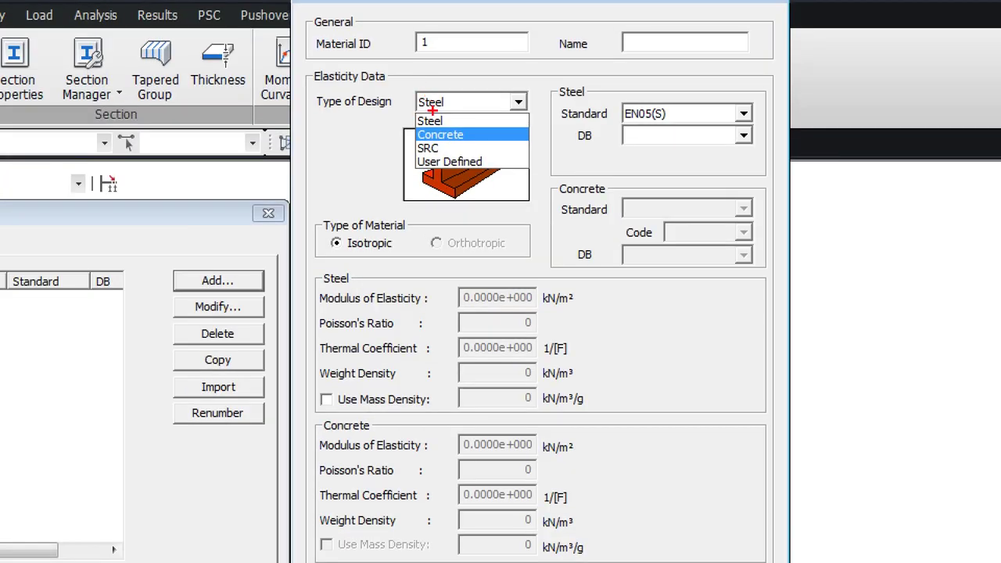
left_click_drag(395, 114, 541, 128)
mouse_move(397, 123)
left_mouse_down()
mouse_move(562, 144)
mouse_move(552, 140)
left_mouse_up()
left_click_drag(395, 136, 561, 157)
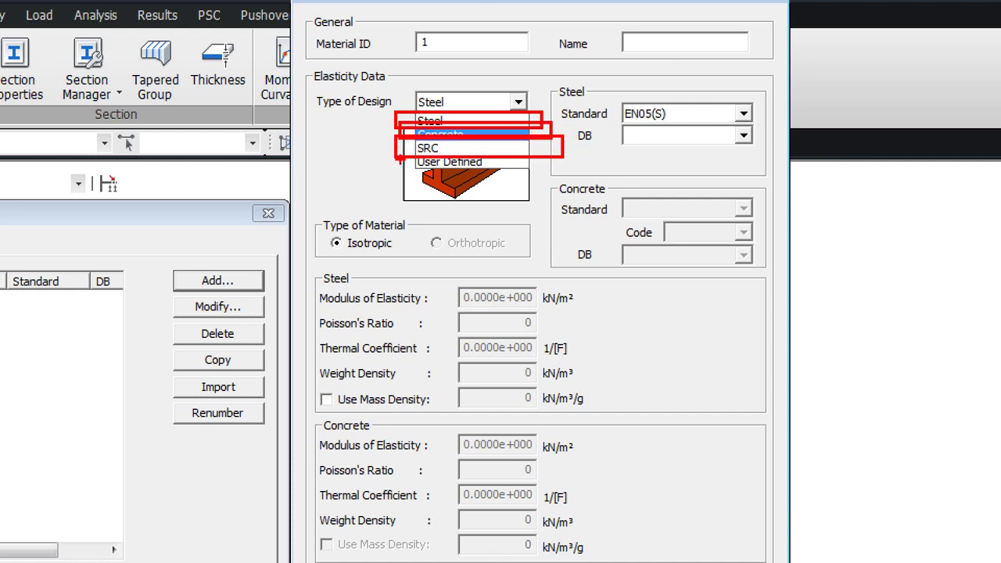
left_click_drag(399, 160, 578, 182)
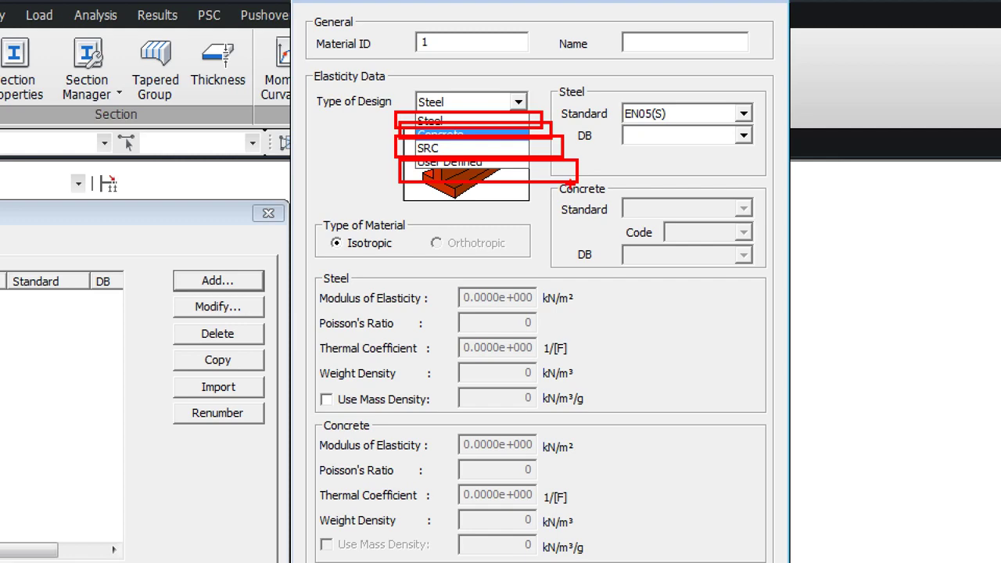
key("Escape")
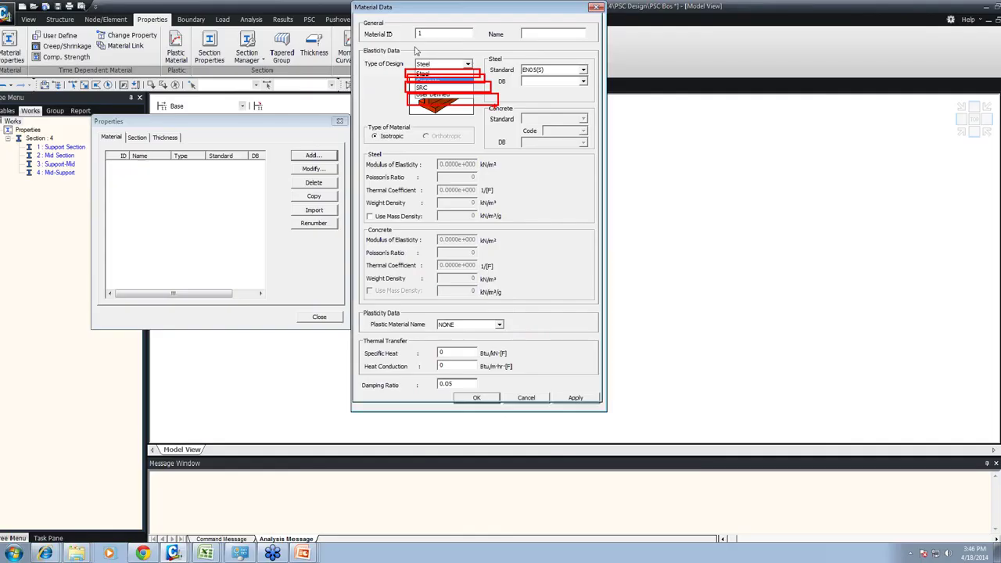
Step: Set the new material's type of design to Concrete and its concrete standard to IS(RC)
left_click(432, 62)
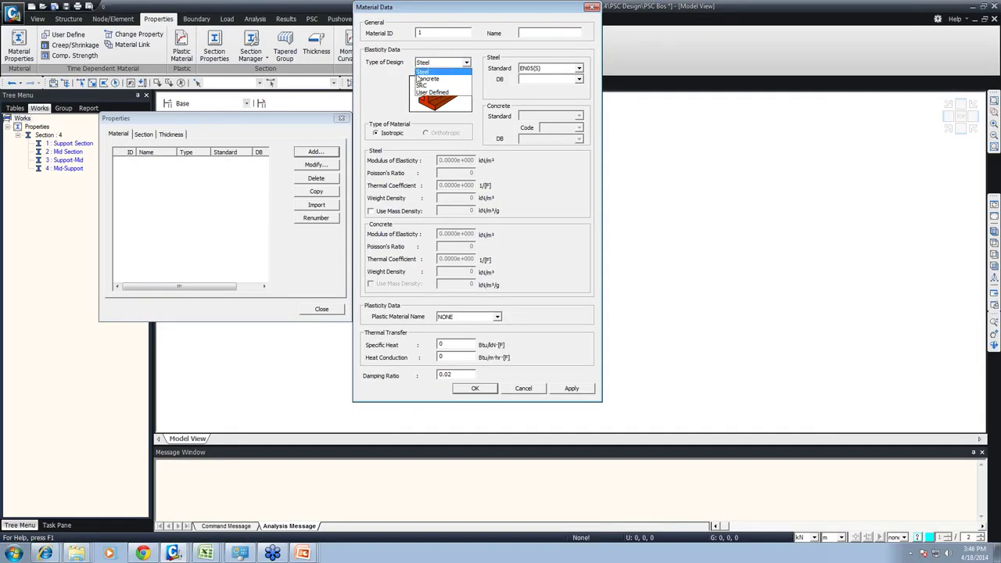
left_click(423, 78)
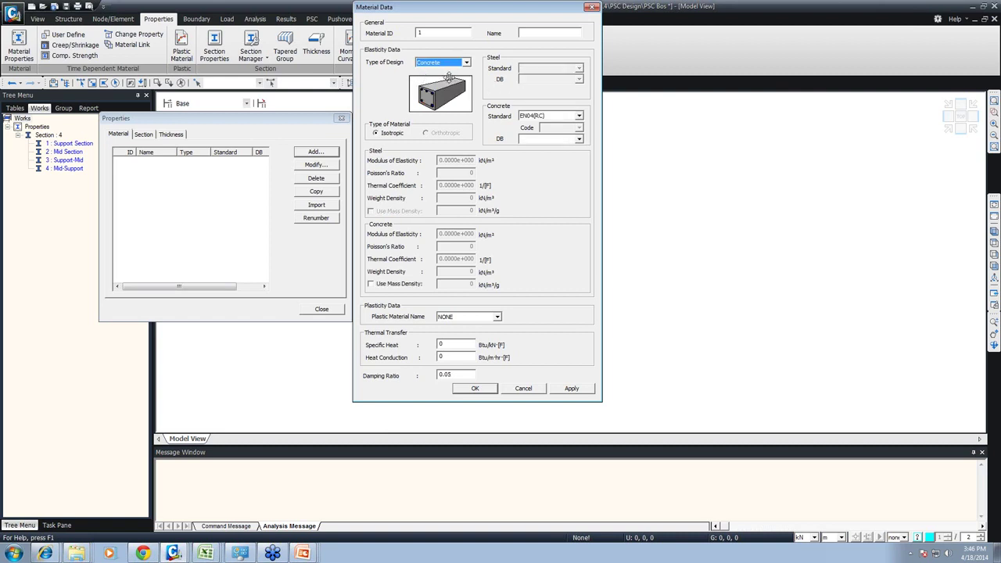
left_click(528, 117)
left_click(527, 279)
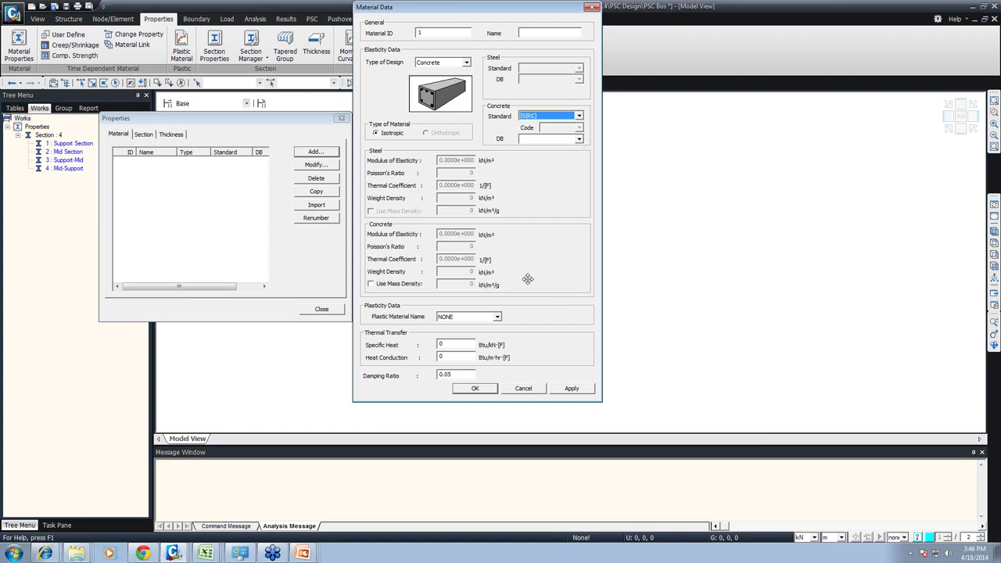
left_click(539, 117)
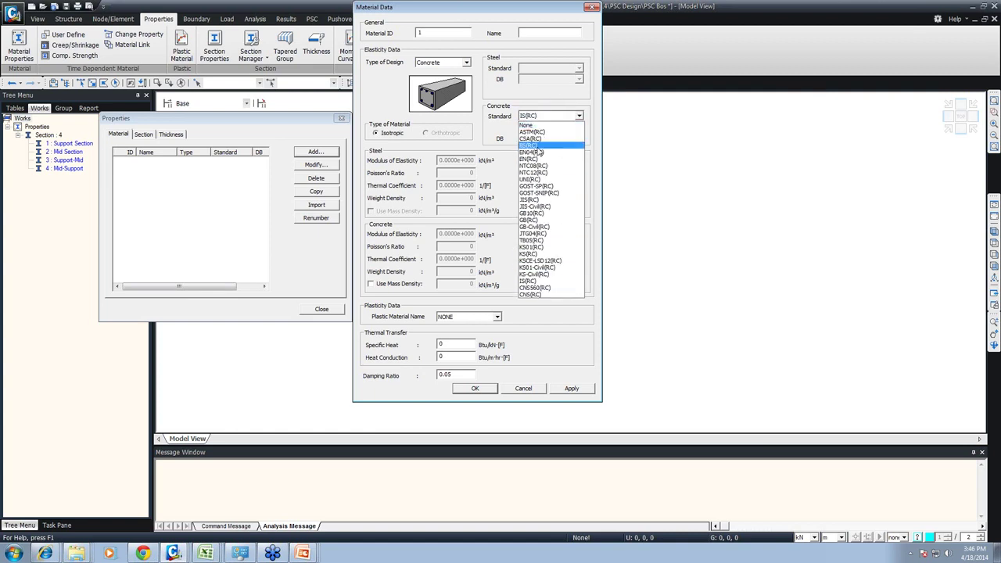
left_click(528, 280)
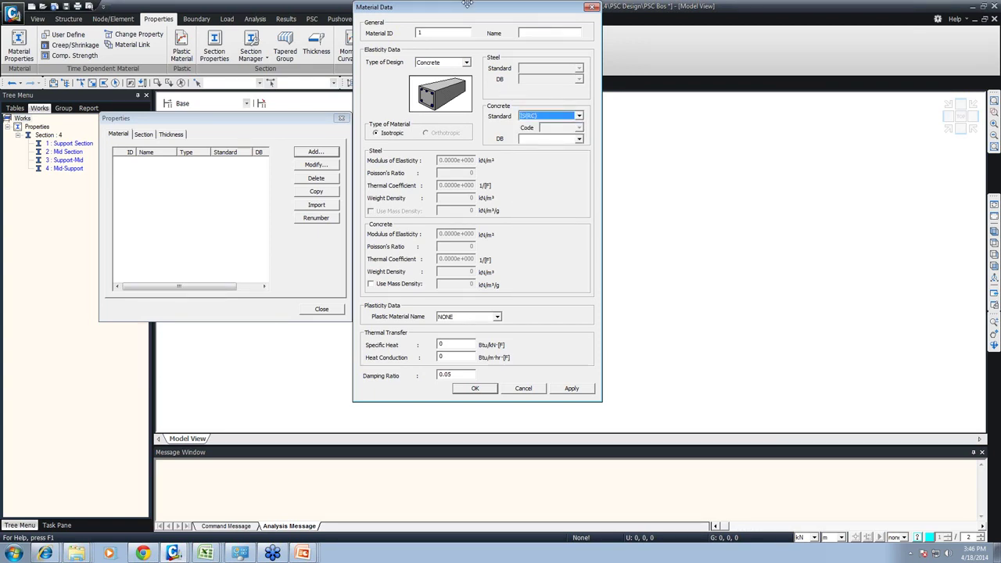
Step: Choose grade M40 from the concrete database for the new material
left_click(578, 138)
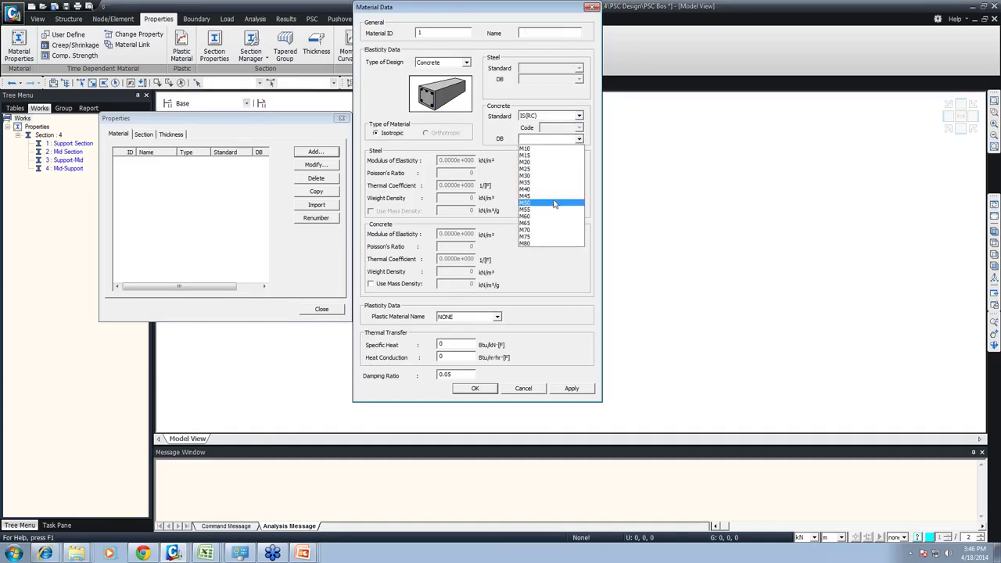
left_click(530, 189)
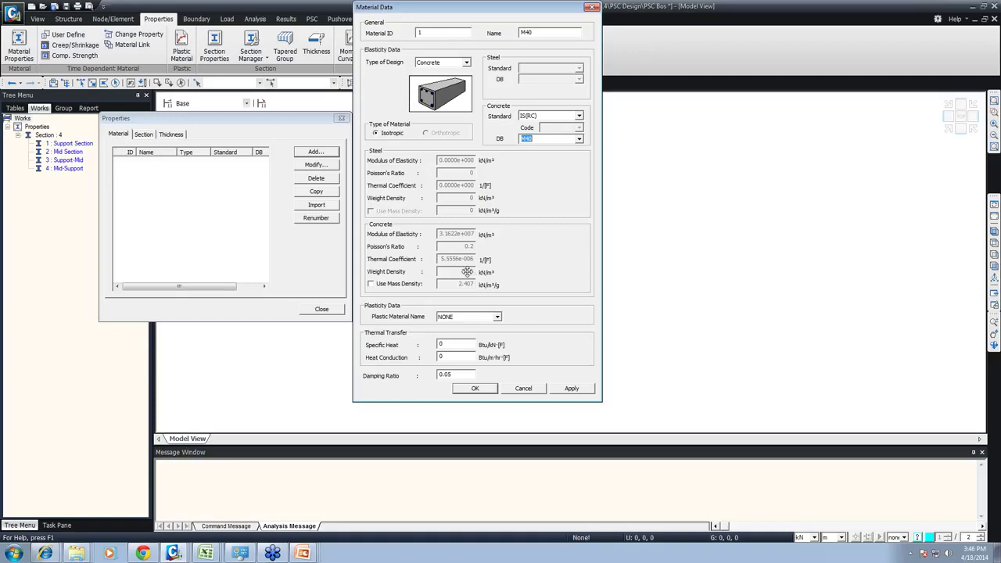
left_click(550, 138)
left_click_drag(522, 180, 522, 184)
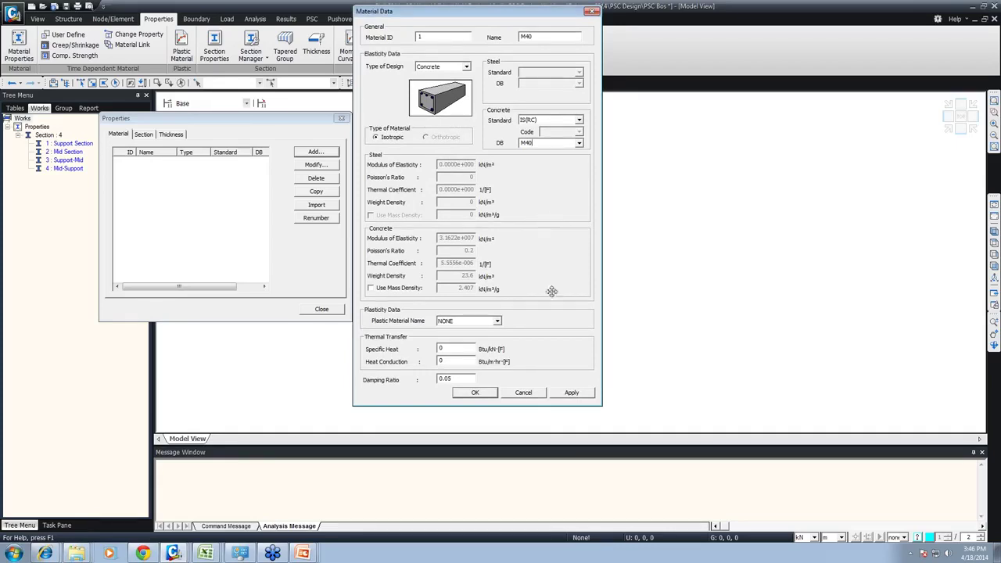
Step: Set the M40 material's concrete standard to None and its weight density to 25 kN/m³
left_click(578, 121)
left_click(542, 128)
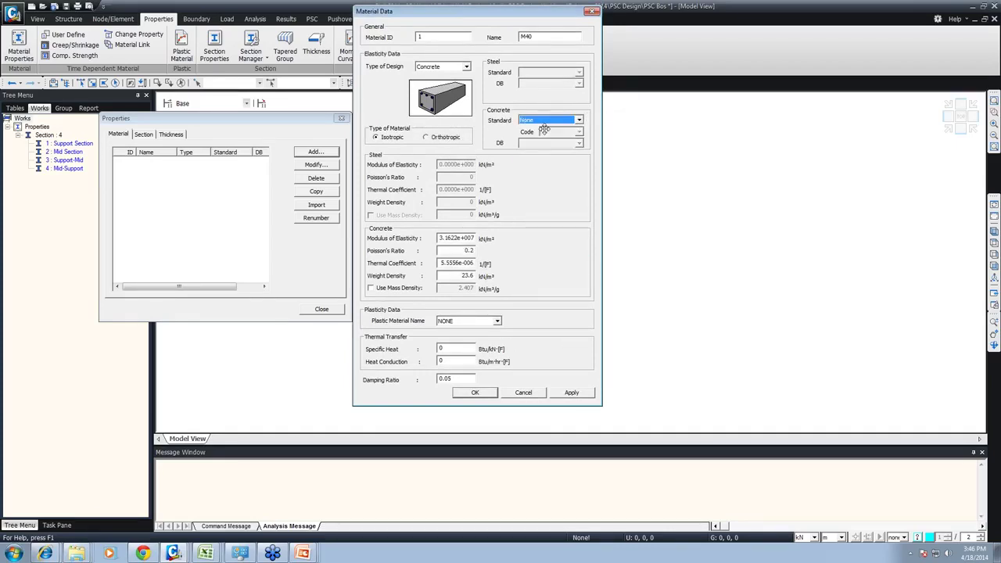
left_click_drag(460, 275, 499, 275)
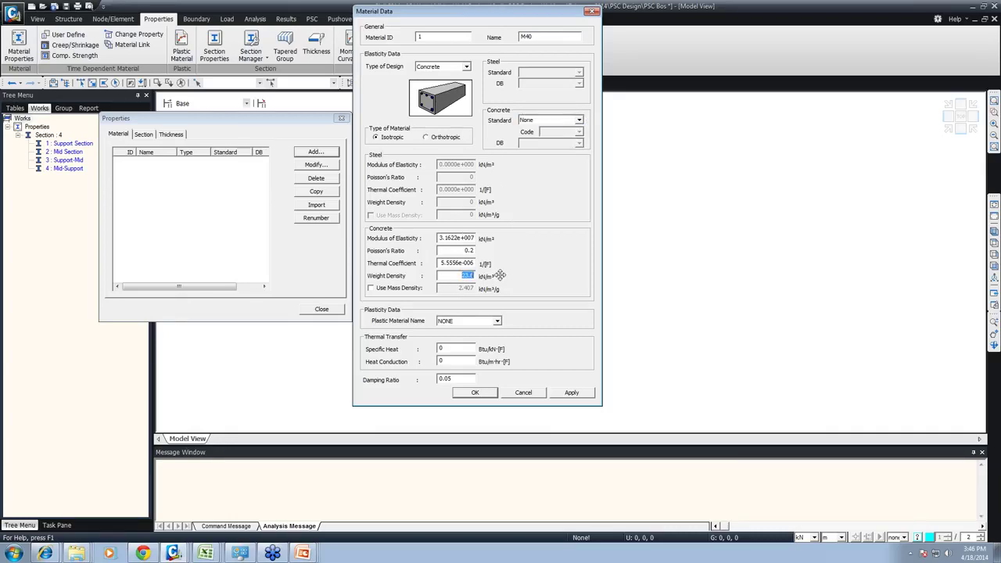
type("25")
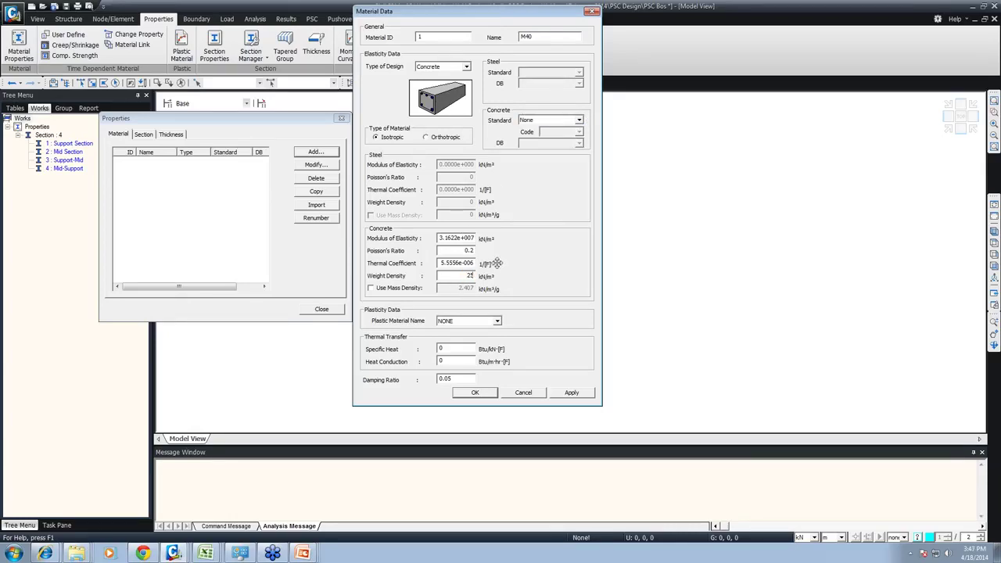
left_click(553, 119)
left_click(552, 127)
Step: Name the material Girder, save it and close the Properties dialog
double_click(525, 37)
type("Girder")
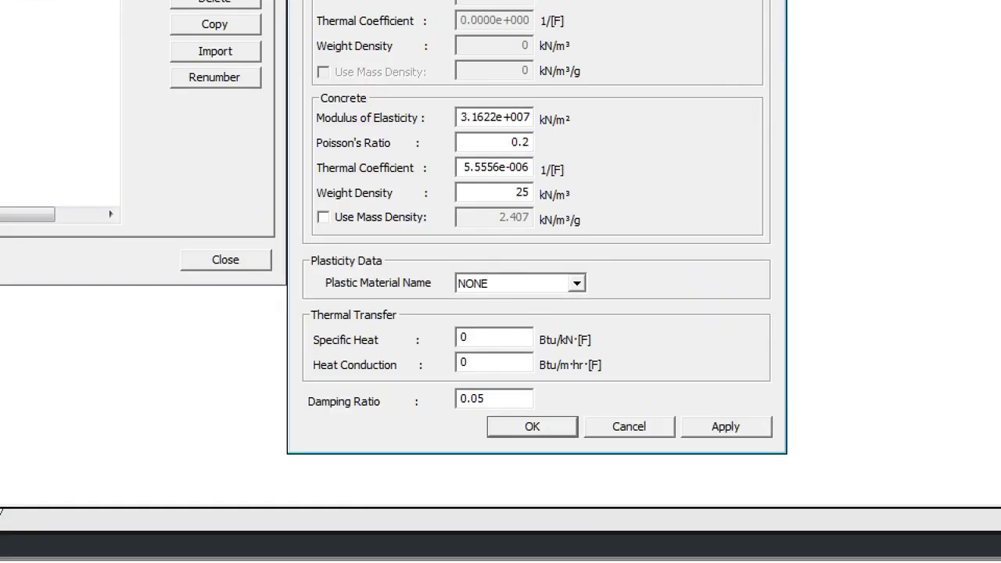
left_click(363, 315)
left_click_drag(353, 286, 554, 313, "ctrl")
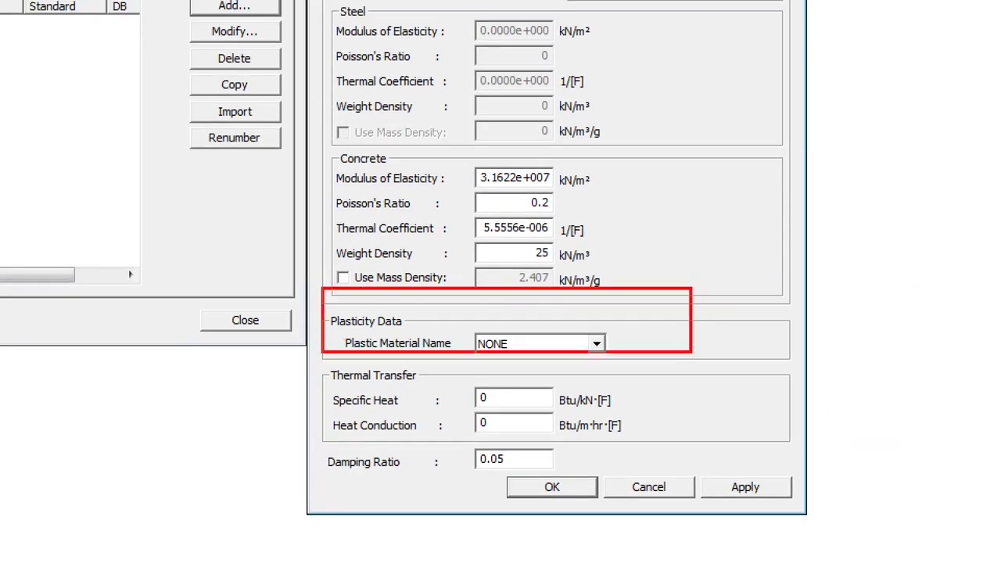
left_click_drag(688, 336, 699, 372, "ctrl")
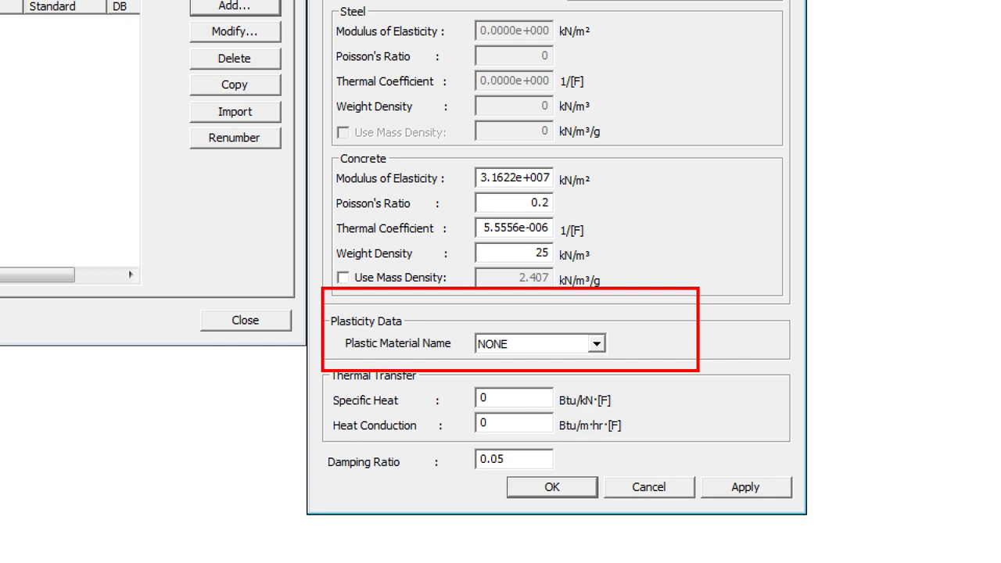
mouse_move(290, 428)
left_mouse_down()
mouse_move(420, 458)
mouse_move(699, 493)
mouse_move(659, 485)
left_mouse_up()
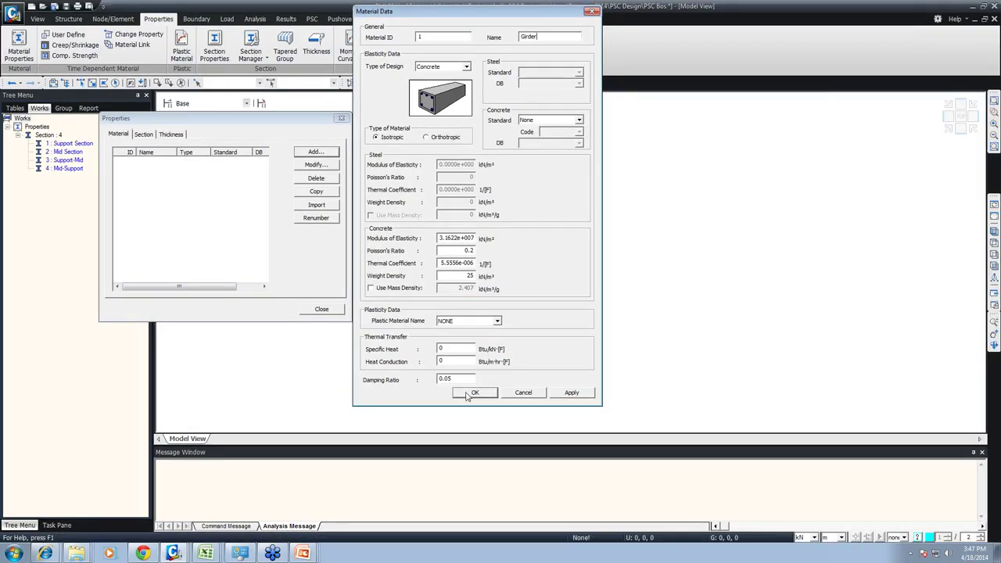
left_click(521, 448)
left_click(317, 309)
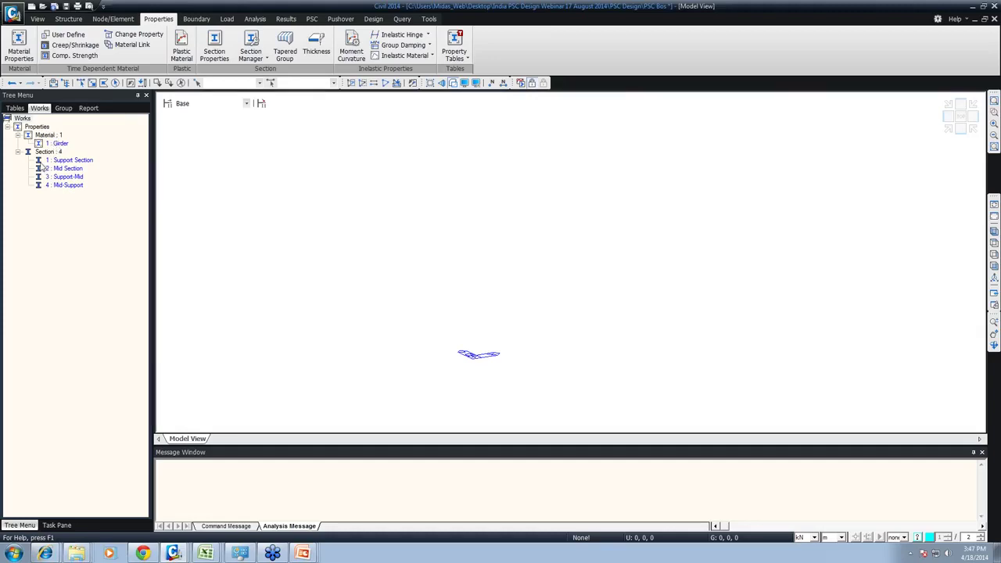
left_click_drag(11, 124, 110, 147)
left_click_drag(13, 148, 114, 199)
Step: Create a node at 0, 0, 0 and copy it 30 times at distances of 1, 0, 0 m
right_click(300, 152)
mouse_move(332, 159)
left_click(476, 160)
key("Tab")
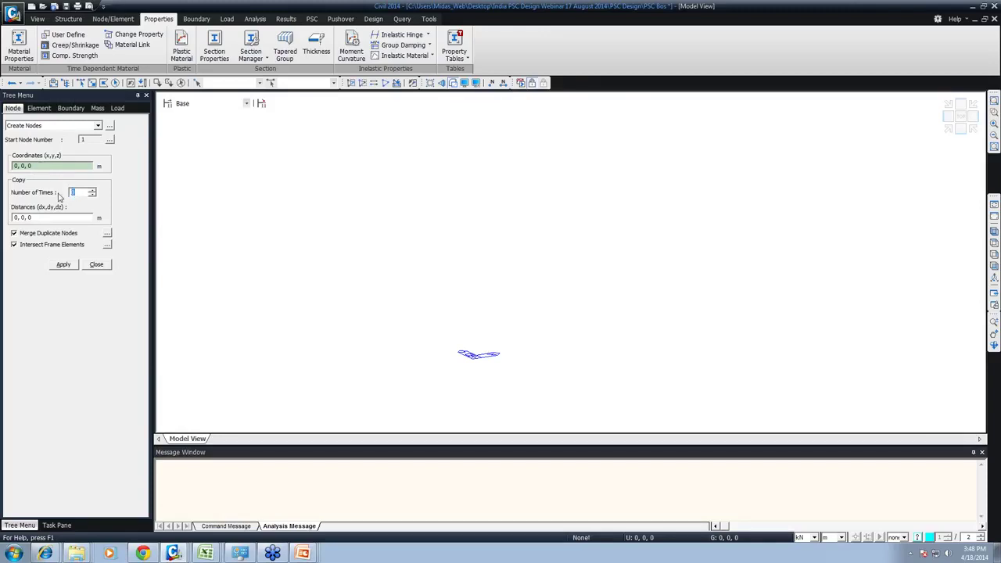
type("30")
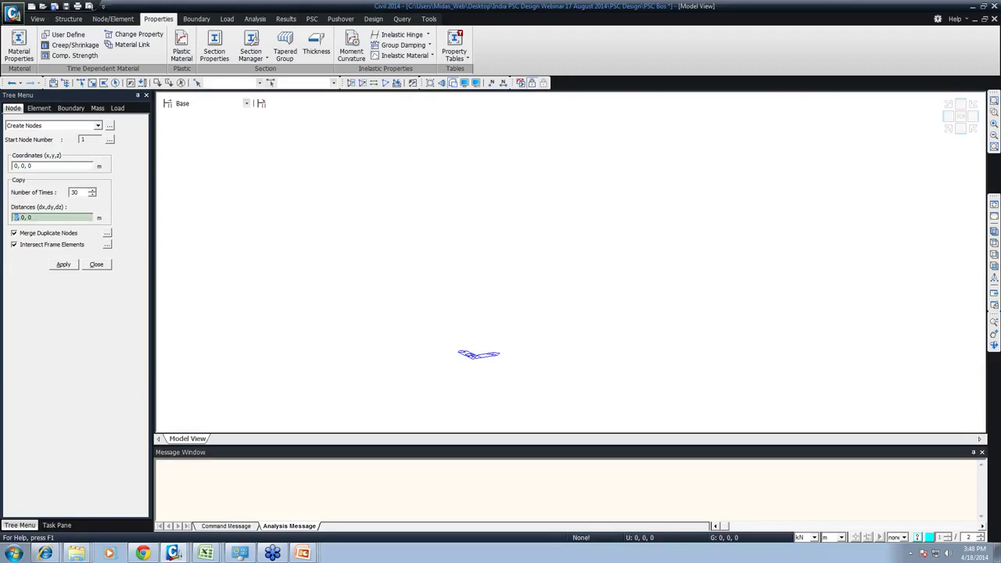
type("1")
key("Return")
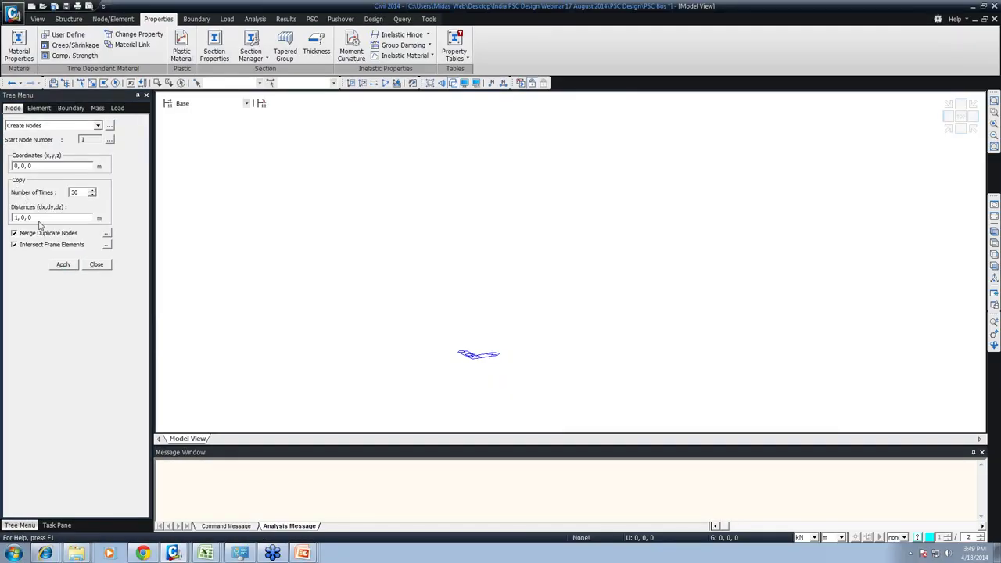
left_click(93, 330)
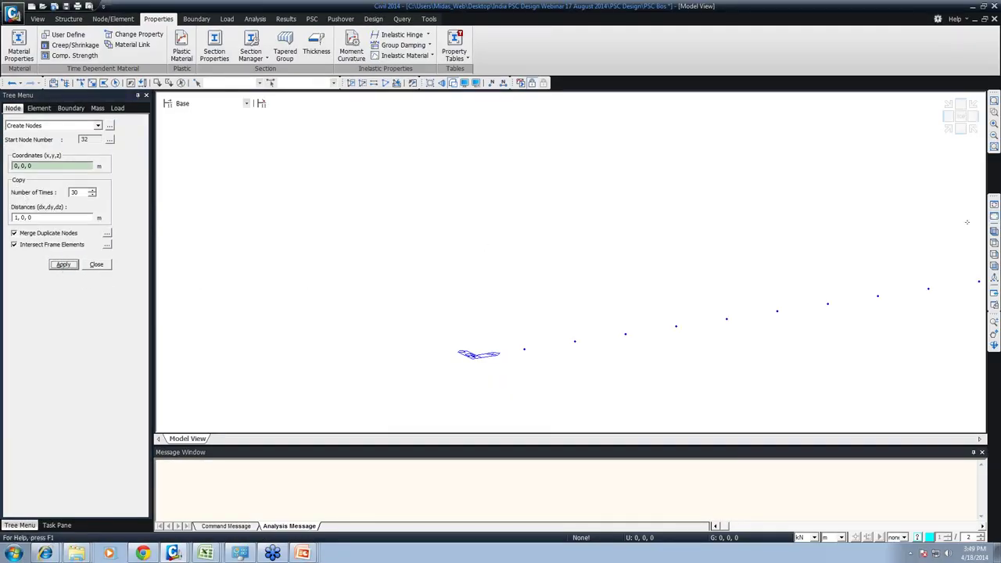
left_click(994, 231)
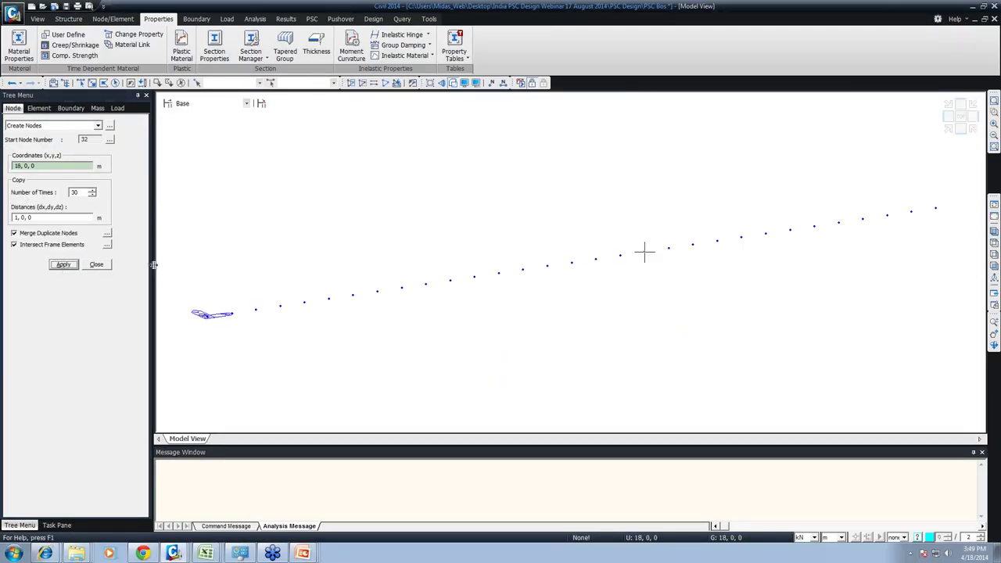
left_click(103, 265)
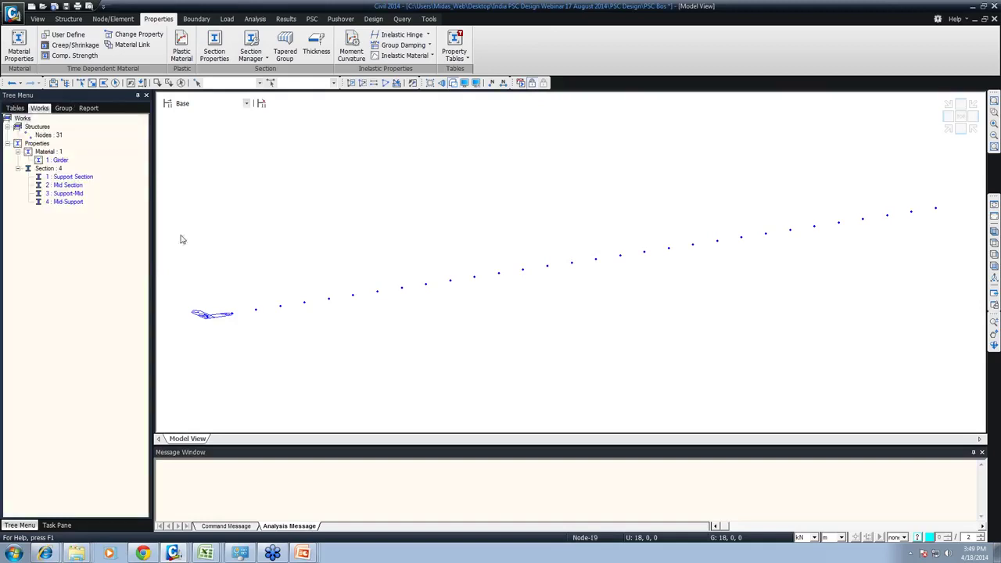
Step: Create general beam elements from the first node to the last node, using the Girder material and Support Section
right_click(238, 149)
mouse_move(328, 167)
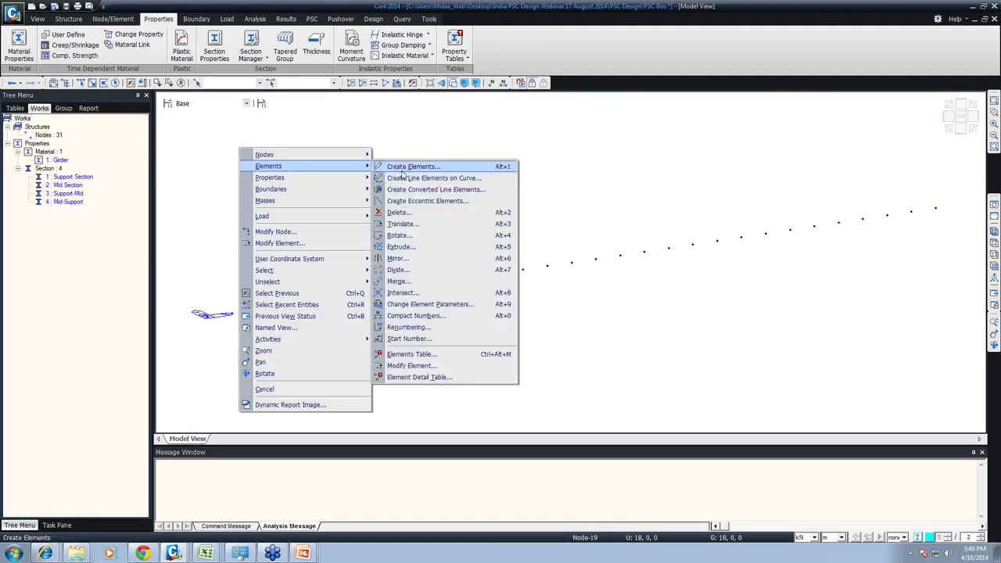
left_click(406, 166)
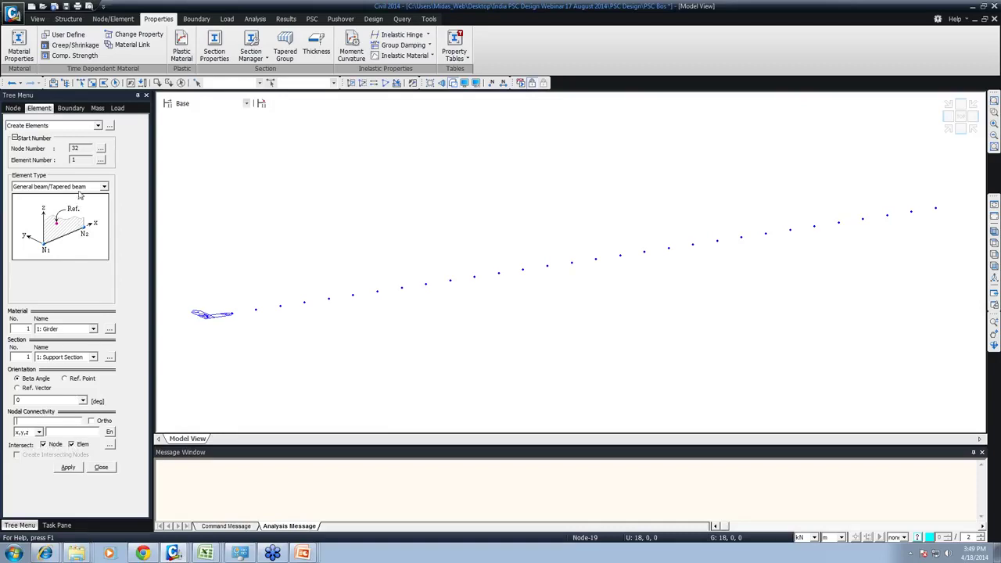
left_click(66, 420)
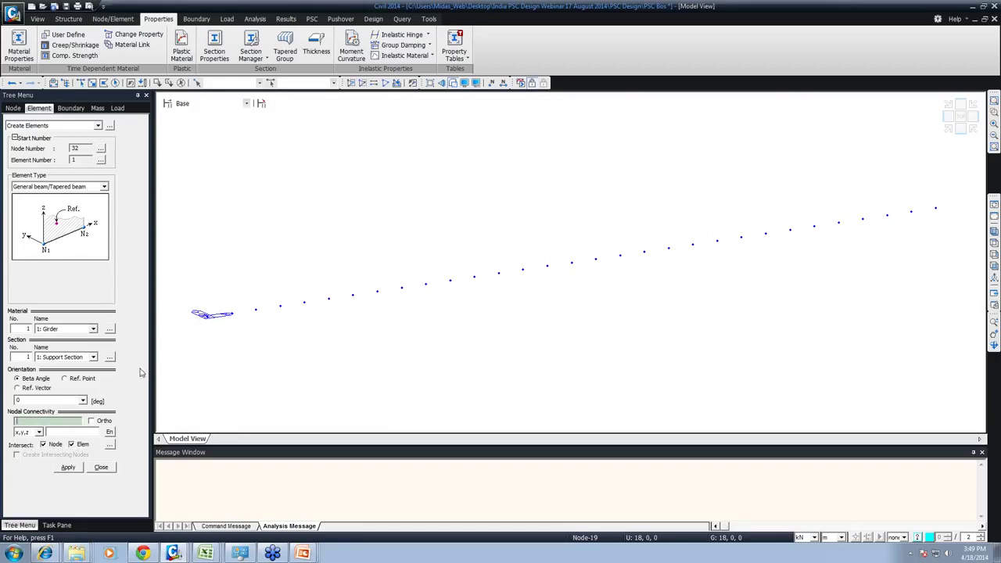
left_click(207, 314)
left_click(934, 209)
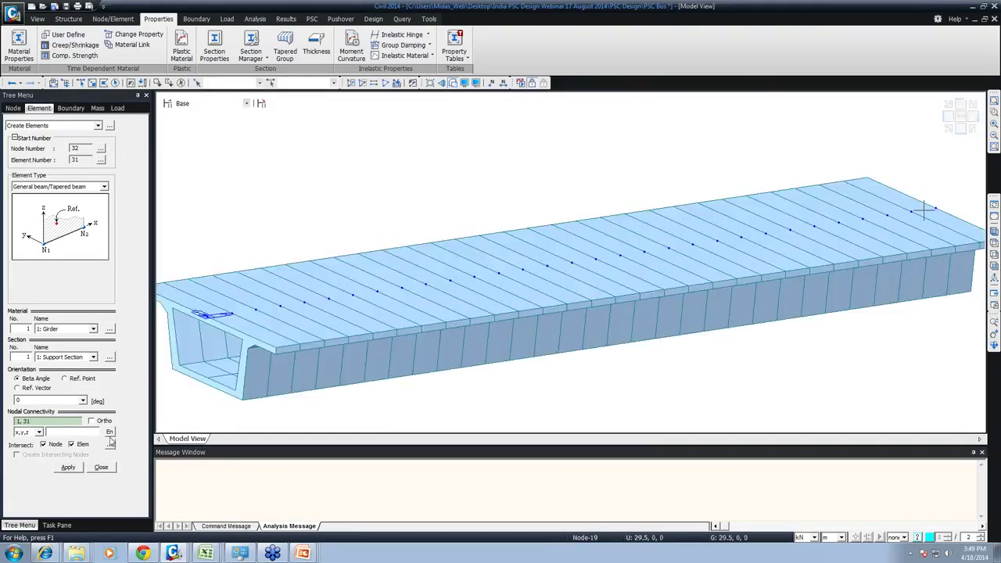
left_click(107, 469)
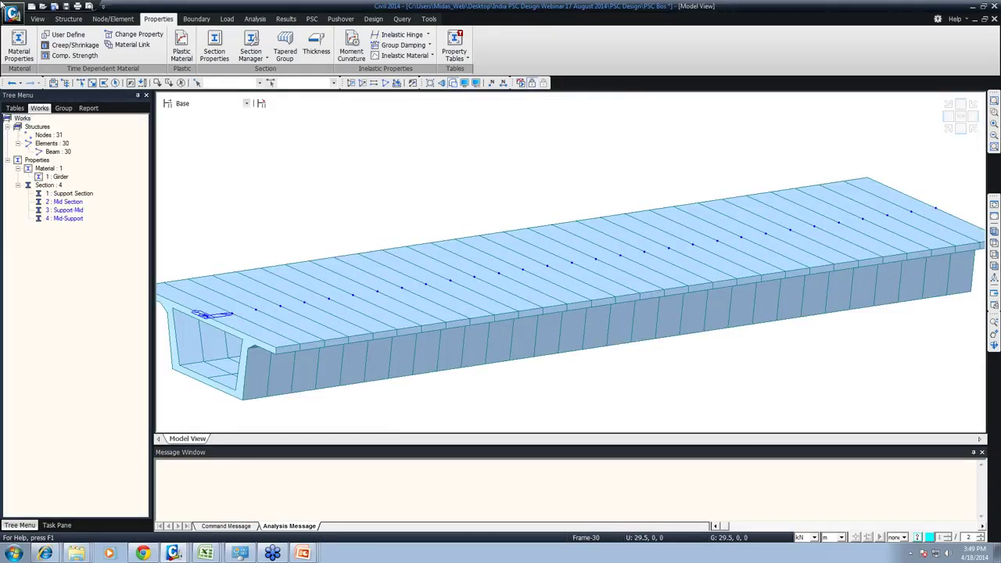
left_click(994, 232)
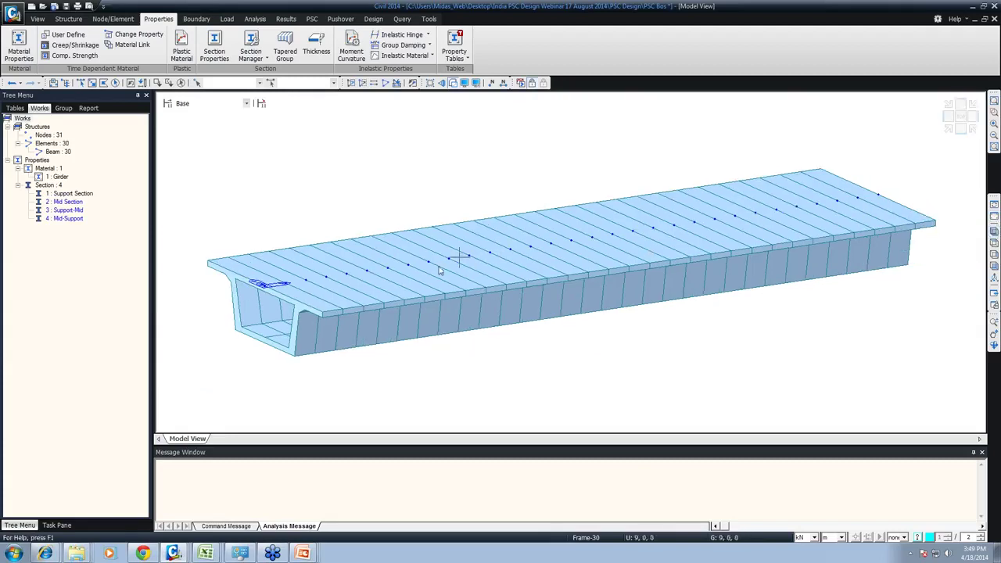
Step: Highlight the elements that use the Support Section, and clear the selection
mouse_move(788, 209)
left_click_drag(21, 185, 194, 219)
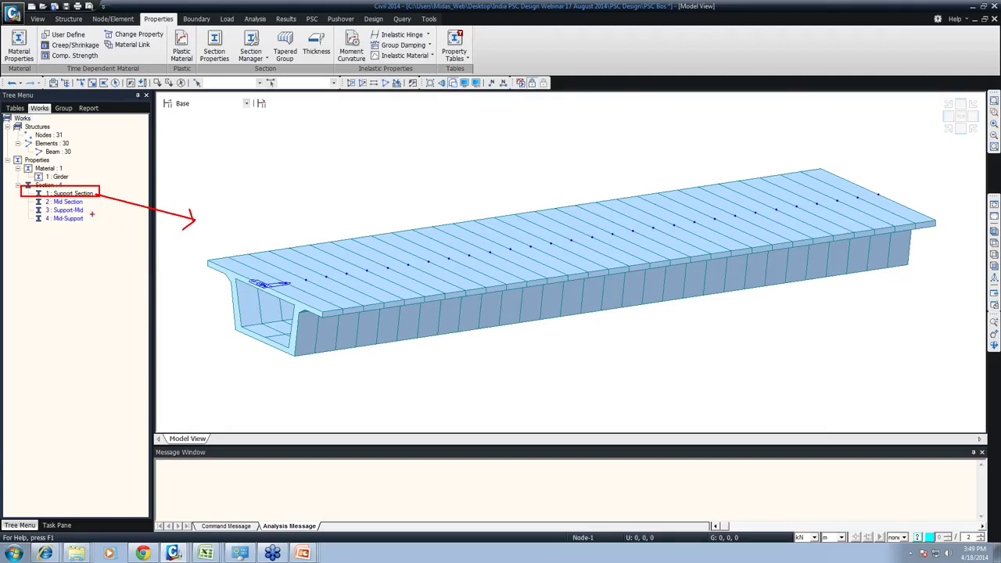
double_click(51, 193)
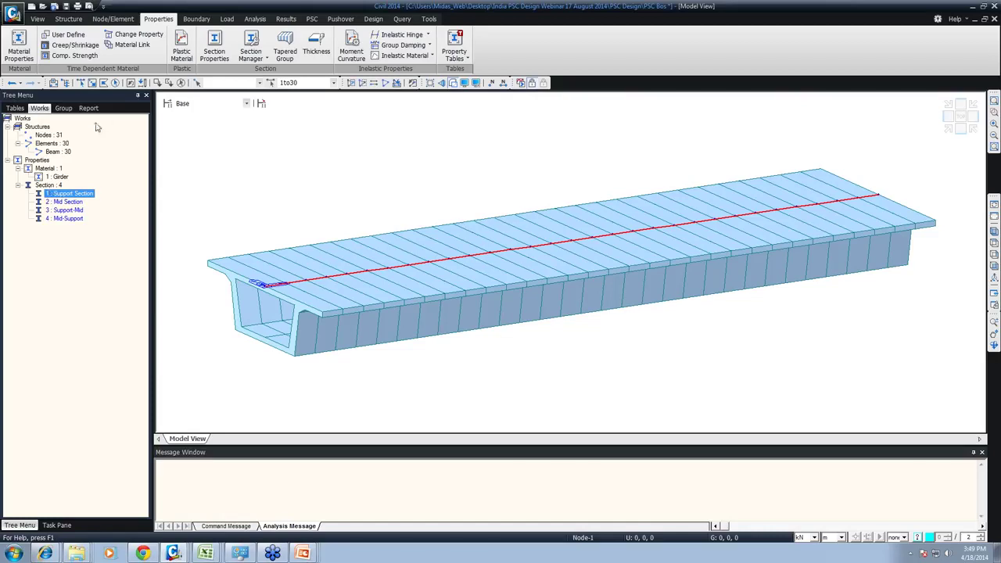
left_click(180, 84)
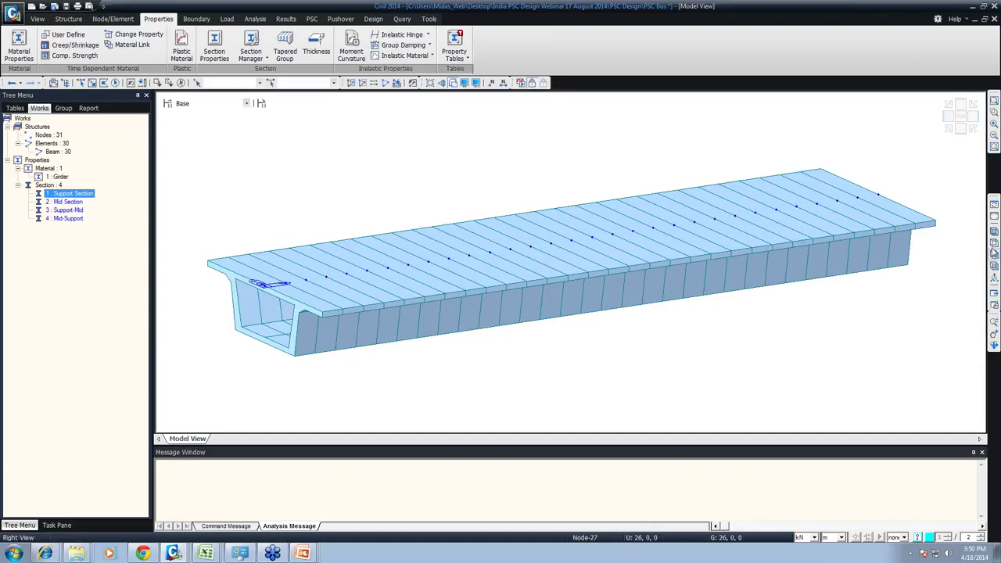
Step: Show the girder as plain lines and assign the Support-Mid section to elements 6 to 10
left_click(993, 243)
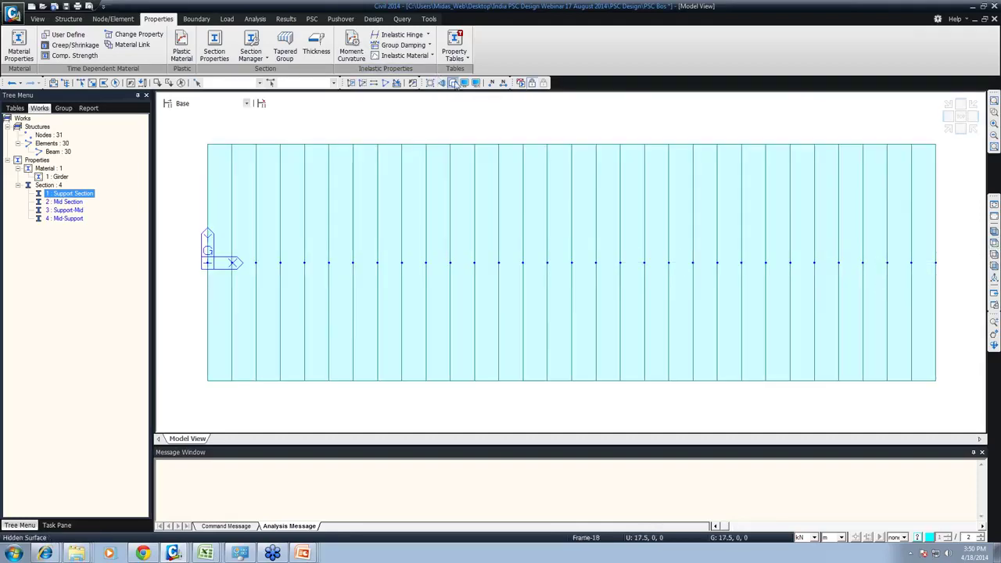
left_click(452, 83)
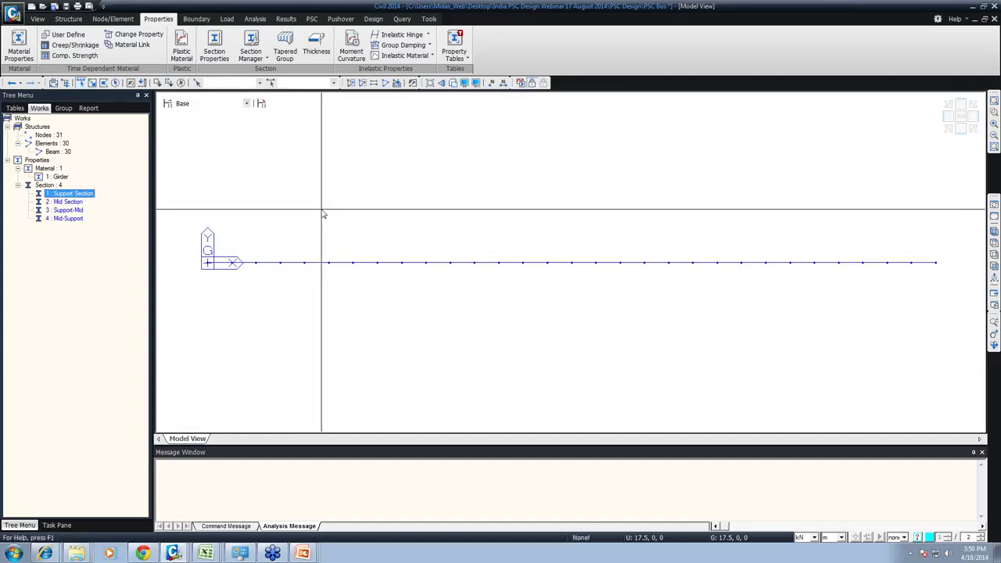
left_click_drag(312, 219, 478, 270)
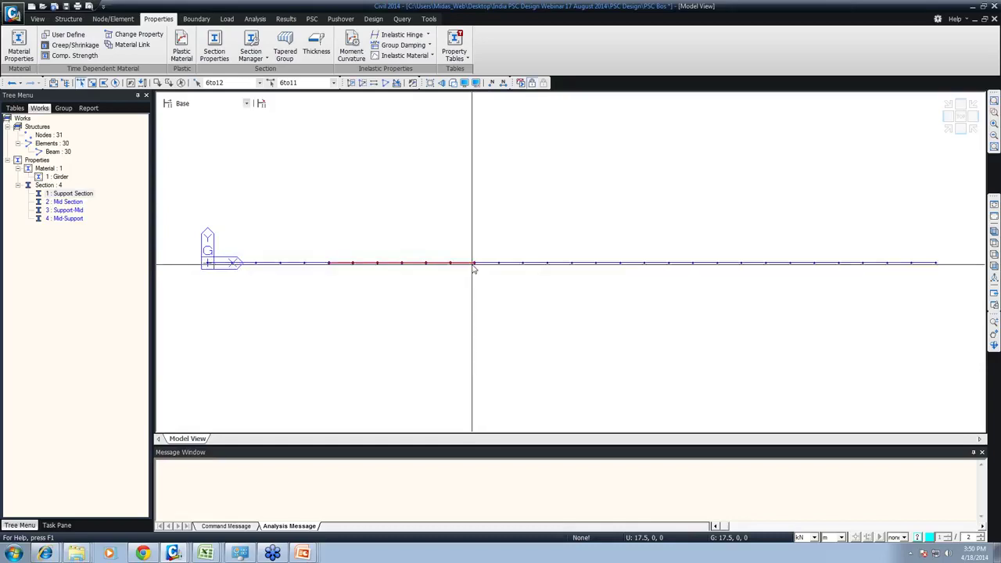
left_click_drag(479, 273, 512, 279)
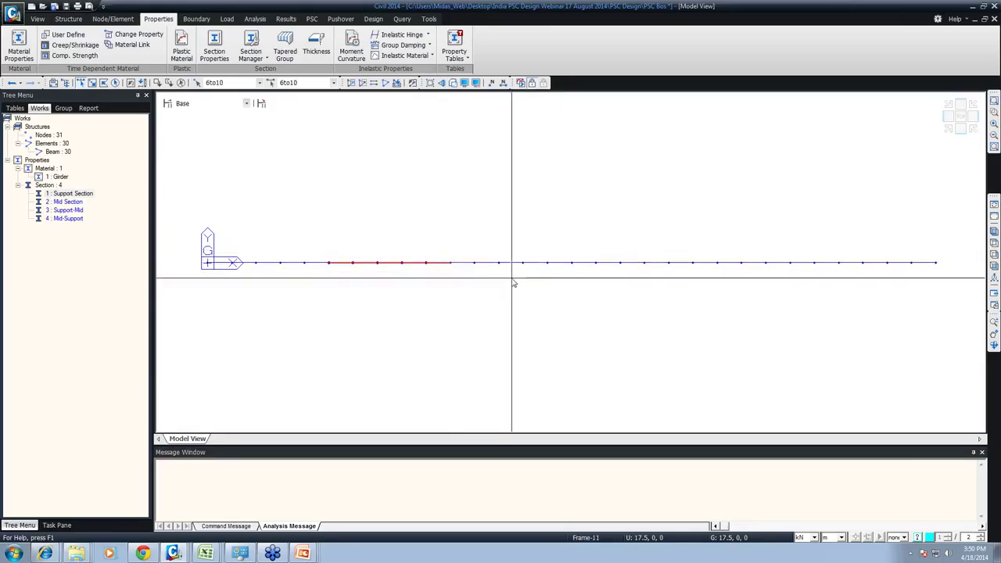
left_click_drag(438, 254, 454, 268)
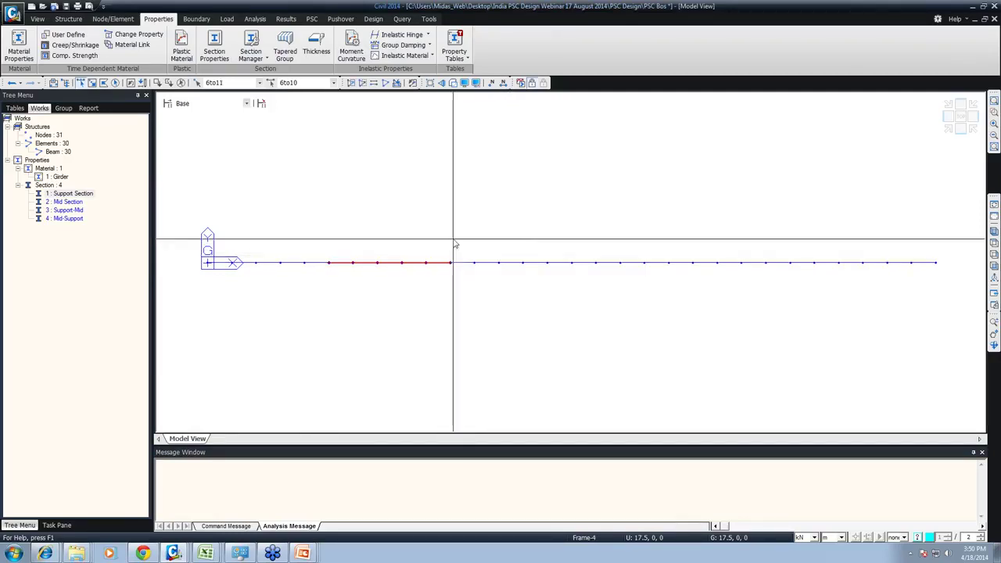
left_click(994, 232)
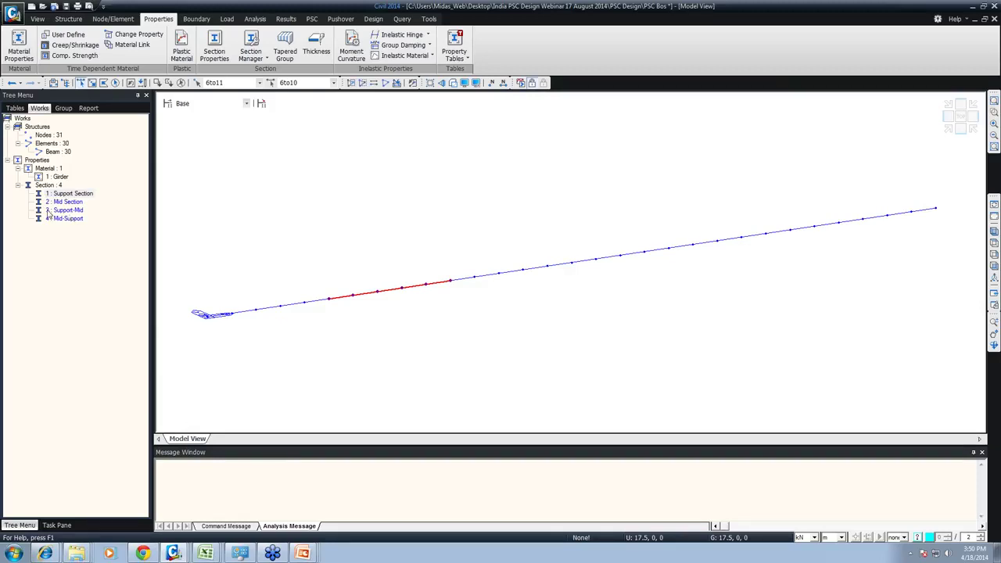
left_click(22, 211)
mouse_move(23, 203)
left_mouse_down()
mouse_move(81, 219)
mouse_move(154, 216)
mouse_move(287, 255)
left_mouse_up()
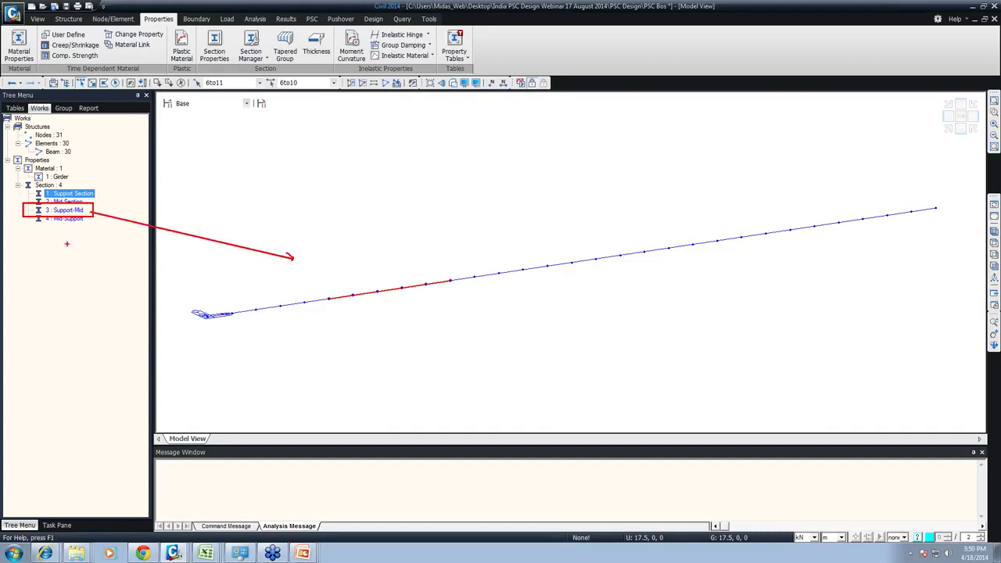
key("Escape")
left_click_drag(71, 210, 253, 182)
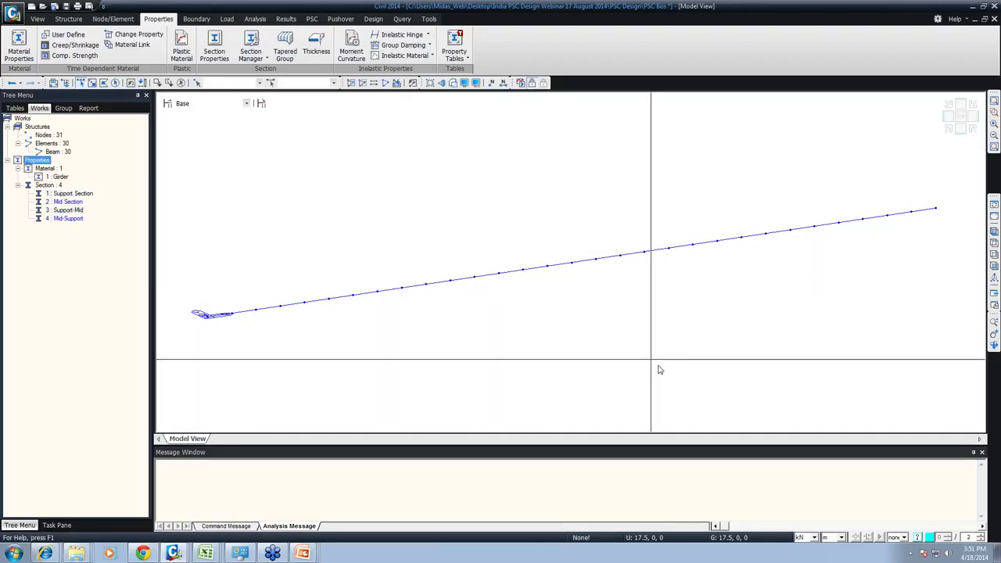
Step: Assign the Mid-Support section to elements 21 to 25
left_click(993, 244)
left_click_drag(687, 245, 817, 284)
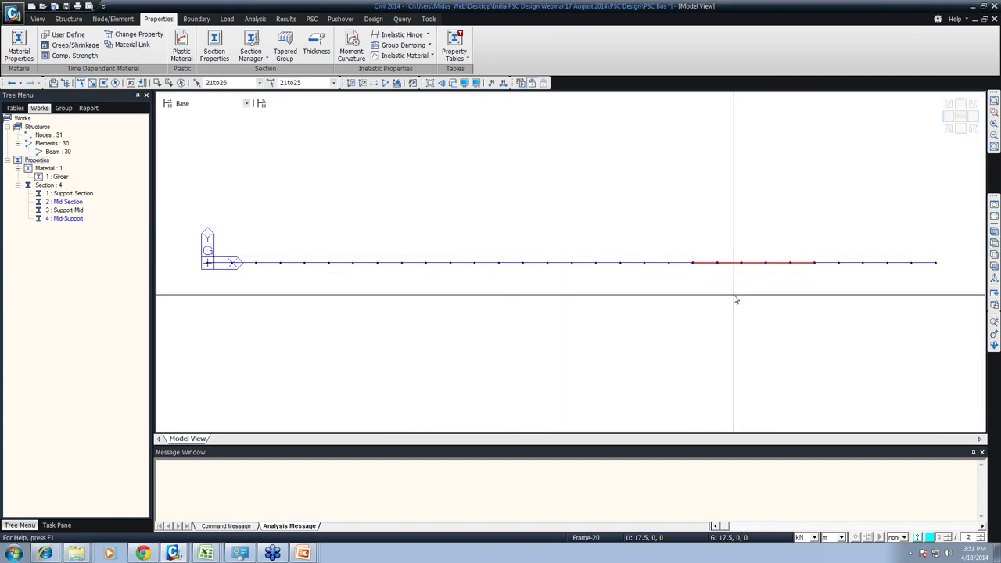
left_click(62, 219)
left_click_drag(62, 222, 389, 179)
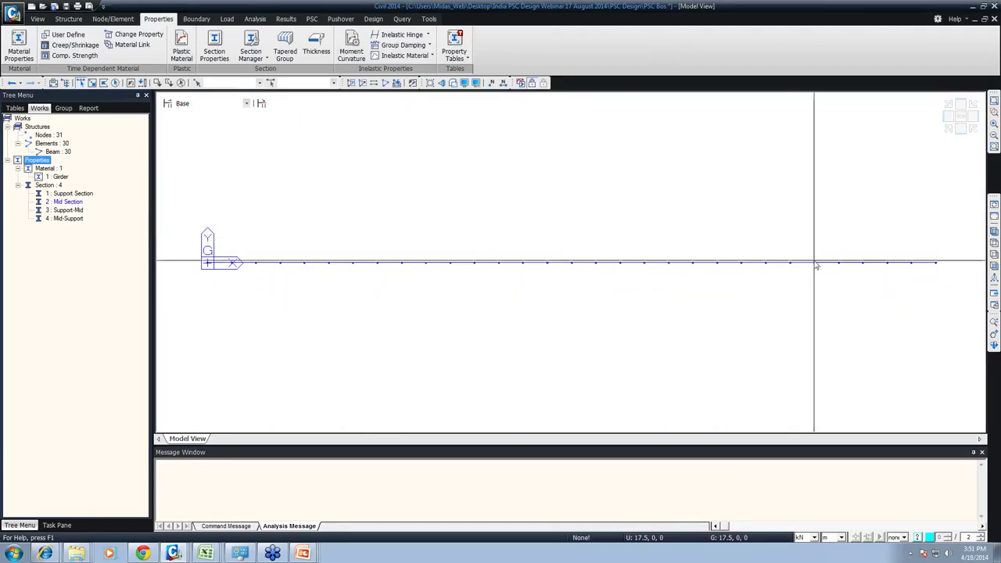
Step: Highlight in turn the elements that use the Support Section, Support-Mid and Mid-Support sections
left_click(68, 193)
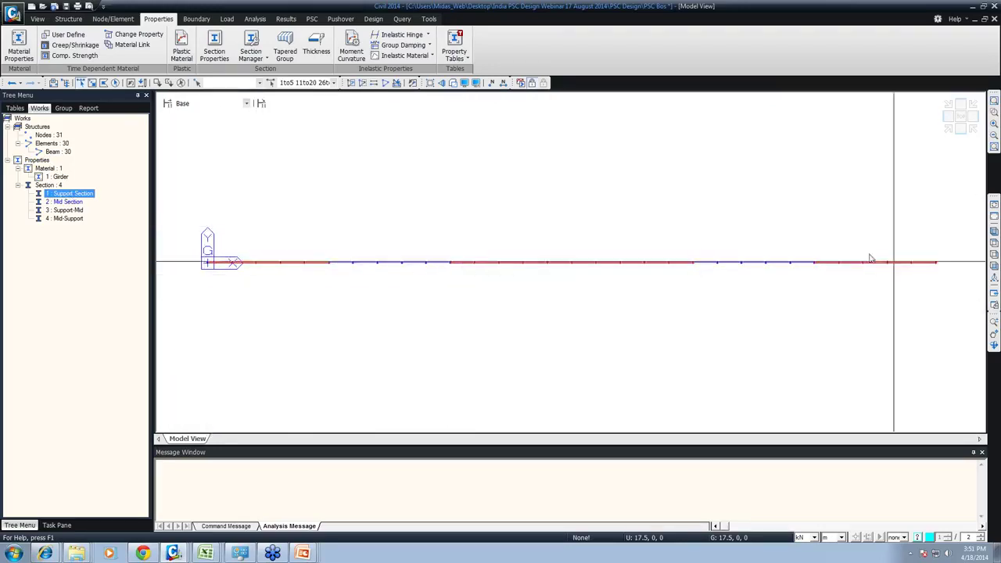
left_click(66, 210)
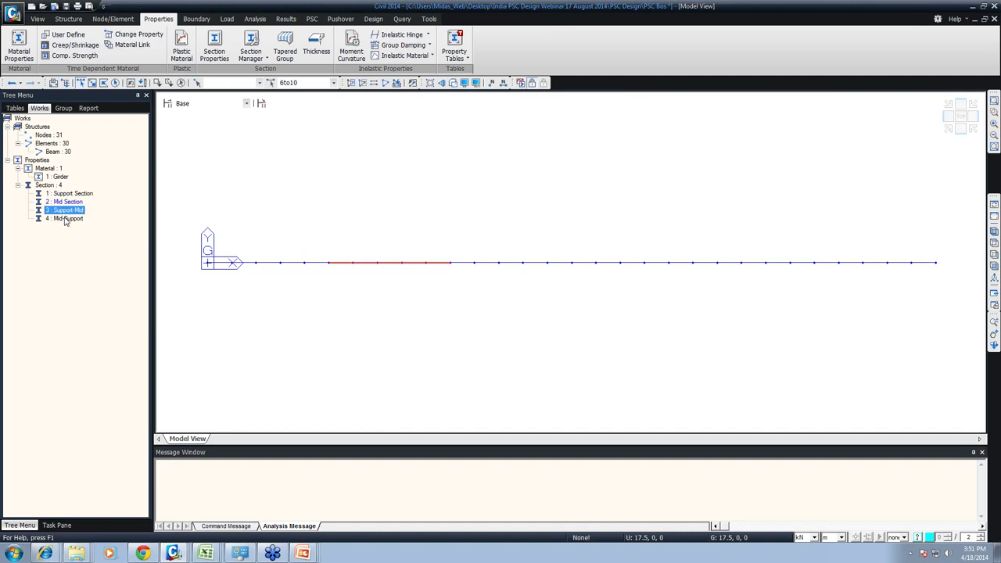
left_click(65, 219)
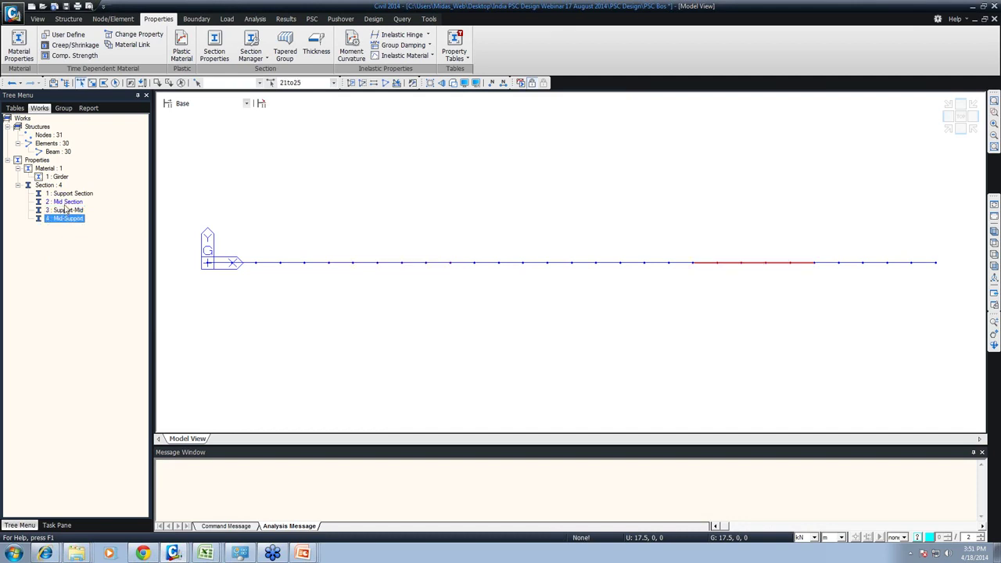
Step: Select the Support Section elements, leave out the two end segments, and assign the Mid Section to elements 11 to 20
left_click(72, 194)
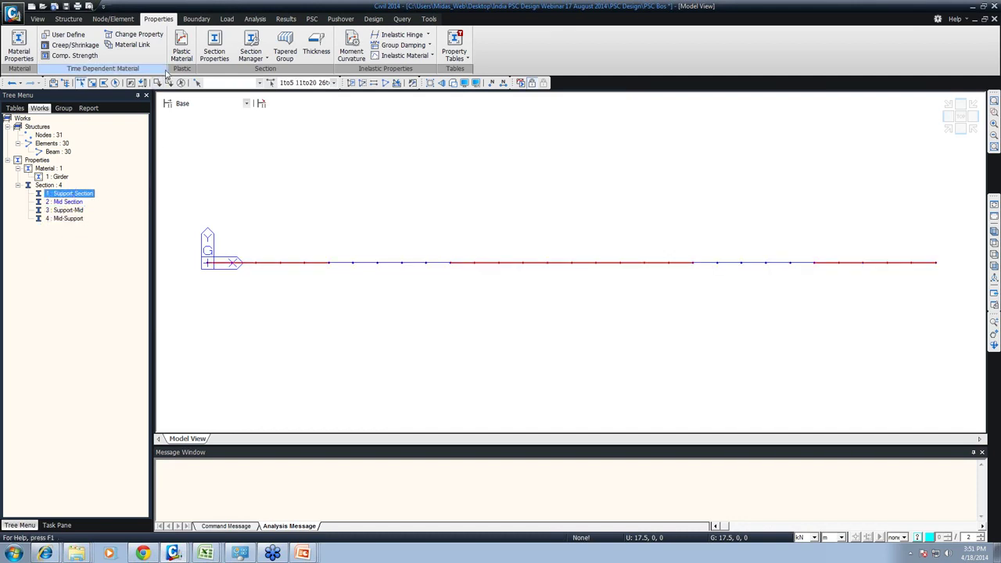
left_click_drag(151, 234, 396, 352)
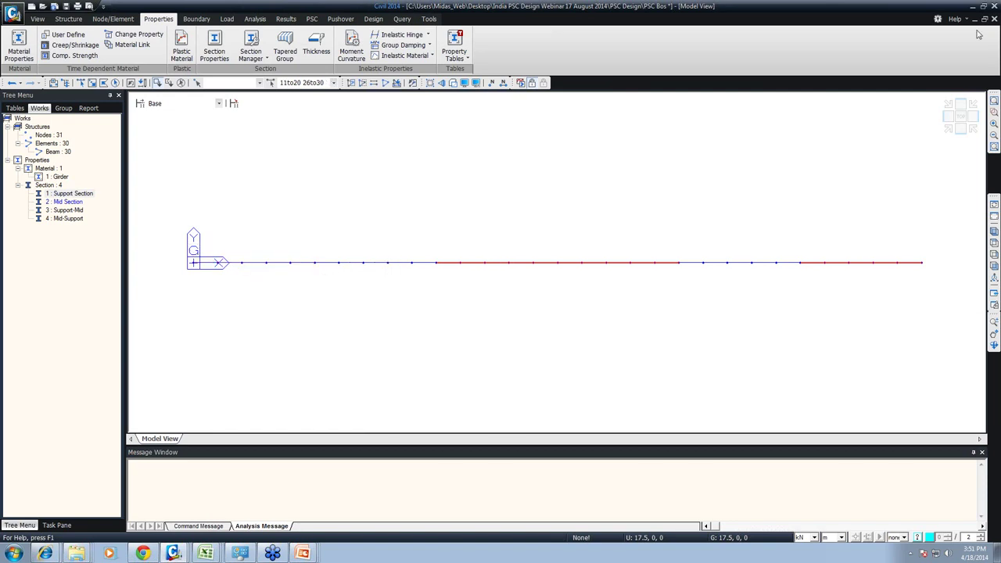
left_click_drag(768, 202, 921, 389)
left_click_drag(66, 203, 431, 217)
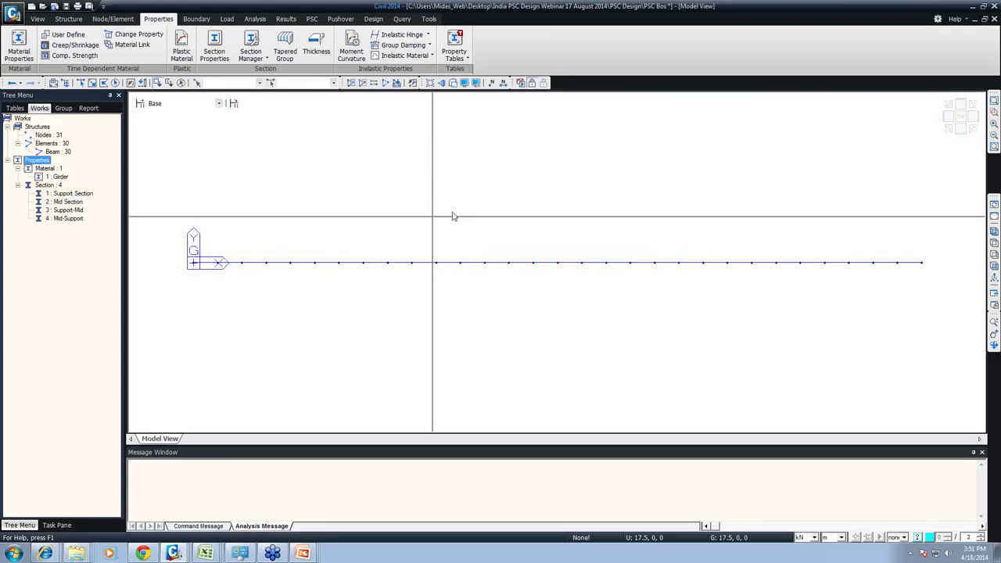
Step: Show the girder as a solid isometric model and examine the stepped transitions between support and mid sections
left_click(464, 82)
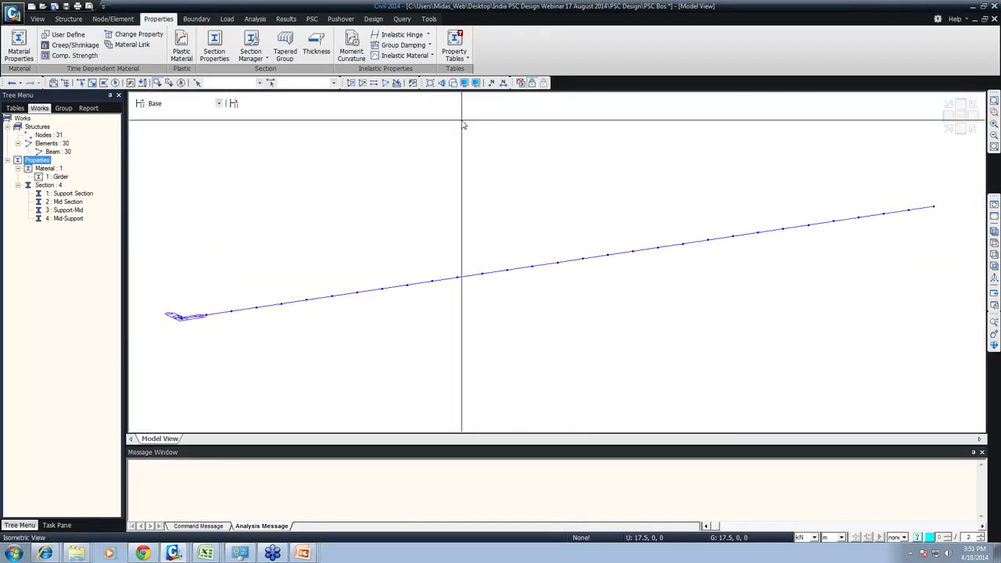
key("ctrl+h")
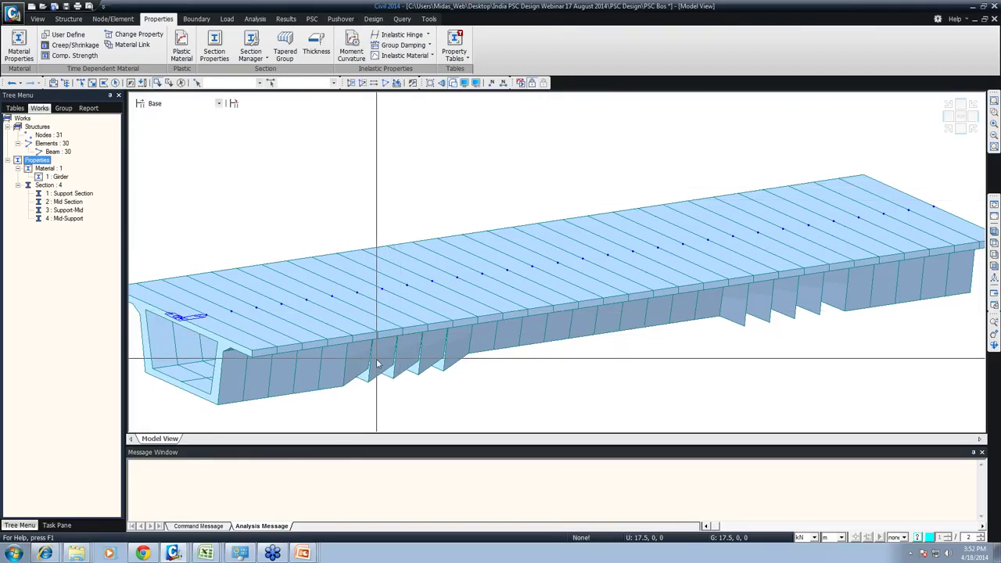
left_click_drag(351, 401, 475, 376)
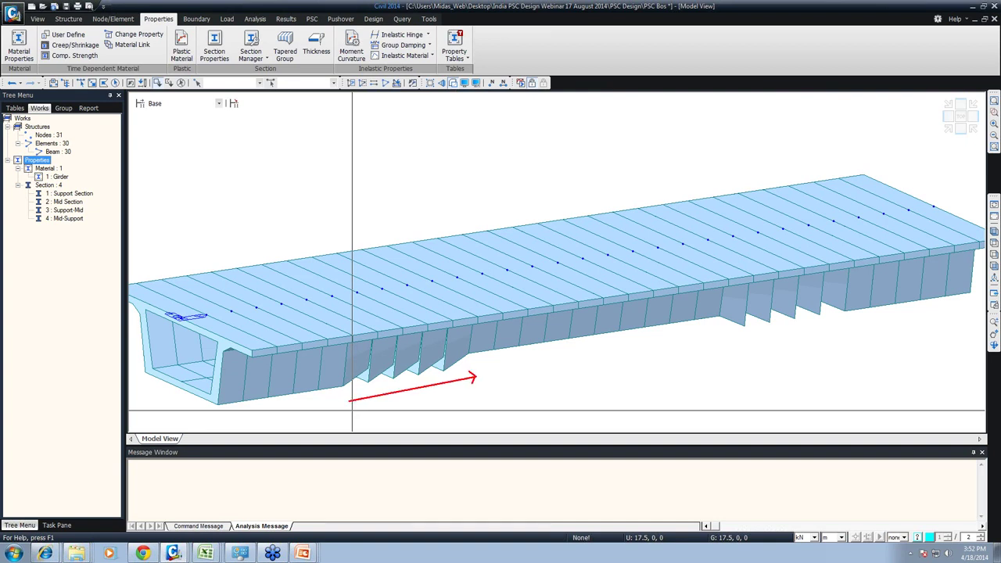
left_click_drag(726, 349, 848, 330)
left_click_drag(349, 294, 359, 293)
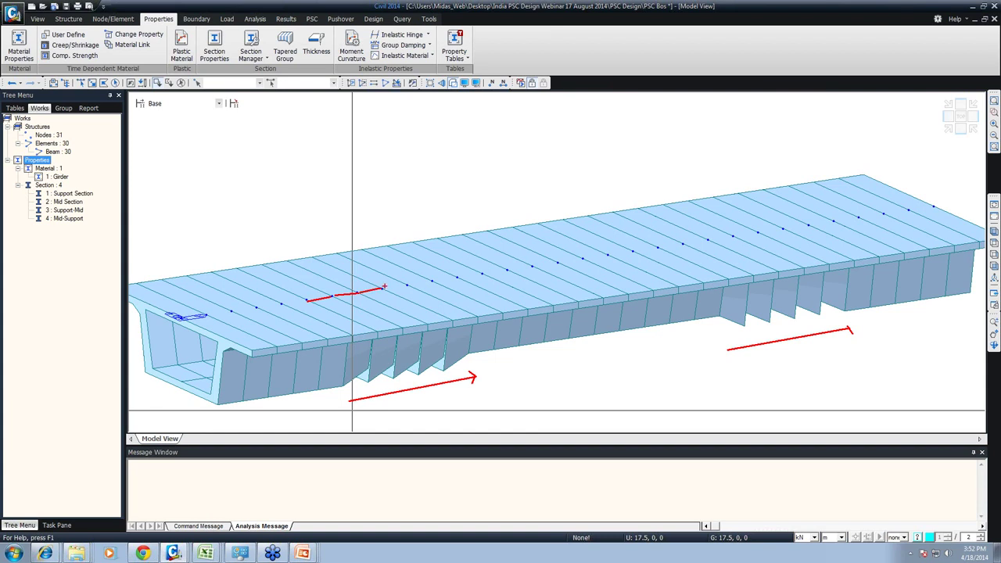
left_click_drag(402, 286, 407, 283)
Step: Add a tapered section group named Support-Mid for elements 6 to 10, with polynomial z-axis variation of order 2.0 from end j
left_click(72, 203)
left_click(71, 210)
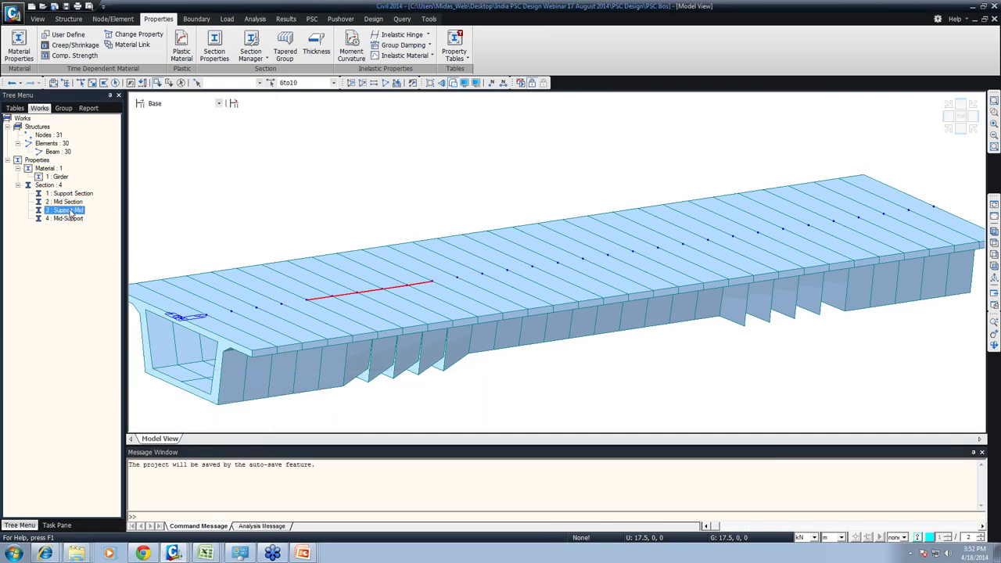
left_click(285, 47)
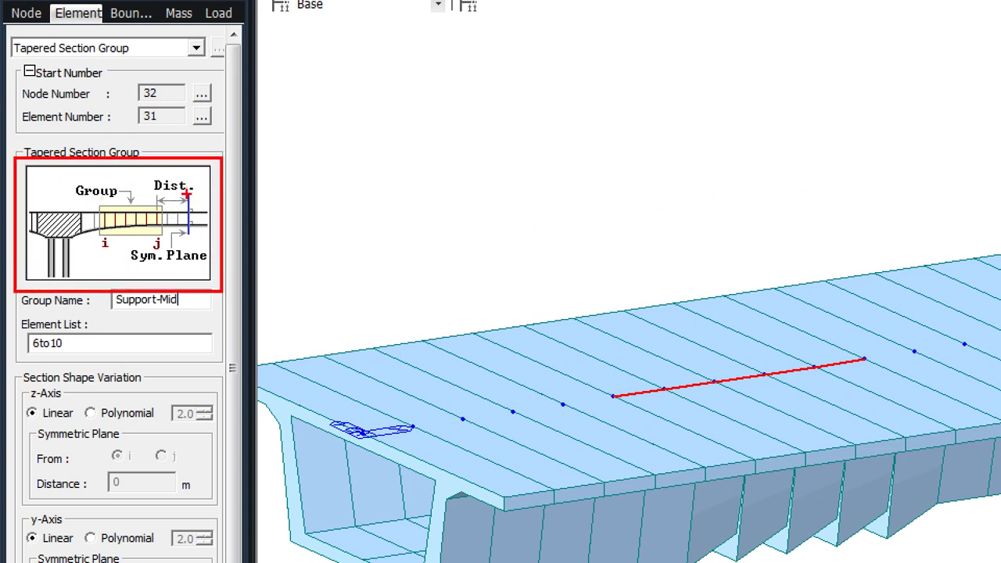
mouse_move(188, 193)
left_mouse_down()
mouse_move(189, 263)
mouse_move(93, 272)
mouse_move(102, 261)
mouse_move(110, 284)
left_mouse_up()
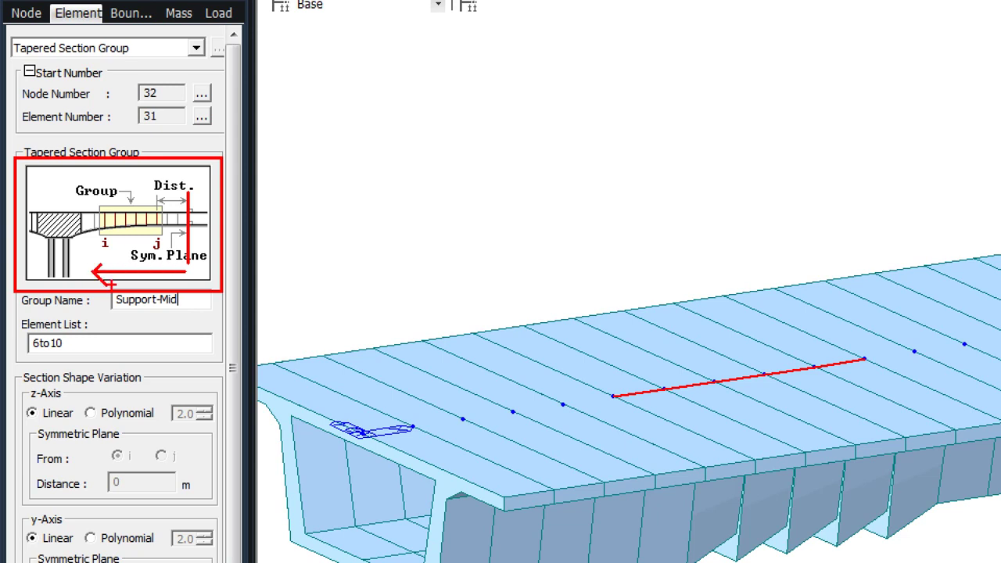
key("Escape")
left_click(45, 308)
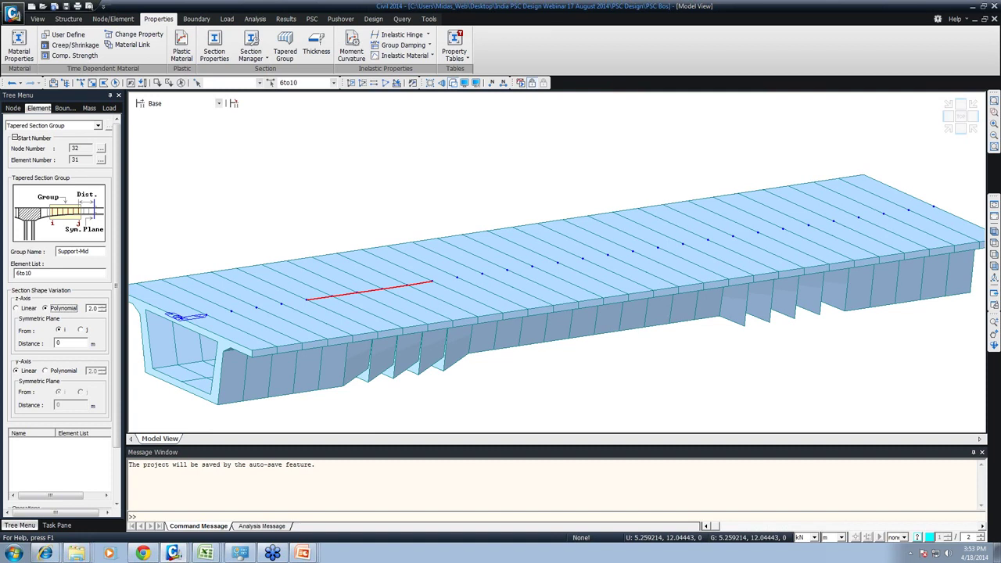
left_click(82, 330)
scroll(118, 351, "down", 3)
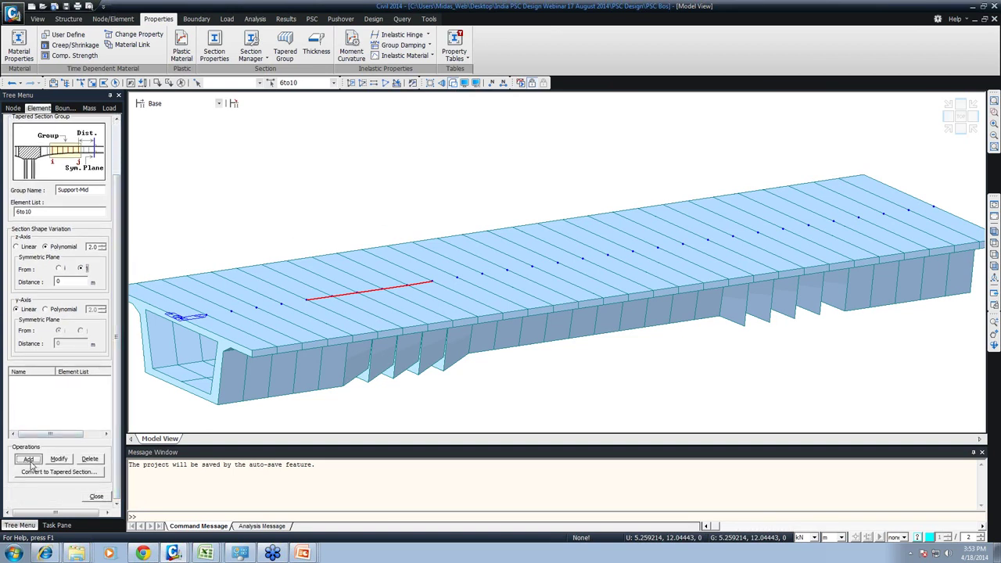
left_click(31, 461)
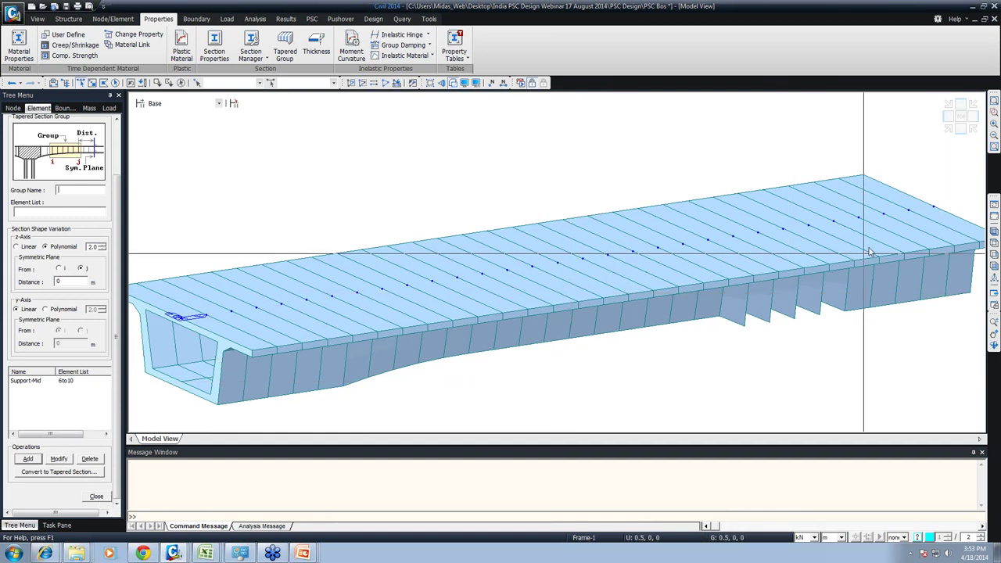
Step: Add a tapered section group named Mid-Support for elements 21 to 25, with polynomial z-axis variation of order 2.0 from end i
left_click(964, 121)
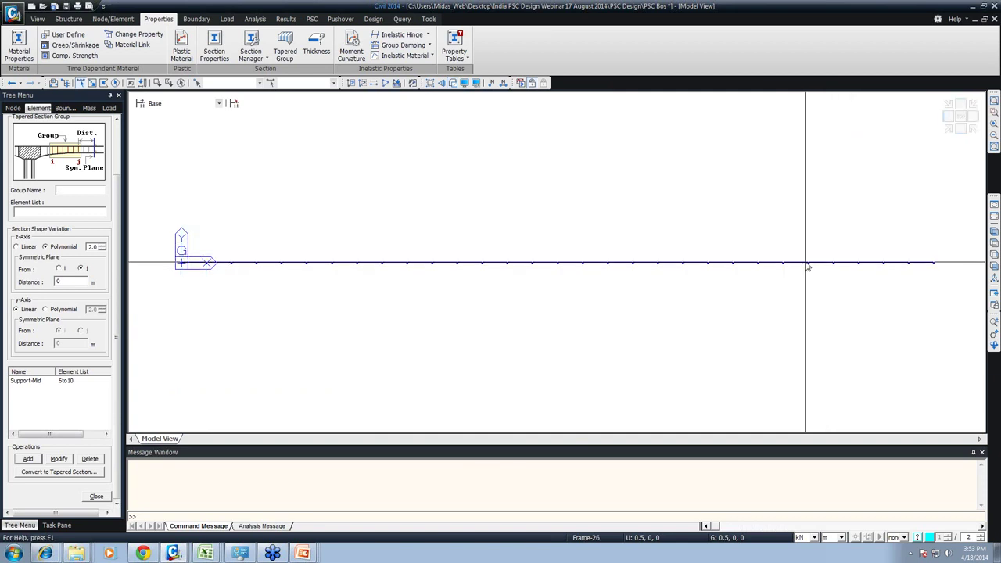
left_click_drag(676, 247, 754, 280)
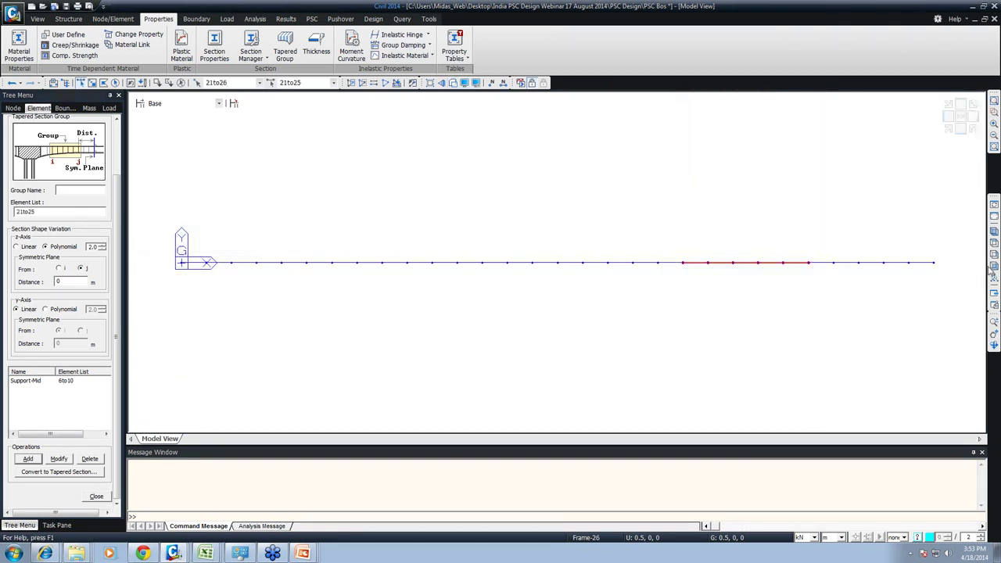
left_click(994, 232)
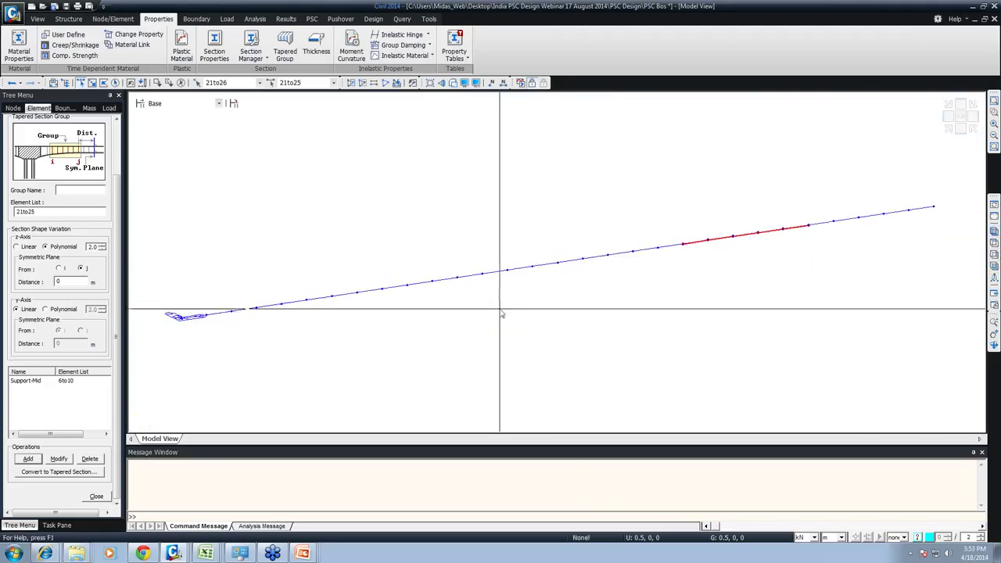
left_click(59, 269)
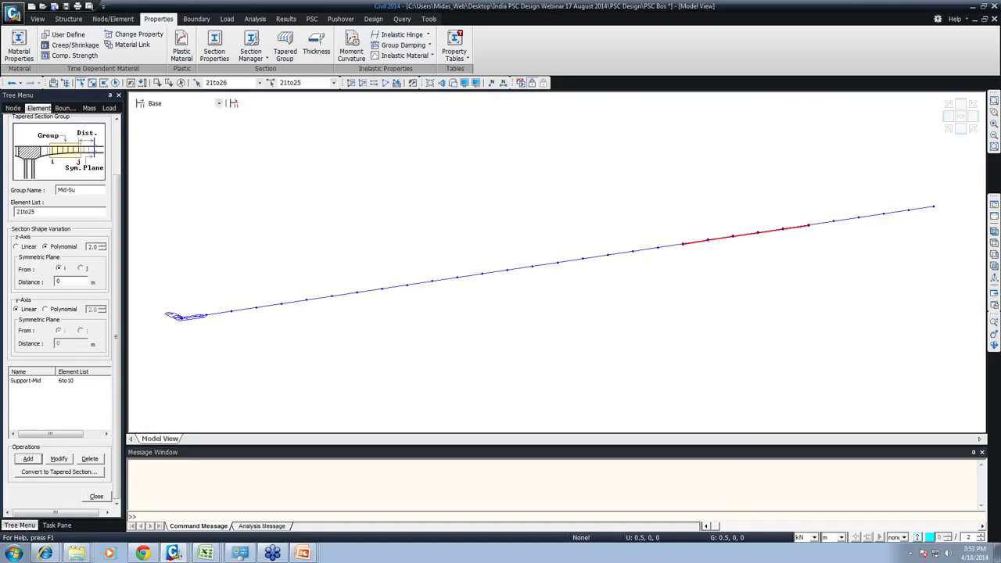
key("ctrl+h")
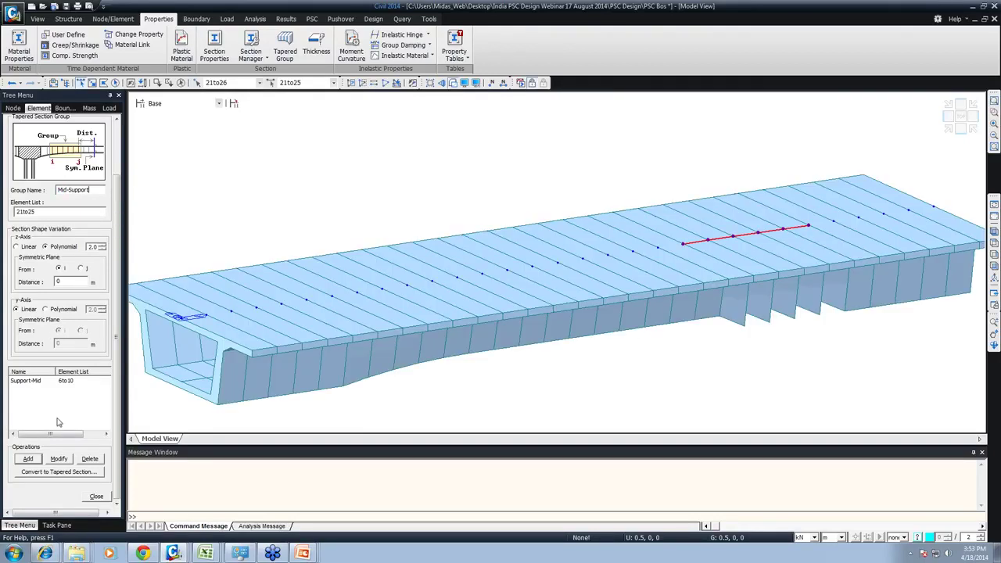
left_click(30, 459)
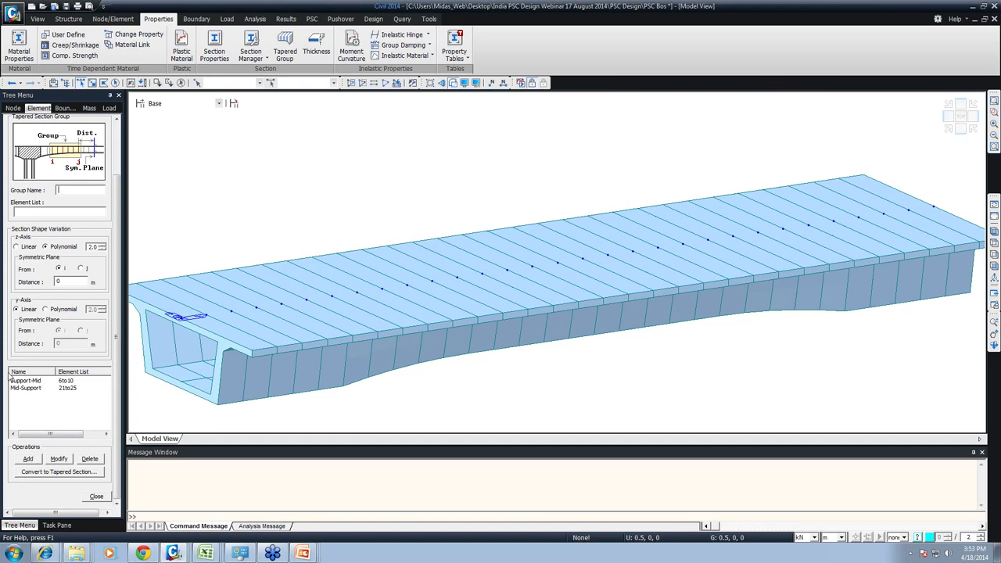
Step: Convert the Support-Mid and Mid-Support groups to individual tapered sections, using new section name suffixes starting at 1
left_click(29, 381)
left_click(30, 388, "shift")
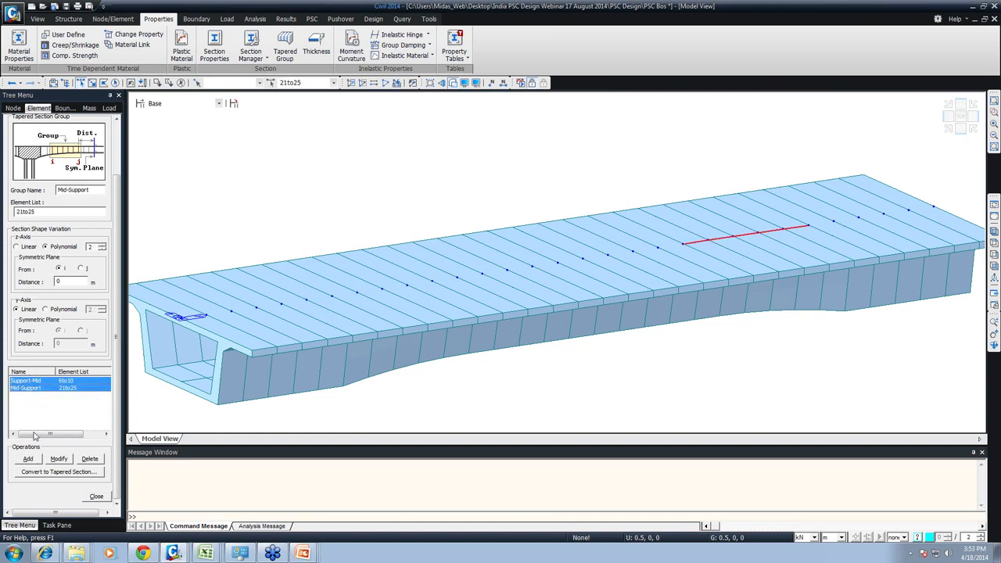
left_click(46, 472)
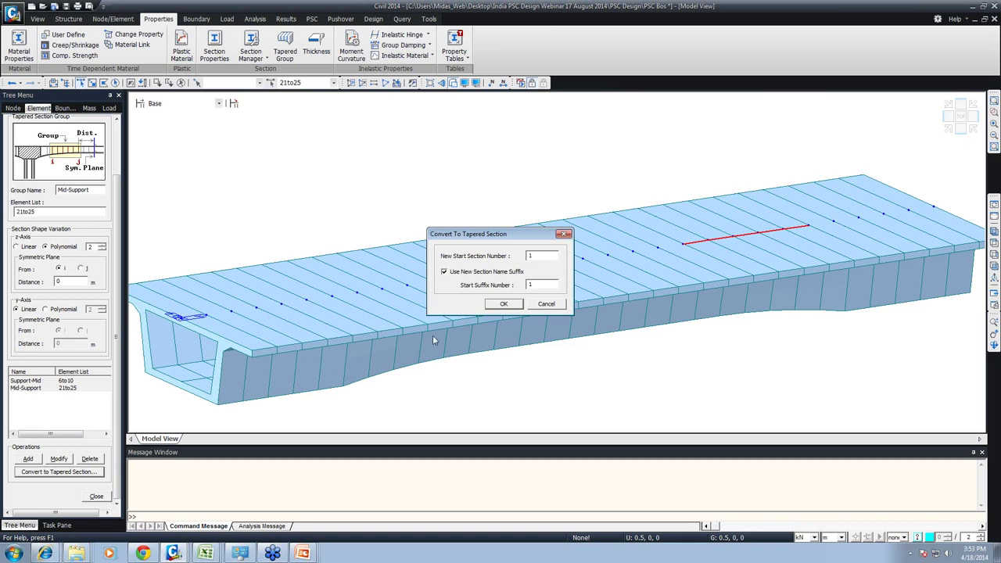
left_click(503, 304)
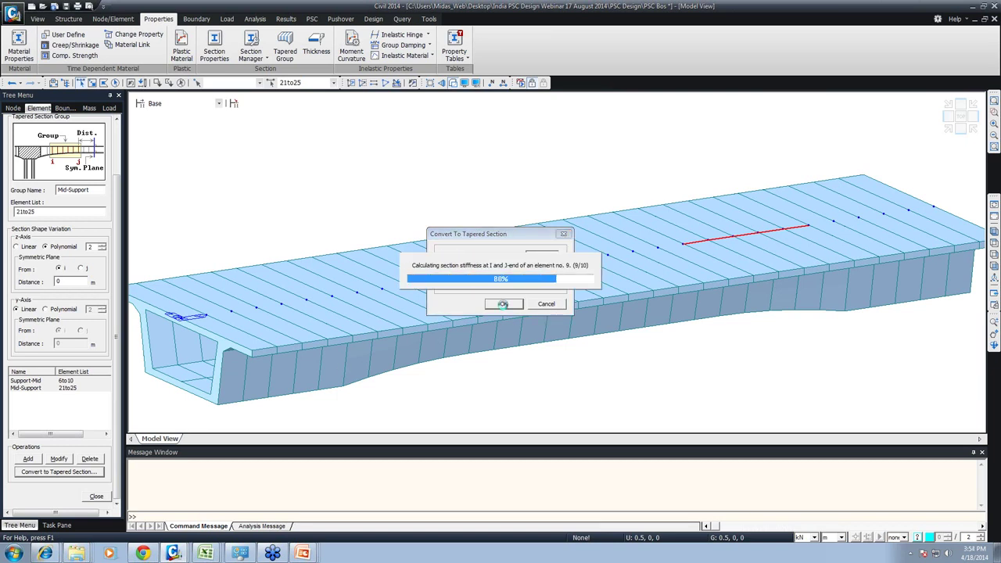
left_click(97, 497)
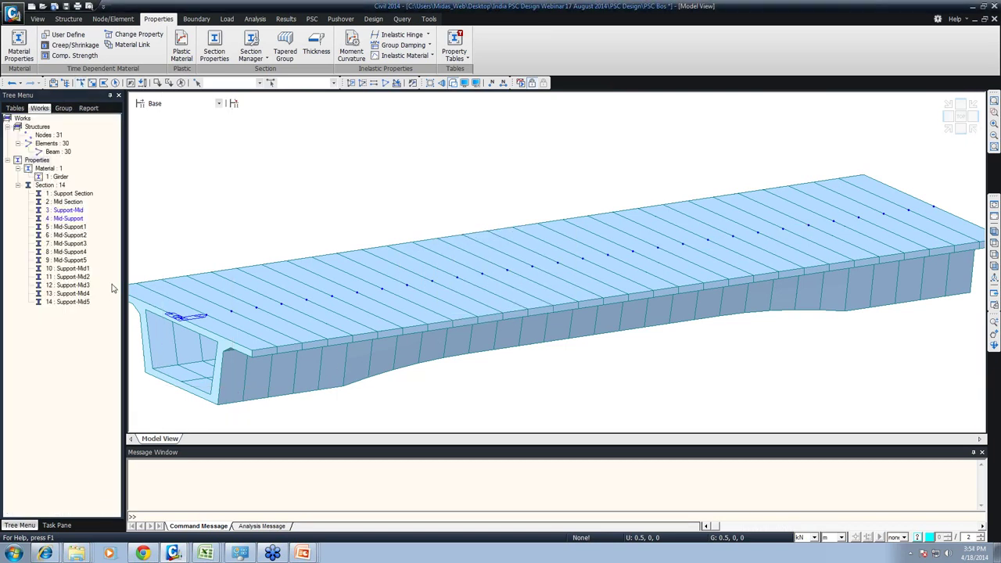
Step: Highlight the elements that use the converted sections Mid-Support1 to Mid-Support4
double_click(75, 226)
double_click(73, 235)
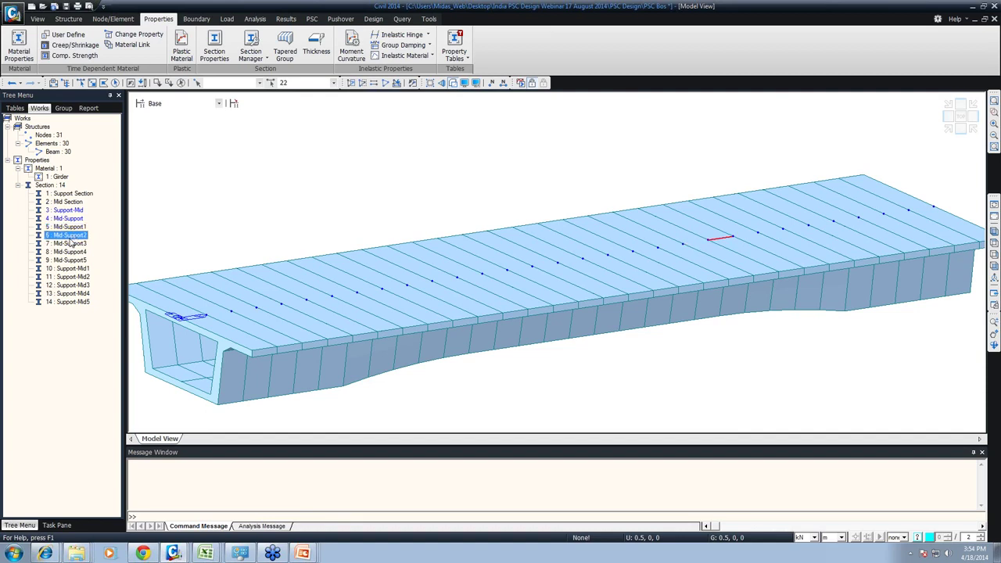
double_click(68, 245)
double_click(68, 253)
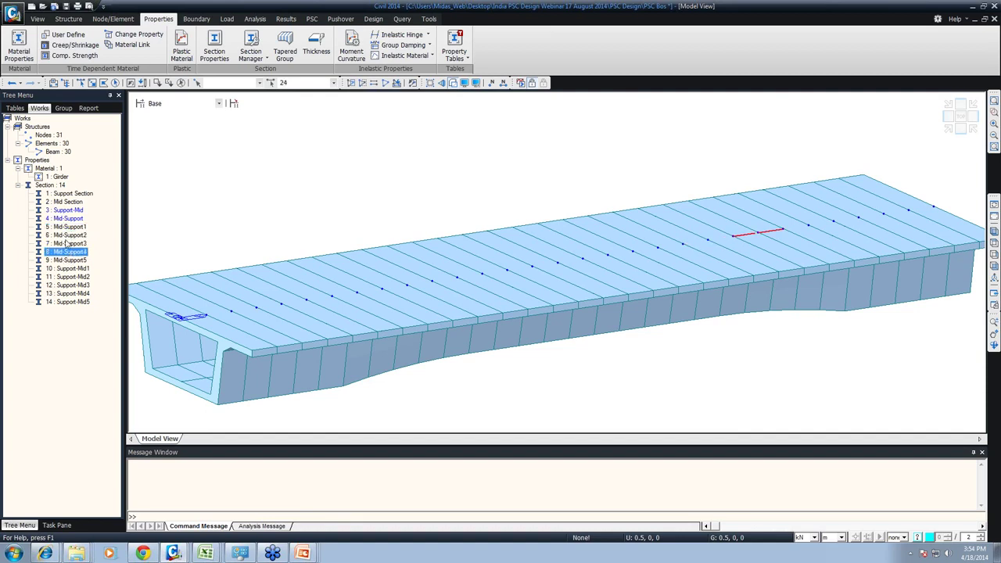
Step: Review the i-end and j-end dimensions of the Mid-Support2 tapered section without changing them, and return to the whole girder
right_click(66, 239)
left_click(85, 389)
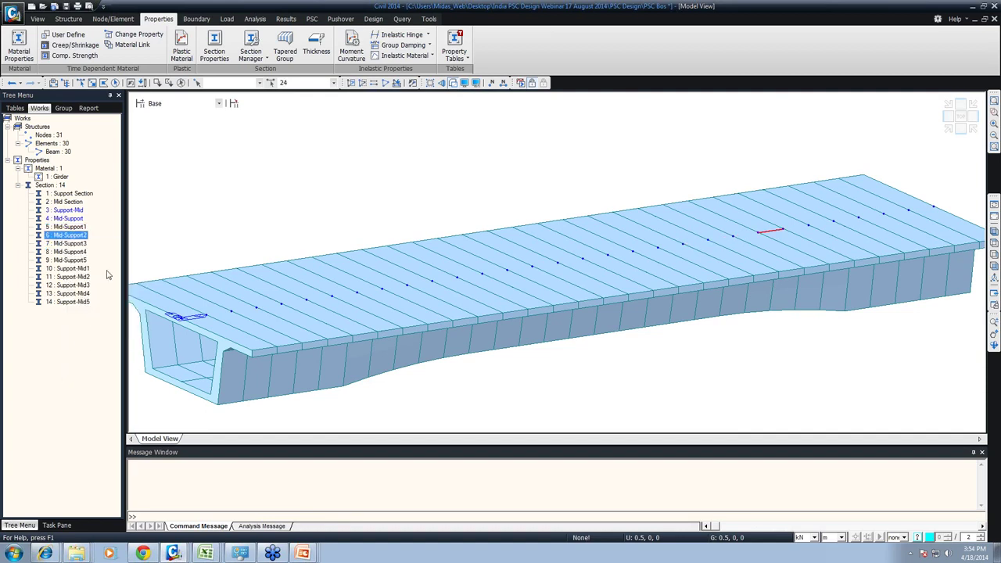
right_click(75, 236)
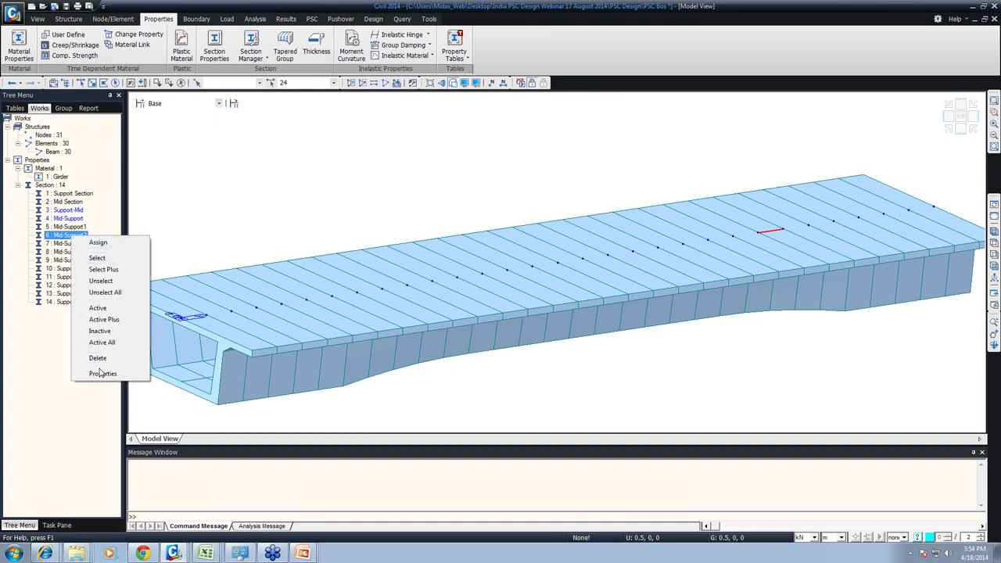
left_click(103, 374)
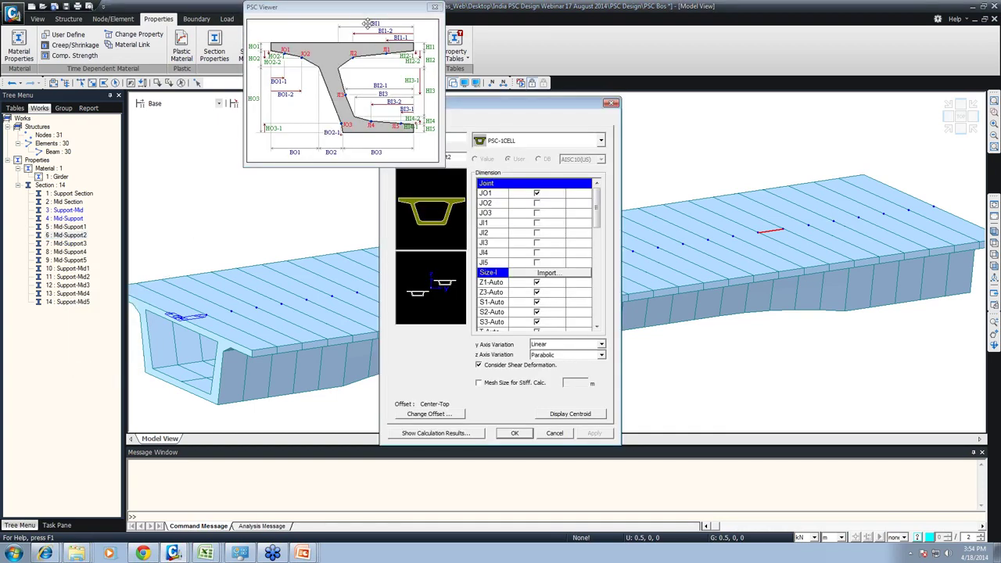
left_click_drag(368, 29, 255, 127)
mouse_move(598, 208)
left_mouse_down()
mouse_move(604, 272)
mouse_move(596, 226)
left_mouse_up()
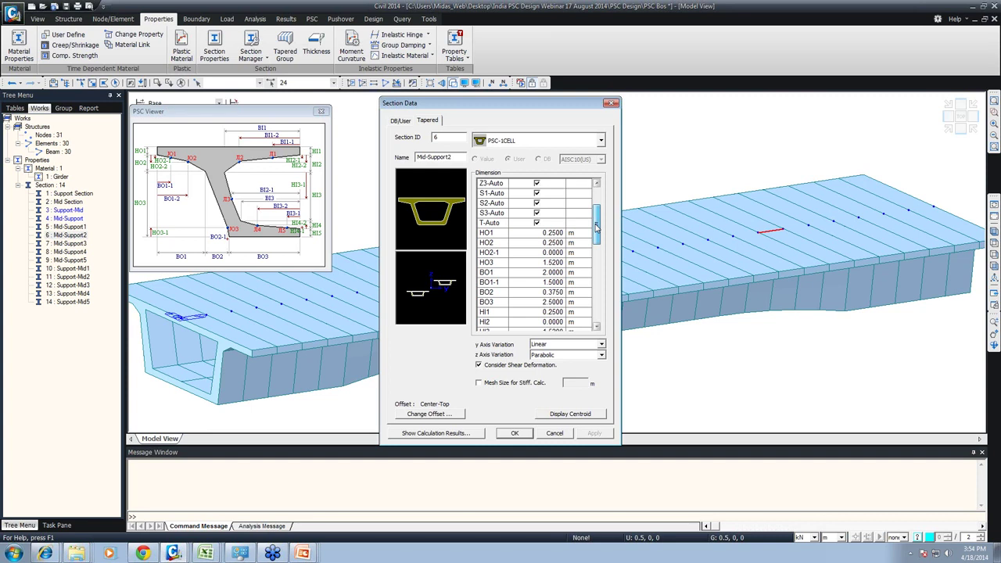
left_click_drag(597, 228, 598, 309)
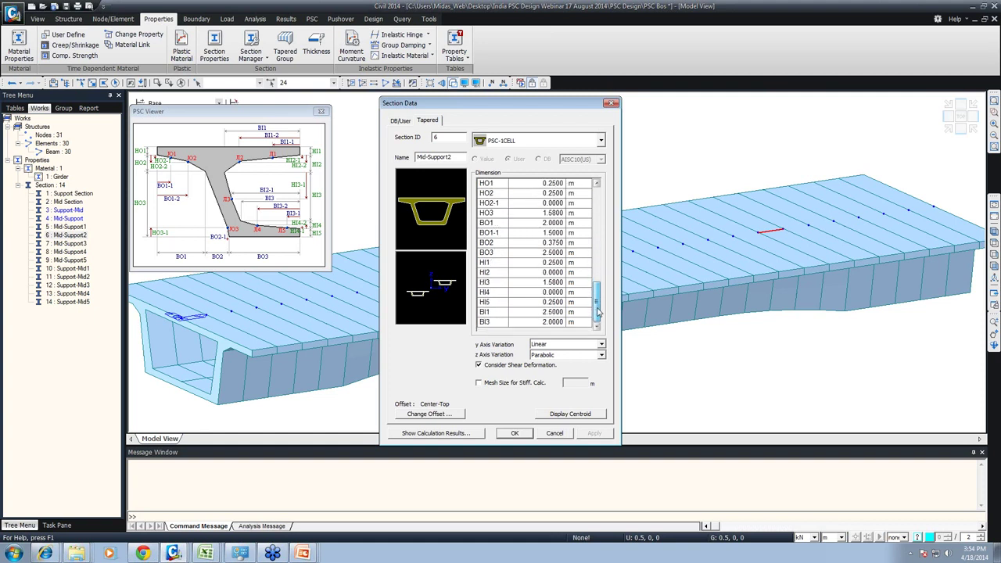
left_click(558, 434)
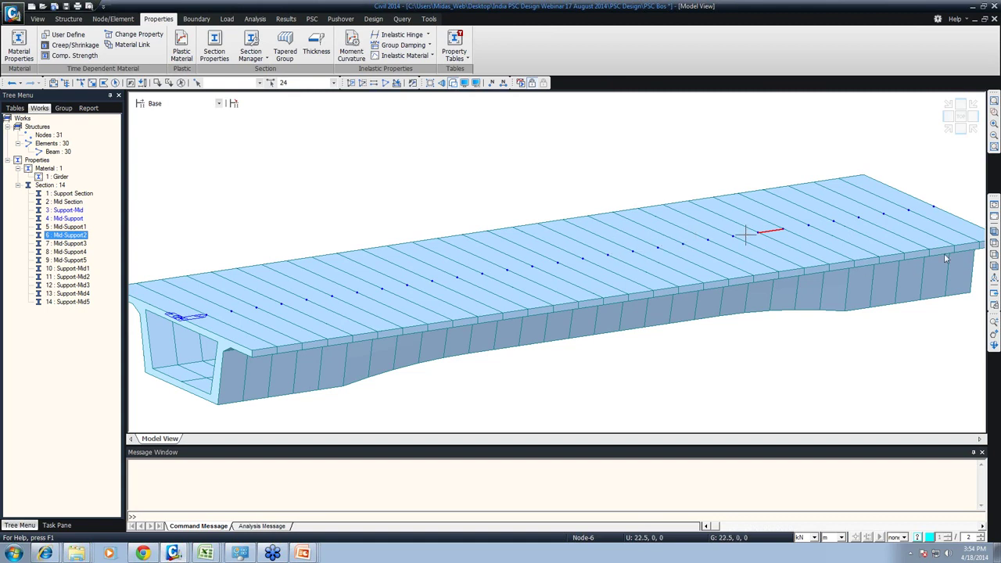
left_click(991, 234)
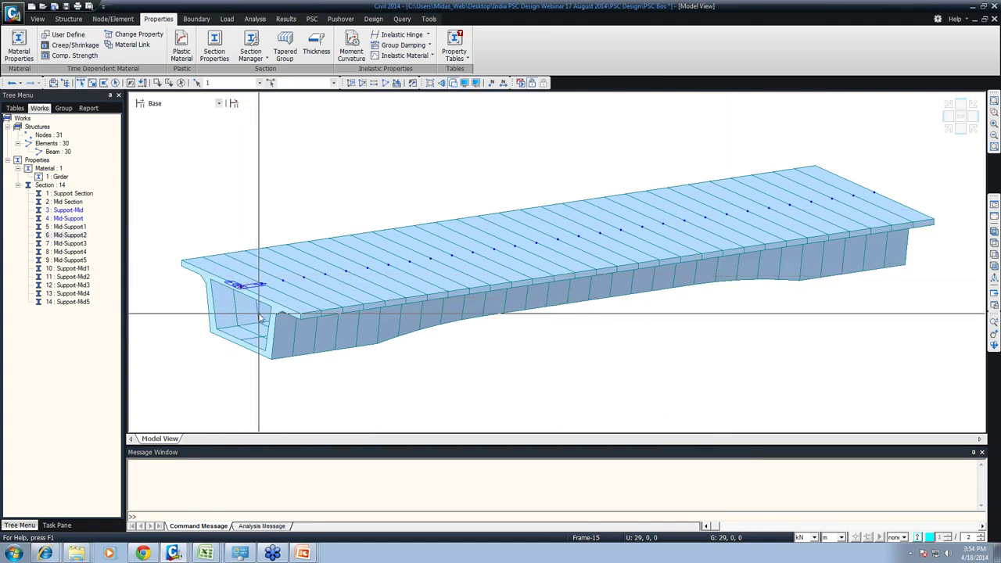
Step: Copy the girder's two end nodes 1 and 31 along the y axis at unequal distances of 2.3 and -4.6 m
left_click_drag(840, 189, 866, 227)
right_click(386, 165)
mouse_move(414, 171)
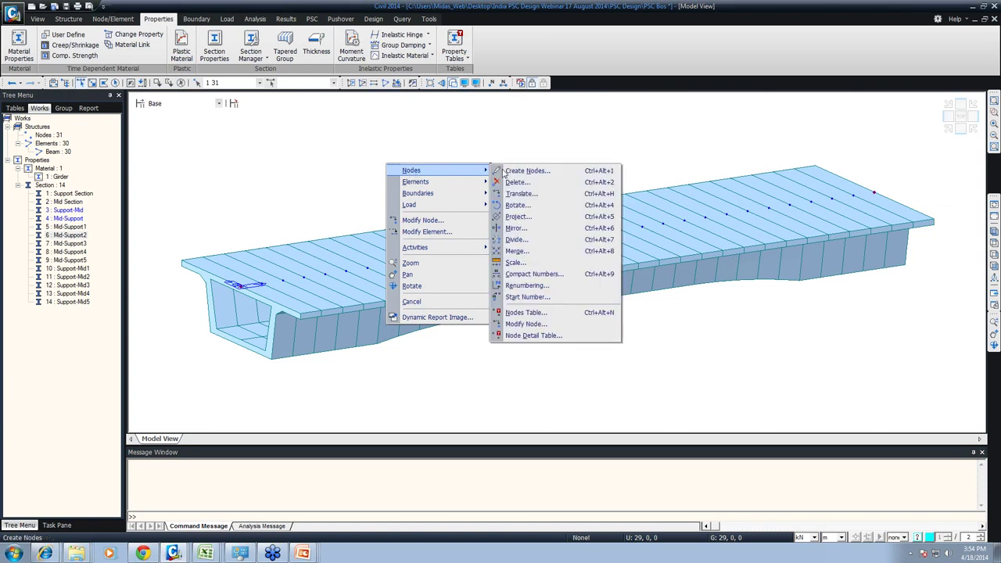
left_click(517, 193)
double_click(60, 195)
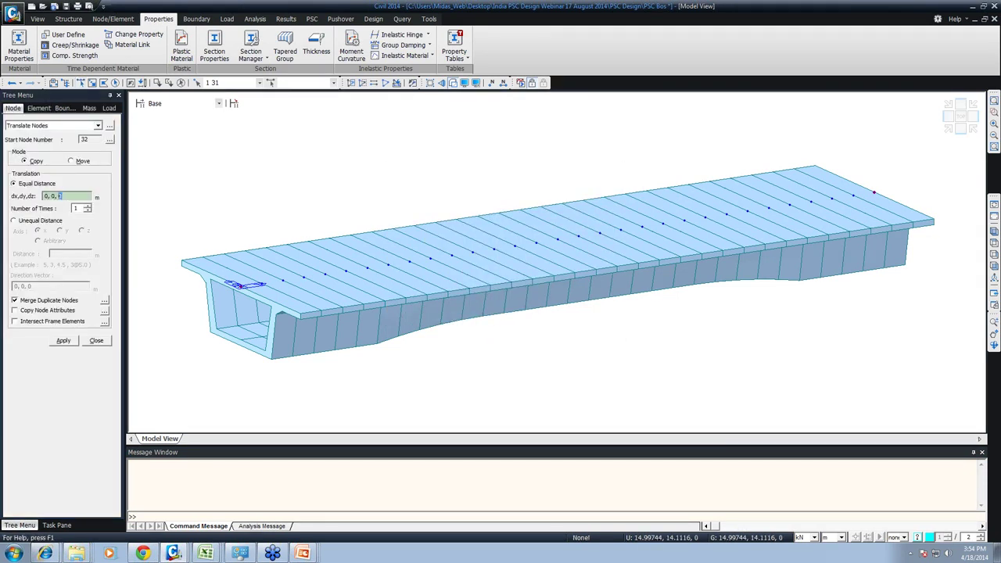
type("2")
type("4.6")
left_click(31, 222)
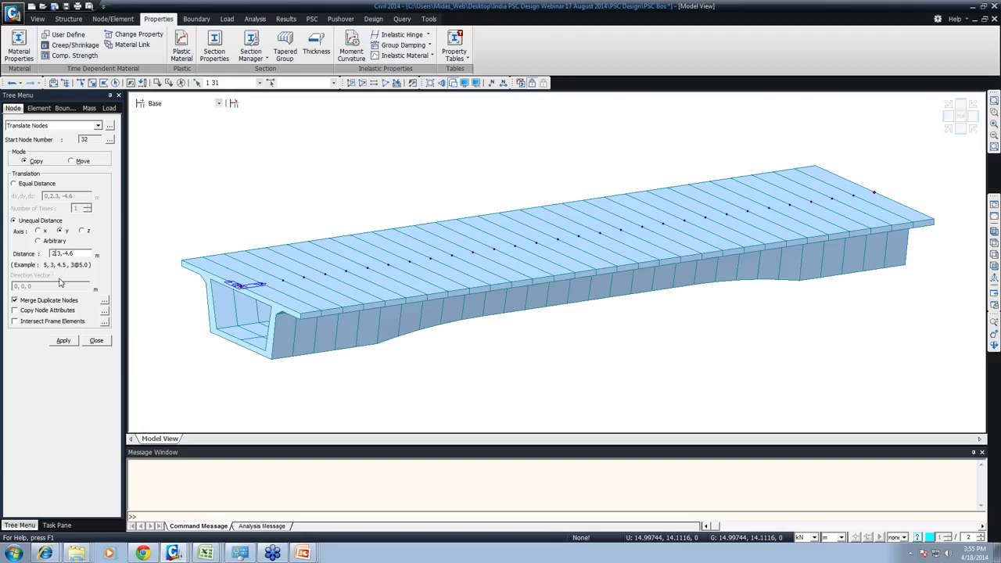
left_click(64, 340)
Step: Copy the four newly created nodes -2.5 m along the z axis to create the bearing nodes under the girder
right_click(237, 180)
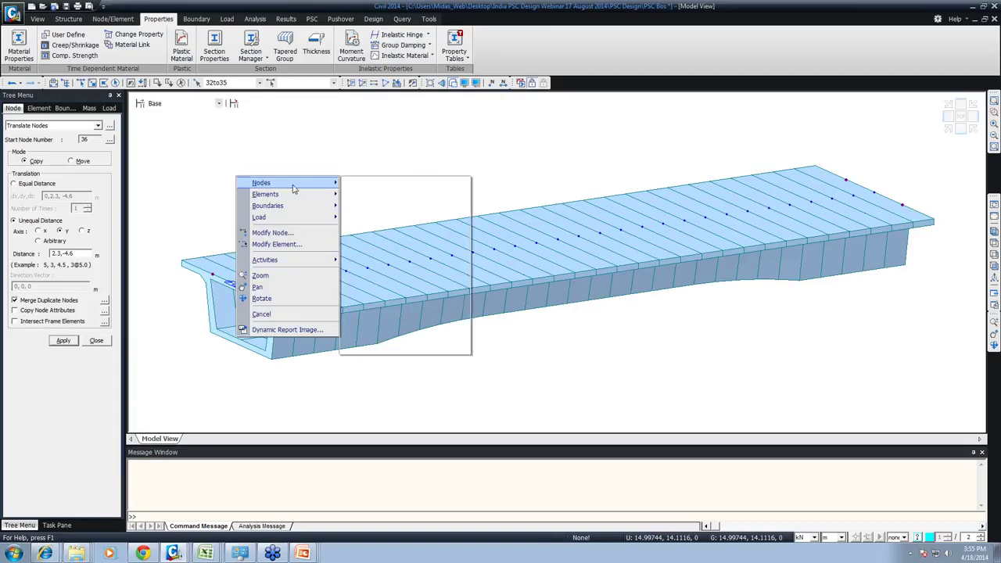
left_click(82, 231)
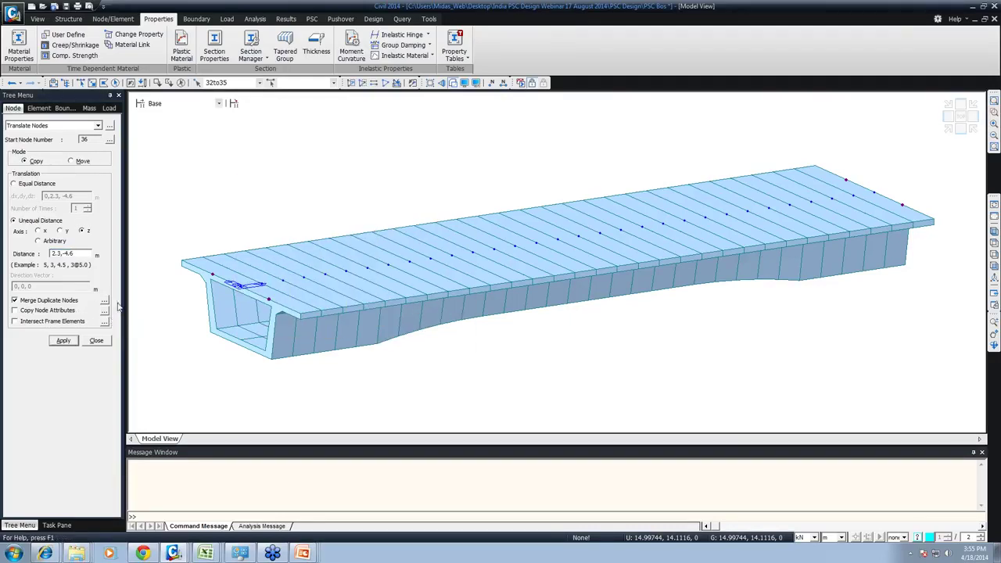
left_click_drag(51, 253, 75, 253)
type("-2.5")
left_click(66, 340)
key("ctrl+shift+l")
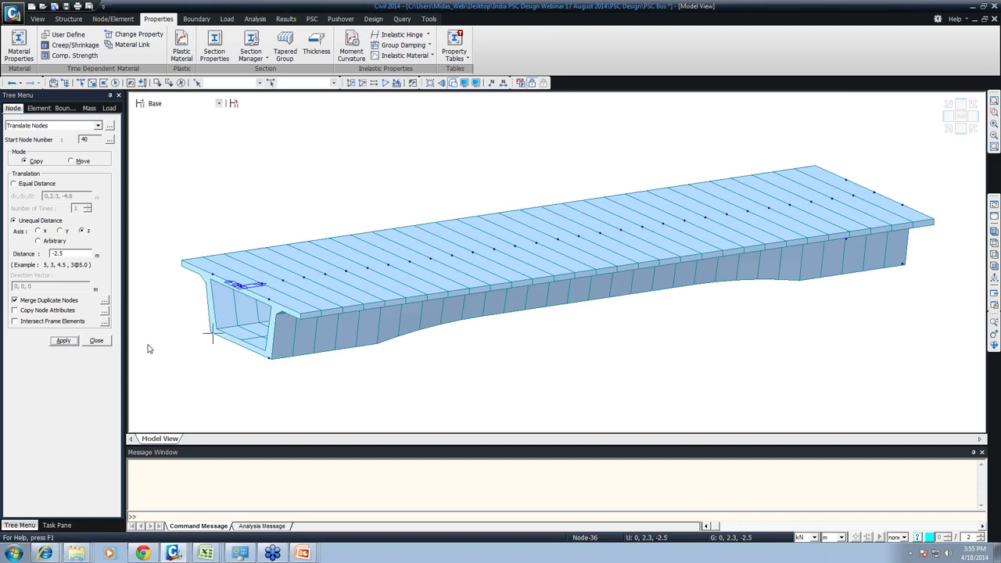
left_click(100, 342)
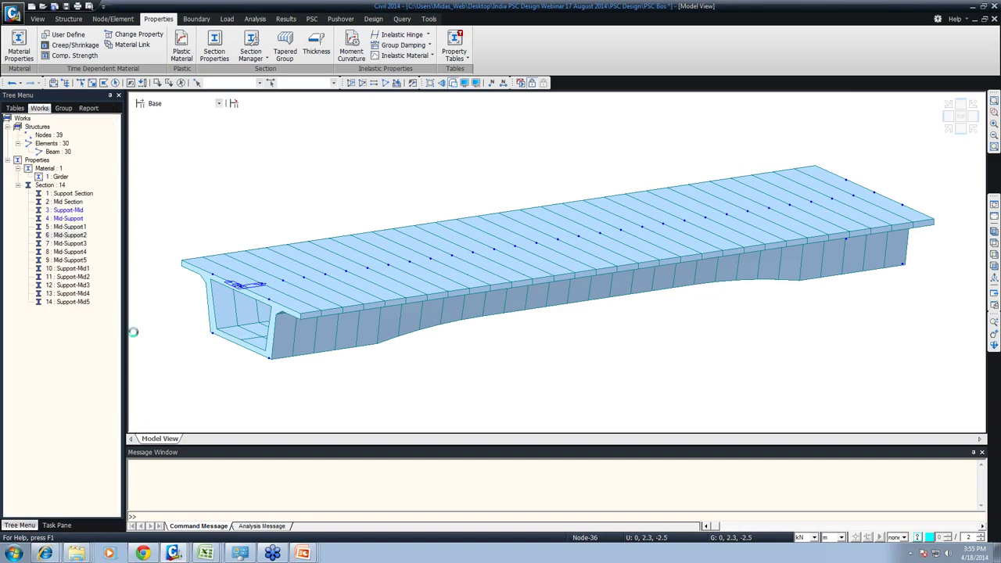
Step: Examine the girder from below and from its start end, and switch from solid to wireframe display
middle_click_drag(571, 248, 585, 227, "ctrl")
scroll(613, 273, "down", 5)
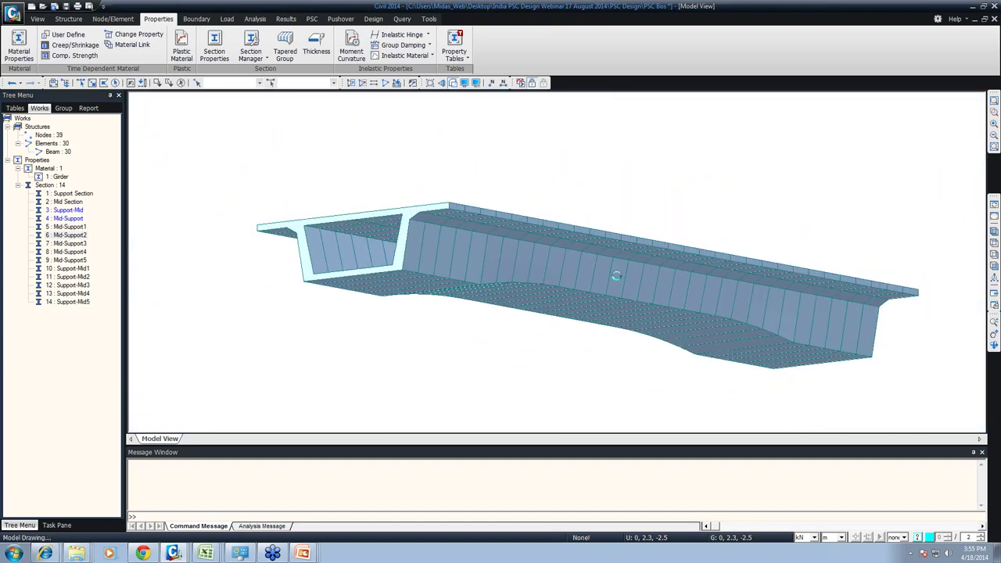
middle_click_drag(380, 272, 410, 322, "ctrl")
key("ctrl+h")
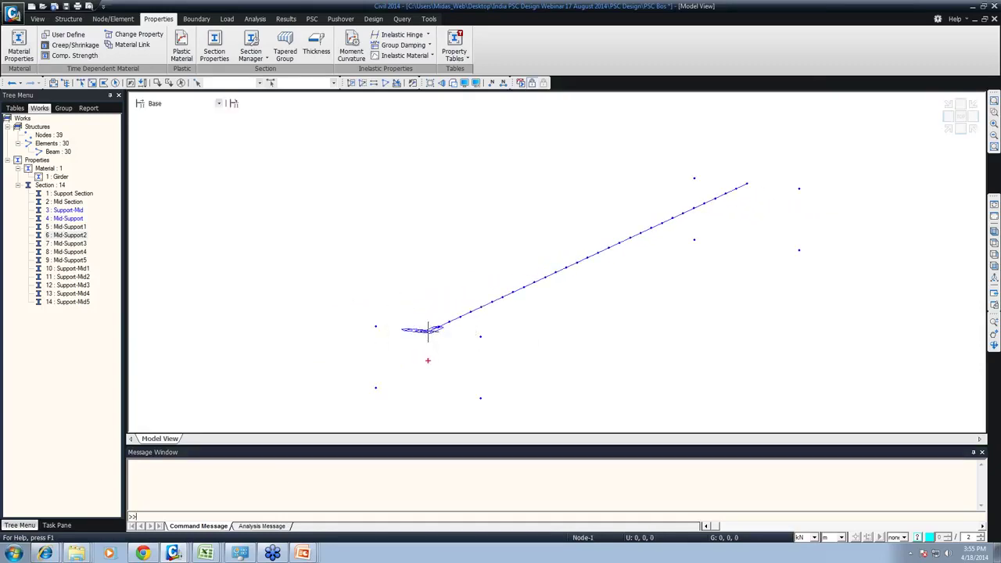
left_click_drag(365, 317, 382, 329, "ctrl")
left_click_drag(367, 376, 383, 397, "ctrl")
left_click_drag(471, 331, 492, 346, "ctrl")
left_click_drag(465, 388, 495, 427, "ctrl")
left_click_drag(420, 325, 434, 342, "ctrl")
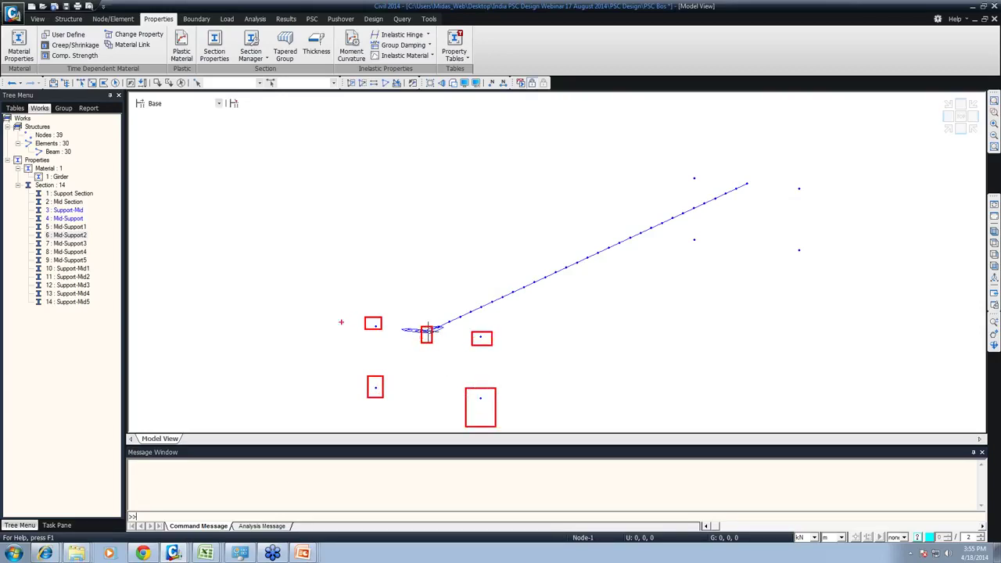
mouse_move(376, 386)
left_mouse_down("shift")
mouse_move(379, 325)
mouse_move(481, 339)
mouse_move(484, 413)
left_mouse_up("shift")
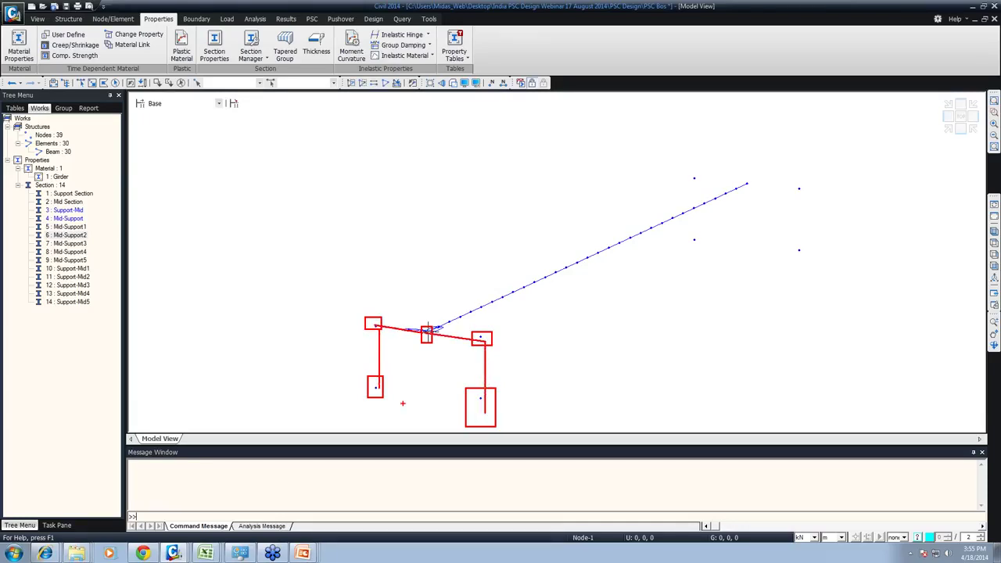
mouse_move(603, 284)
left_mouse_down("shift")
mouse_move(603, 329)
mouse_move(595, 317)
left_mouse_up("shift")
type("inks")
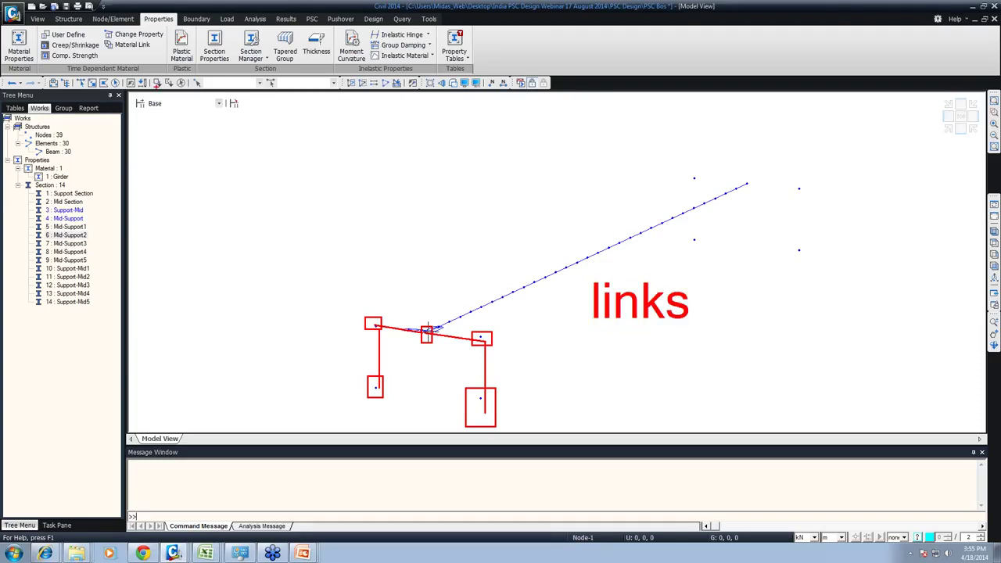
key("Escape")
Step: Set up an elastic link of type Rigid with copying at a distance of 30 m along the x axis
left_click(197, 18)
left_click(169, 47)
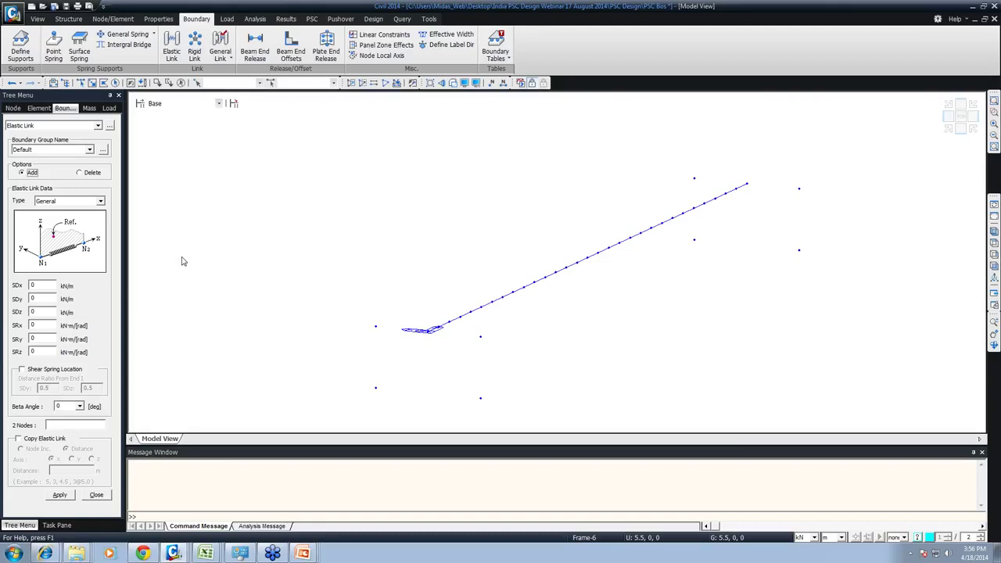
left_click(82, 201)
left_click(55, 219)
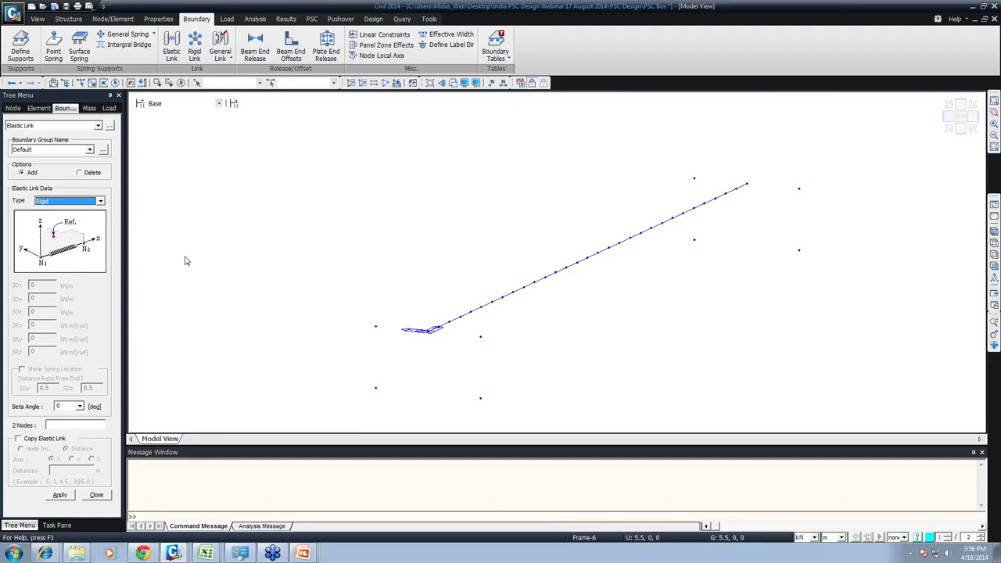
left_click(51, 440)
left_click(70, 470)
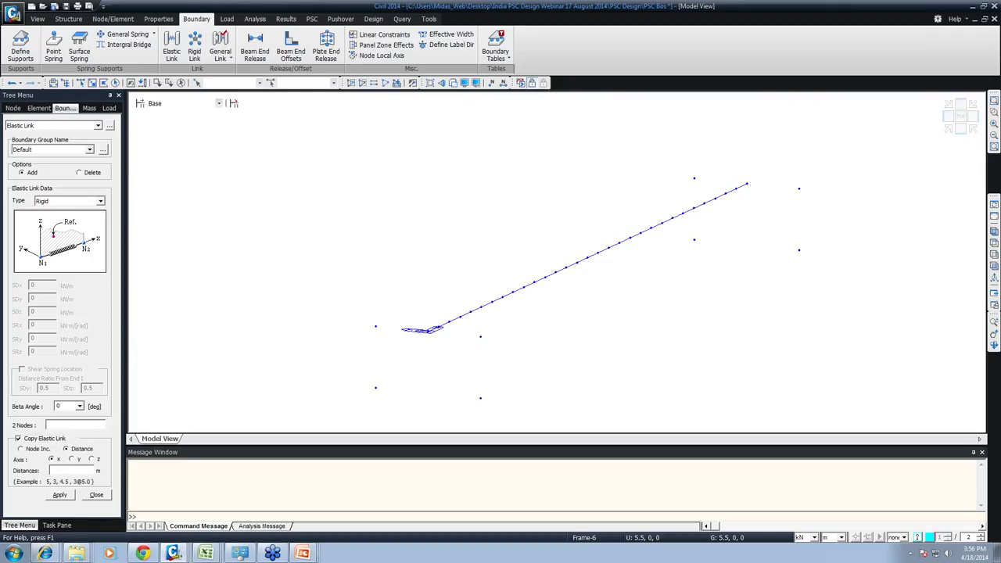
left_click(74, 425)
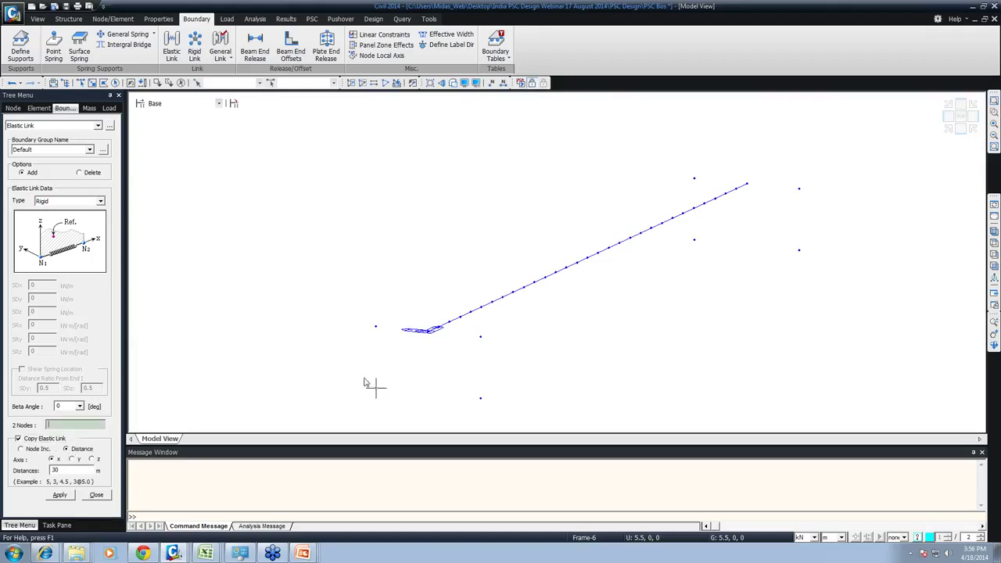
Step: Create the elastic links between the upper and lower offset nodes on both sides of the girder's start, and open the rigid link definition
left_click(375, 326)
left_click(375, 387)
left_click(480, 336)
left_click(480, 398)
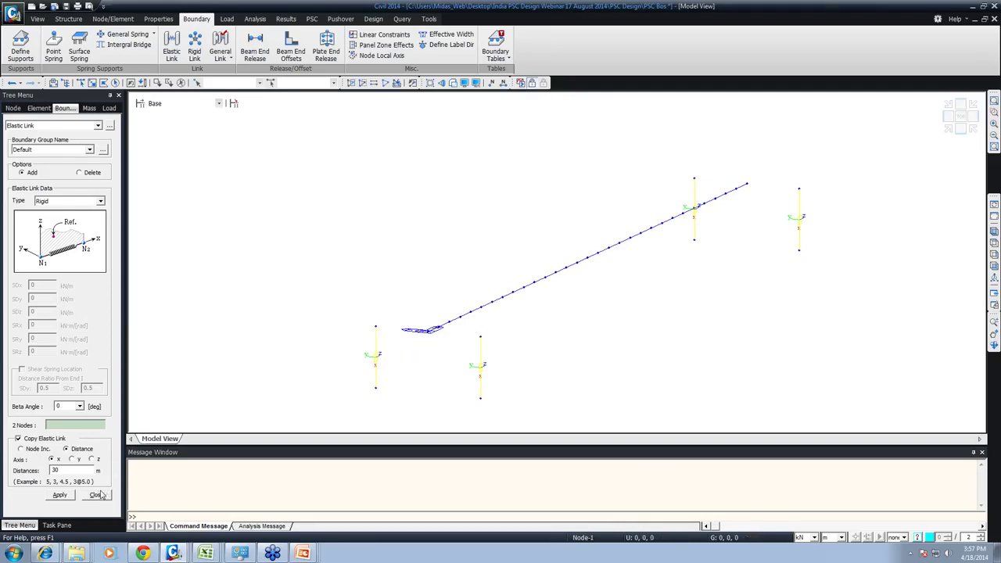
left_click(195, 49)
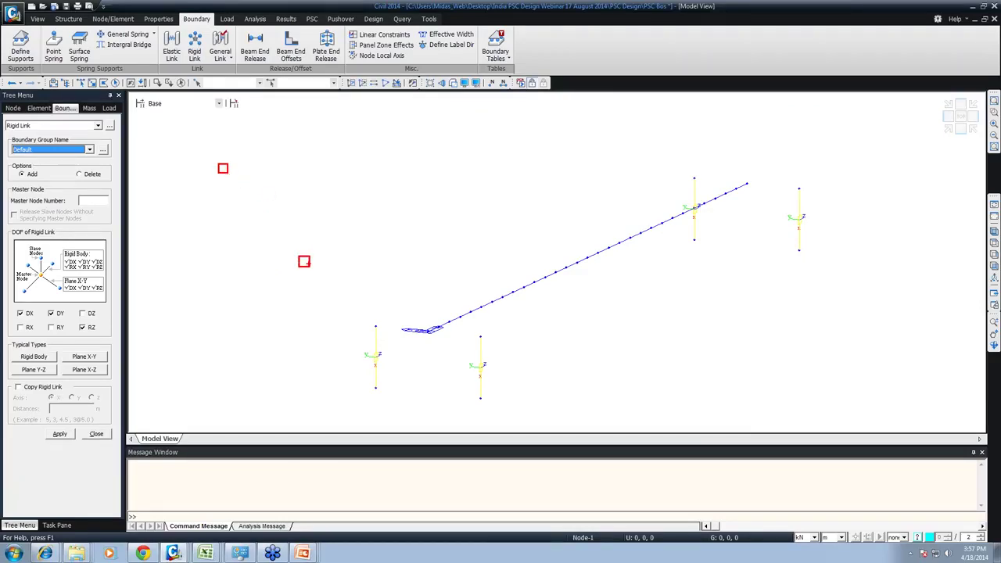
type("t")
type("m")
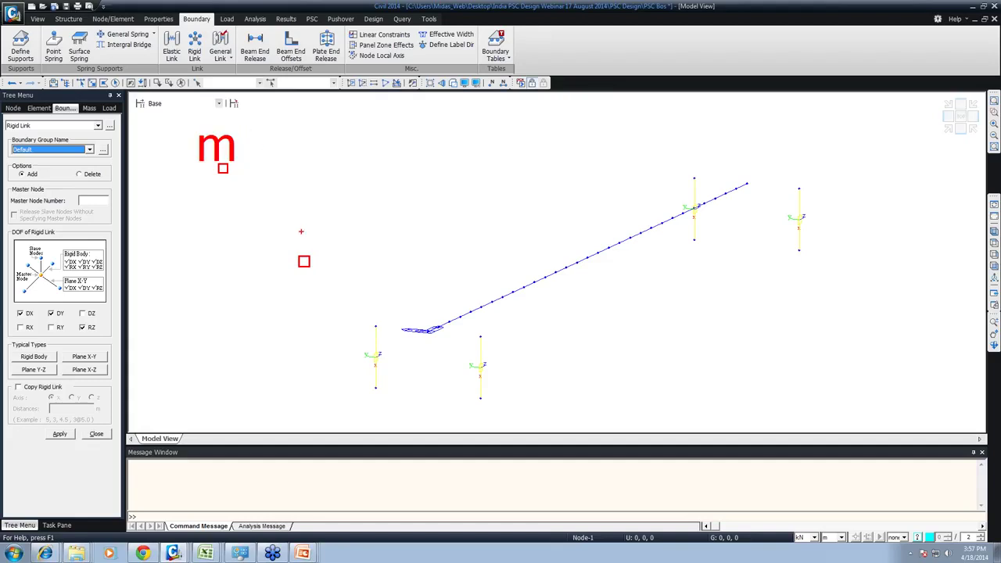
type("ts")
mouse_move(223, 168)
left_mouse_down()
mouse_move(220, 258)
mouse_move(255, 260)
left_mouse_up()
mouse_move(264, 185)
left_mouse_down()
mouse_move(260, 259)
mouse_move(303, 261)
mouse_move(307, 181)
mouse_move(273, 184)
mouse_move(301, 179)
left_mouse_up()
mouse_move(225, 175)
left_mouse_down()
mouse_move(283, 168)
mouse_move(265, 186)
mouse_move(291, 172)
mouse_move(308, 178)
left_mouse_up()
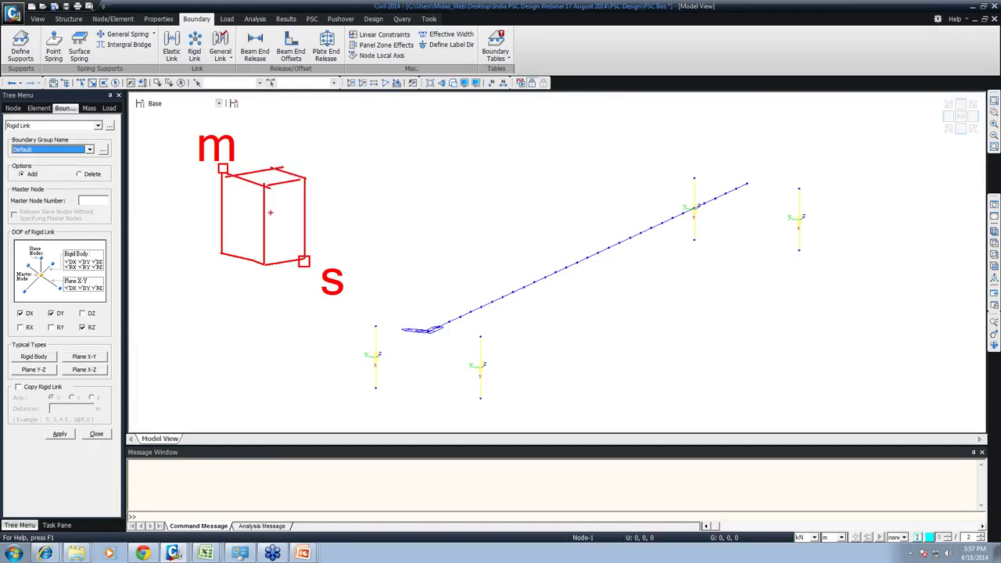
mouse_move(225, 167)
left_mouse_down()
mouse_move(346, 143)
mouse_move(348, 161)
left_mouse_up()
mouse_move(309, 262)
left_mouse_down()
mouse_move(404, 234)
mouse_move(390, 233)
mouse_move(399, 247)
left_mouse_up()
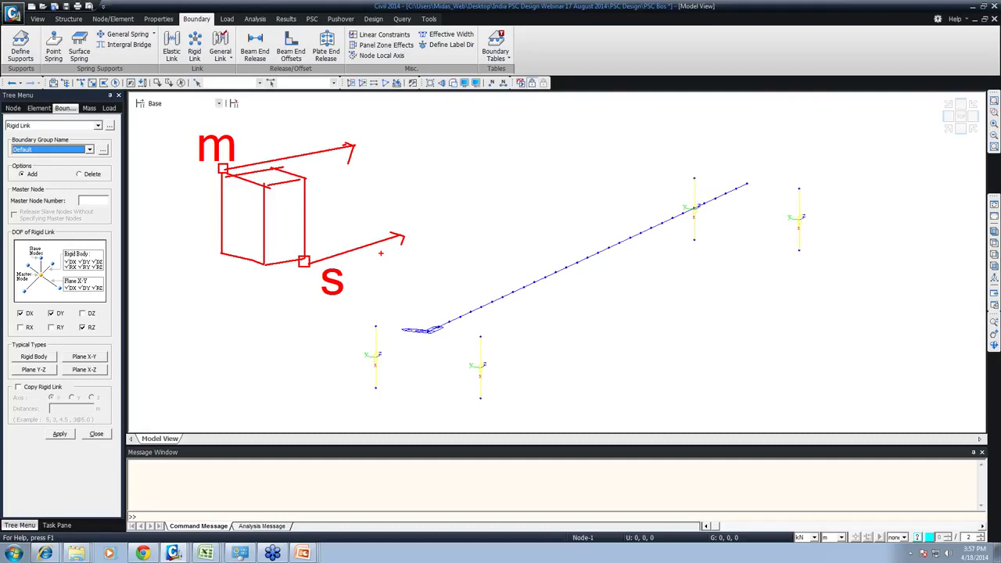
key("Escape")
Step: Add a Rigid Body link from master node 1 to upper offset nodes 32 and 34, copied 30 m along the x axis
left_click(93, 200)
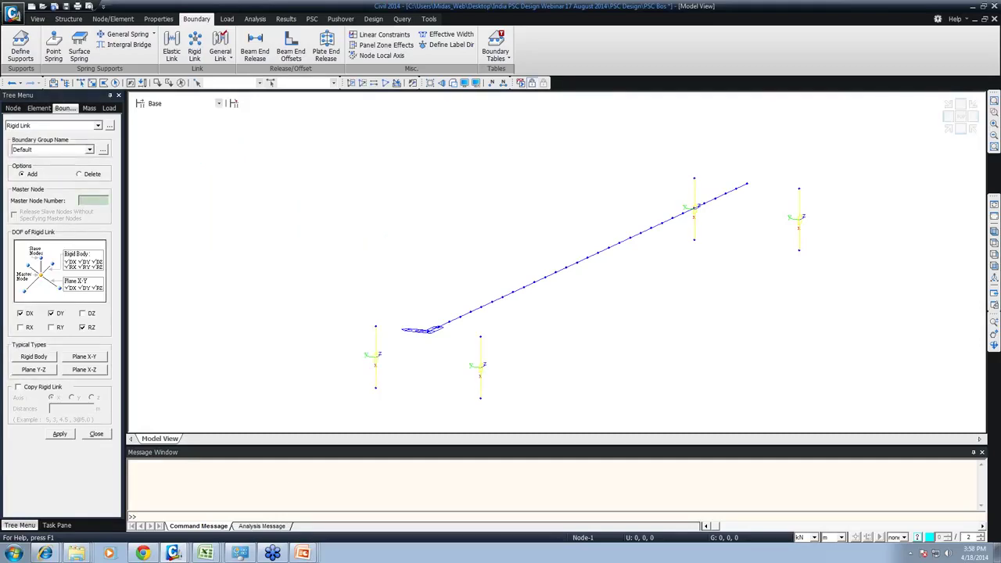
left_click(375, 327)
left_click(480, 337)
left_click(428, 331)
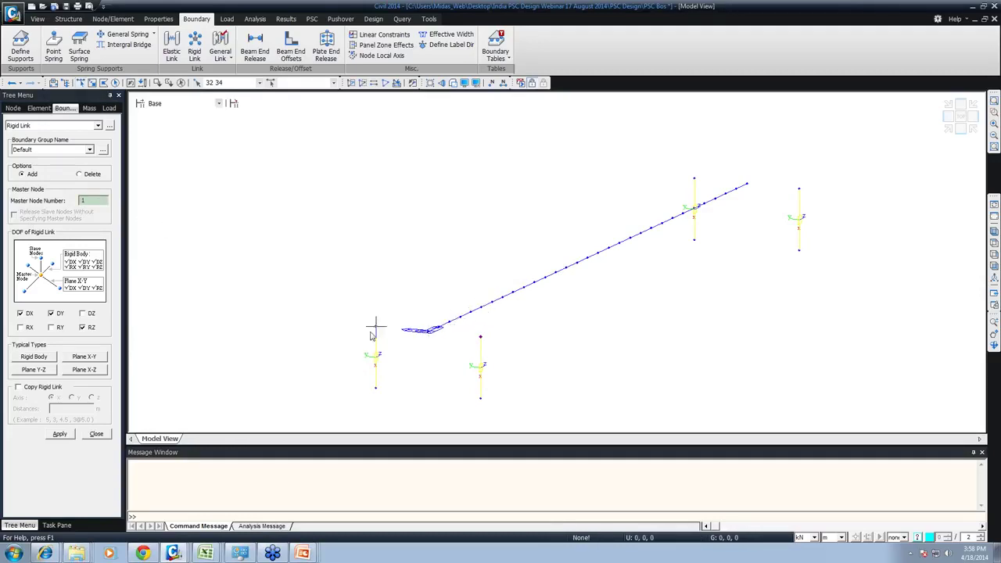
left_click(34, 357)
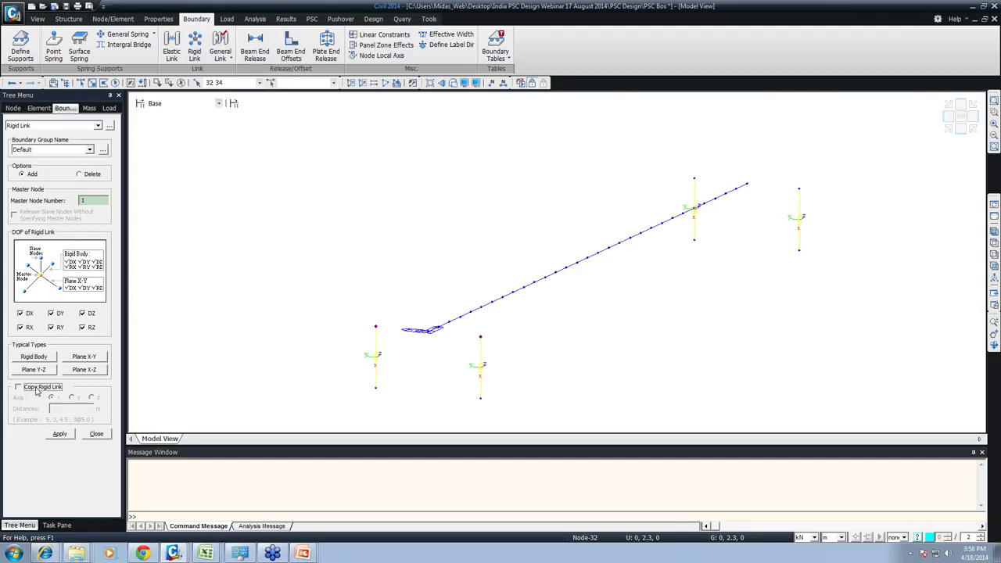
left_click(35, 389)
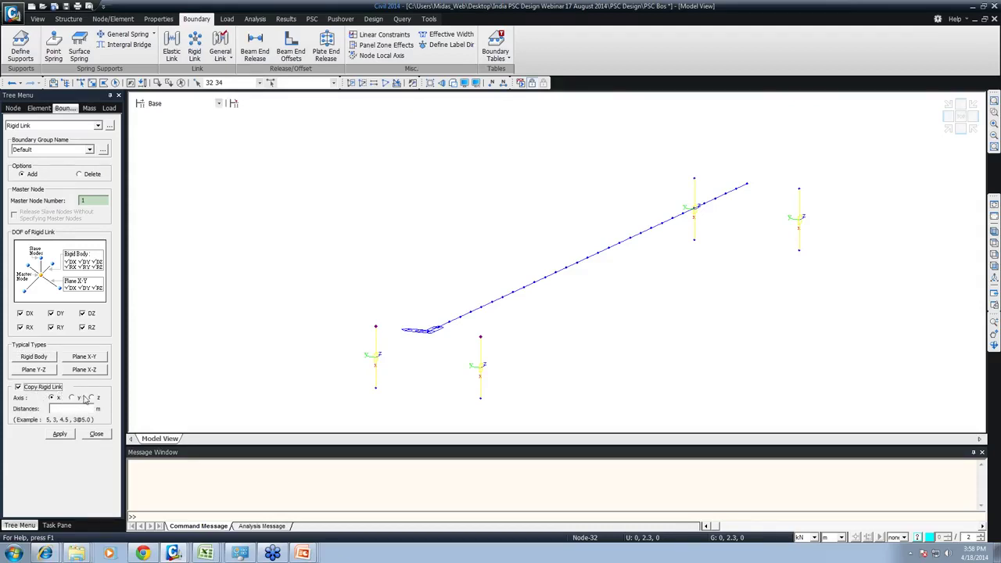
left_click(65, 408)
type("32")
key("BackSpace")
type("0")
left_click(60, 434)
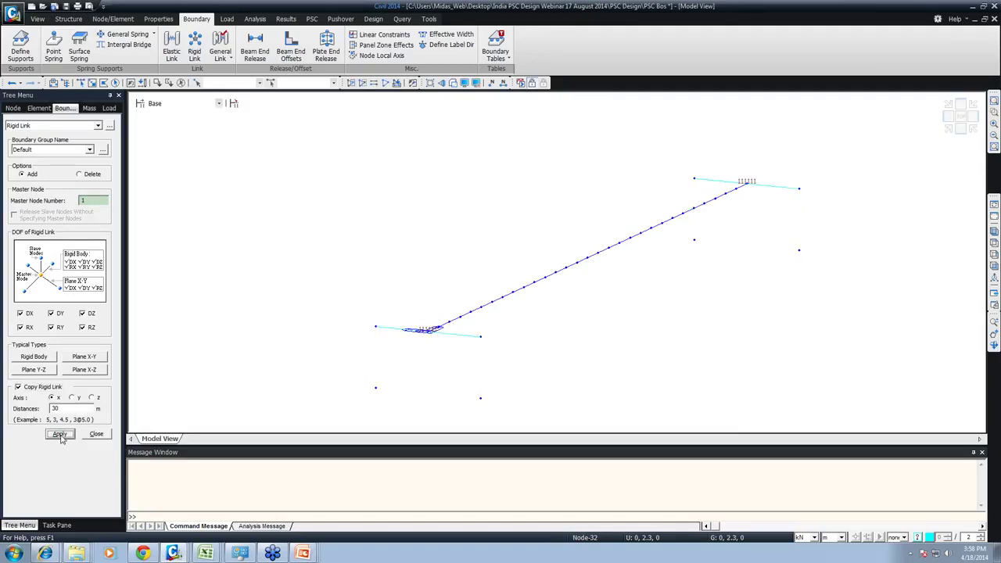
left_click_drag(342, 303, 583, 353)
mouse_move(585, 304)
left_mouse_down()
mouse_move(754, 195)
mouse_move(754, 205)
left_mouse_up()
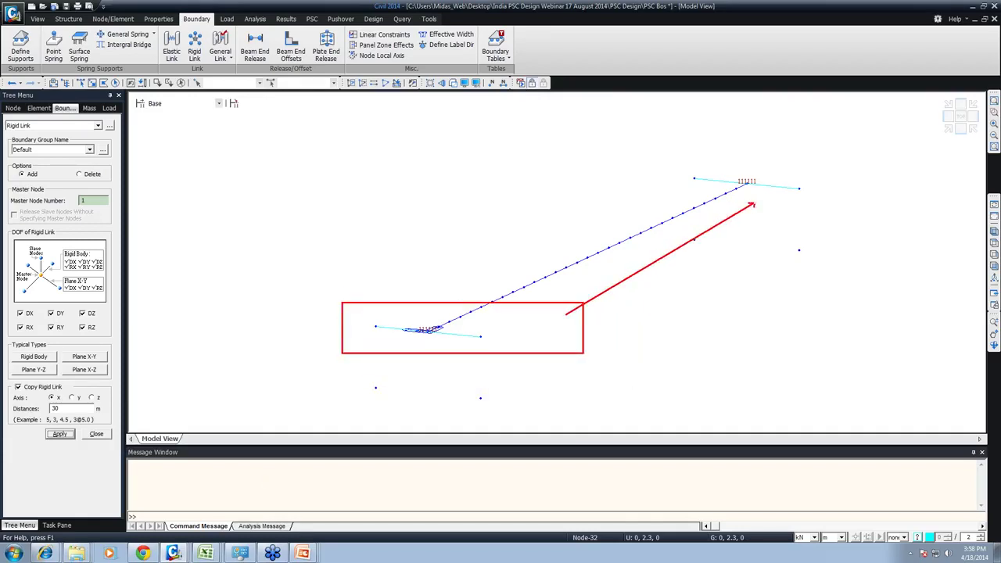
left_click_drag(677, 165, 819, 203)
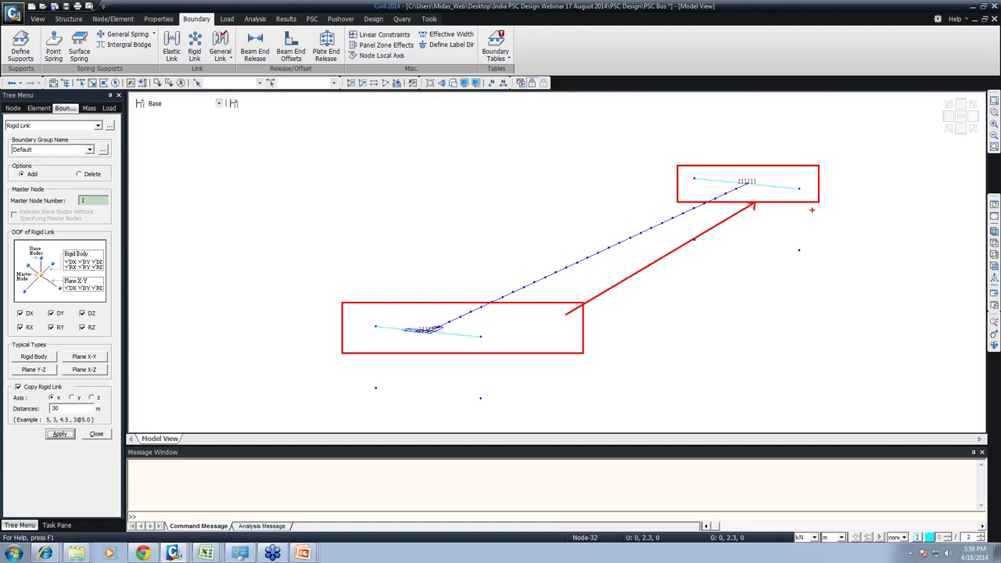
key("Escape")
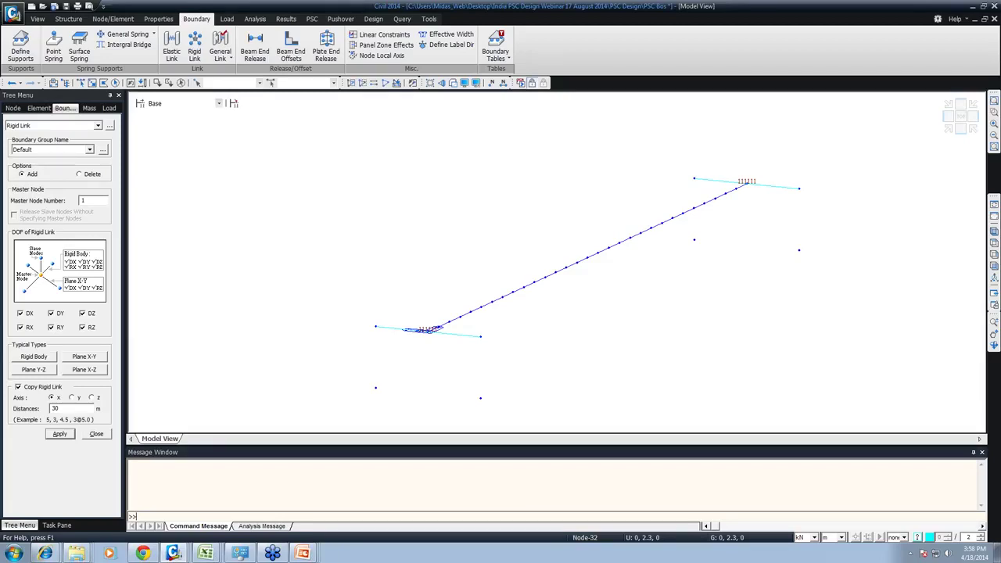
Step: Add a support fixing all translations (D-ALL) at lower bearing node 38 on the negative y side of the girder's start
key("ctrl+h")
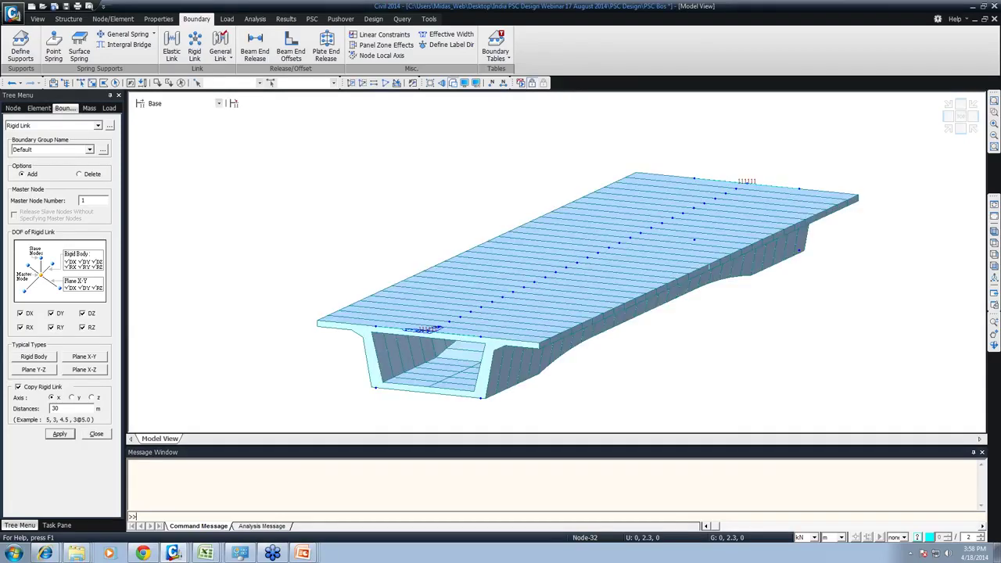
left_click(993, 241)
left_click(95, 434)
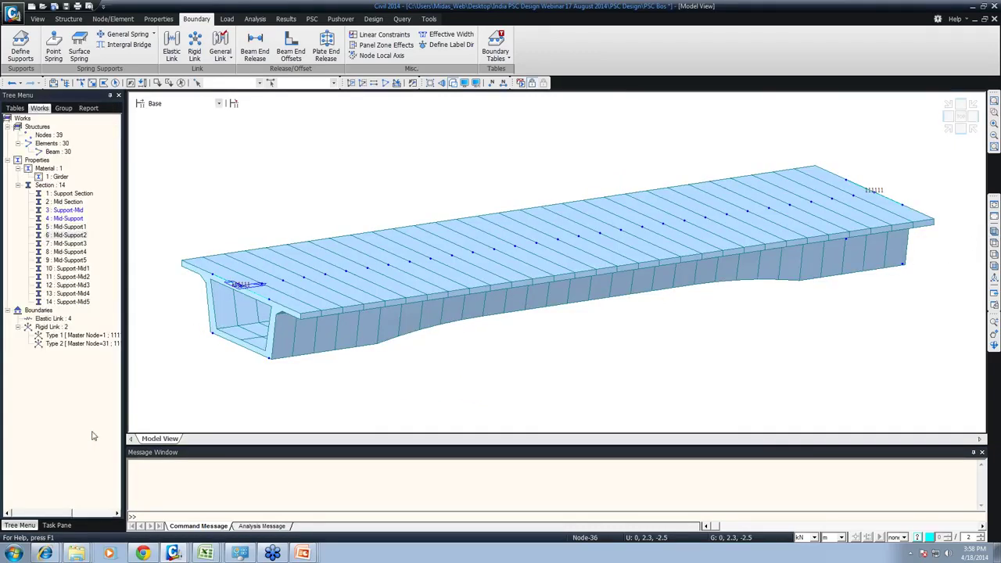
key("ctrl+h")
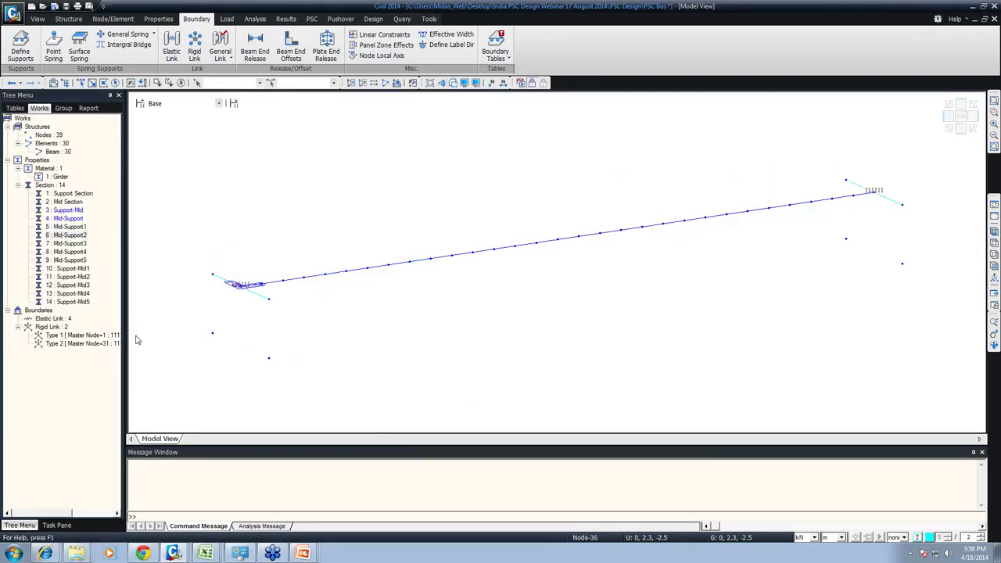
left_click(268, 358)
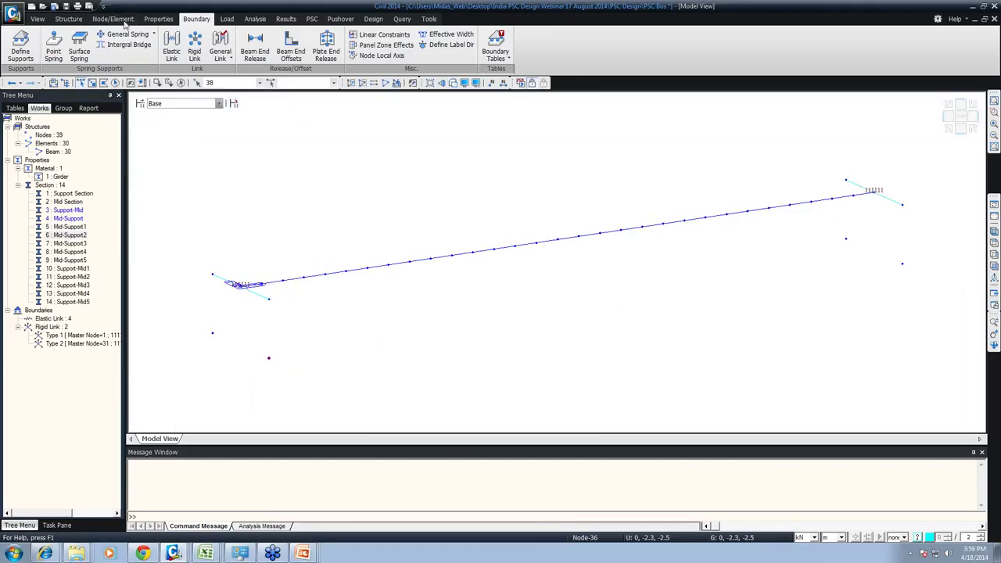
left_click(20, 48)
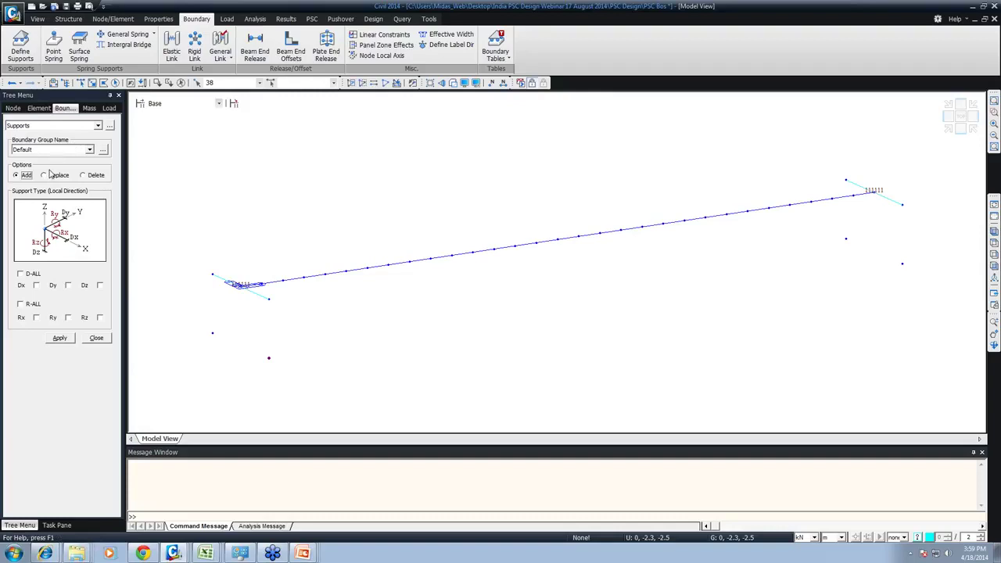
left_click(31, 274)
left_click(59, 338)
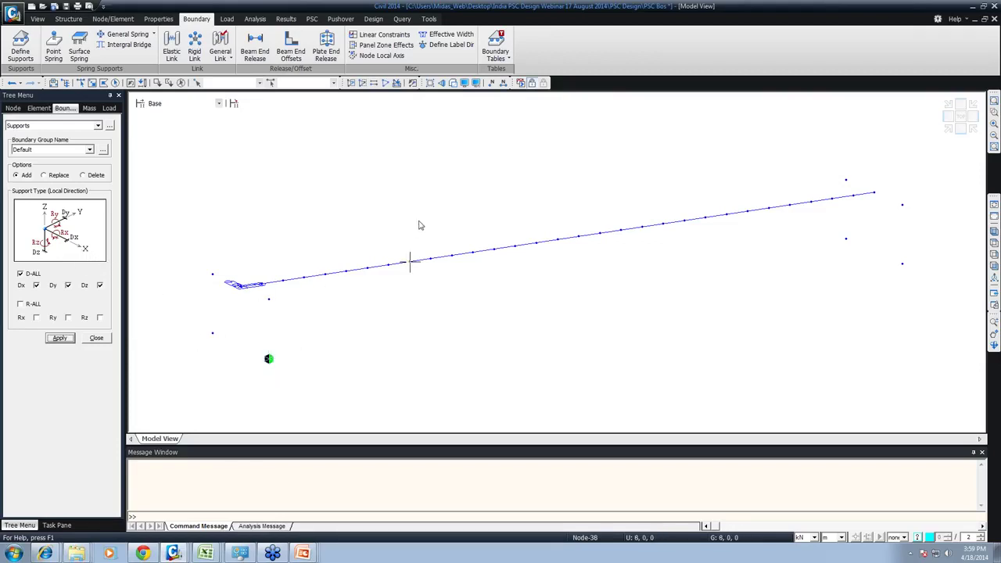
left_click_drag(310, 152, 566, 151)
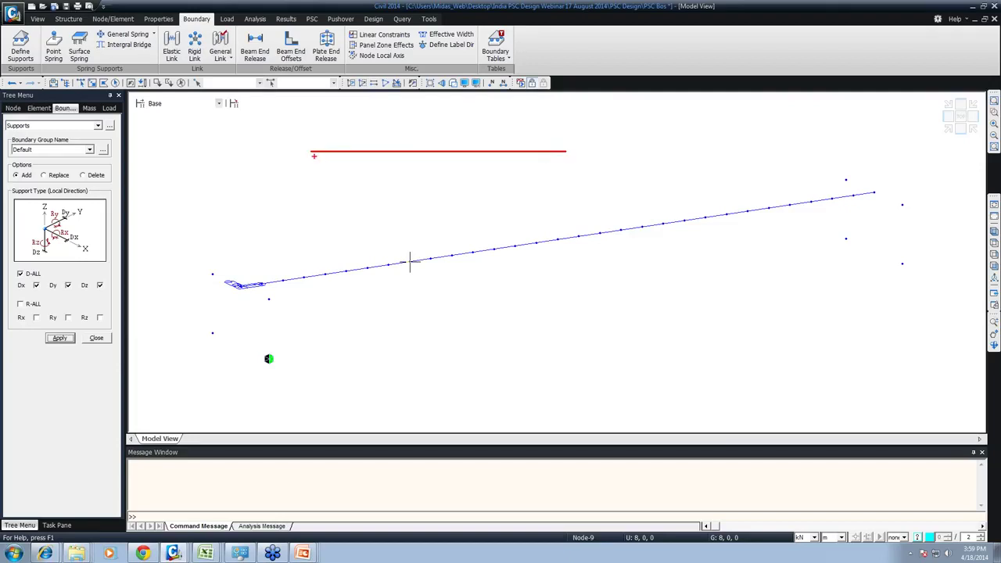
left_click_drag(311, 156, 308, 162)
left_click_drag(558, 165, 571, 164)
left_click_drag(558, 170, 568, 174)
key("Escape")
double_click(302, 383)
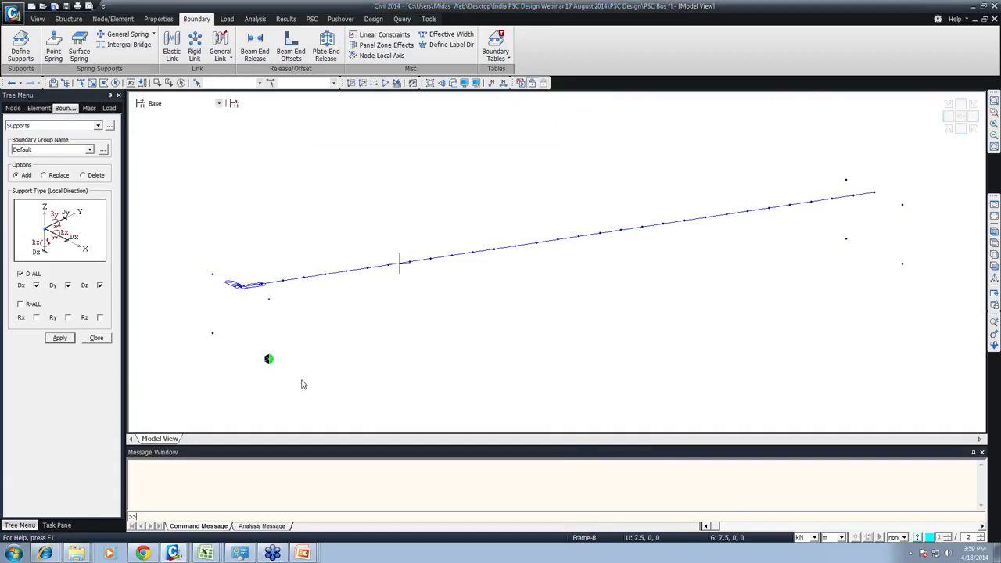
left_click(642, 398)
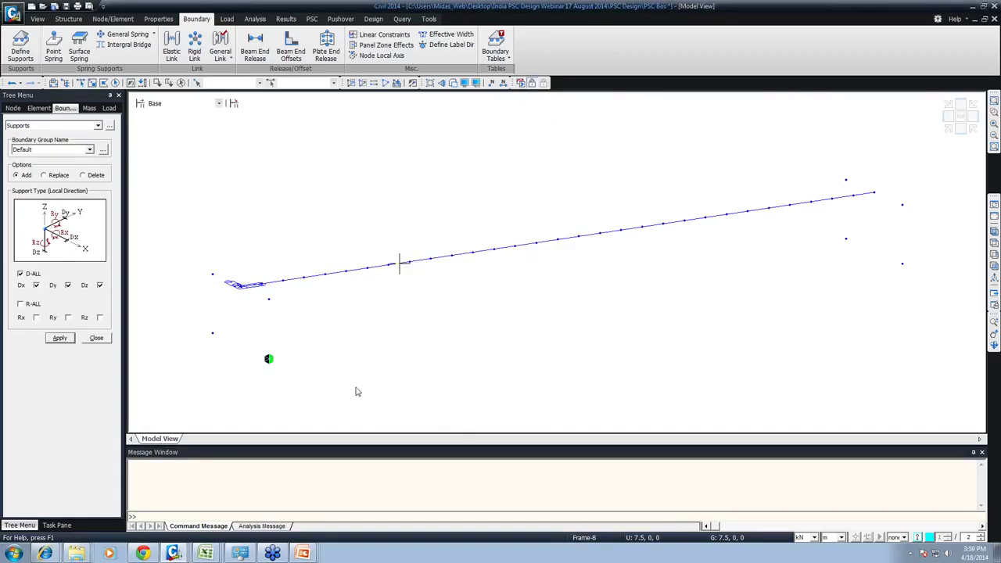
left_click_drag(246, 340, 303, 378)
mouse_move(895, 253)
left_mouse_down()
mouse_move(907, 282)
mouse_move(957, 269)
left_mouse_up()
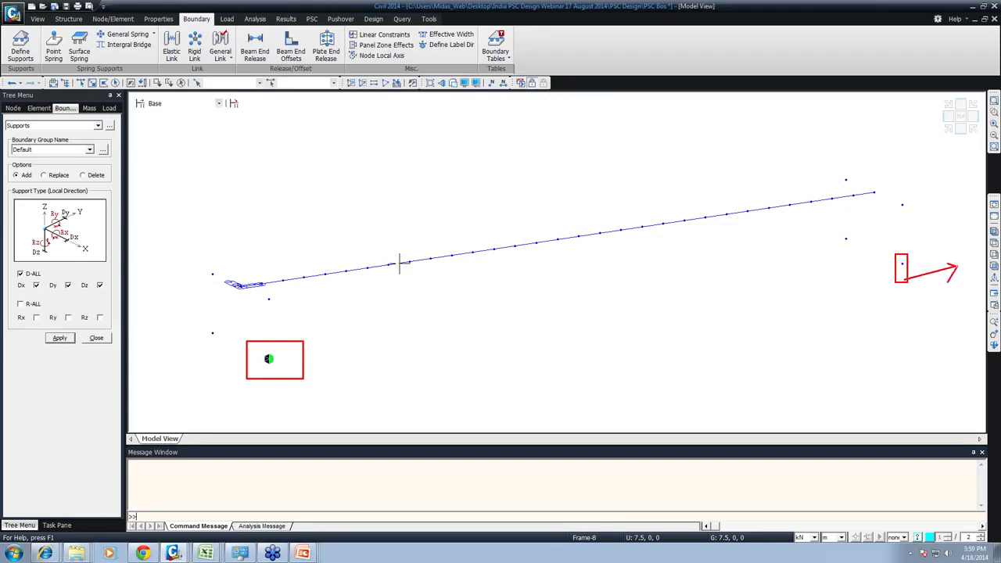
type("t")
type("X")
mouse_move(198, 311)
left_mouse_down()
mouse_move(220, 341)
mouse_move(181, 311)
left_mouse_up()
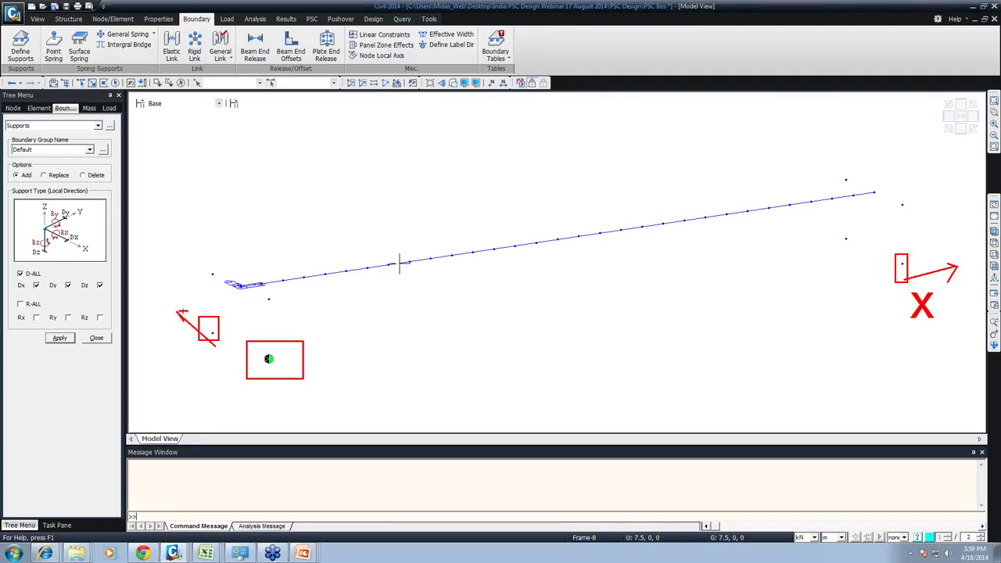
type("t")
type("y")
key("Escape")
mouse_move(824, 225)
left_mouse_down()
mouse_move(851, 248)
mouse_move(893, 229)
left_mouse_up()
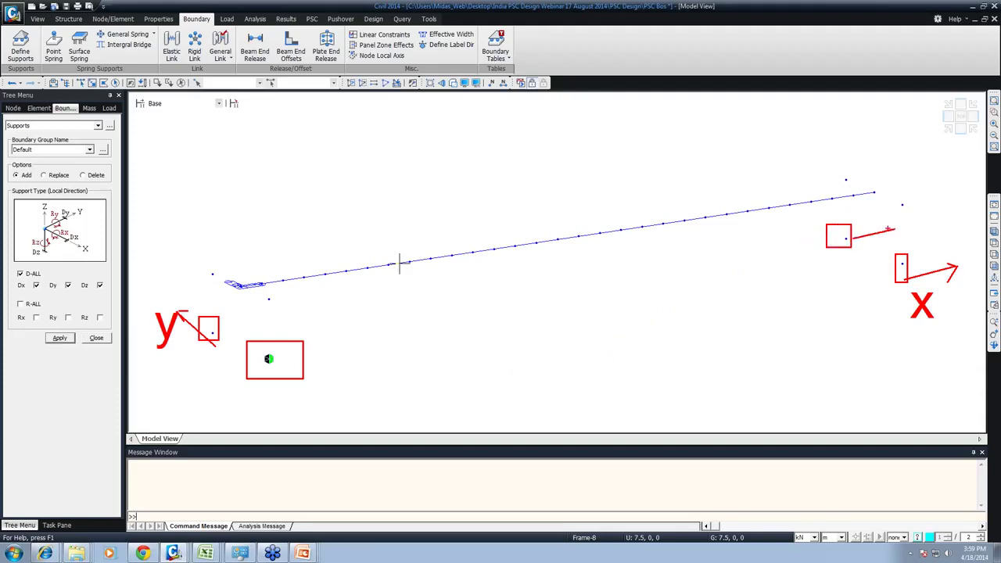
left_click_drag(916, 210, 916, 256)
type("X")
left_click_drag(825, 247, 794, 223)
type("t")
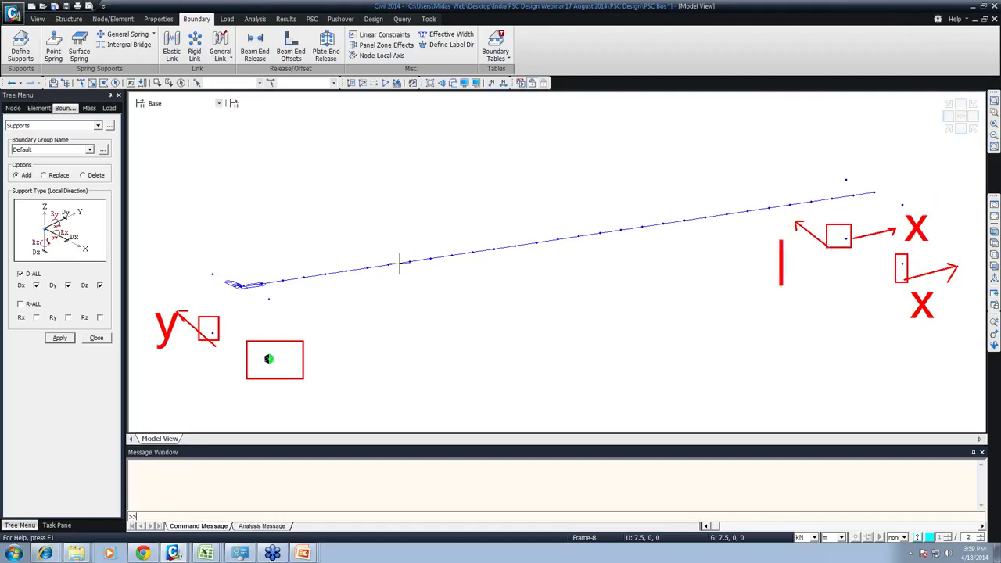
type("y")
key("Escape")
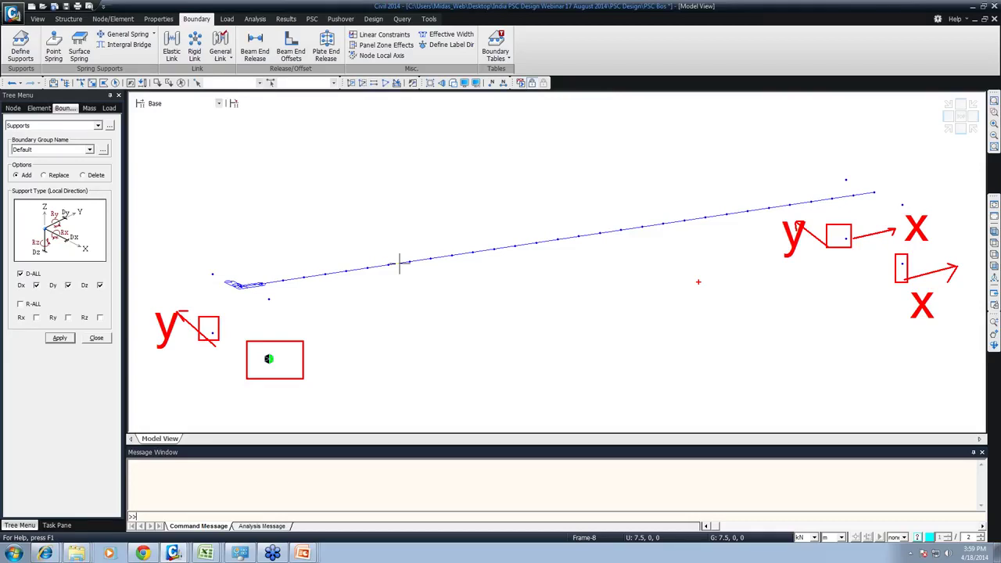
key("Escape")
Step: Add a support restraining Dy and Dz at the lower bearing node on the negative y side of the girder's far end
left_click(902, 264)
left_click(36, 284)
left_click(55, 338)
Step: Add a support restraining Dx and Dz at the lower bearing node on the positive y side of the girder's start
left_click(212, 333)
left_click(36, 284)
left_click(67, 285)
left_click(59, 338)
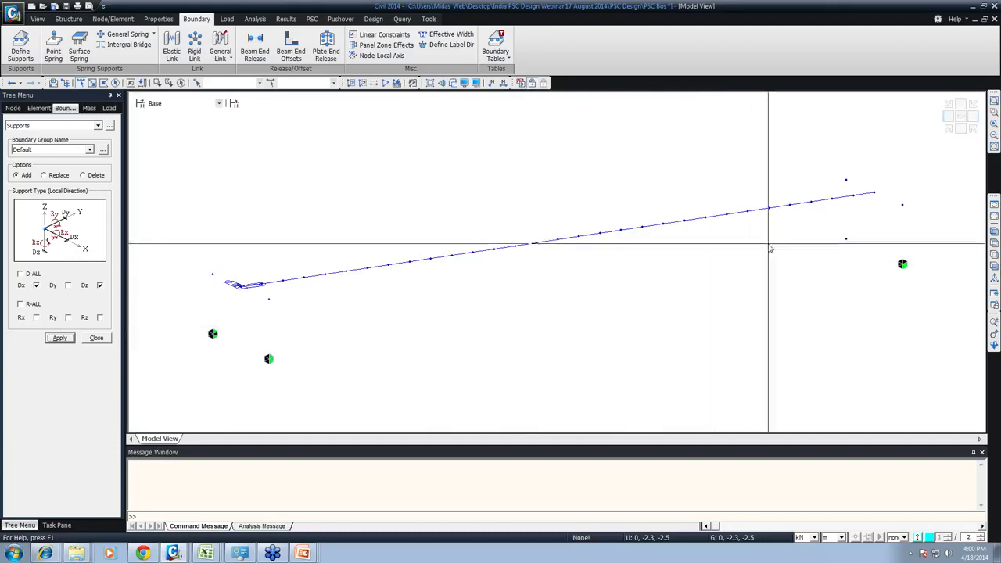
Step: Add a support restraining only Dz at lower bearing node 37 on the positive y side of the far end, and finish the support definition
left_click(845, 238)
left_click(36, 285)
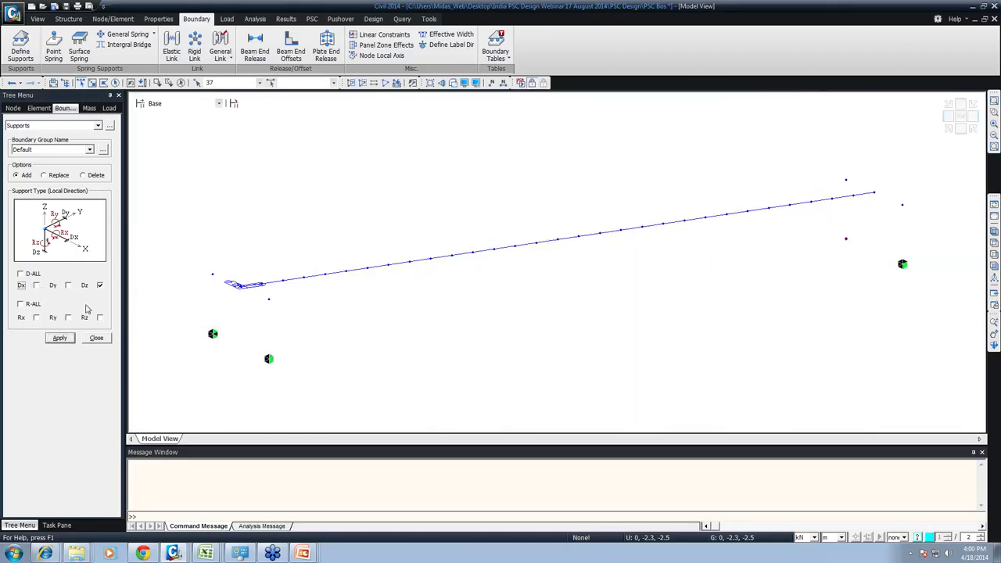
left_click(59, 338)
left_click(95, 340)
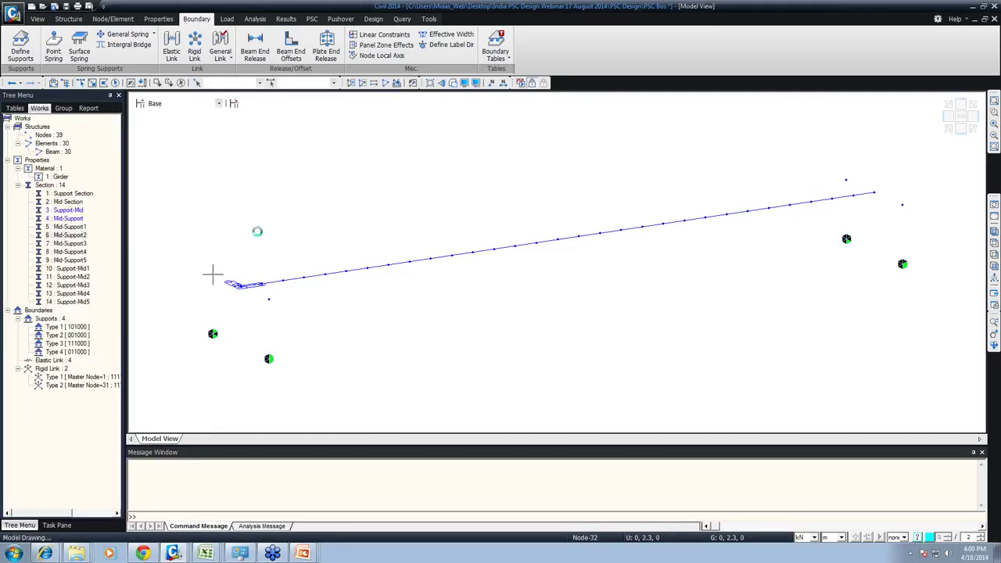
Step: Add a static load case named SW of type Dead Load (D)
middle_click_drag(307, 303, 341, 301)
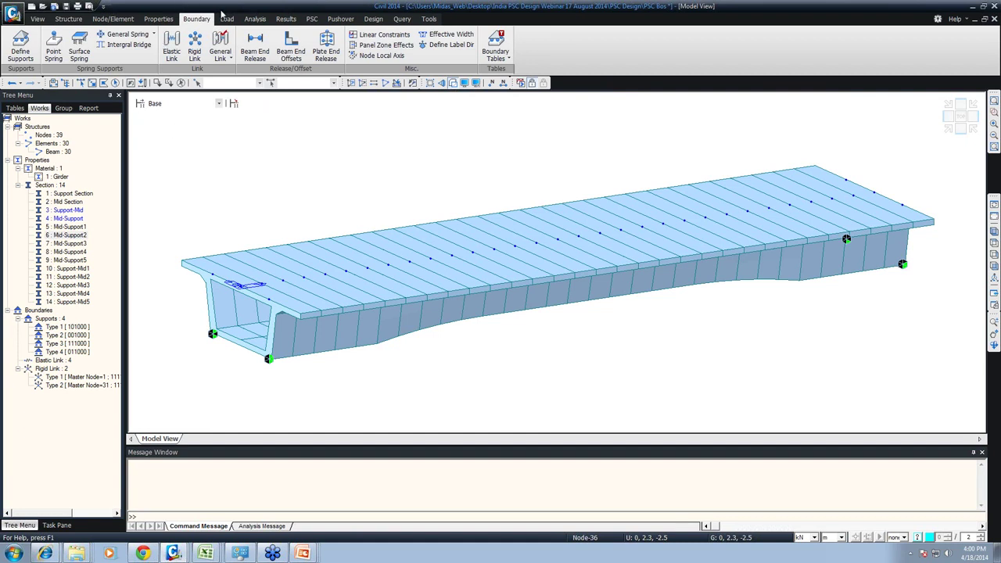
left_click(225, 17)
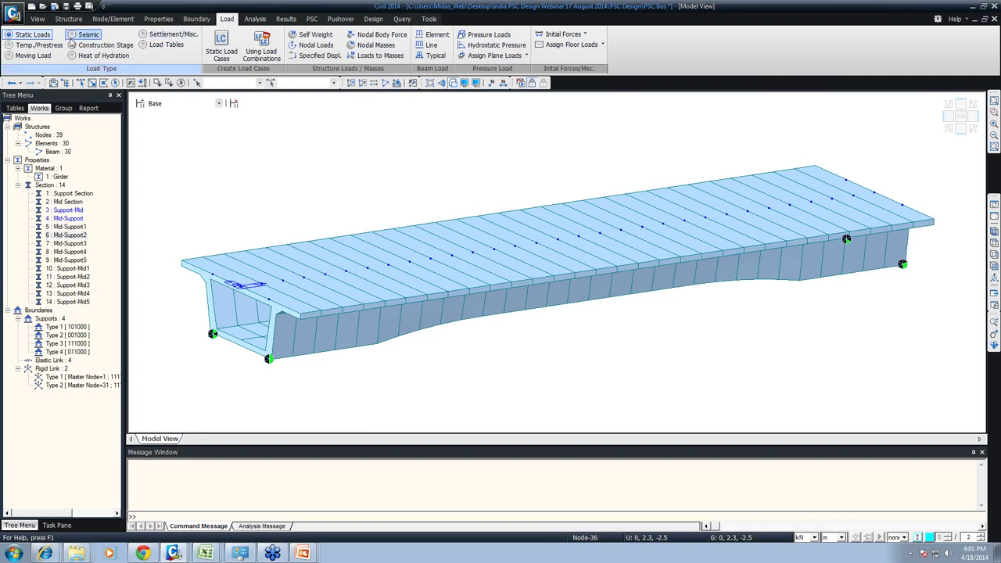
left_click(38, 45)
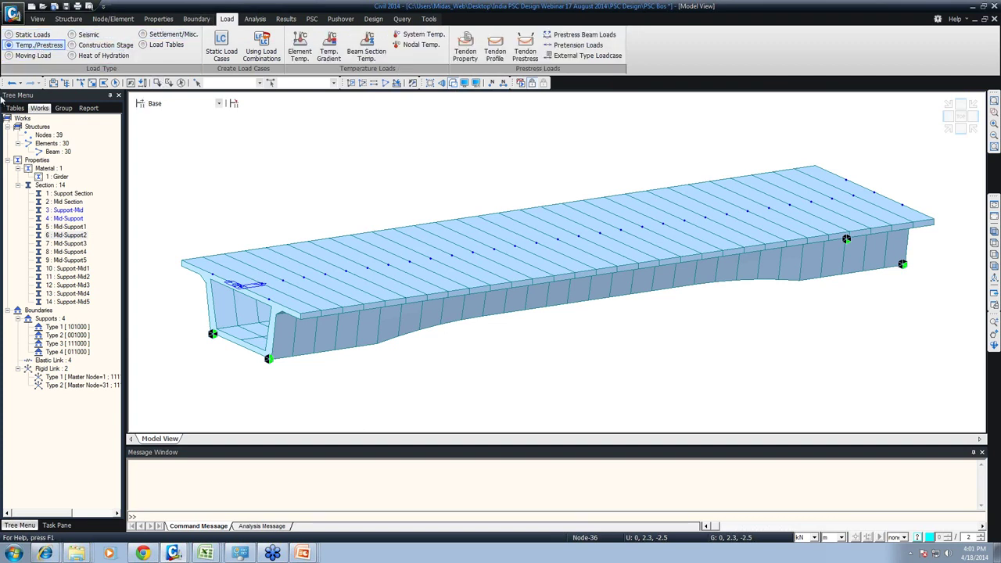
left_click(31, 35)
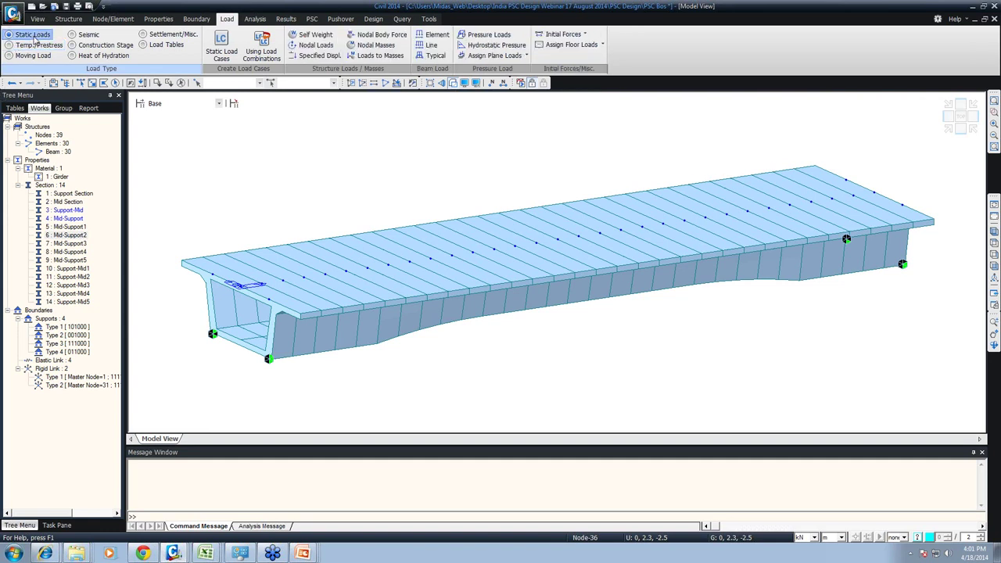
left_click(221, 36)
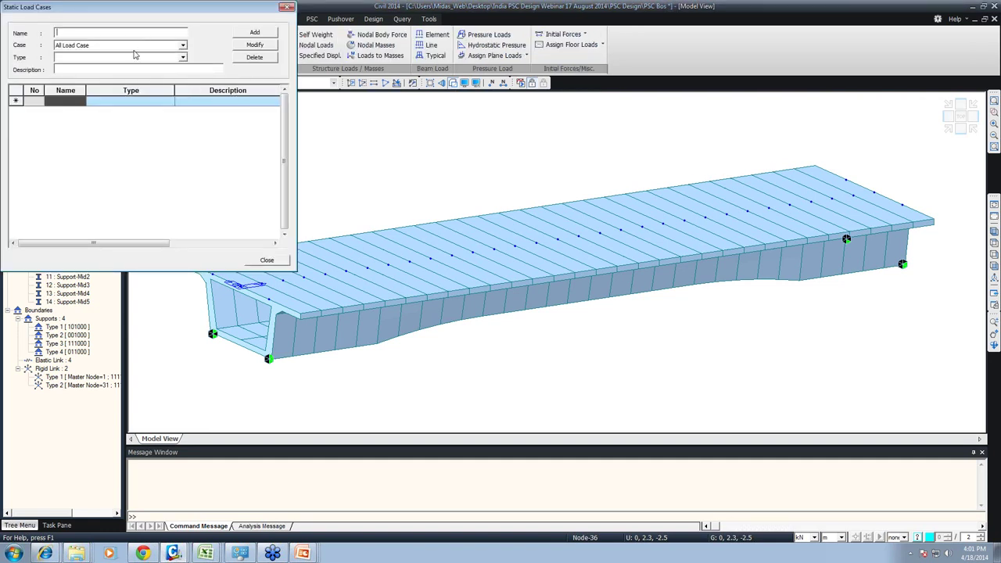
type("SW")
left_click(131, 57)
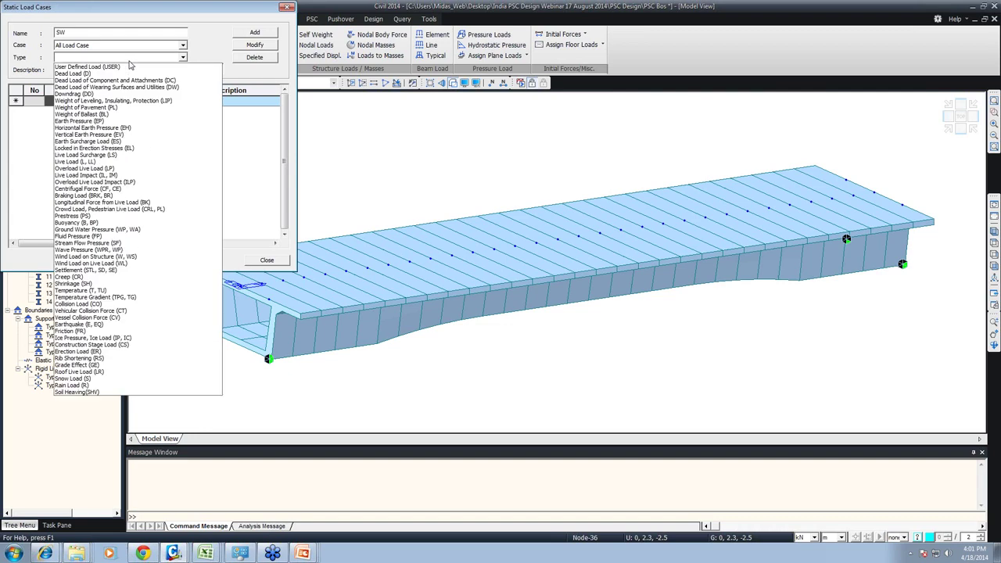
left_click(102, 73)
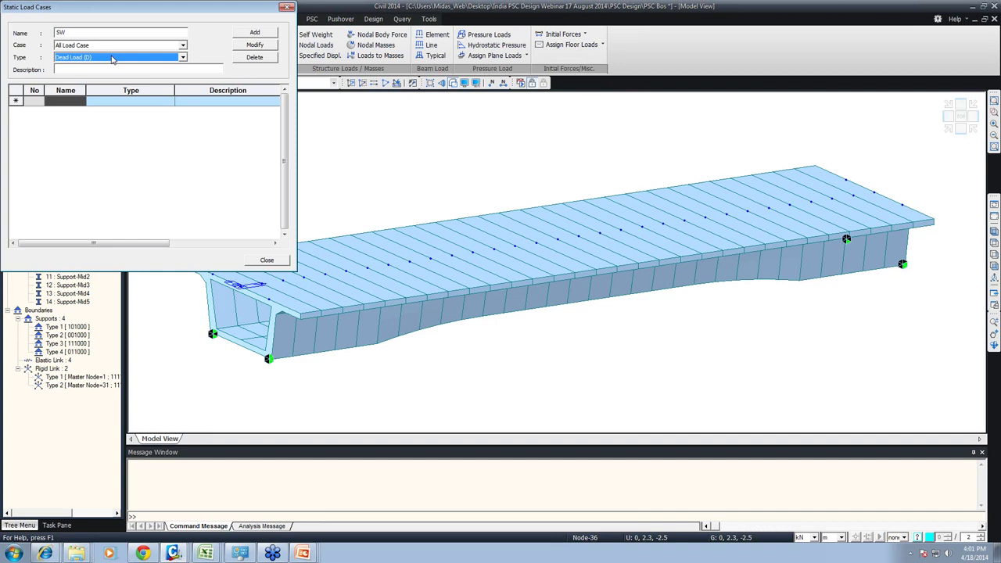
left_click(239, 34)
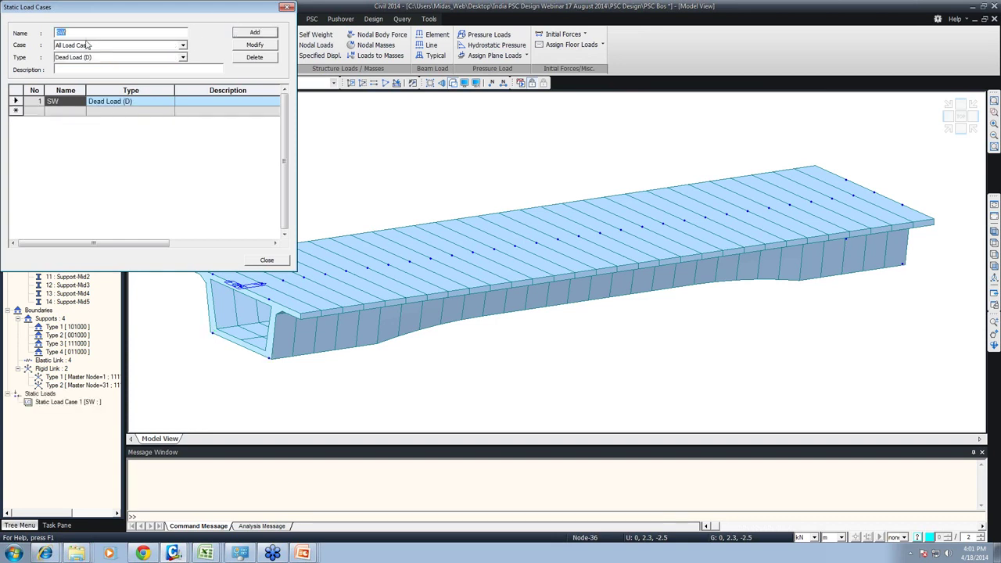
Step: Add a static load case named SIDL of type Dead Load of Component and Attachments (DC)
left_click(100, 57)
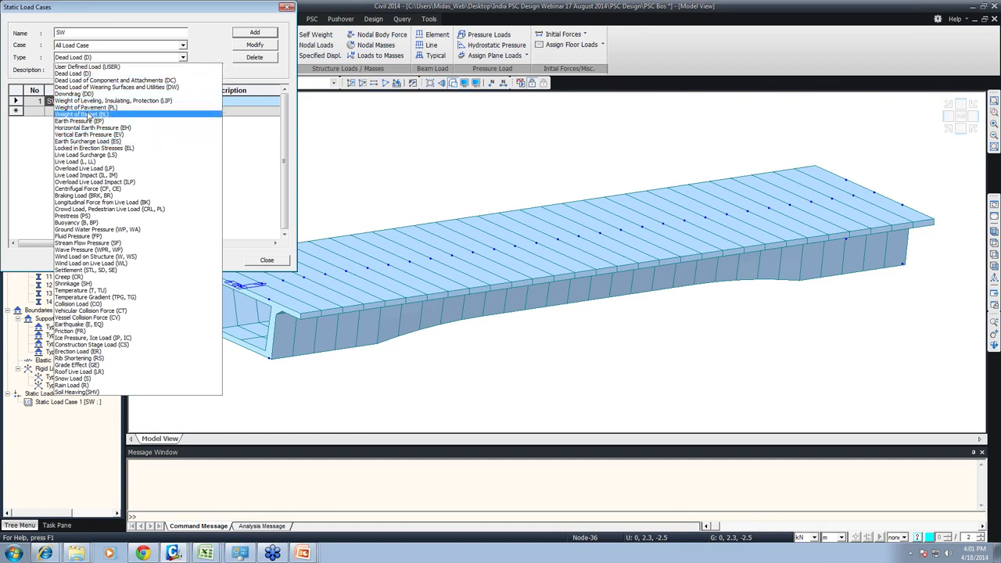
left_click(82, 40)
left_click_drag(76, 33, 31, 36)
type("S")
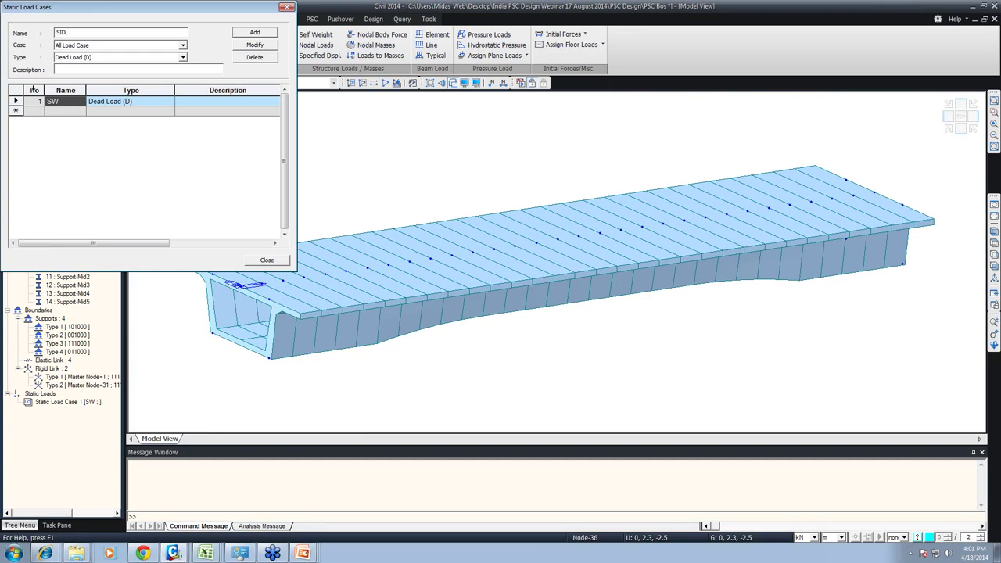
left_click(63, 58)
left_click(69, 79)
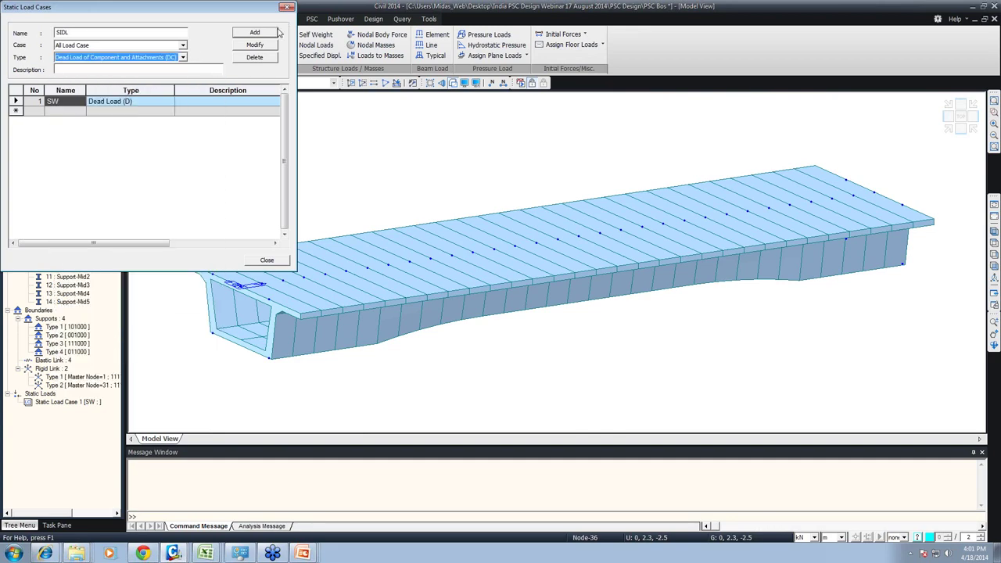
left_click(254, 32)
Step: Add a static load case named PS of type Prestress (PS)
type("PS")
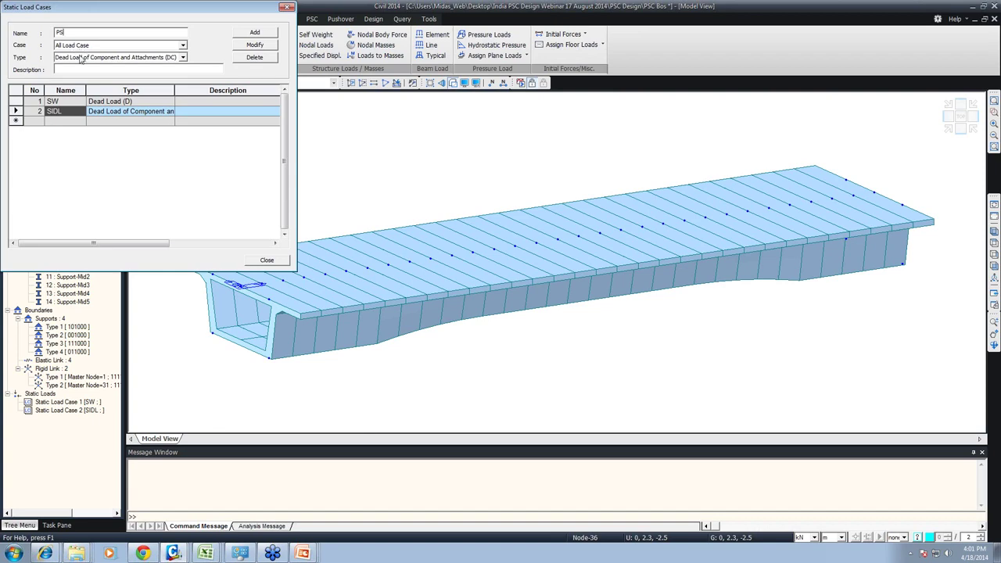
left_click(81, 59)
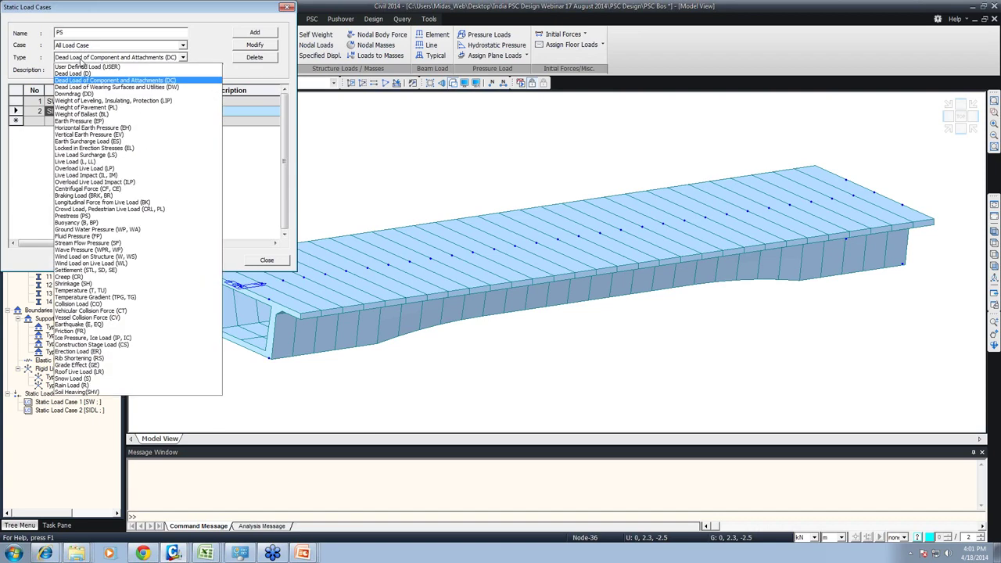
left_click(77, 217)
left_click(255, 32)
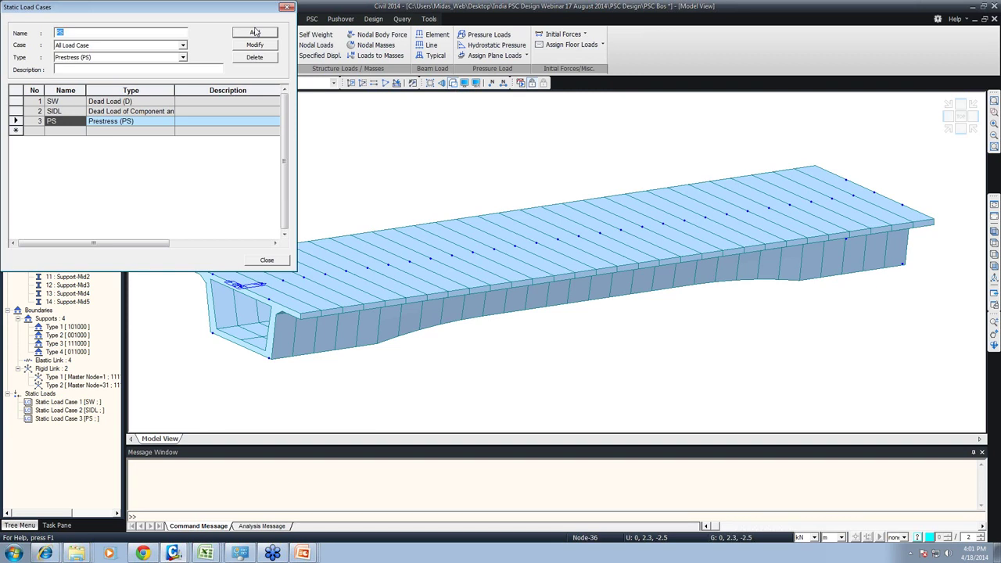
Step: Widen the Type column of the static load case table to read the full load types, and close the load case definition
left_click_drag(174, 89, 217, 90)
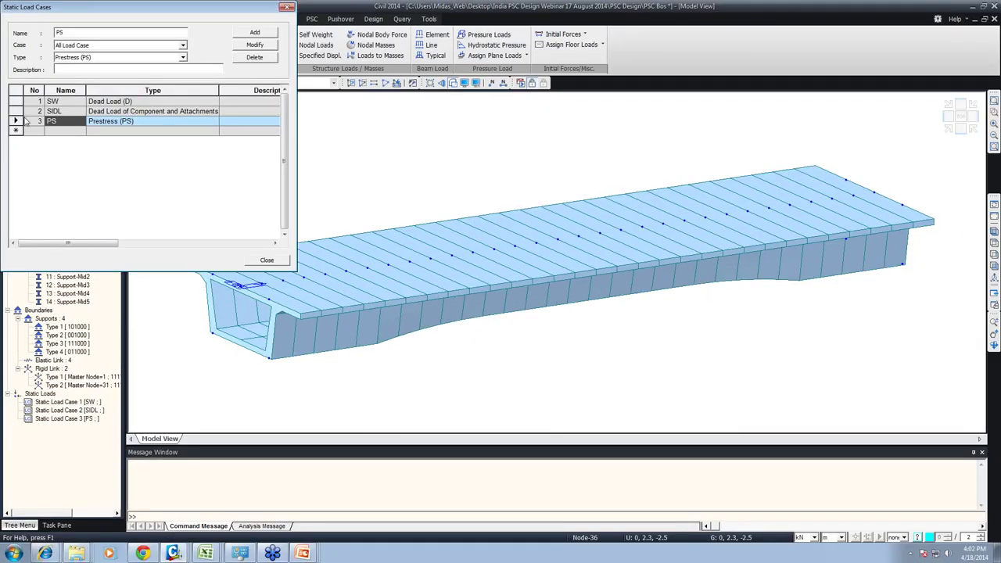
left_click(71, 61)
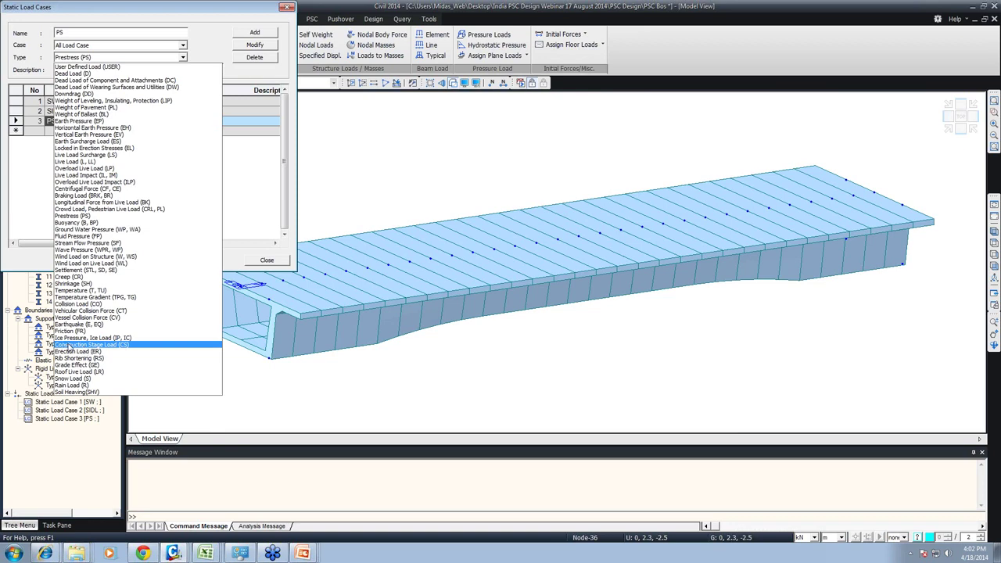
left_click(235, 165)
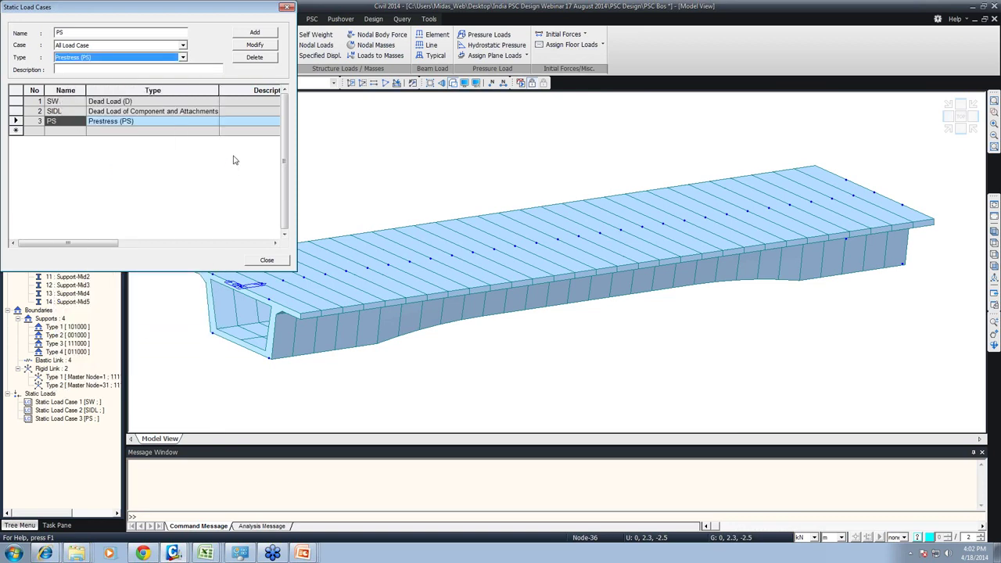
left_click(265, 260)
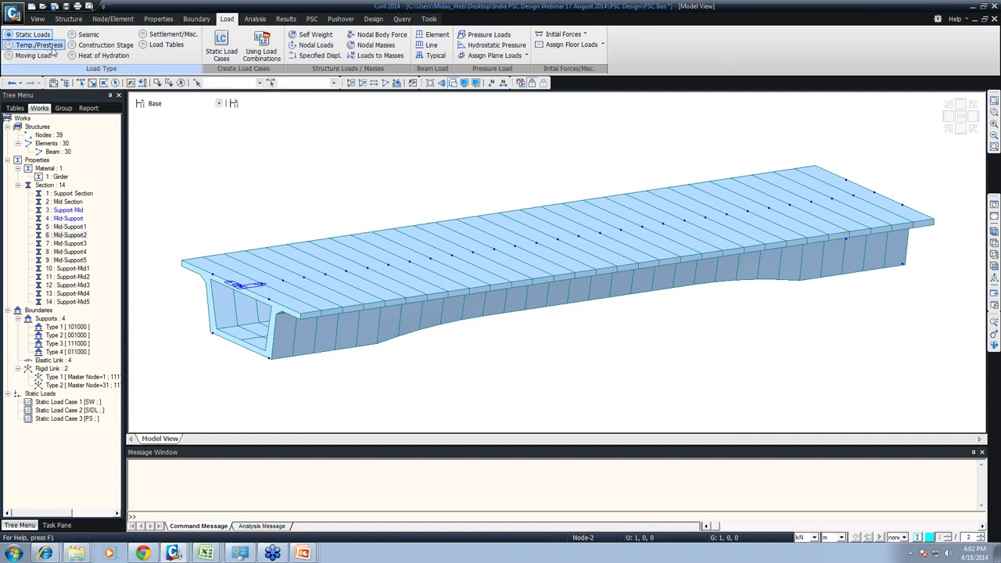
Step: Set up a self weight load for load case SW with a Z factor of -1
left_click(311, 35)
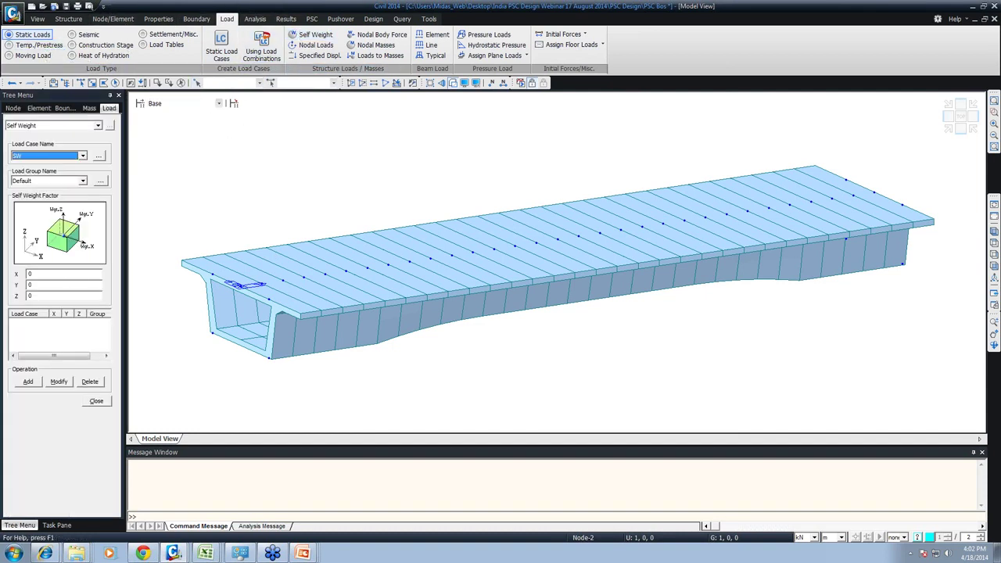
left_click_drag(58, 296, 1, 302)
type("-1")
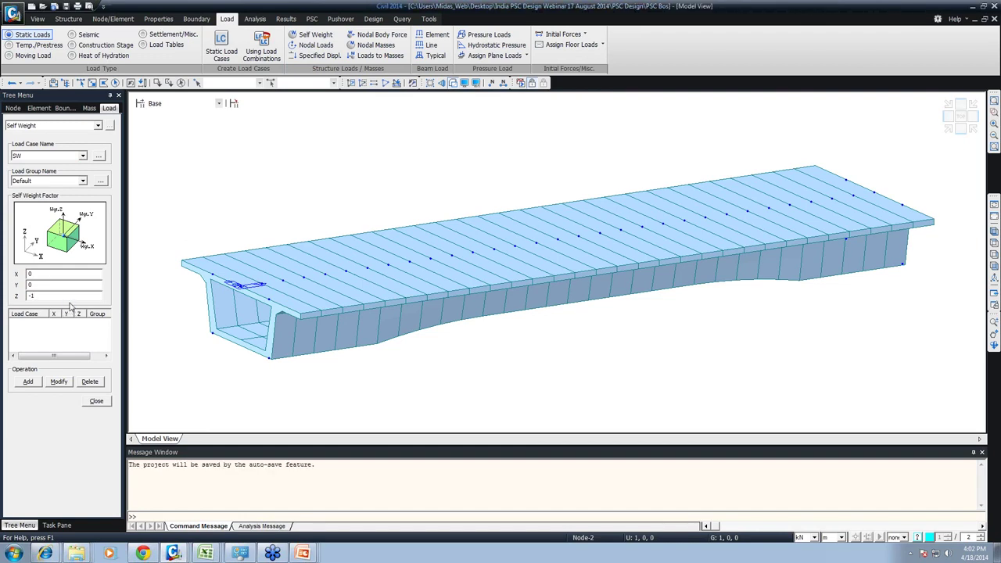
Step: Define the load groups SW and SIDL from the self weight settings
left_click(101, 181)
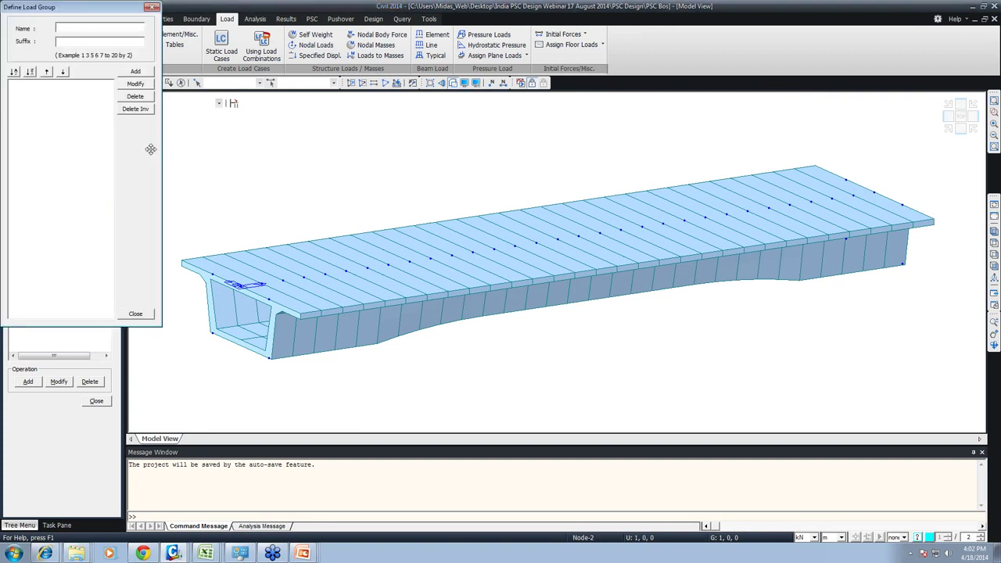
left_click_drag(90, 9, 233, 50)
left_click(235, 69)
type("SW")
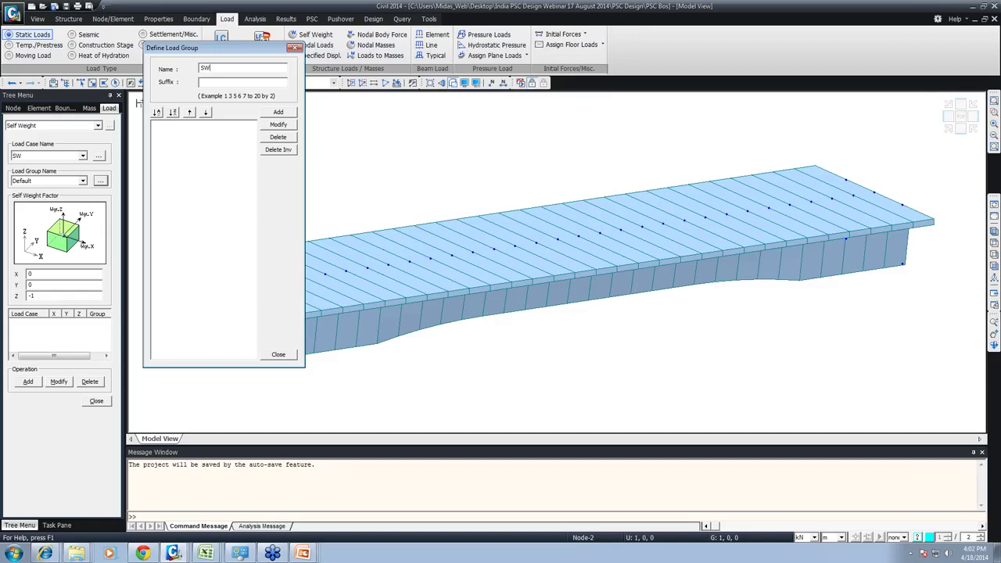
left_click(277, 112)
type("SIDL")
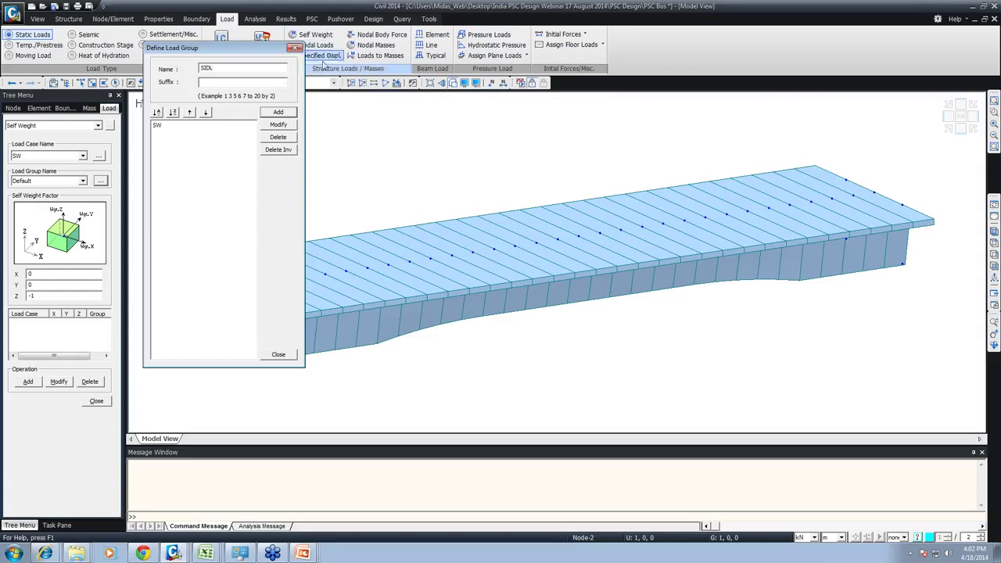
left_click(277, 111)
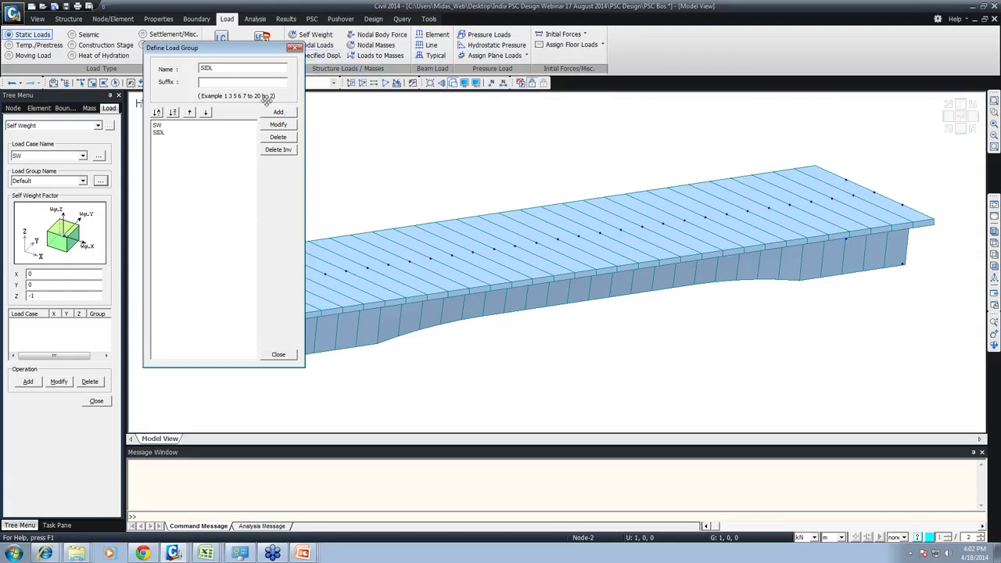
Step: Add a load group named PS and finish the load group definition
type("PS")
left_click(278, 112)
left_click(279, 355)
Step: Assign the self weight to load group SW and add it to load case SW
left_click(82, 181)
left_click(31, 197)
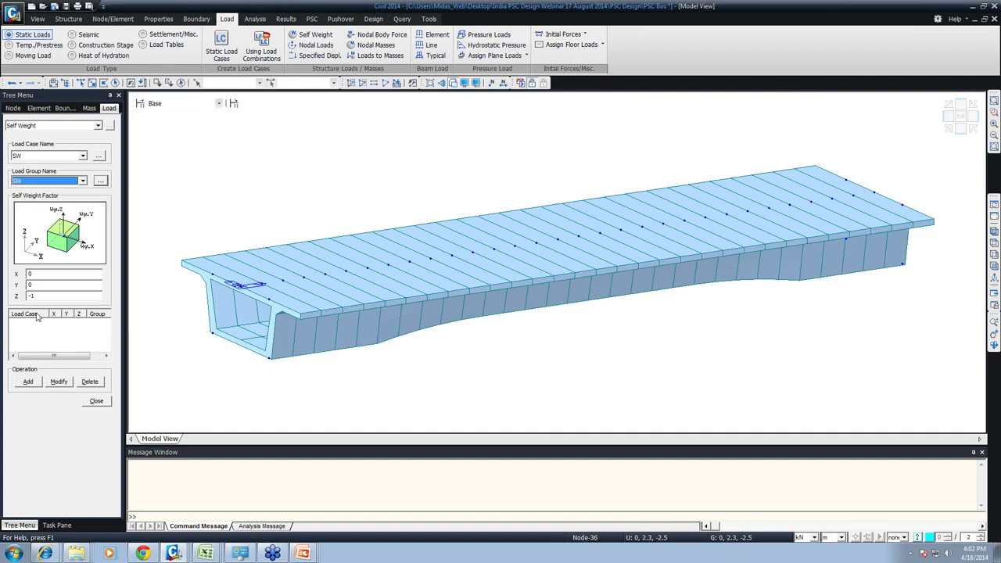
left_click(35, 380)
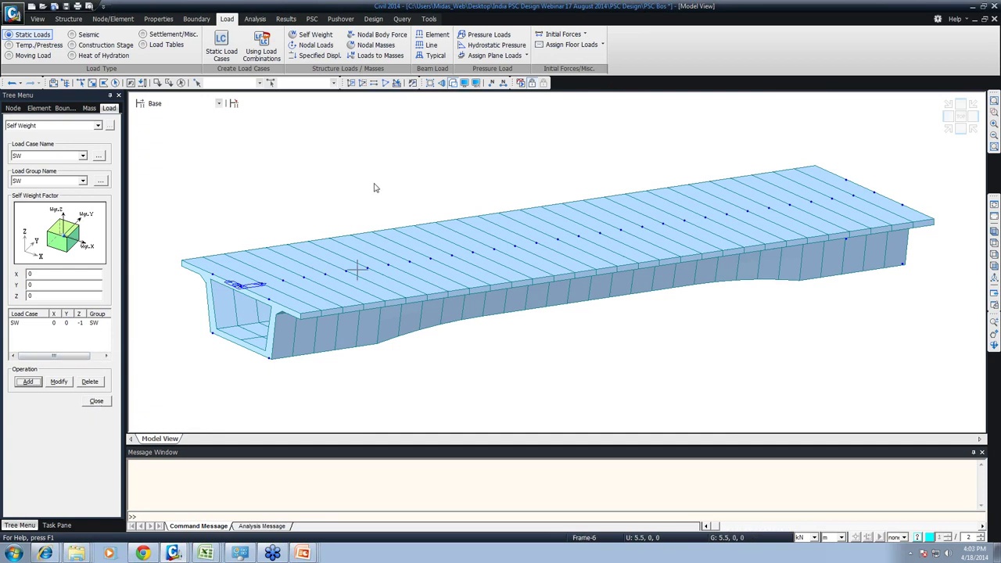
double_click(315, 171)
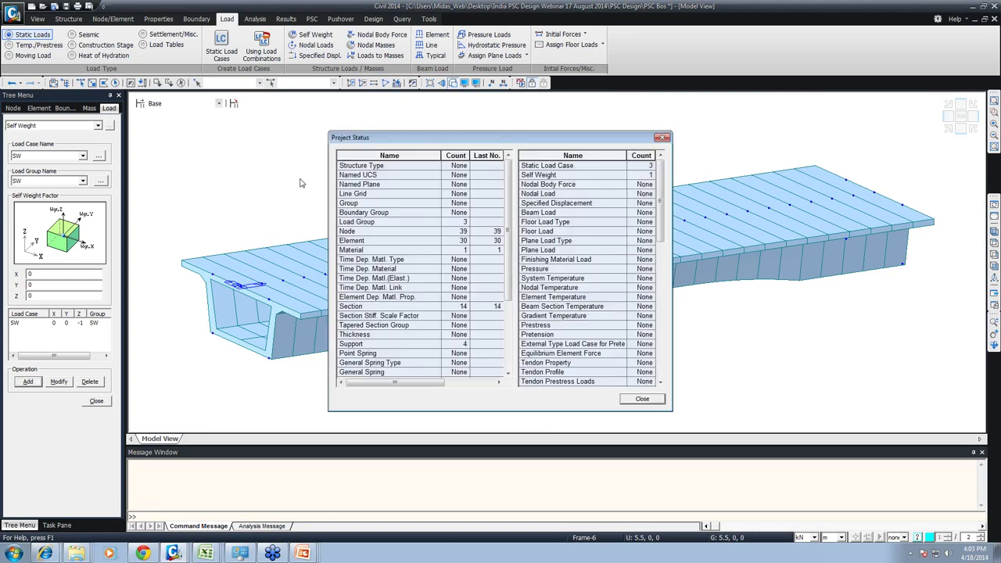
left_click(625, 400)
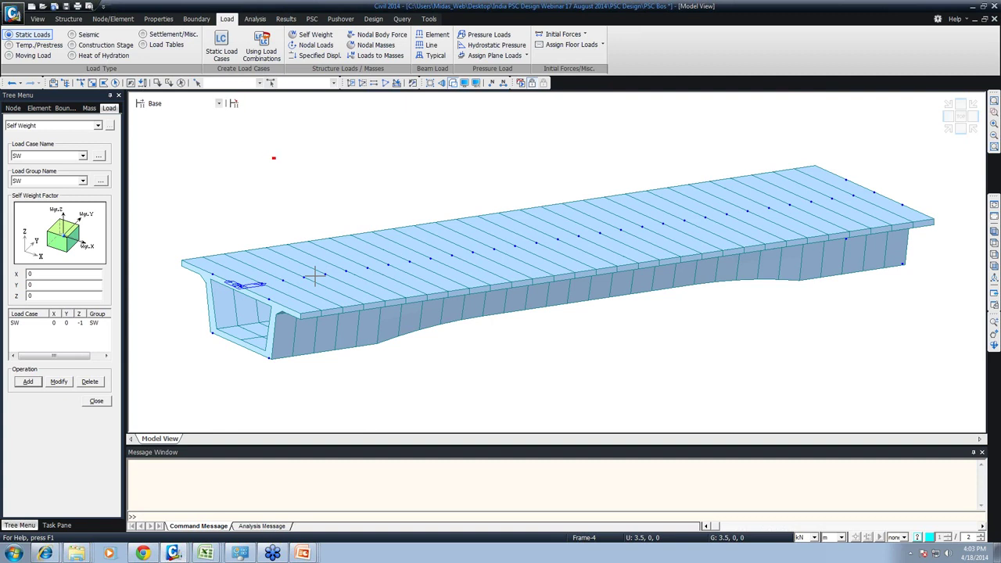
type("wc")
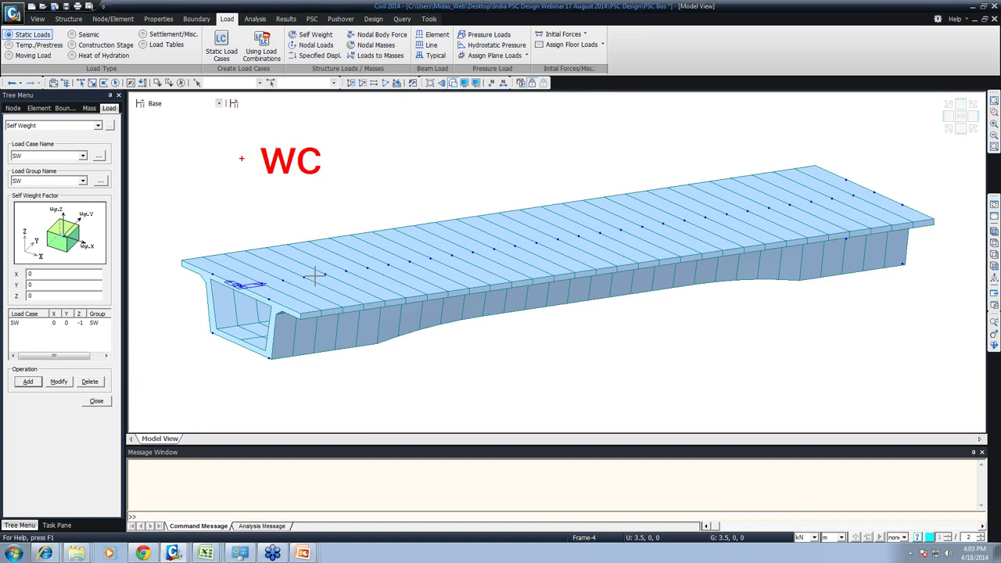
type("t-1")
key("Escape")
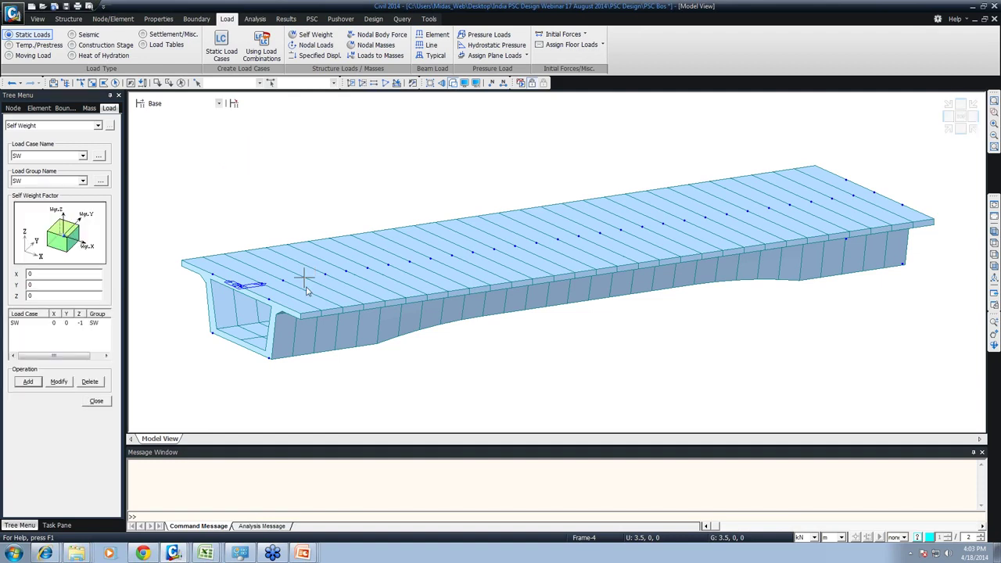
Step: Start an element beam load on all girder elements, using load case SIDL and load group SIDL
left_click(95, 401)
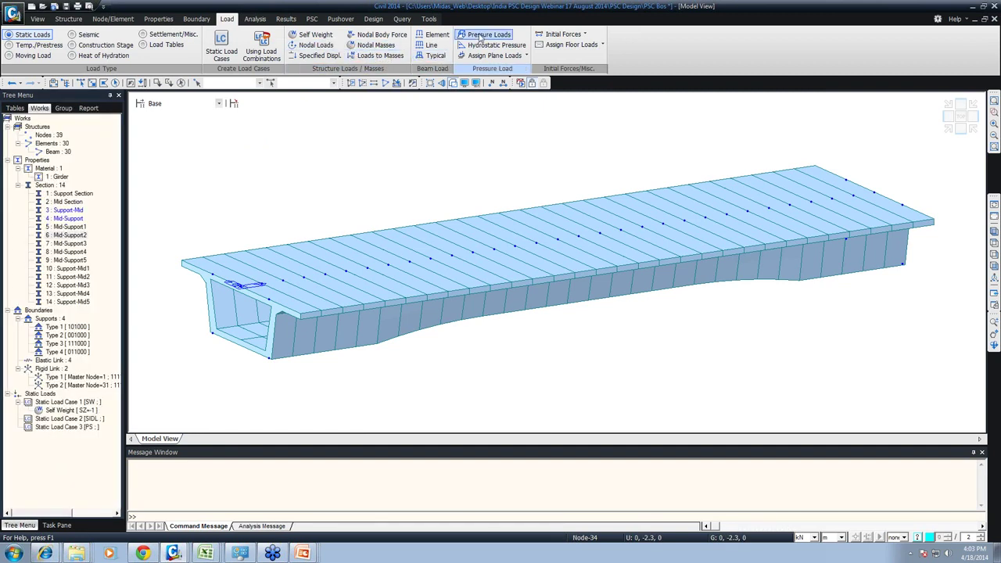
left_click(439, 35)
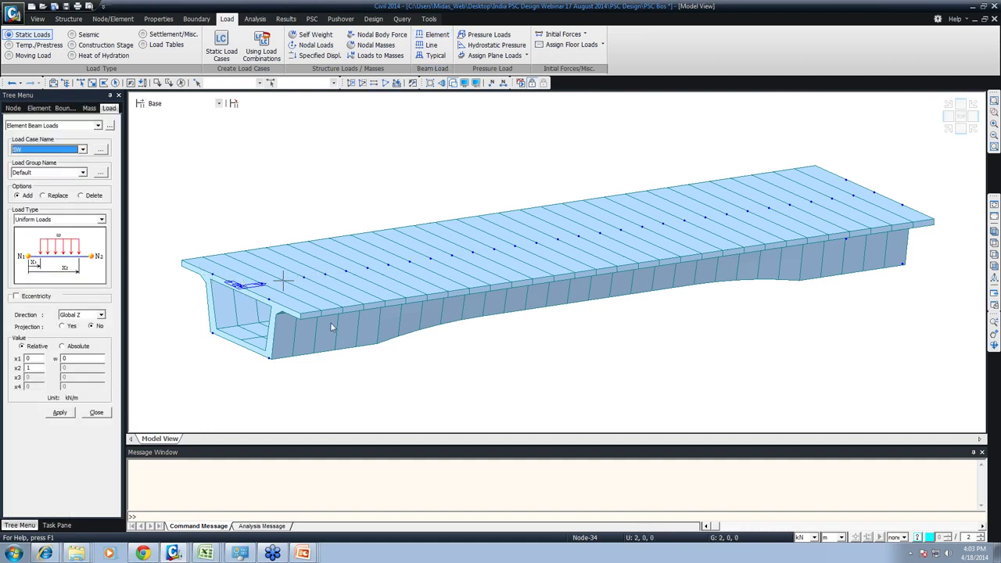
left_click(254, 283)
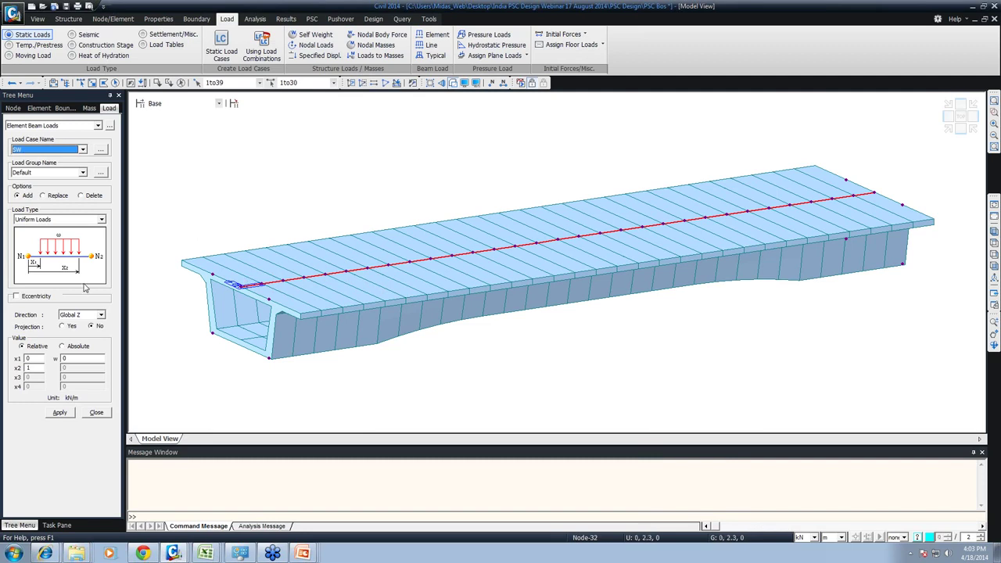
left_click(41, 151)
left_click(34, 166)
left_click(34, 172)
left_click(34, 196)
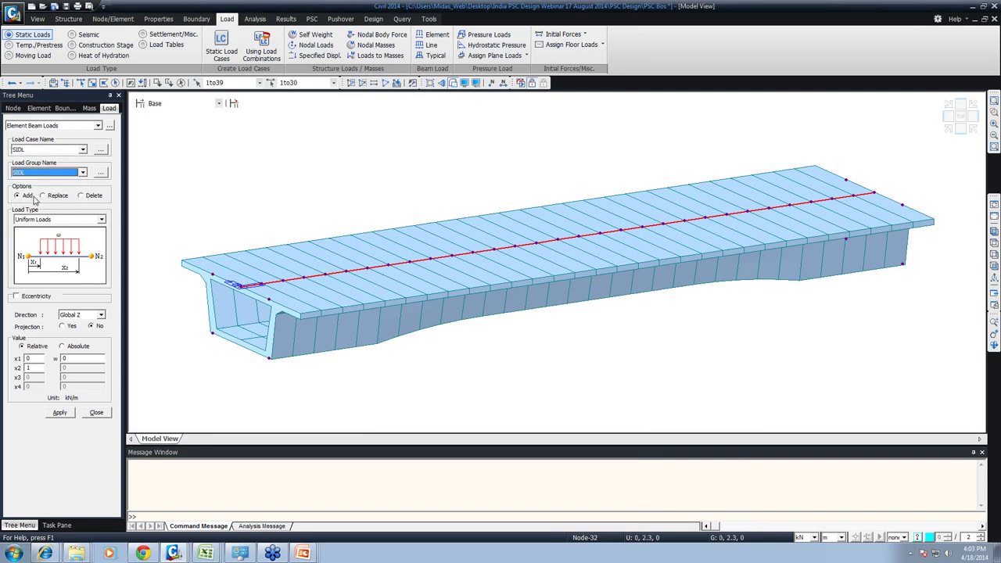
Step: Enable eccentricity for the uniform beam load as an offset in Global Y, with an I-End distance of -4.75 m
left_click(71, 358)
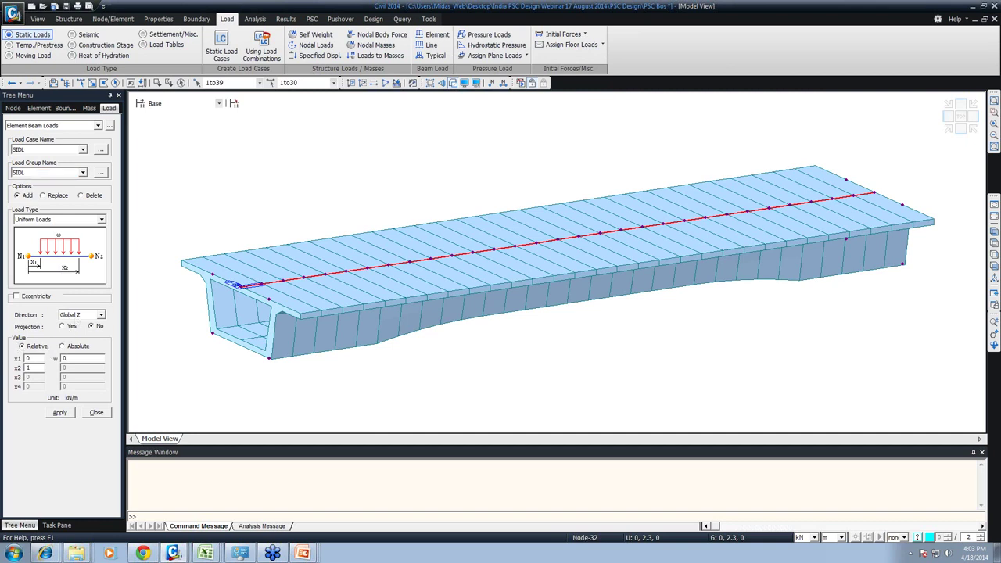
left_click(26, 296)
left_click(68, 309)
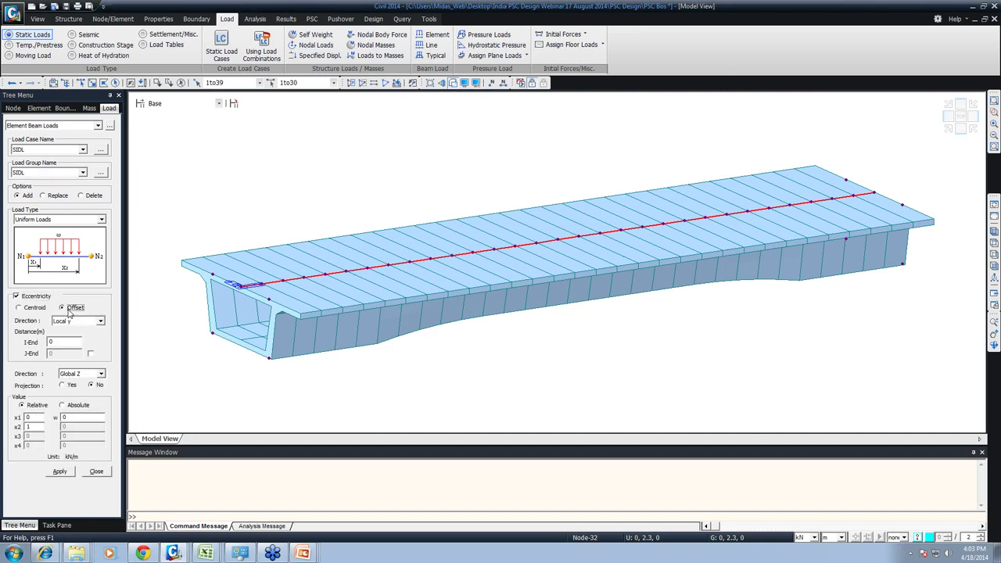
left_click(71, 321)
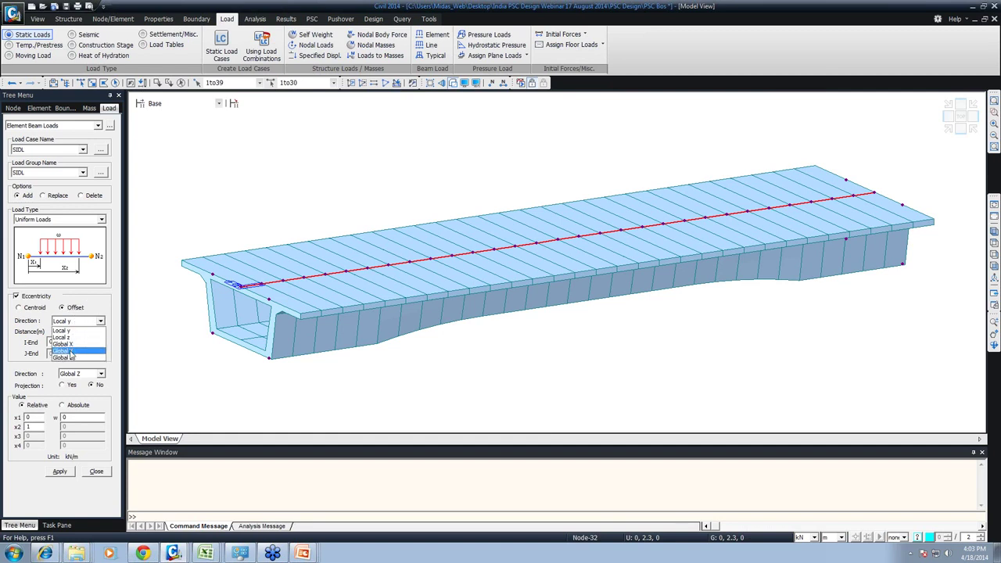
left_click(71, 352)
left_click(69, 322)
left_click(66, 331)
left_click(72, 320)
left_click(71, 353)
key("Tab")
type("-")
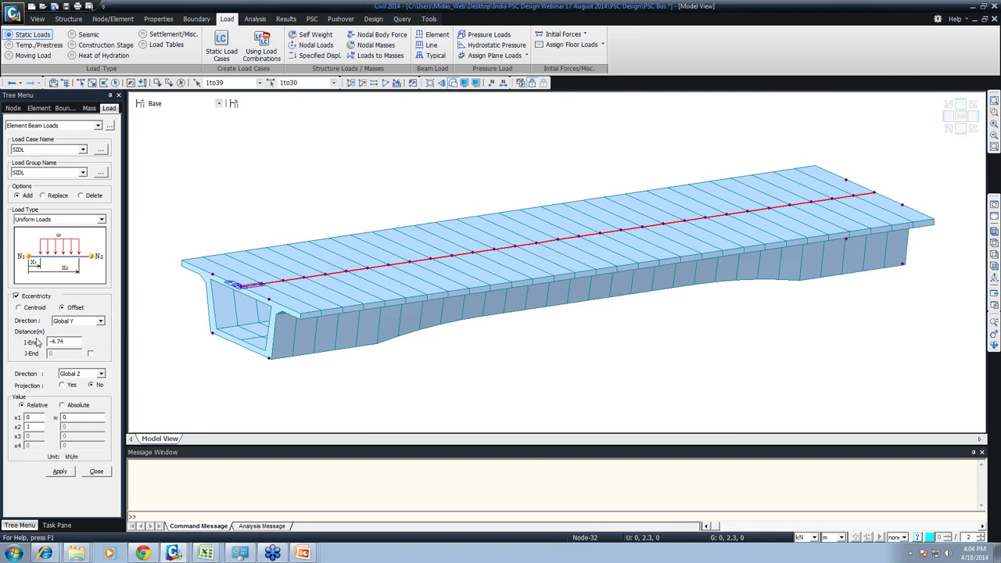
type("5")
Step: Change the offset to 4.75 m in Local y and apply a uniform load of -4.5 kN/m in Global Z
left_click(100, 320)
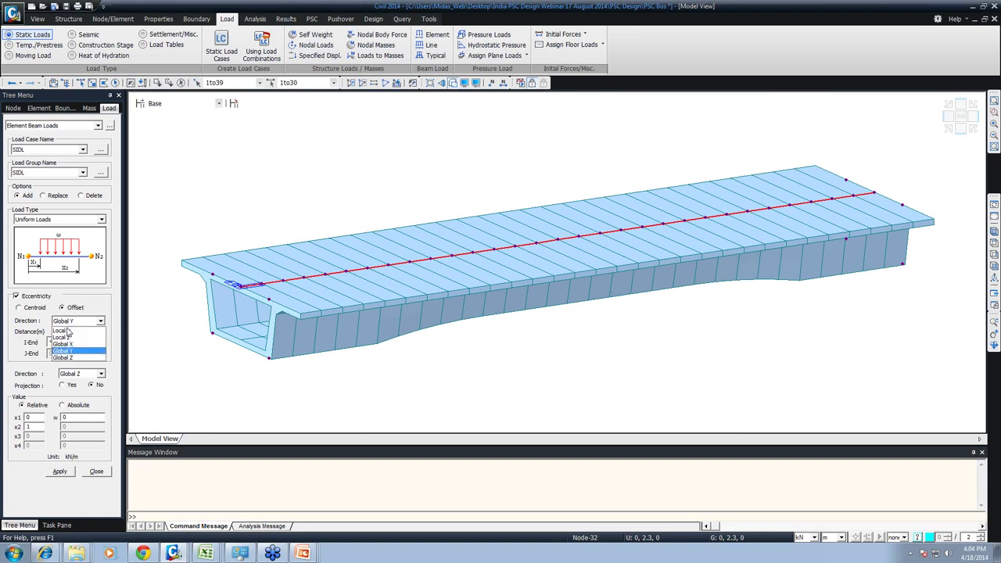
left_click(67, 331)
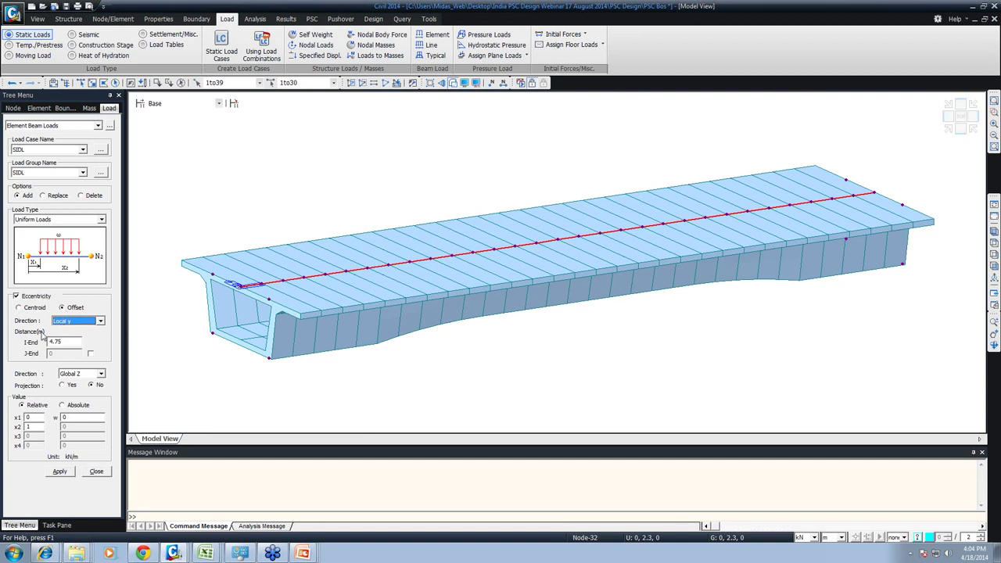
left_click(55, 344)
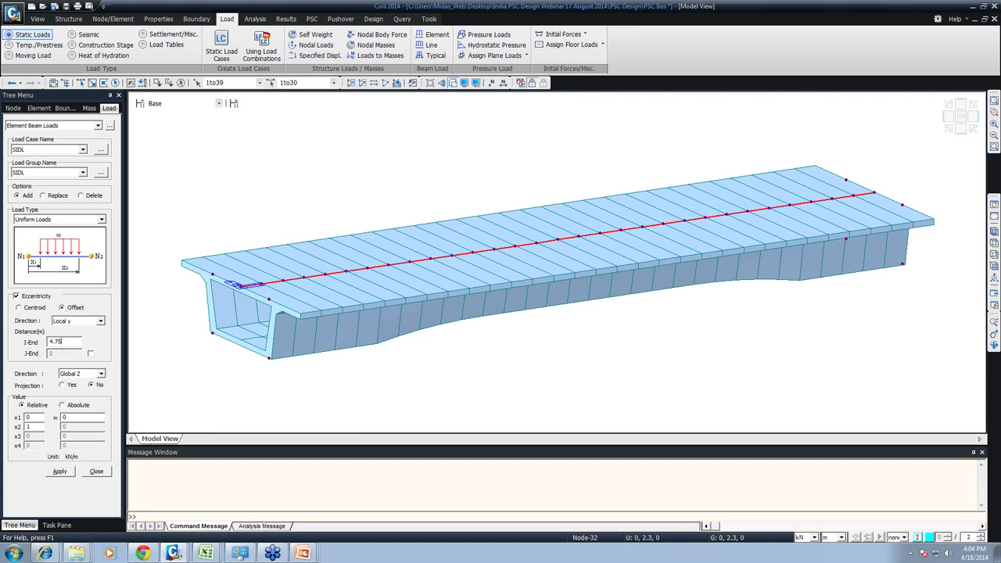
left_click(81, 374)
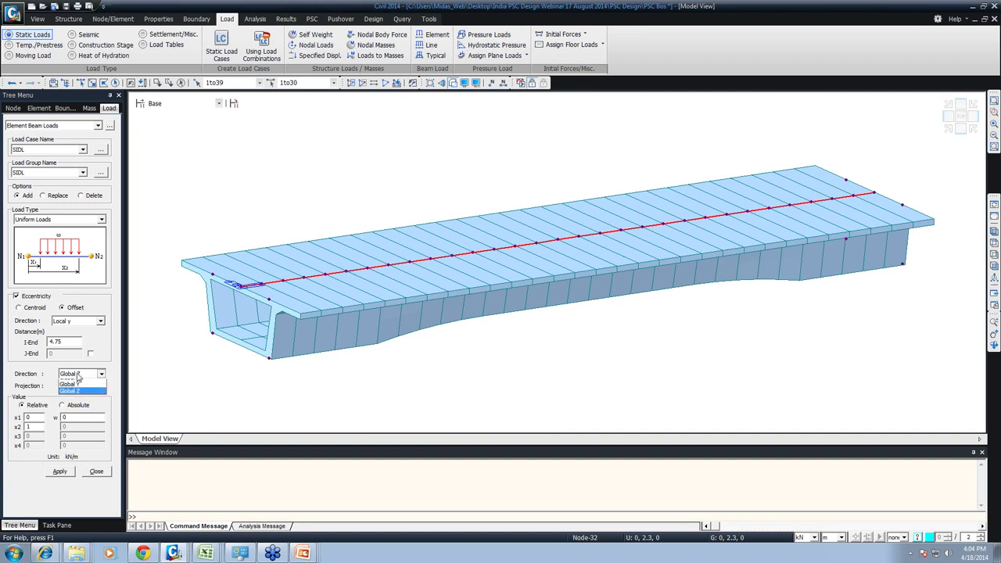
left_click_drag(68, 417, 46, 415)
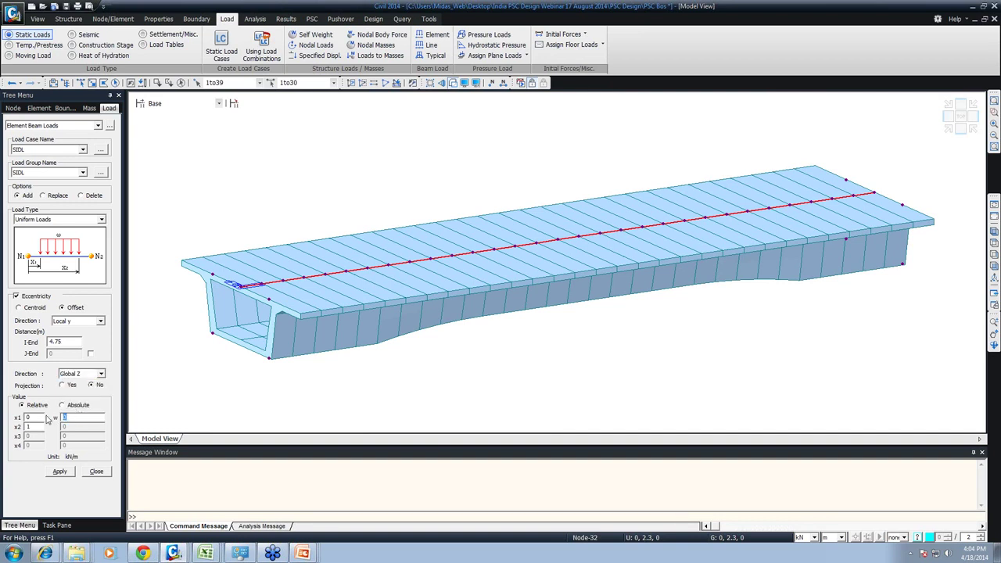
type("-4.5")
left_click(59, 472)
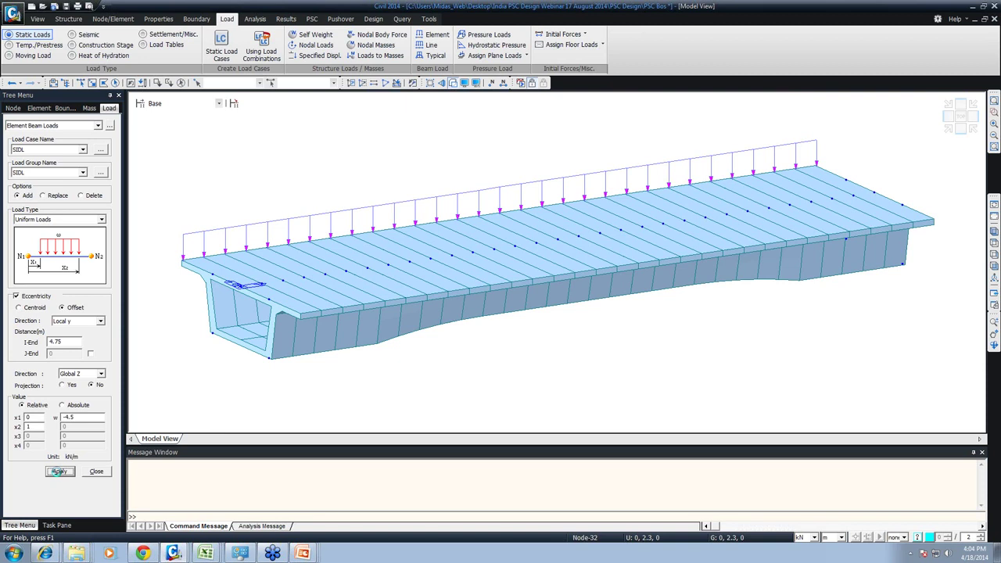
Step: Apply the same -4.5 kN/m uniform load to all elements at a Local y offset of -4.75 m, and close the beam load settings
key("ctrl+shift+a")
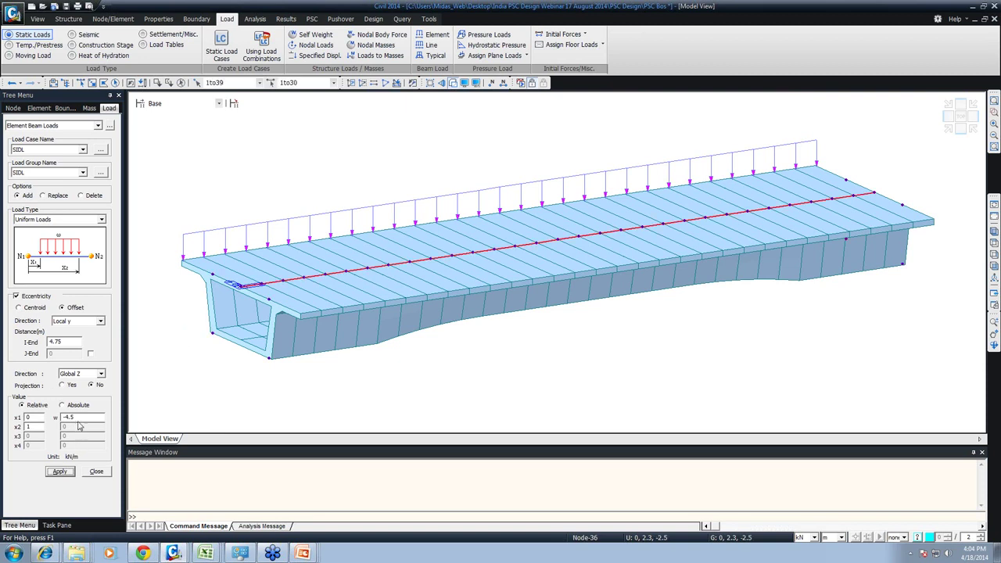
left_click(49, 343)
type("-")
left_click(63, 472)
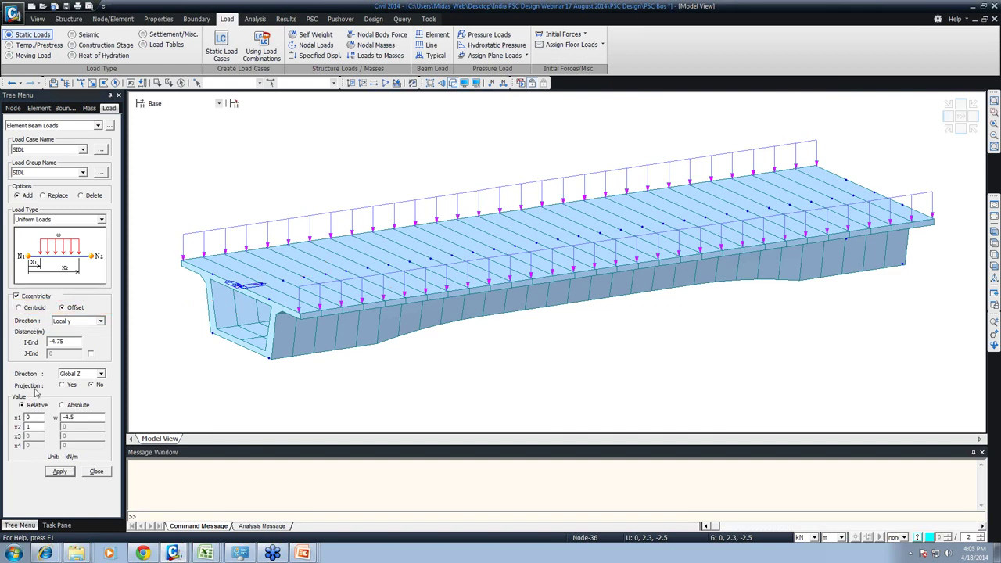
left_click(96, 471)
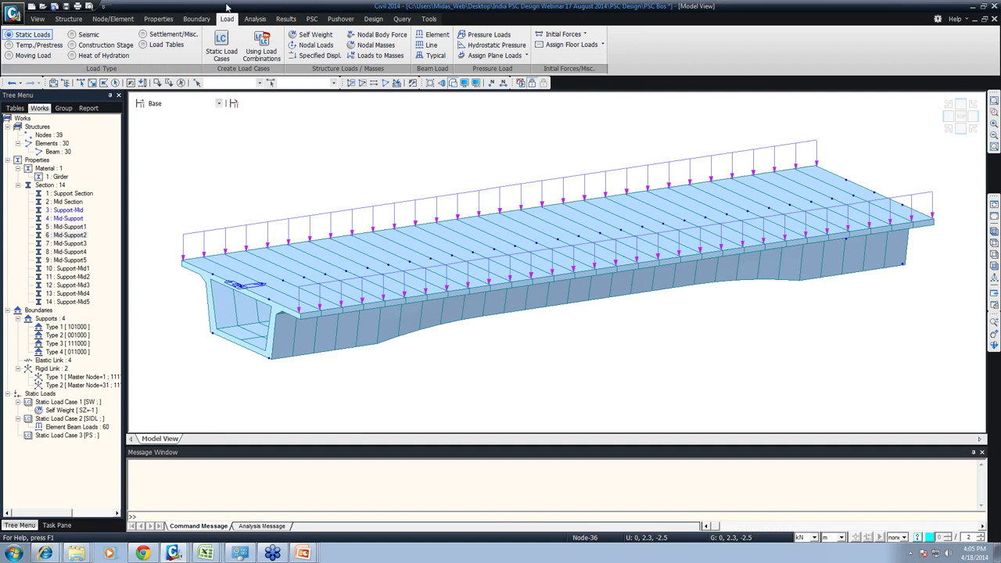
Step: Start a new tendon property named Tendon of type Internal(Post-Tension), with Girder as its material
left_click(25, 45)
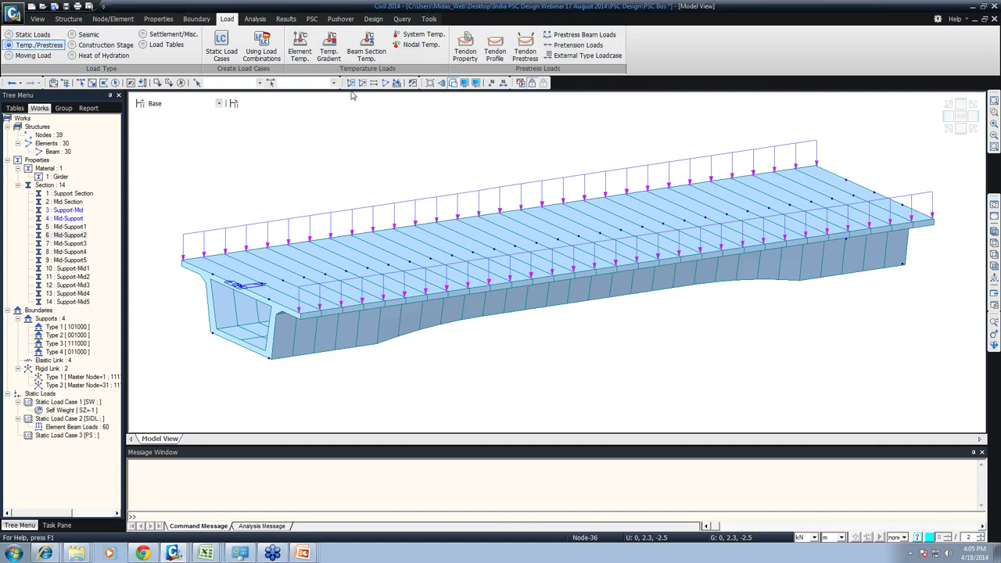
left_click(465, 49)
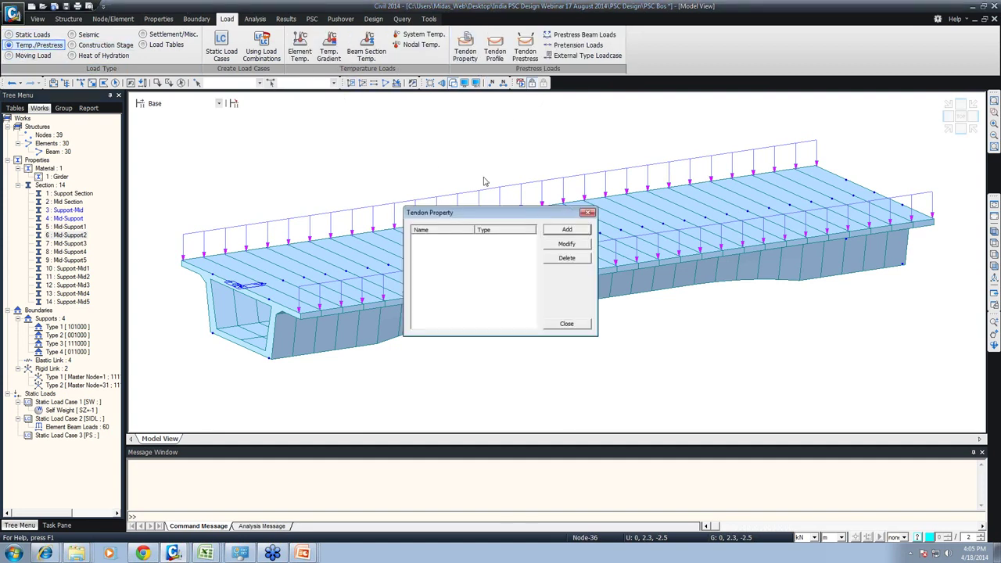
left_click(553, 228)
type("Tenodn")
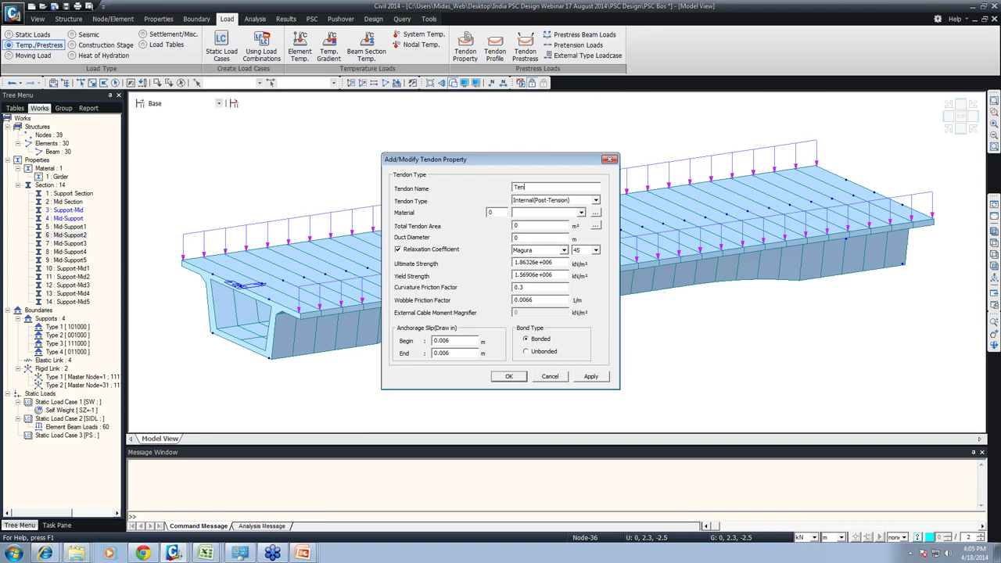
left_click(544, 201)
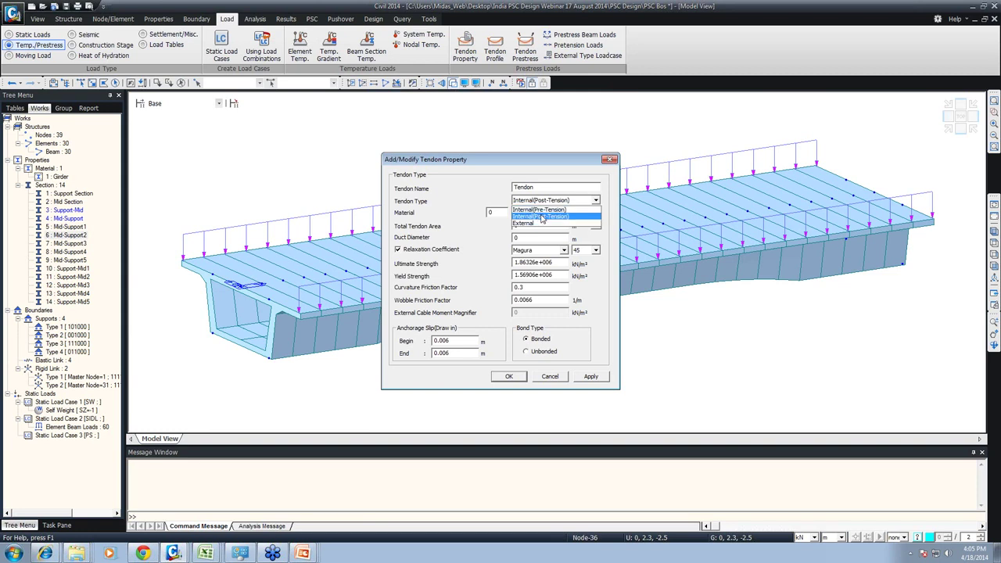
left_click(541, 217)
left_click(556, 214)
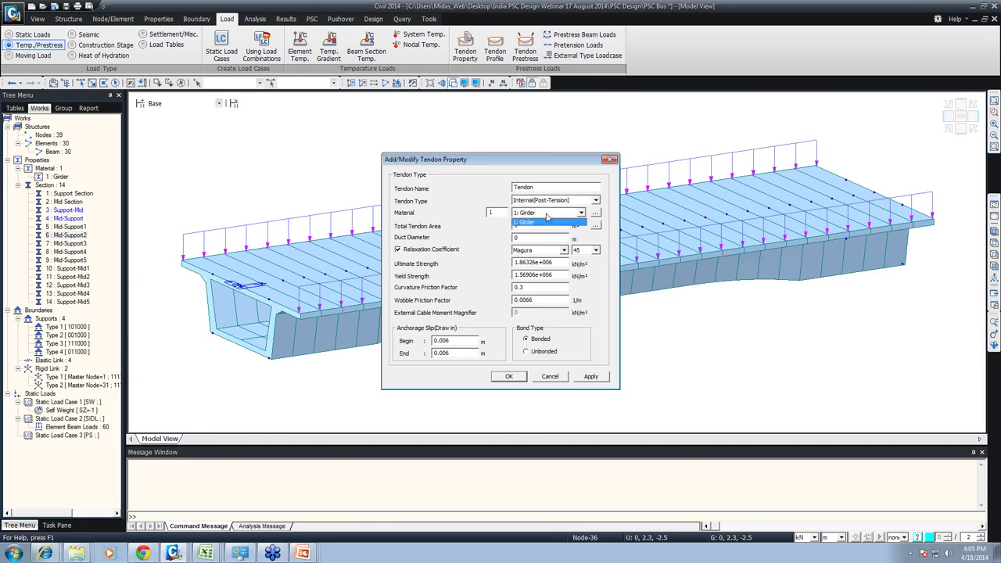
left_click(547, 222)
Step: Start a new material named Tendon with the Steel design type from the tendon property settings
left_click(595, 212)
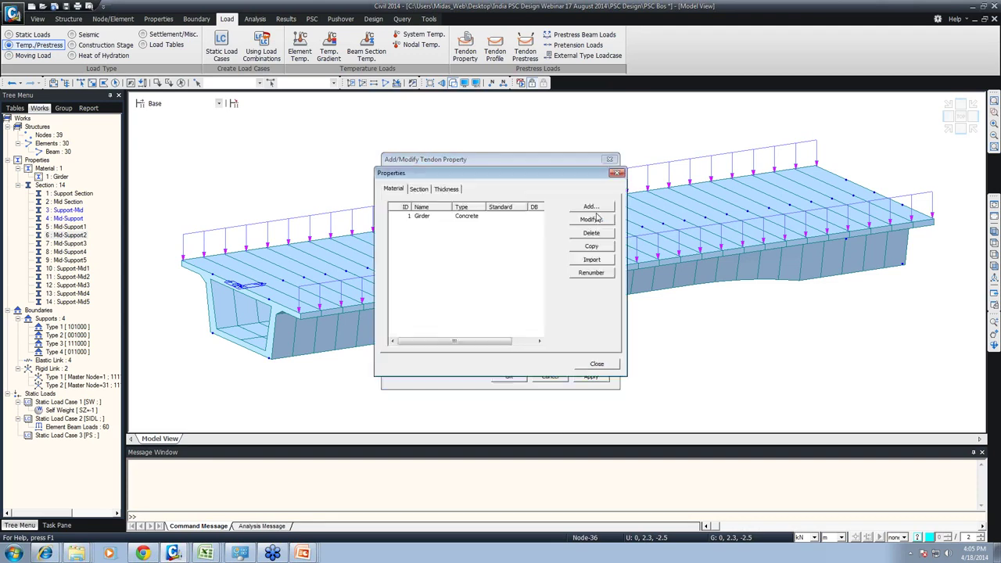
left_click(591, 207)
left_click(739, 62)
left_click(707, 72)
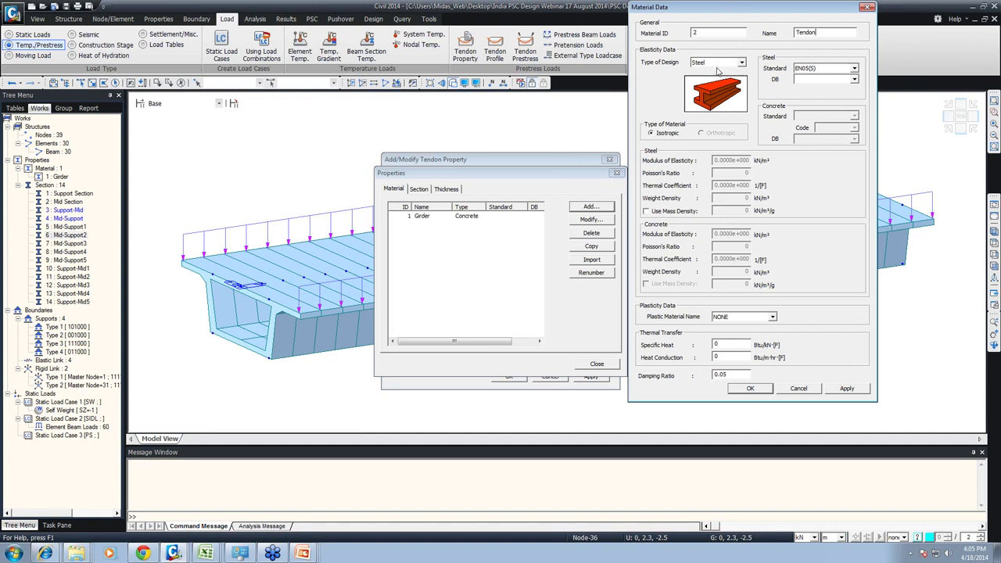
Step: Load the IS(S) grade Fe540B properties into the Tendon material, and set its steel standard to None for custom values
left_click(823, 69)
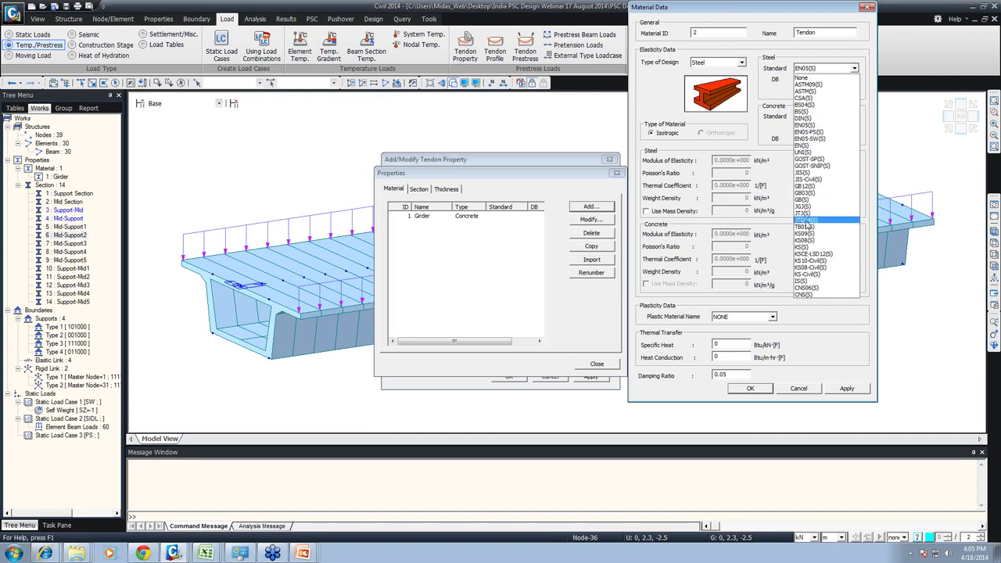
left_click(809, 283)
left_click(854, 79)
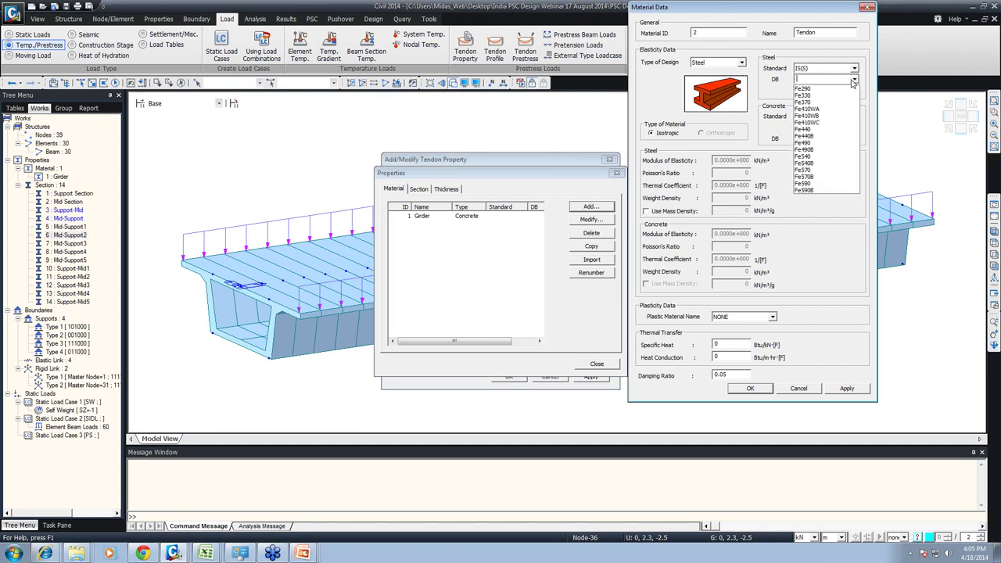
left_click(808, 166)
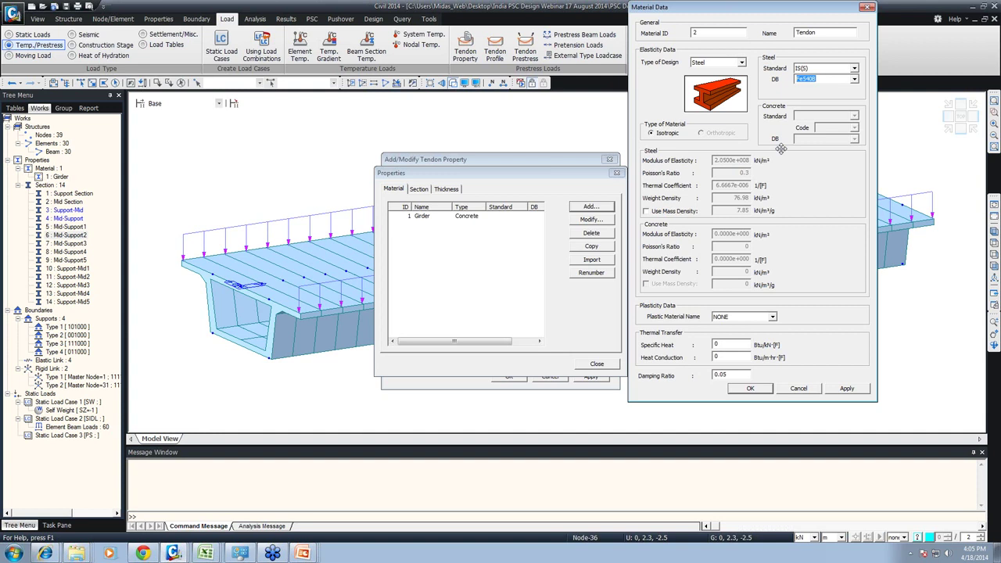
left_click(809, 72)
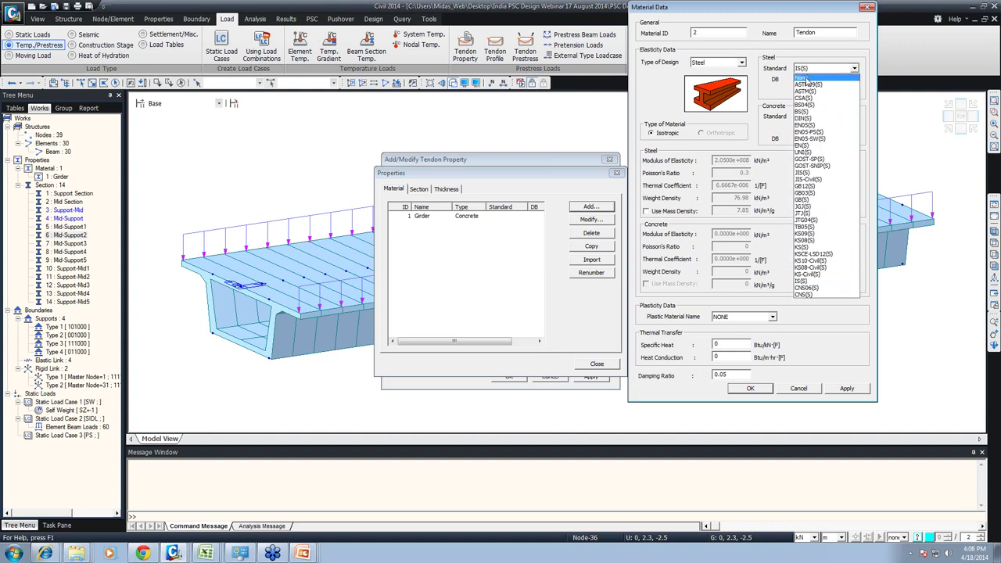
left_click(806, 78)
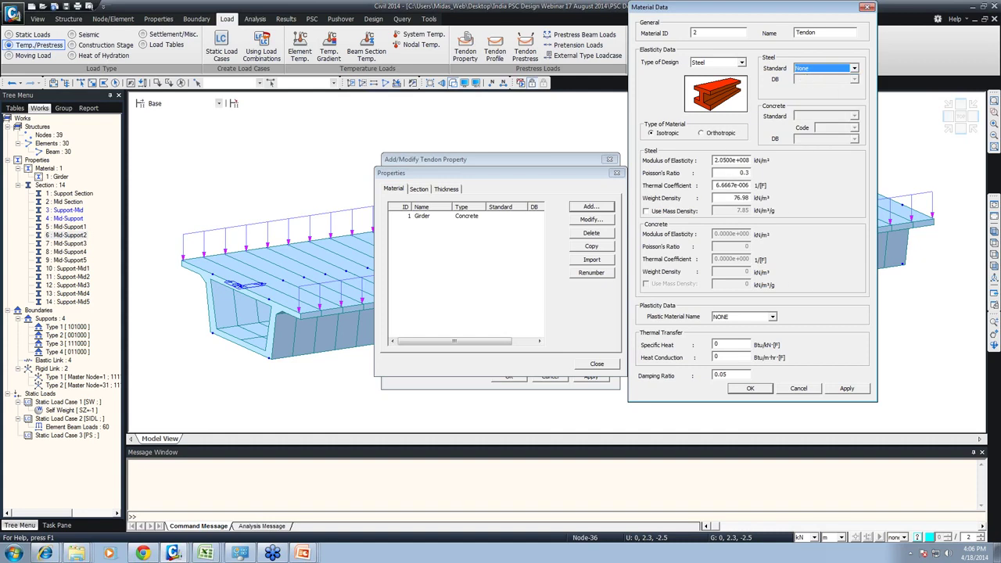
Step: Set the Tendon material's modulus of elasticity to 1.95e+008 kN/m², save it, and assign it as the tendon property's material
left_click_drag(729, 160, 708, 164)
type("1.95")
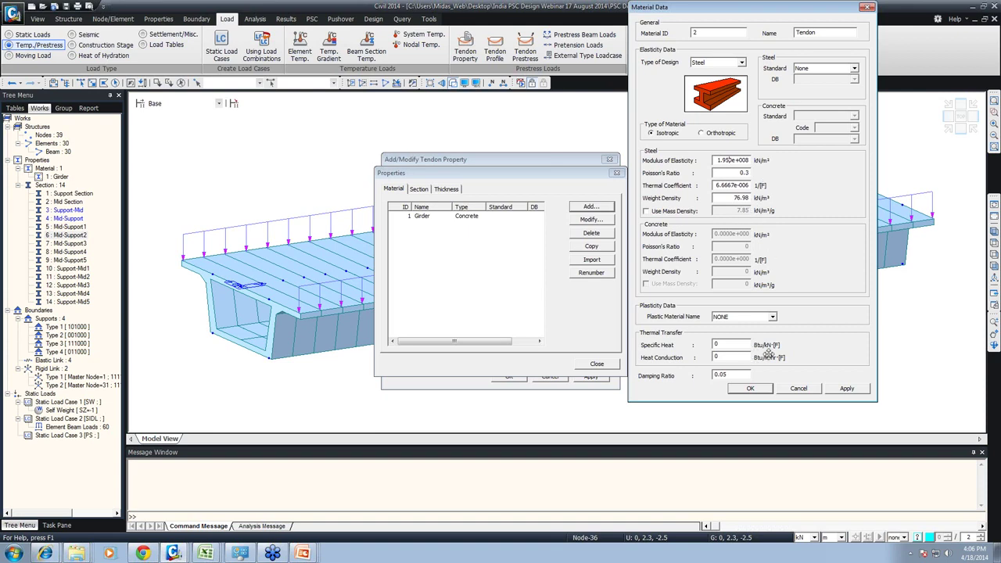
left_click(750, 388)
left_click(596, 364)
left_click(581, 213)
left_click(571, 228)
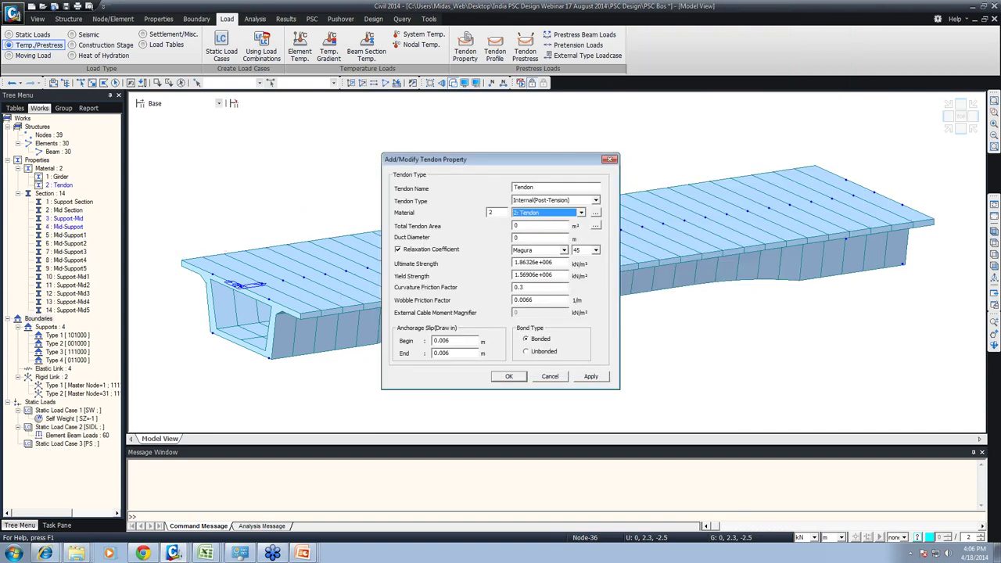
Step: Calculate the total tendon area from 19 strands of 12.7mm(0.5") diameter
left_click(595, 226)
left_click(565, 248)
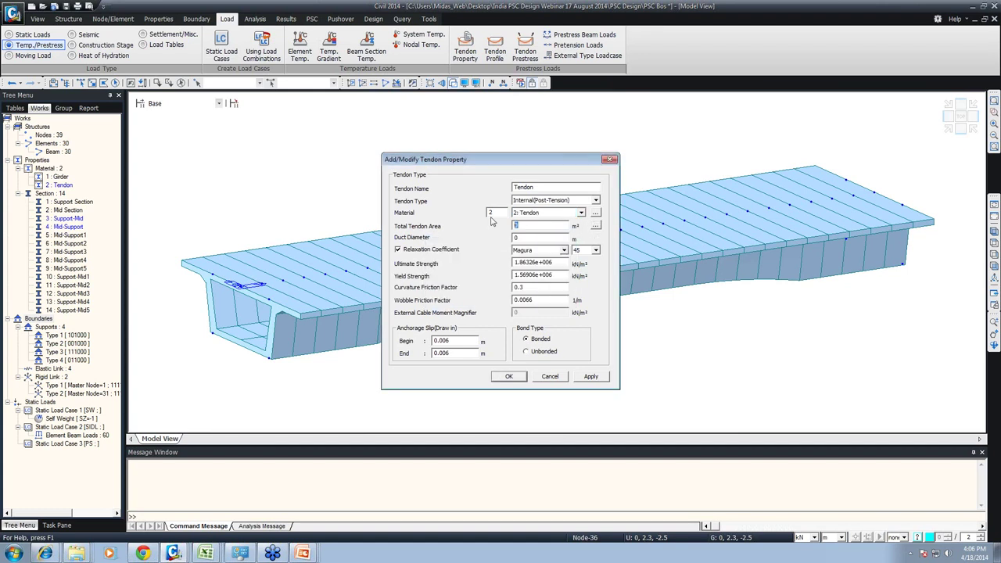
left_click(595, 226)
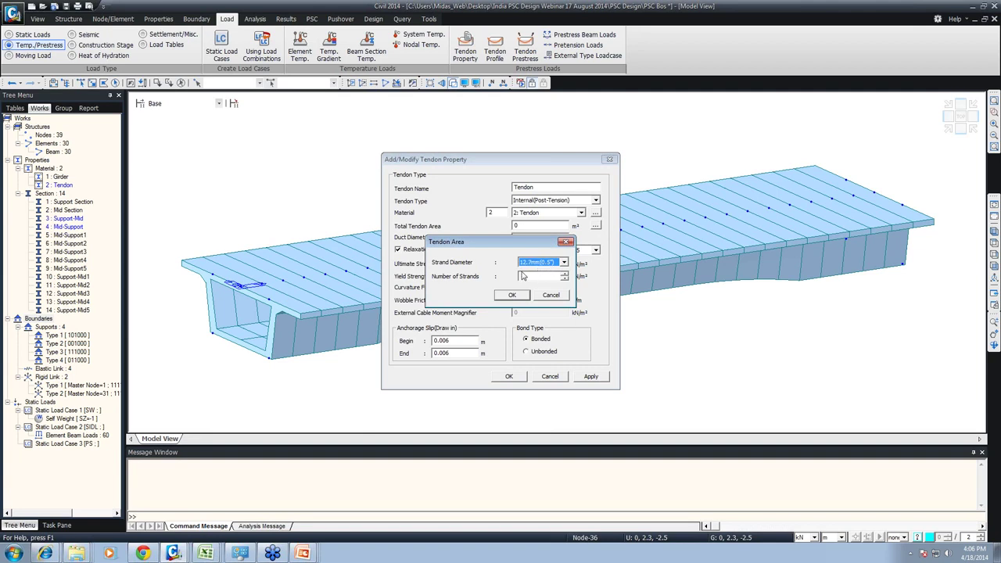
key("Tab")
type("19")
left_click(513, 297)
left_click_drag(546, 225, 514, 225)
Step: Set the duct diameter to 0.1 m and the relaxation coefficient to INDIA(IRC:112-2011) with Low relaxation
key("Tab")
type("0.")
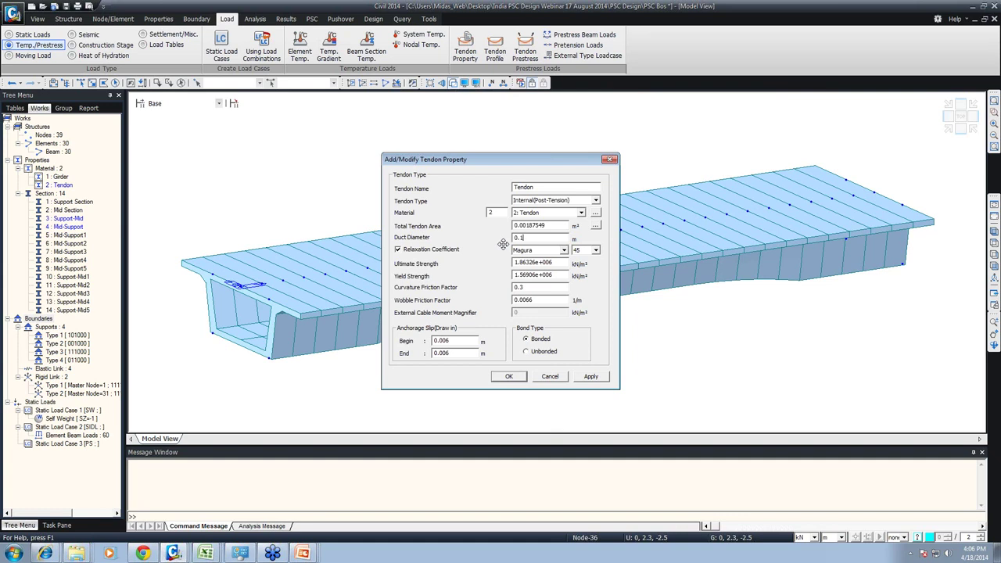
left_click(536, 250)
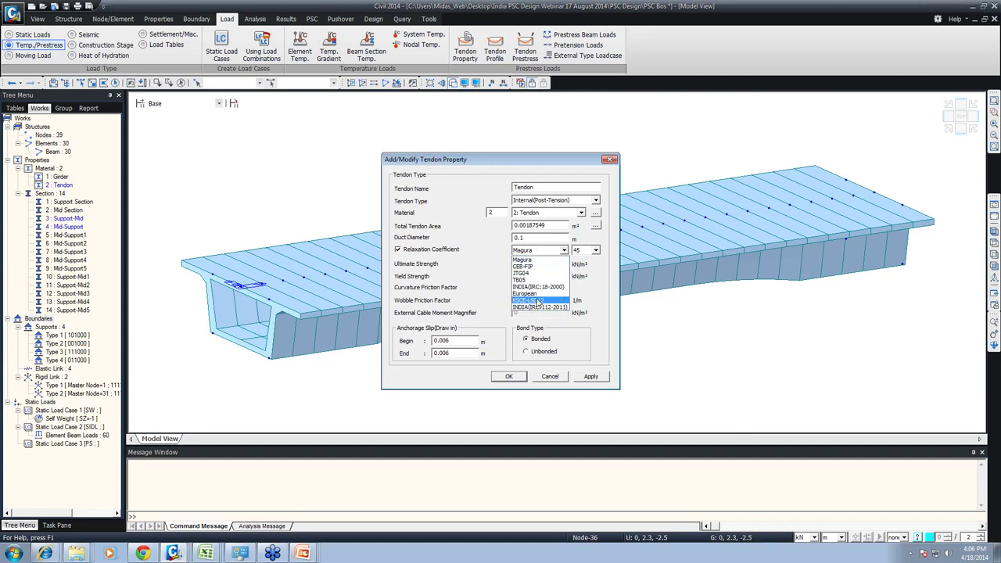
left_click(540, 307)
left_click(588, 250)
left_click(575, 266)
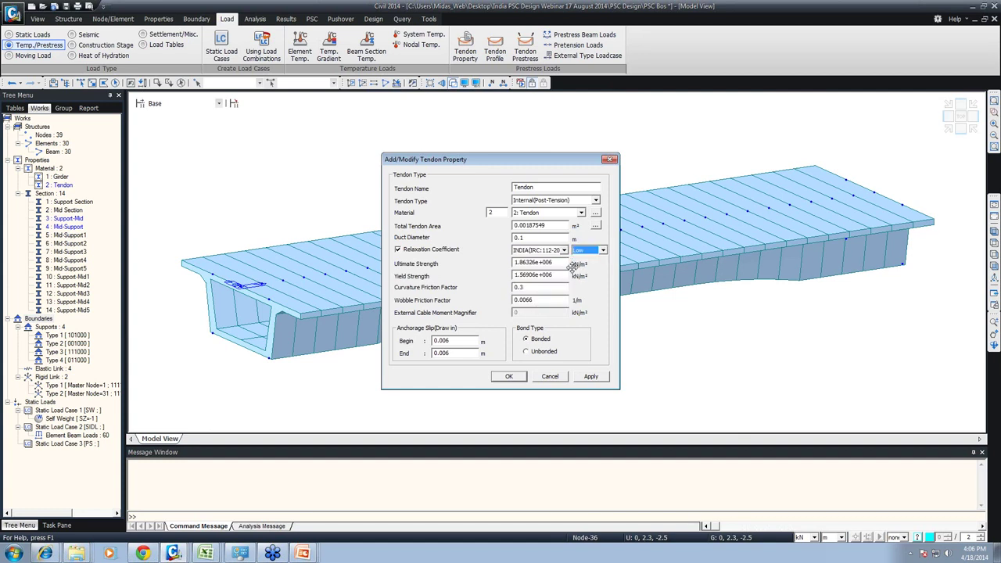
Step: Set ultimate strength 1.87e+006 kN/m², yield strength 1.57e+006 kN/m² and curvature friction 0.2, adjust the wobble factor, and save the tendon property
left_click_drag(522, 263, 519, 287)
type("7")
type("7")
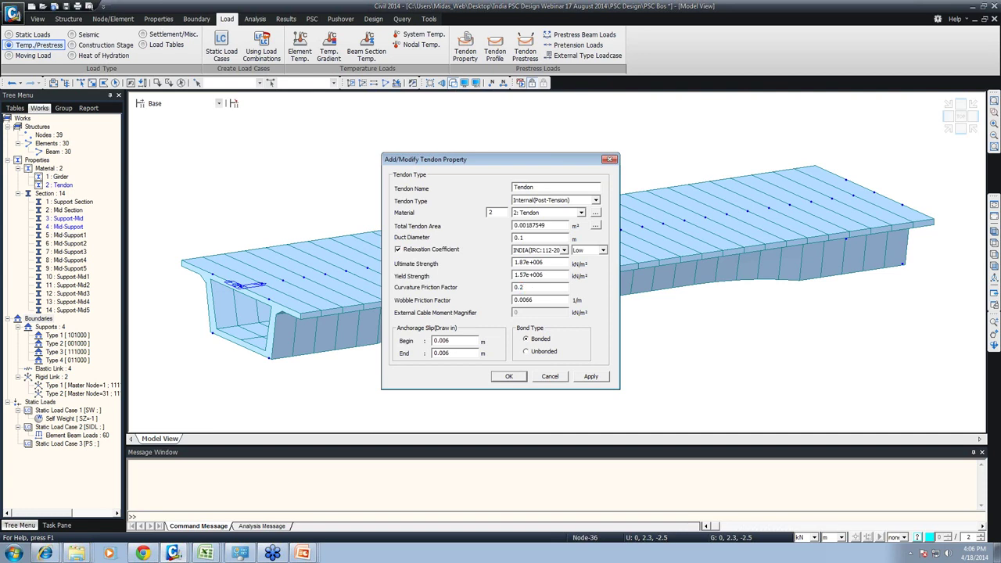
type("4")
left_click(516, 378)
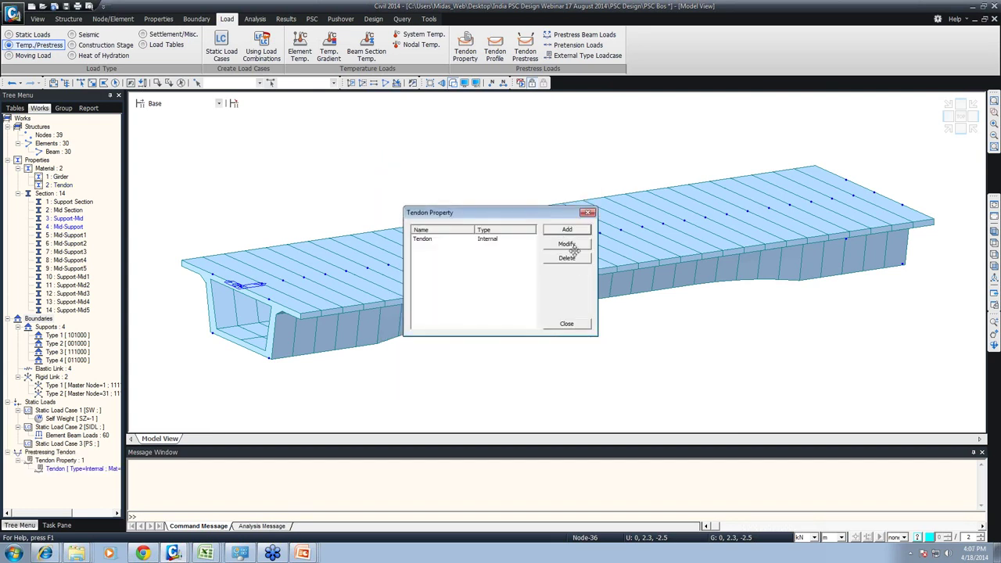
left_click(560, 326)
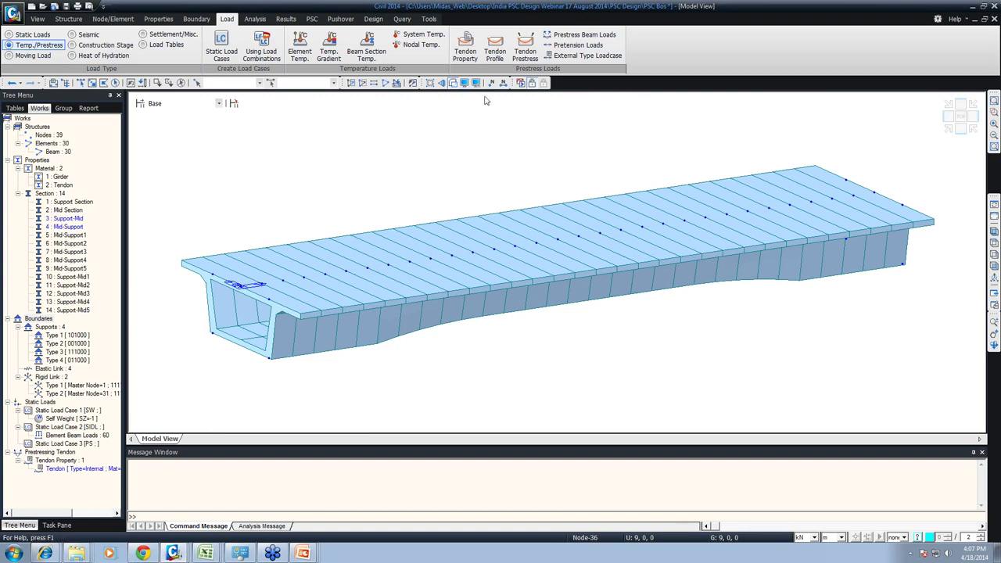
Step: Start a new tendon profile named T1L with the Tendon property, assigned to elements 1to30
left_click(495, 49)
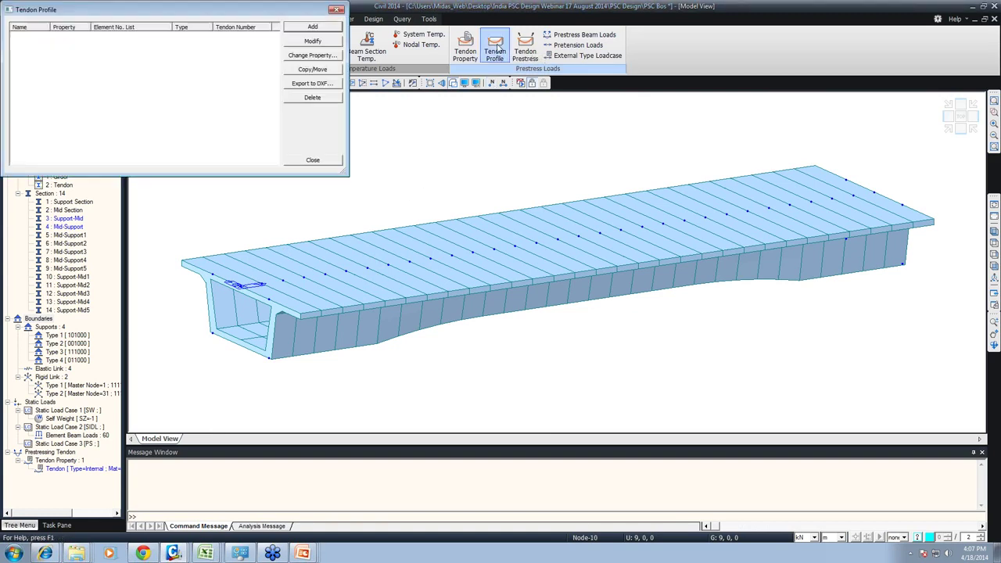
left_click(305, 30)
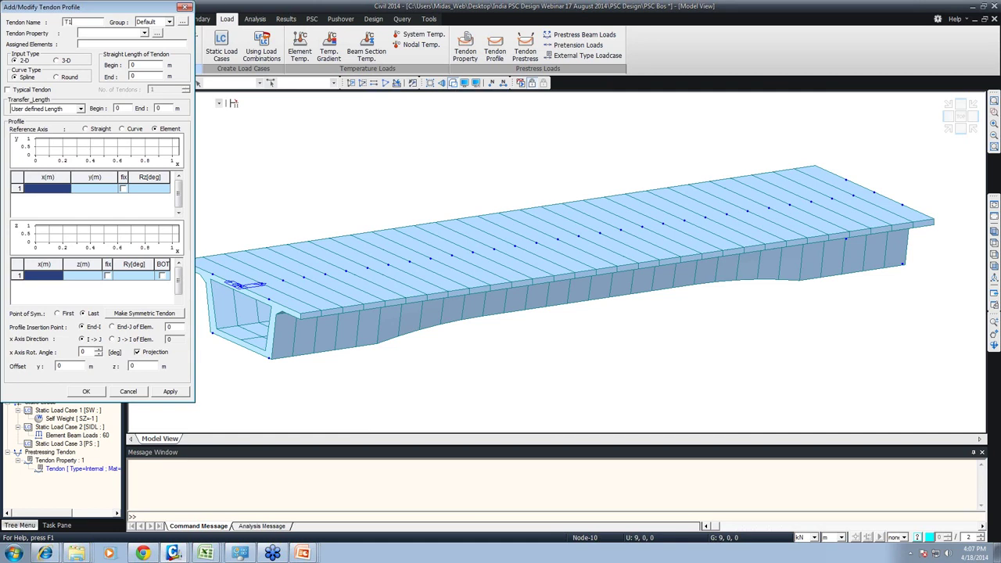
key("ctrl+shift+l")
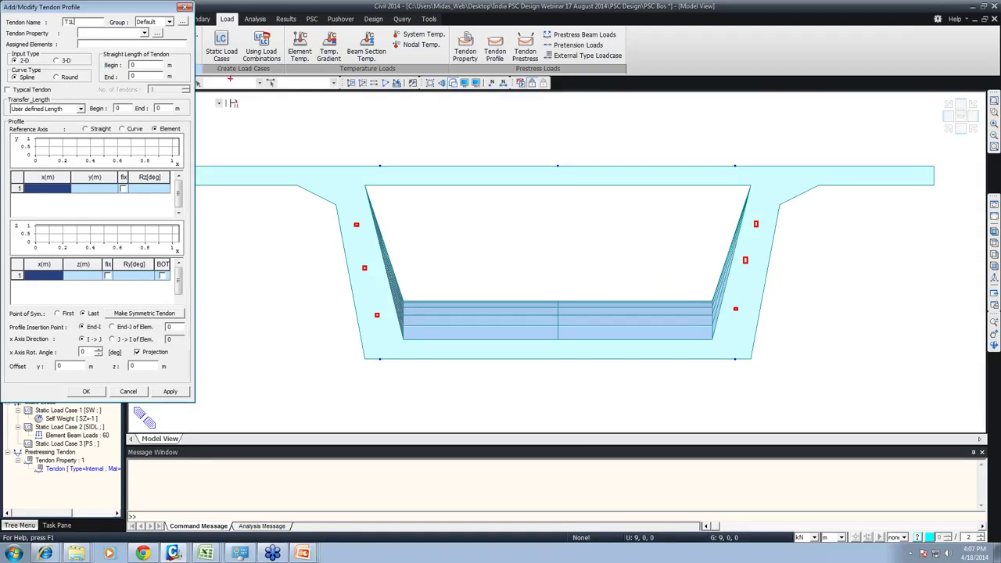
left_click(117, 36)
left_click(110, 45)
key("ctrl+a")
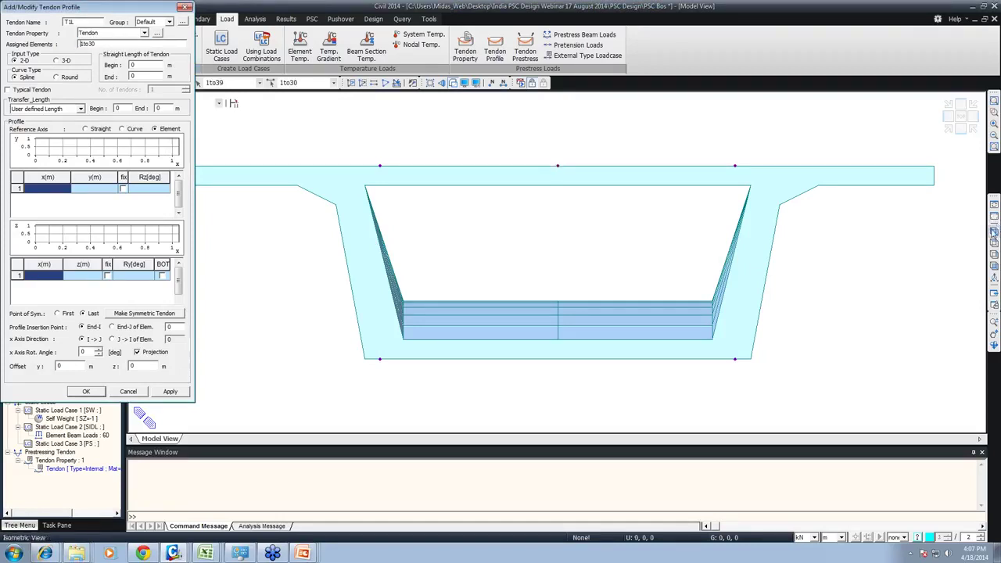
left_click(994, 231)
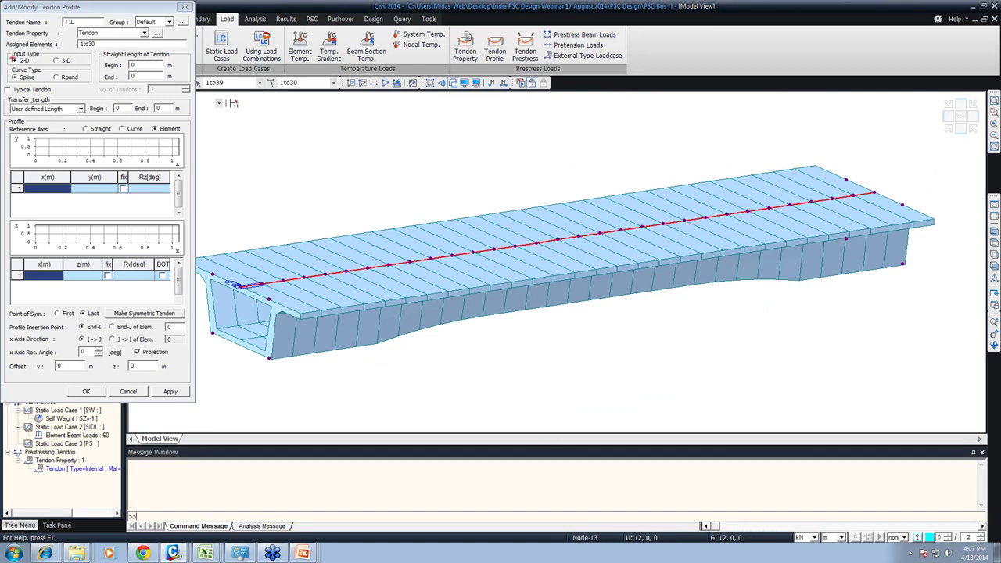
left_click_drag(6, 48, 45, 81)
left_click_drag(11, 127, 176, 217)
left_click_drag(34, 54, 86, 144)
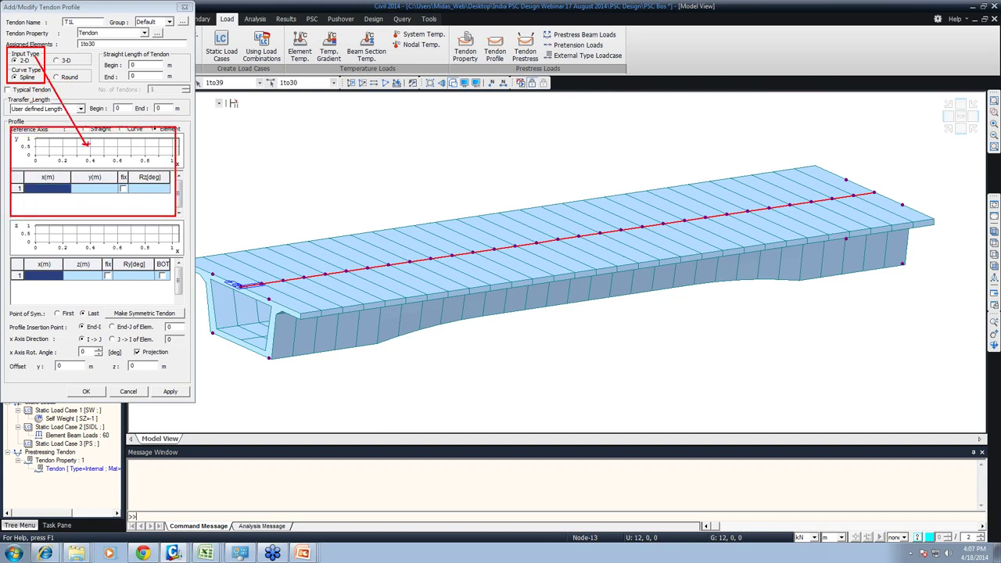
mouse_move(6, 215)
left_mouse_down()
mouse_move(165, 364)
mouse_move(186, 327)
left_mouse_up()
left_click_drag(245, 105, 430, 307)
type("tw")
key("BackSpace")
type("exc")
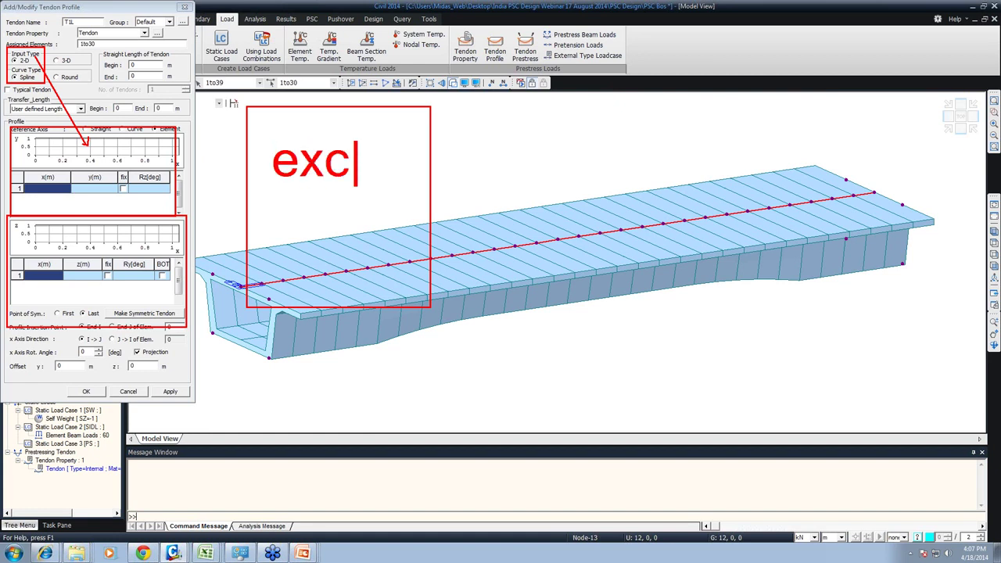
type("el sheet")
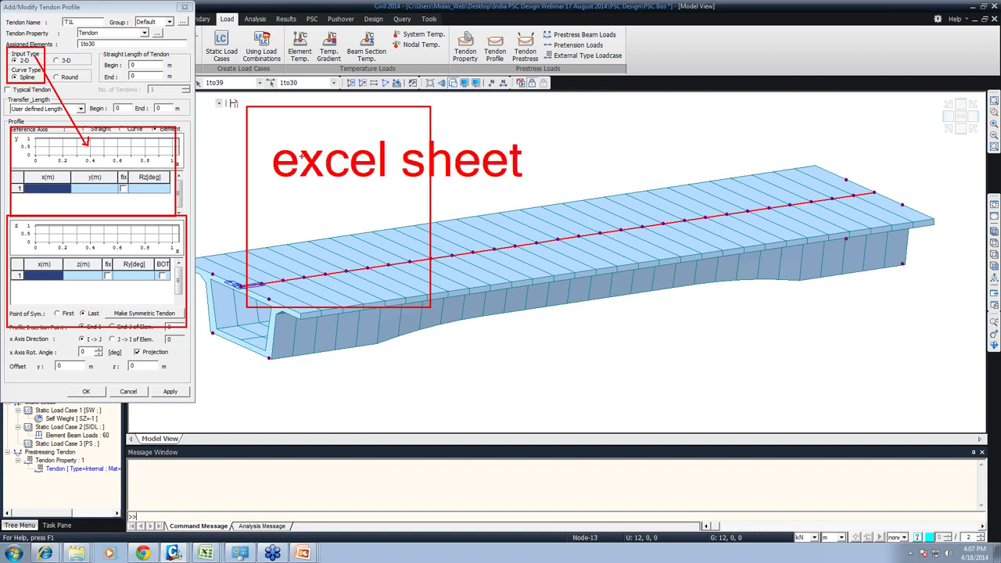
left_click_drag(271, 162, 155, 195)
type("tcl")
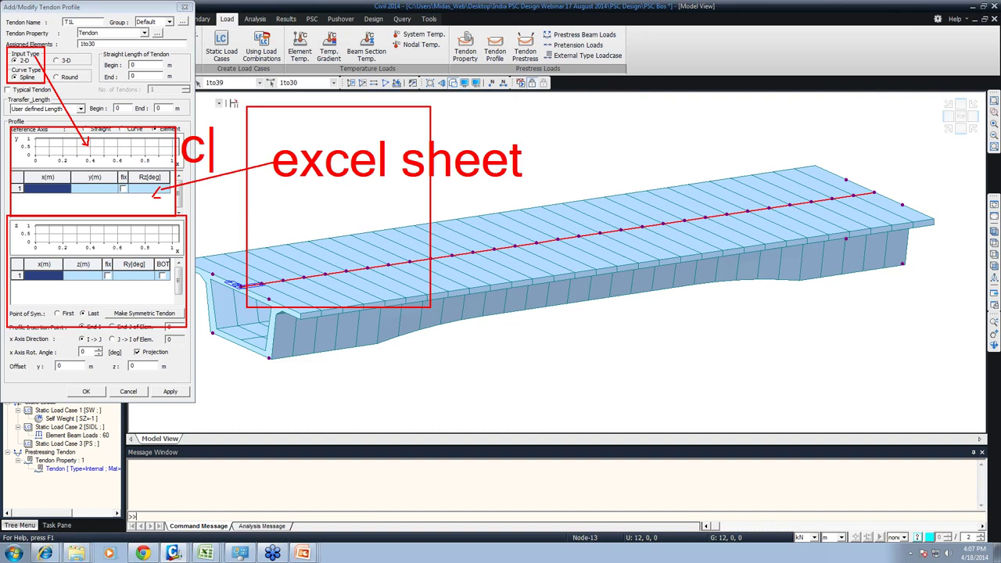
type("trl+v")
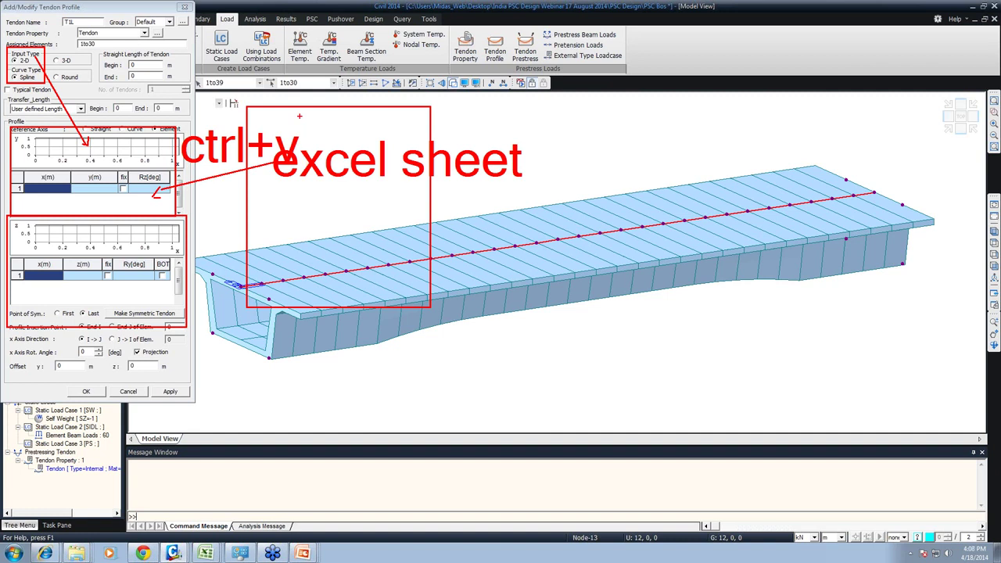
key("Escape")
Step: Switch the T1L profile to 3-D input and define its first point at x 0, y 0, z -1.2 m
left_click(58, 60)
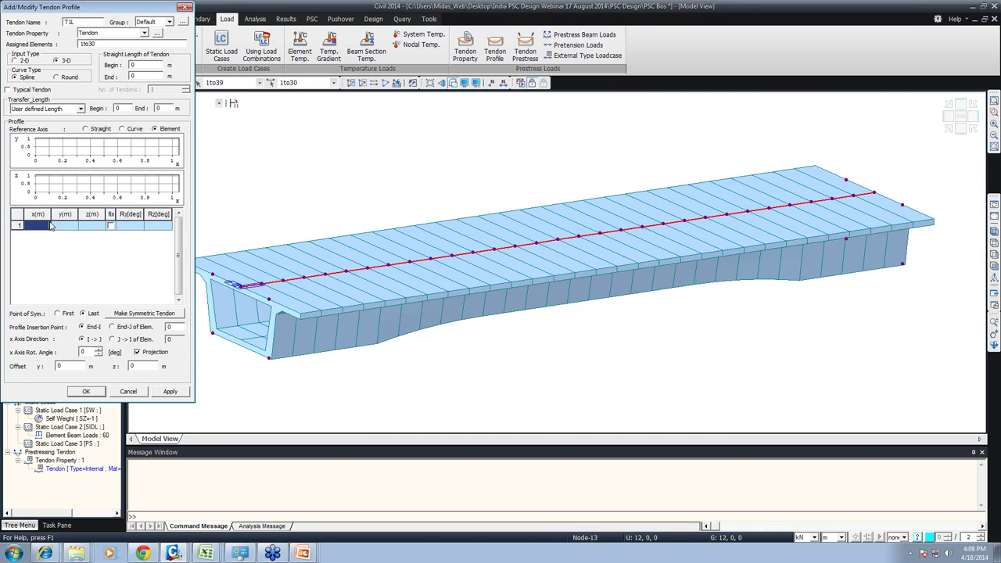
type("0")
left_click(95, 225)
type("0.0")
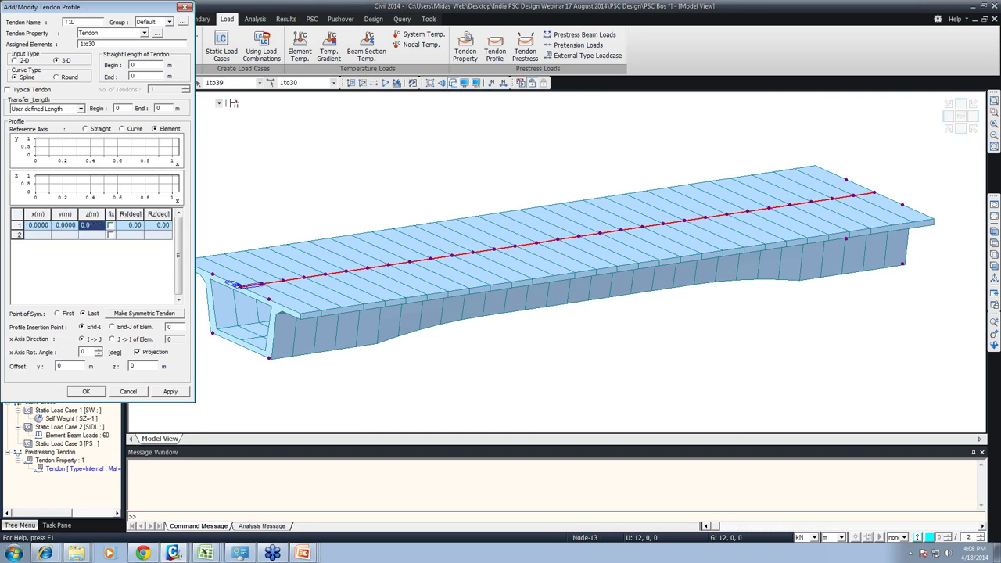
type("-1.2")
Step: Add the second T1L profile point at x 30, y 0, z -1.2 m
left_click(34, 235)
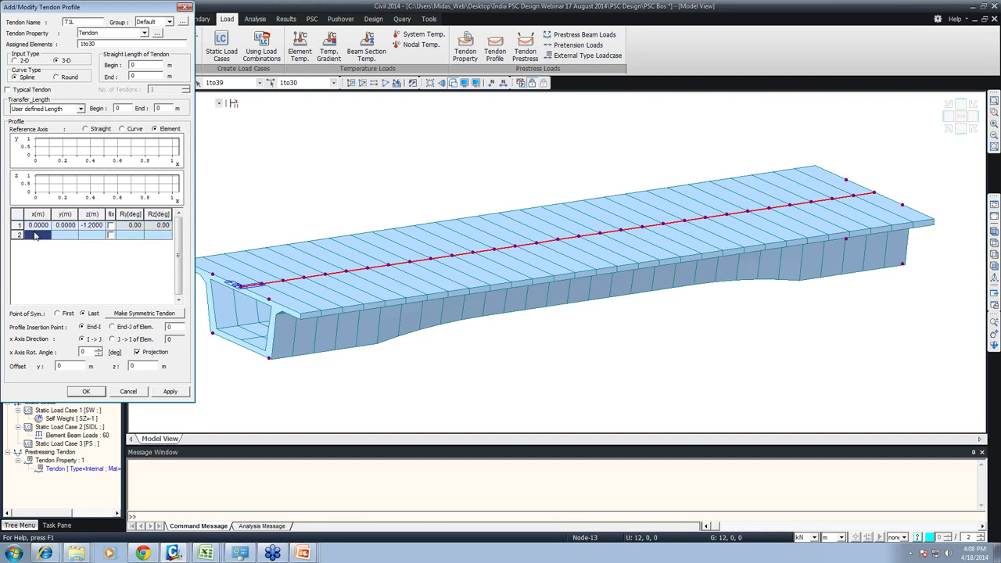
type("30")
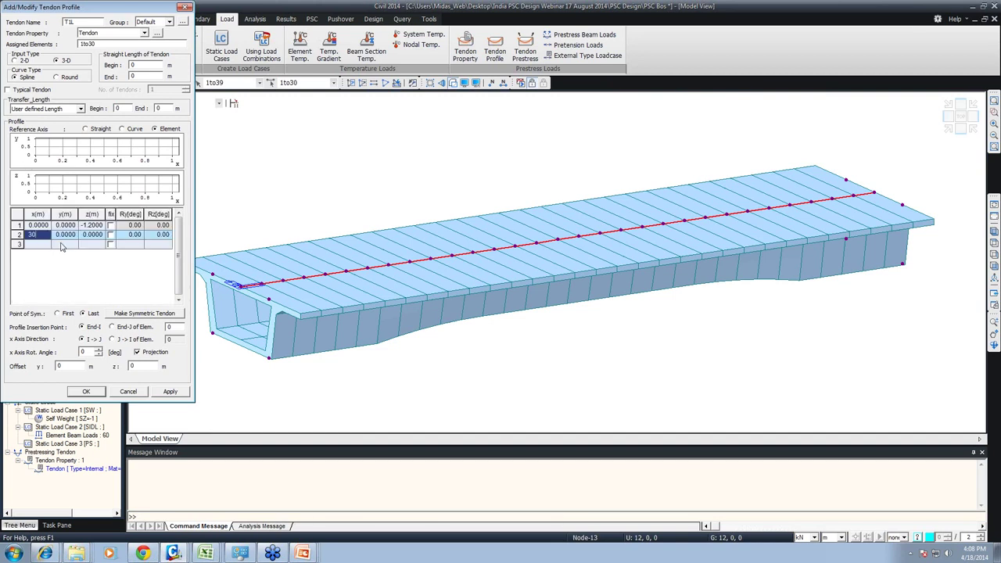
left_click(102, 236)
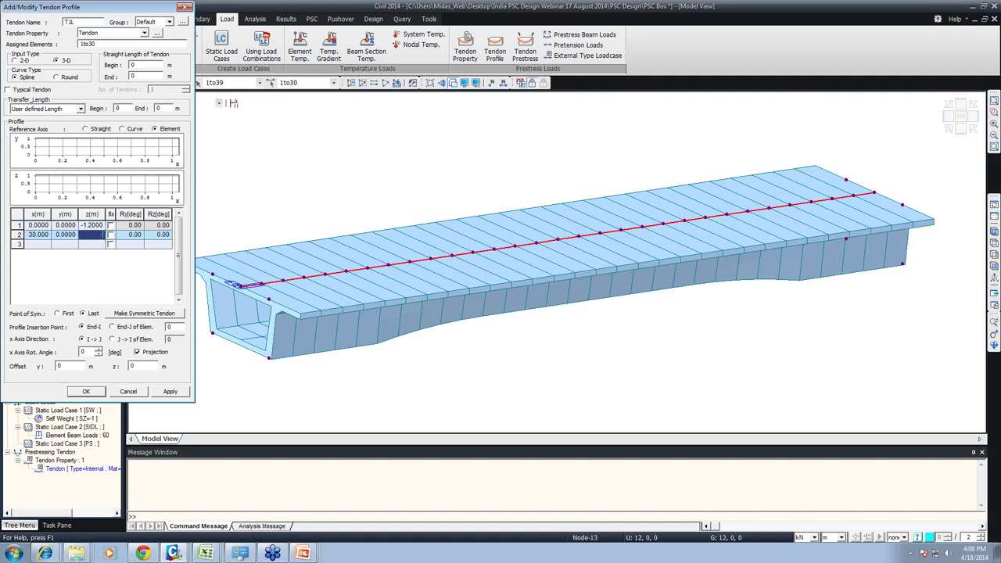
type("-1.2")
key("Return")
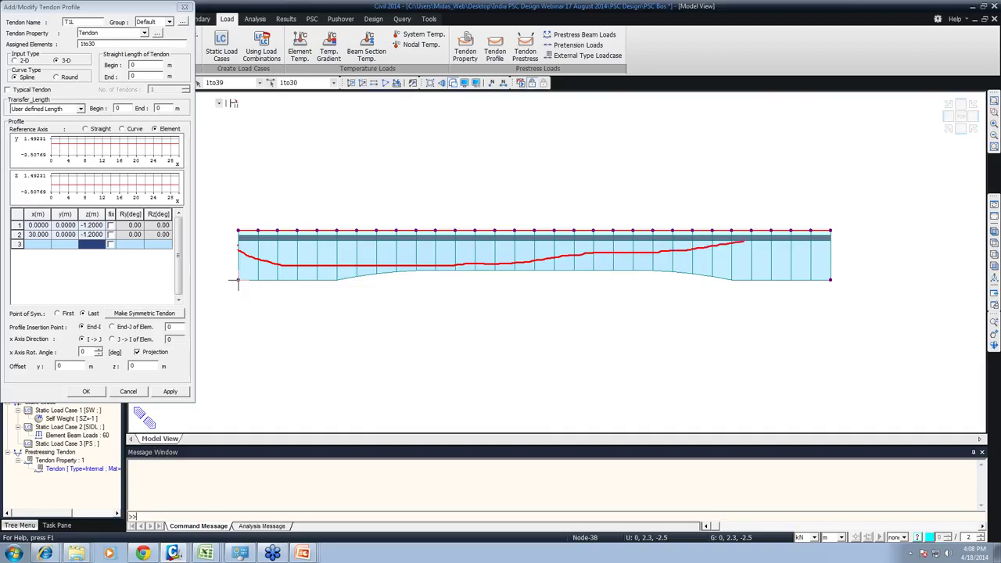
mouse_move(491, 187)
left_mouse_down()
mouse_move(508, 301)
mouse_move(491, 309)
mouse_move(376, 299)
left_mouse_up()
mouse_move(492, 298)
left_mouse_down()
mouse_move(630, 298)
mouse_move(622, 284)
mouse_move(631, 303)
left_mouse_up()
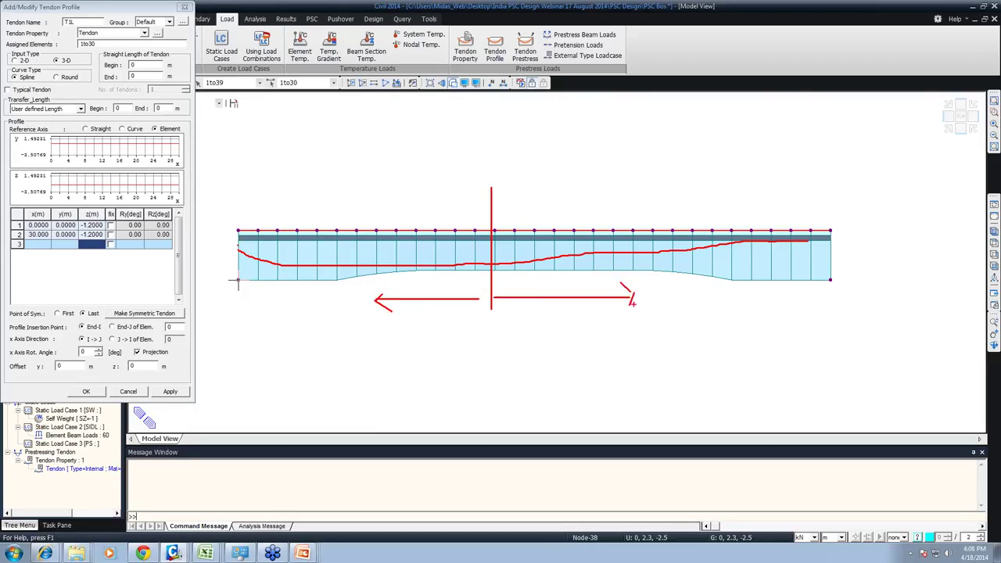
key("Escape")
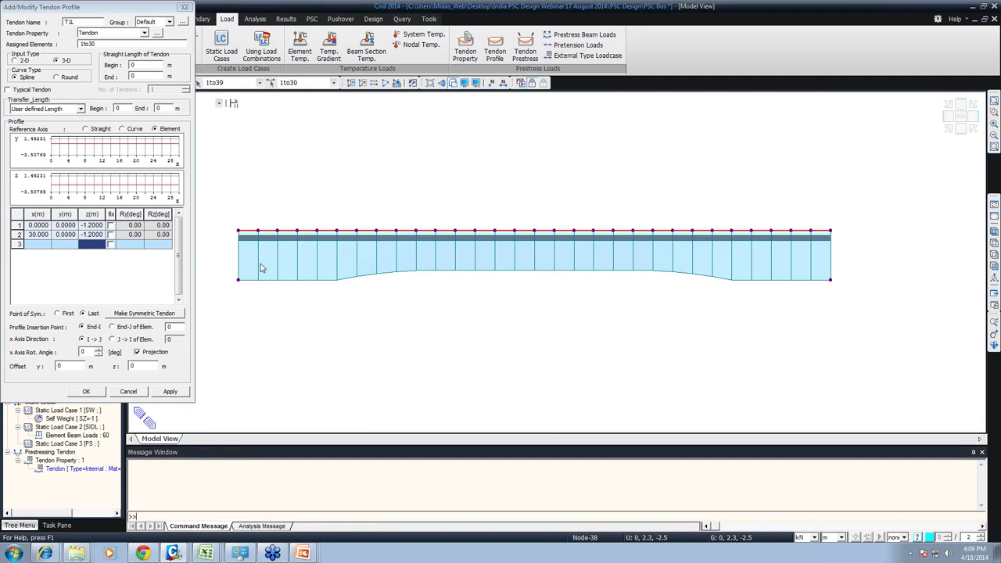
Step: Set the profile insertion point to element 1 with a y offset of 2.55 m, and create tendon T1L
key("ctrl+shift+i")
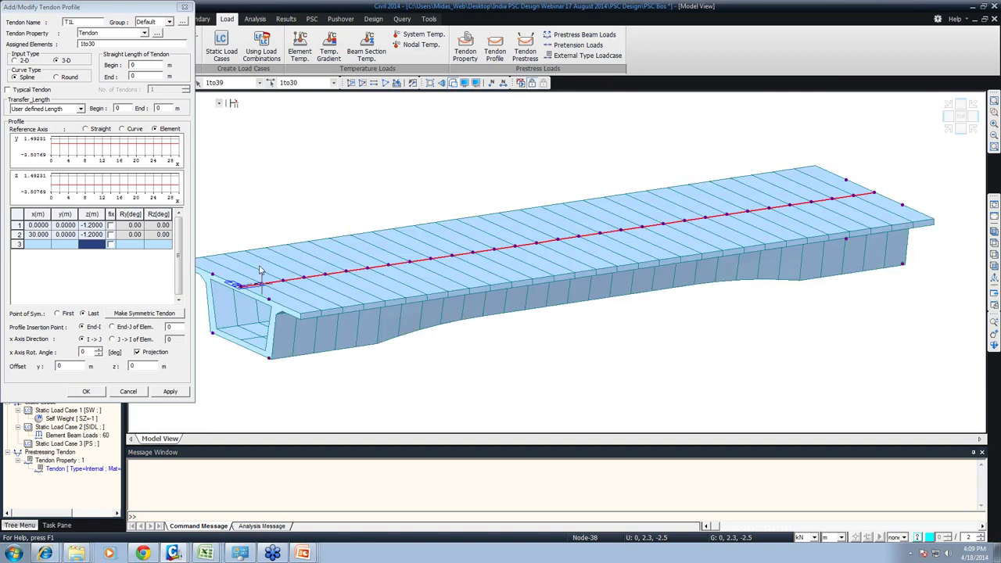
left_click(175, 327)
left_click(240, 290)
left_click_drag(67, 366, 41, 369)
type("2.55")
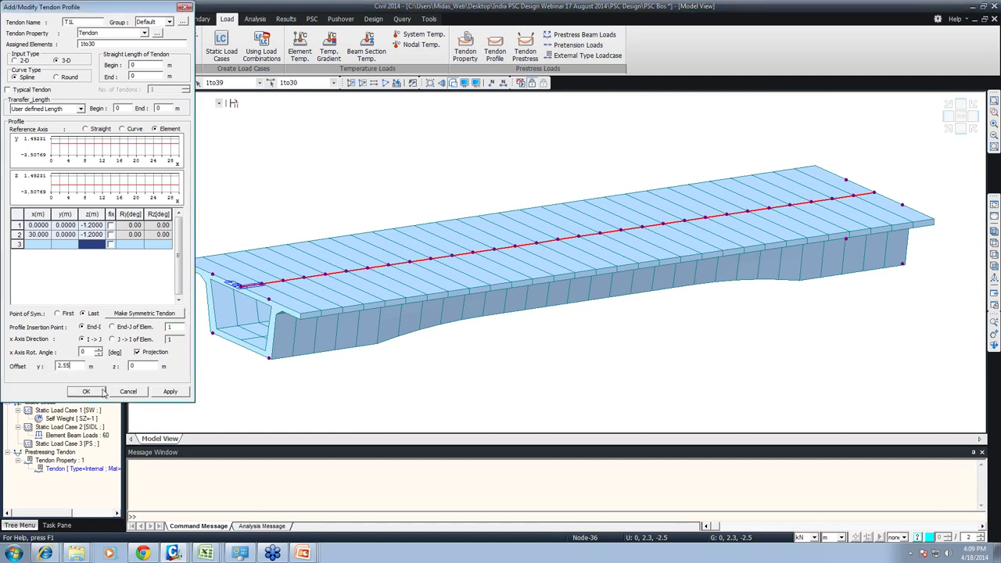
left_click(169, 390)
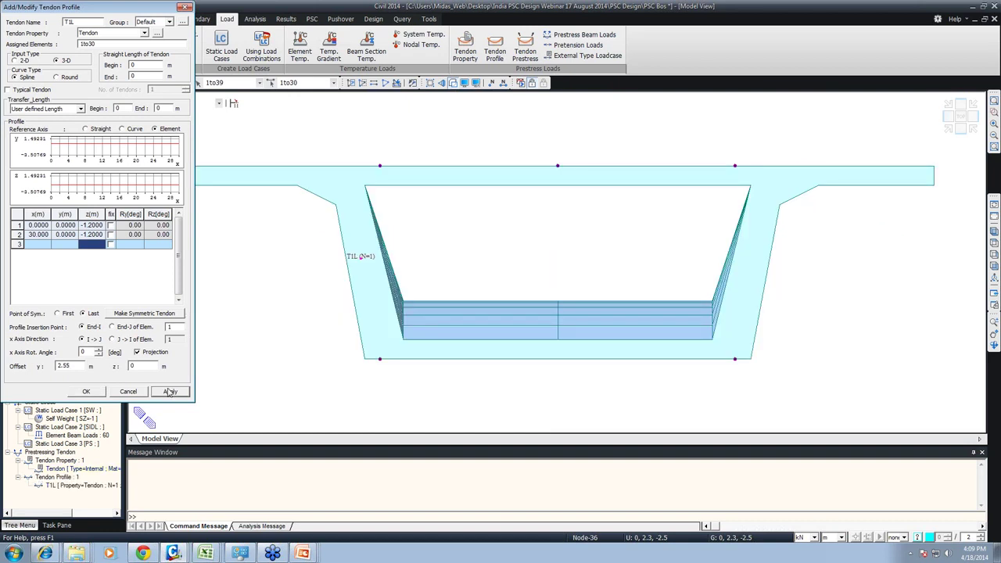
Step: Create tendon profile T1R from the same settings with a y offset of -2.55 m
left_click_drag(76, 22, 68, 22)
type("2")
key("BackSpace")
left_click_drag(72, 366, 54, 366)
type("-2.55")
left_click(170, 391)
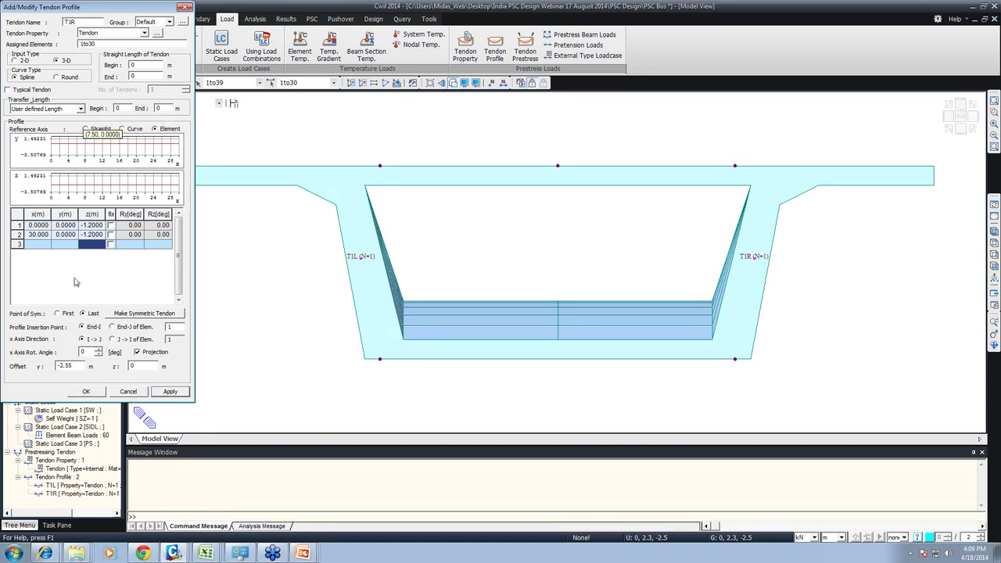
Step: Name the next tendon profile T2L and set the z coordinate of both its points to -1.5 m
left_click_drag(76, 21, 68, 22)
type("2L")
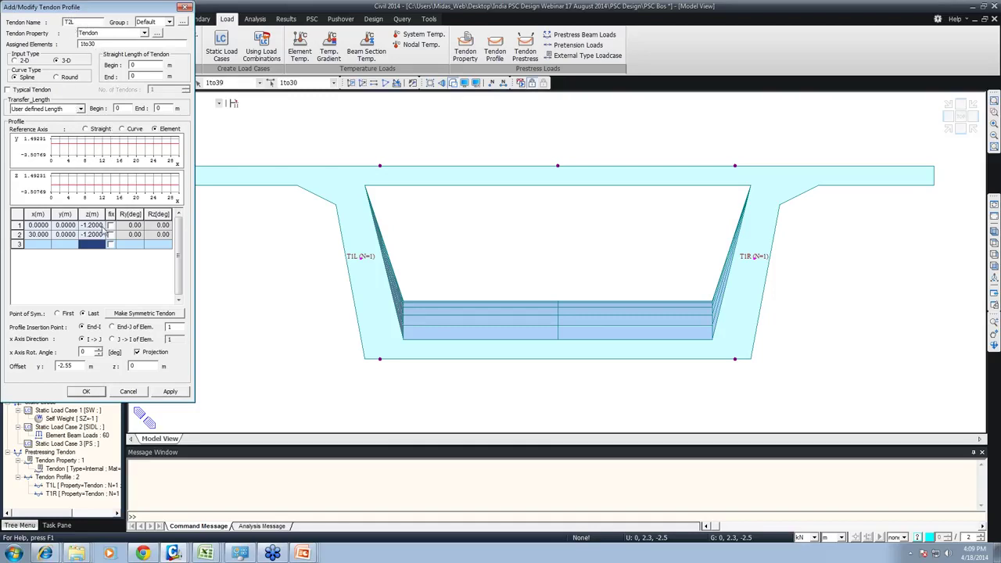
double_click(101, 226)
left_click_drag(94, 225, 89, 234)
type("5")
double_click(101, 235)
type("5")
key("Return")
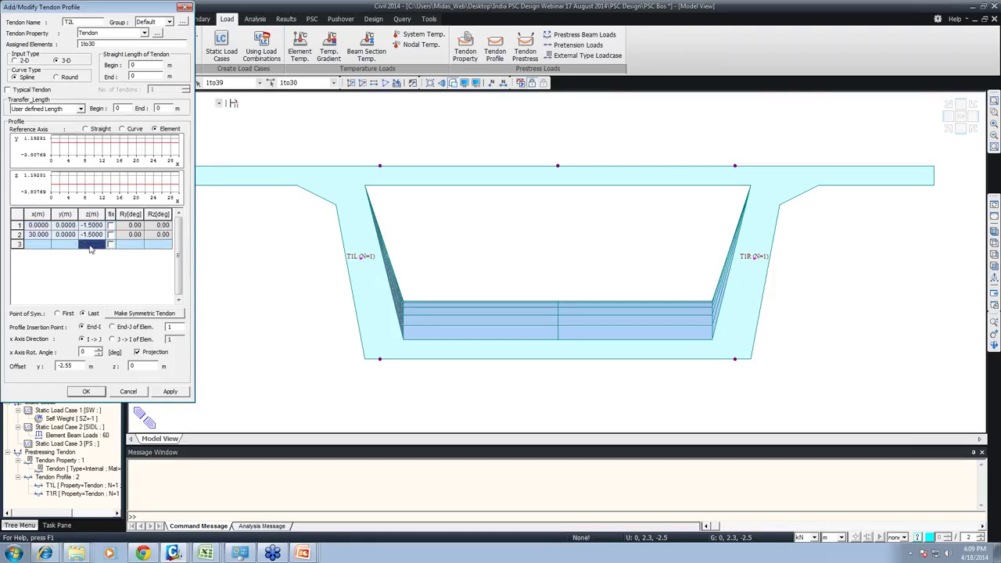
Step: Set the y offset to 2.45 m and create tendon T2L
left_click_drag(75, 366, 57, 365)
type("-2.45")
left_click(169, 391)
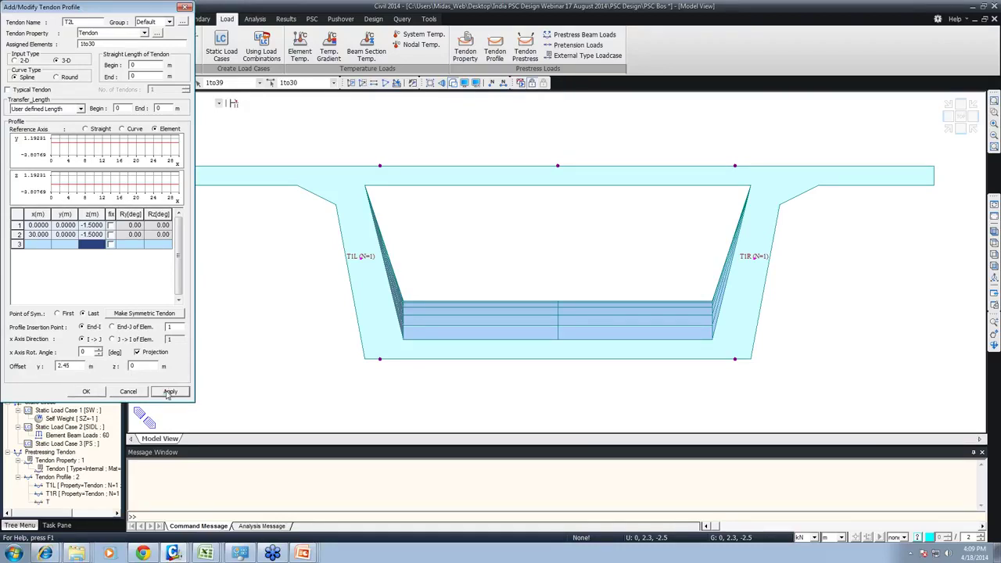
Step: Create tendon profile T2R from the same settings with a y offset of -2.45 m
key("BackSpace")
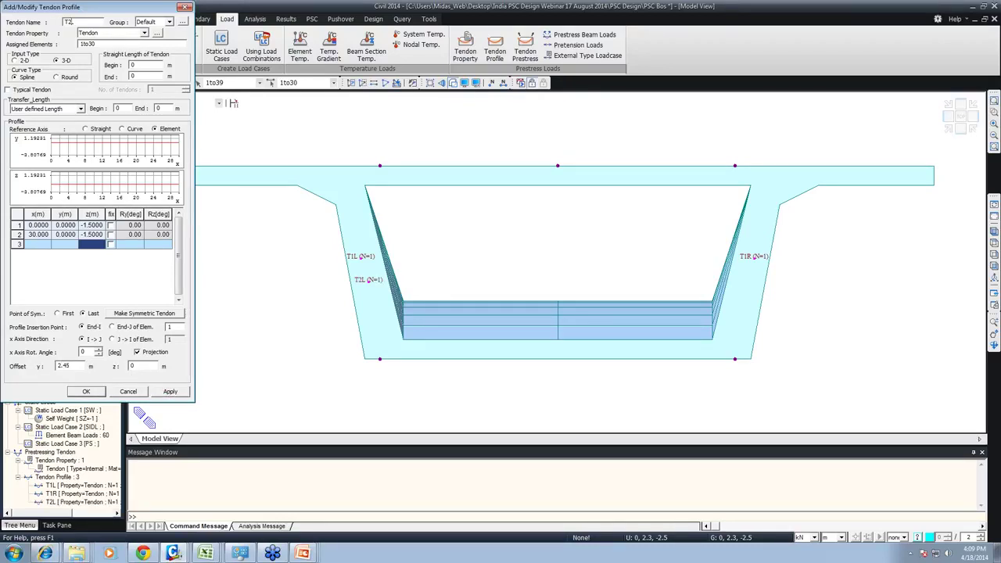
left_click_drag(67, 22, 72, 22)
type("R")
left_click_drag(55, 366, 83, 365)
type("-2.45")
left_click(170, 391)
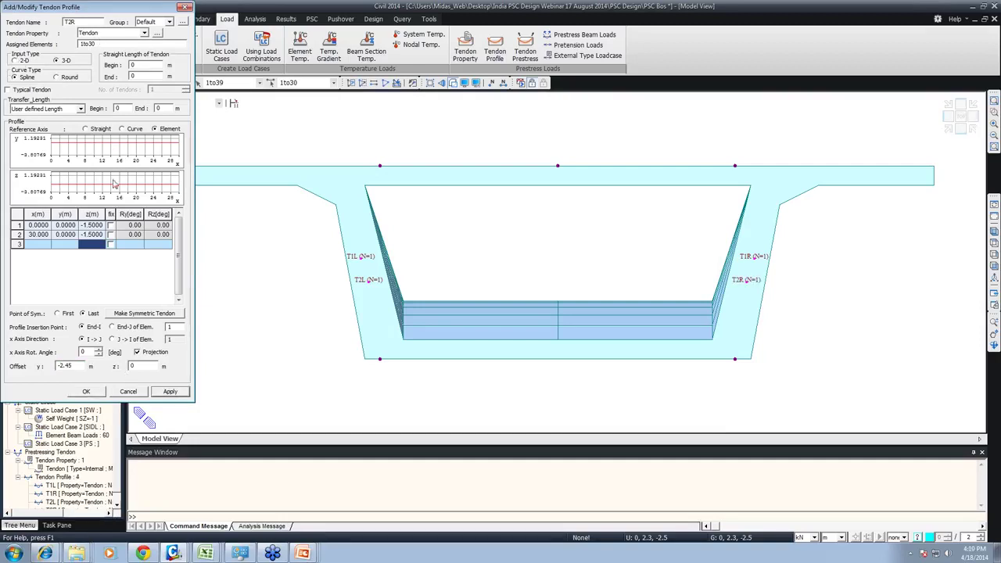
Step: Set the z coordinate of both points of the next tendon profile to -1.8 m
double_click(91, 225)
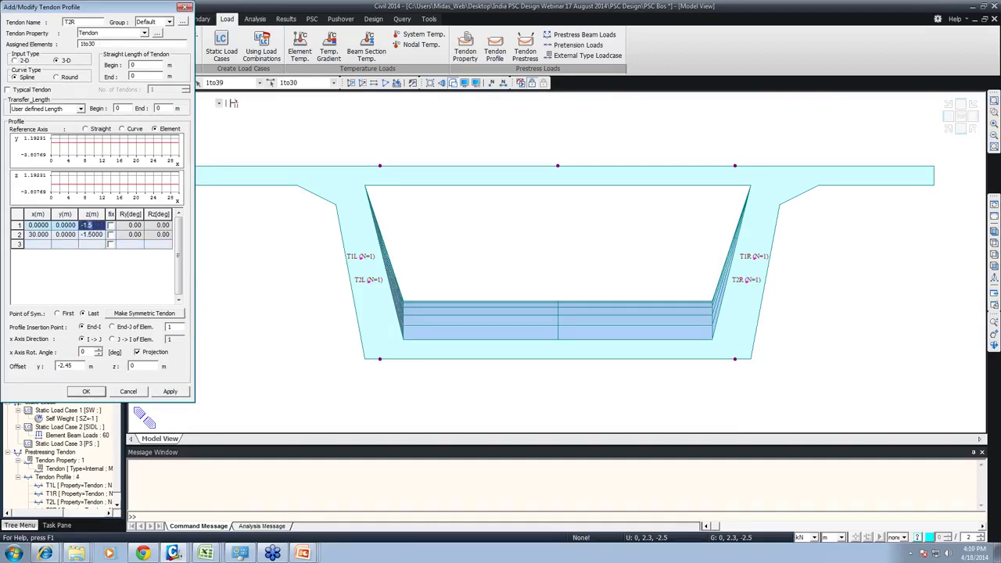
type("-1.8")
key("Down")
type("-1.8")
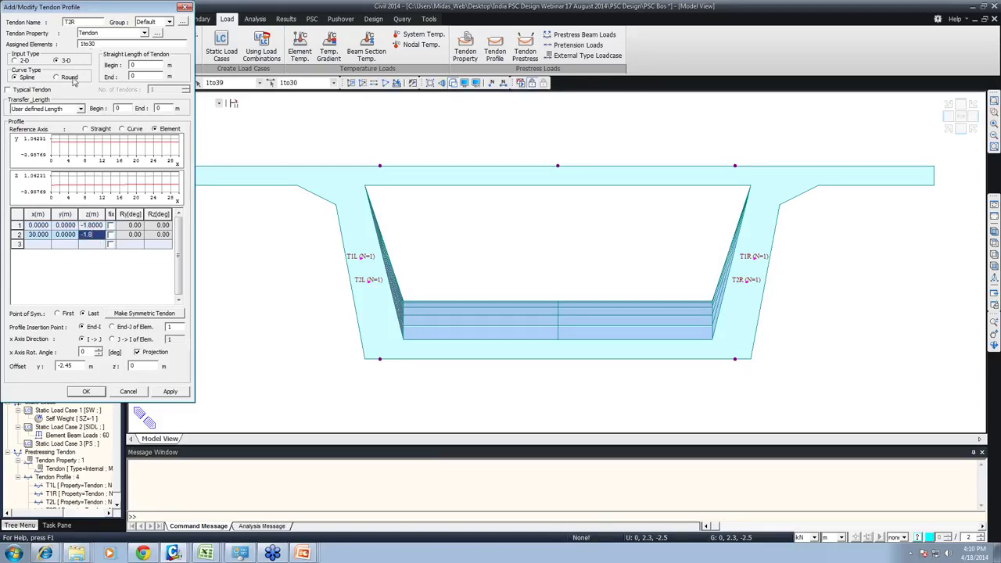
key("Return")
Step: Name the tendon profile T3L, set its y offset to 2.35 m, and create it
left_click_drag(77, 22, 68, 22)
type("3L")
double_click(69, 365)
type("3")
left_click_drag(74, 367, 34, 372)
type("2.35")
left_click(167, 391)
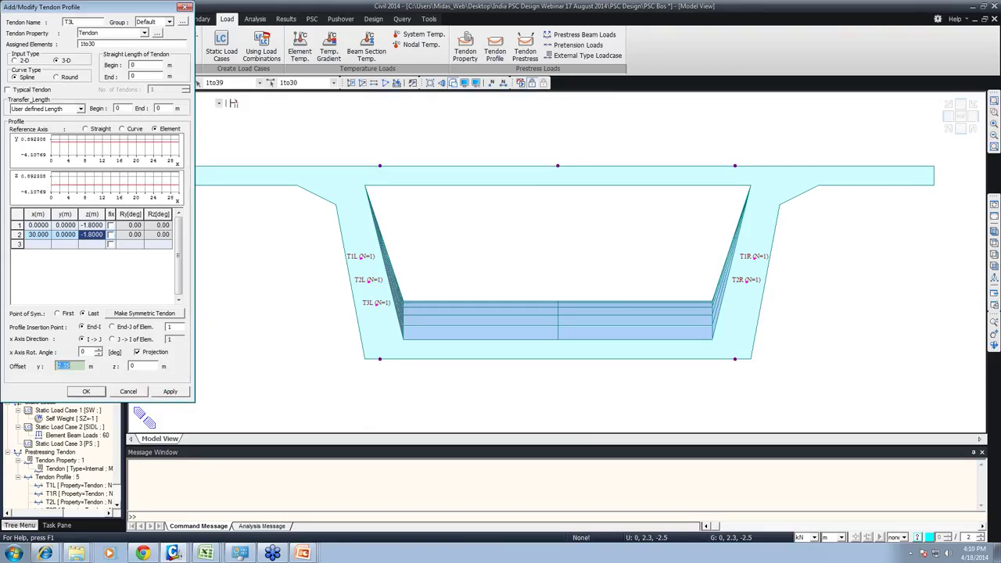
Step: Create tendon profile T3R with a y offset of -2.35 m, finish the tendon profiles, and open the tendon prestress loads
type("-2.35")
left_click(169, 393)
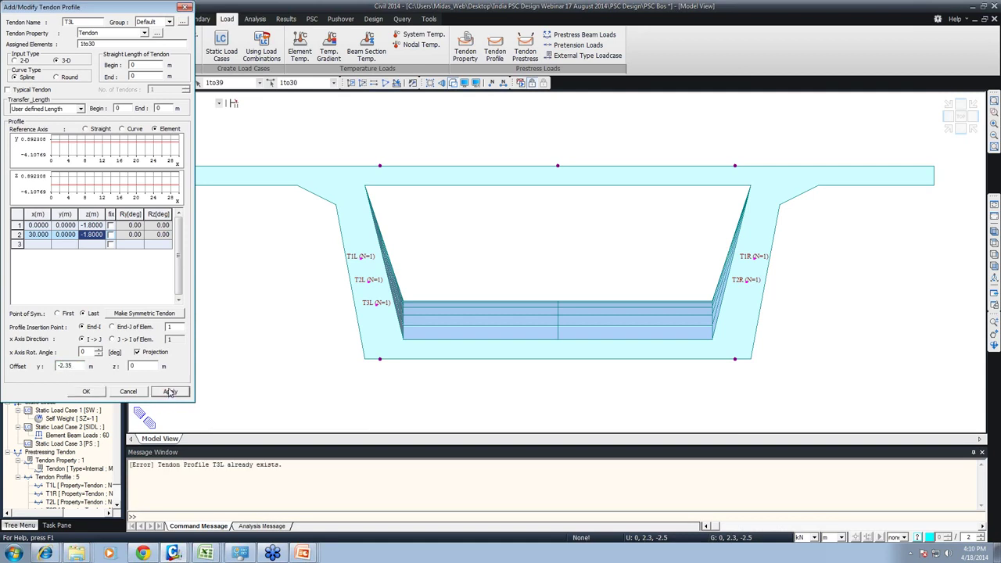
left_click(69, 22)
type("R")
left_click(162, 392)
left_click(128, 390)
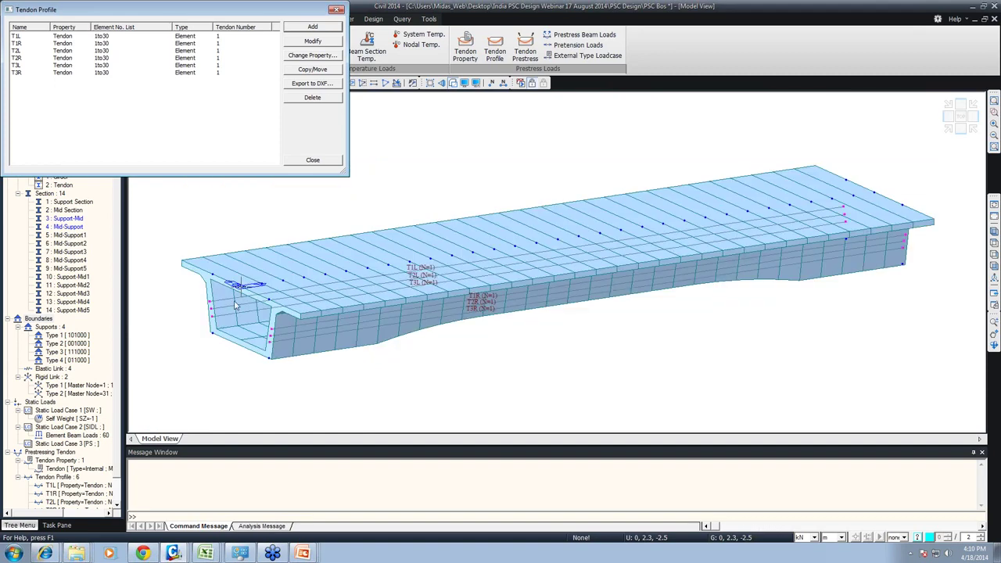
left_click(319, 160)
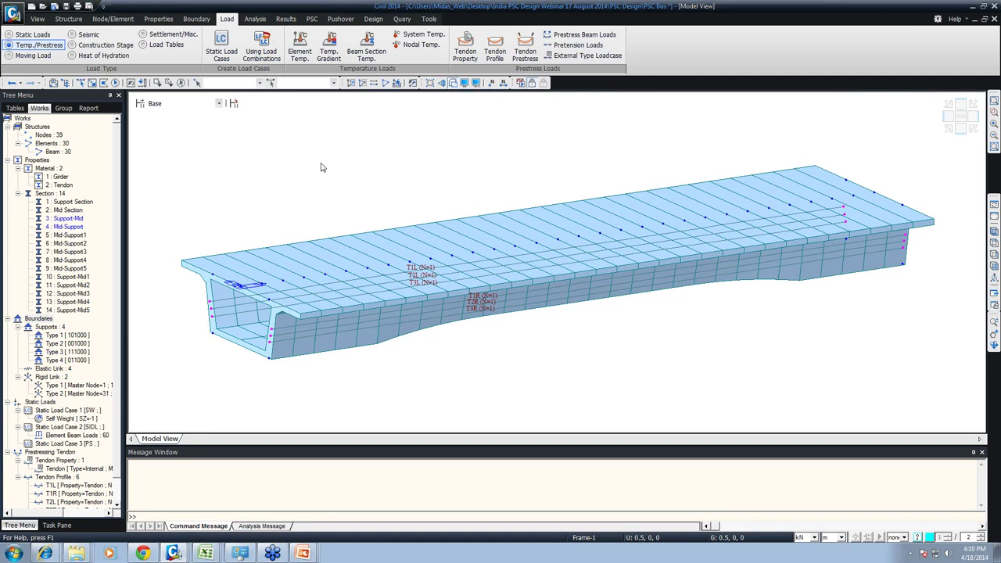
left_click(525, 48)
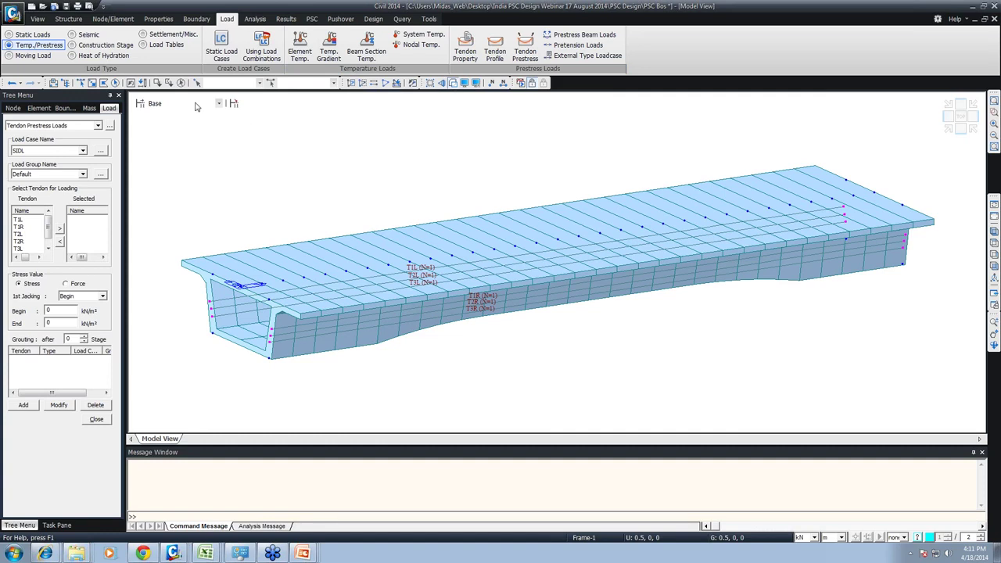
Step: Open the PSC bridge tendon template and start a new template tendon assigned to elements 1 to 30
scroll(129, 21, "up", 2)
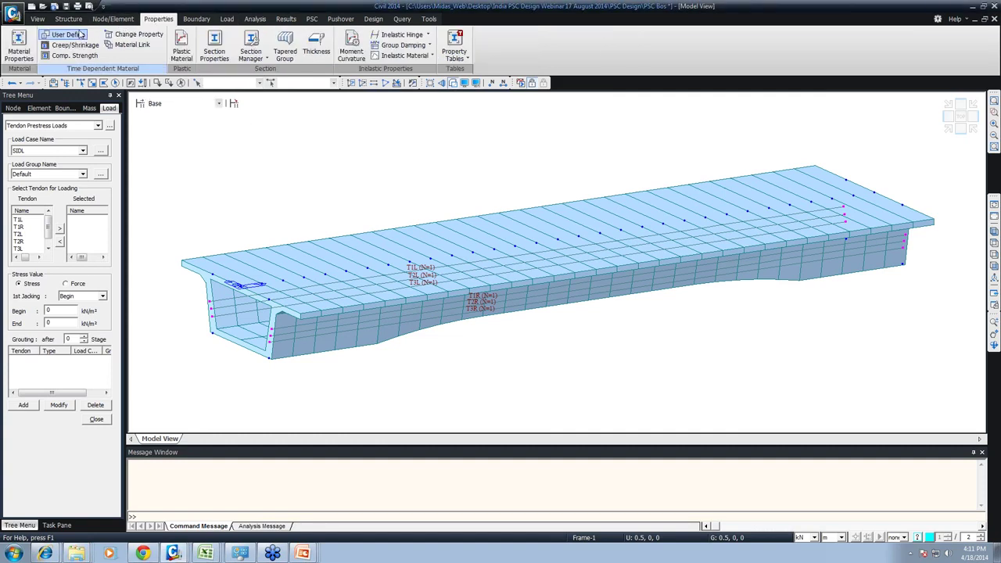
scroll(131, 27, "up", 2)
left_click(301, 51)
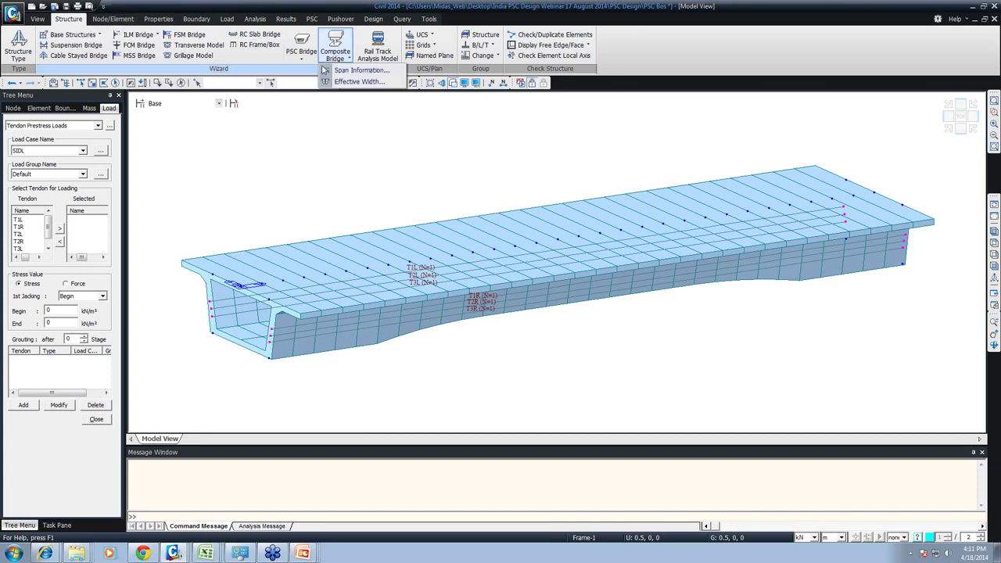
left_click(318, 104)
left_click_drag(233, 4, 392, 78)
left_click(440, 265)
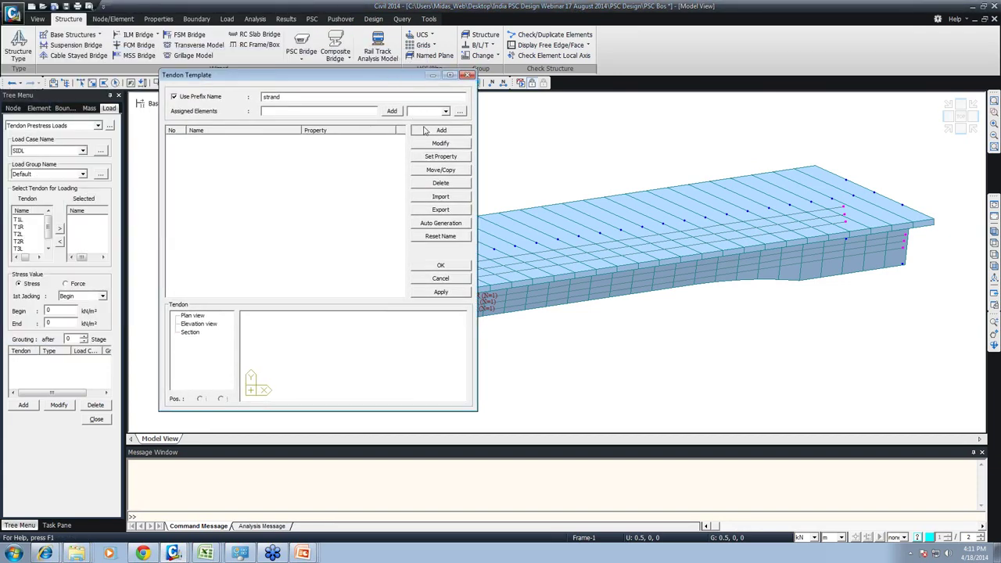
left_click(417, 273)
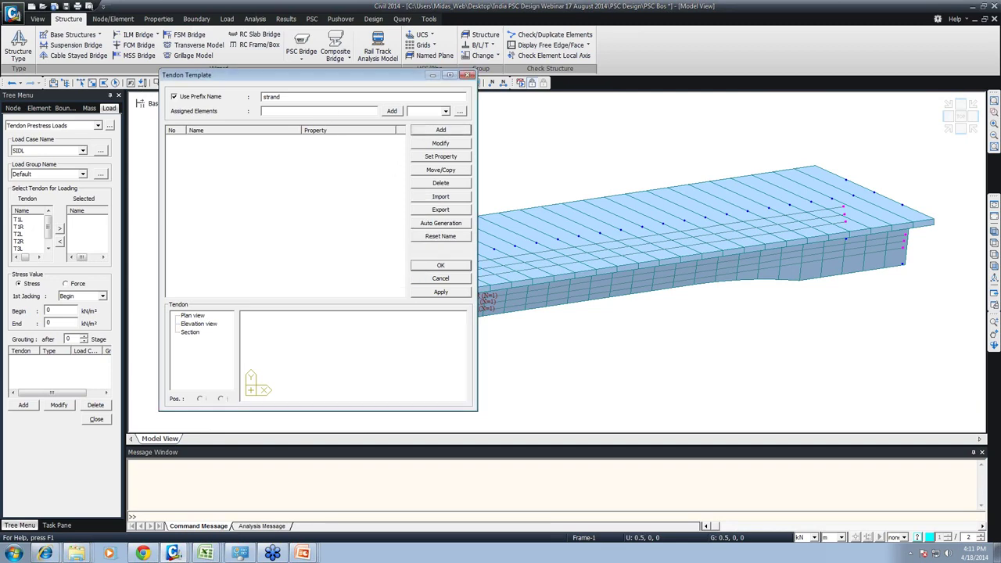
left_click(328, 110)
left_click(441, 129)
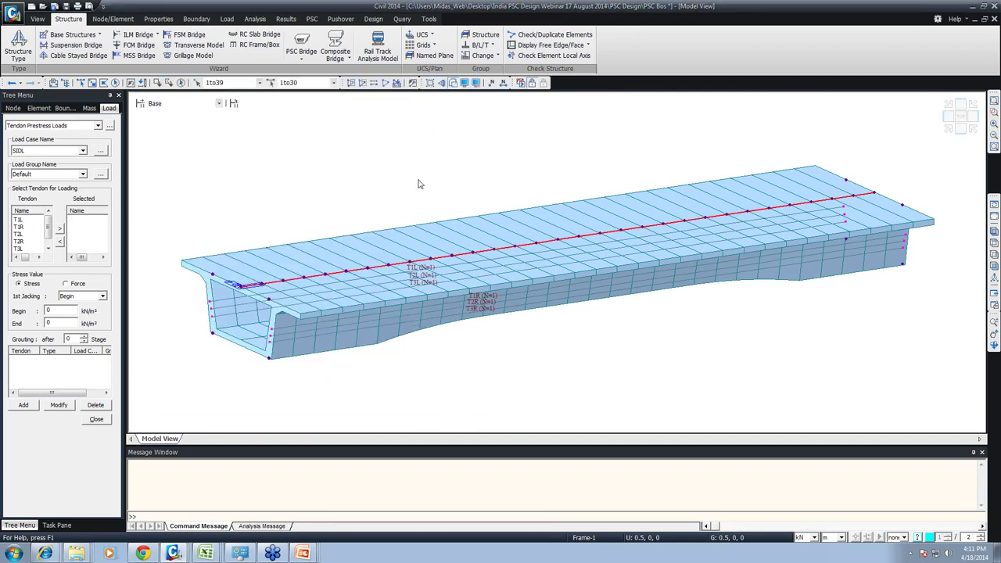
Step: Define the template tendon with Curved 1 as its plan and elevation type, and close the tendon template without applying it
left_click(280, 162)
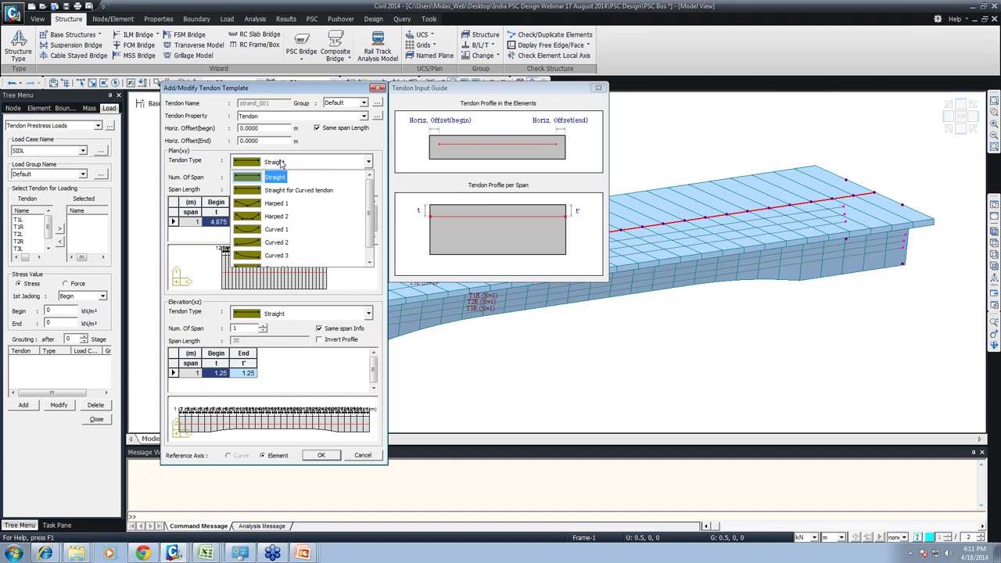
left_click(278, 229)
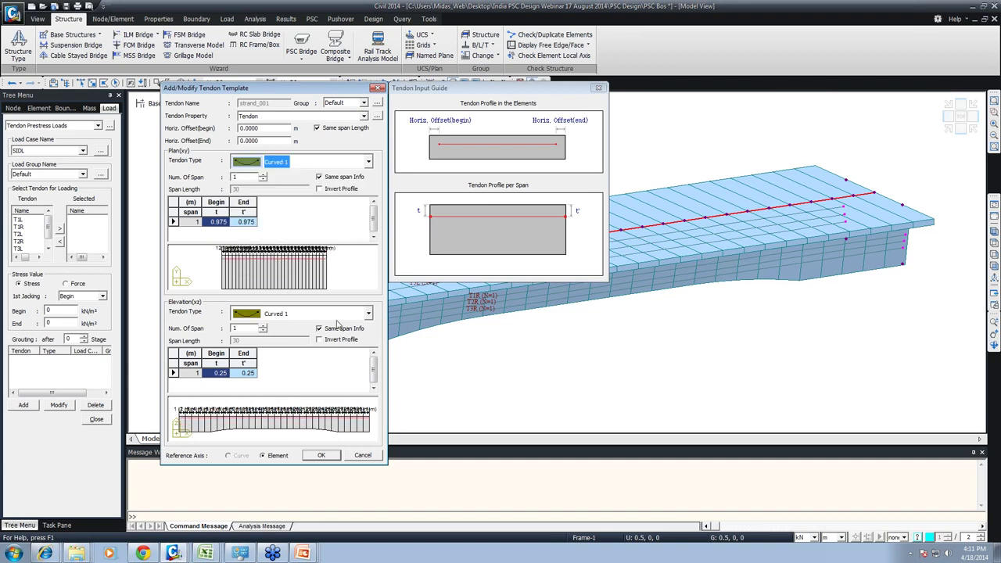
left_click(275, 313)
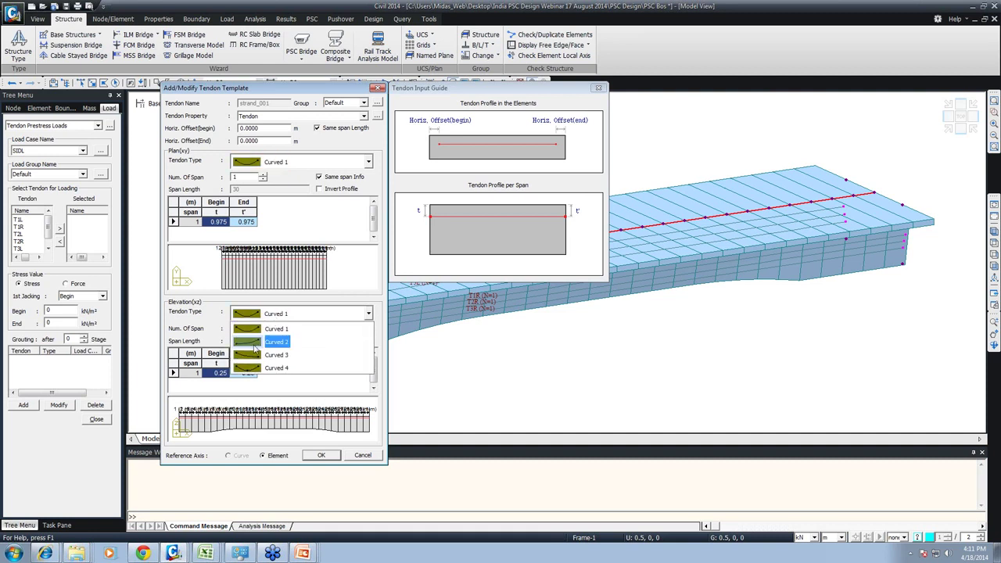
left_click(266, 331)
left_click(213, 373)
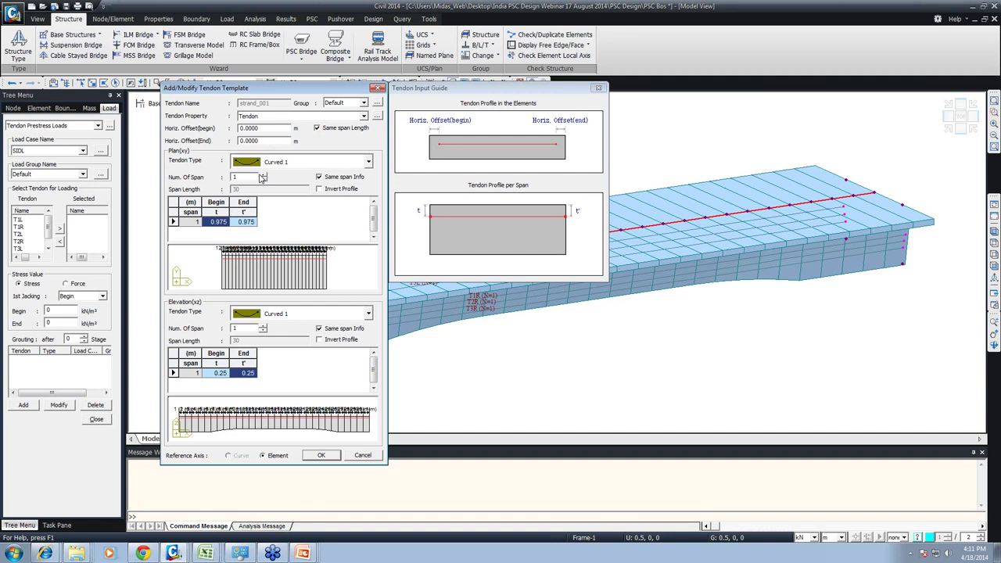
left_click(327, 454)
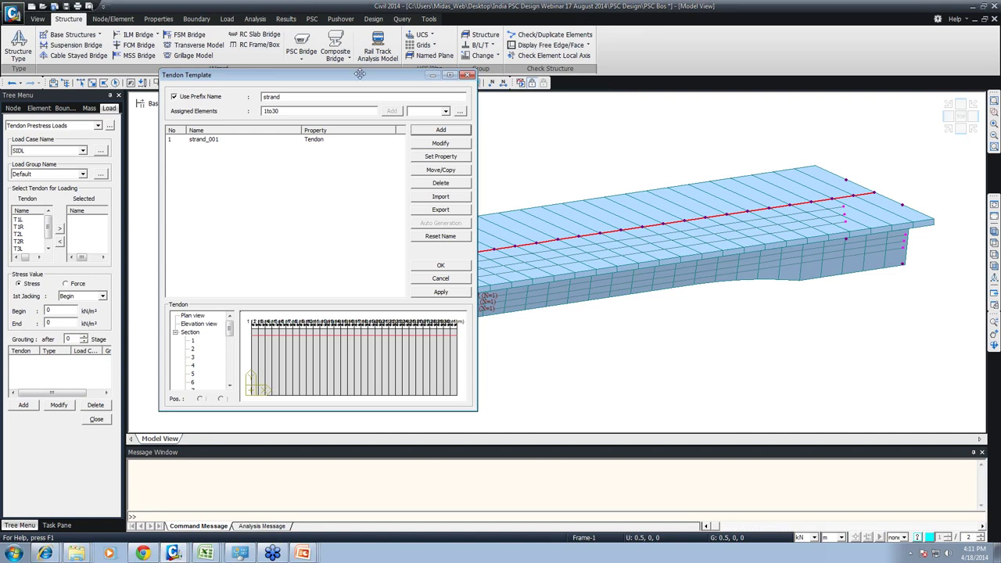
left_click(468, 76)
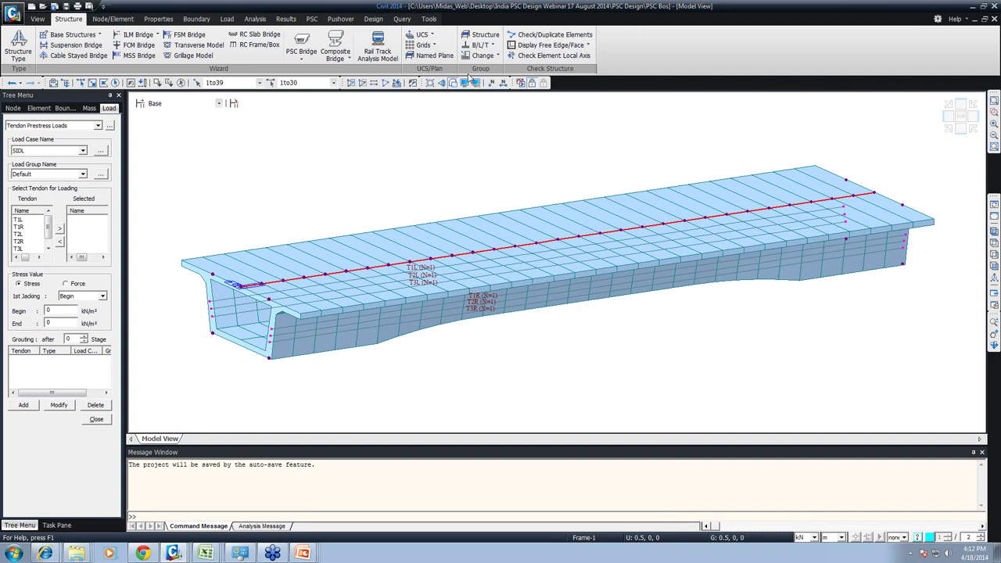
Step: Set the tendon prestress load case and load group to PS, and select all tendons from T1L to T3R for loading
left_click(21, 219)
left_click(36, 153)
left_click(31, 173)
left_click(30, 173)
left_click(26, 205)
left_click(22, 221)
left_click_drag(48, 227, 48, 237)
left_click(29, 250, "shift")
left_click(59, 229)
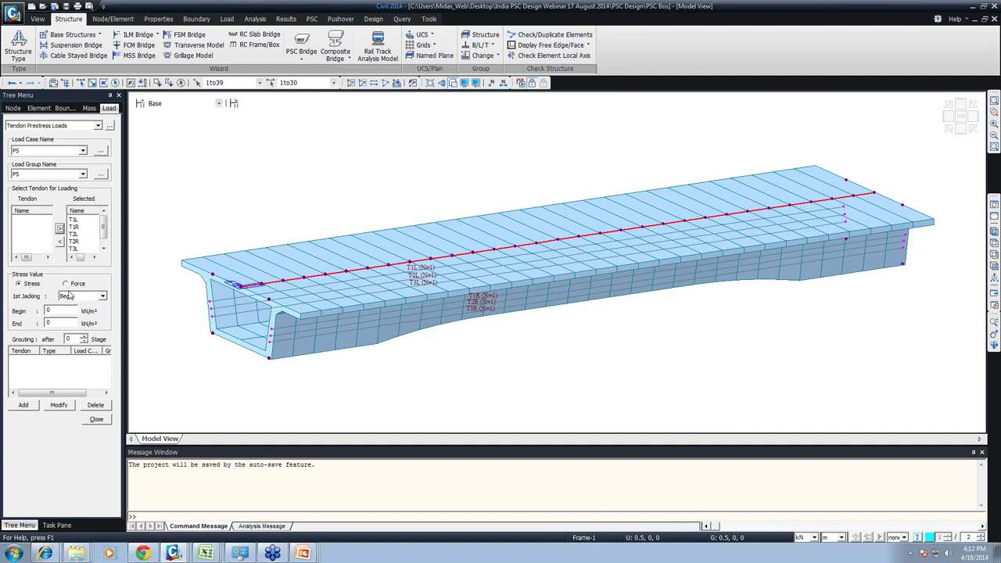
Step: Add the tendon prestress load with first jacking Both and 1302000 kN/m² stress at begin and end, and clear the model selection
left_click(62, 295)
left_click(67, 319)
key("Tab")
type("1302000")
double_click(49, 311)
key("ctrl+c")
key("Tab")
key("ctrl+v")
left_click(25, 404)
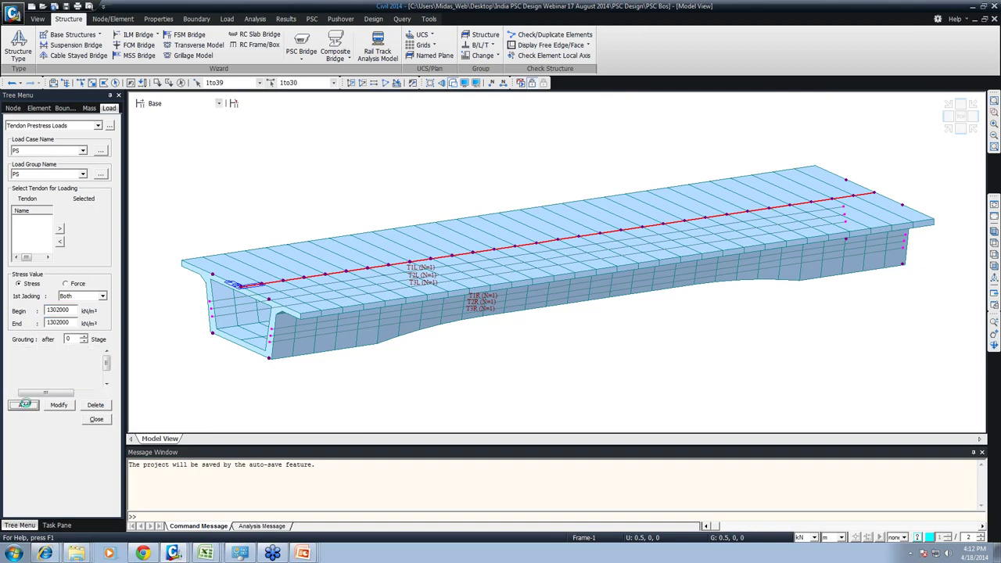
left_click(94, 419)
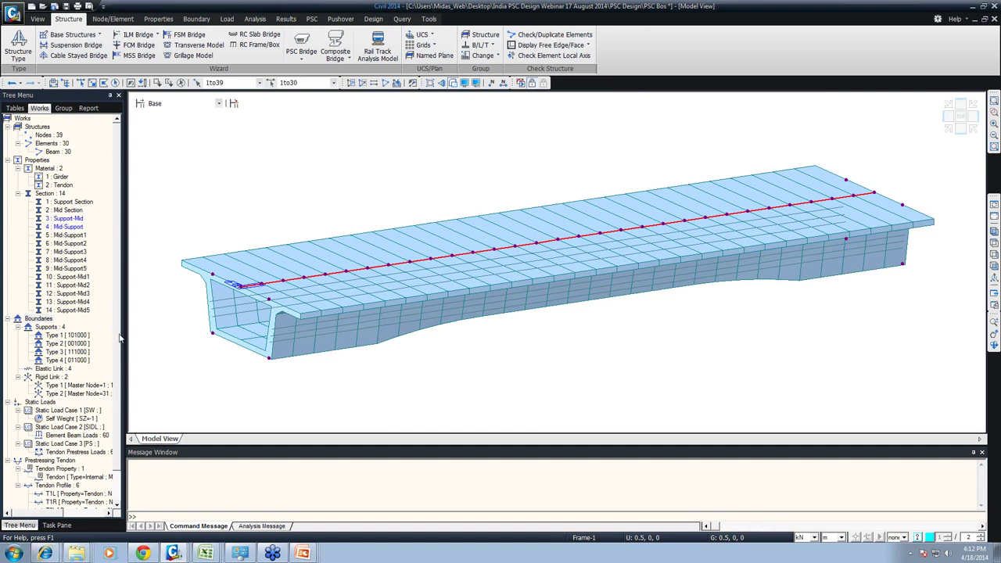
scroll(121, 338, "down", 2)
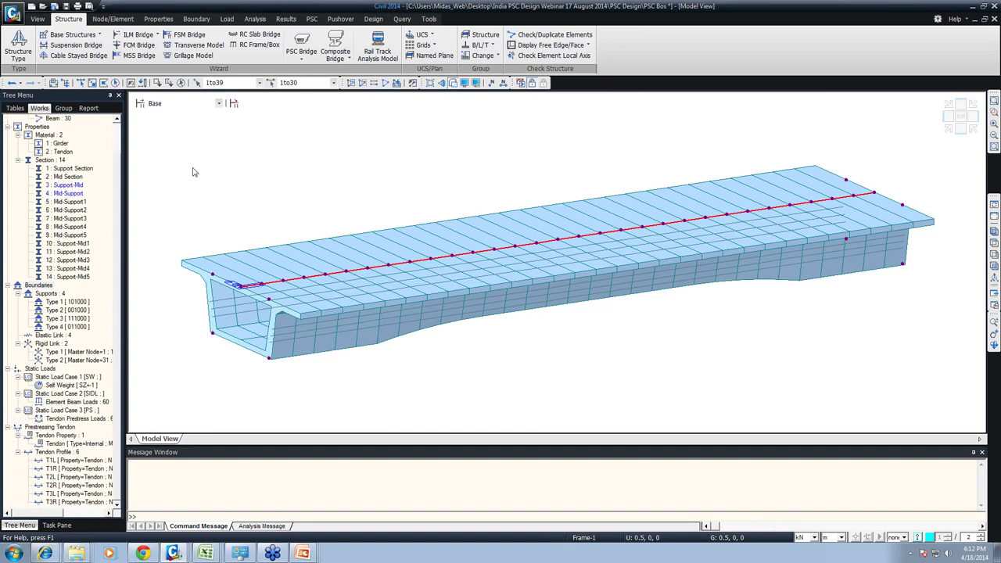
left_click(180, 83)
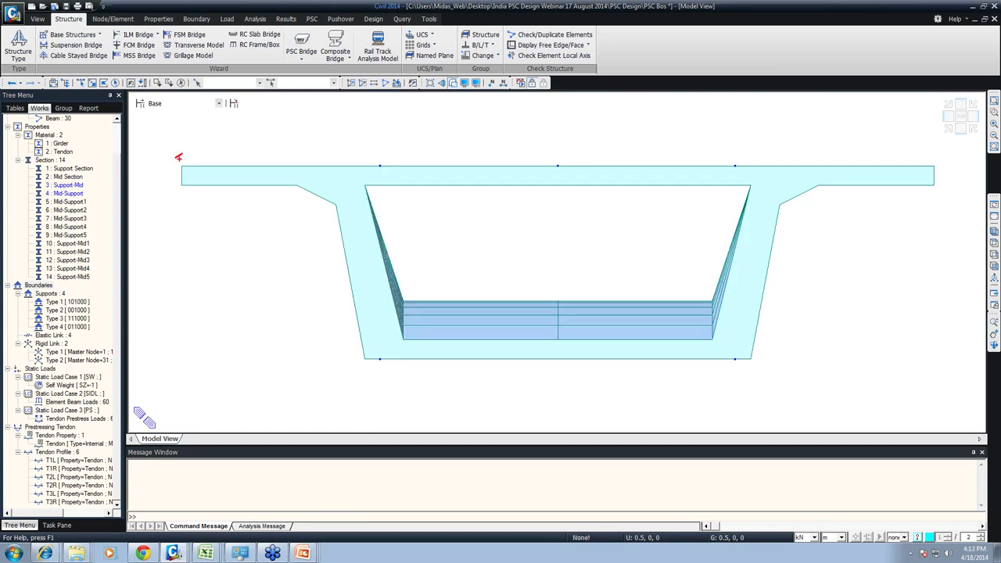
mouse_move(184, 160)
left_mouse_down()
mouse_move(716, 130)
mouse_move(910, 147)
mouse_move(933, 159)
left_mouse_up()
type("t10m")
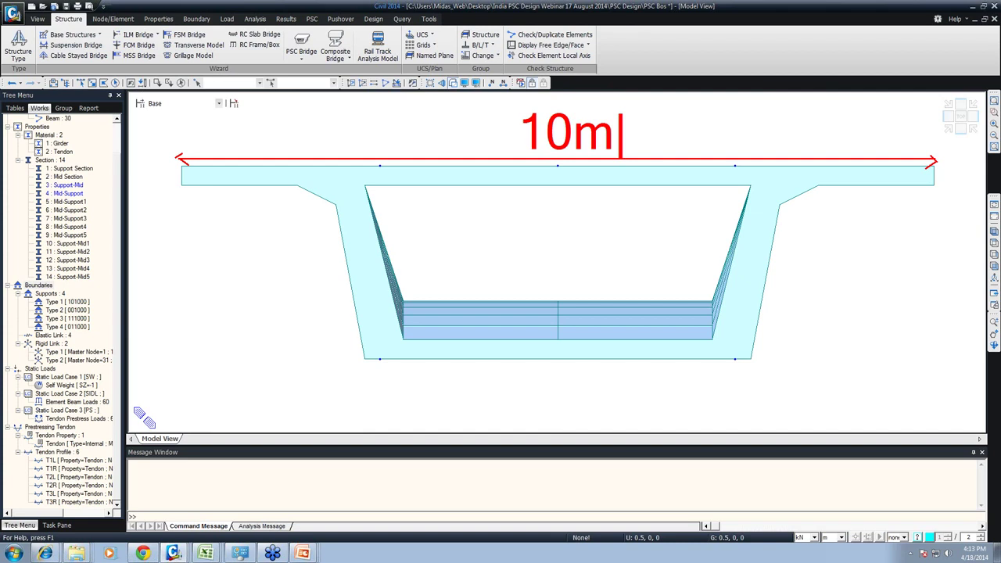
mouse_move(237, 146)
left_mouse_down("shift")
mouse_move(236, 215)
mouse_move(237, 202)
mouse_move(435, 202)
left_mouse_up("shift")
type("ytt")
key("BackSpace")
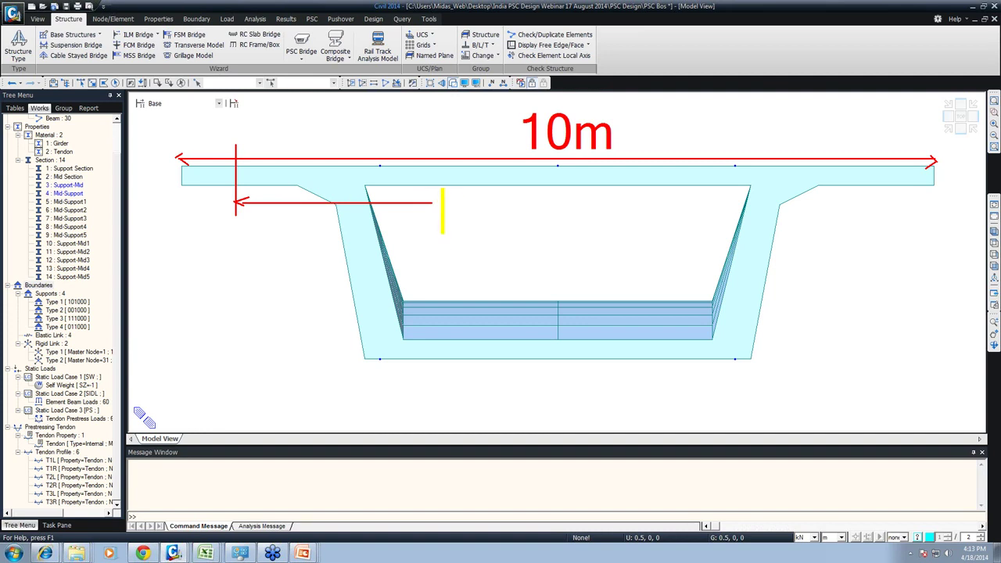
key("Escape")
key("Escape")
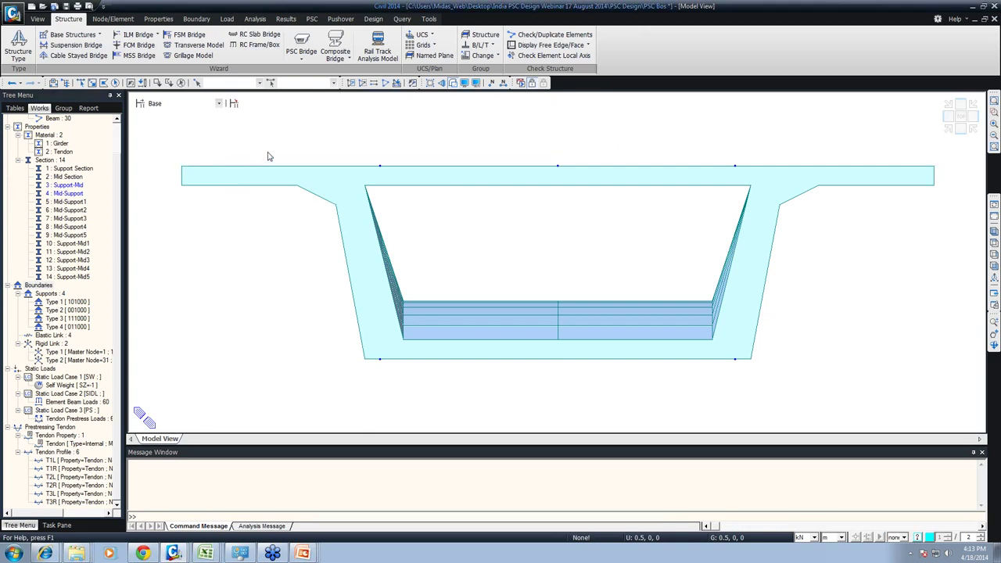
key("ctrl+shift+i")
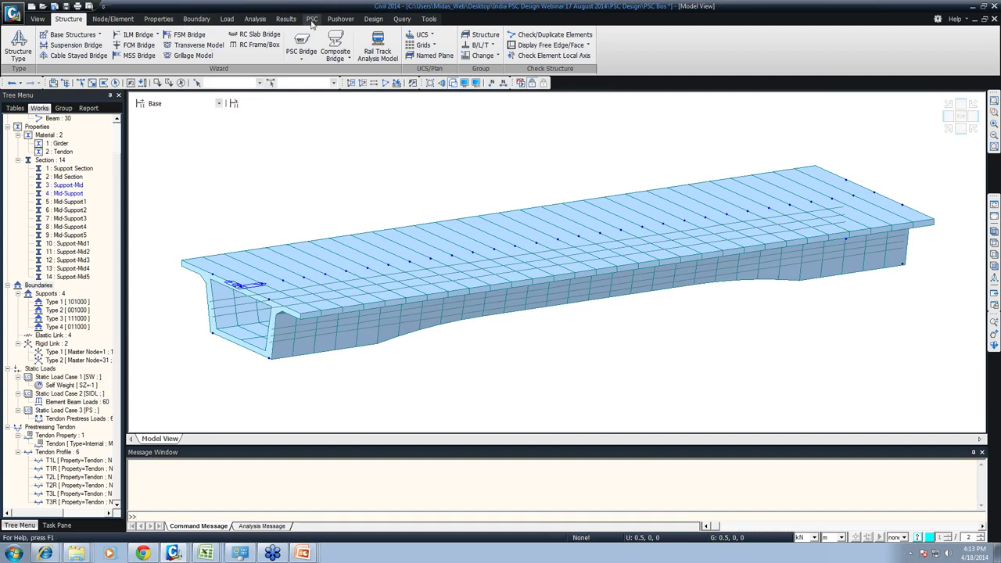
Step: Set the moving load code to India
left_click(226, 19)
left_click(31, 55)
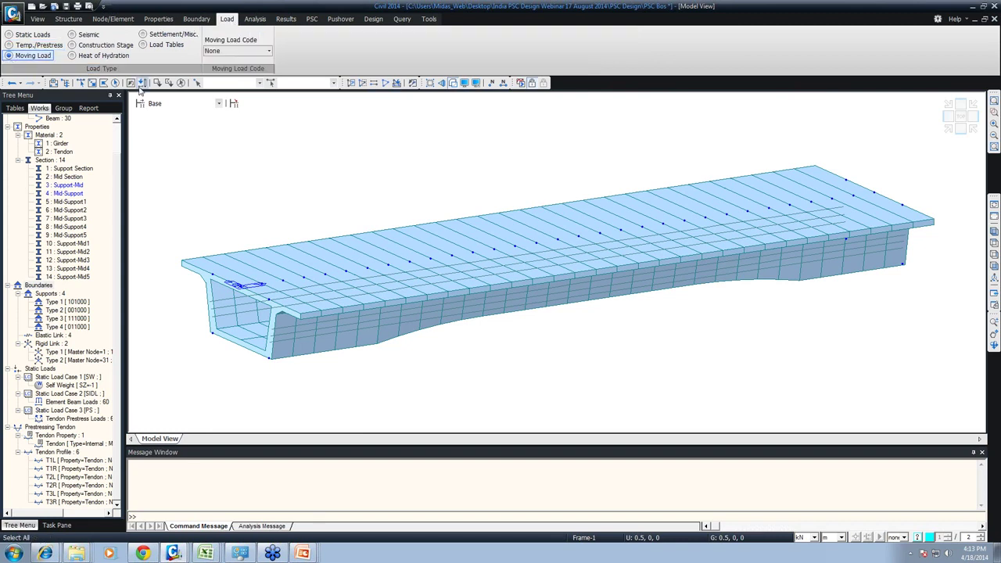
left_click(224, 51)
left_click(227, 168)
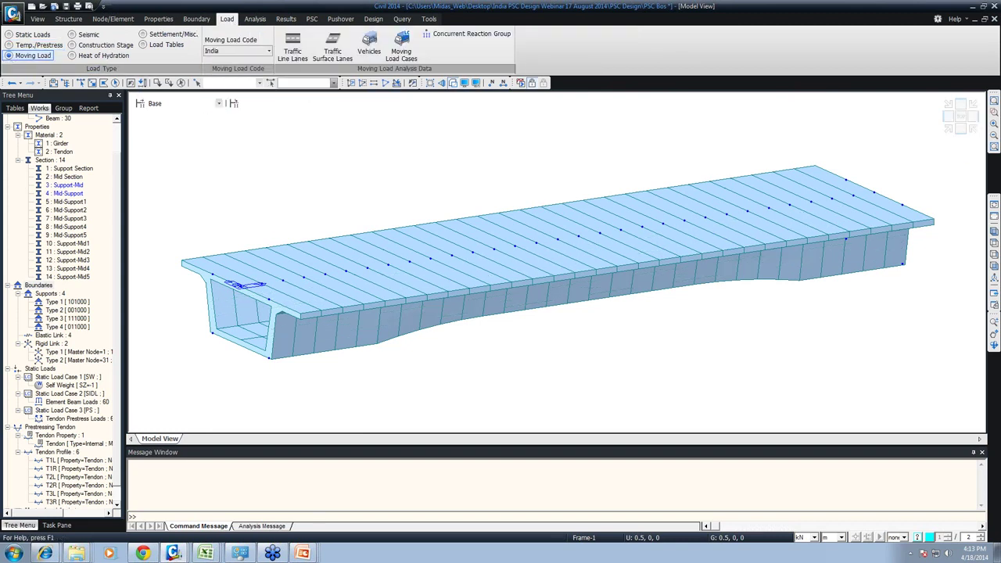
Step: Start a traffic line lane named Lane 70R with an eccentricity of -1.15 m, and select the whole model
left_click(297, 57)
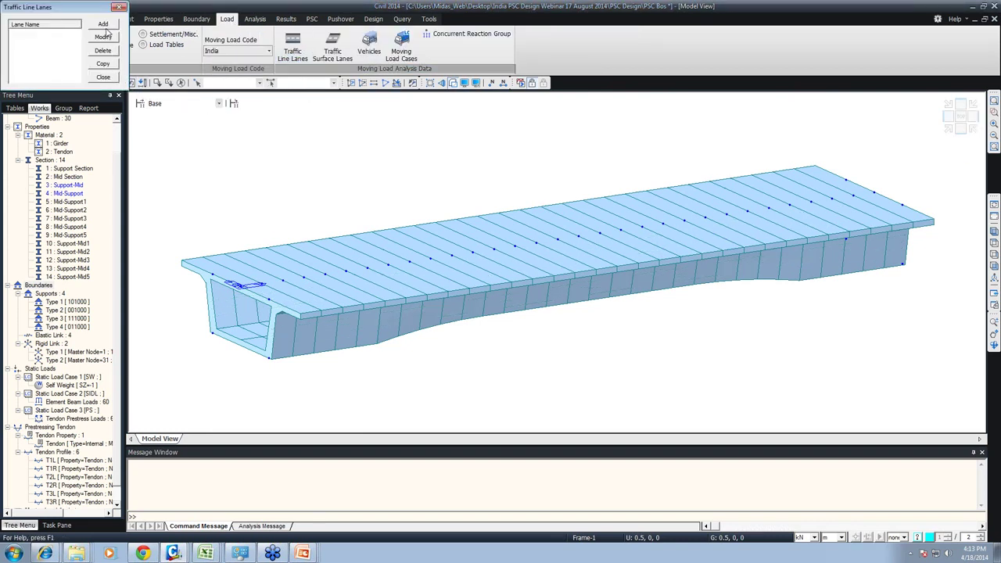
type("Lane")
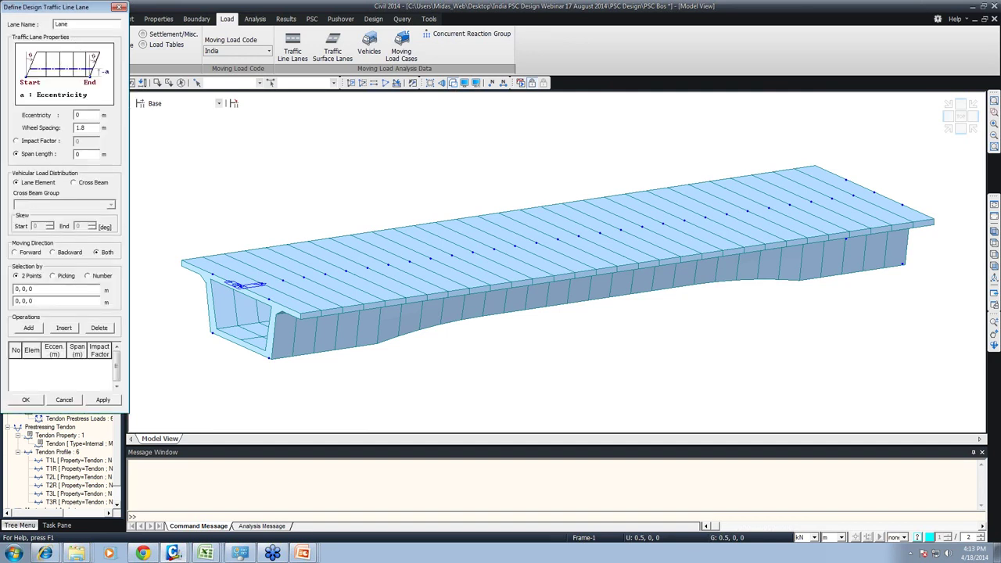
type(" 70R")
key("Tab")
type("-1.15")
key("ctrl+a")
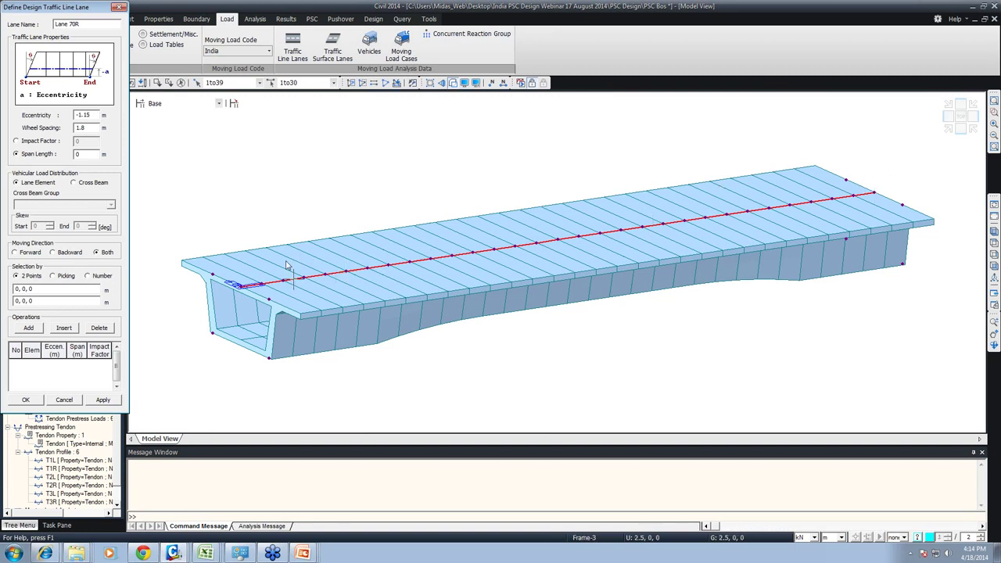
Step: Set Lane 70R's span length to 30 m and assign the girder elements between points 0,0,0 and 30,0,0
left_click(59, 156)
type("30")
left_click(47, 288)
left_click(238, 283)
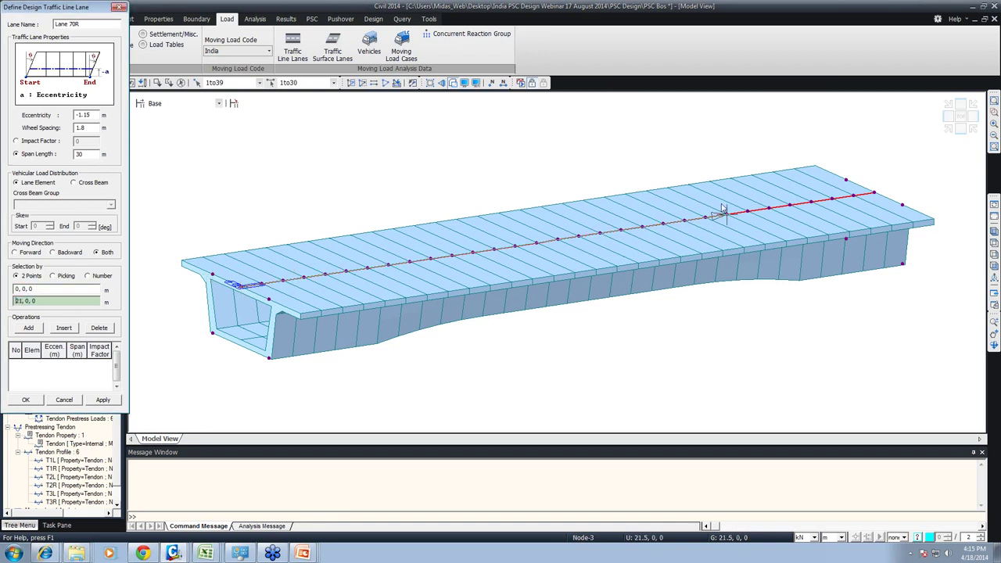
left_click(873, 193)
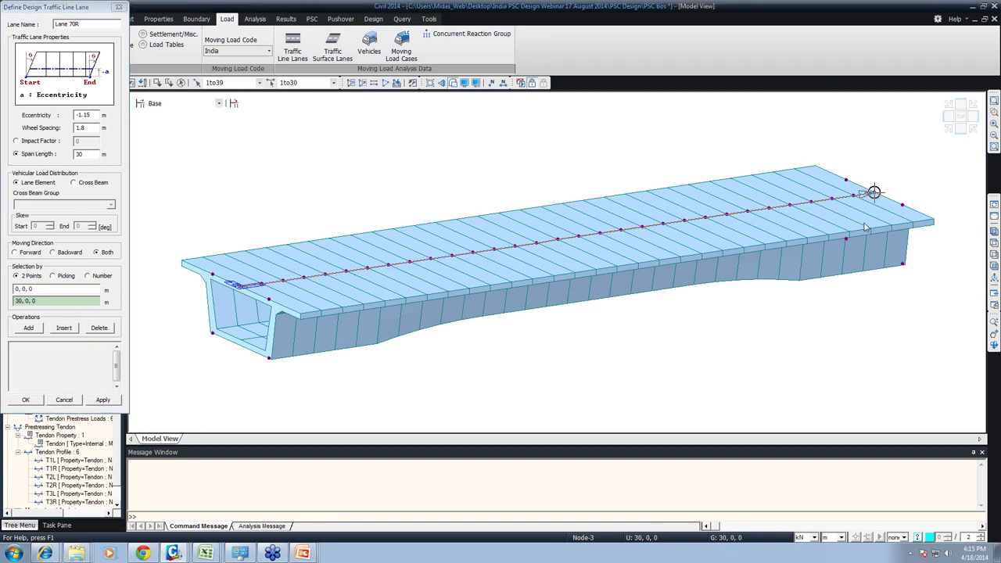
left_click(97, 400)
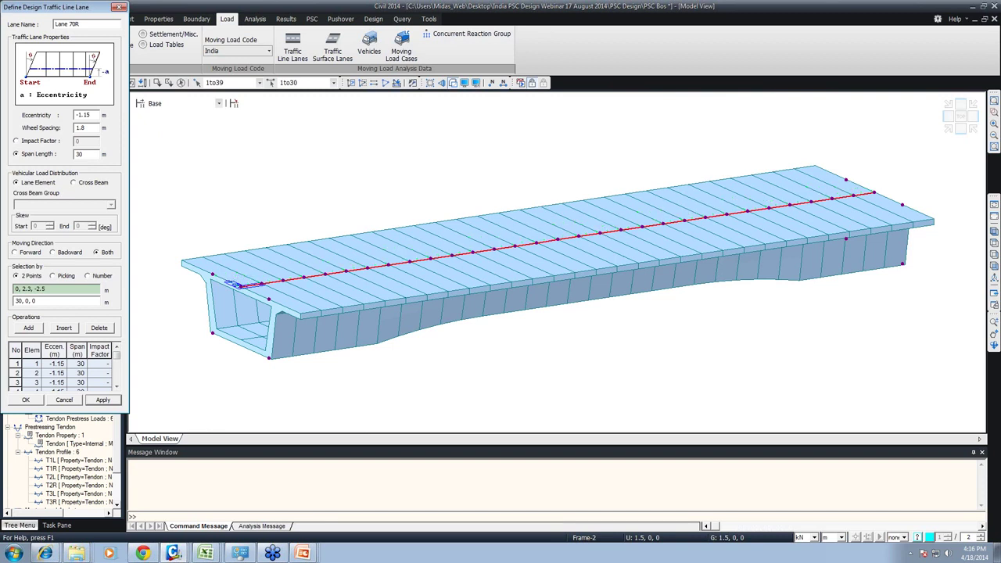
Step: Clear Lane 70R's element list, set wheel spacing to 1.93 m, reassign the elements from 0,0,0 to 30,0,0 and apply the lane
left_click(16, 350)
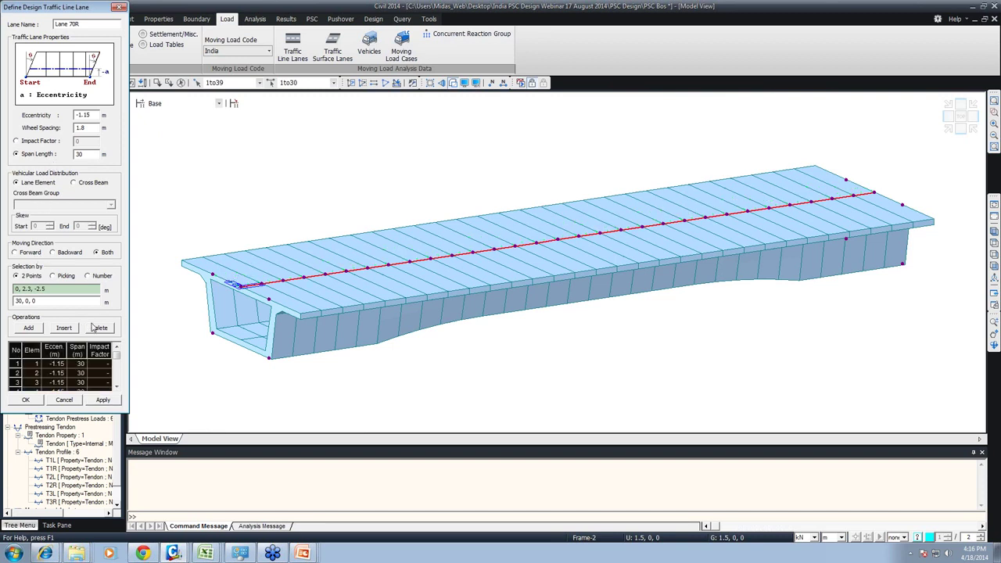
left_click(98, 328)
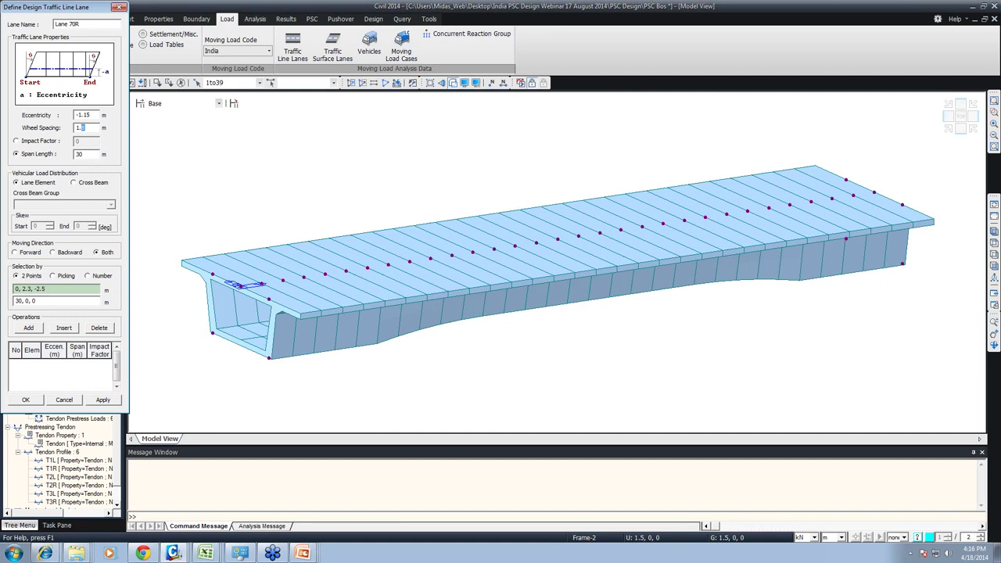
type("93")
left_click(240, 287)
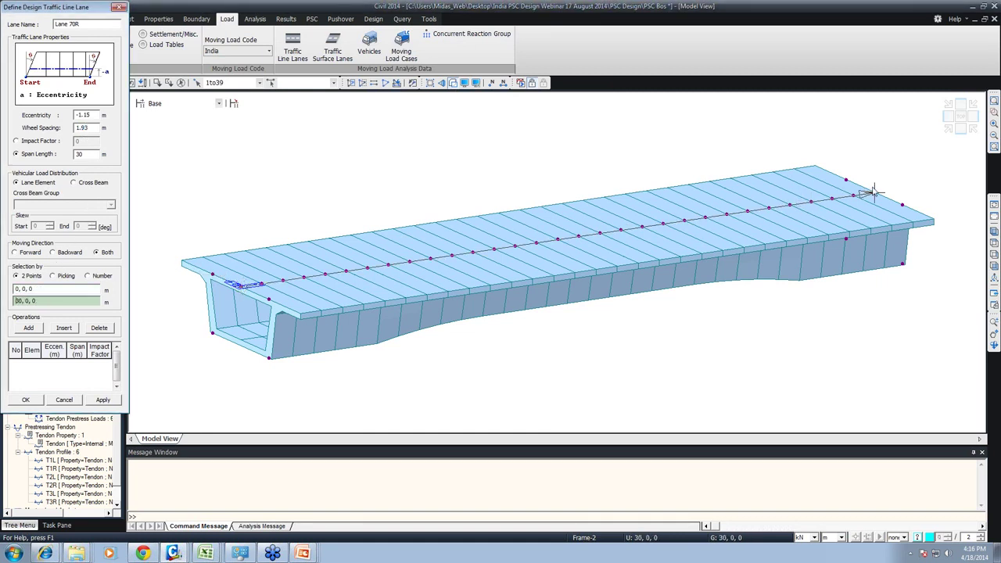
left_click(873, 191)
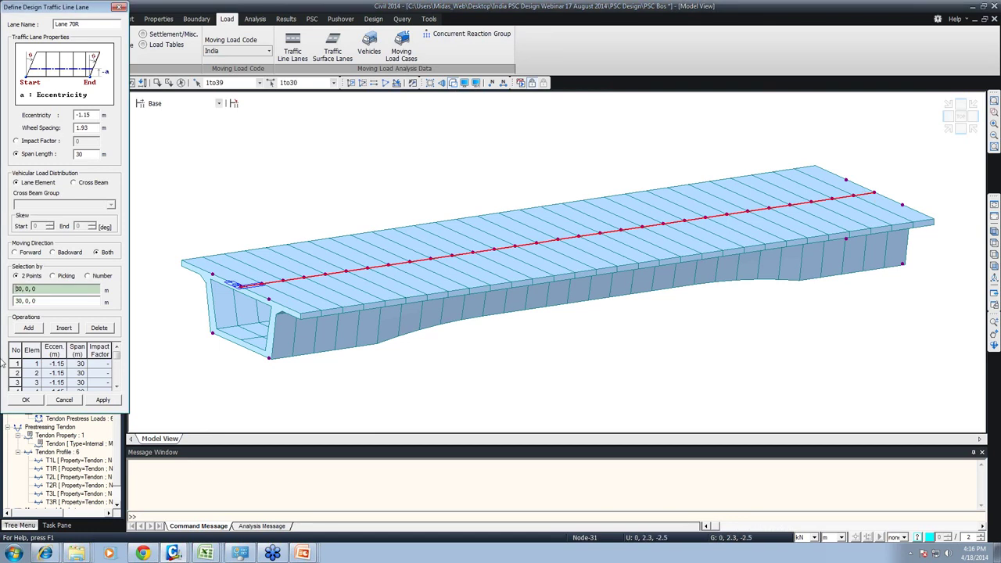
left_click(103, 399)
Step: Name the next traffic line lane Lane A and set its eccentricity to -2.2 m
left_click_drag(80, 25, 72, 24)
key("BackSpace")
key("BackSpace")
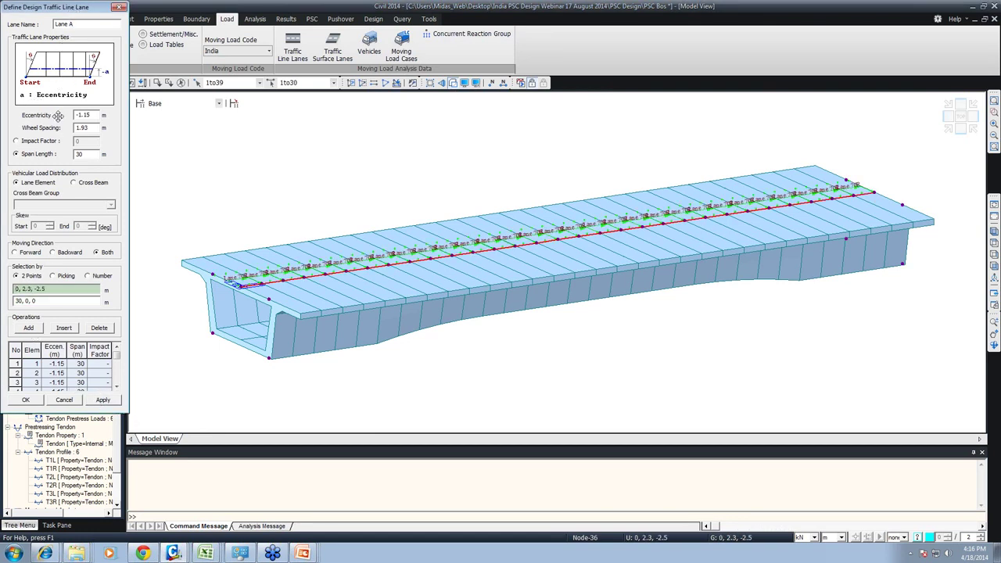
double_click(84, 115)
type("-2.2")
Step: Replace Lane A's leftover element entries with the girder line from 0,0,0 to 30,0,0 and apply the lane
left_click(232, 286)
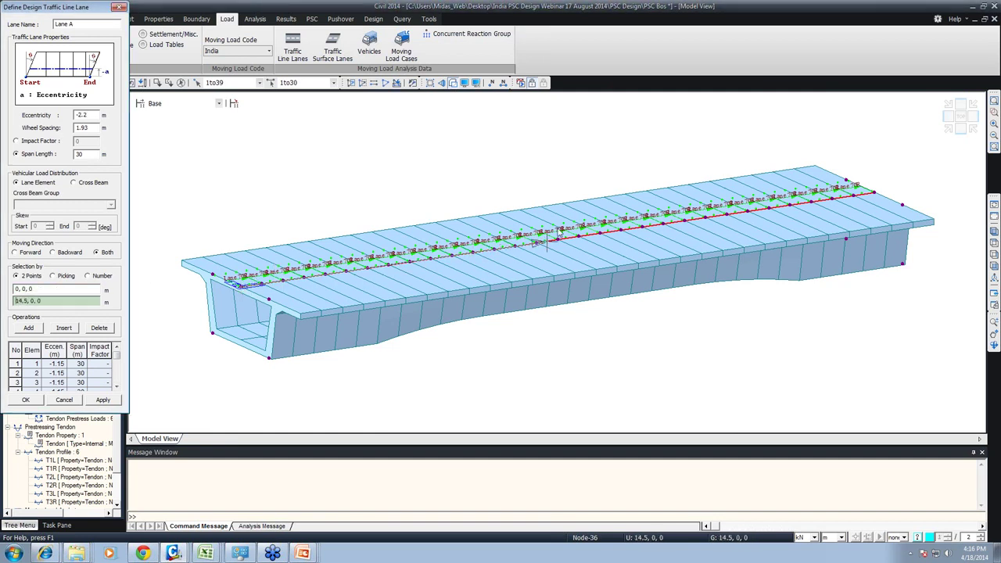
left_click(156, 329)
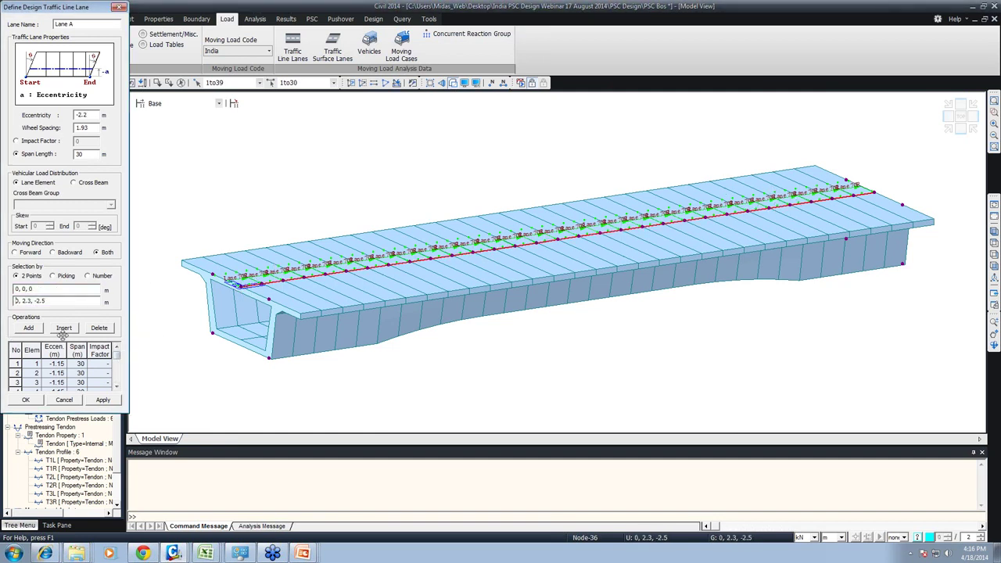
left_click(76, 329)
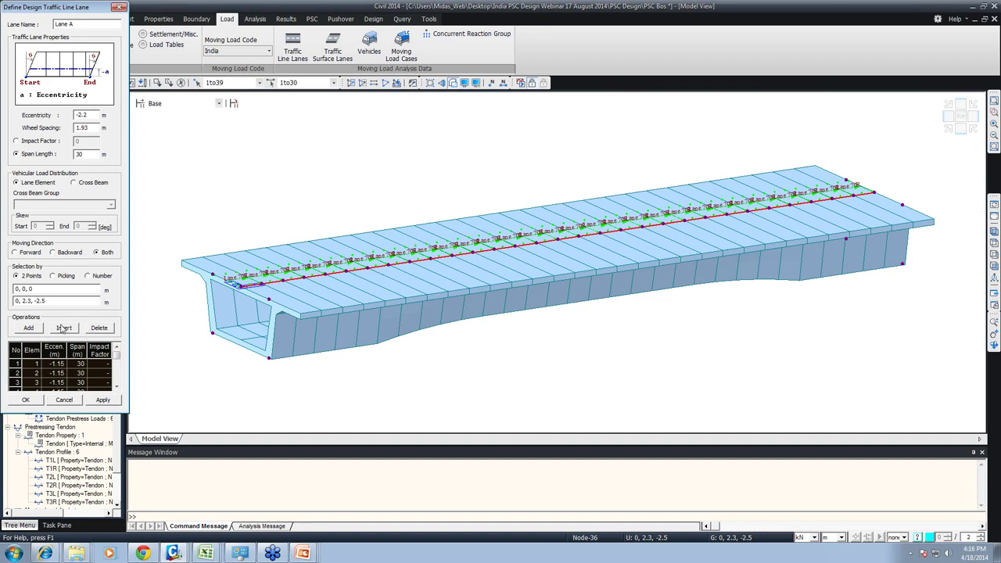
left_click(96, 329)
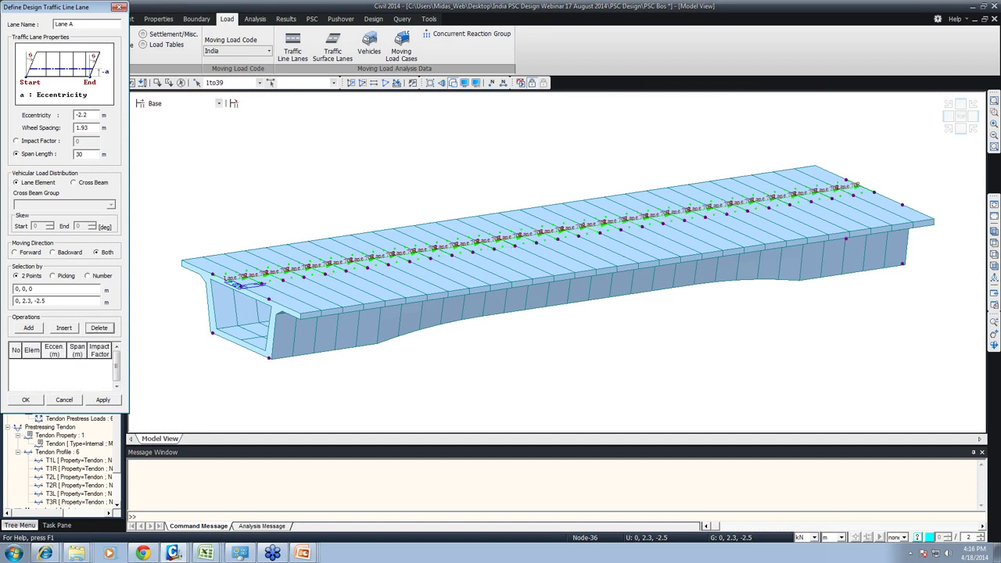
left_click(230, 285)
left_click(860, 188)
left_click(103, 400)
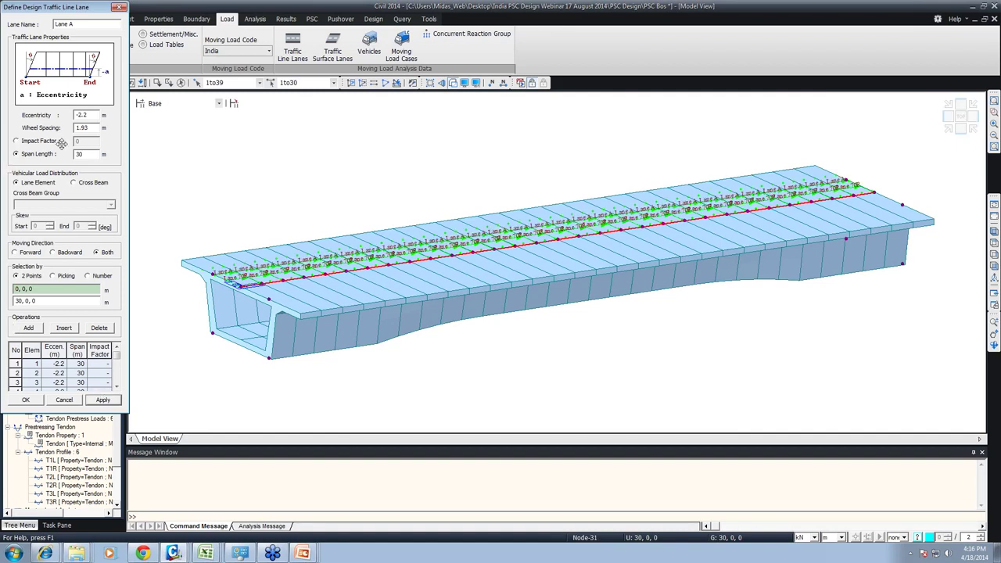
Step: Redefine Lane A with a 1.8 m wheel spacing, reassigning the elements from 0,0,0 to 30,0,0, and apply it
left_click(97, 329)
left_click_drag(90, 128, 81, 127)
type("8")
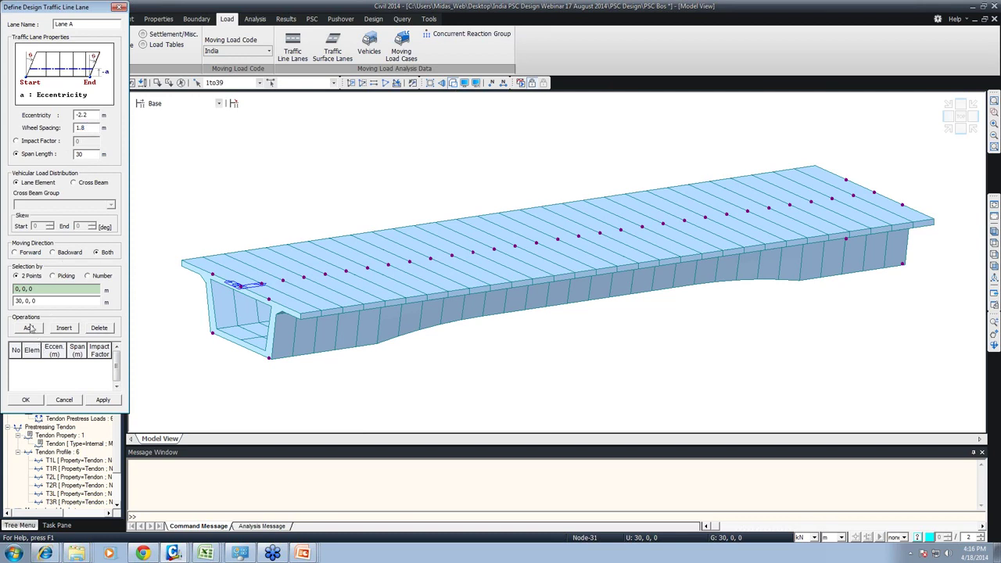
left_click(234, 283)
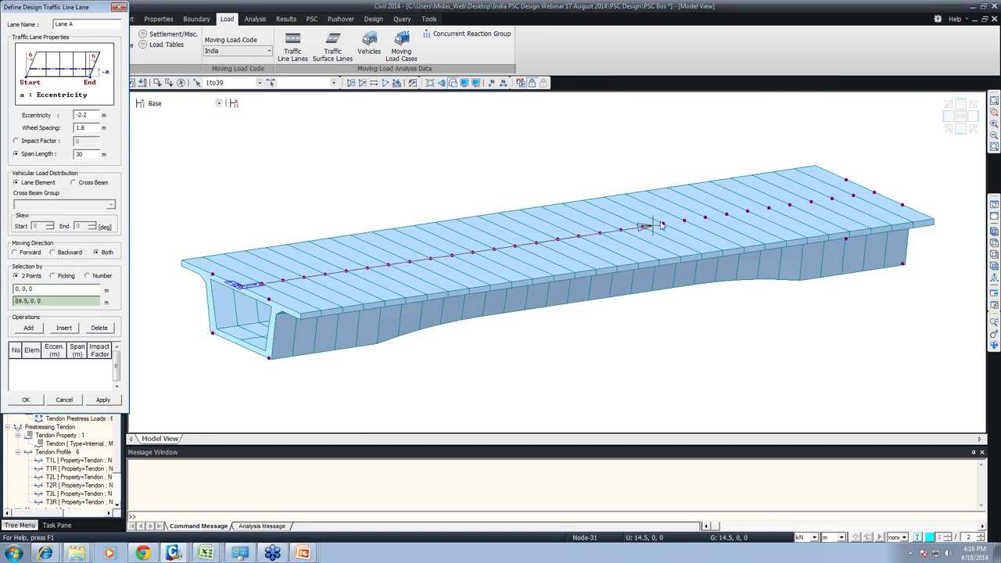
left_click(873, 193)
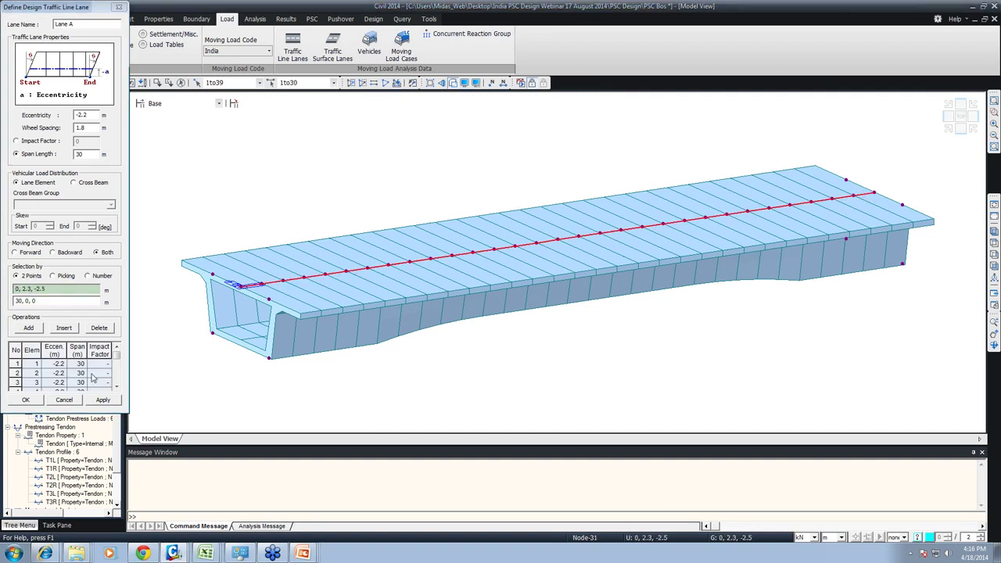
left_click(102, 399)
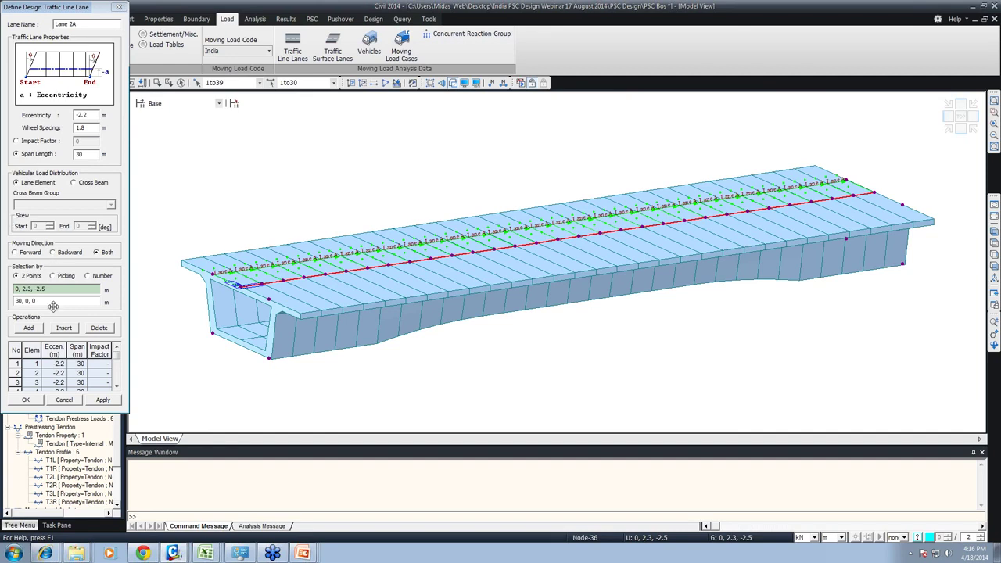
Step: Define Lane 2A with an eccentricity of 1.05 m along the girder up to 30,0,0, and close the traffic line lane definitions
left_click_drag(95, 116, 64, 119)
type("1.05")
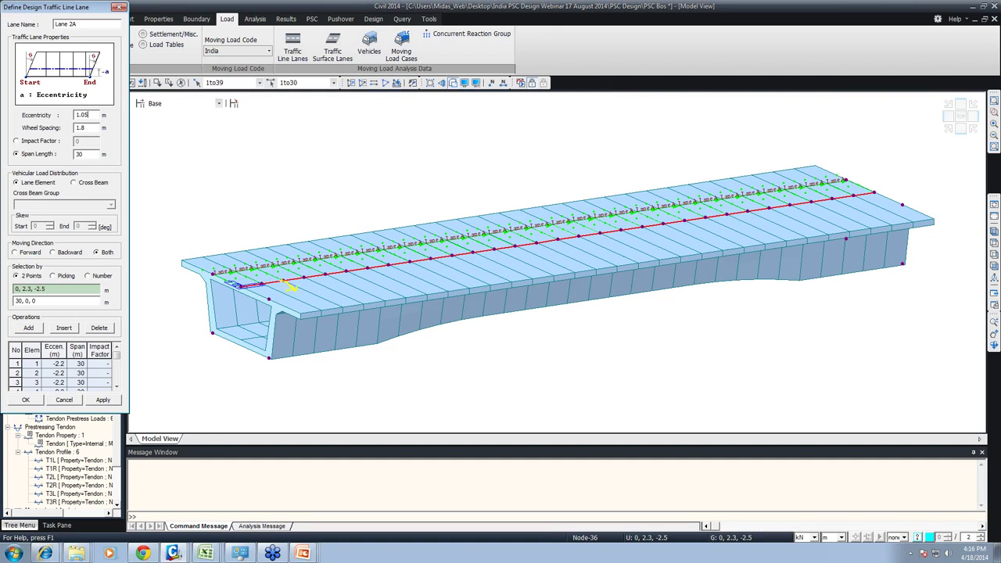
left_click(23, 350)
left_click(98, 328)
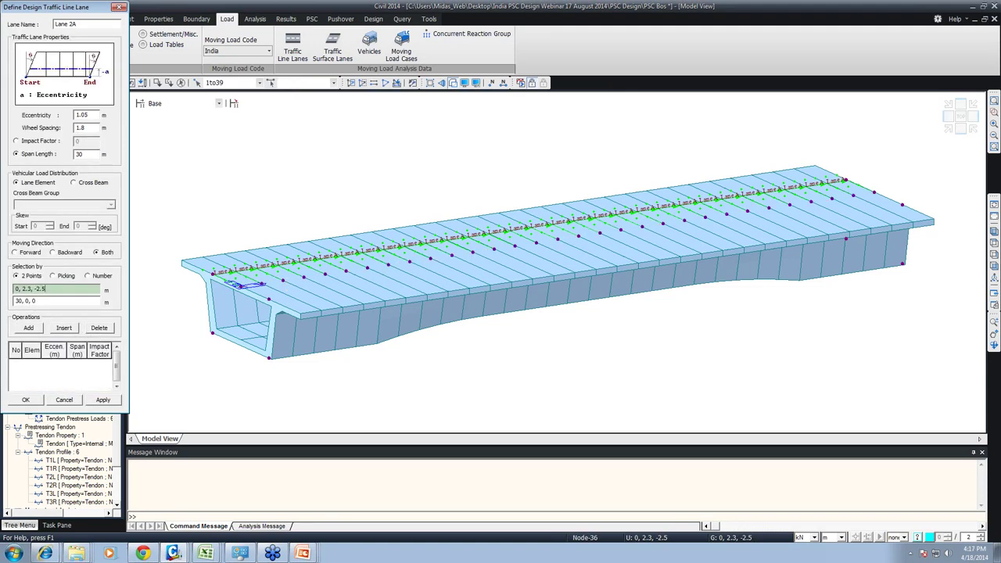
left_click(873, 193)
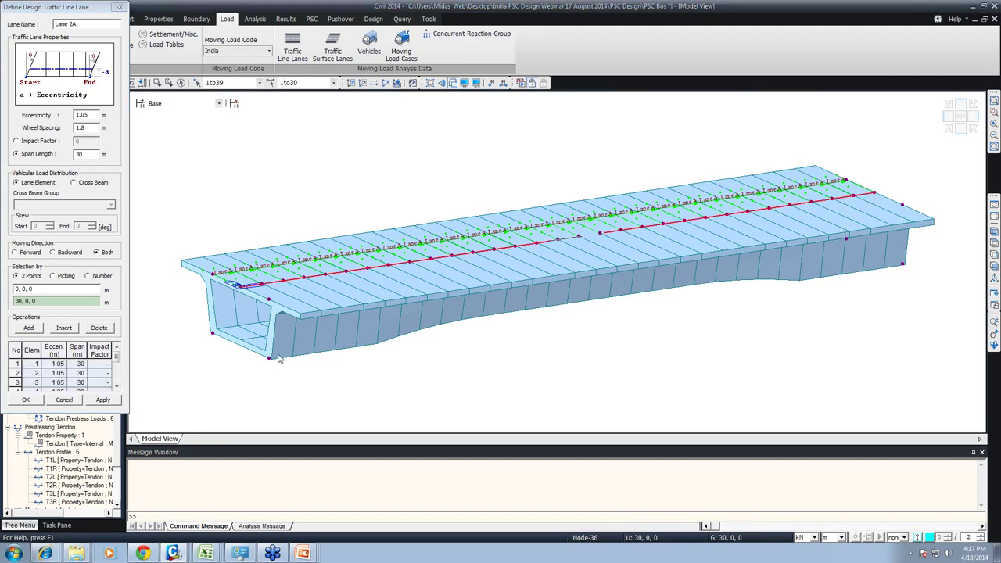
left_click(103, 399)
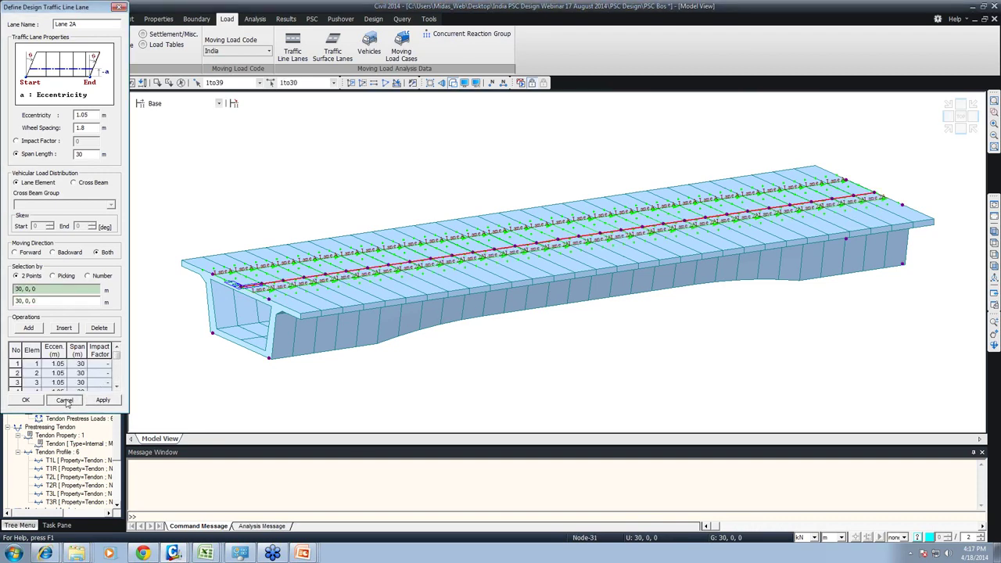
left_click(67, 400)
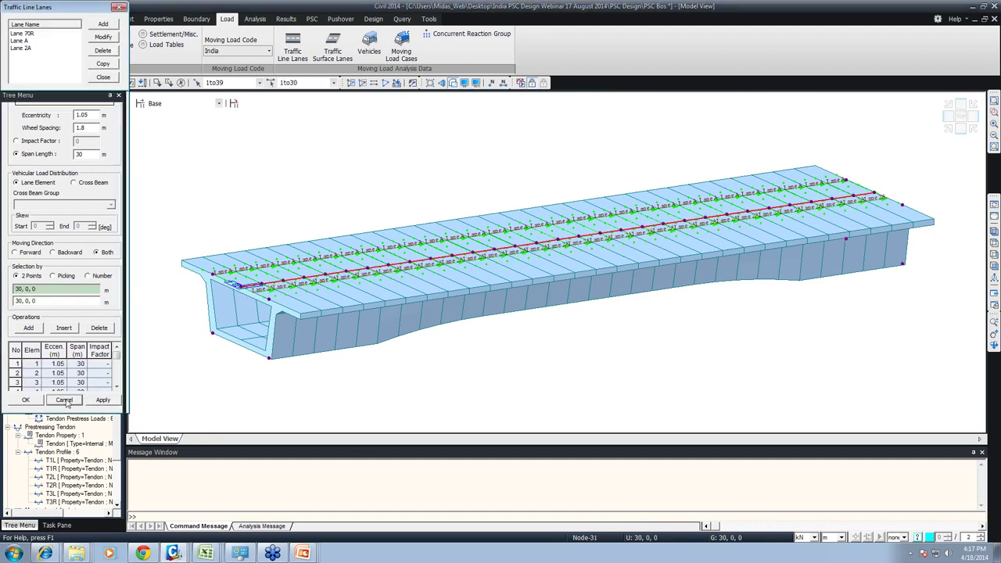
left_click(103, 83)
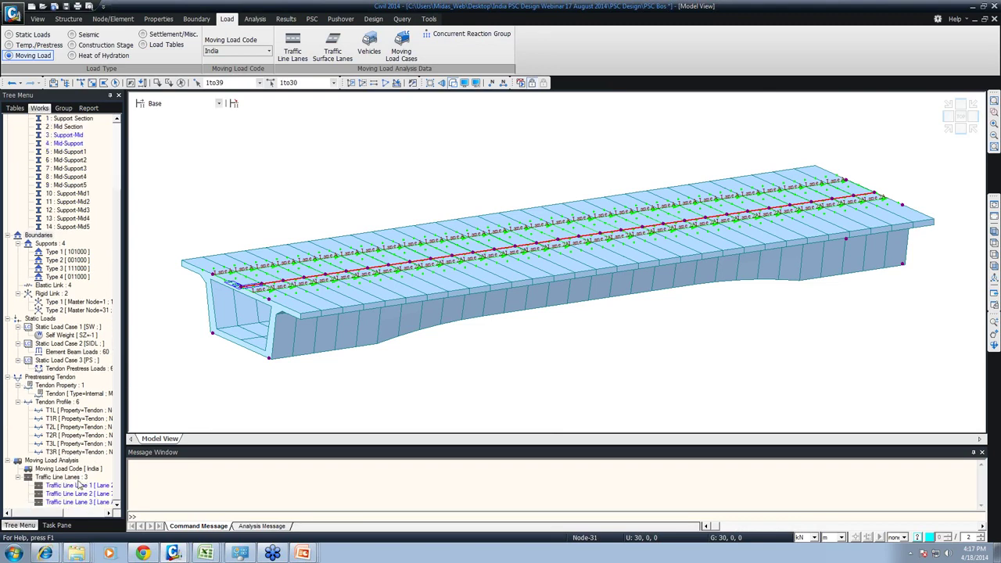
Step: Display the traffic line lanes with their names on the model and view their layout in plan
right_click(81, 477)
left_click(94, 484)
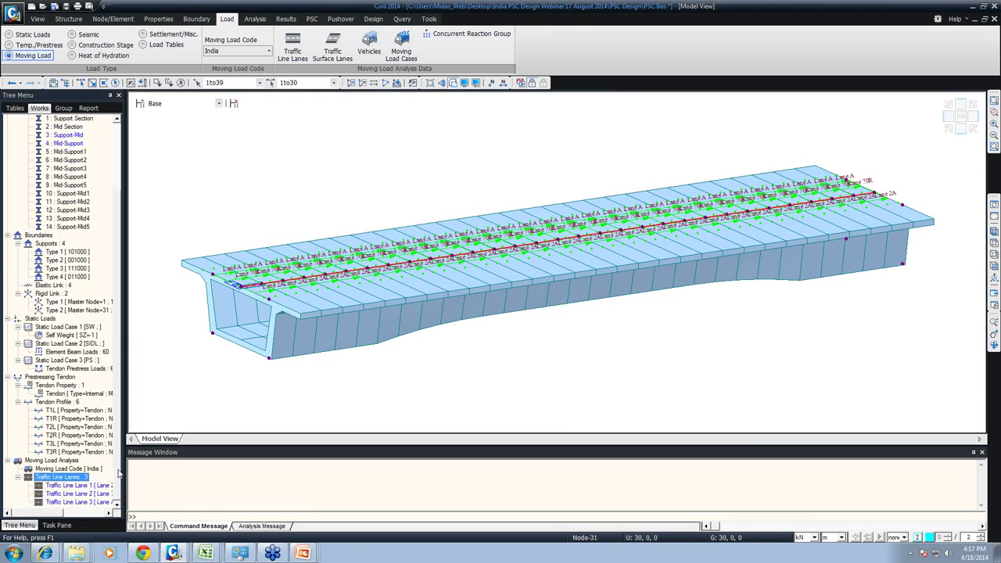
scroll(198, 218, "up", 5)
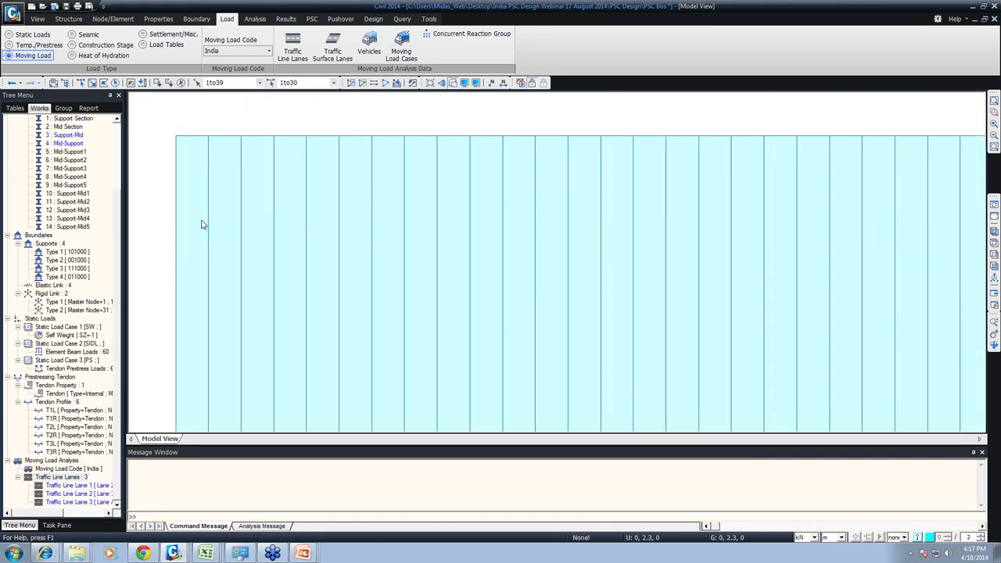
scroll(234, 249, "down", 1)
scroll(279, 232, "up", 2)
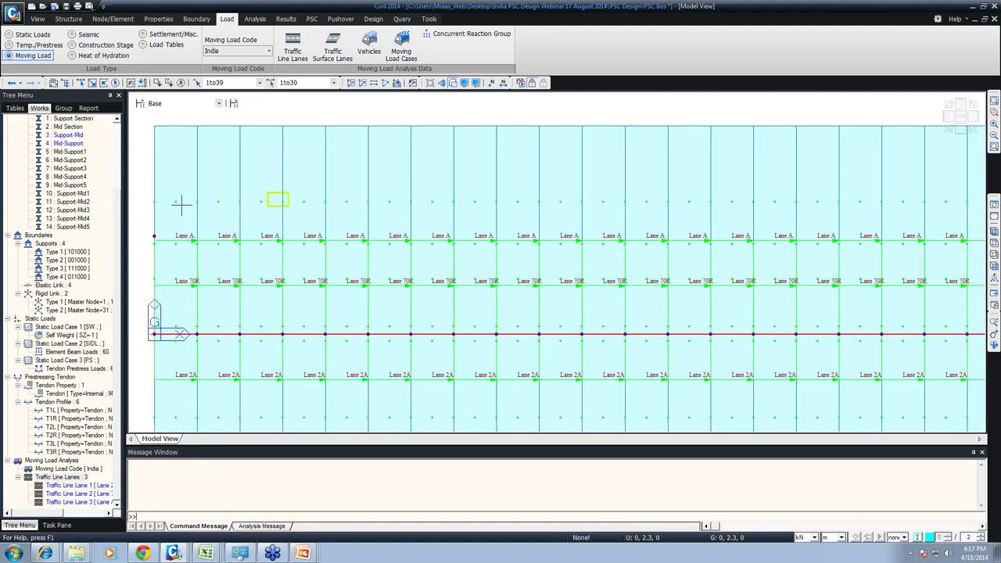
left_click(273, 199)
left_click(276, 245)
left_click(334, 321)
left_click(328, 247)
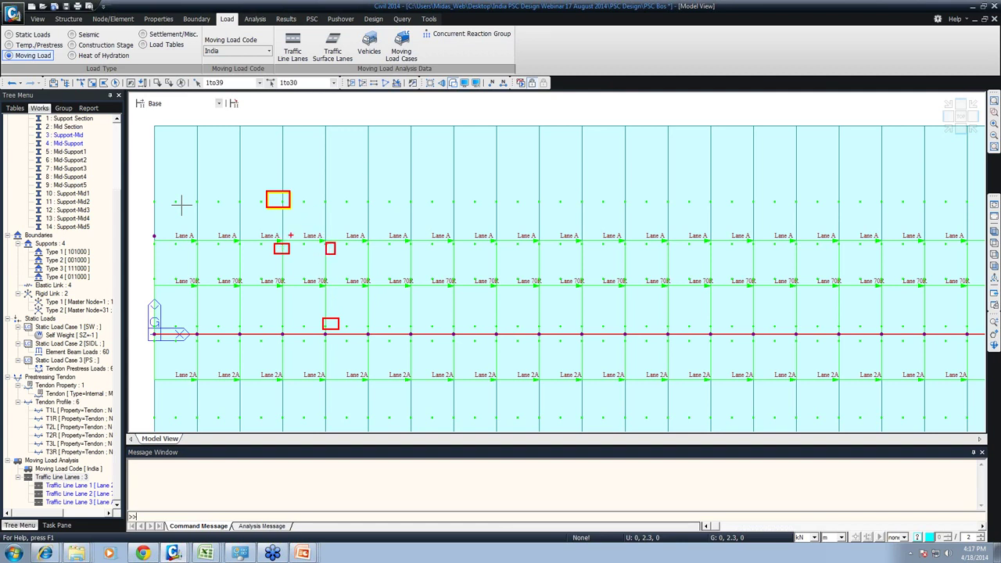
key("Escape")
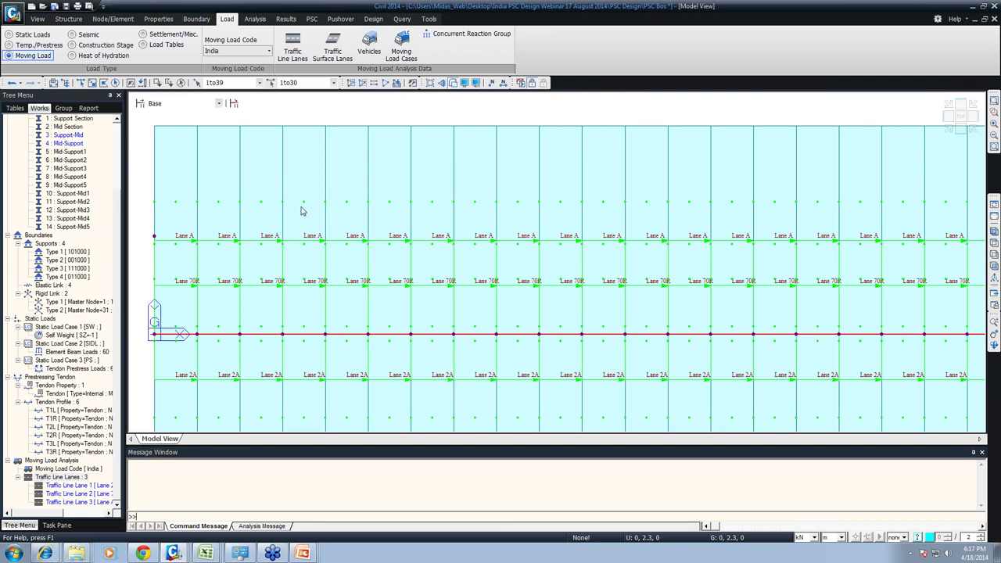
left_click(178, 201)
left_click(178, 283)
key("Escape")
Step: Restore the isometric view and add the IRC:6-2000 standard vehicle Class A
key("ctrl+shift+i")
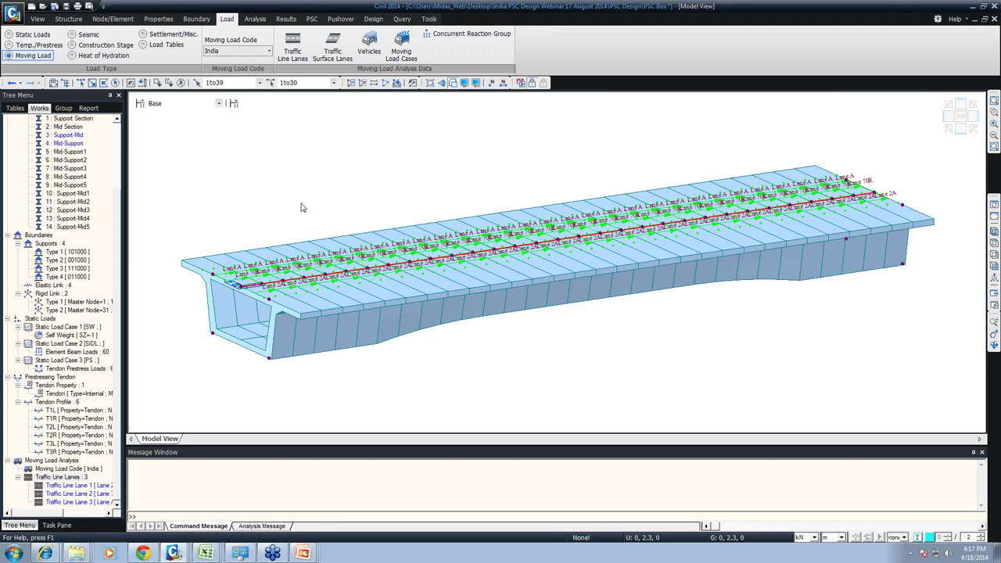
left_click(369, 46)
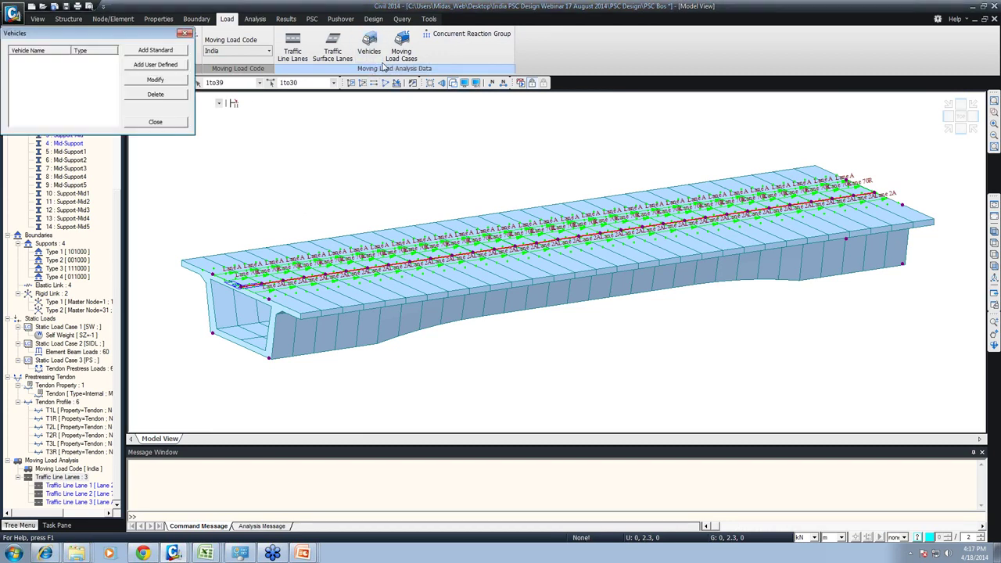
left_click(145, 52)
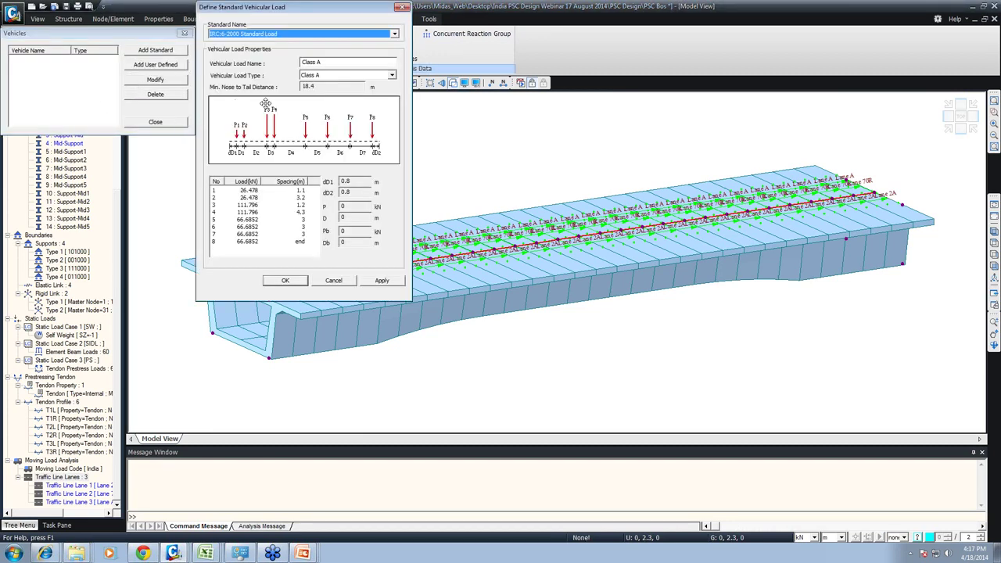
left_click(388, 283)
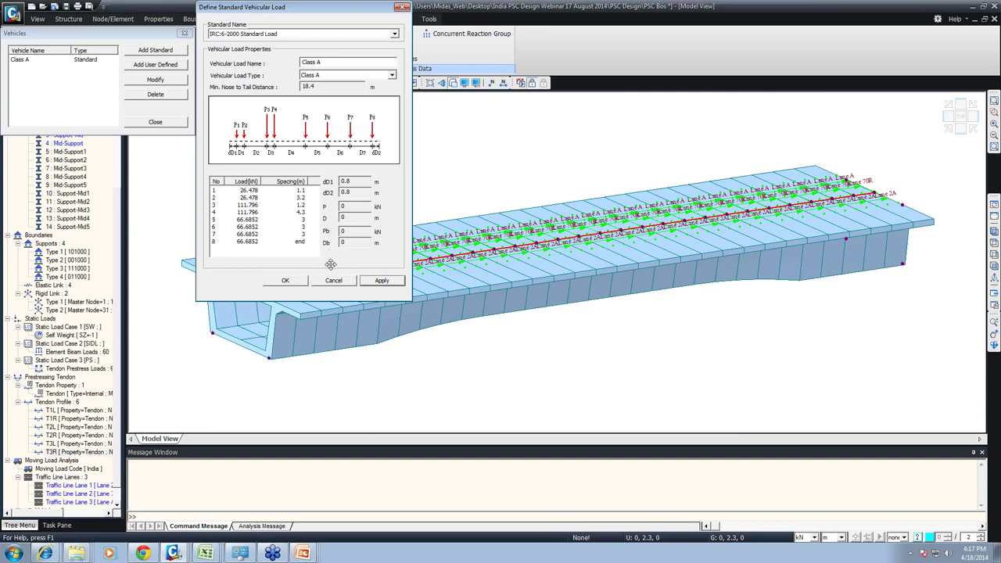
left_click(334, 282)
Step: Add the IRC:6-2000 standard vehicle Class 70R
left_click(155, 50)
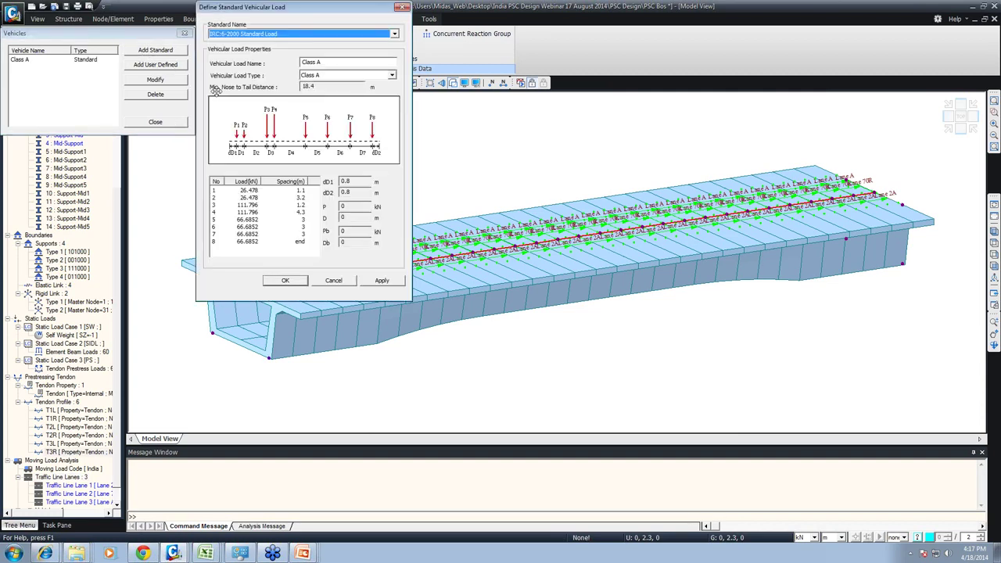
left_click(312, 76)
left_click(317, 107)
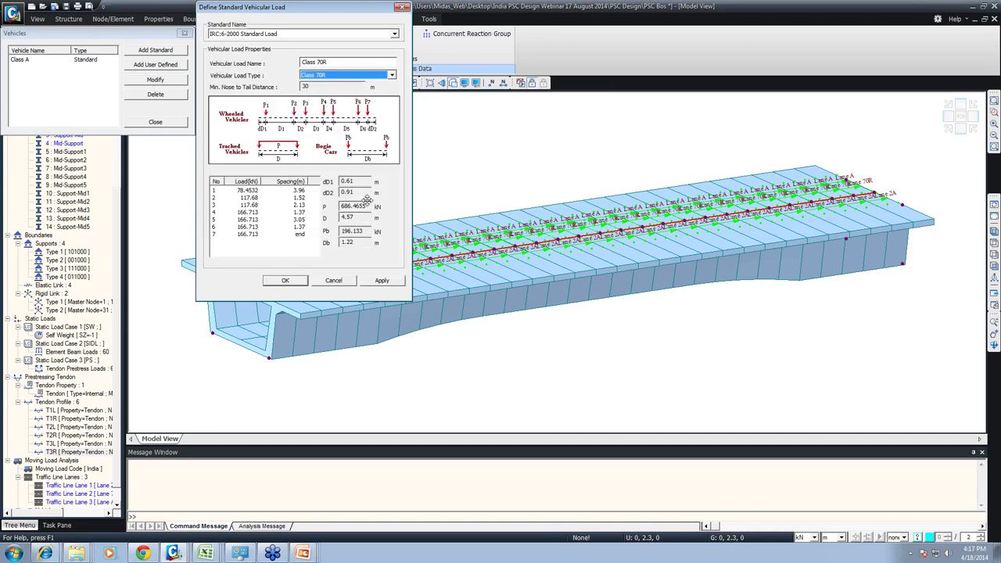
left_click(378, 281)
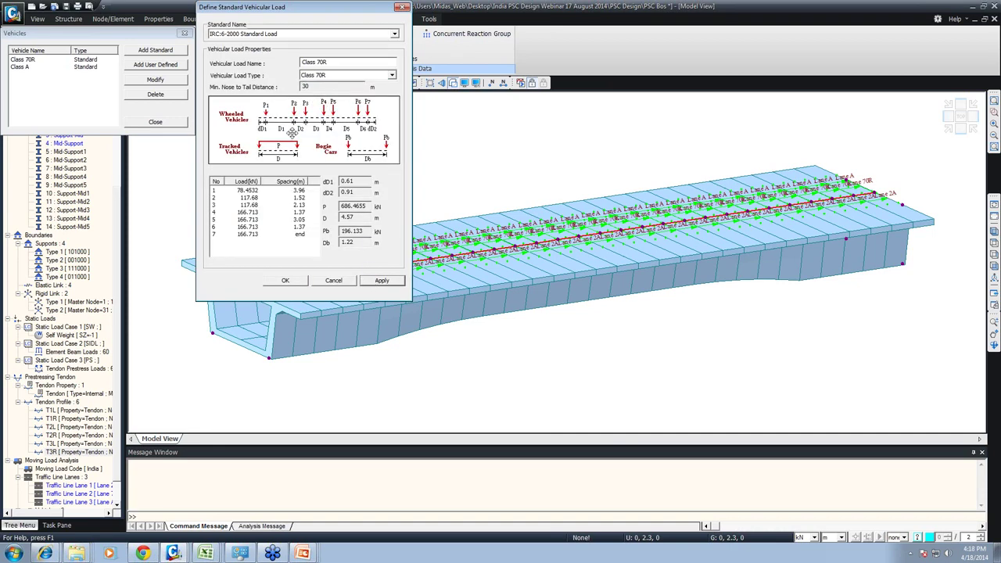
Step: Look at the user-defined vehicle load options without adding a vehicle, and close the vehicle definitions
left_click(333, 279)
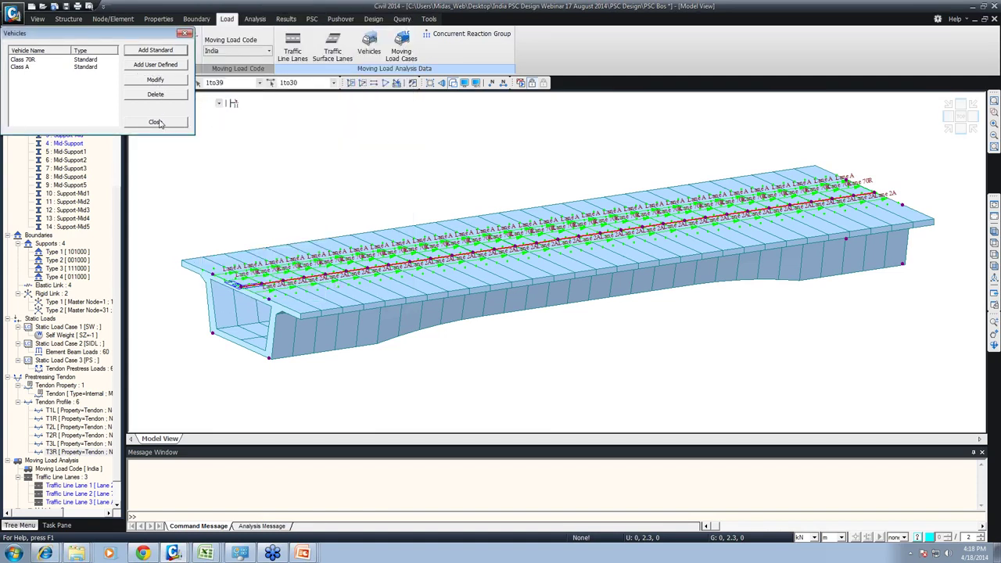
left_click(155, 65)
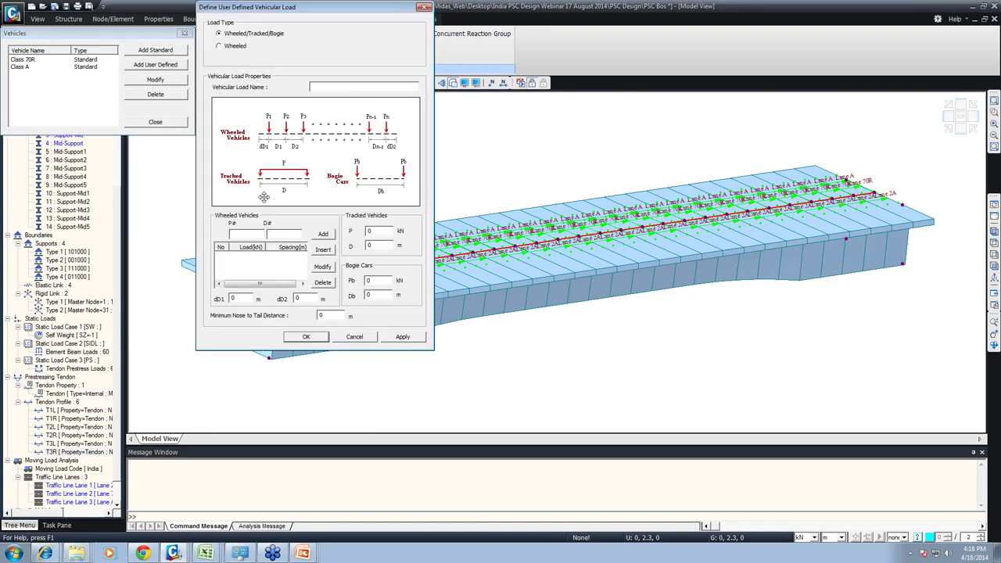
left_click(362, 337)
left_click(158, 122)
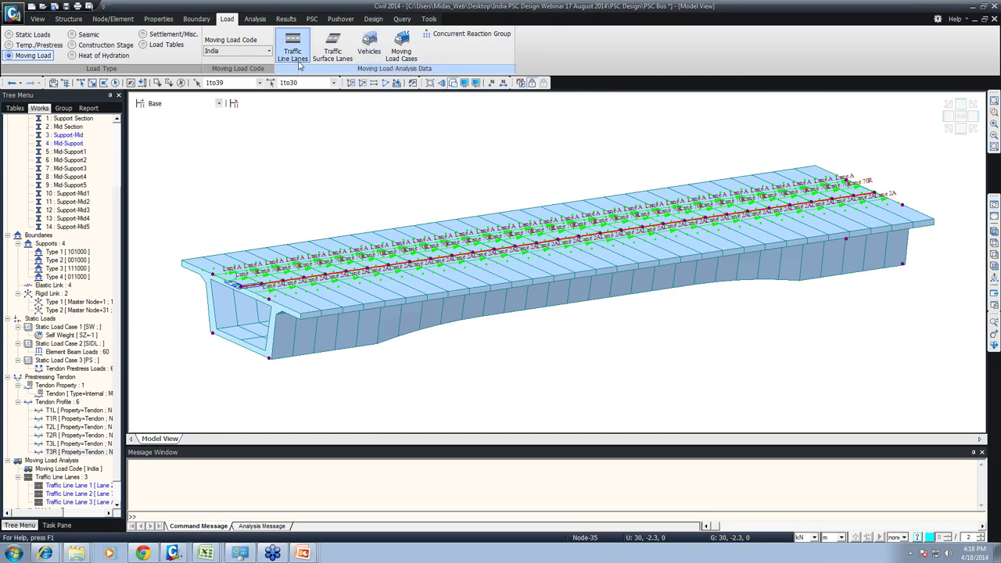
Step: Start a new moving load case named MVL with Auto Live Load Combination turned off
left_click(391, 52)
left_click(169, 50)
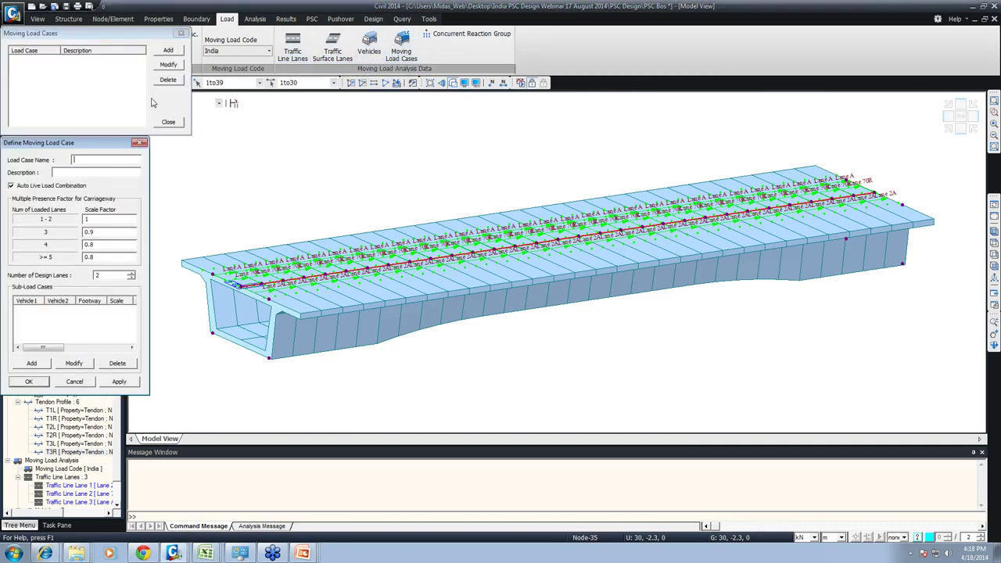
left_click_drag(118, 137, 199, 53)
type("M<")
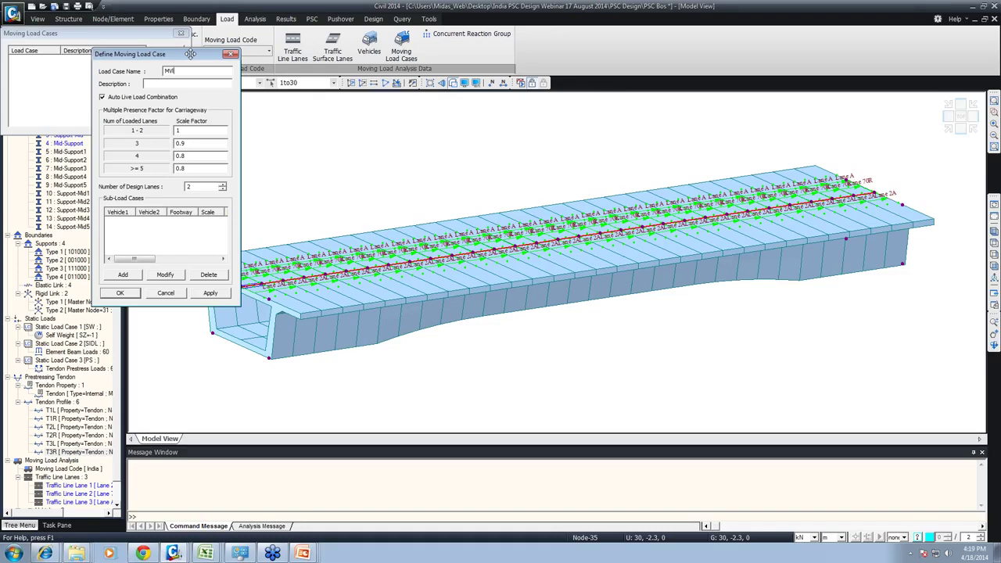
left_click(116, 101)
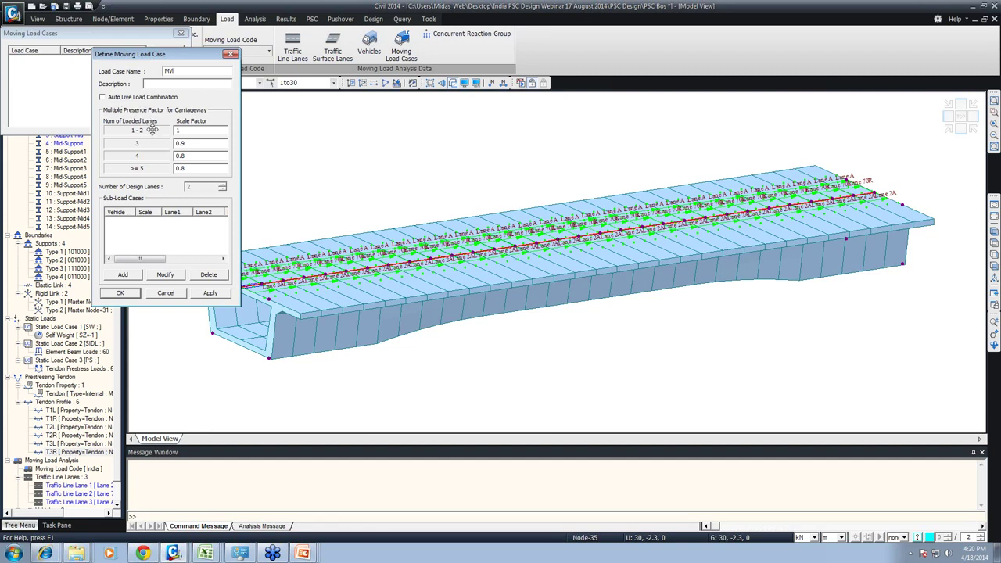
Step: Add a sub-load case for vehicle Class 70R on Lane 70R, with scale factor 1 and 0 to 1 loaded lanes
left_click(123, 274)
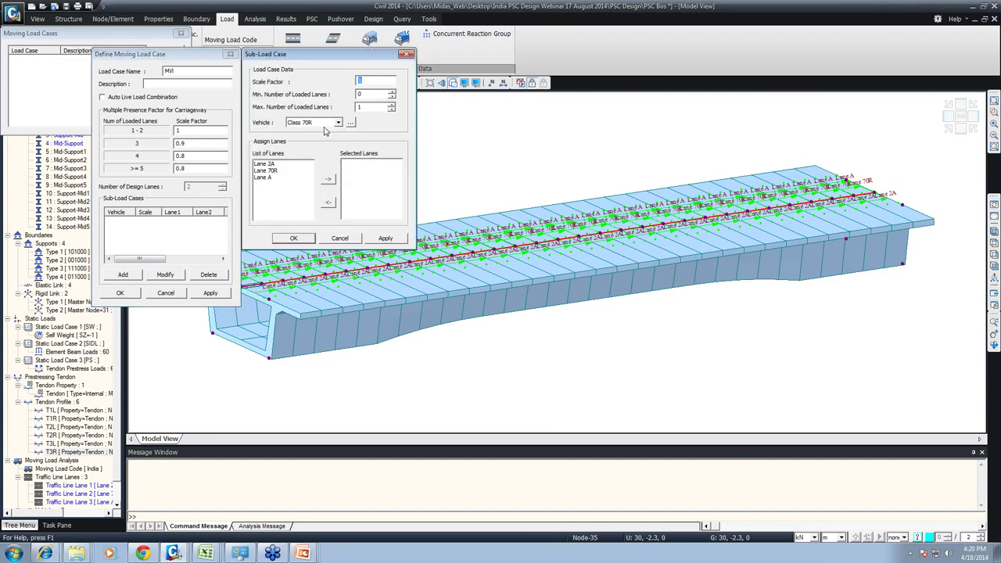
key("Tab")
type("0")
key("Tab")
double_click(270, 171)
left_click(301, 239)
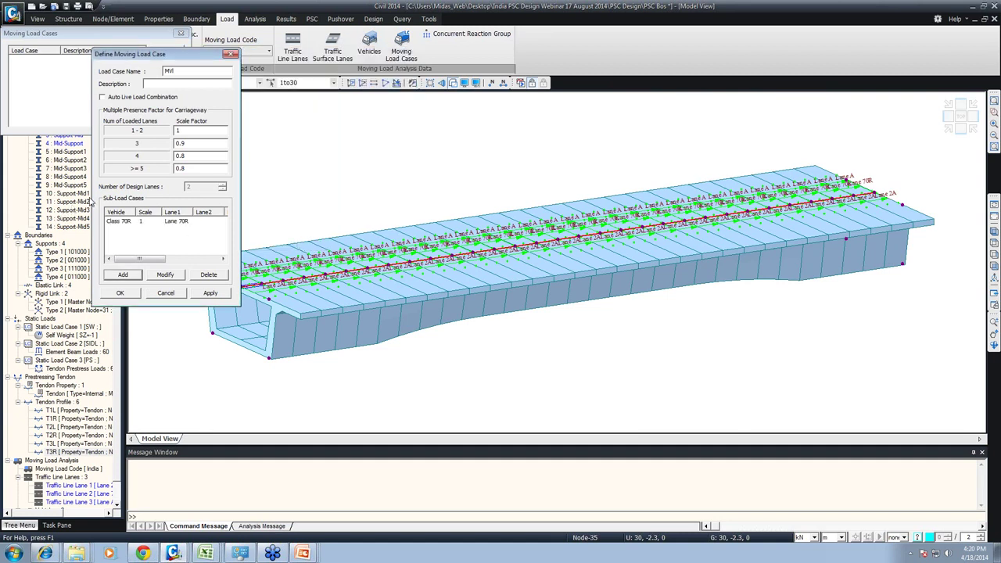
Step: Complete the load case name as MVL70R and apply the moving load case
left_click(175, 71)
type("70R")
left_click(211, 294)
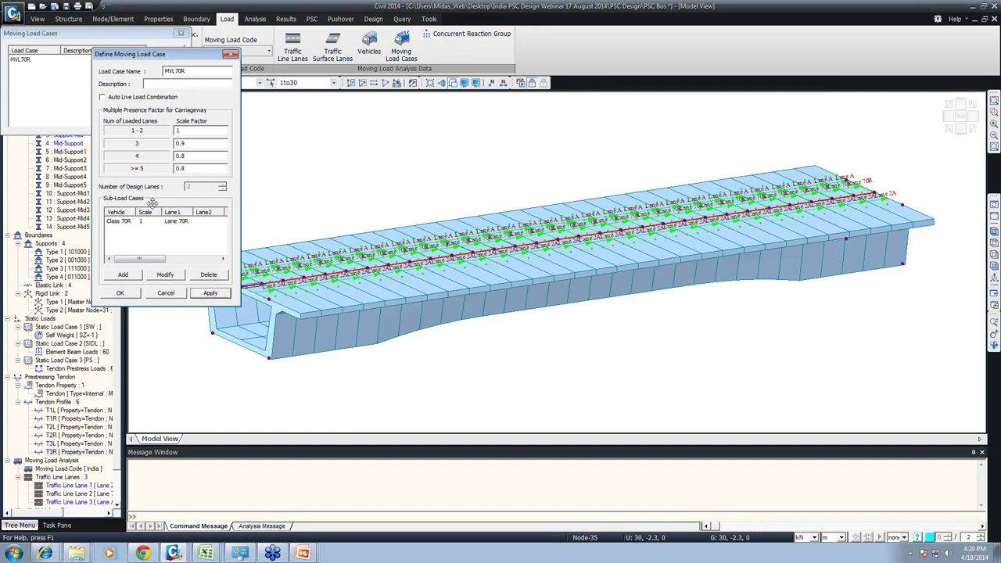
Step: Name the next moving load case MVLA and delete the Class 70R sub-load case from it
left_click_drag(187, 71, 173, 71)
type("A")
left_click(174, 222)
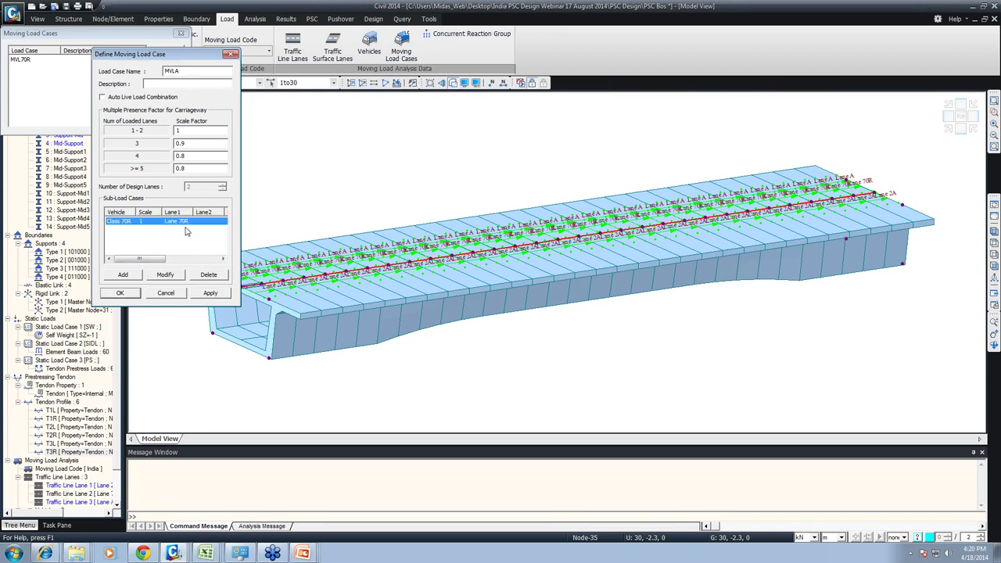
left_click(208, 274)
Step: Add a sub-load case for vehicle Class A on Lane 2A and Lane A, raising the maximum number of loaded lanes
left_click(125, 275)
left_click(320, 123)
left_click(315, 139)
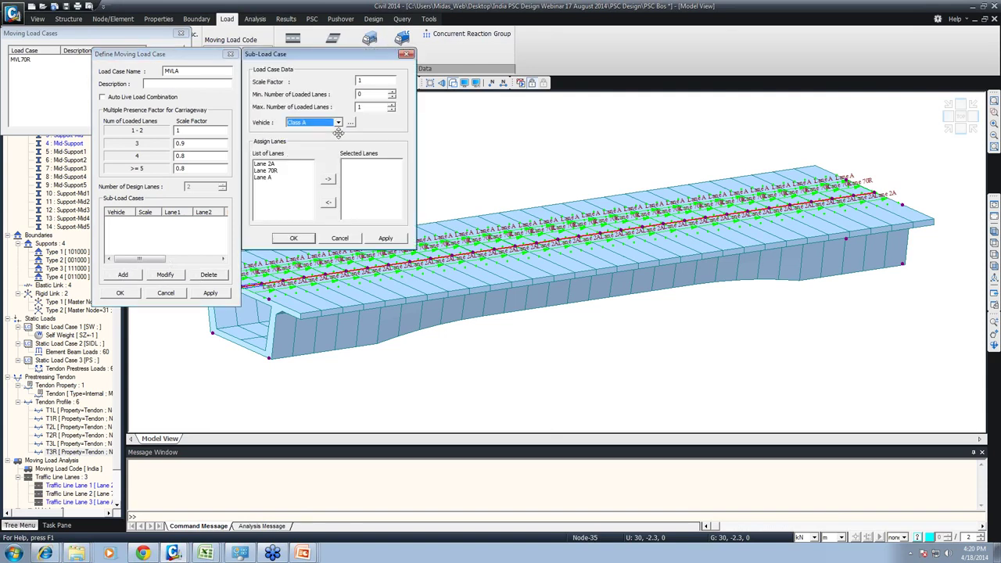
double_click(272, 164)
double_click(268, 169)
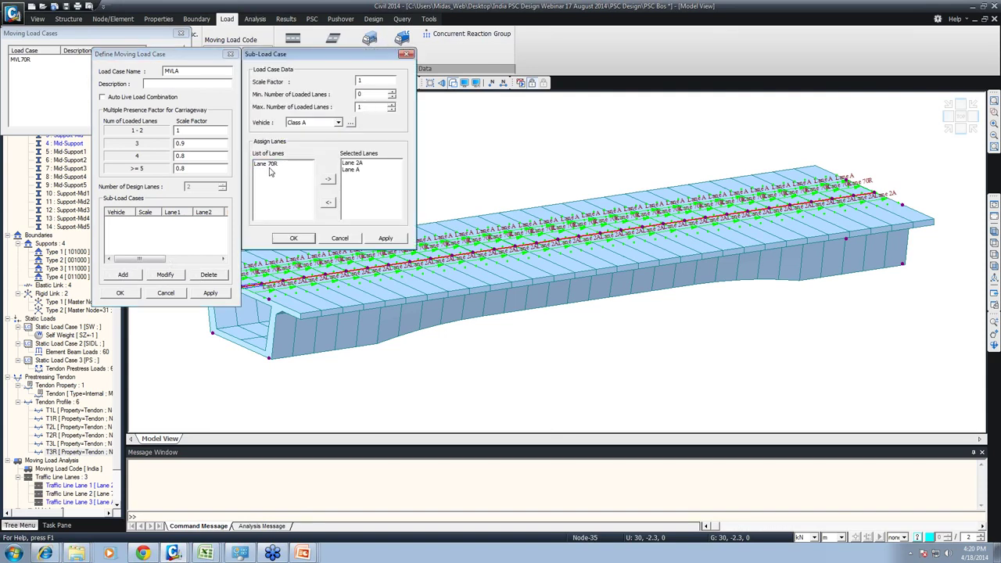
left_click(391, 106)
left_click(375, 96)
left_click(294, 238)
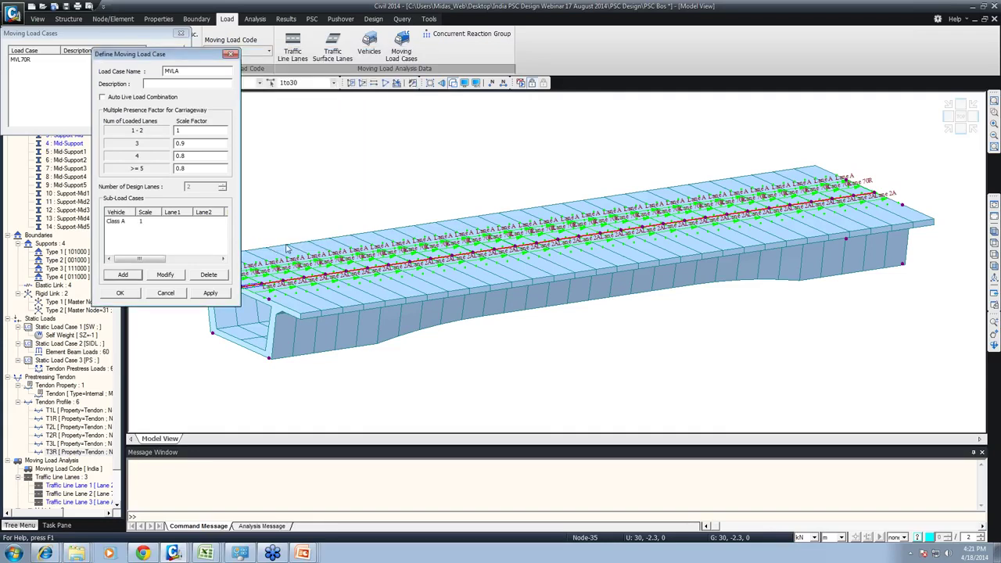
Step: Apply the MVLA moving load case and close the moving load case definitions
left_click(210, 292)
left_click(179, 291)
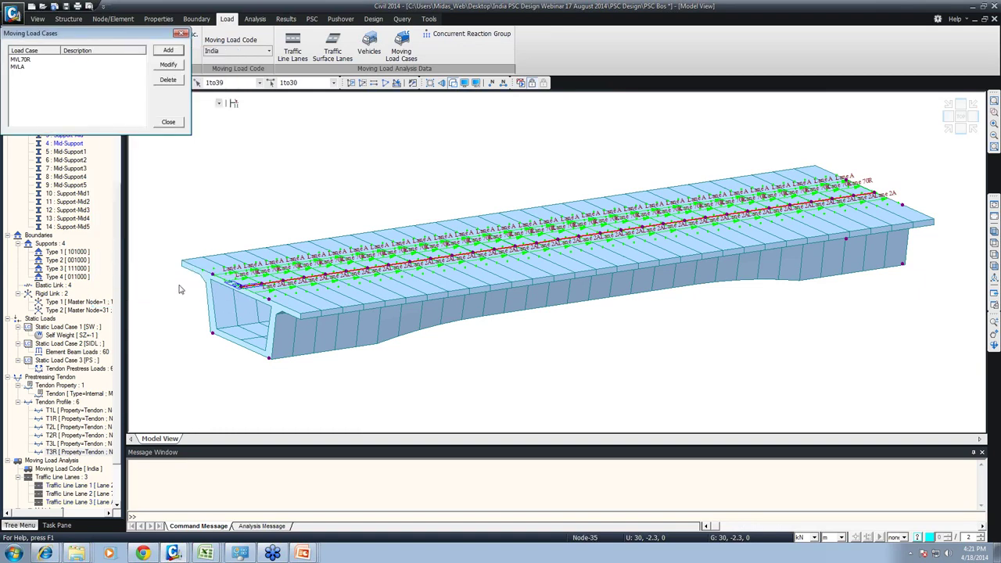
left_click(168, 122)
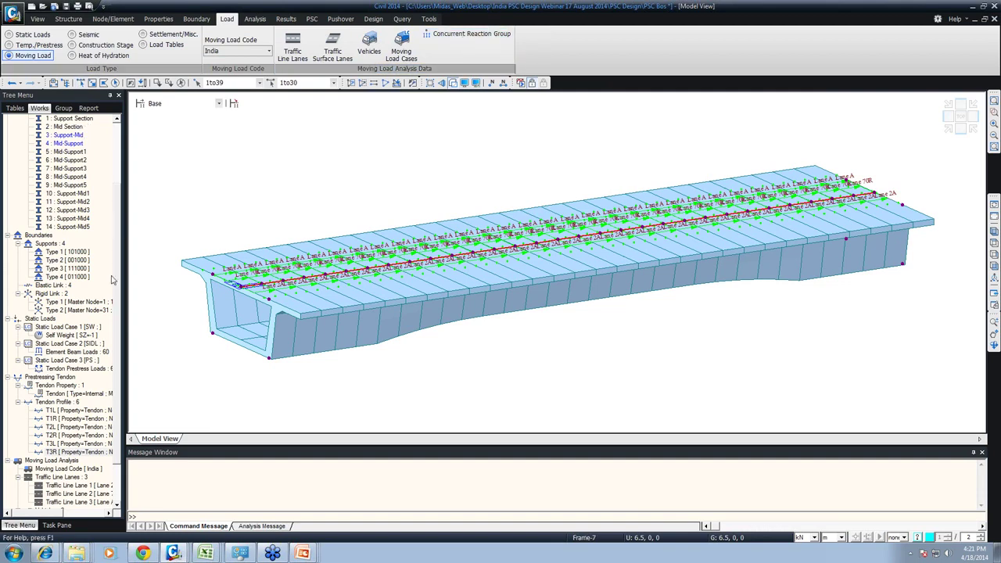
scroll(116, 337, "up", 1)
scroll(116, 338, "up", 2)
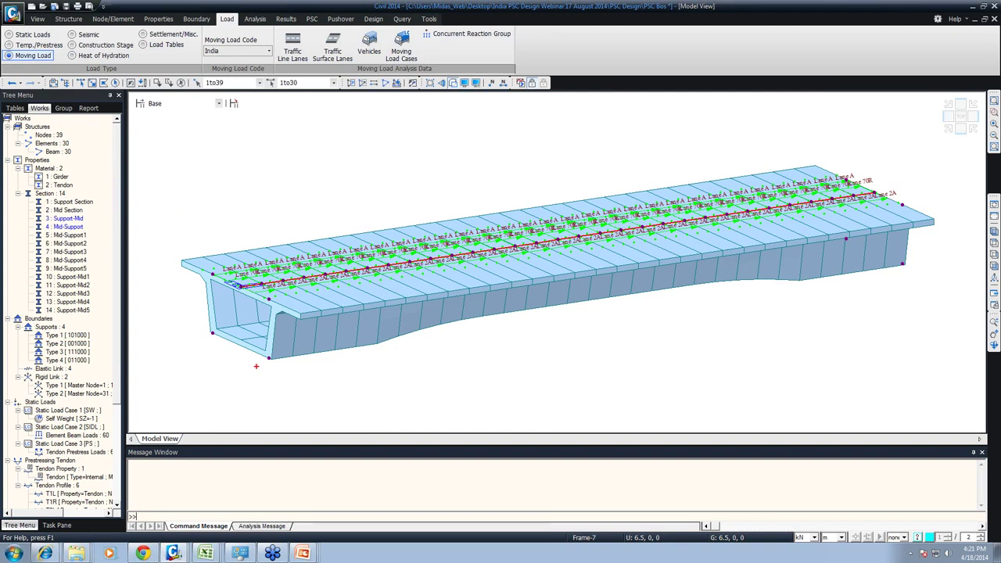
left_click_drag(266, 367, 267, 391)
type("r")
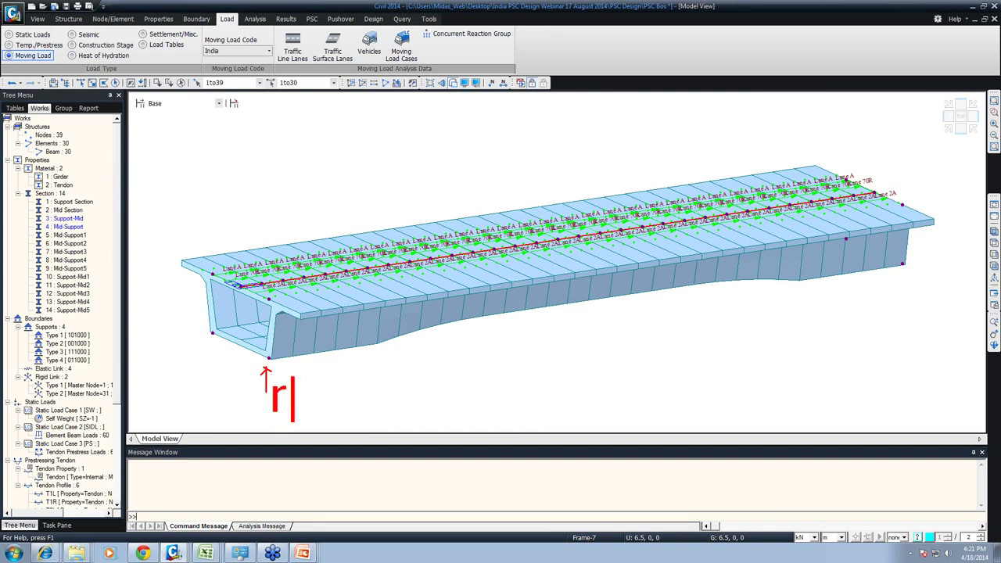
type("max")
key("Escape")
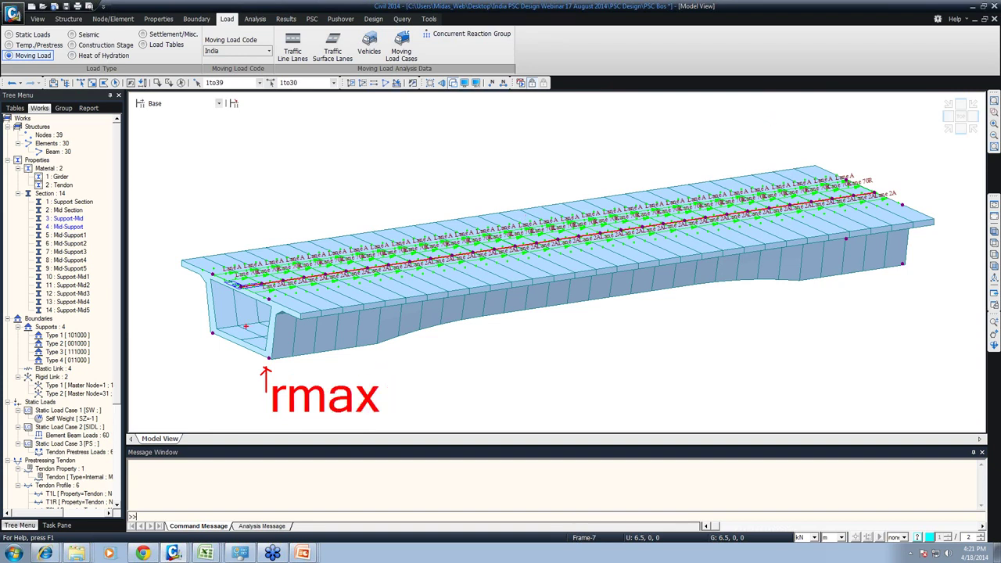
mouse_move(217, 340)
left_mouse_down()
mouse_move(215, 354)
mouse_move(223, 342)
left_mouse_up()
left_click_drag(901, 265, 902, 286)
key("Escape")
Step: Define a new structure group named Concurrent
left_click(58, 108)
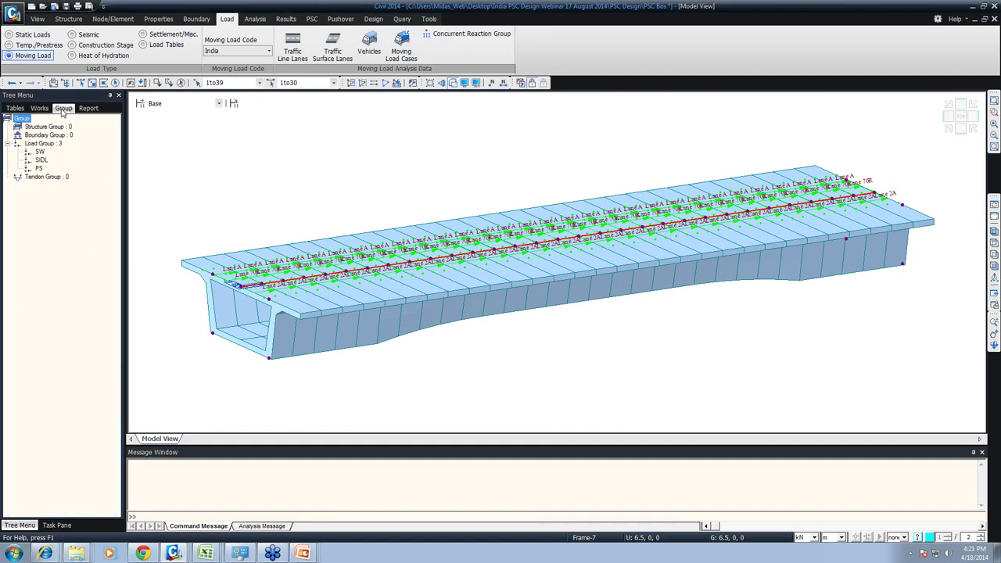
right_click(41, 126)
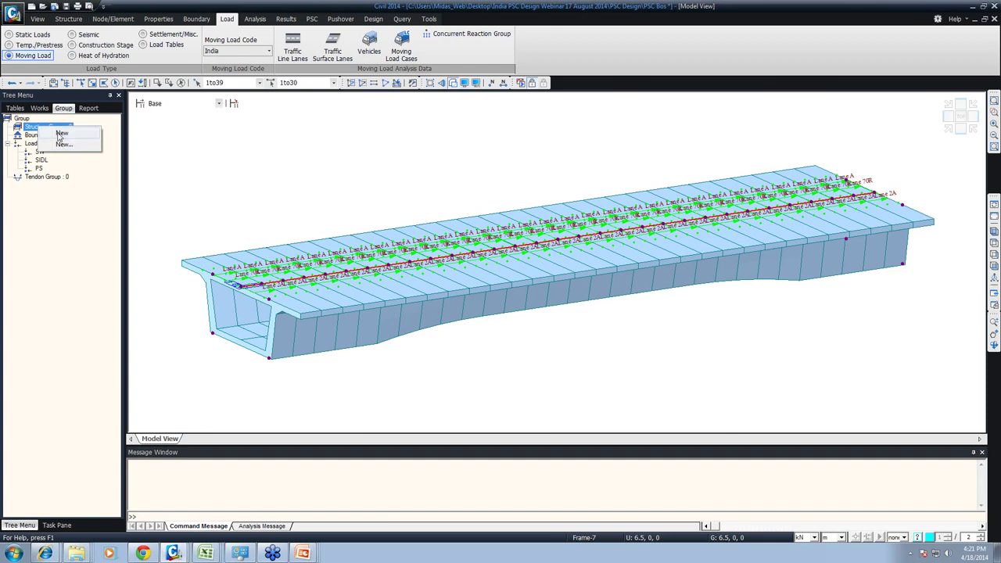
left_click(63, 144)
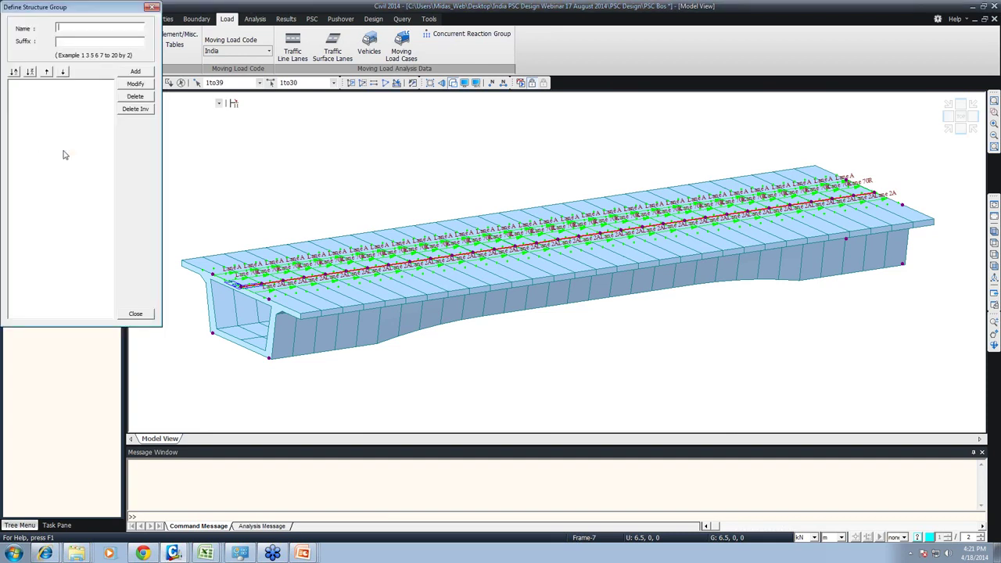
type("Concuu")
type("rent")
left_click(136, 71)
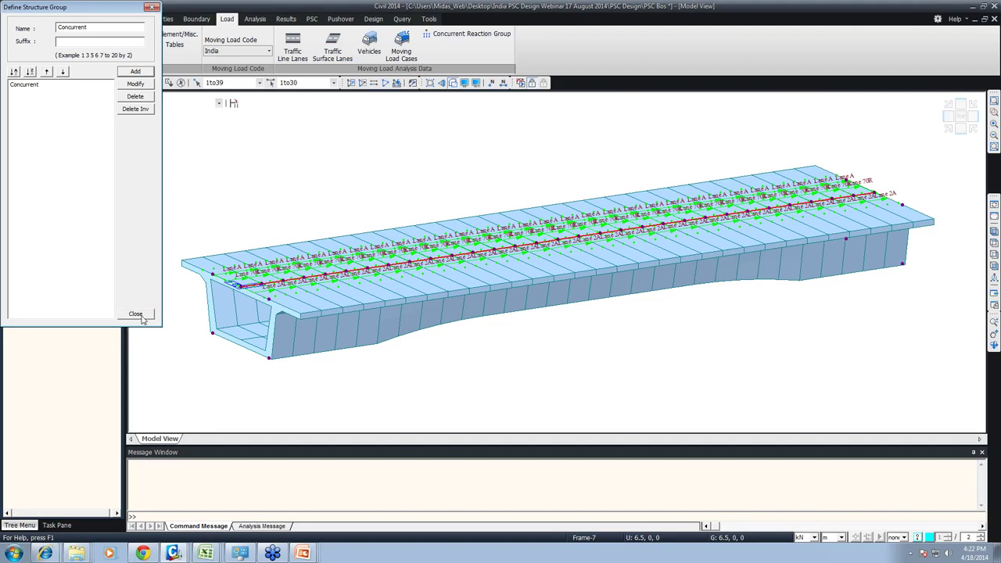
left_click(136, 314)
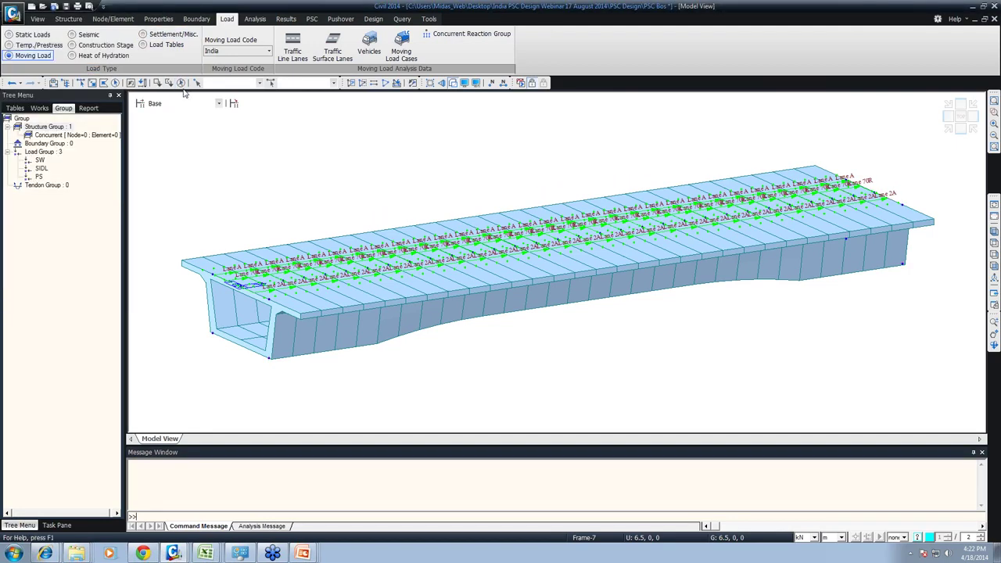
Step: Select the four support nodes beneath the girder ends (36to39) and assign them to the Concurrent structure group
left_click(180, 82)
left_click_drag(154, 271, 926, 343)
key("ctrl+i")
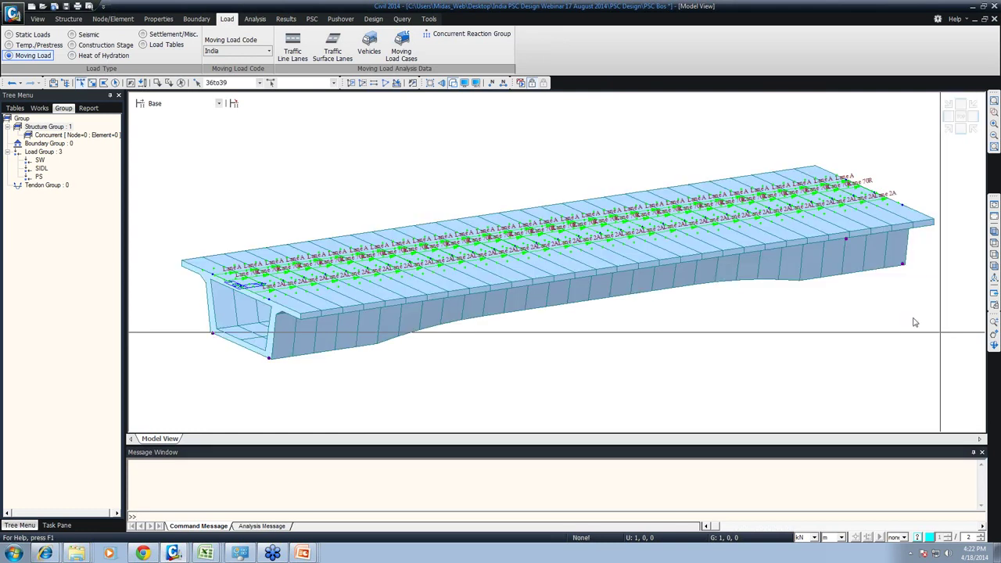
left_click_drag(41, 135, 319, 154)
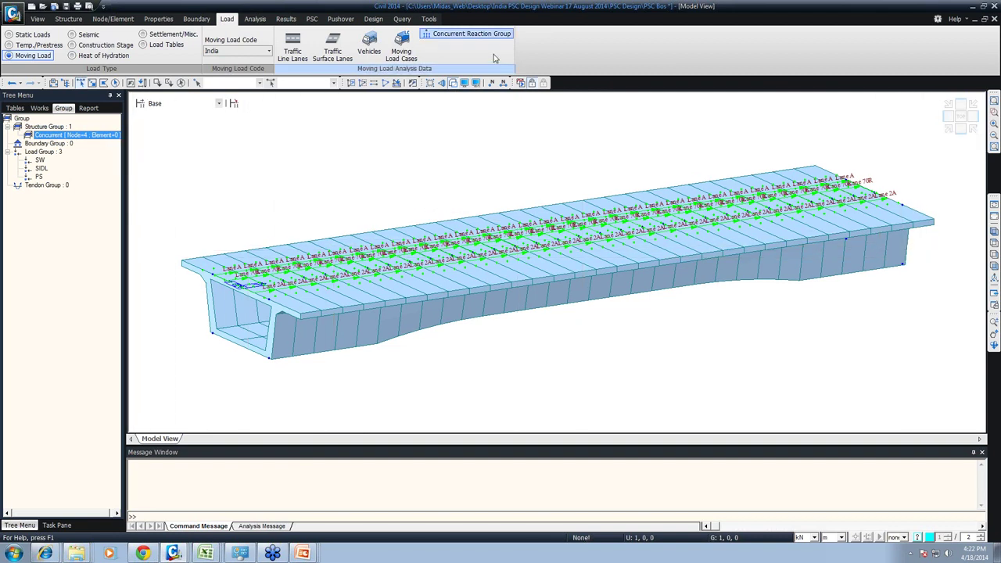
Step: Define the Concurrent node group as a concurrent reaction group for the moving load analysis
left_click(468, 33)
double_click(33, 64)
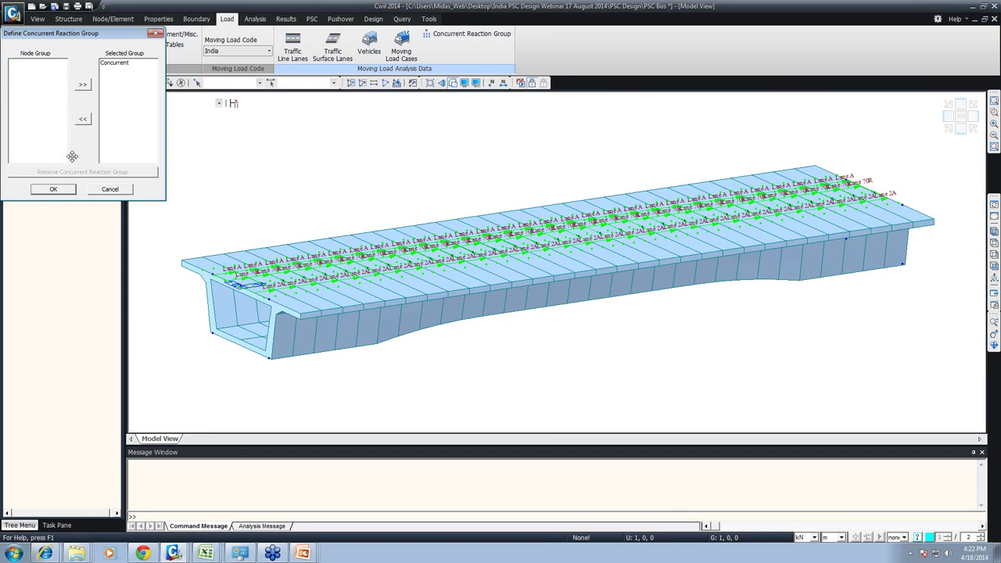
left_click(54, 190)
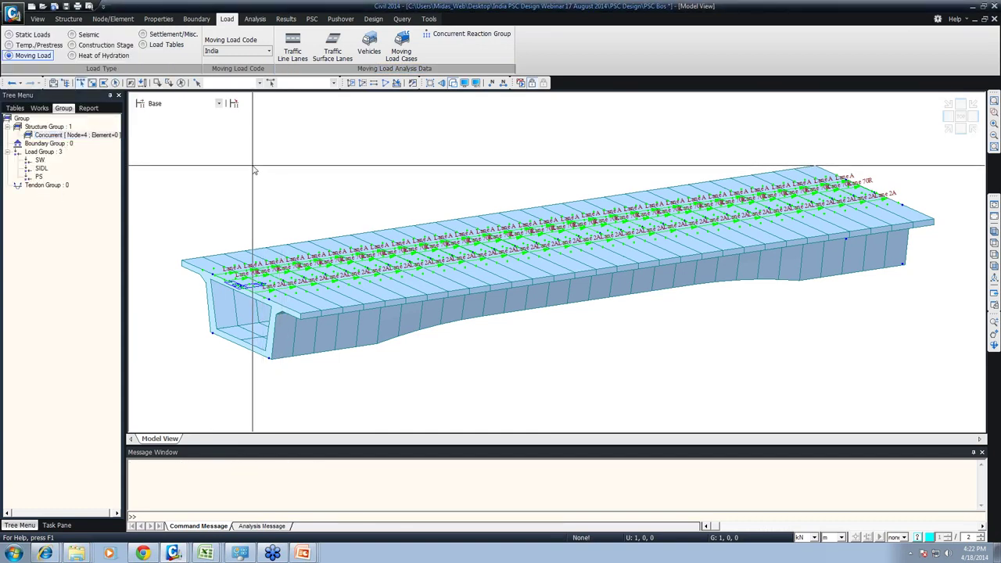
Step: Define another structure group named SG
left_click(41, 109)
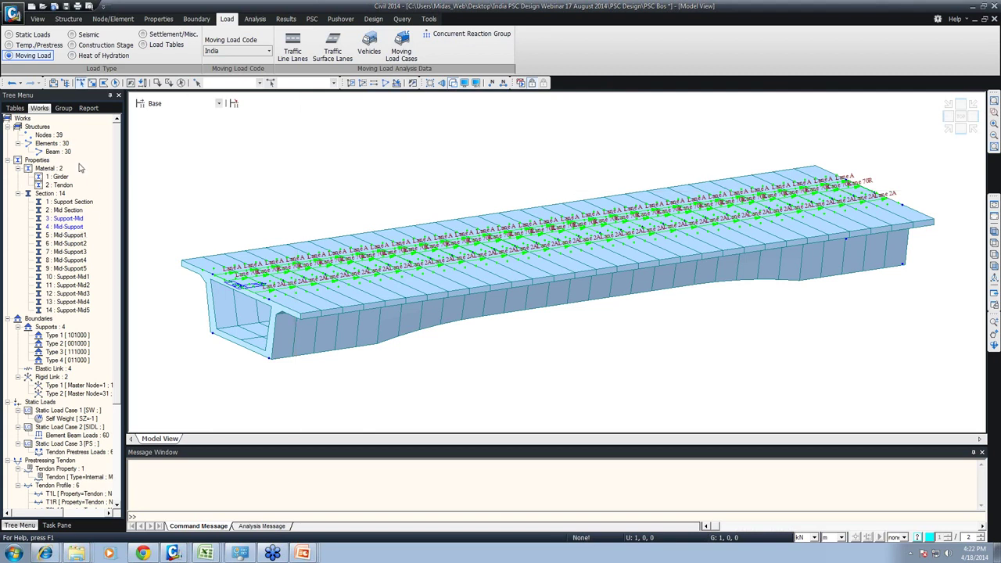
left_click(63, 108)
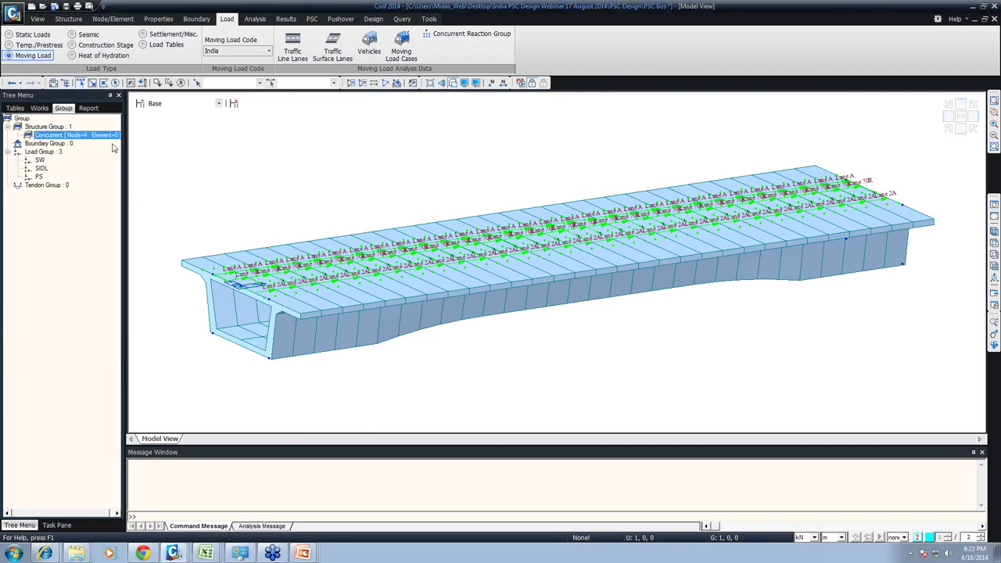
right_click(45, 127)
left_click(67, 148)
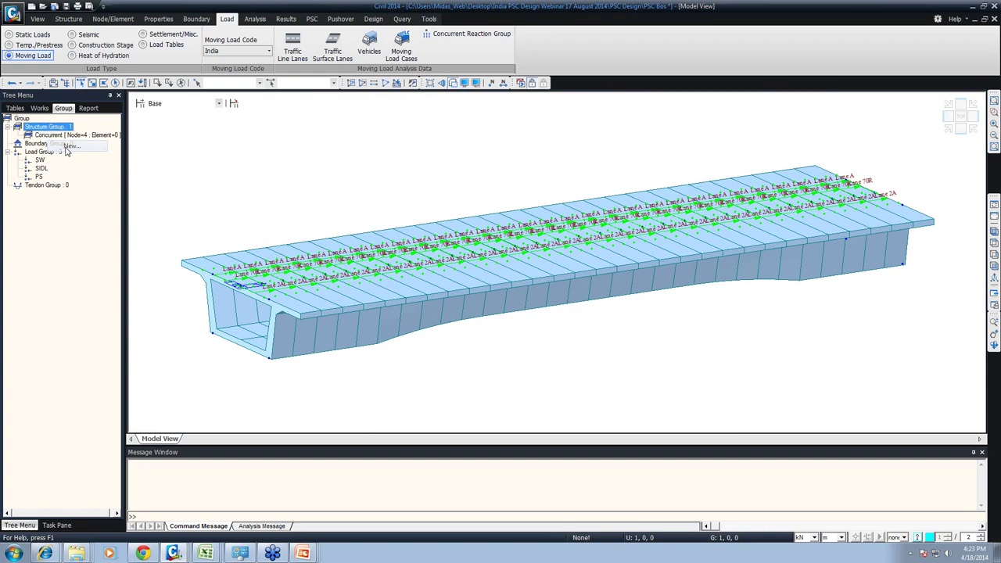
type("SG")
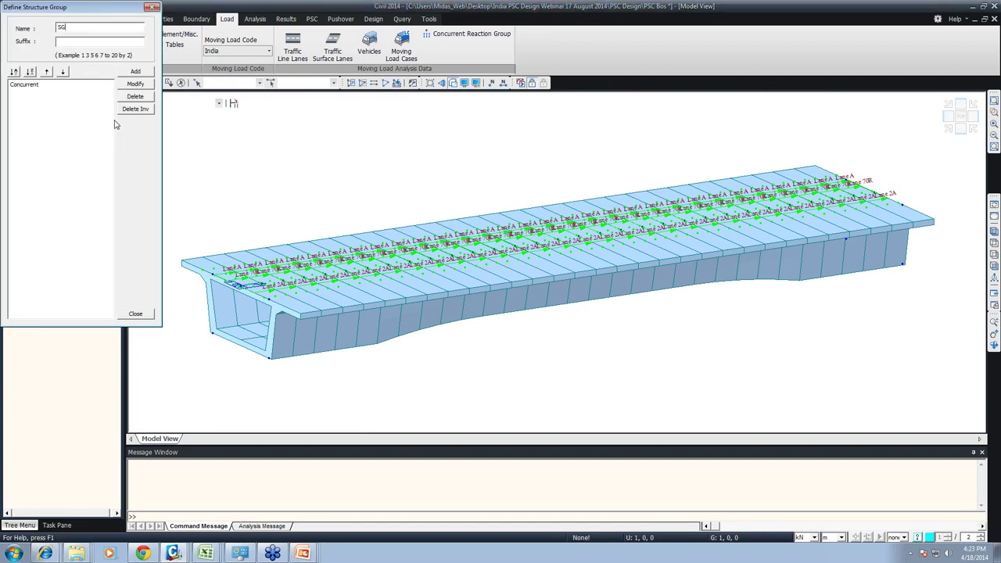
left_click(139, 72)
left_click(135, 313)
Step: Create a new boundary group, keeping its default name
right_click(47, 152)
left_click(68, 171)
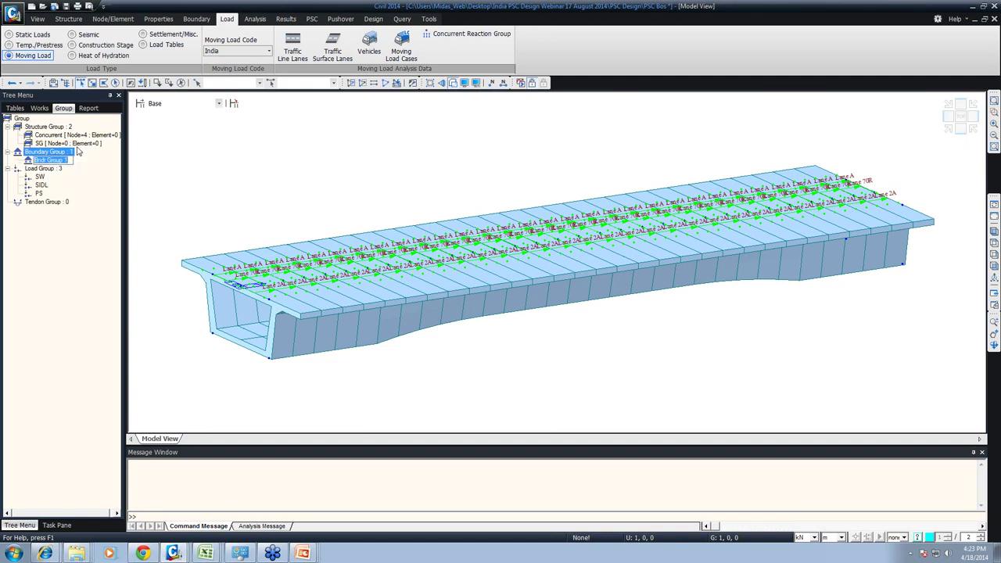
left_click(63, 183)
double_click(58, 168)
double_click(53, 170)
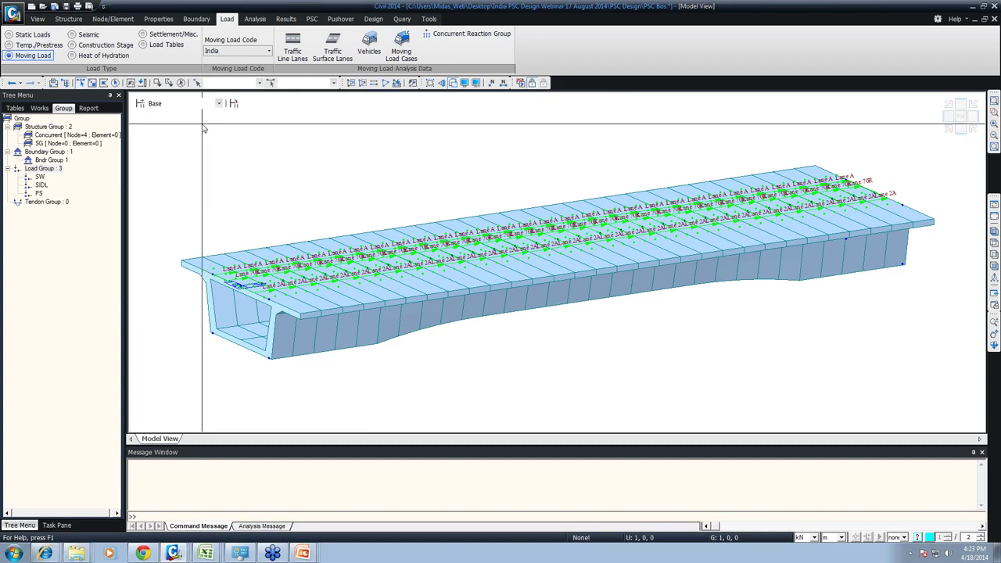
type("t")
key("Escape")
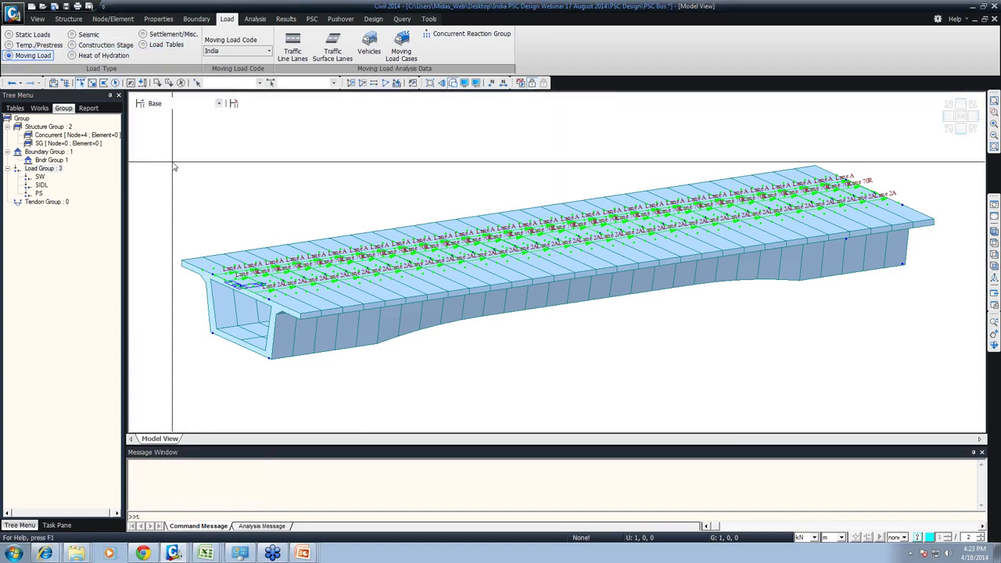
key("ctrl+2")
type("tConst")
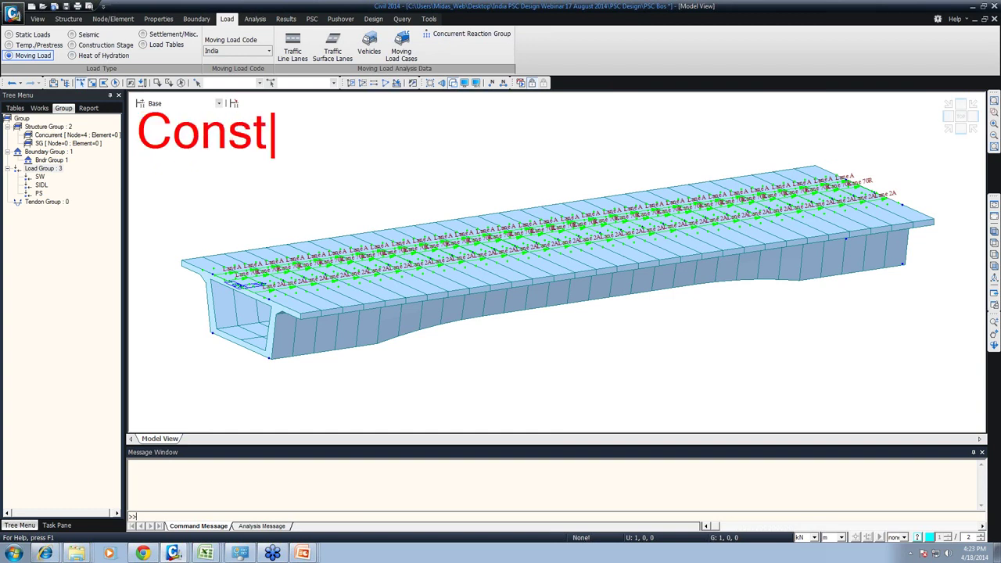
type("ruction St")
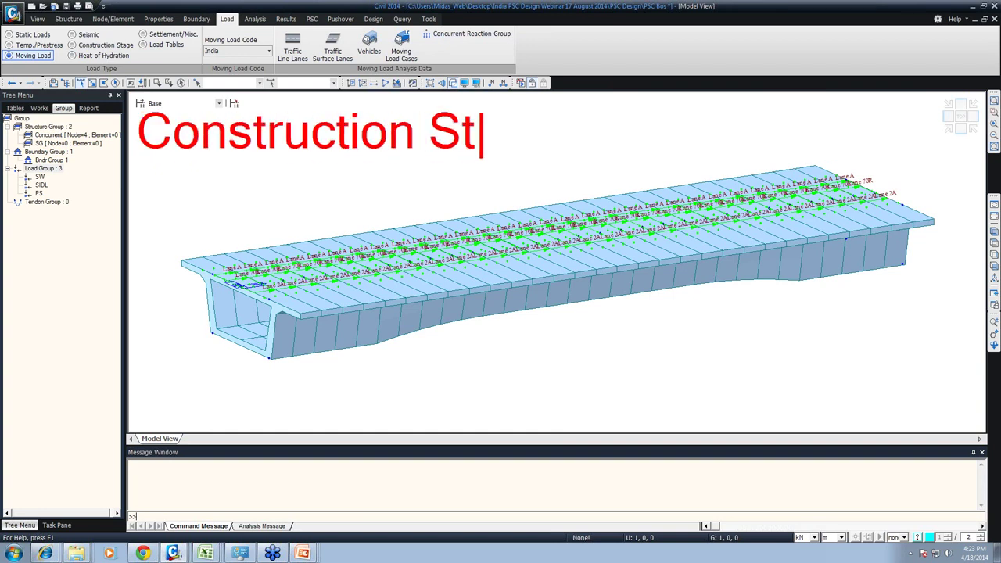
type("age")
mouse_move(752, 26)
left_mouse_down("ctrl")
mouse_move(803, 78)
mouse_move(991, 158)
left_mouse_up("ctrl")
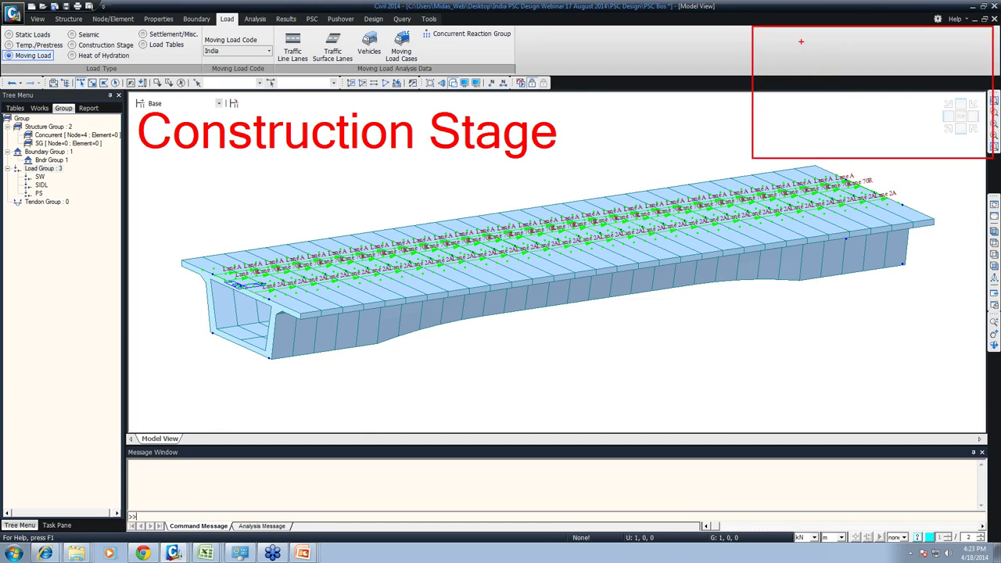
type("tM")
type("P")
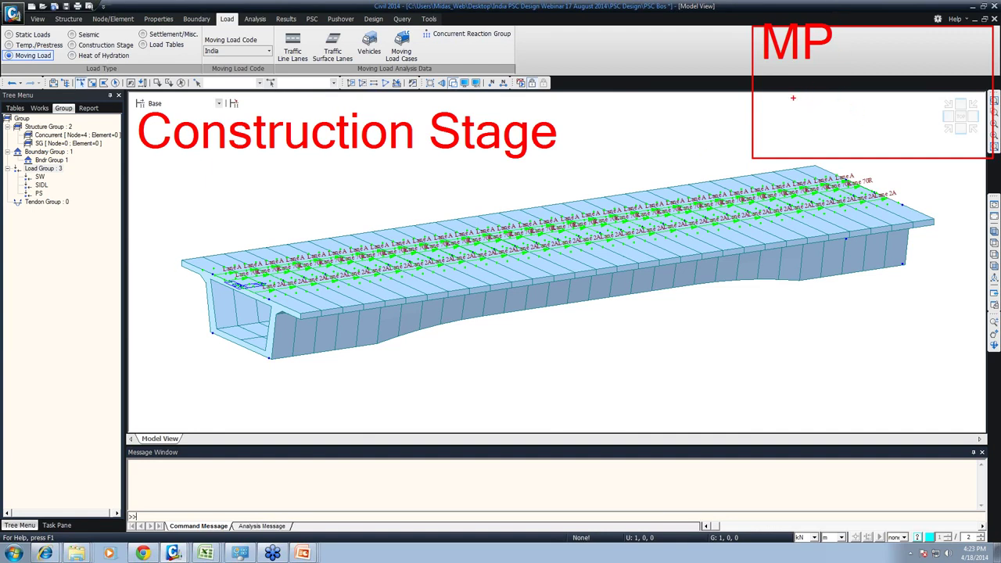
left_click_drag(784, 87, 930, 98, "ctrl")
mouse_move(797, 97)
left_mouse_down()
mouse_move(813, 126)
mouse_move(909, 126)
mouse_move(906, 115)
mouse_move(903, 127)
left_mouse_up()
type("t")
type("7")
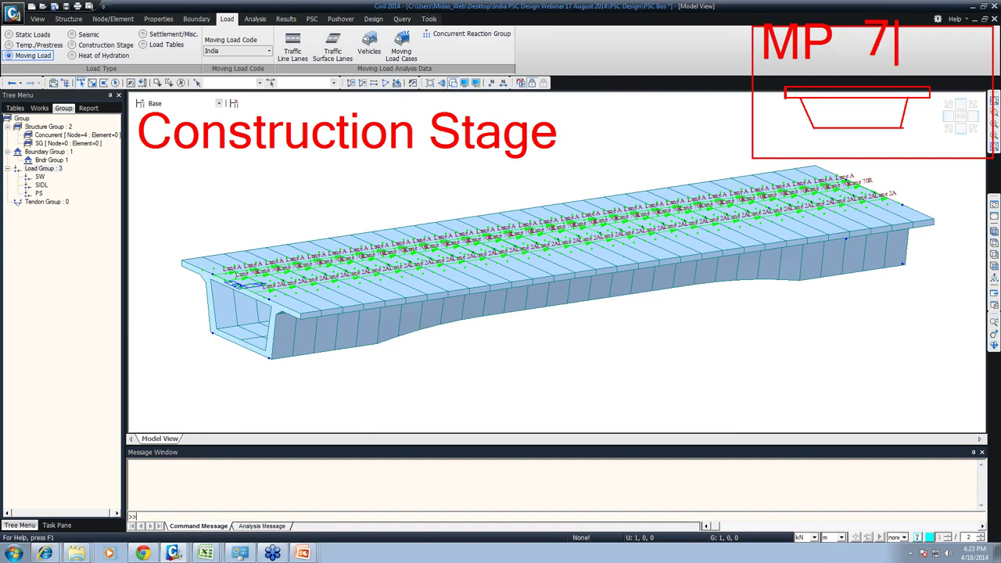
type("days")
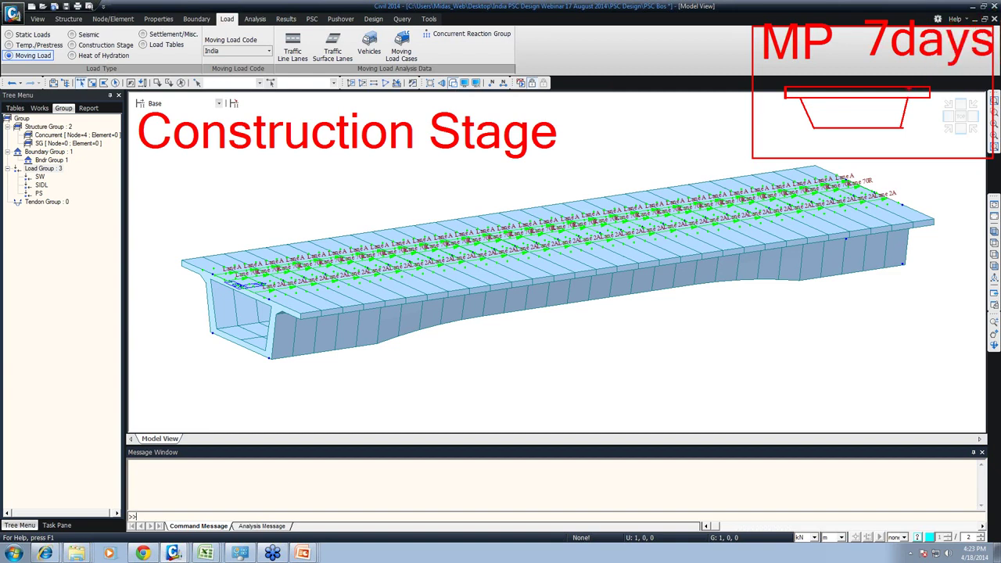
type("t1")
type(" S")
key("BackSpace")
key("BackSpace")
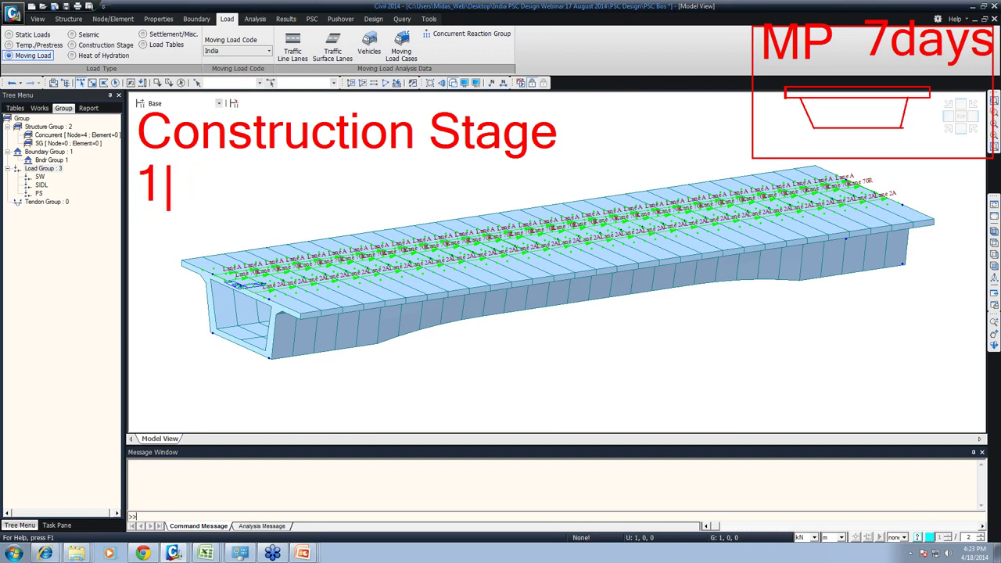
key("BackSpace")
type("Stage 1")
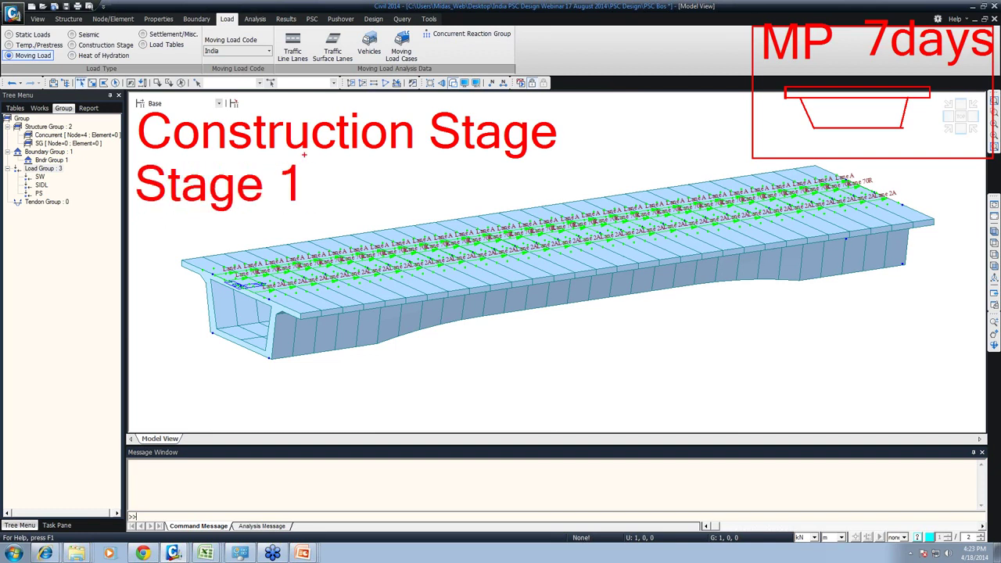
left_click_drag(846, 113, 662, 189, "ctrl+shift")
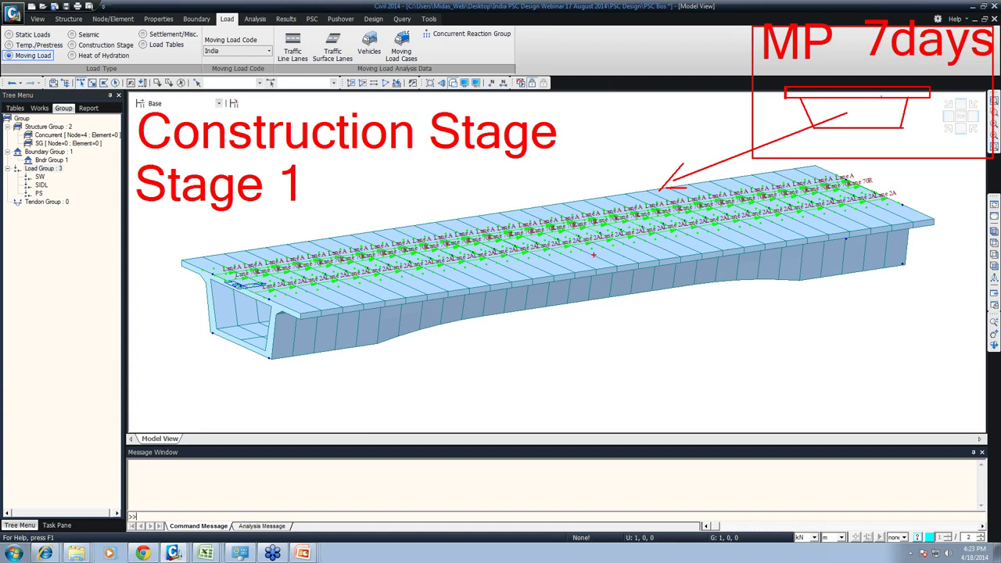
type("tage 1  Age ")
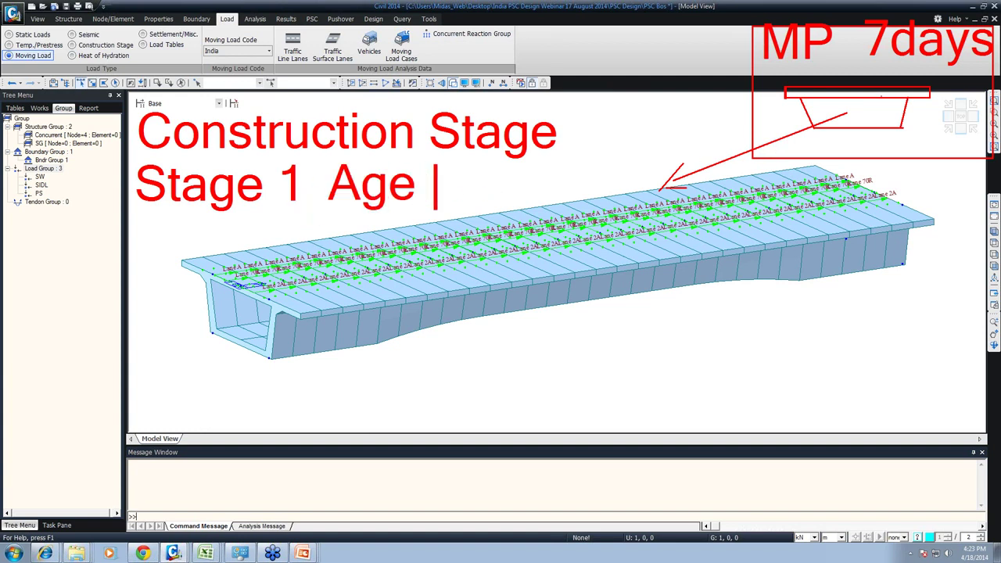
type("= 7 days")
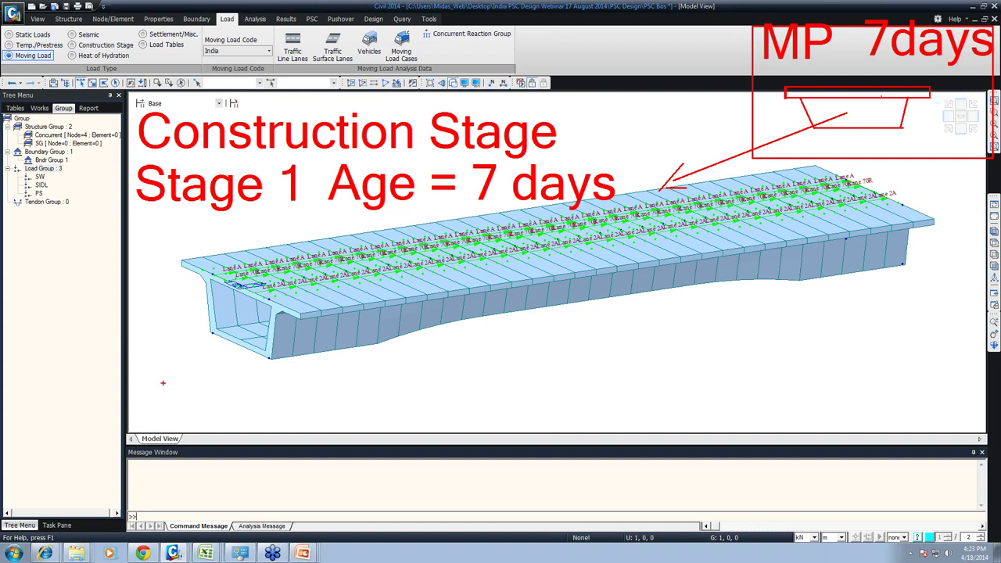
type("t")
type("e")
type("lemt")
key("BackSpace")
key("BackSpace")
type("ent ")
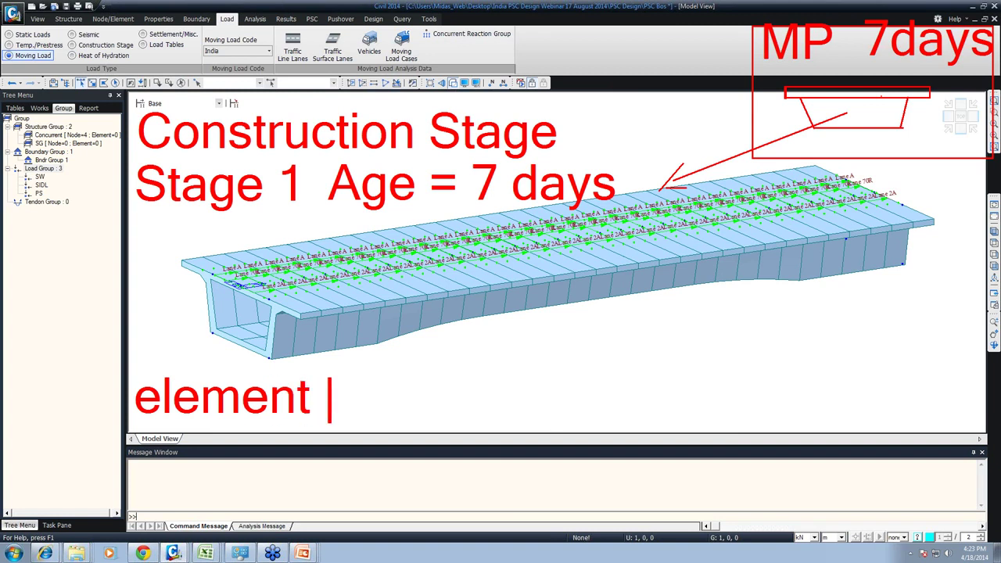
type("b")
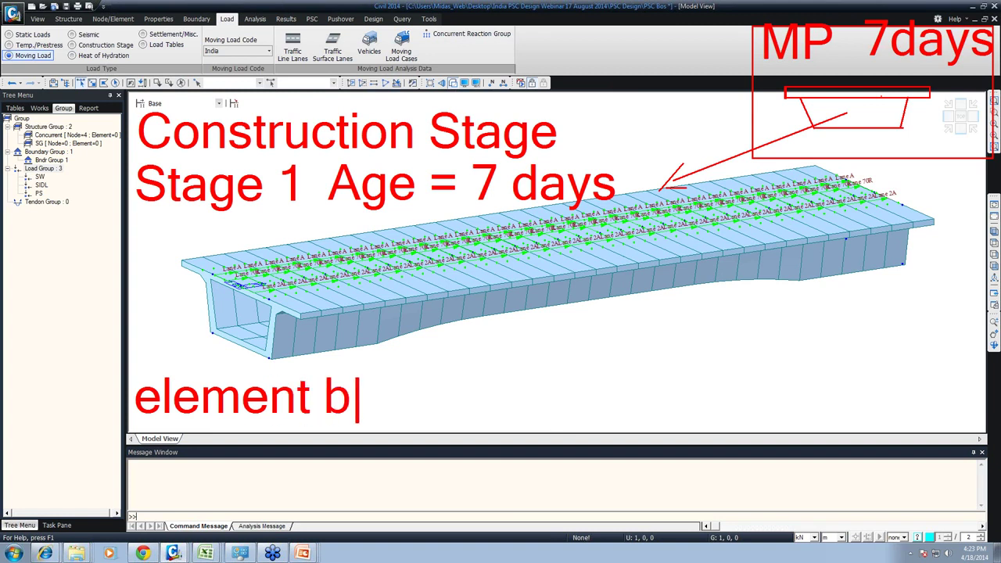
type("oundary")
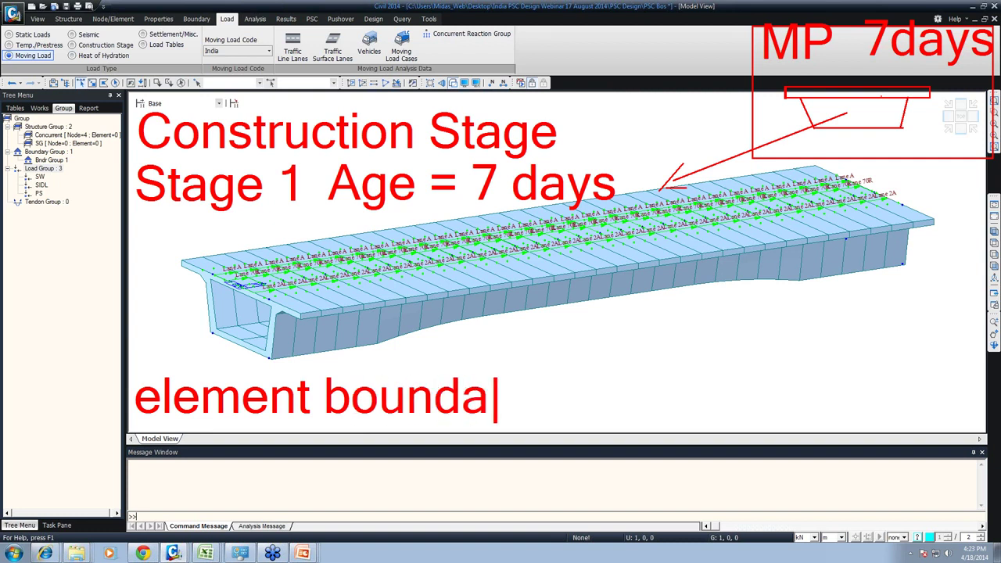
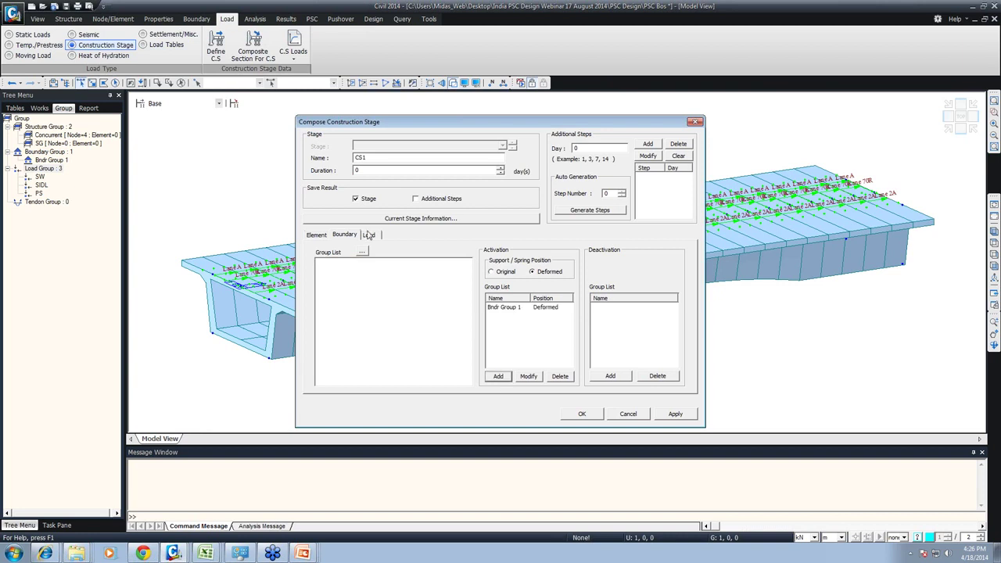
Step: Check the activation day options for the PS load group and add an additional step at day 10 to construction stage CS1
left_click(318, 275)
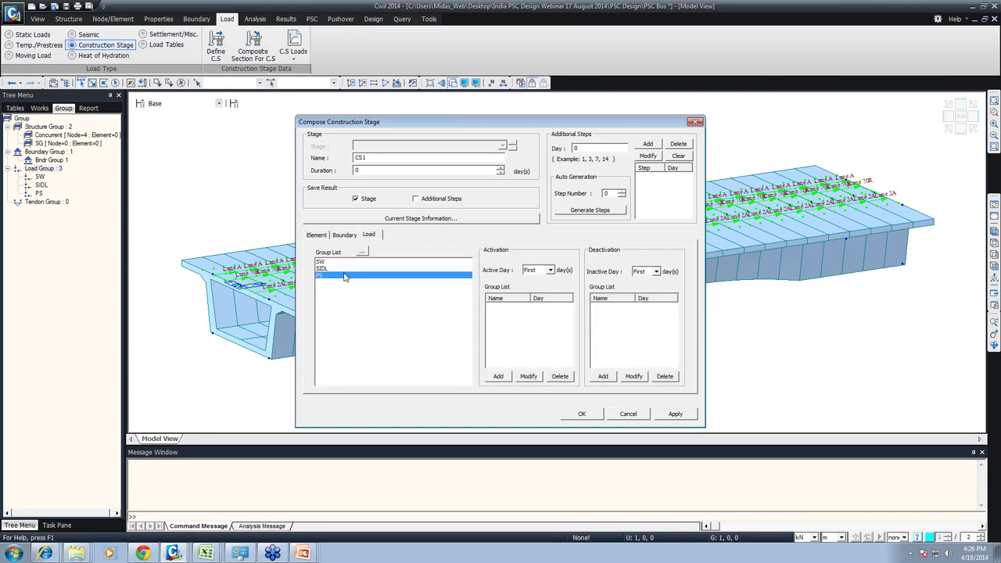
left_click(539, 269)
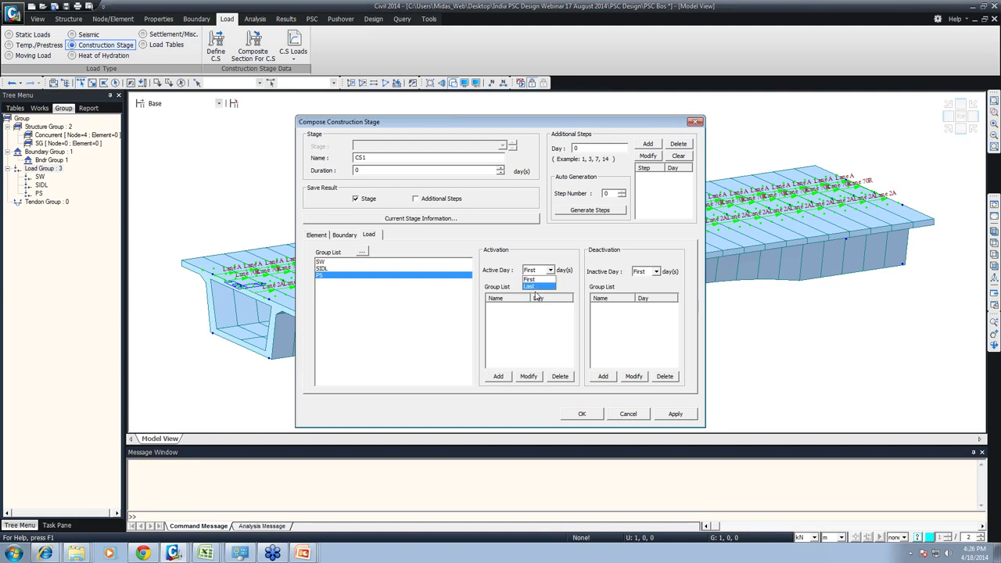
left_click(550, 263)
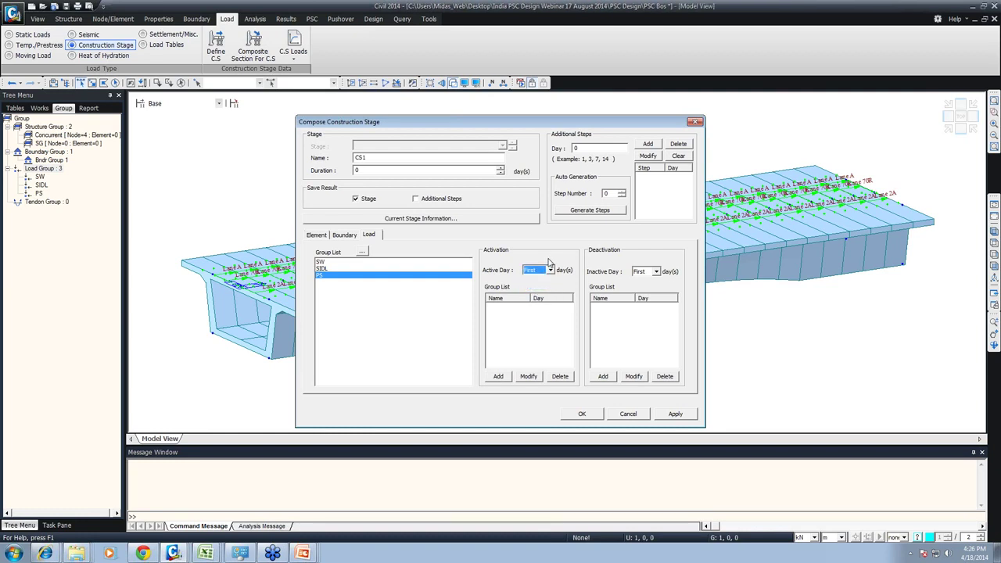
left_click(578, 148)
type("10")
left_click(647, 143)
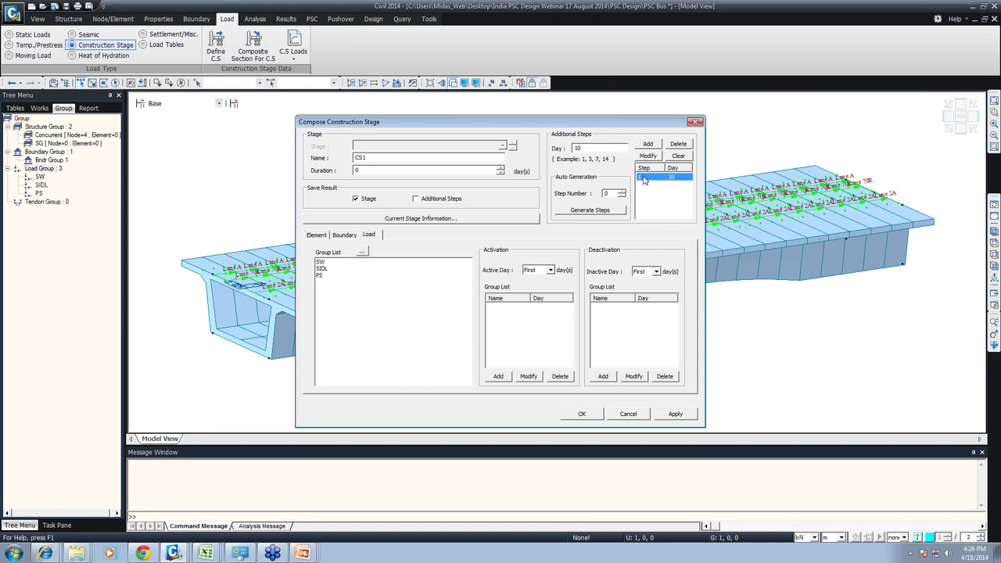
Step: Activate the PS load group on day 10 of construction stage CS1
left_click(320, 276)
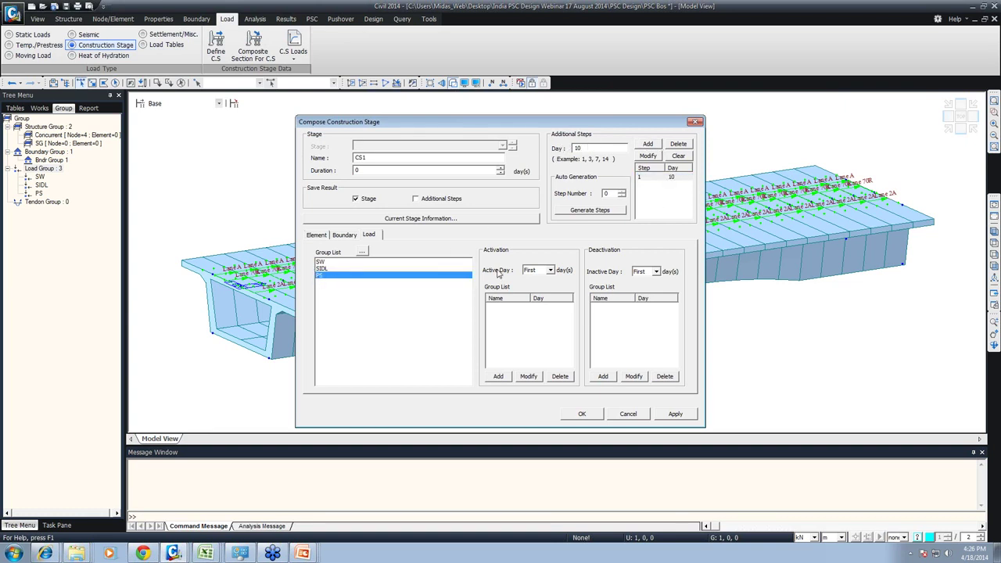
left_click(550, 269)
left_click(528, 295)
left_click(497, 376)
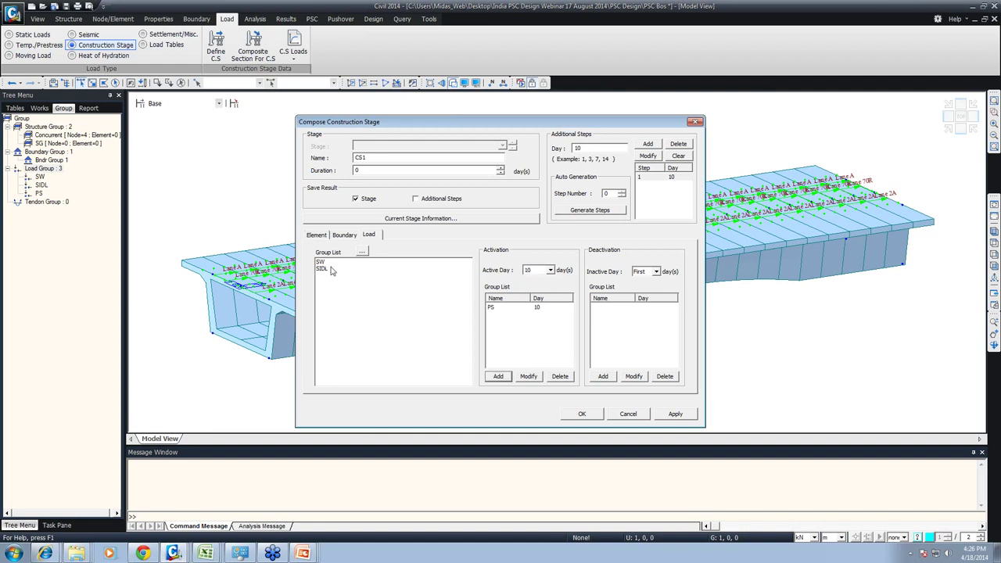
Step: Activate the SW load group on the first day of CS1 and save the stage with a 30-day duration
left_click(322, 261)
left_click(550, 270)
left_click(530, 278)
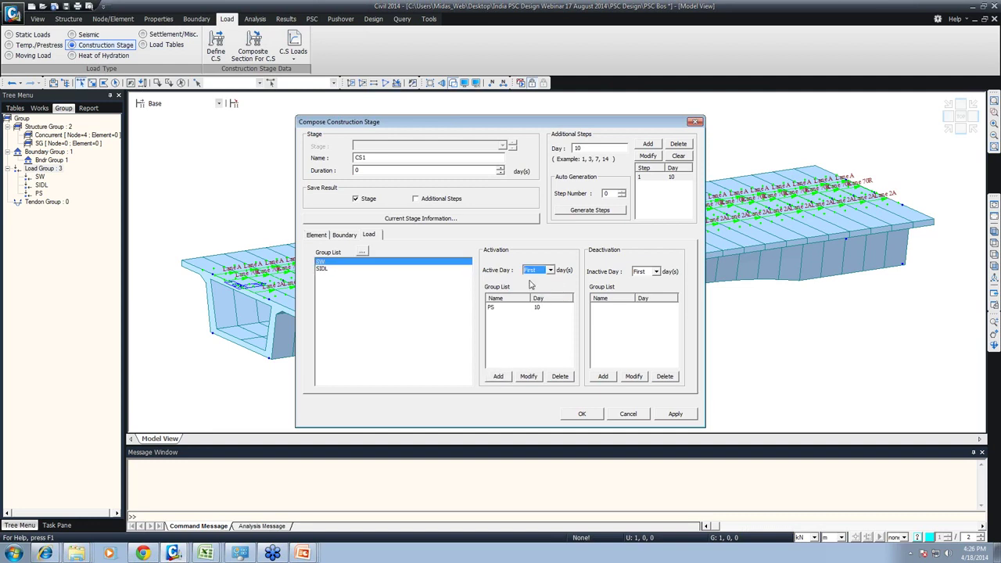
left_click(500, 377)
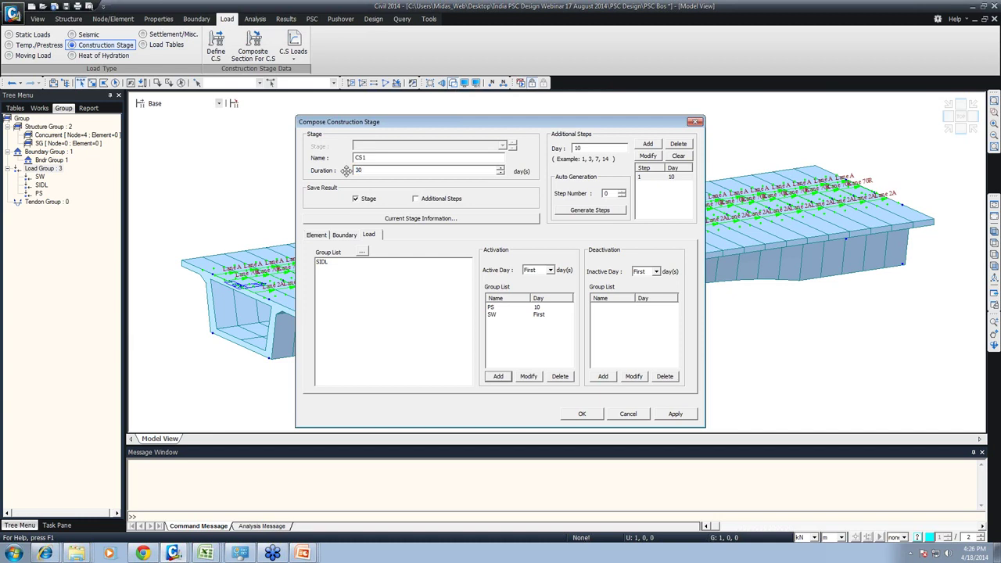
left_click(677, 414)
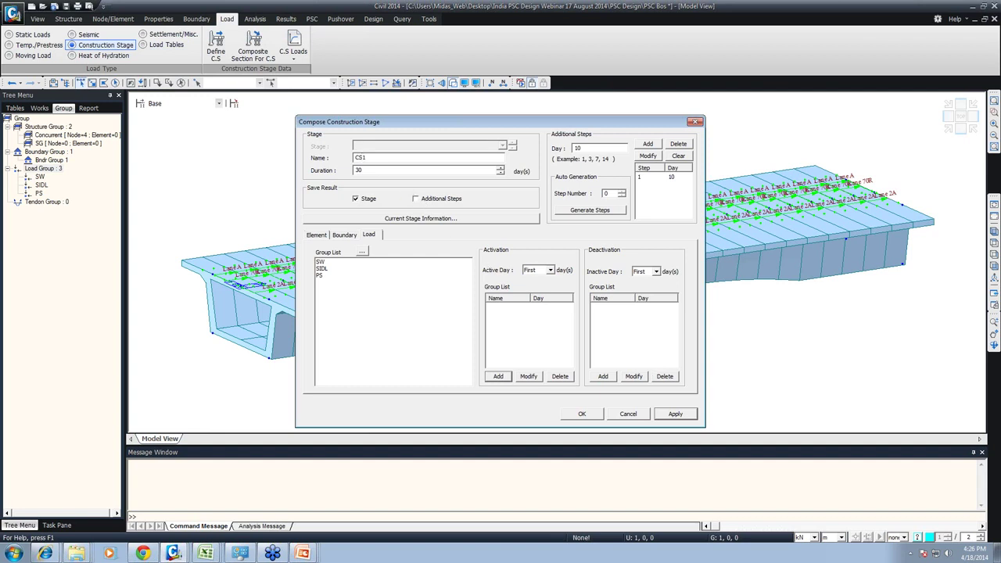
Step: Compose construction stage CS2 with a 30-day duration and activate the SIDL load group on its last day
type("2")
left_click(324, 269)
left_click(539, 269)
left_click(533, 289)
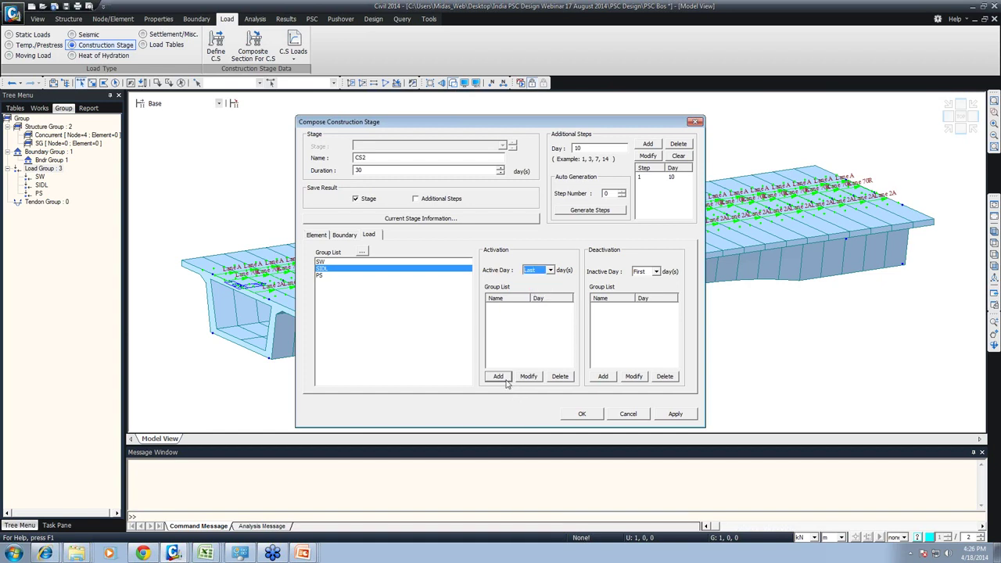
left_click(498, 376)
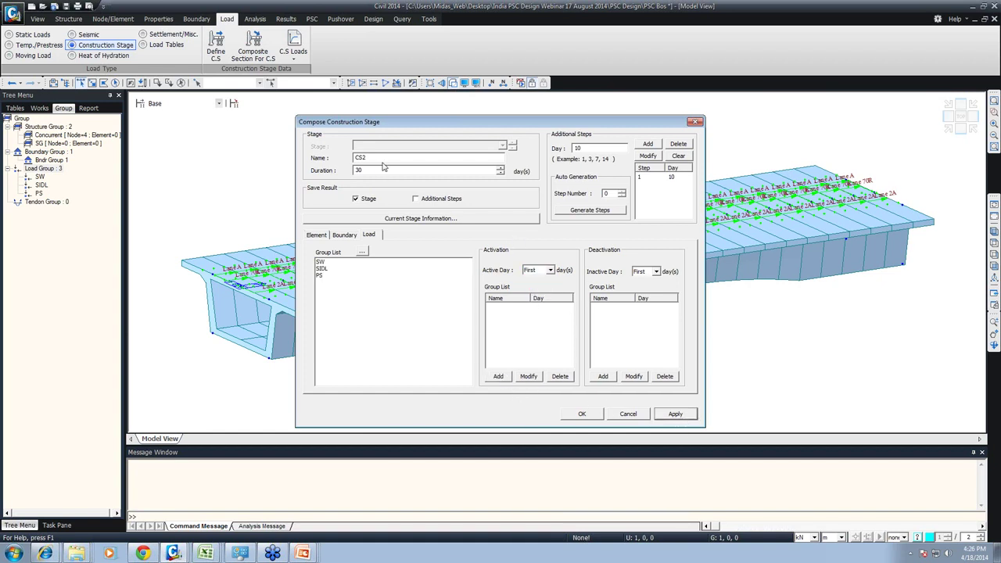
Step: Save construction stage CS3 with a duration of 10000 days and finish defining the construction stages
left_click(674, 414)
left_click(673, 413)
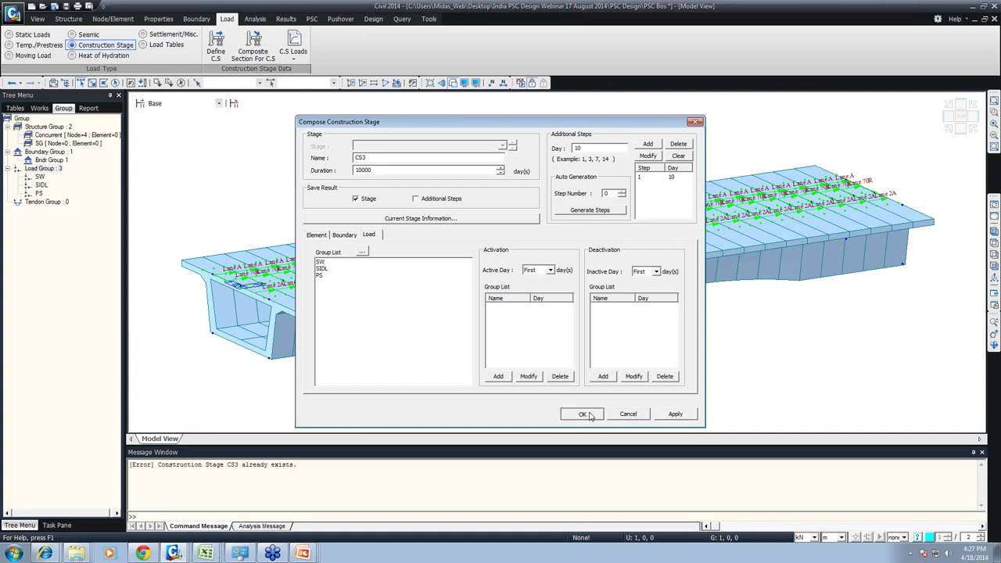
left_click(628, 414)
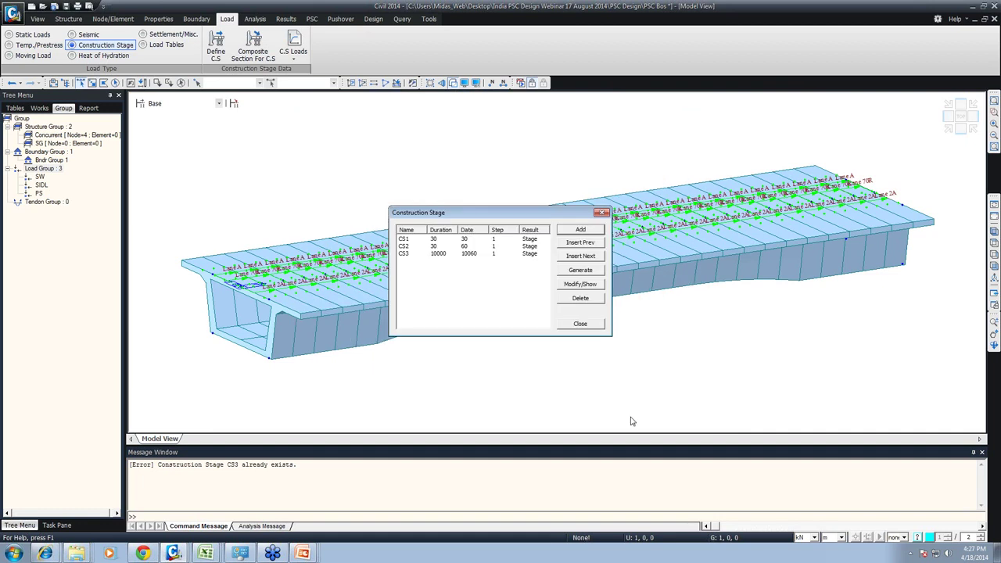
left_click(580, 324)
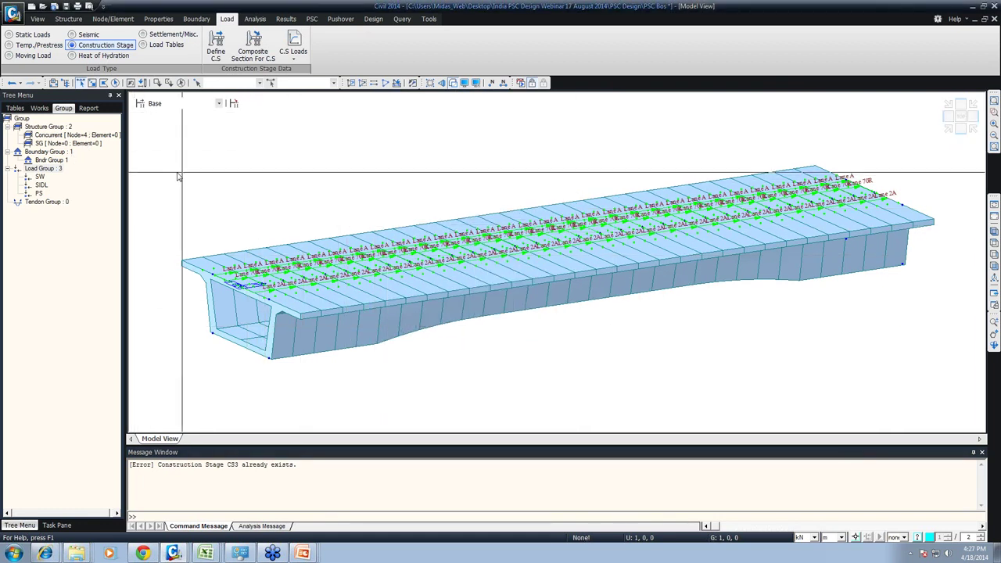
Step: Select the whole bridge model and assign all its nodes and elements to structure group SG
left_click_drag(160, 128, 864, 375)
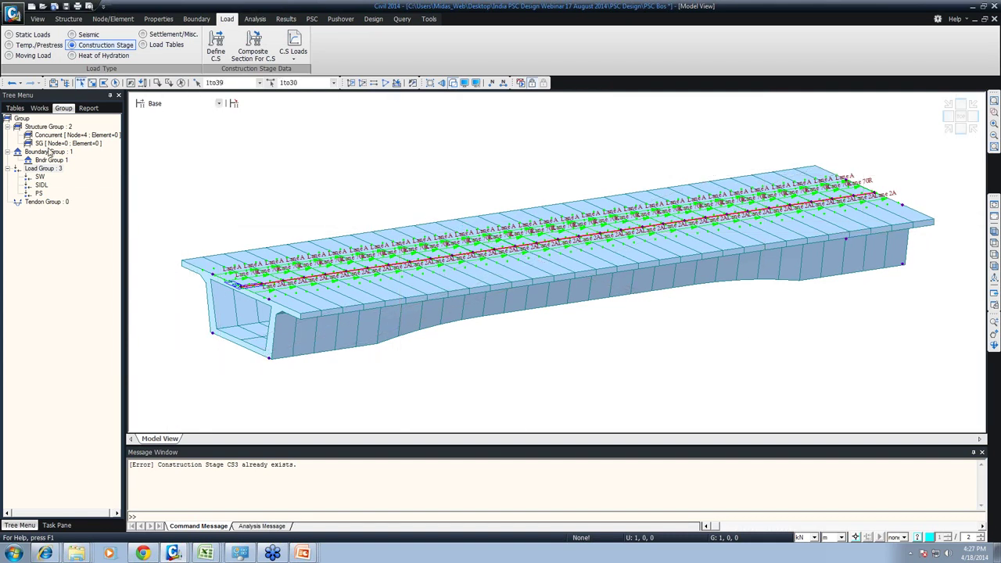
left_click_drag(197, 321, 402, 410)
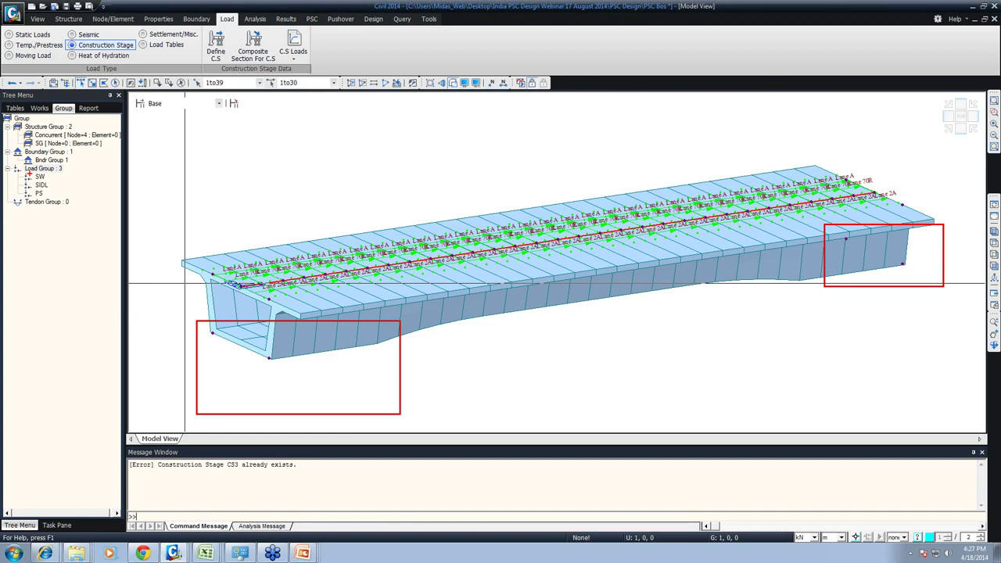
left_click(52, 143)
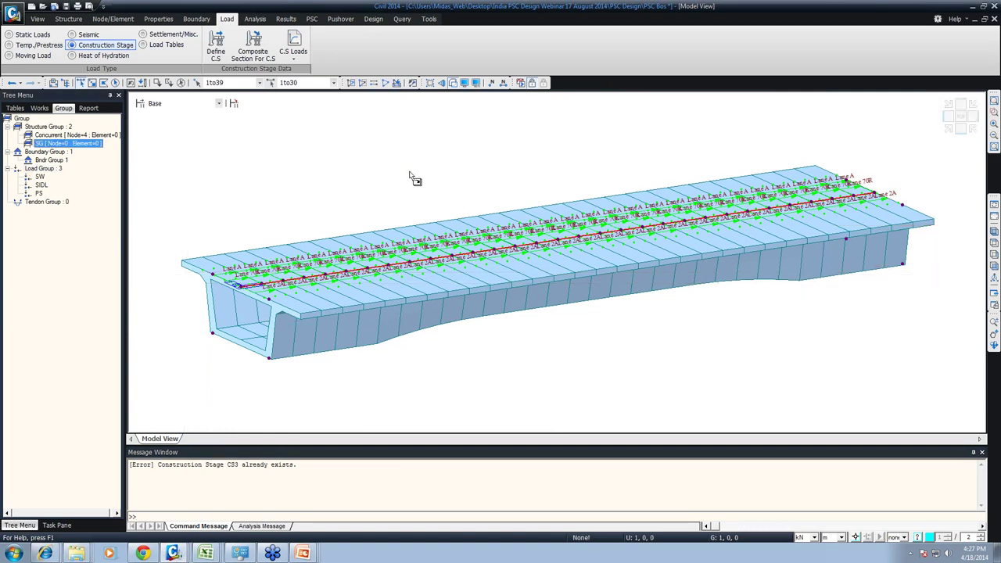
left_click_drag(410, 173, 407, 172)
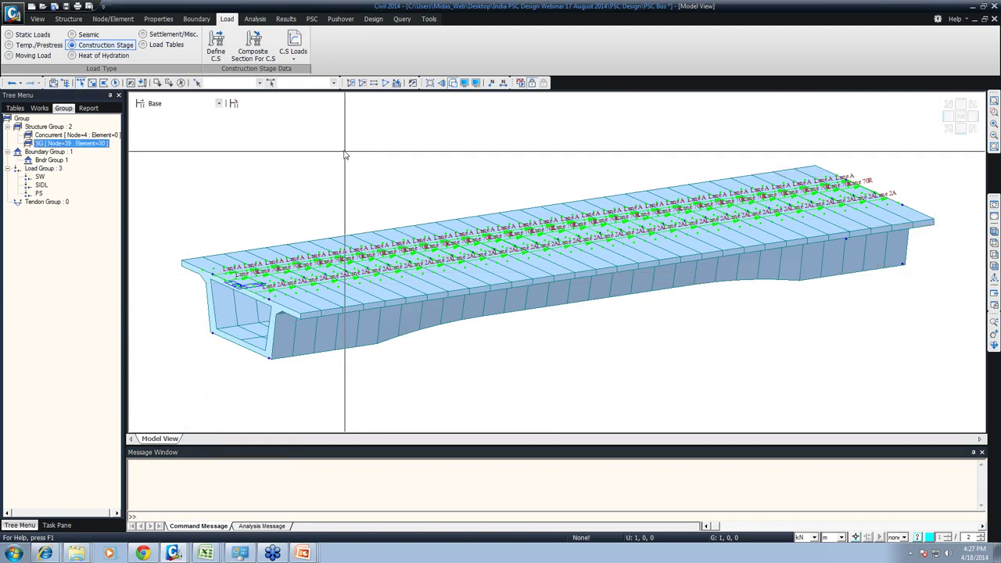
Step: Assign the boundary conditions of the whole model to Bndr Group 1 with all boundary types included
left_click_drag(159, 124, 993, 469)
left_click_drag(65, 160, 241, 144)
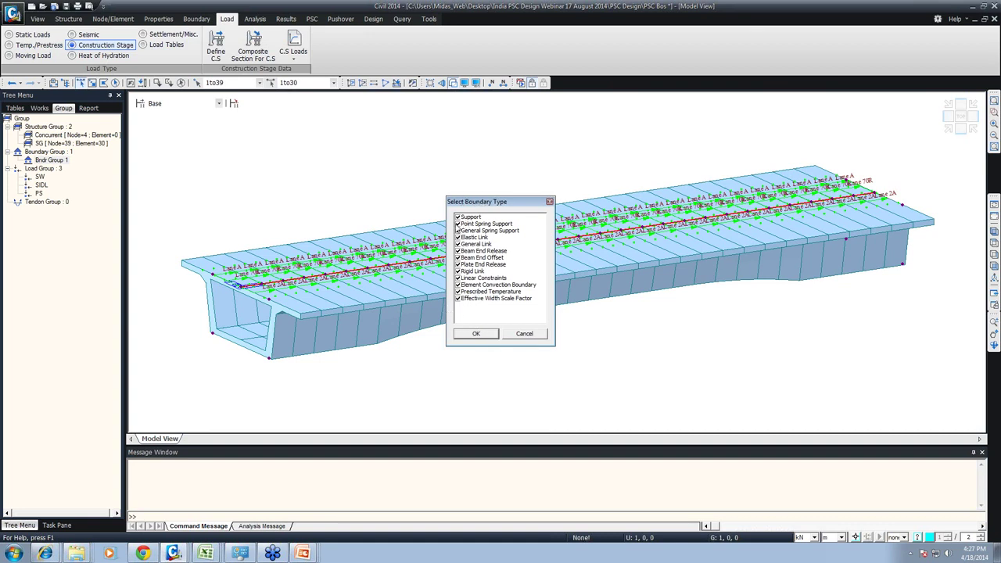
left_click(476, 333)
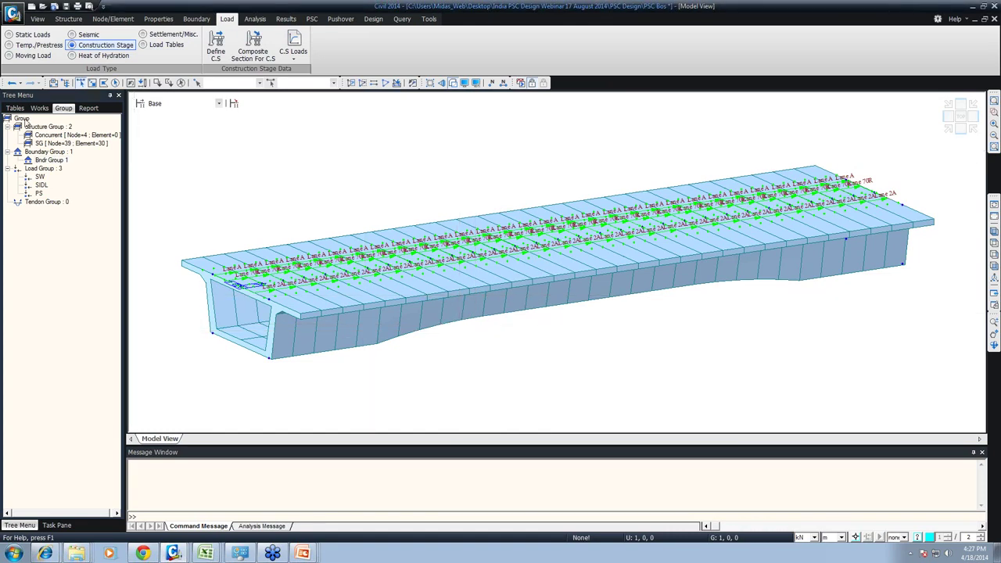
Step: Display construction stage CS1 and check its static load cases in the model's works listing
left_click(37, 109)
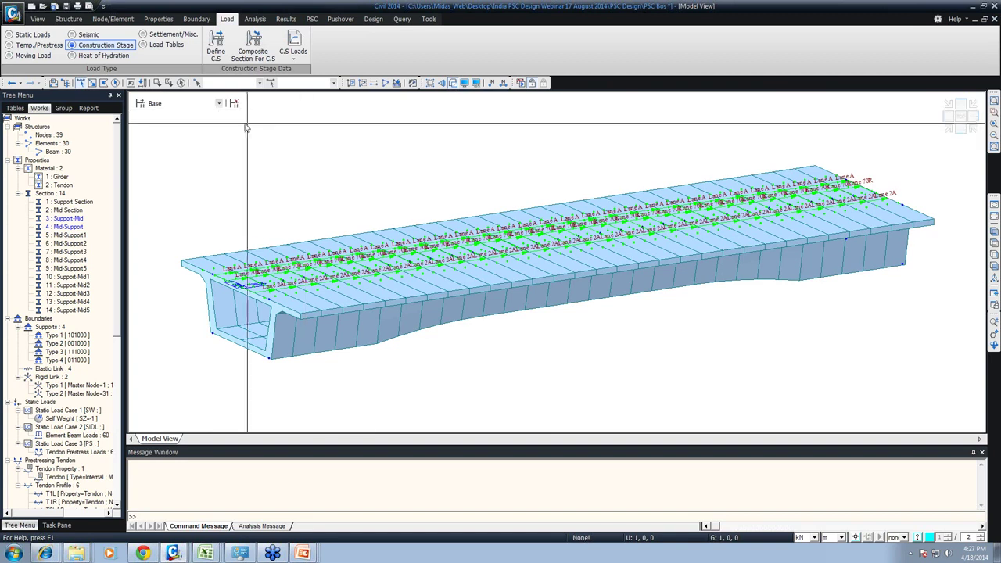
left_click(174, 105)
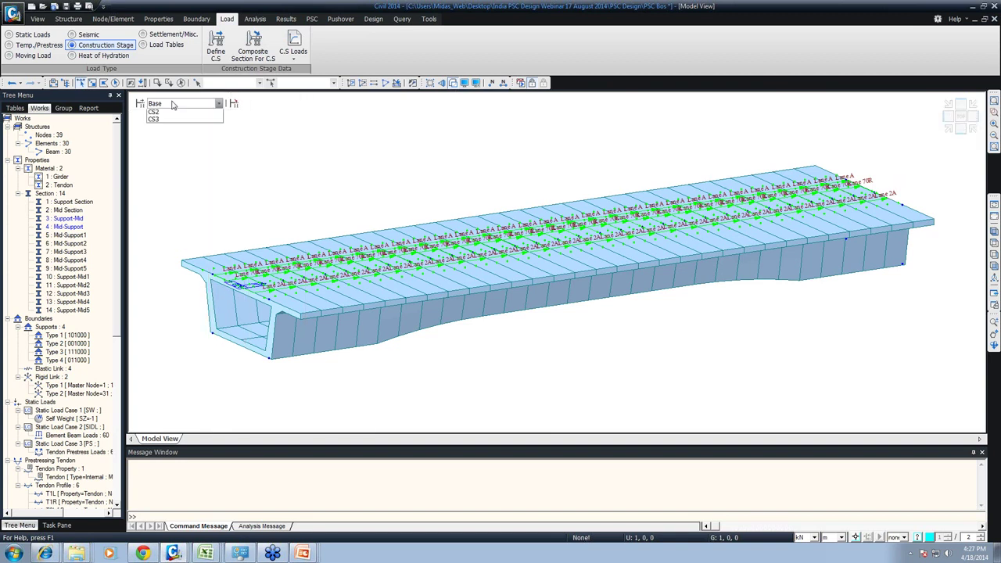
left_click(174, 112)
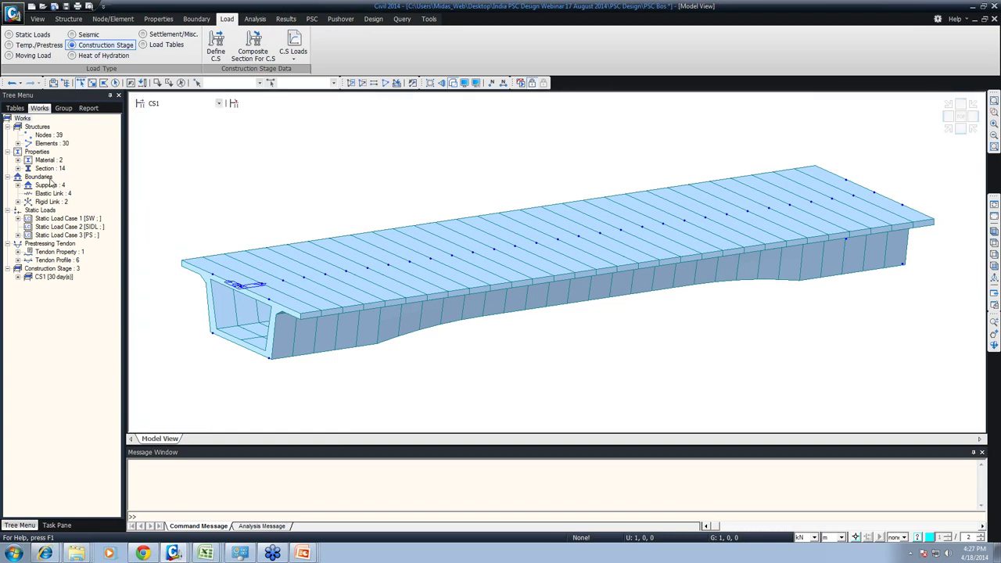
left_click(71, 228)
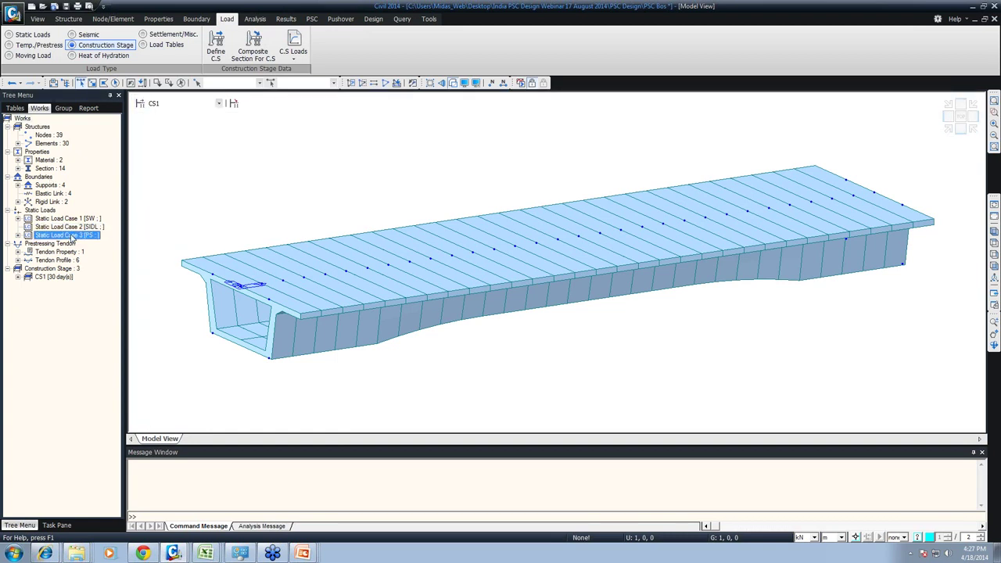
Step: Display construction stage CS2 and examine the contents of its SW, SIDL and PS load cases
left_click(156, 104)
left_click(156, 129)
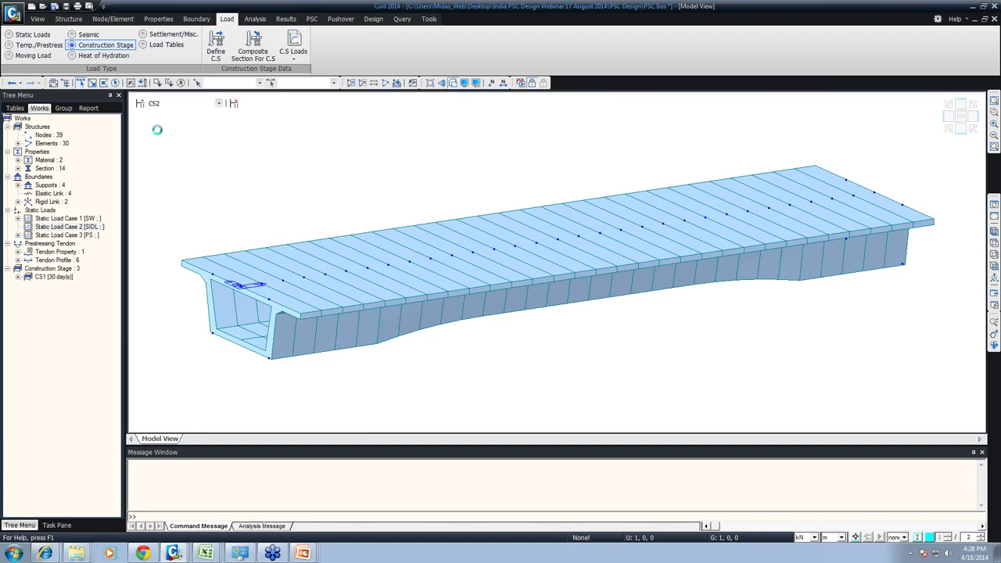
left_click(17, 227)
left_click(17, 227)
left_click(17, 235)
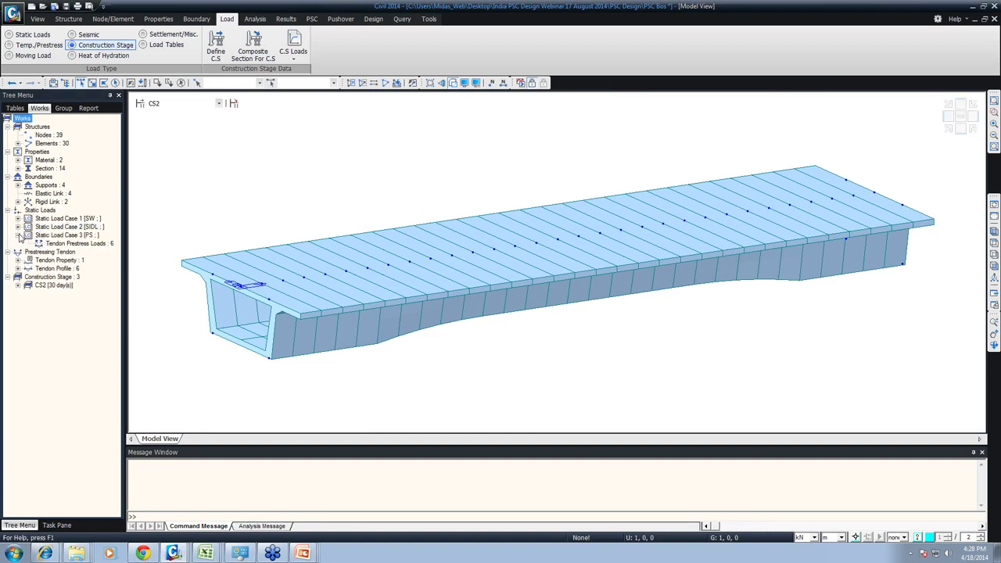
left_click(17, 218)
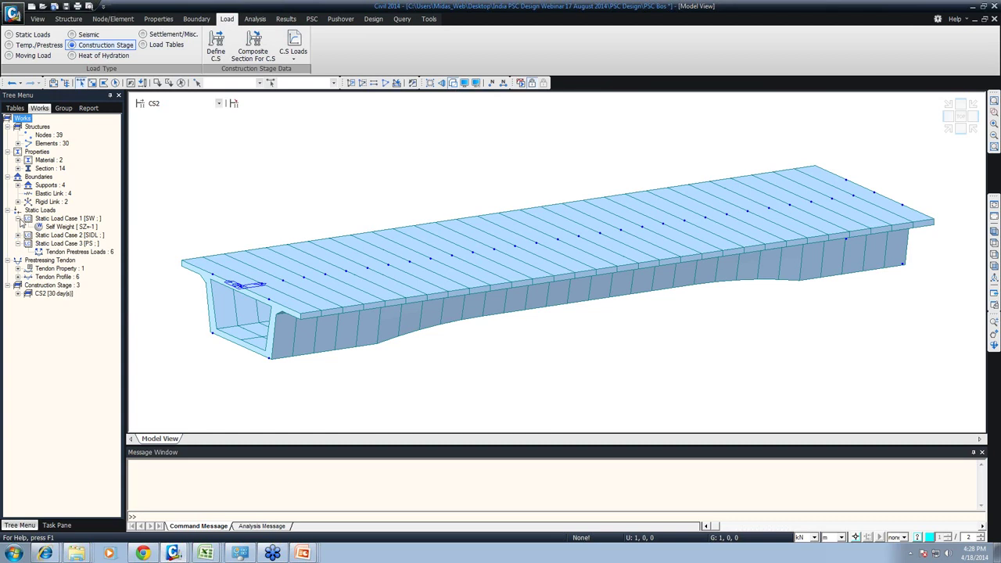
left_click(18, 218)
left_click(17, 234)
Step: Show stage CS1 once more and return the model to the Base stage
left_click(219, 103)
left_click(161, 121)
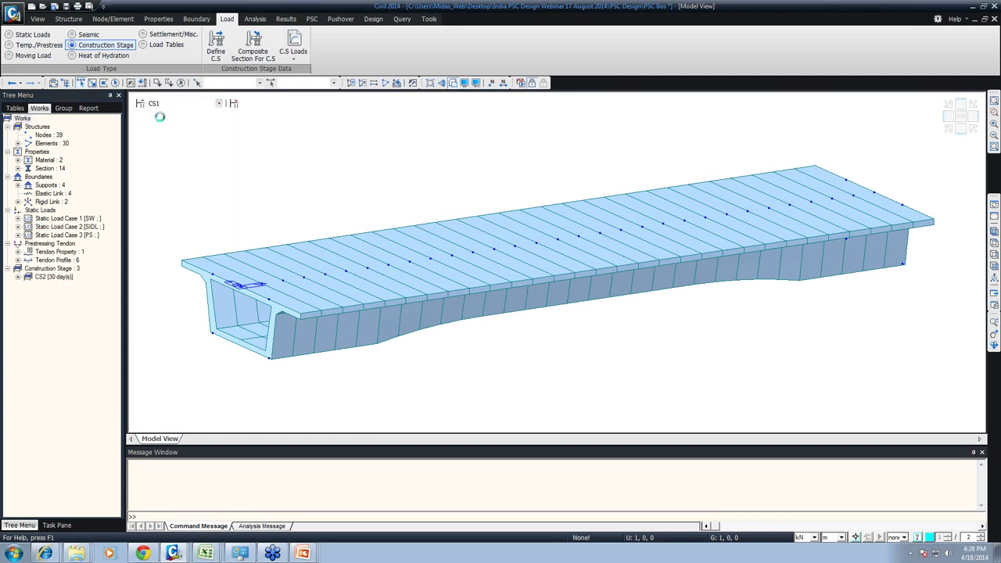
left_click(162, 104)
left_click(162, 113)
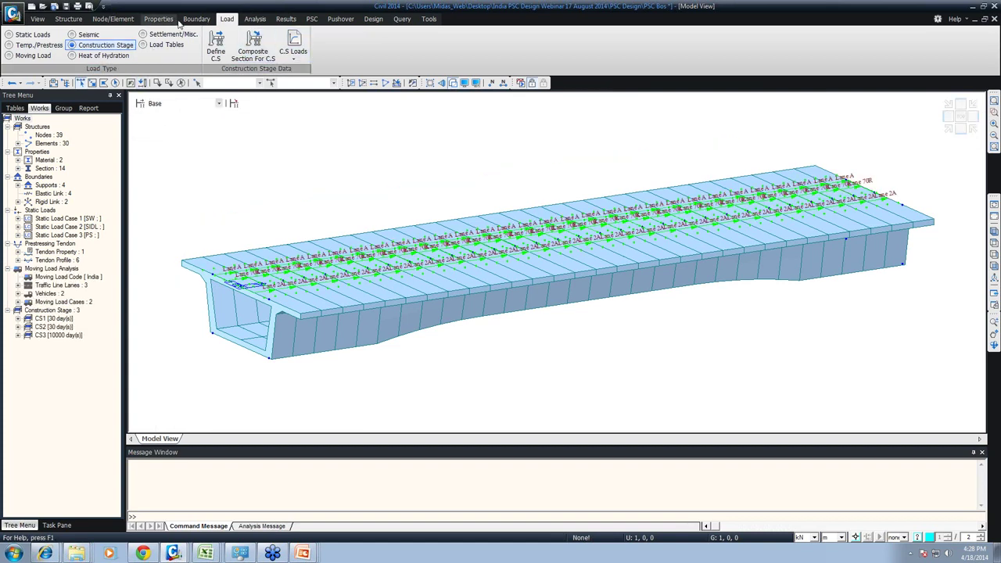
Step: Add a creep/shrinkage material named C&S with code CEB-FIP(1990), 28-day compressive strength 40000 kN/m² and notational member size 1 m
left_click(158, 19)
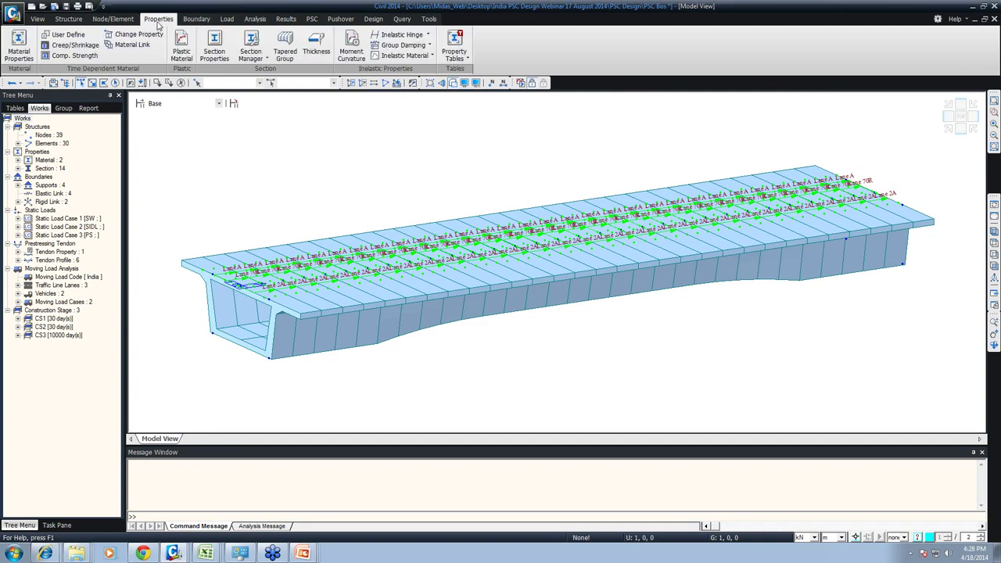
left_click(66, 45)
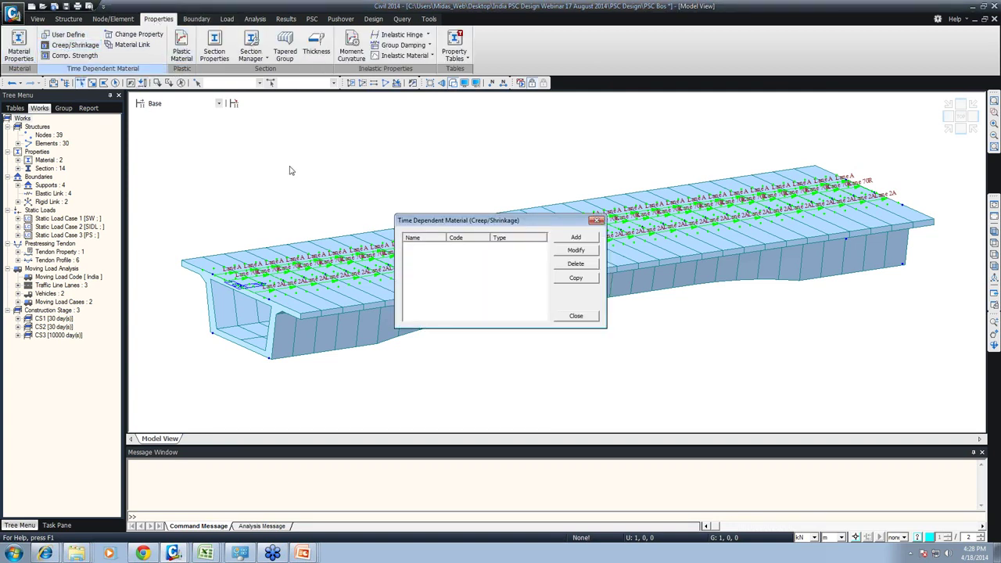
left_click(579, 238)
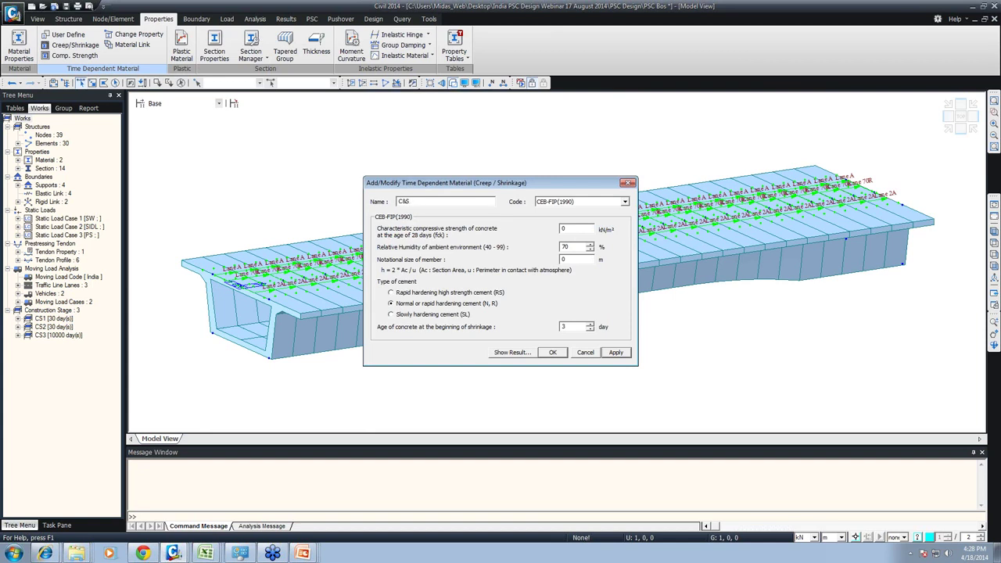
double_click(560, 229)
left_click_drag(378, 259, 435, 279)
key("Escape")
left_click_drag(564, 259, 550, 260)
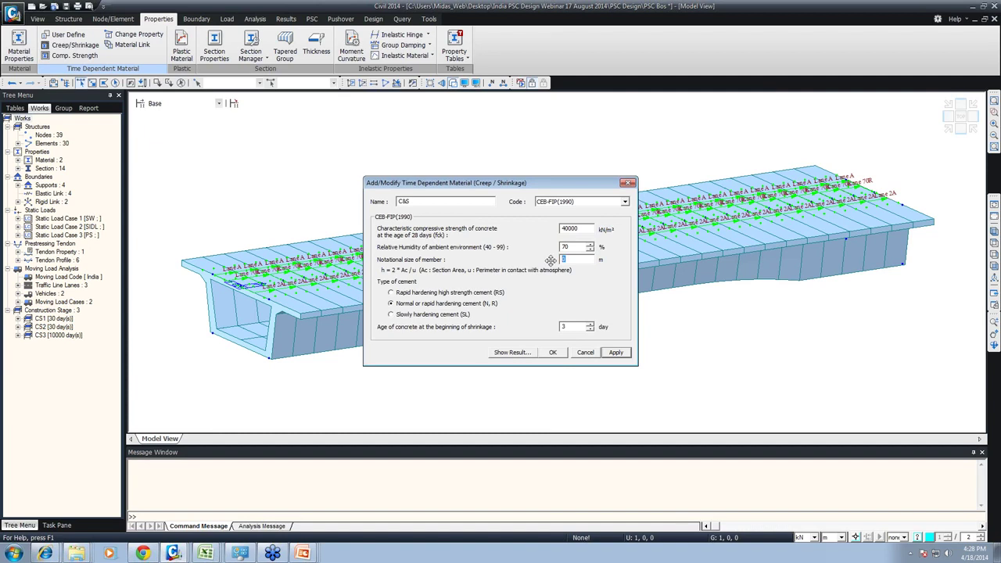
Step: Examine the shrinkage strain and creep coefficient curves of the C&S material
left_click(515, 353)
left_click(379, 202)
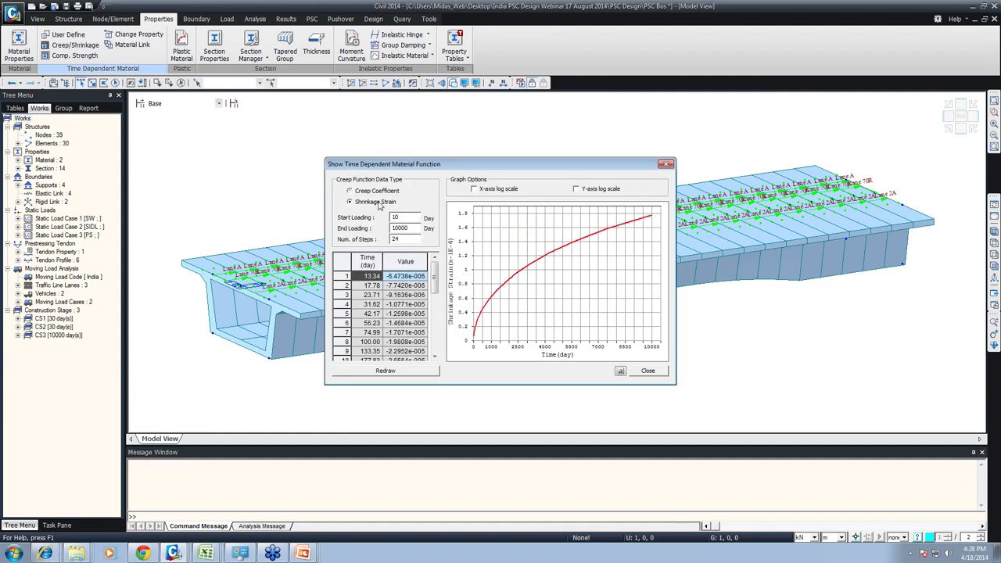
left_click(376, 192)
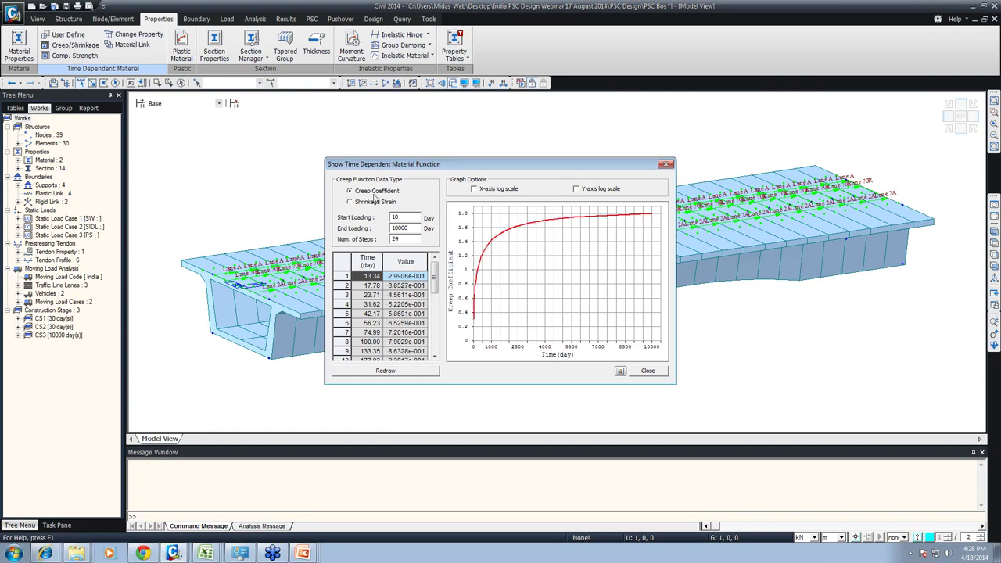
left_click(367, 204)
left_click(646, 371)
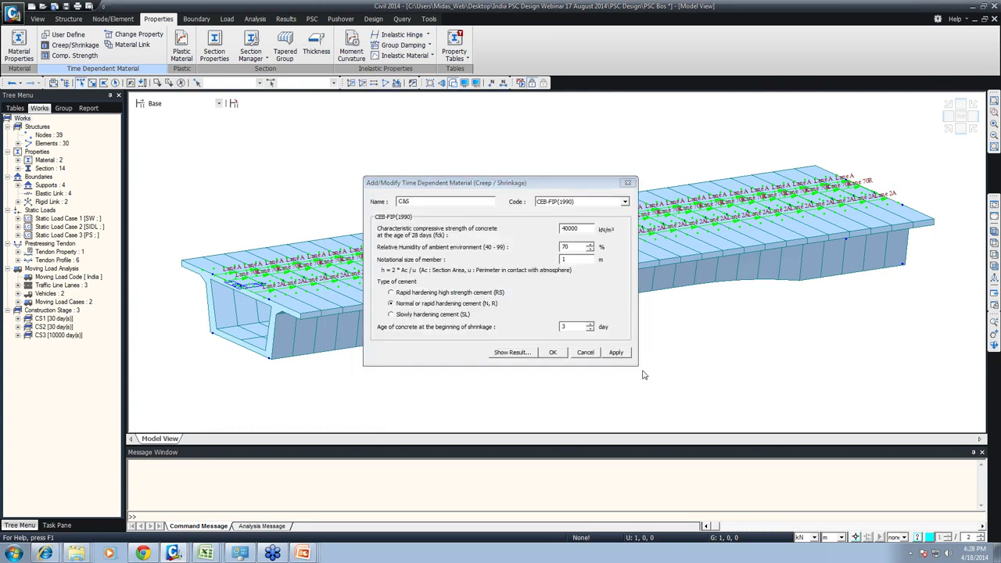
Step: Change the C&S material's code to INDIA(IRC:112-2011) with compressive strength 40000 kN/m² and save it
left_click(557, 202)
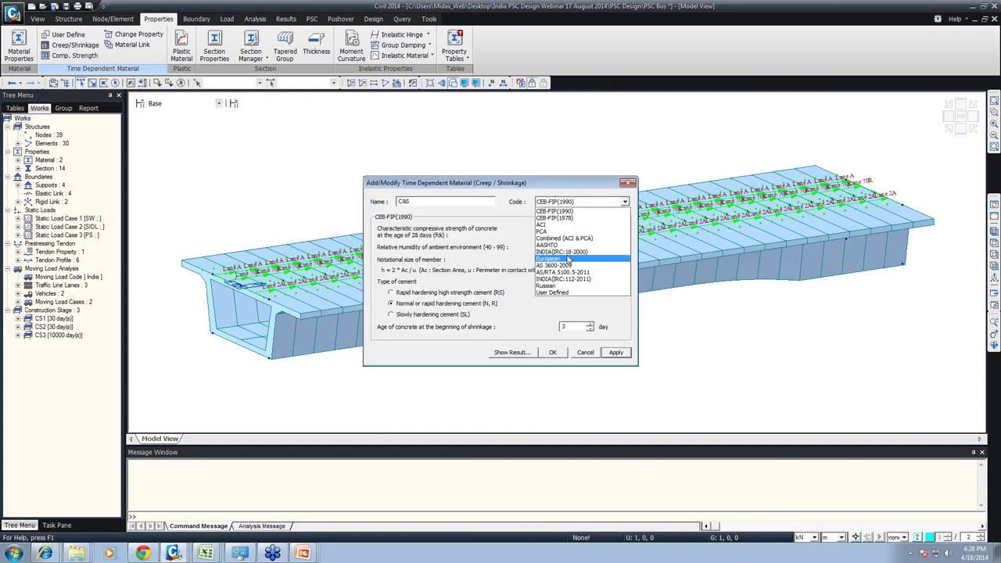
left_click(565, 278)
left_click(560, 229)
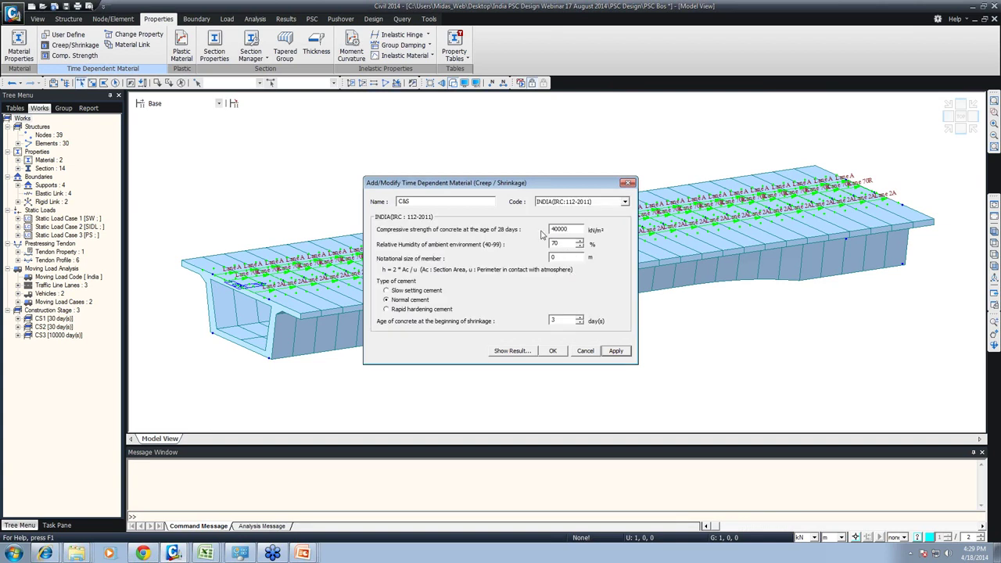
left_click(551, 350)
left_click(567, 316)
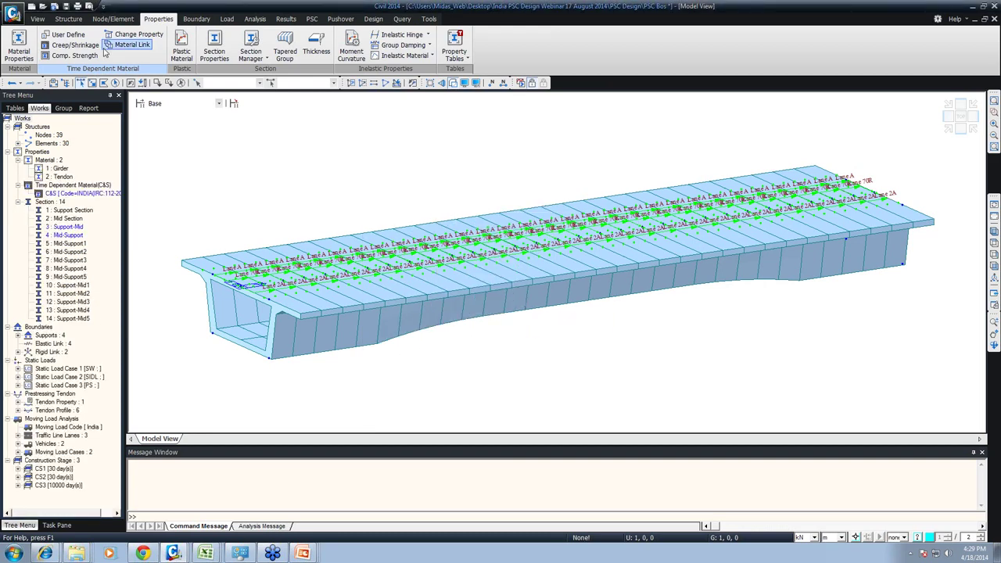
Step: Add a compressive strength material named Comp with code INDIA(IRC:112-2011), 28-day mean strength 40000 kN/m² and normal cement
left_click(78, 55)
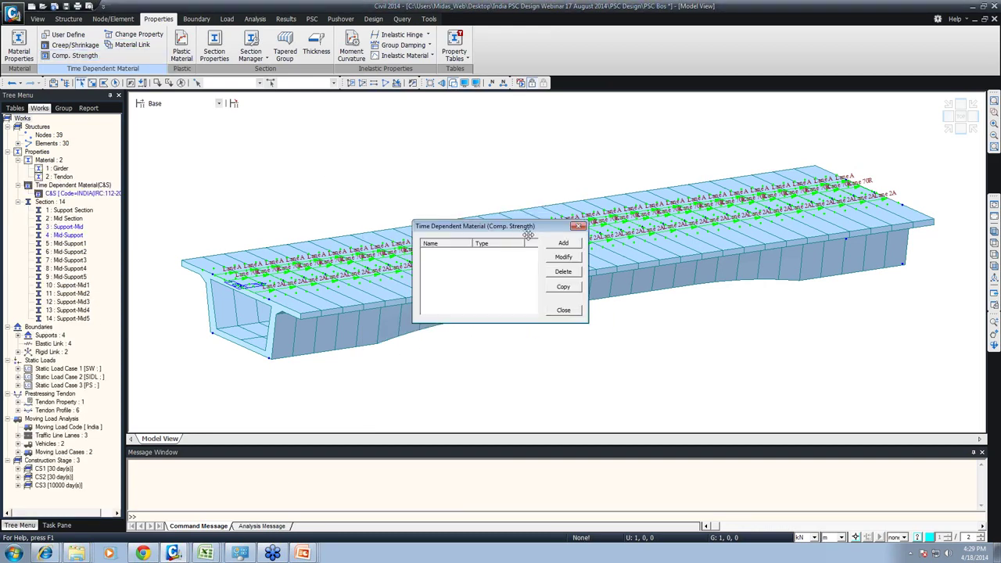
left_click(563, 244)
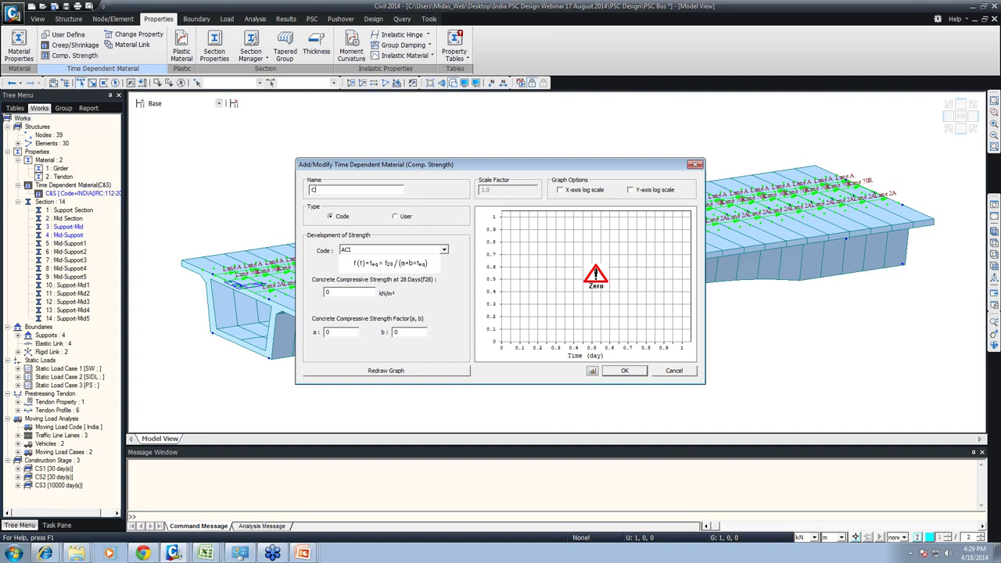
left_click(356, 249)
left_click(352, 315)
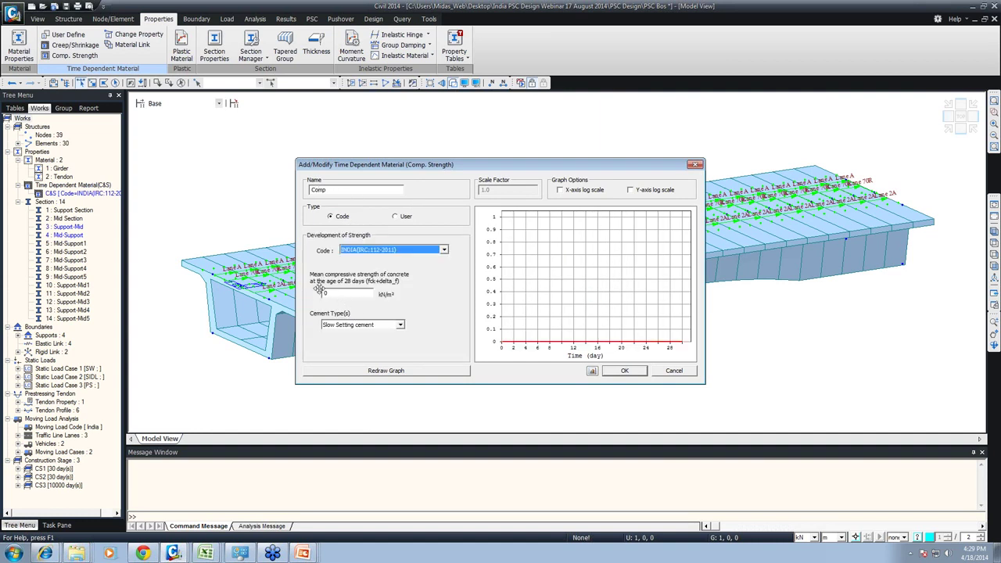
key("Tab")
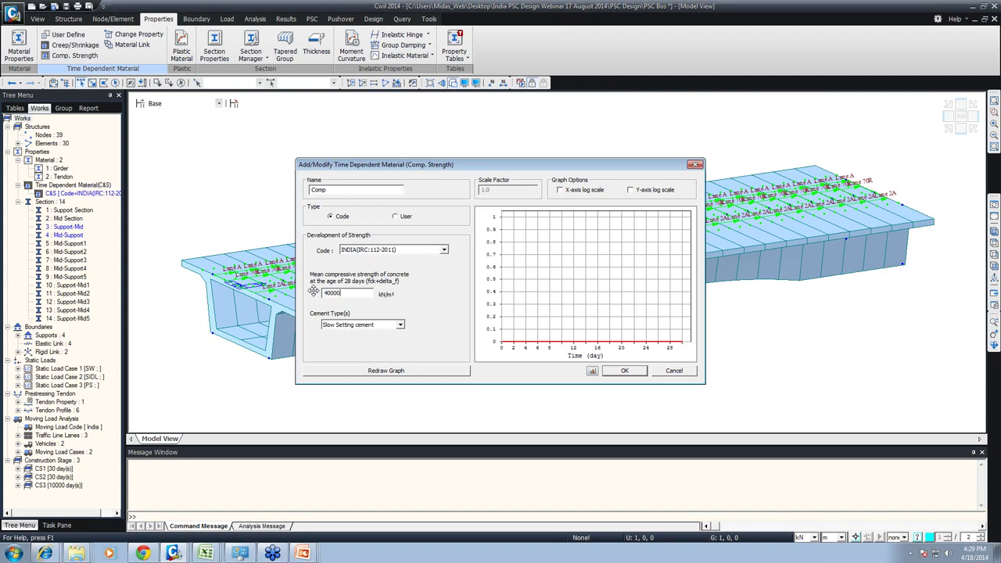
left_click(348, 325)
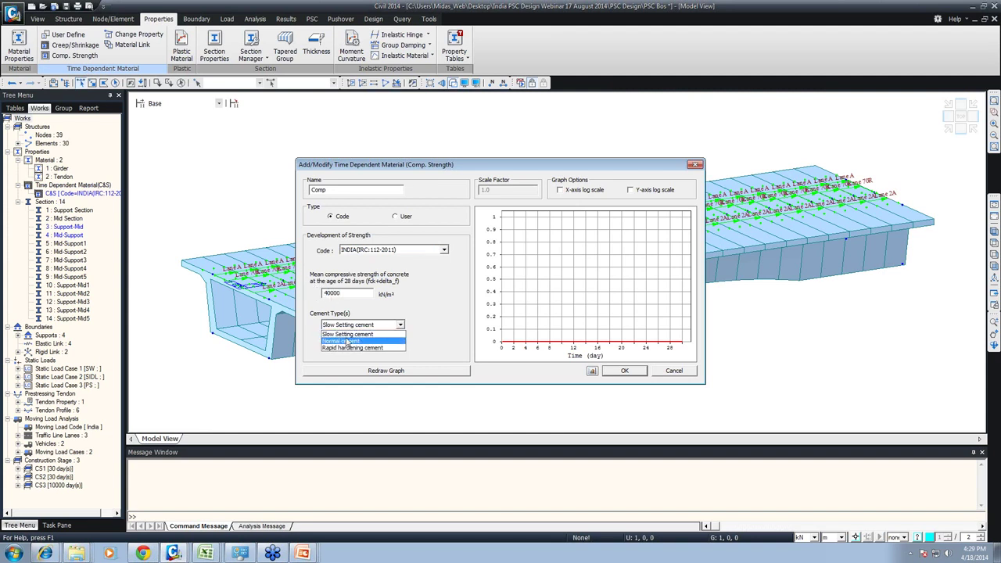
left_click(345, 344)
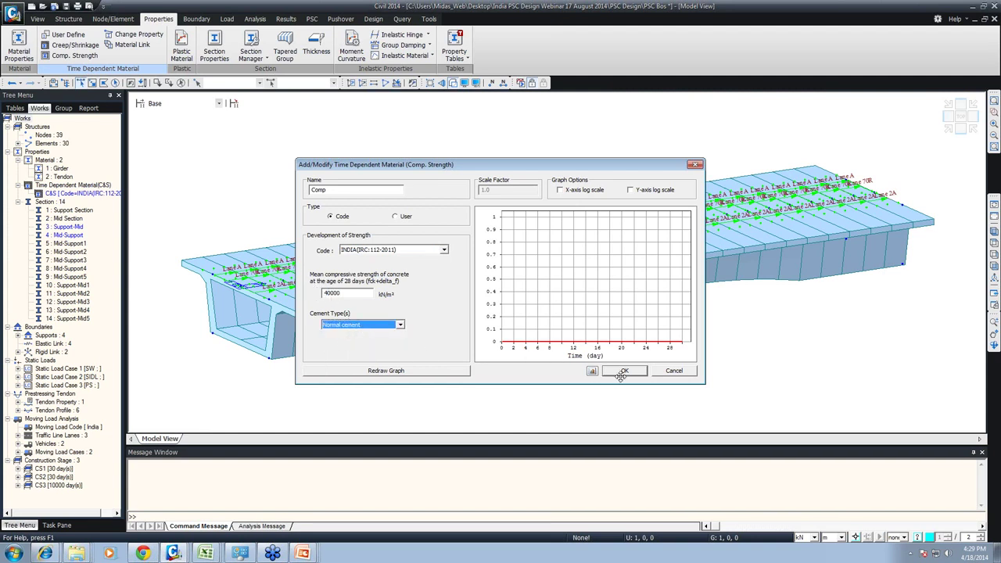
left_click(357, 373)
left_click(630, 372)
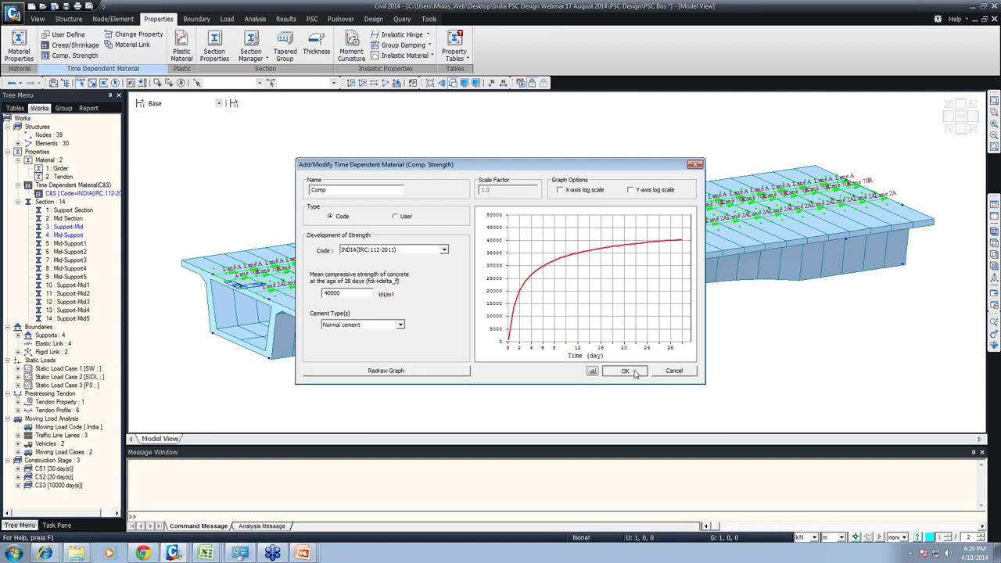
left_click(563, 310)
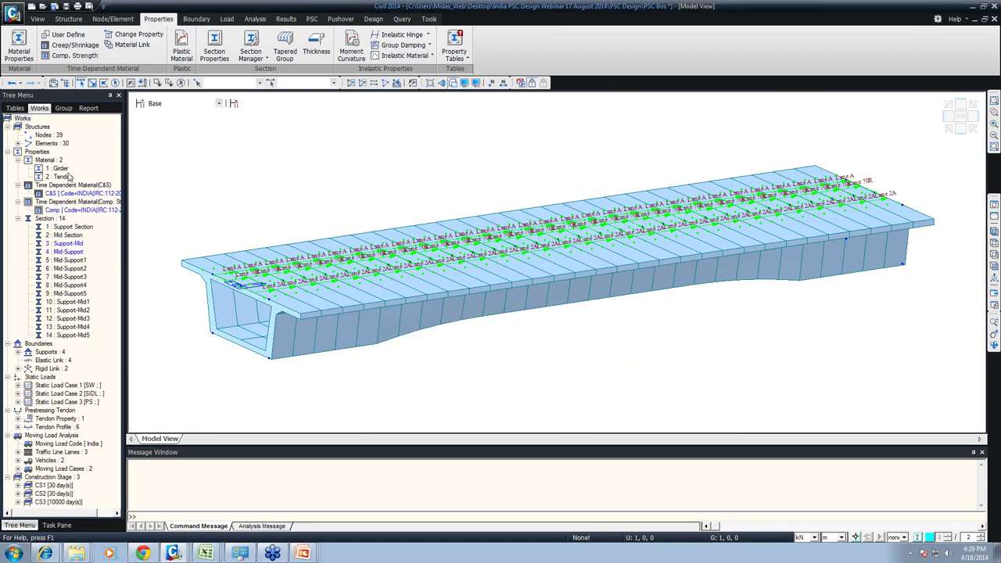
Step: Review the C&S creep/shrinkage definition and the time-dependent material entries in the model tree
right_click(76, 195)
left_click(105, 214)
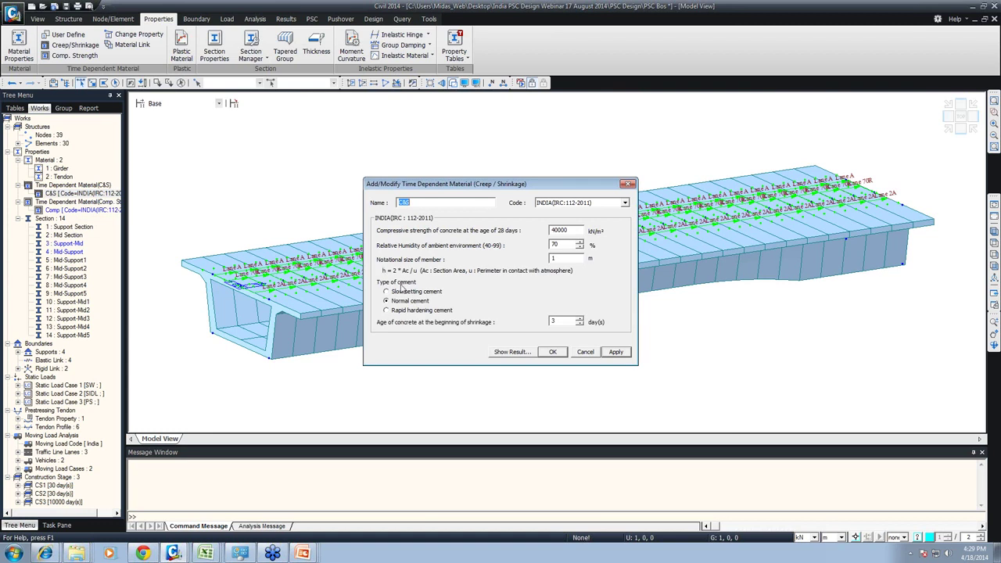
left_click(585, 352)
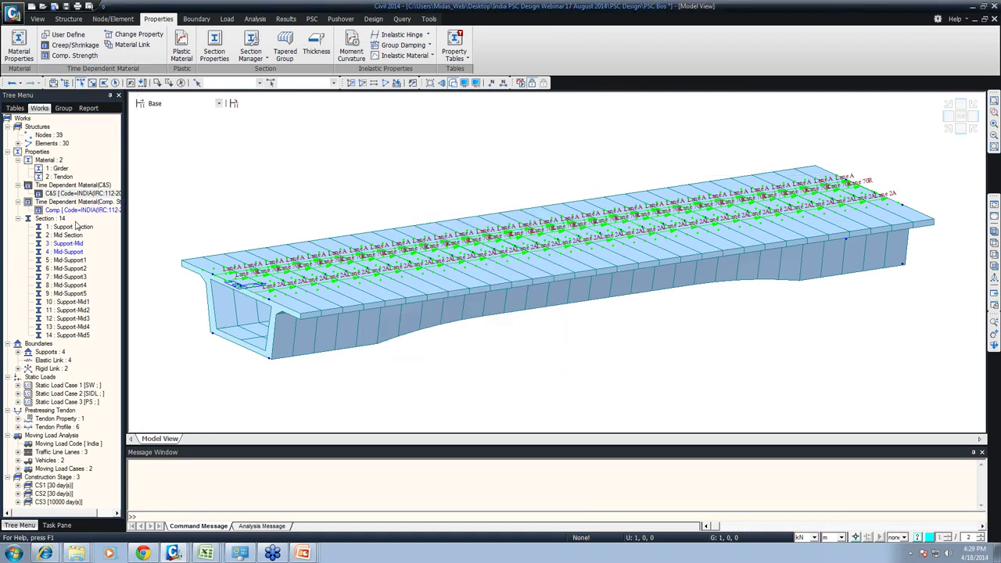
left_click(92, 186)
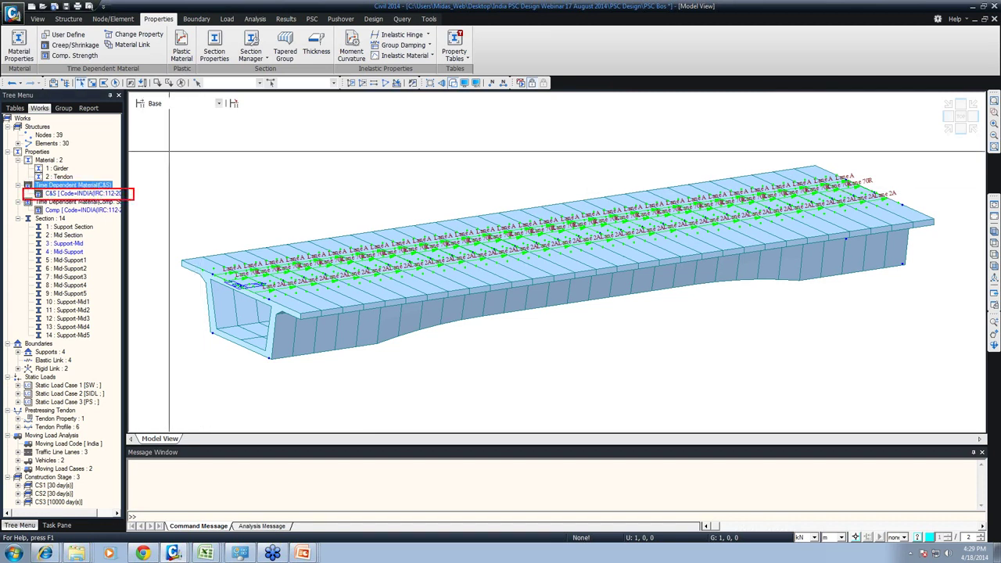
left_click_drag(20, 204, 130, 217, "ctrl")
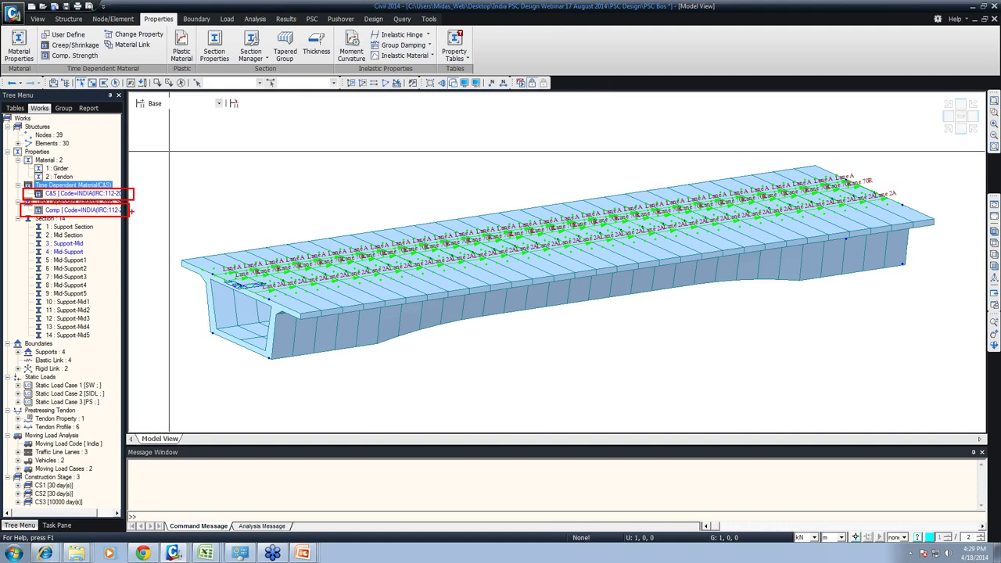
key("Escape")
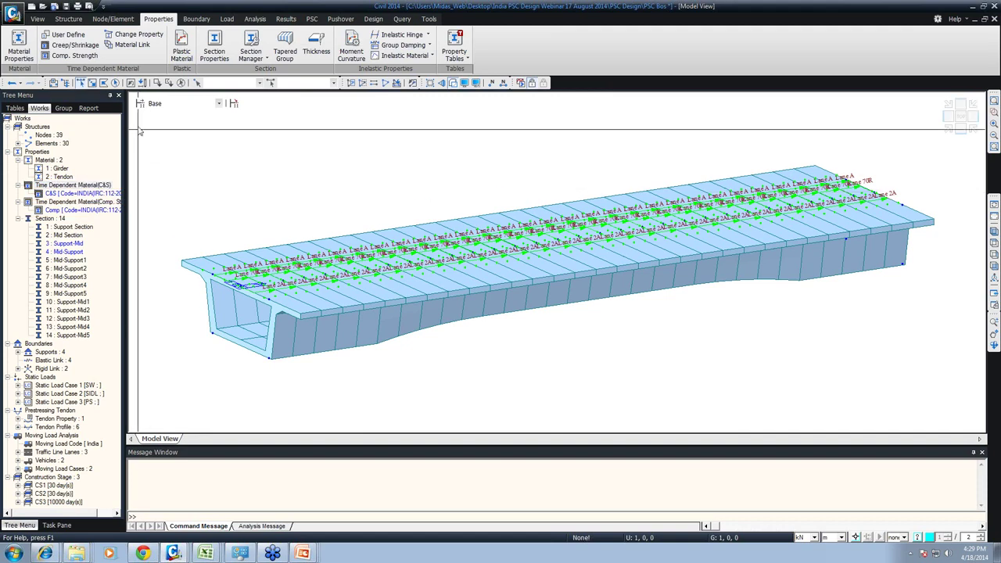
Step: Link the C&S creep/shrinkage and Comp compressive strength properties to the Girder material
left_click(117, 47)
left_click(76, 141)
left_click(75, 157)
left_click(76, 150)
left_click(74, 169)
double_click(23, 196)
left_click(39, 283)
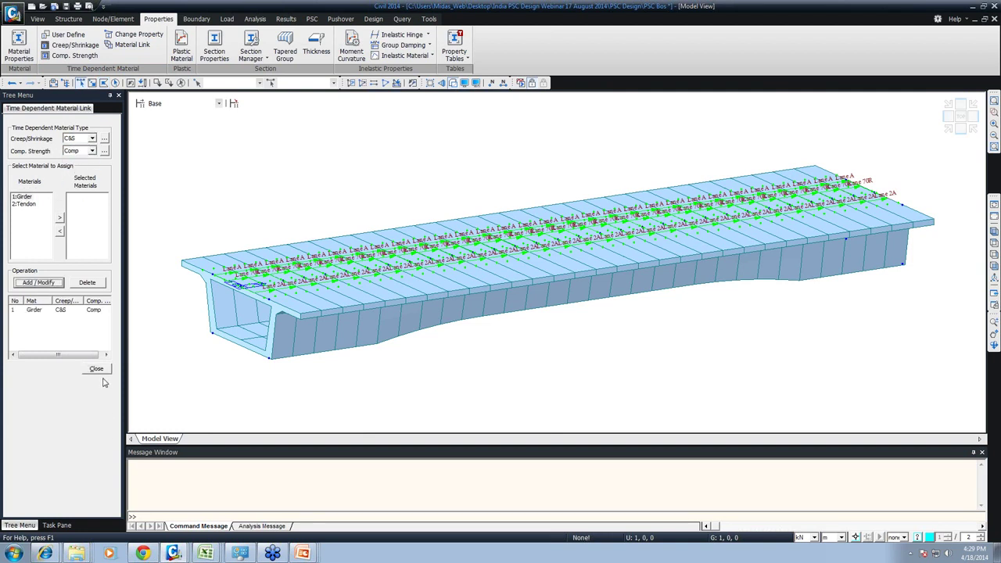
left_click(100, 371)
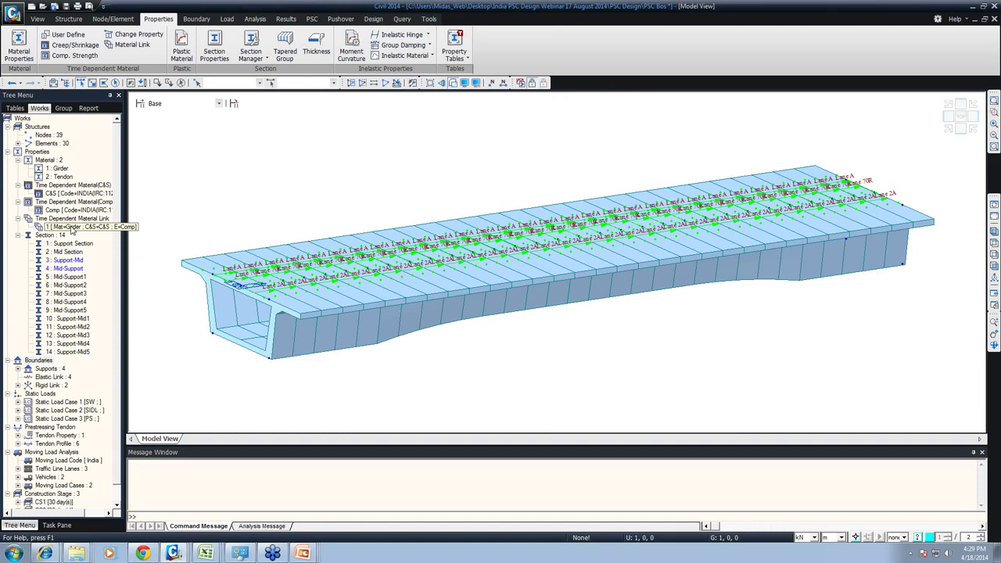
Step: Open the moving load analysis control data and position its dialog clear of the model tree
scroll(117, 268, "down", 1)
scroll(108, 332, "up", 1)
left_click(255, 19)
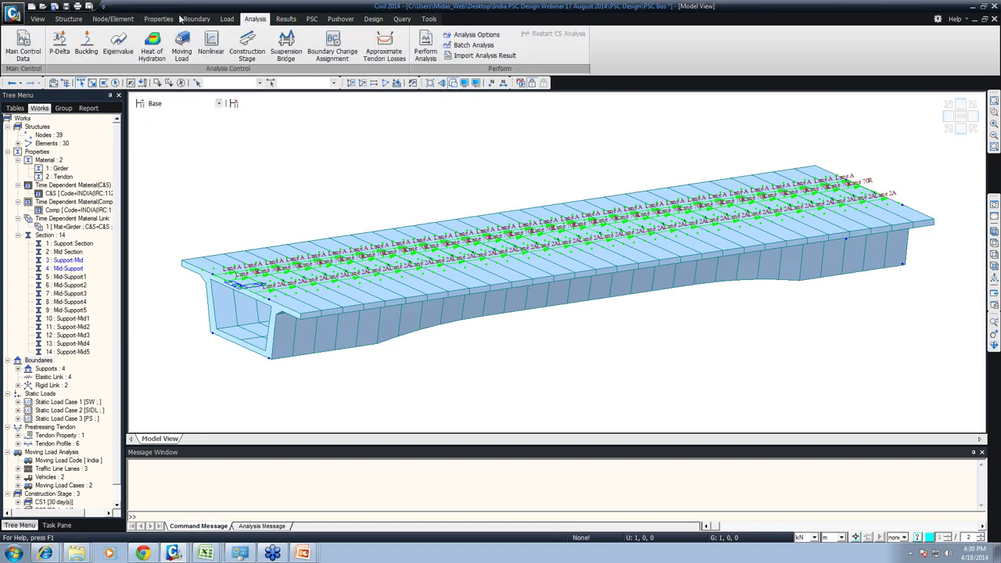
mouse_move(31, 18)
left_mouse_down("ctrl")
mouse_move(284, 98)
mouse_move(435, 103)
left_mouse_up("ctrl")
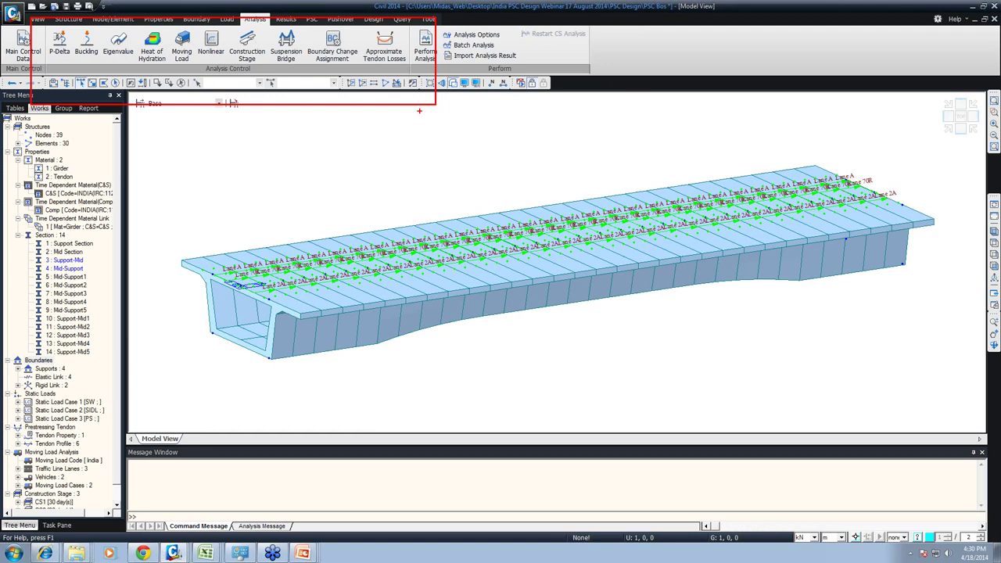
key("Escape")
left_click(182, 45)
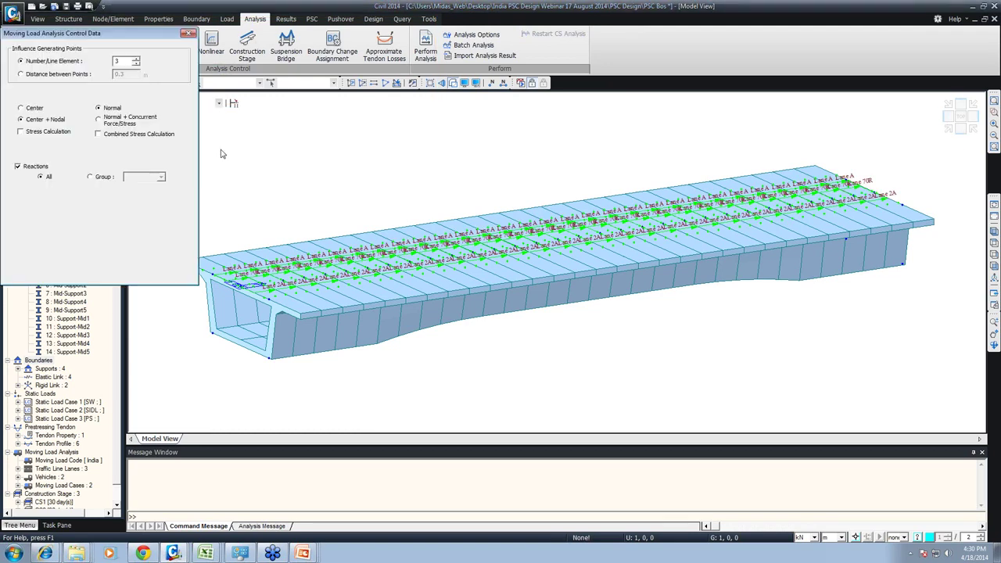
left_click_drag(82, 38, 165, 80)
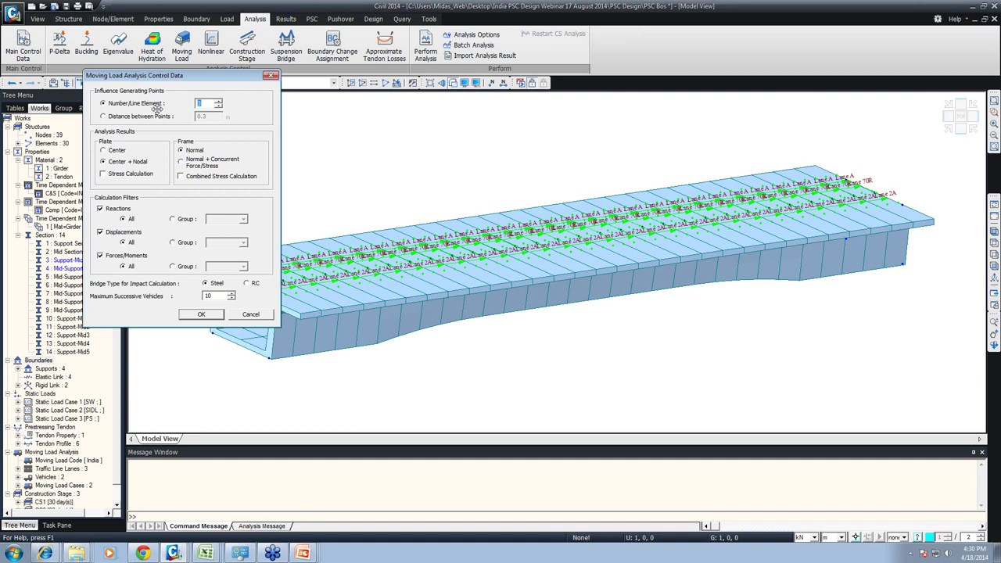
mouse_move(322, 148)
left_mouse_down()
mouse_move(435, 150)
mouse_move(425, 167)
left_mouse_up()
key("Escape")
key("ctrl+2")
left_click_drag(323, 171, 625, 121, "shift")
left_click_drag(372, 132, 380, 155)
left_click_drag(465, 113, 475, 141)
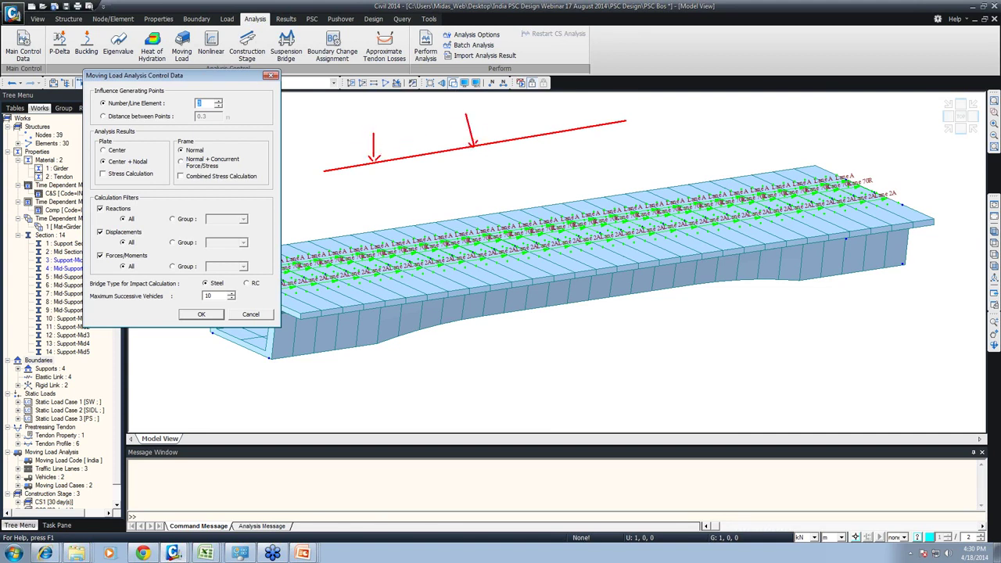
left_click_drag(553, 97, 561, 121)
key("Escape")
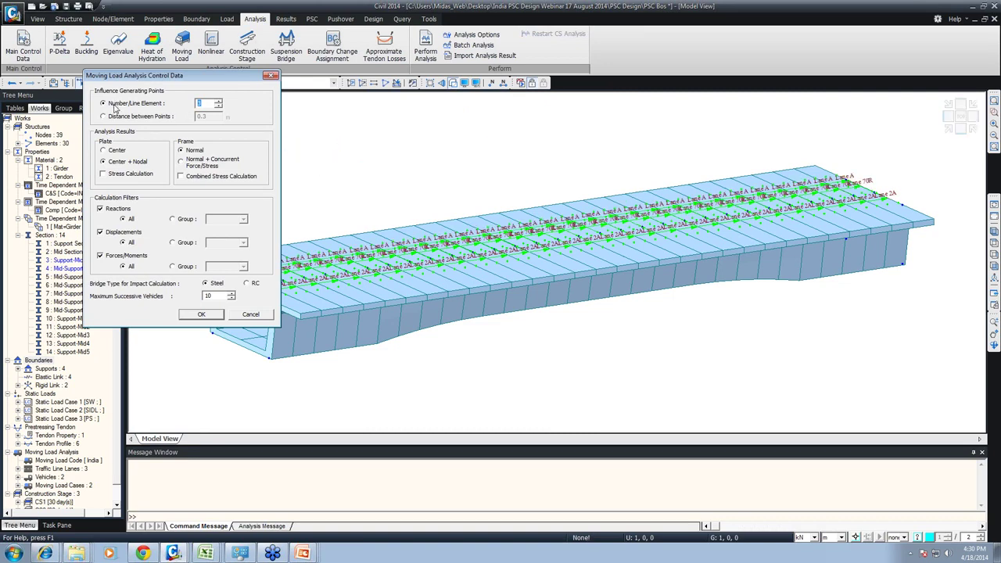
Step: Set moving load frame results to Normal + Concurrent Force/Stress, bridge type to RC and maximum successive vehicles to 2
left_click(180, 159)
left_click(252, 286)
left_click_drag(214, 296, 195, 302)
type("2")
left_click(202, 314)
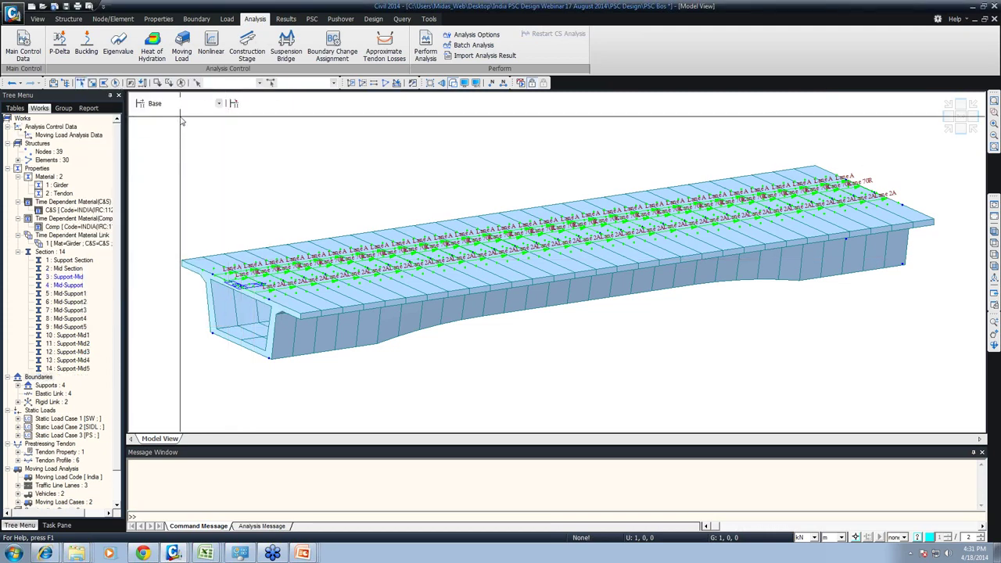
Step: Define the construction stage analysis control with load case SIDL distinguished from dead load in the output
left_click(175, 104)
left_click(179, 111)
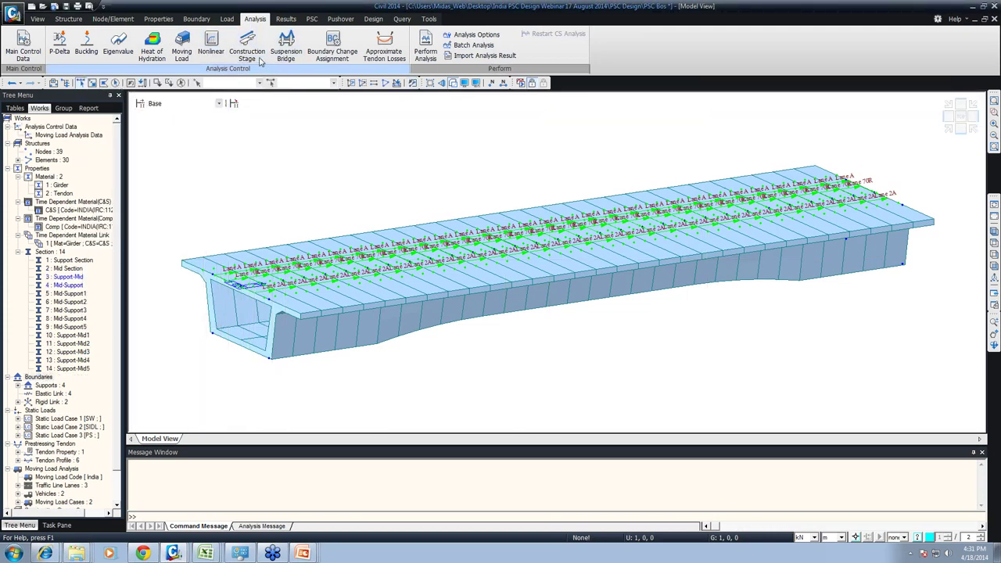
left_click(247, 54)
left_click(367, 293)
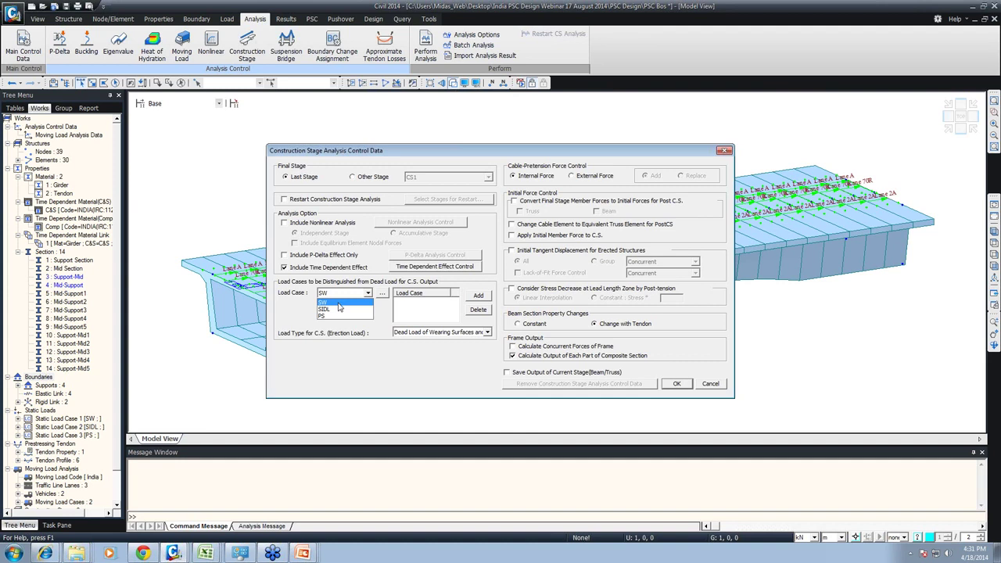
left_click(339, 308)
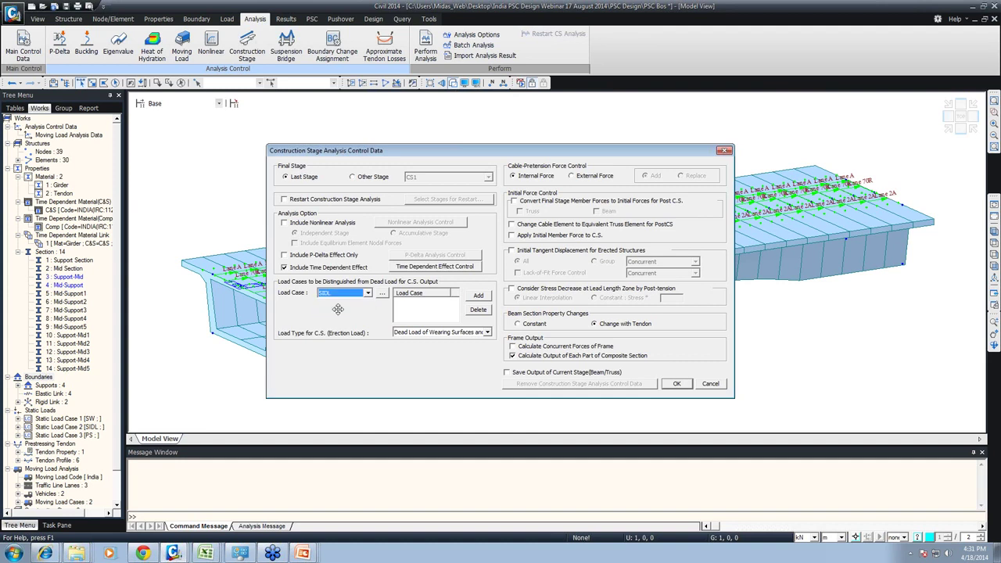
left_click(478, 296)
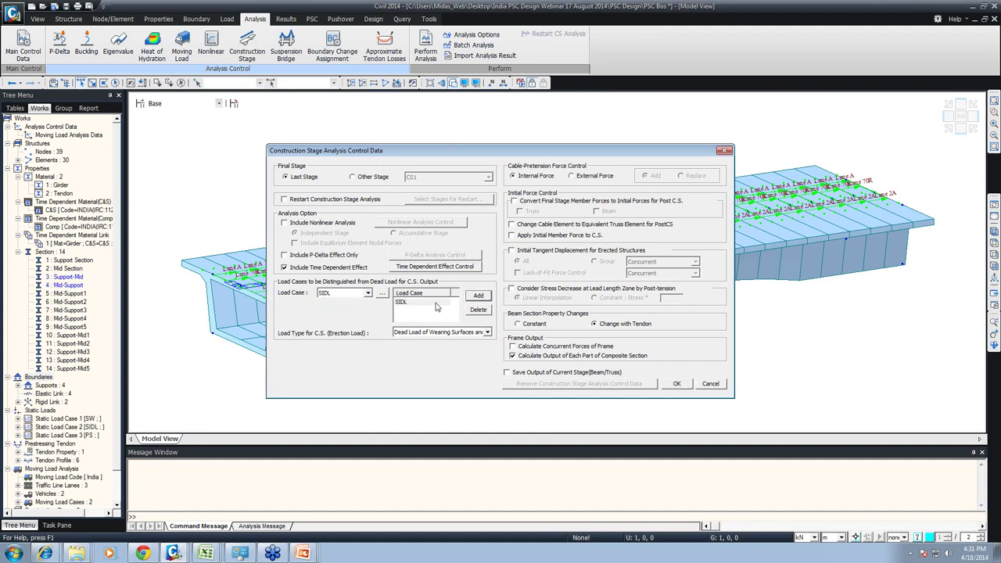
left_click(676, 384)
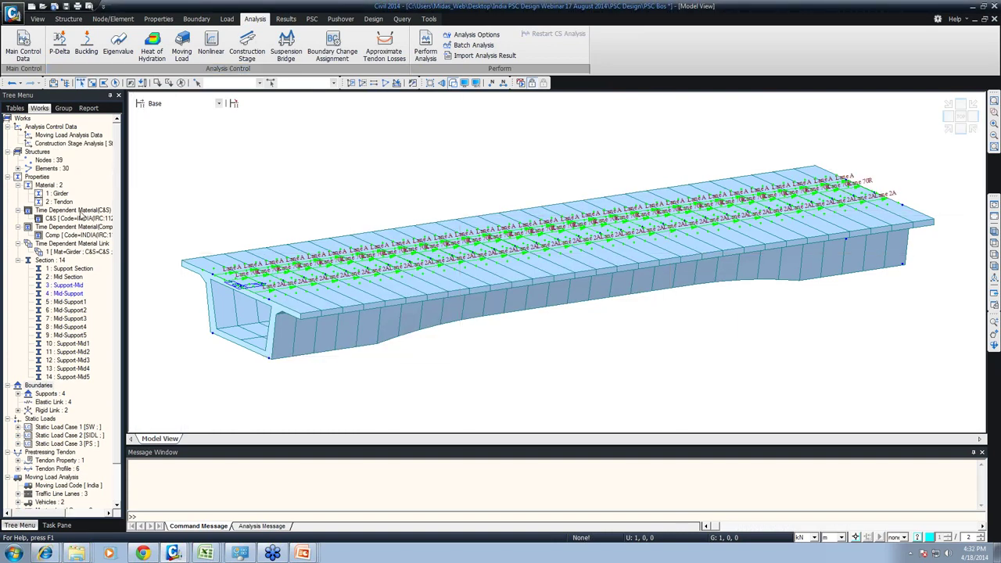
Step: Change the type of static load case SW to Construction Stage Load (CS)
left_click(227, 19)
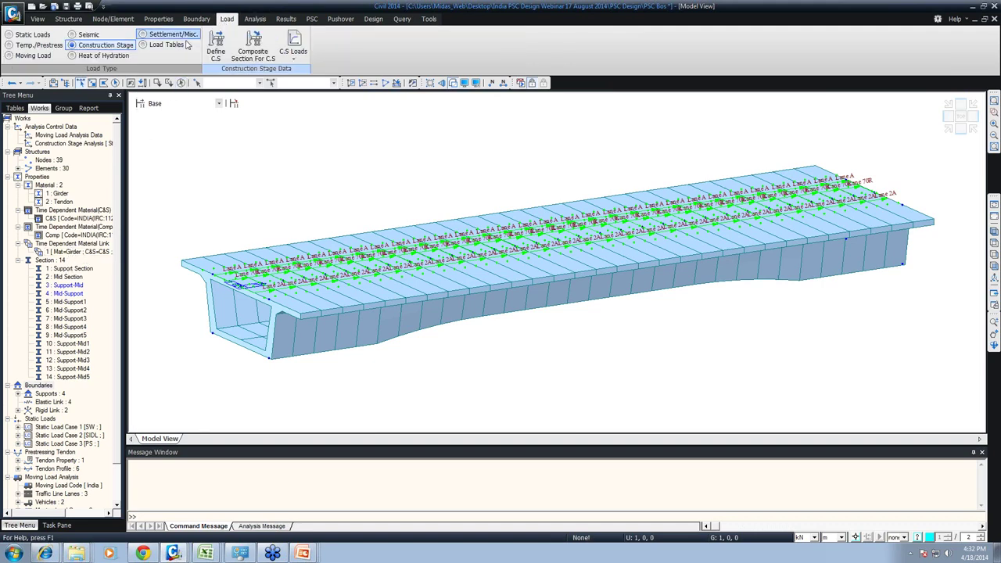
left_click(32, 35)
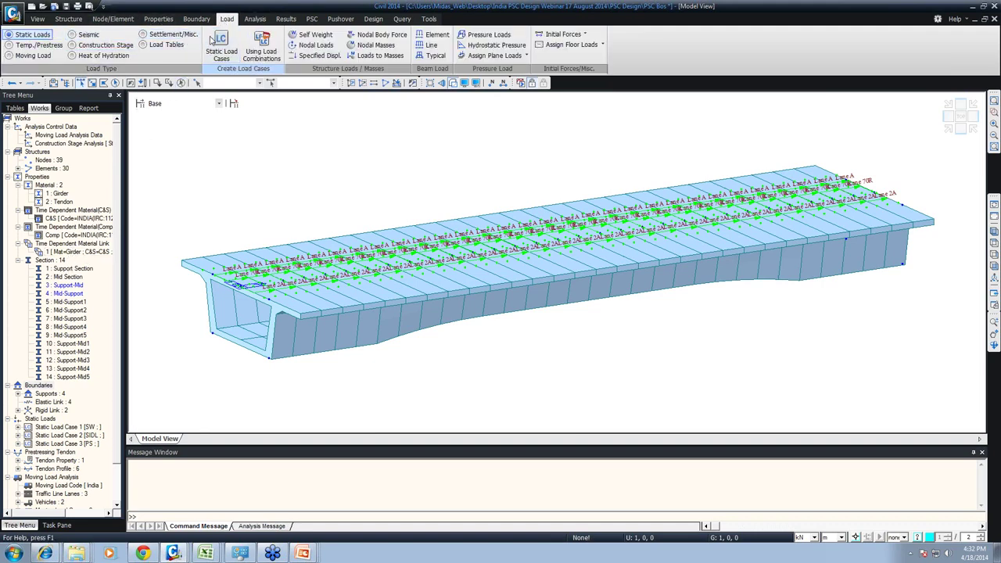
left_click(189, 63)
left_click_drag(128, 8, 328, 41)
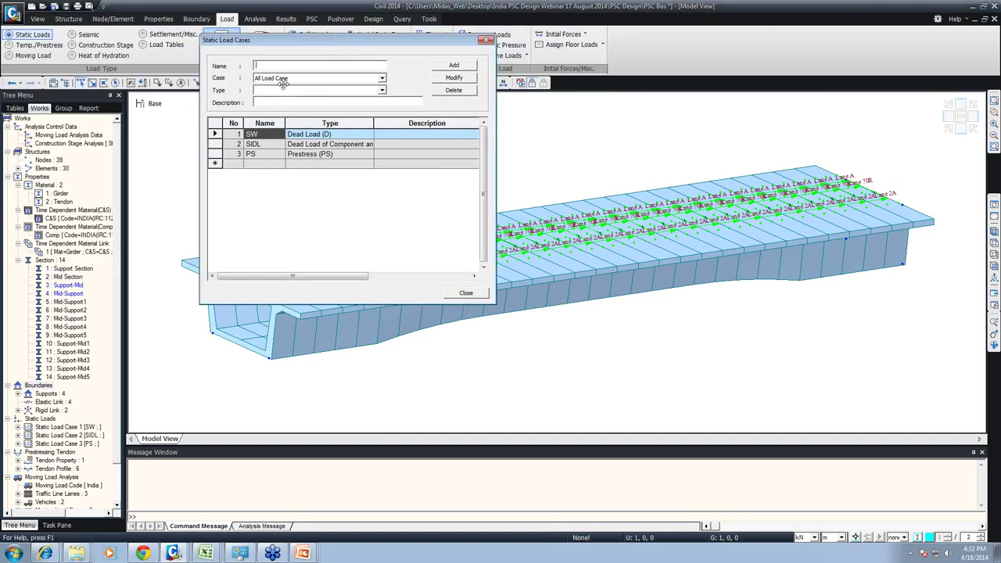
left_click(214, 138)
left_click_drag(214, 138, 214, 159)
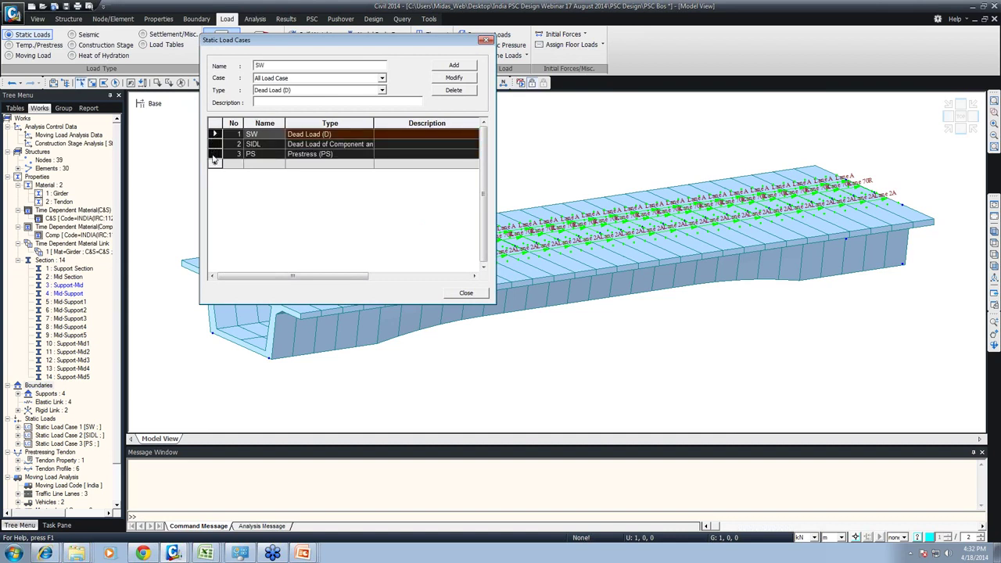
left_click(305, 137)
left_click(341, 90)
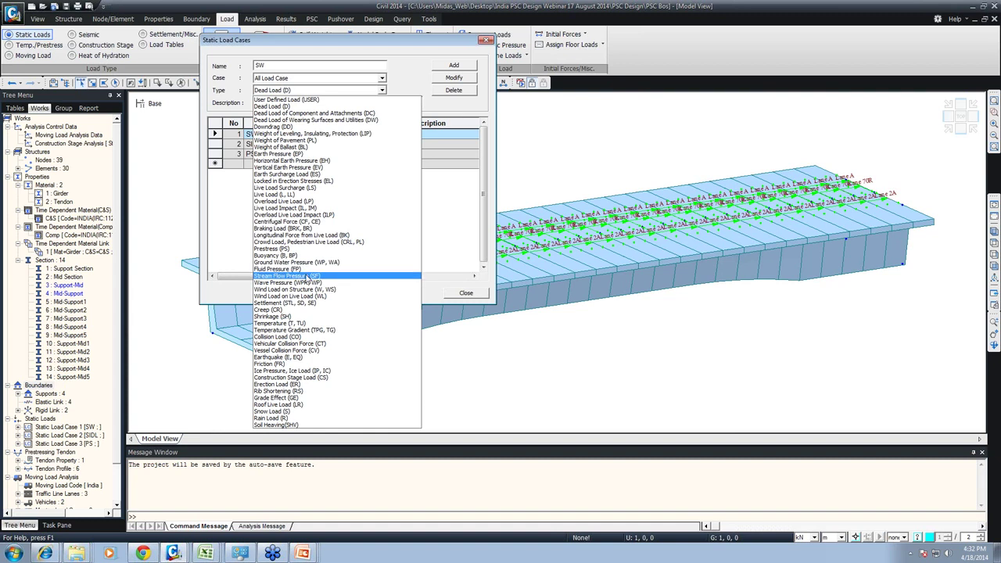
left_click(317, 378)
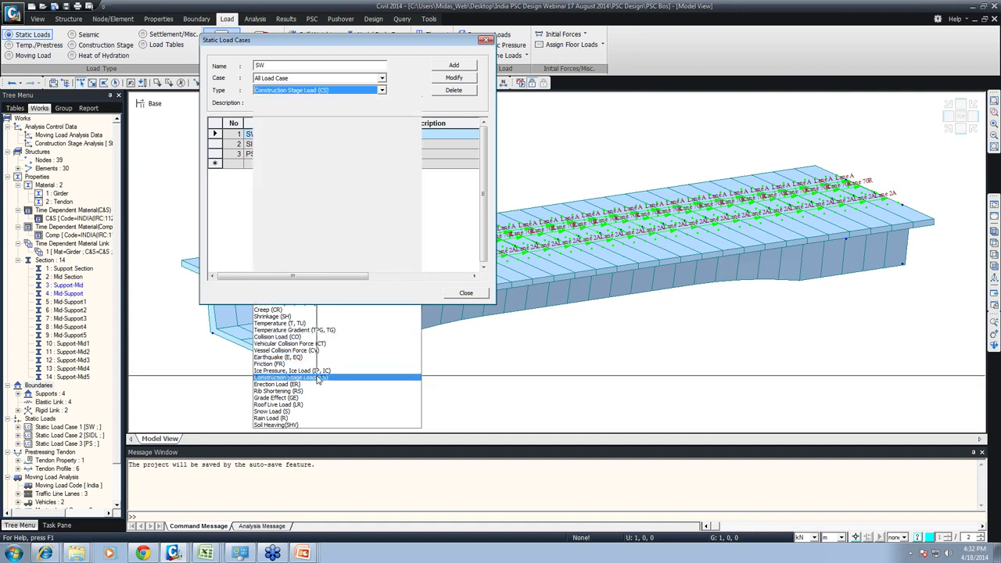
left_click(453, 77)
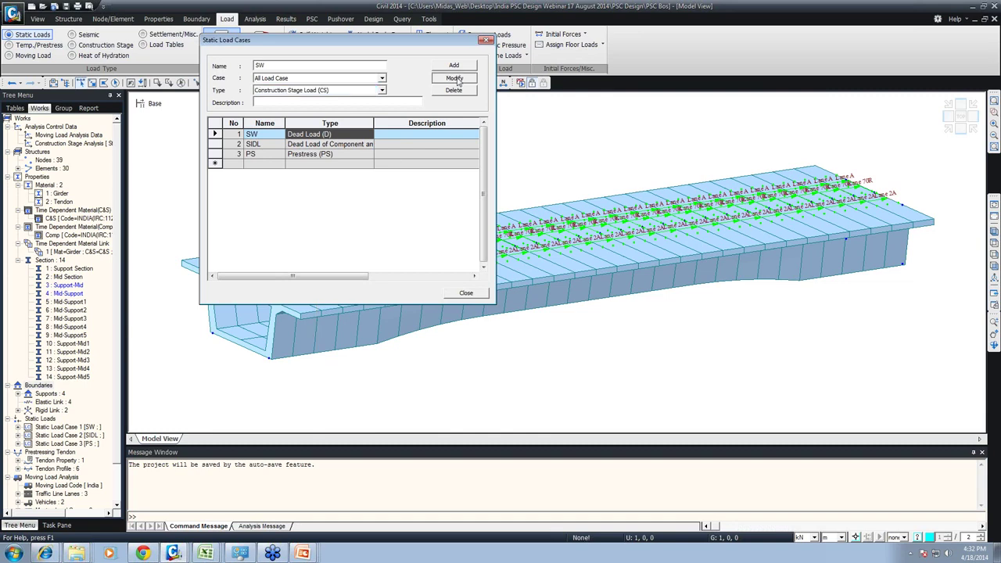
Step: Change the type of static load case SIDL to Construction Stage Load (CS)
left_click(317, 145)
left_click(336, 91)
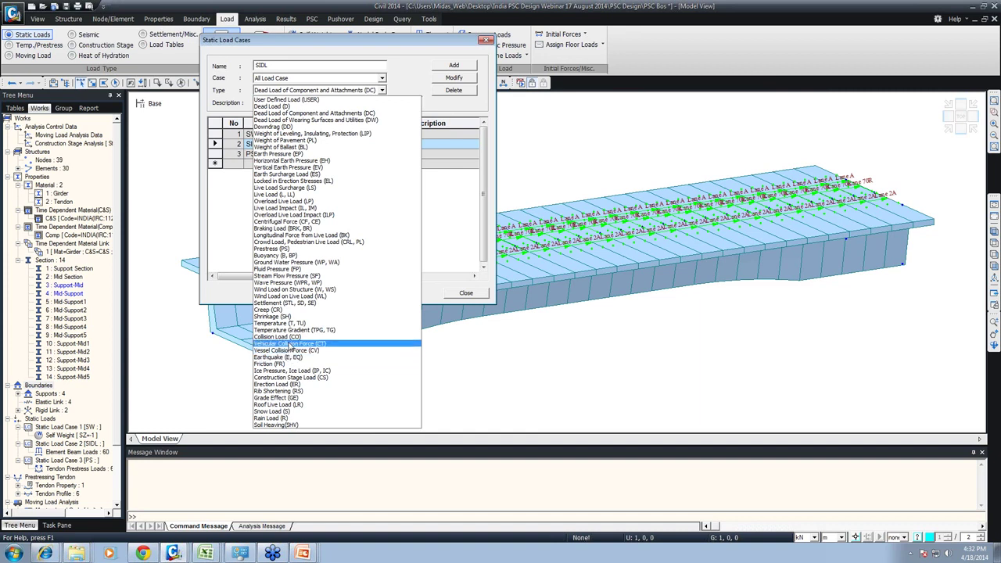
key("c")
key("o")
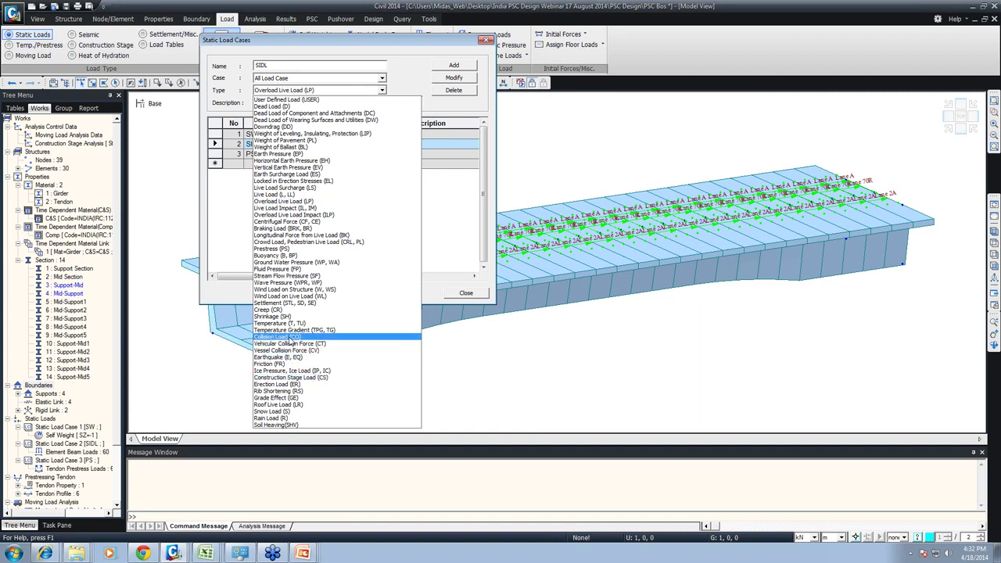
left_click(292, 376)
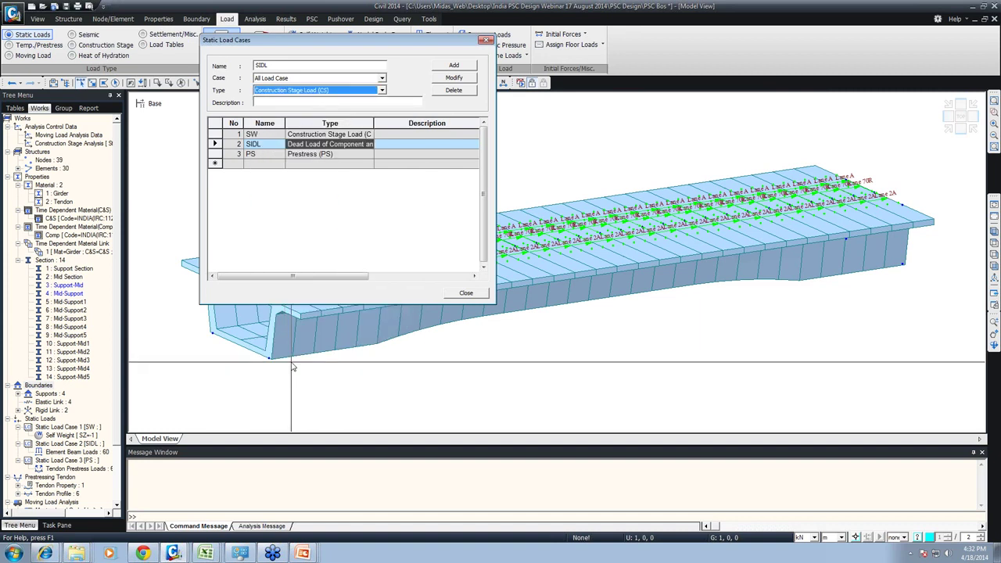
left_click(453, 77)
Step: Change the type of static load case PS to Construction Stage Load (CS) and run the analysis
left_click(349, 155)
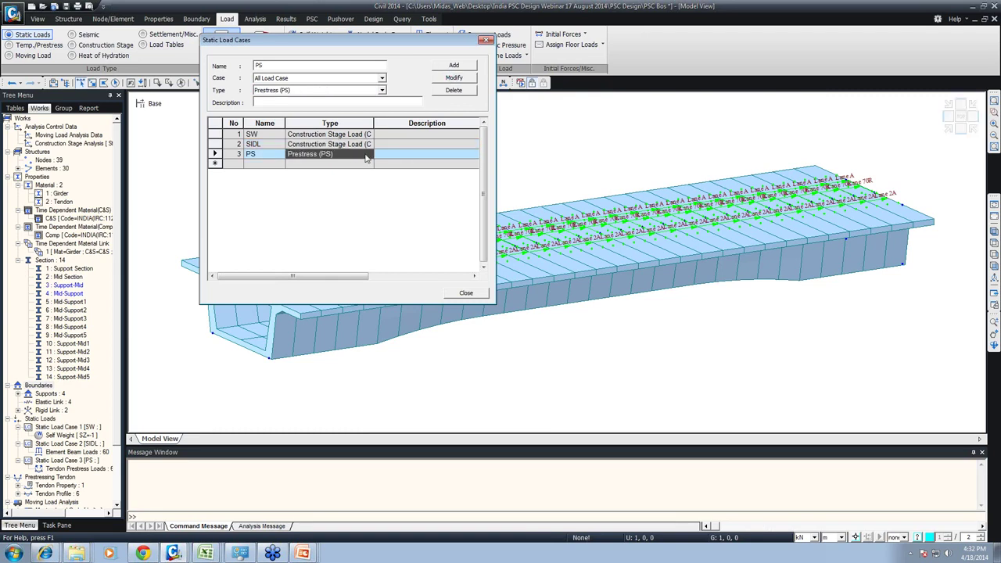
left_click(376, 91)
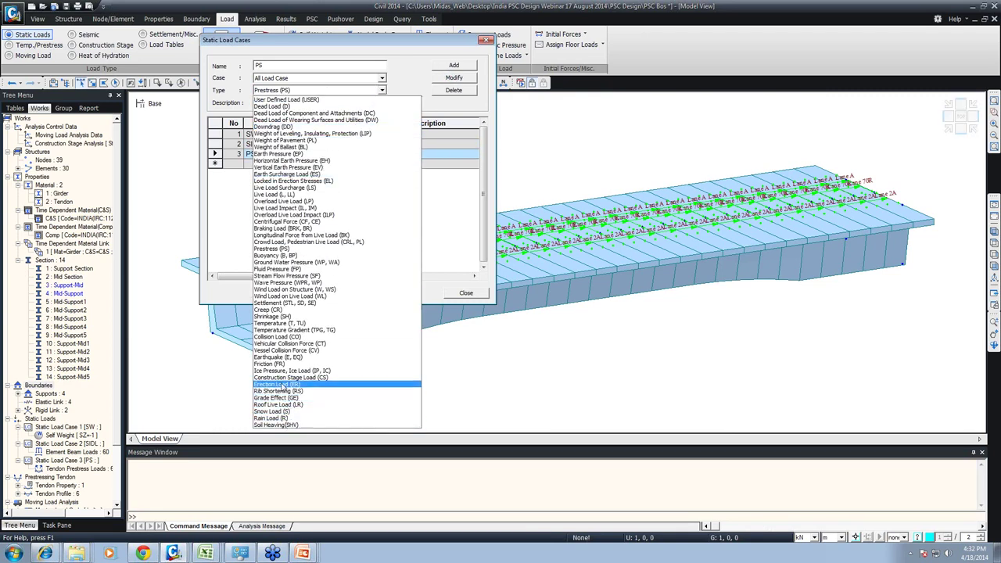
left_click(283, 377)
left_click(454, 78)
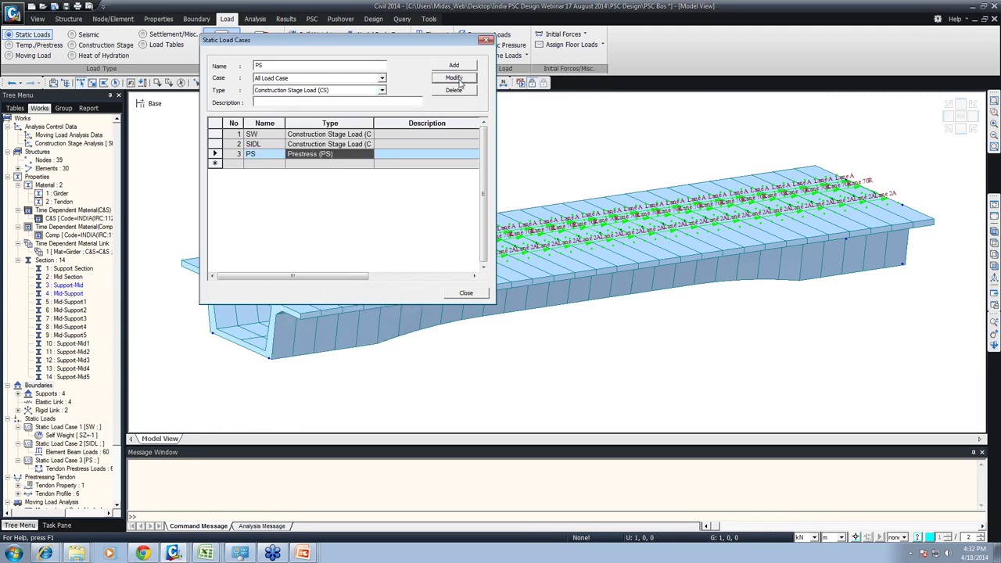
left_click(465, 293)
left_click(520, 82)
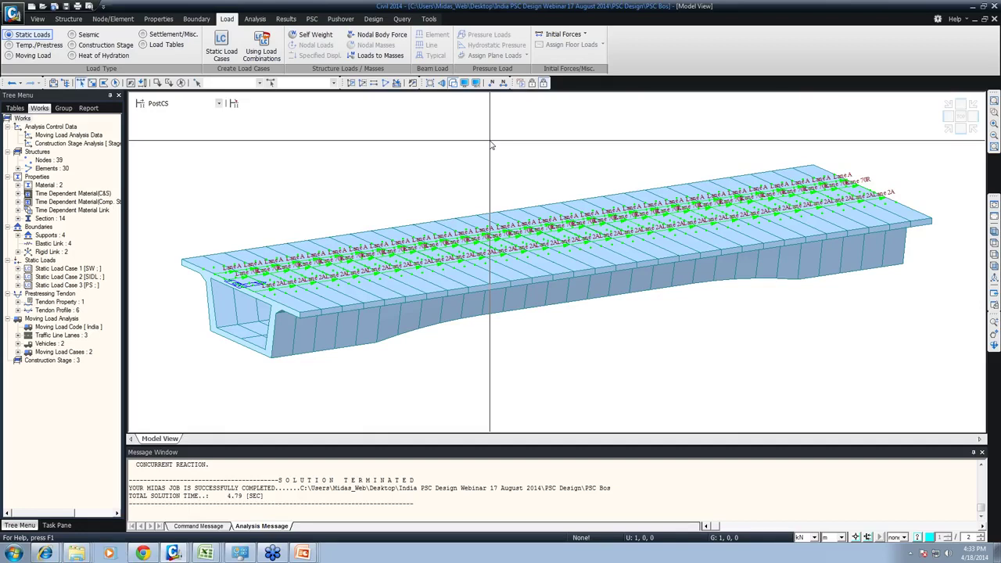
Step: Display the My beam diagram with contour and values for load case MVmax: MVL70R
right_click(491, 145)
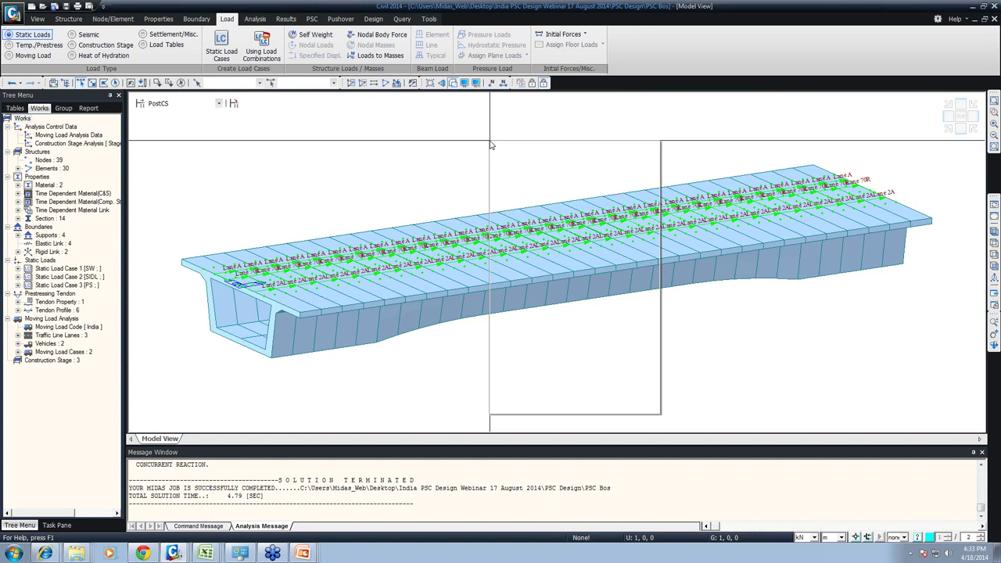
mouse_move(601, 172)
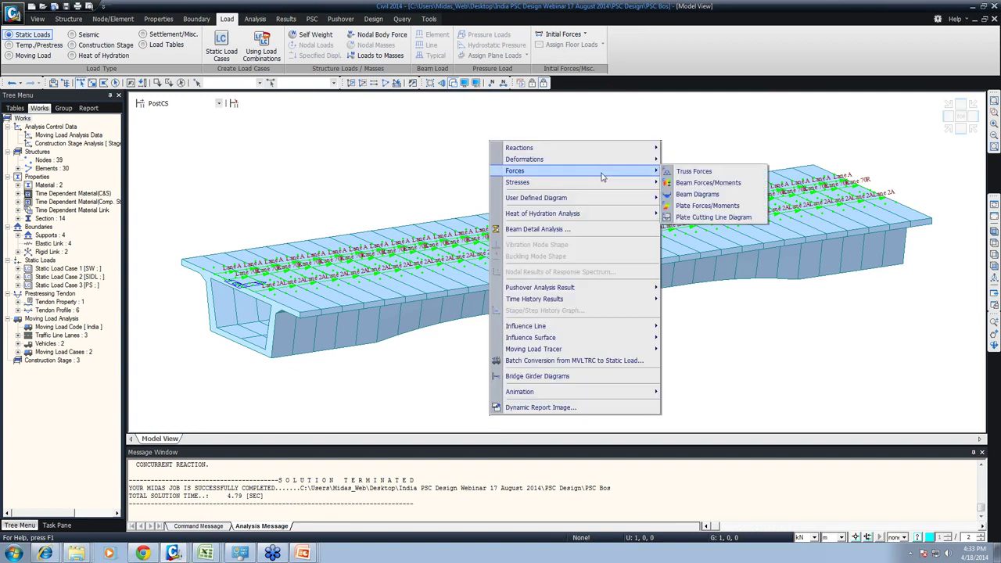
left_click(696, 194)
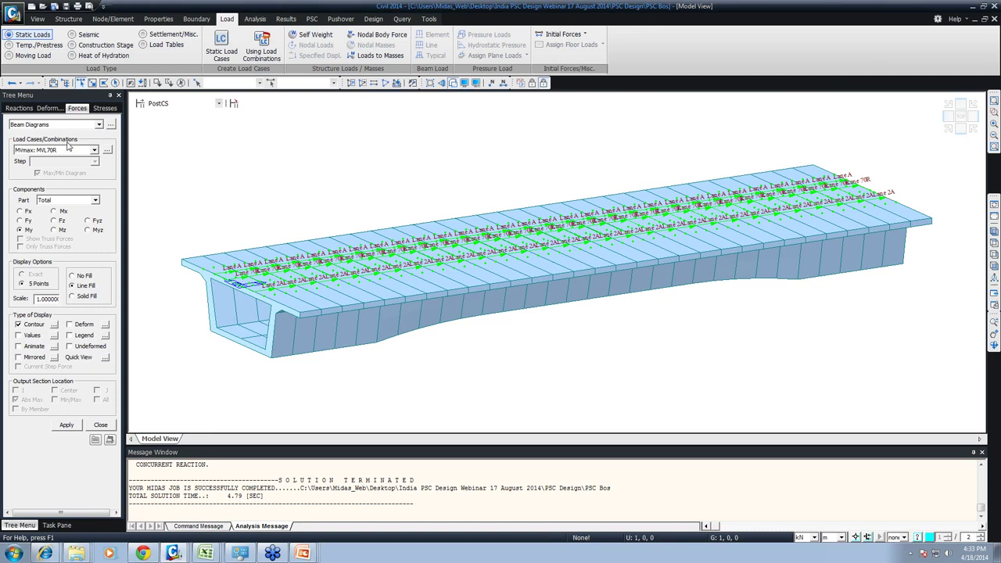
left_click(69, 150)
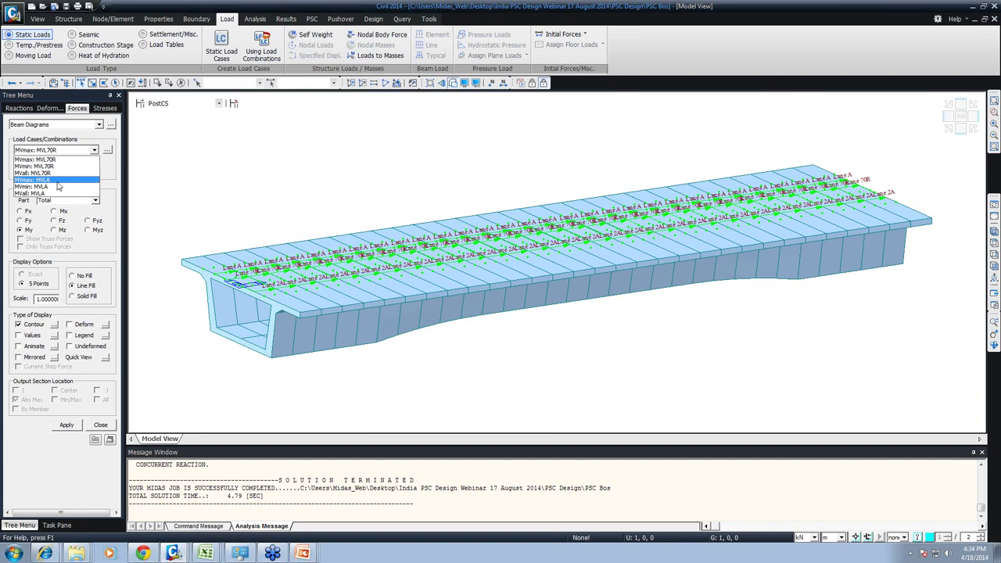
left_click(35, 159)
left_click(66, 425)
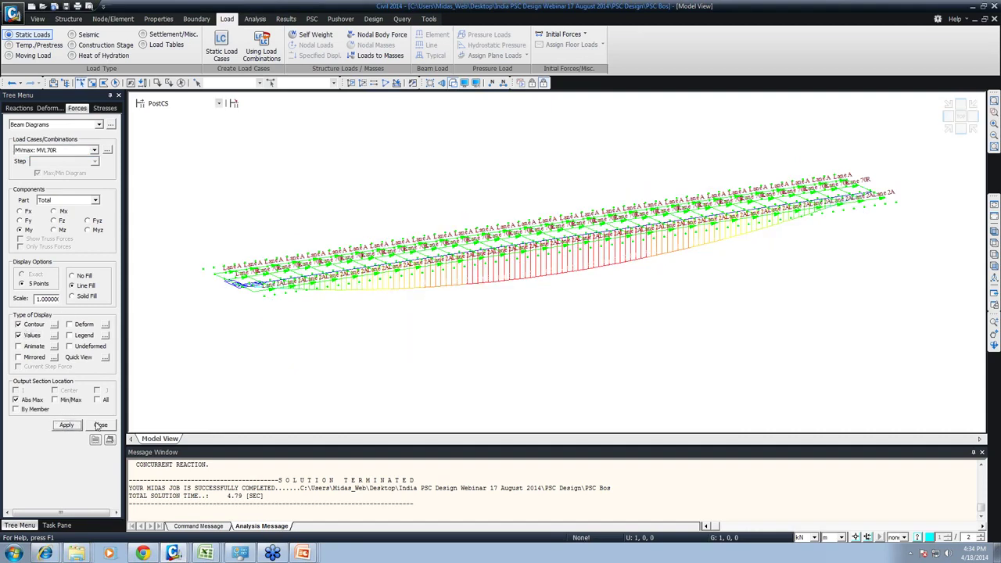
Step: Close the beam diagram settings and hide the traffic line lanes in the model view
left_click(100, 425)
right_click(53, 335)
left_click(71, 353)
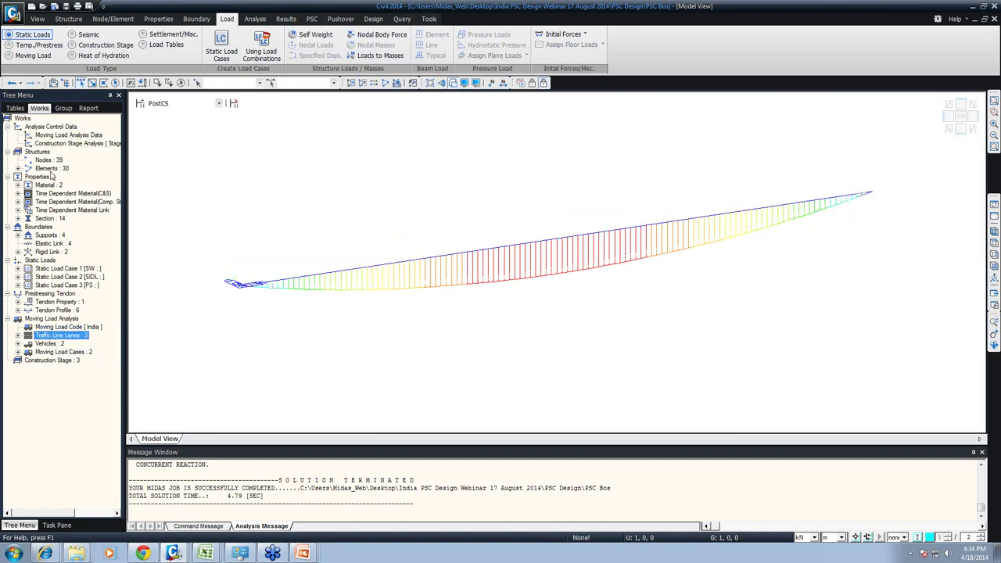
Step: Redisplay the My beam diagram for MVmax: MVL70R with the legend turned on
right_click(202, 138)
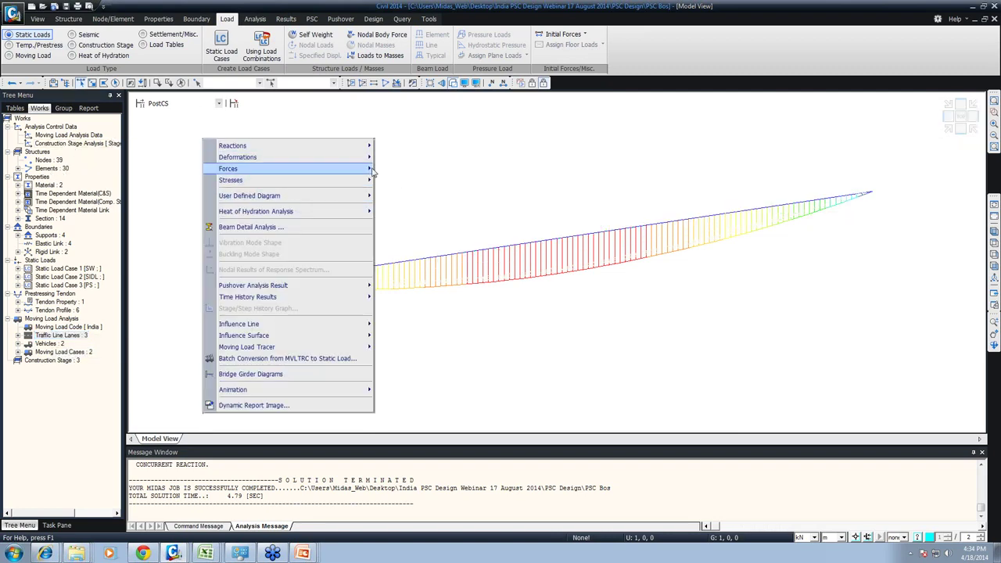
left_click(401, 192)
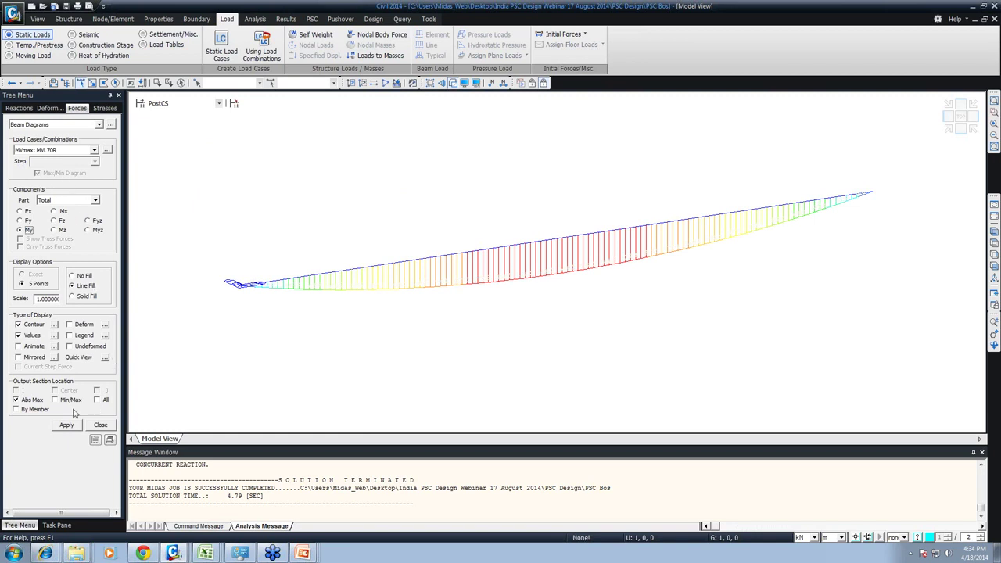
left_click(84, 338)
left_click(67, 424)
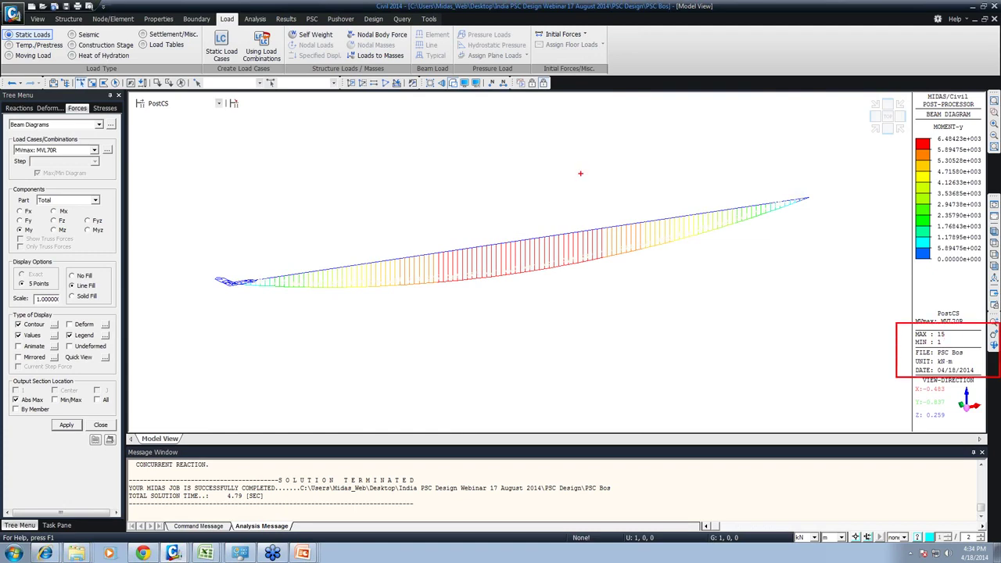
Step: Trace the moving load position for the MVmax: MVL70R beam moment My at the i-end of key element 15
right_click(573, 171)
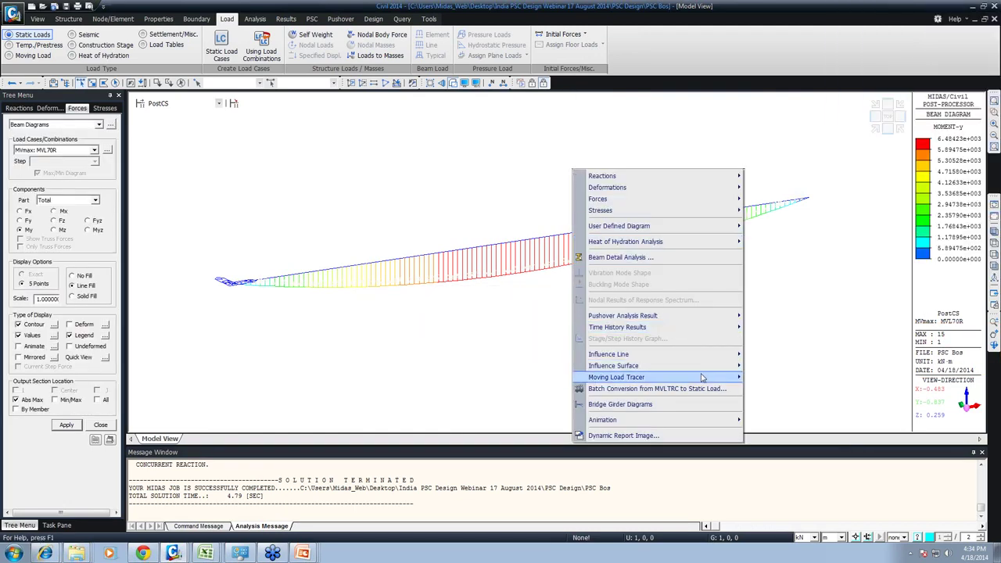
mouse_move(701, 376)
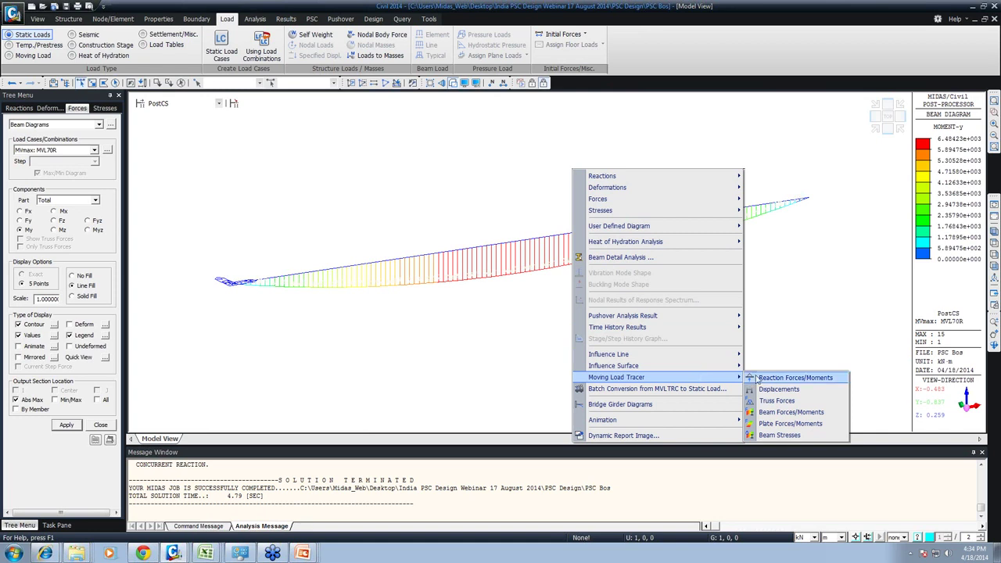
left_click(790, 411)
left_click(508, 248)
left_click(68, 361)
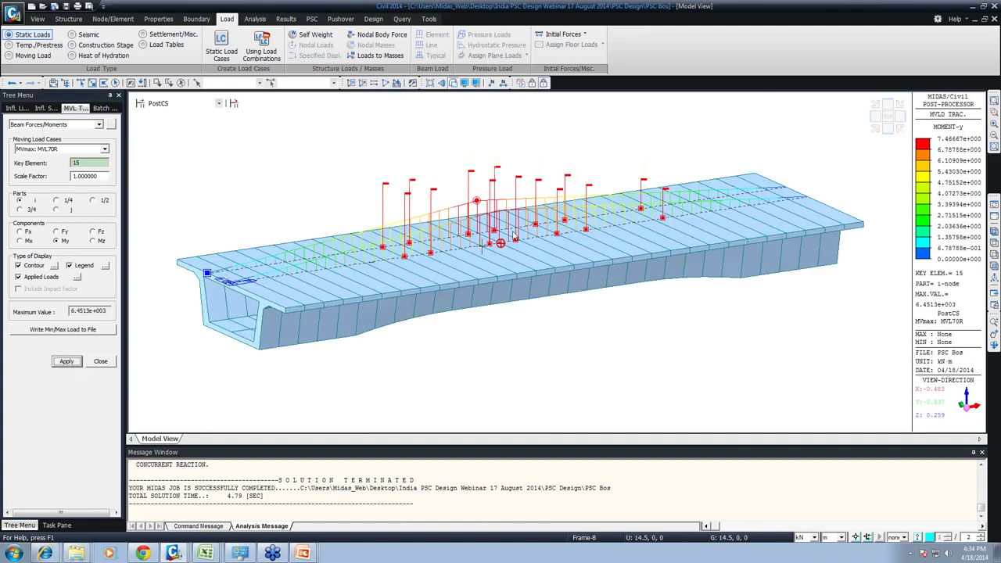
mouse_move(504, 225)
left_click(99, 362)
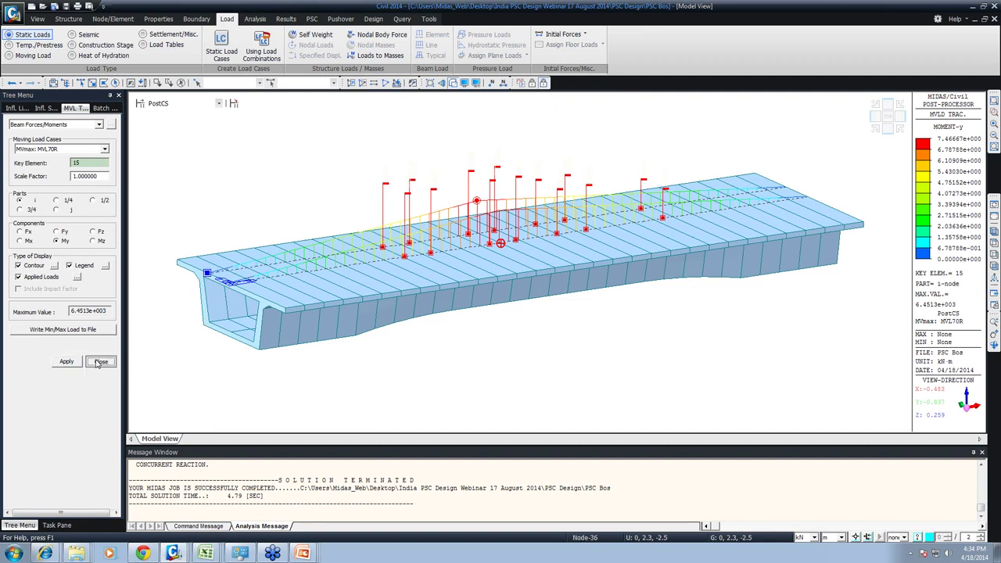
left_click(100, 362)
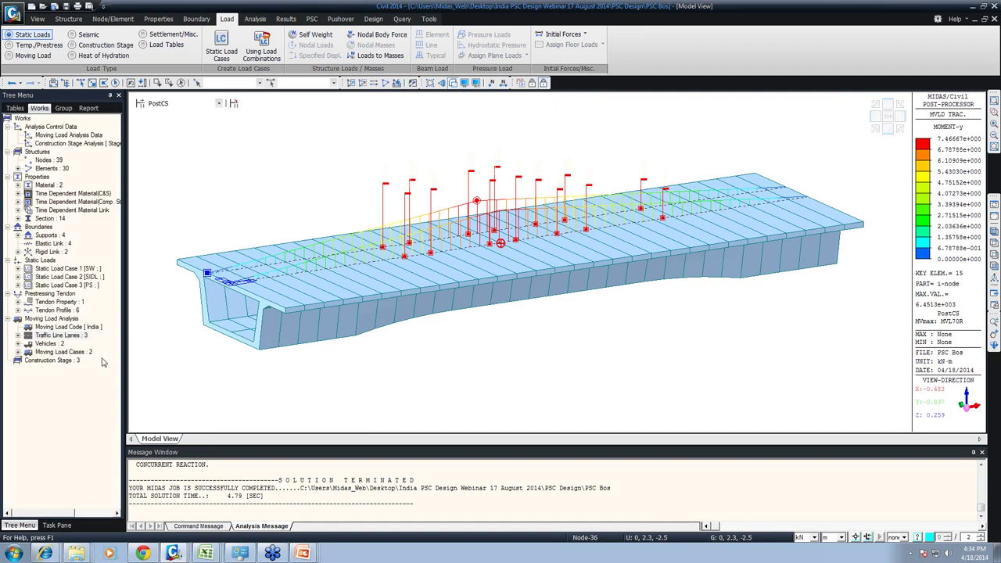
Step: Switch to construction stage CS1 and display the CS: Dead Load My beam diagram with values and legend
left_click(183, 103)
left_click(168, 118)
right_click(207, 128)
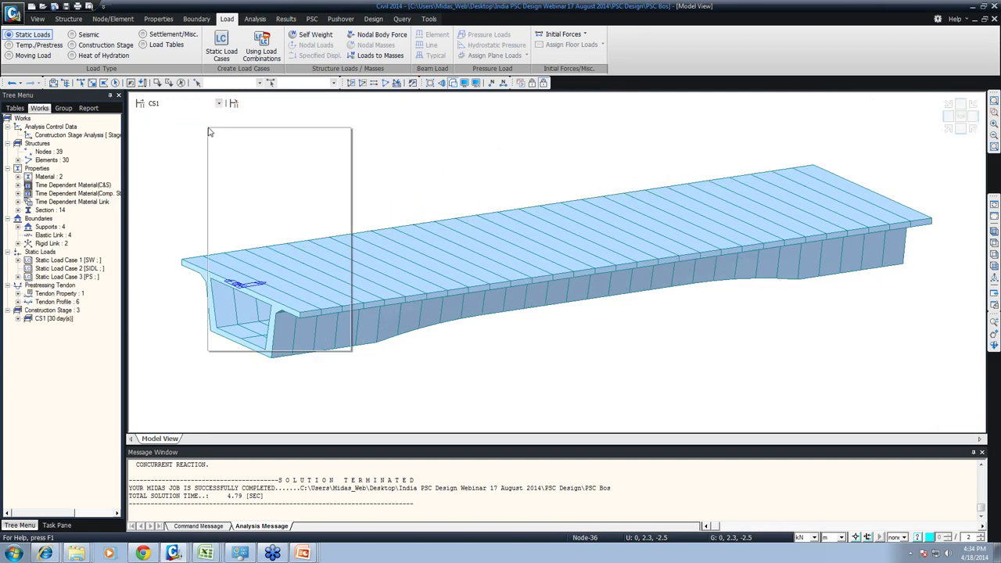
mouse_move(278, 158)
left_click(437, 181)
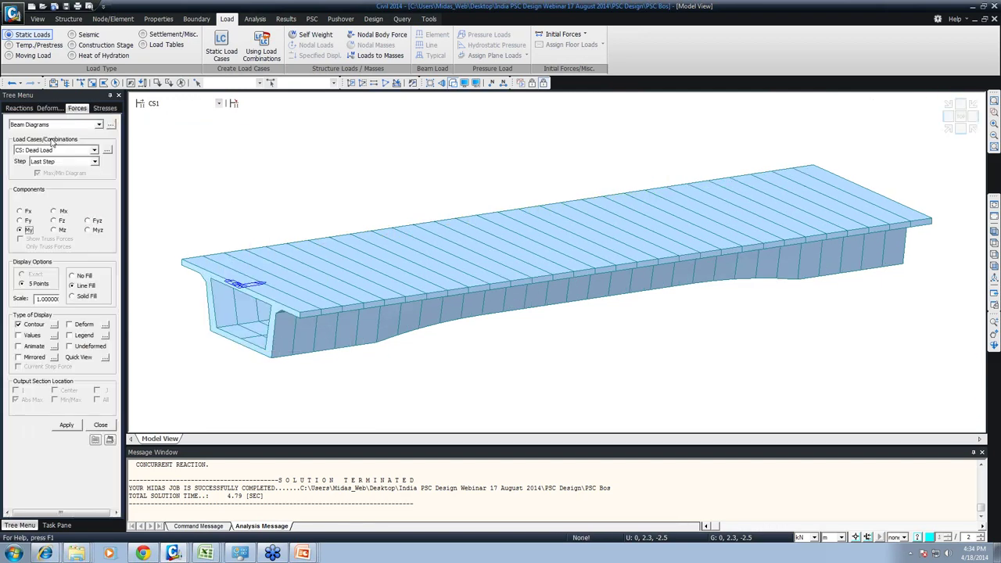
left_click(66, 425)
left_click(18, 335)
left_click(69, 334)
left_click(67, 425)
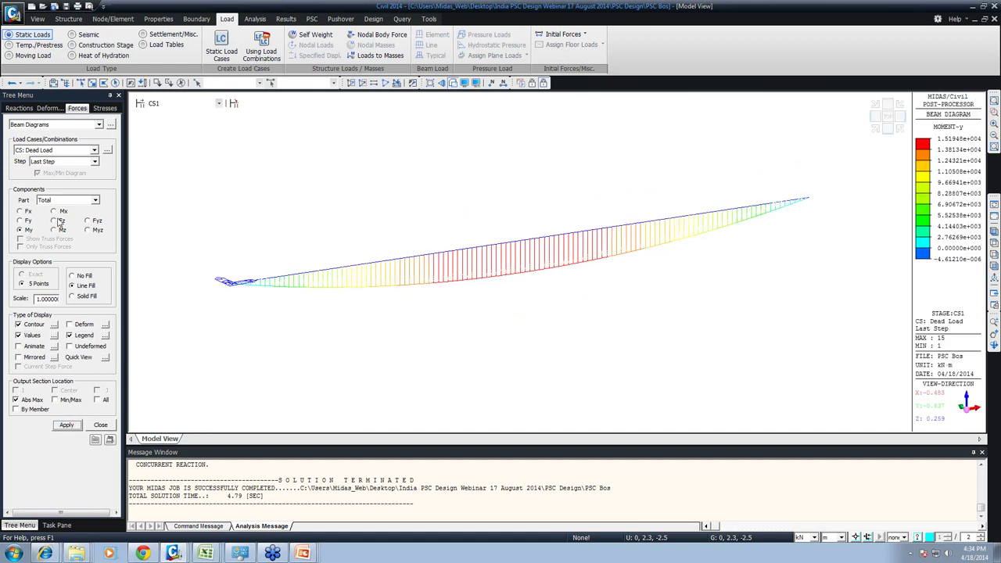
Step: Display the My beam diagram for CS: Erection Load in construction stage CS1
left_click(52, 152)
left_click(49, 167)
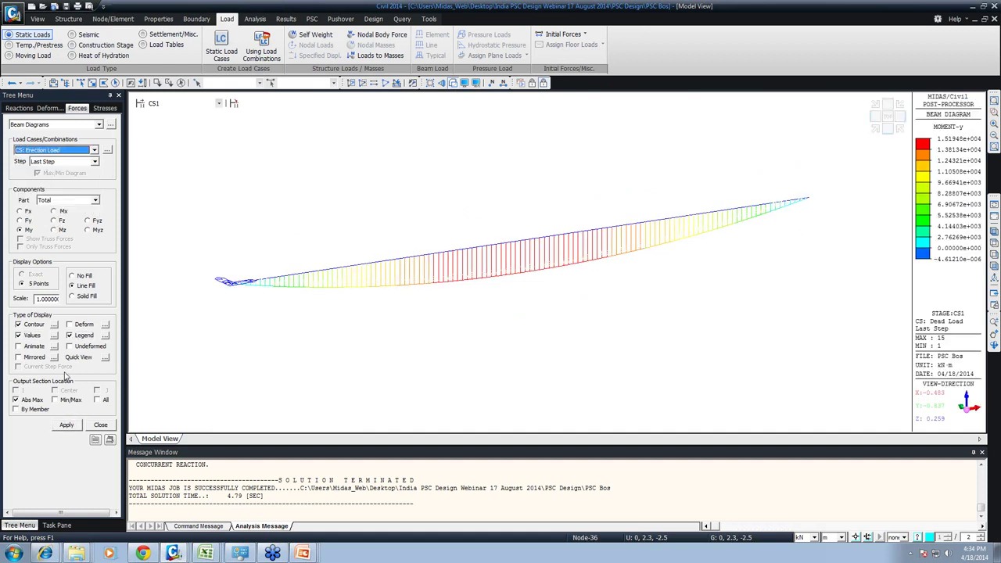
left_click(66, 424)
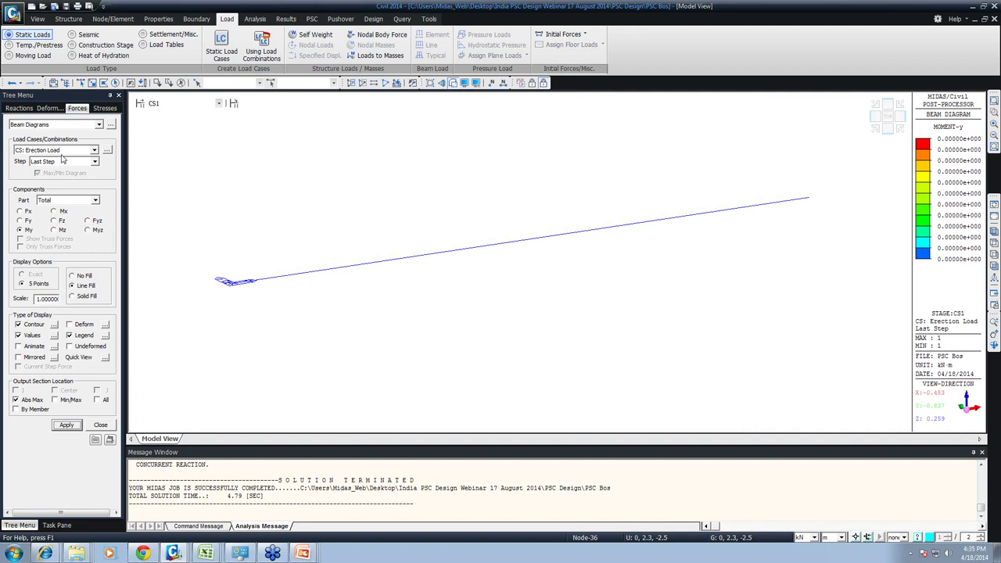
Step: Switch the erection load My beam diagram to construction stage CS2
left_click(62, 150)
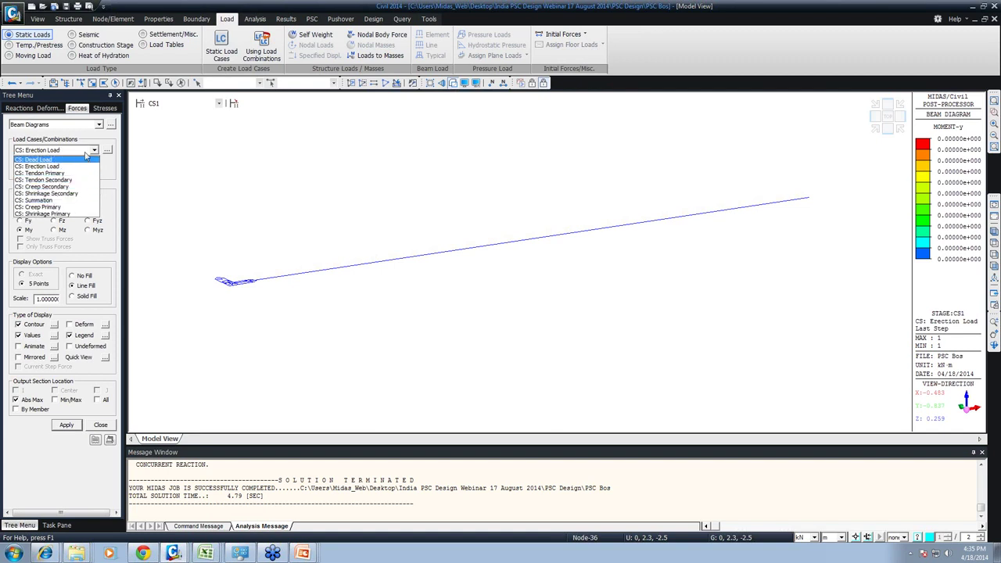
left_click(162, 107)
left_click(163, 107)
left_click(160, 123)
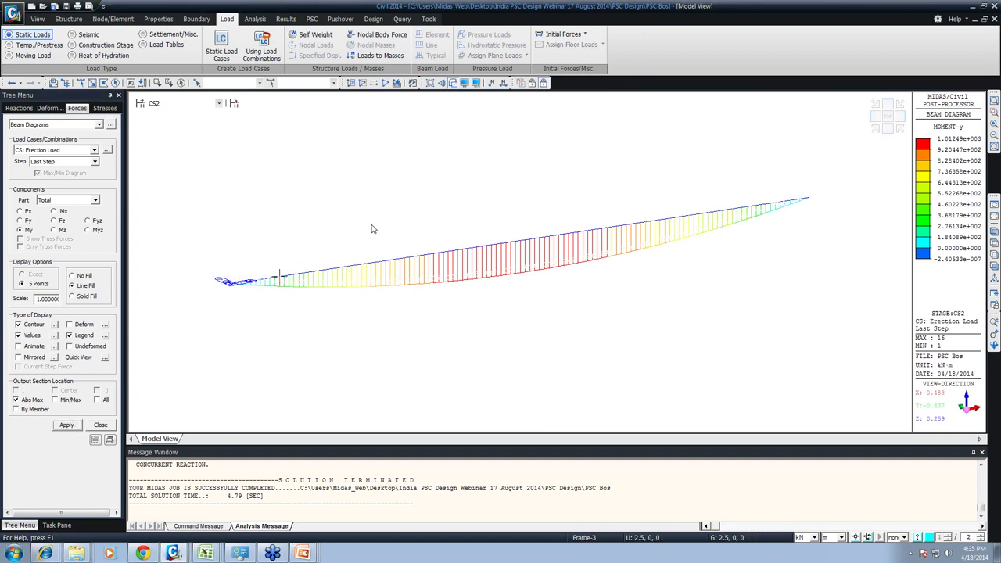
Step: Examine the PSC/Composite inputs of the Beam Section Temperatures load in preprocessing mode, and return to postprocessing mode
left_click(531, 82)
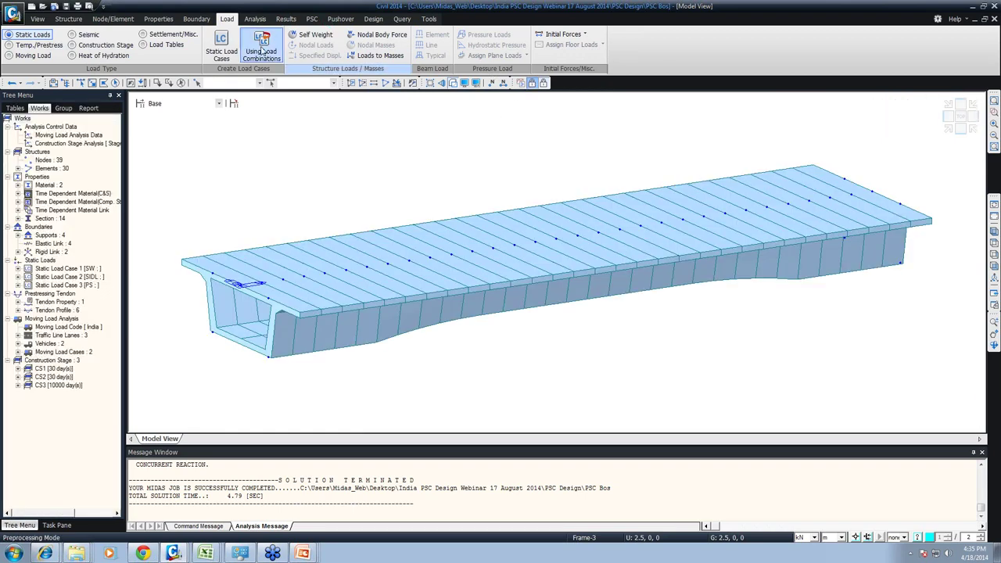
left_click(56, 47)
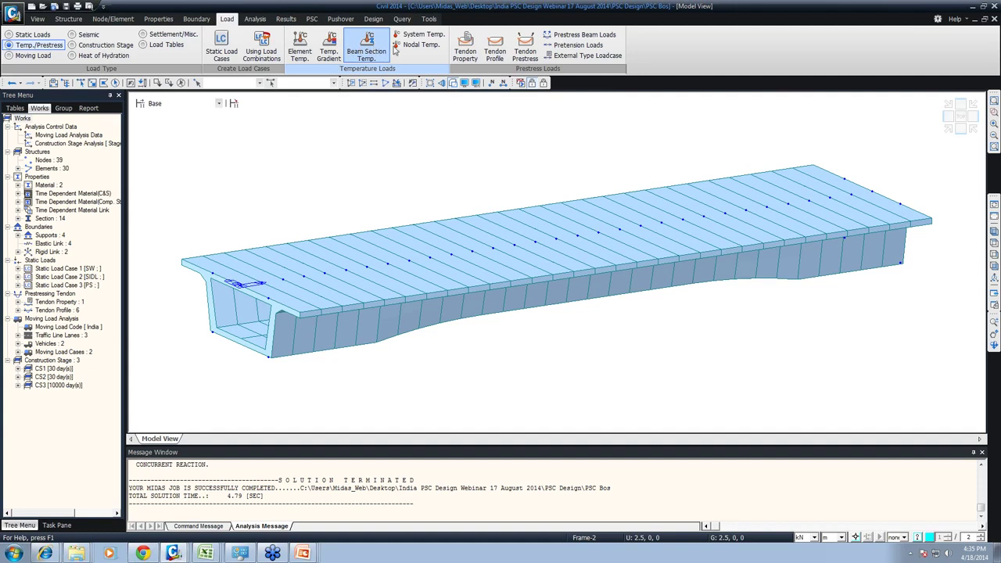
left_click(362, 48)
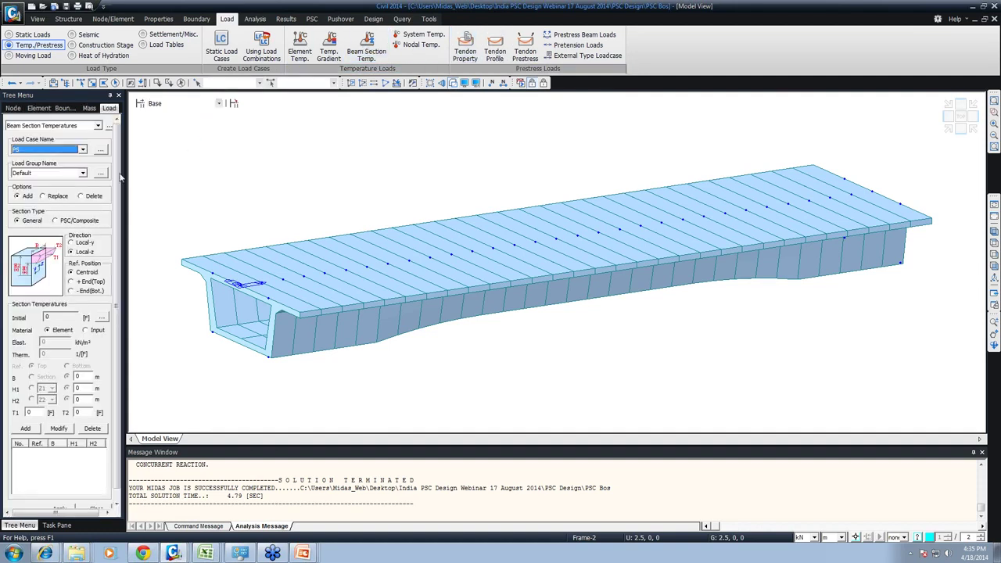
left_click(54, 221)
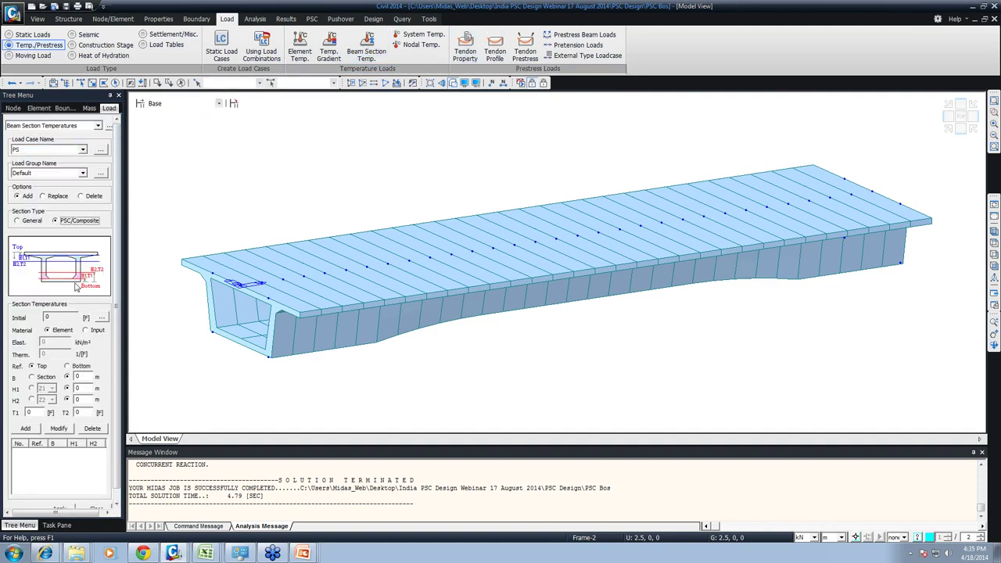
left_click(82, 377)
left_click_drag(81, 376, 60, 380)
key("Tab")
key("Tab")
key("Tab")
scroll(98, 496, "down", 1)
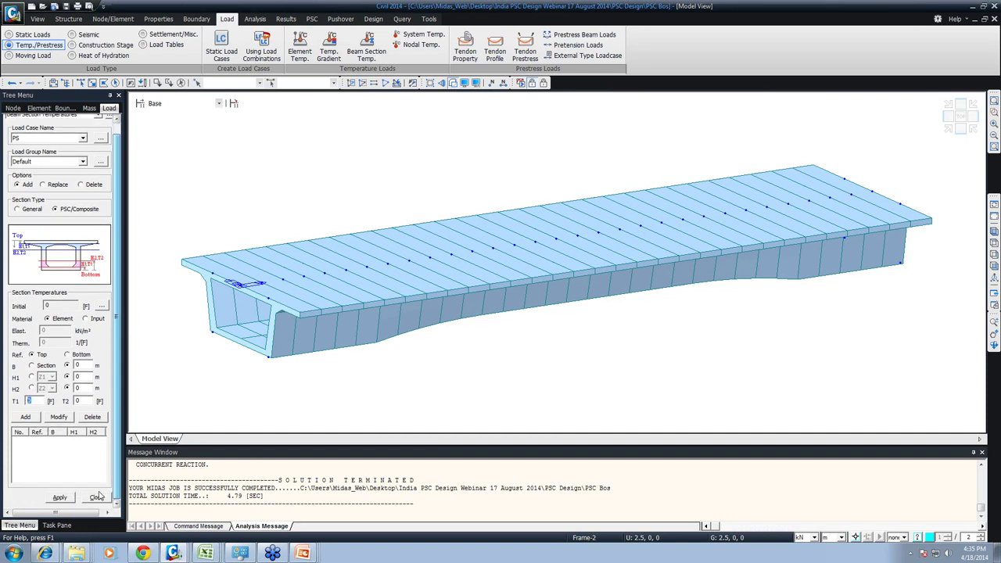
left_click(96, 497)
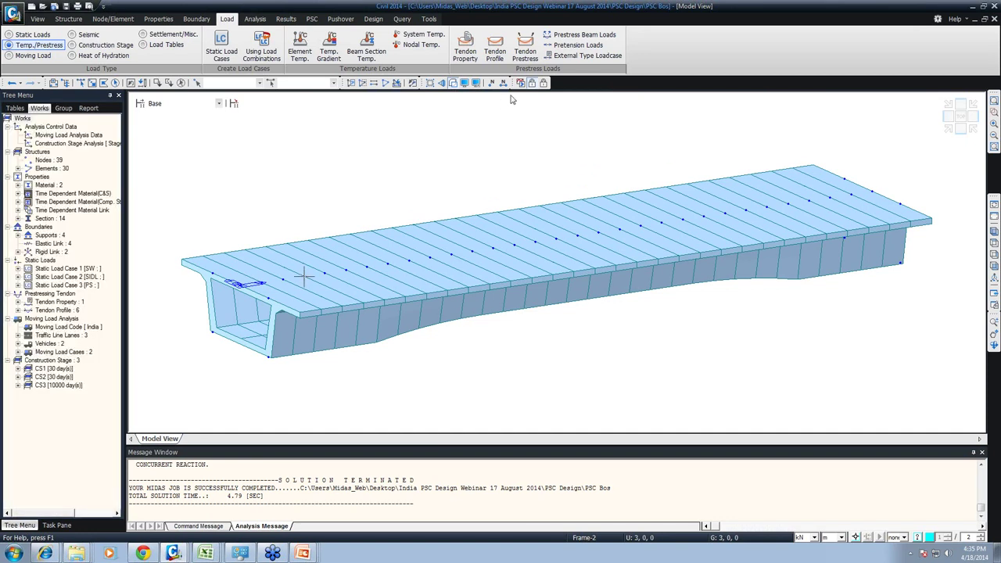
left_click(543, 84)
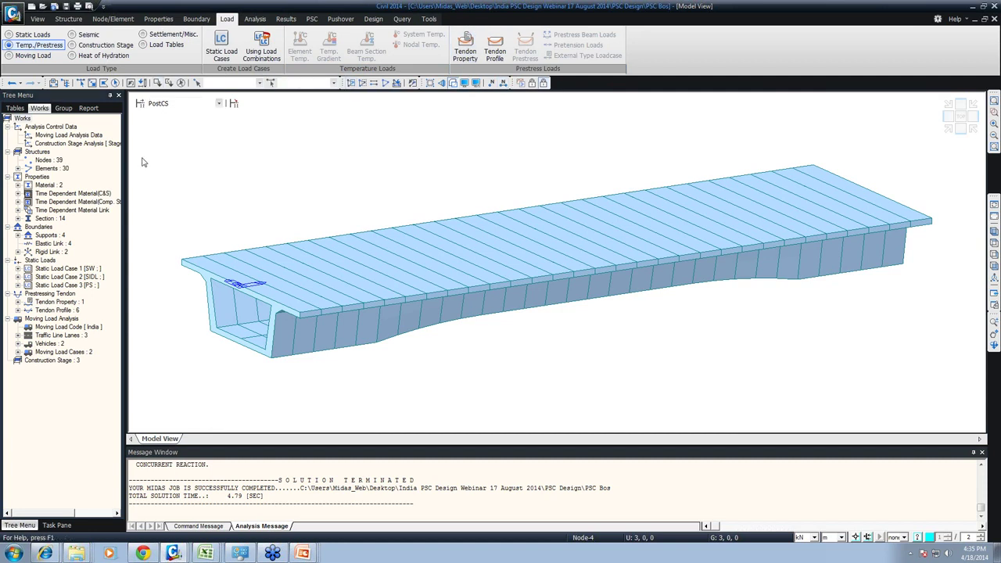
Step: Switch to construction stage CS1 and open the tendon group loss table for tendon group T1L
left_click(181, 103)
left_click(167, 114)
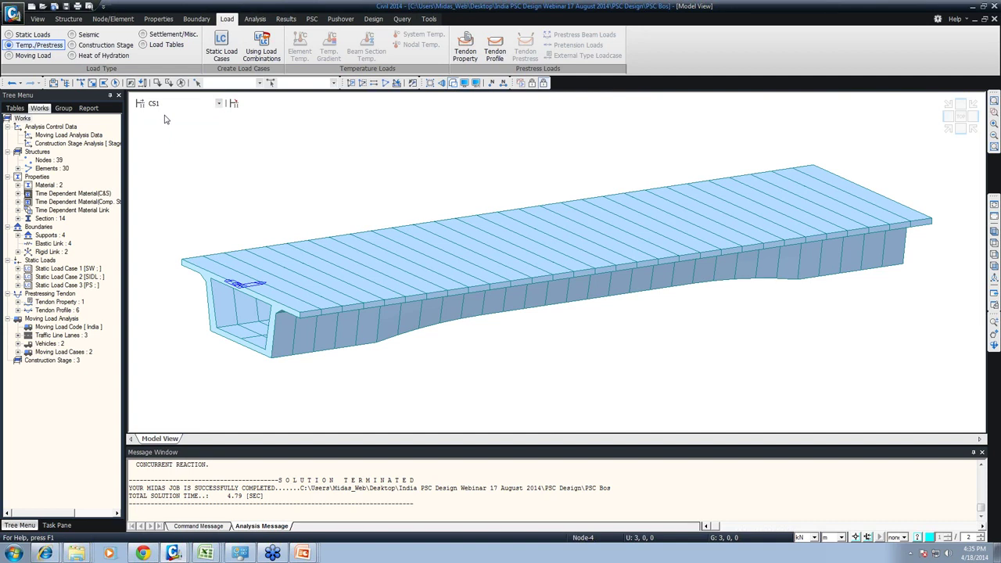
left_click(286, 20)
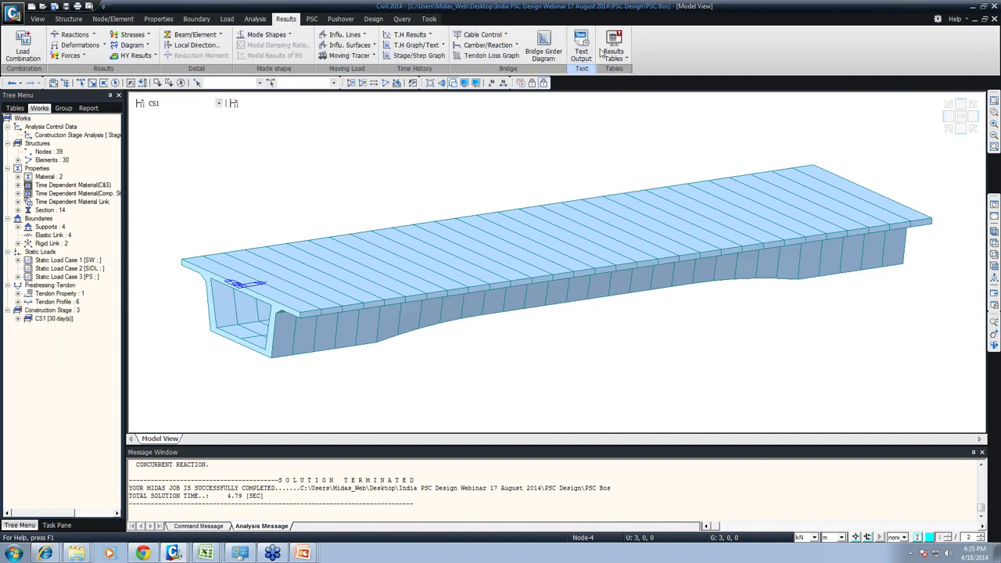
left_click(603, 52)
mouse_move(643, 322)
left_click(751, 321)
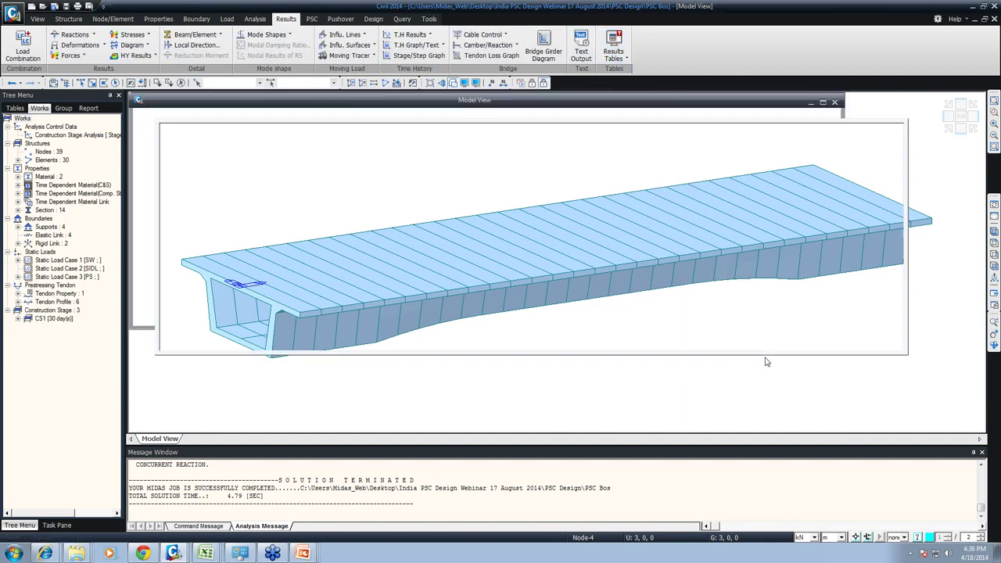
left_click(382, 137)
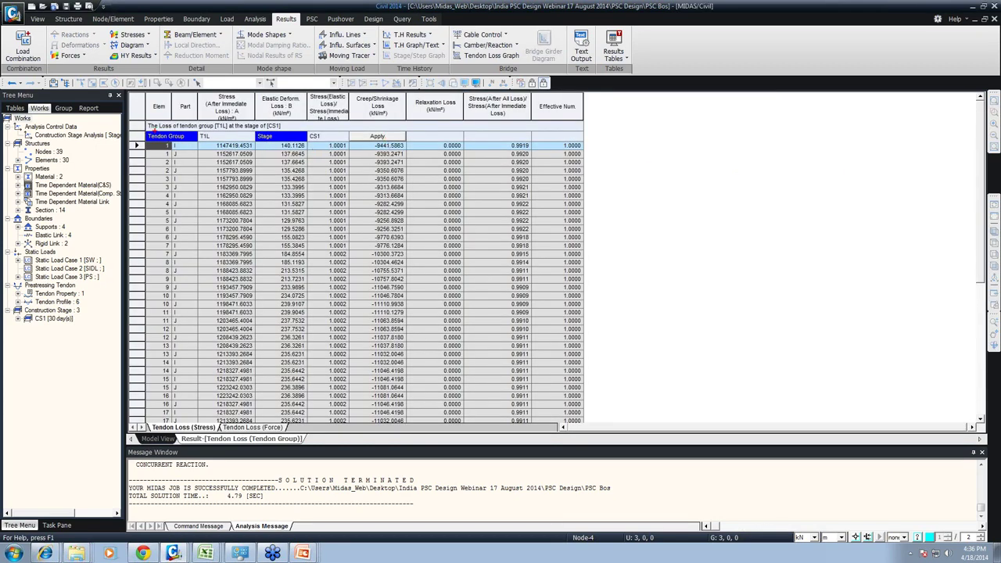
Step: Examine the stress after immediate loss, elastic deformation loss and creep/shrinkage loss columns for tendon group T1L at CS1
mouse_move(140, 122)
left_mouse_down()
mouse_move(547, 344)
mouse_move(626, 427)
left_mouse_up()
mouse_move(202, 91)
left_mouse_down()
mouse_move(235, 150)
mouse_move(263, 408)
left_mouse_up()
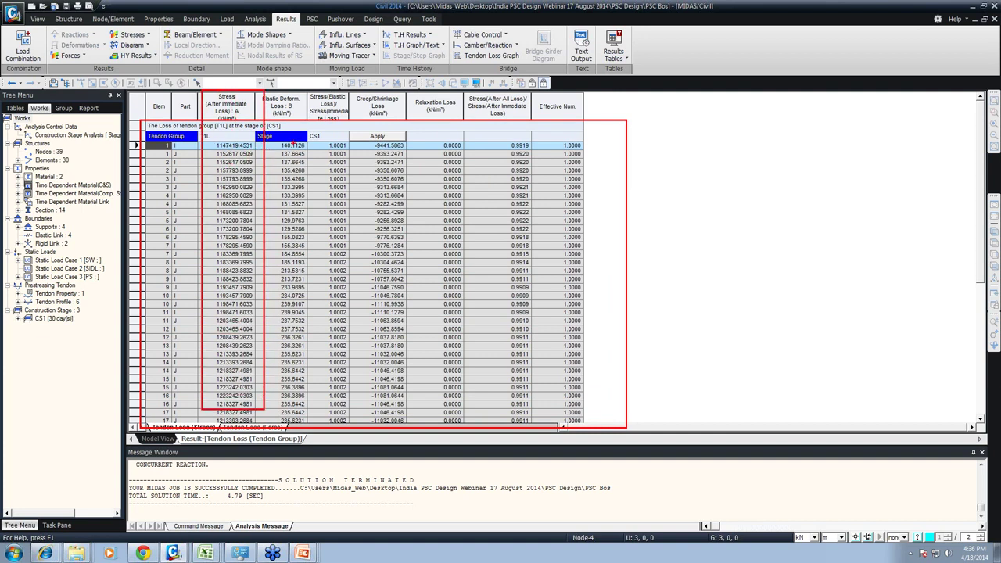
mouse_move(261, 130)
left_mouse_down()
mouse_move(315, 368)
mouse_move(315, 410)
left_mouse_up()
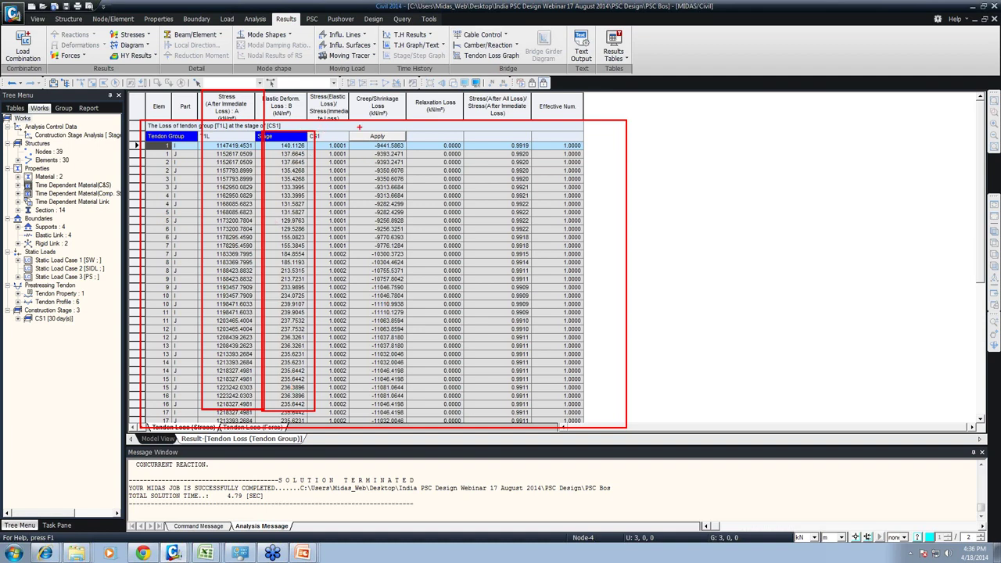
mouse_move(347, 120)
left_mouse_down()
mouse_move(435, 412)
mouse_move(428, 405)
left_mouse_up()
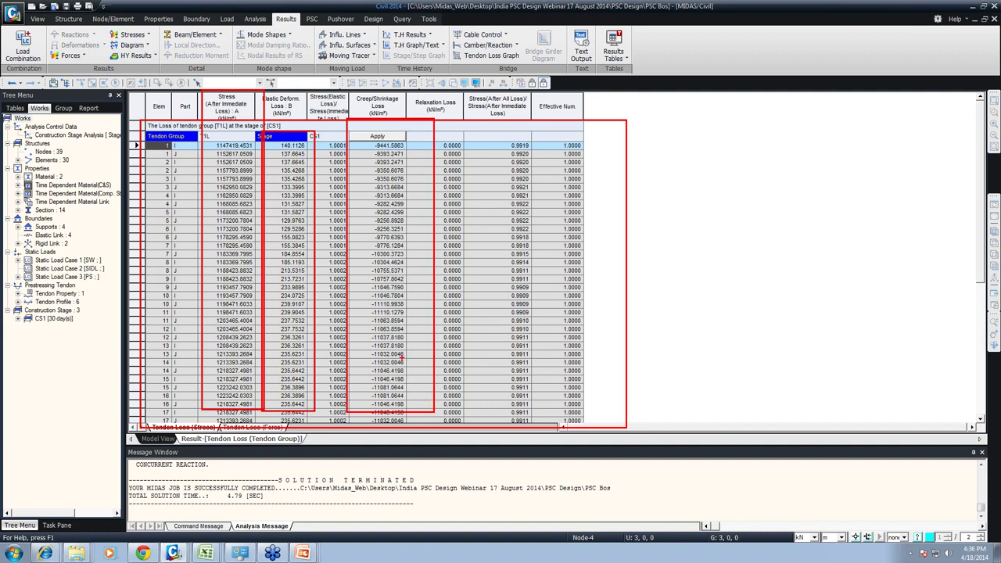
key("Escape")
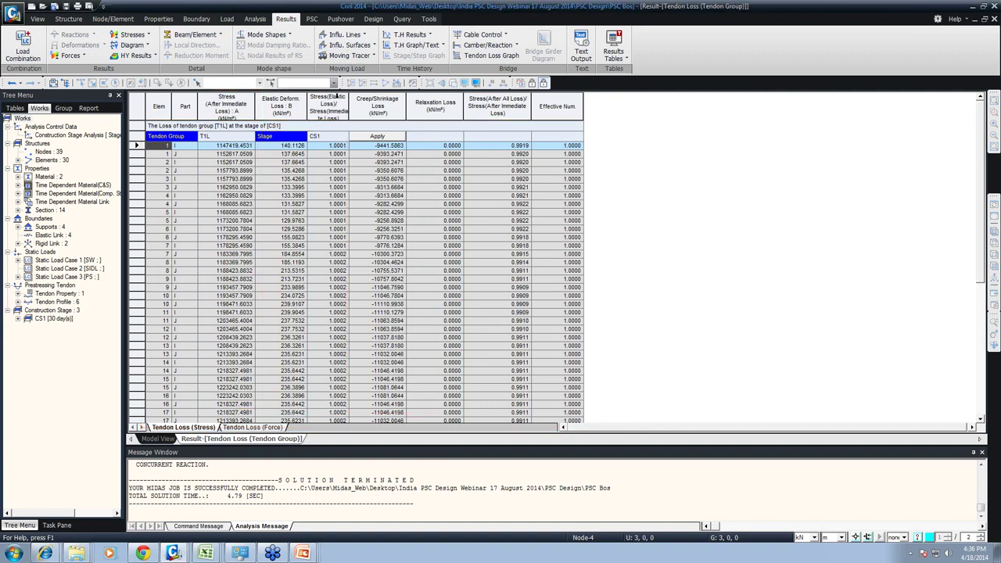
Step: Display the stress losses of tendon group T1L at stage CS3
left_click(343, 136)
left_click(325, 161)
left_click(368, 138)
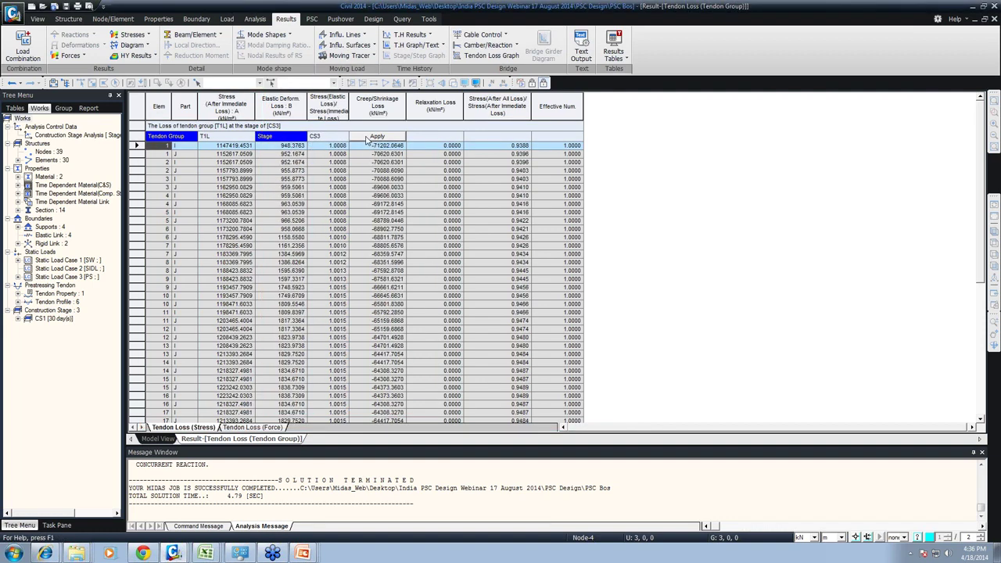
Step: View the tendon losses as forces, and close the tendon loss table
left_click(250, 136)
left_click(233, 154)
left_click(249, 428)
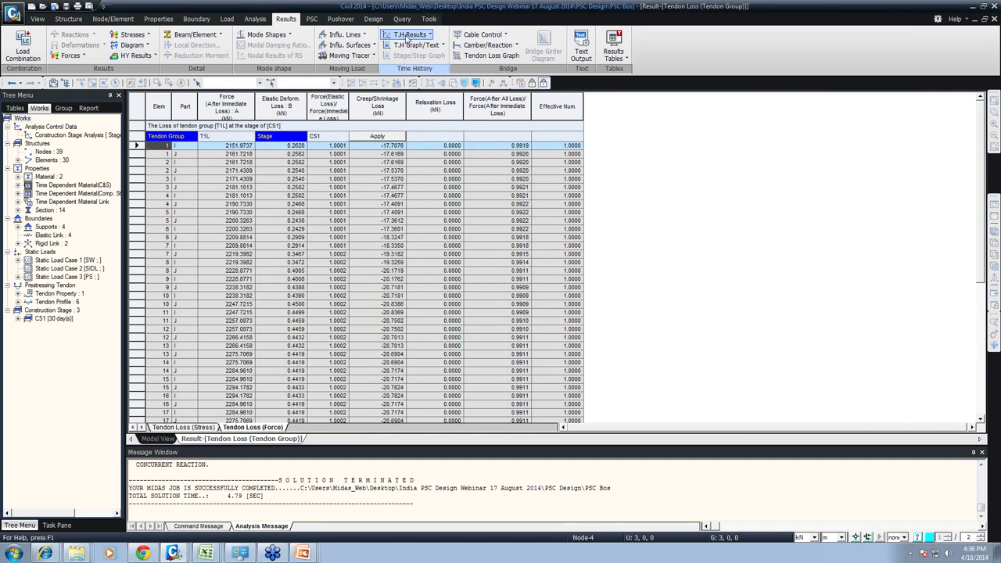
right_click(248, 436)
left_click(253, 446)
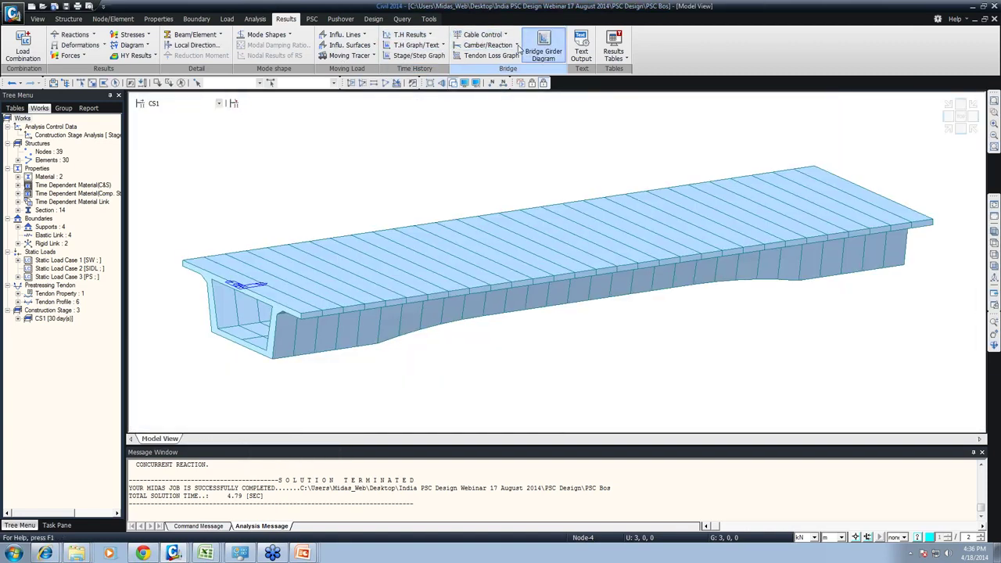
Step: Animate the time-dependent loss graph for tendon T1L and tendon T1R, and close the graph
left_click(488, 56)
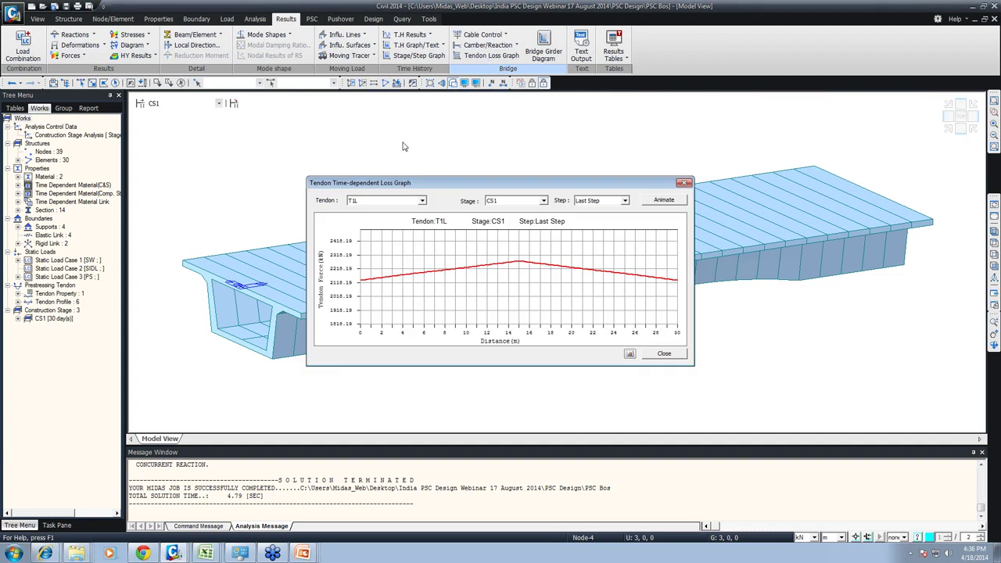
left_click(651, 204)
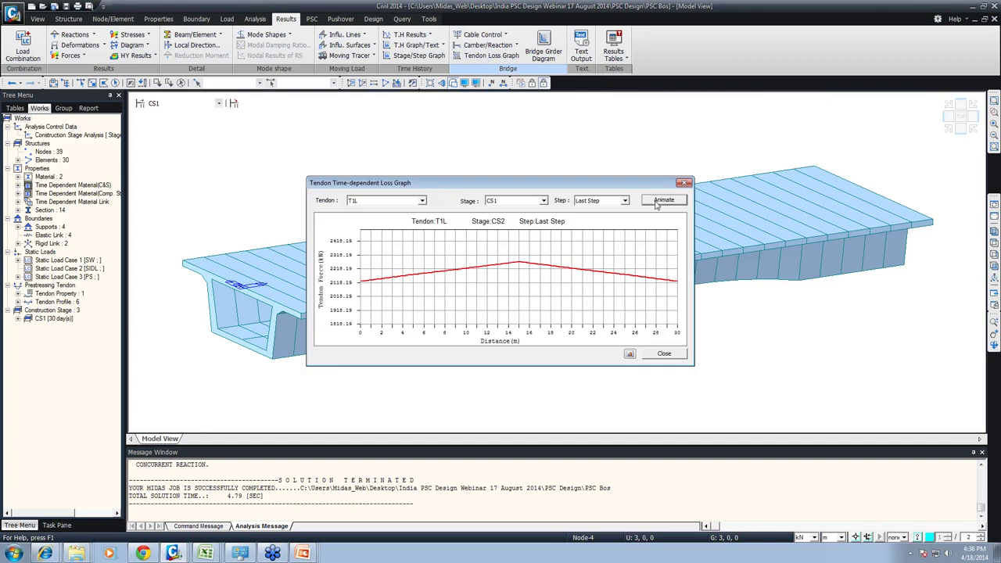
left_click(391, 200)
left_click(372, 220)
left_click(663, 200)
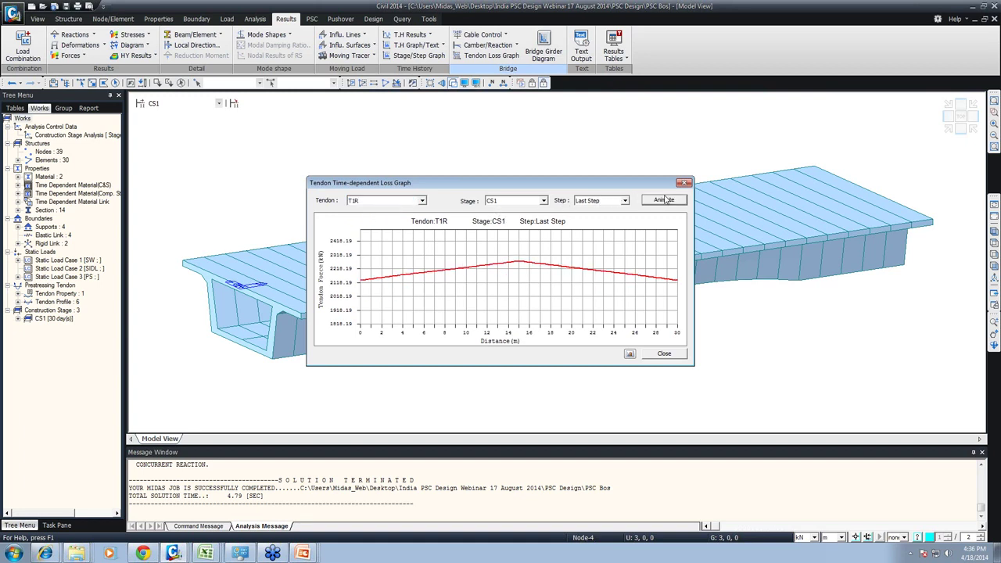
left_click(664, 354)
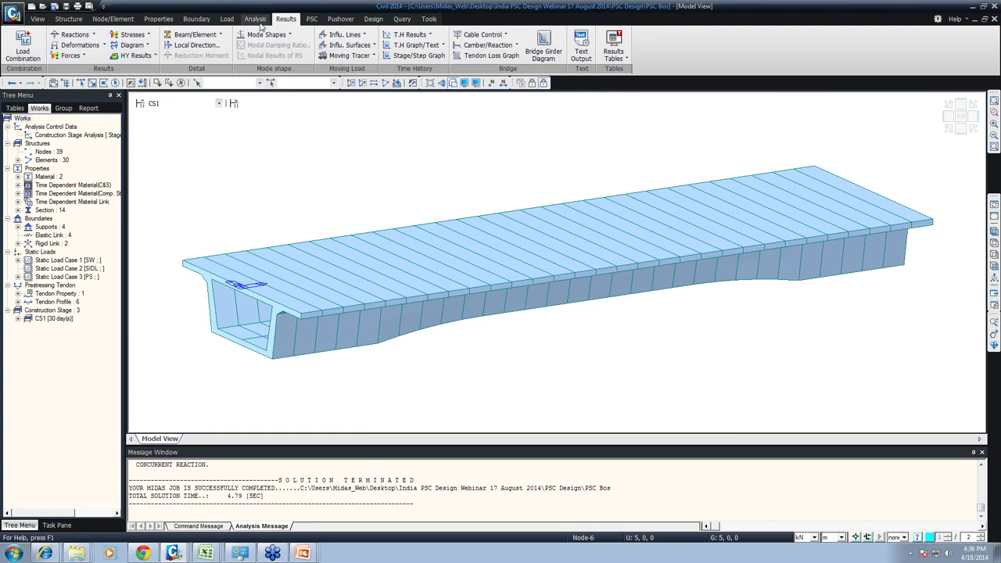
Step: Try to auto-generate concrete design load combinations to IRC:6-2000 while in construction stage CS1
left_click(228, 21)
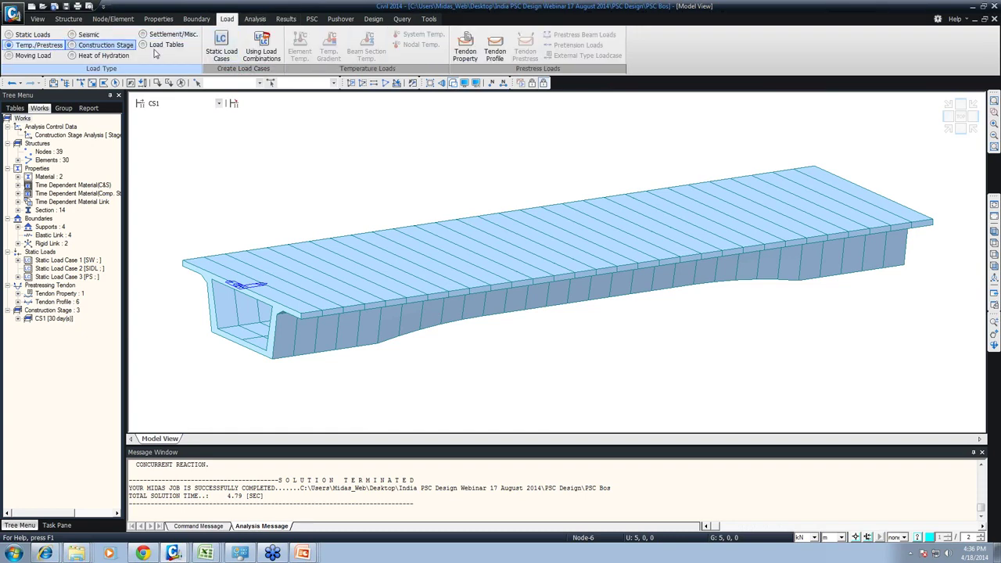
left_click(281, 21)
left_click(22, 47)
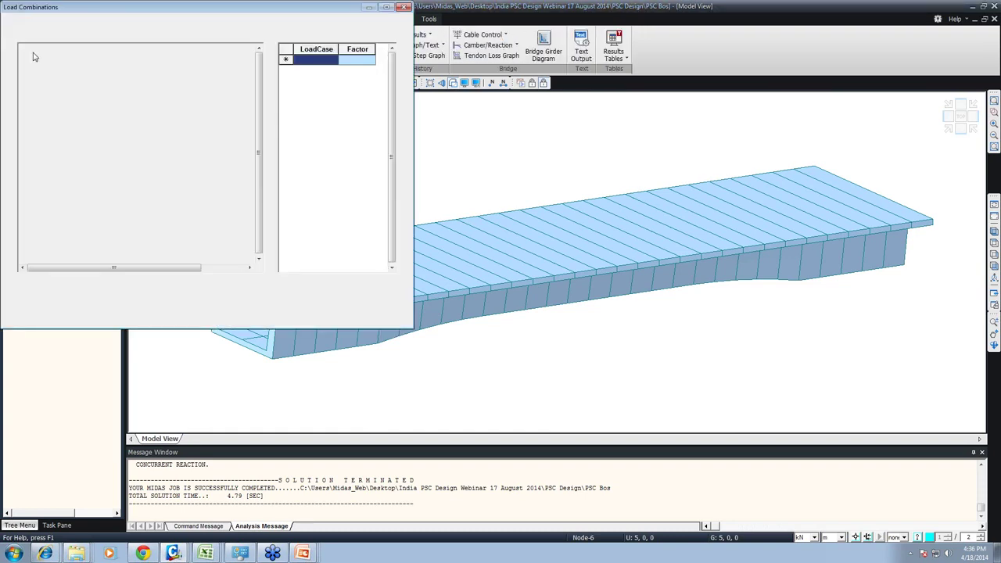
left_click(83, 26)
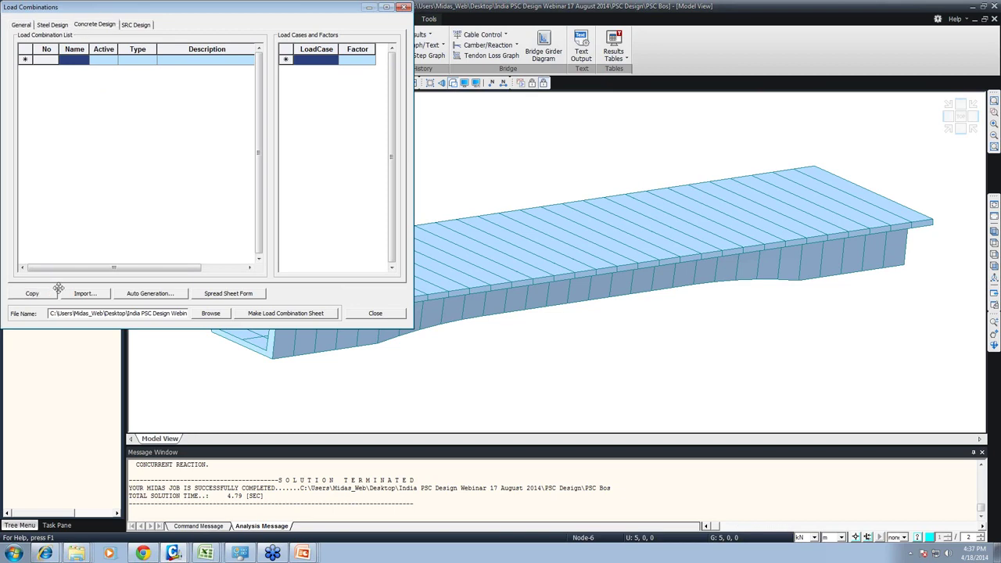
left_click(147, 293)
left_click(207, 62)
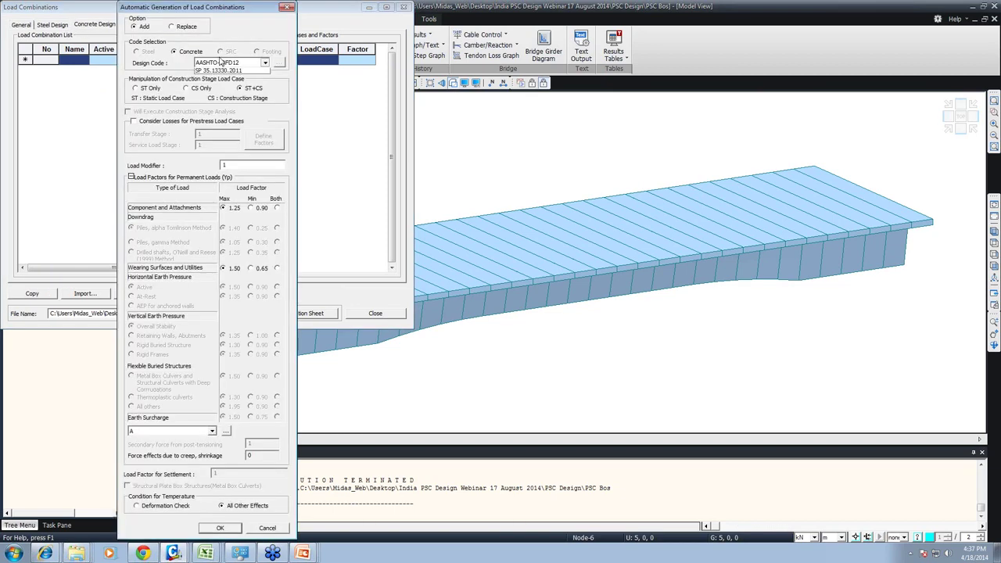
left_click(211, 109)
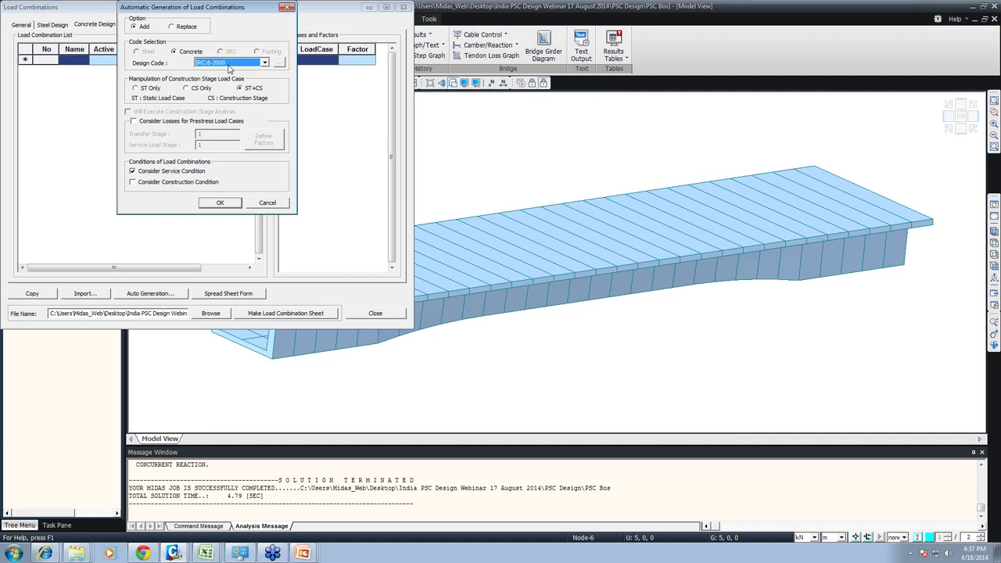
left_click(222, 205)
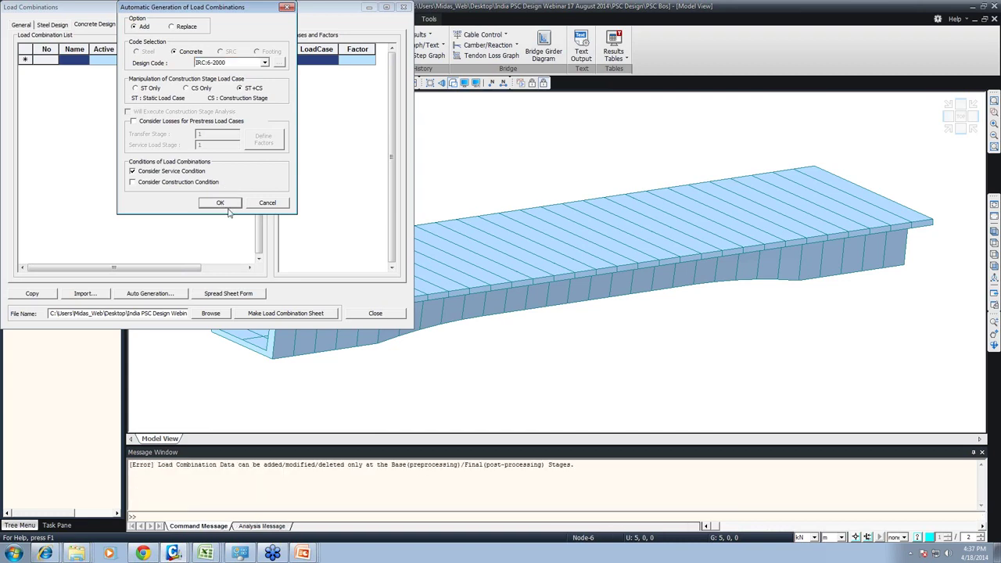
left_click(267, 205)
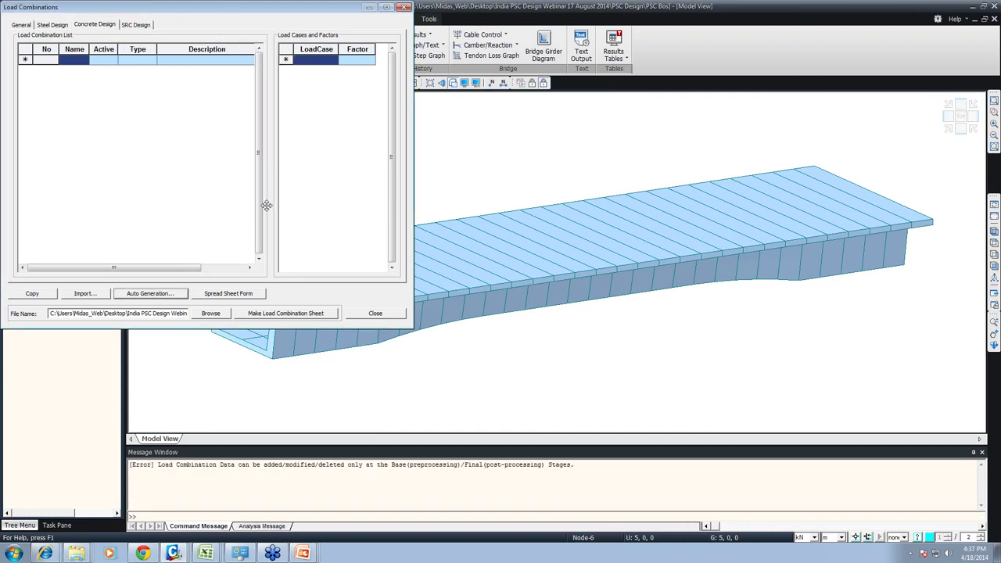
left_click(369, 313)
Step: Switch to the PostCS stage and auto-generate concrete design load combinations to IRC:6-2000 with ST+CS and the service condition considered
left_click(173, 103)
left_click(180, 144)
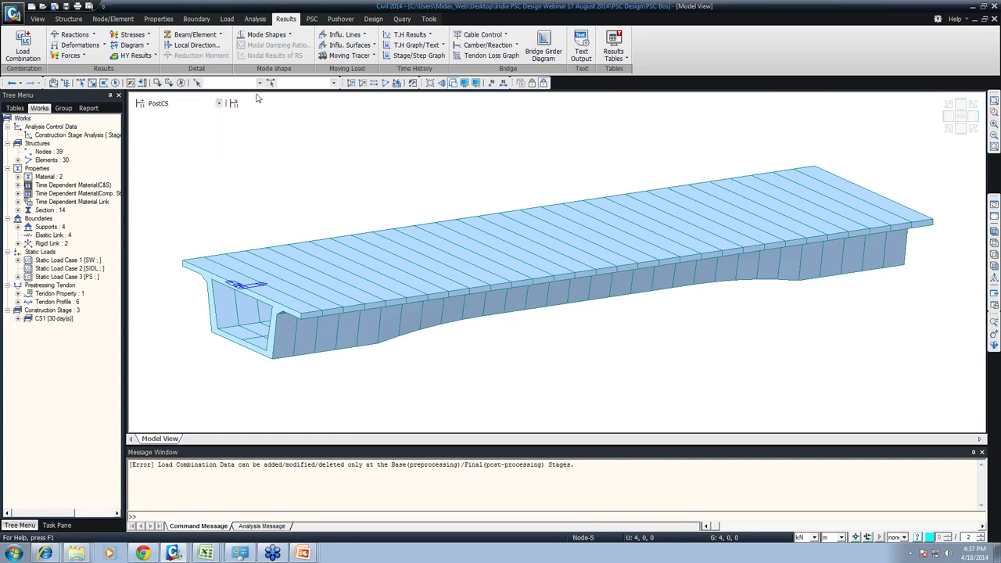
left_click(22, 47)
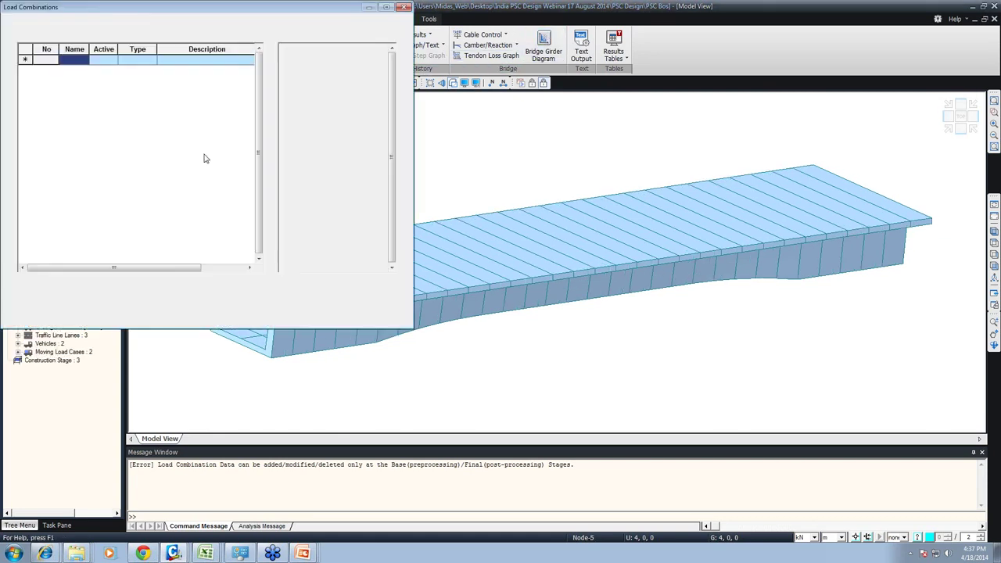
left_click(88, 25)
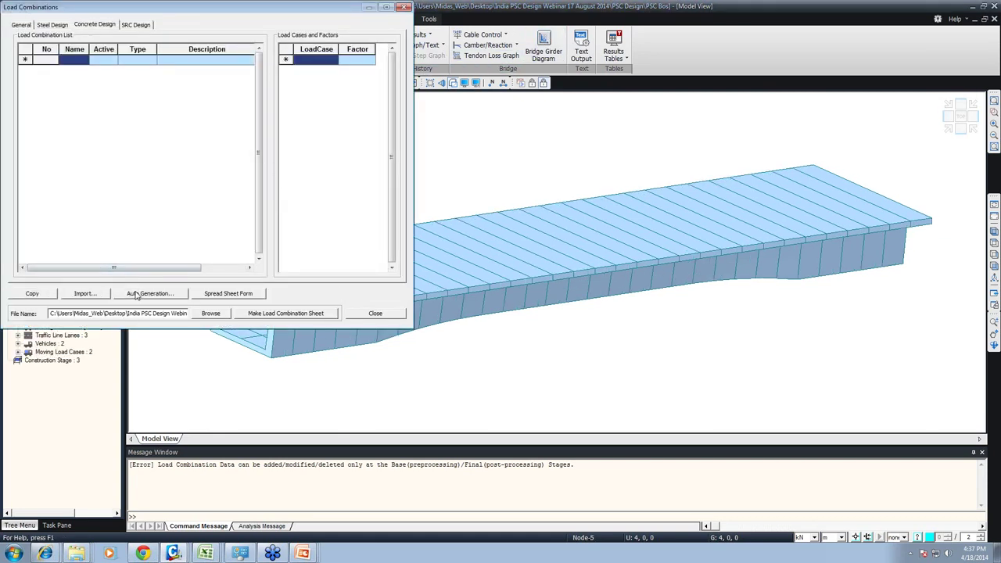
left_click(150, 293)
left_click(223, 62)
left_click(225, 110)
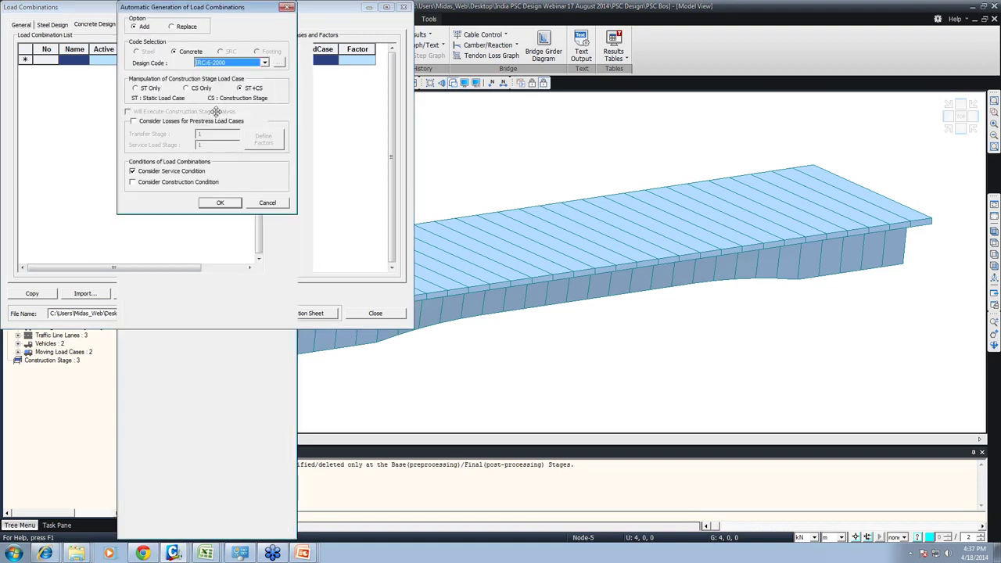
left_click(222, 204)
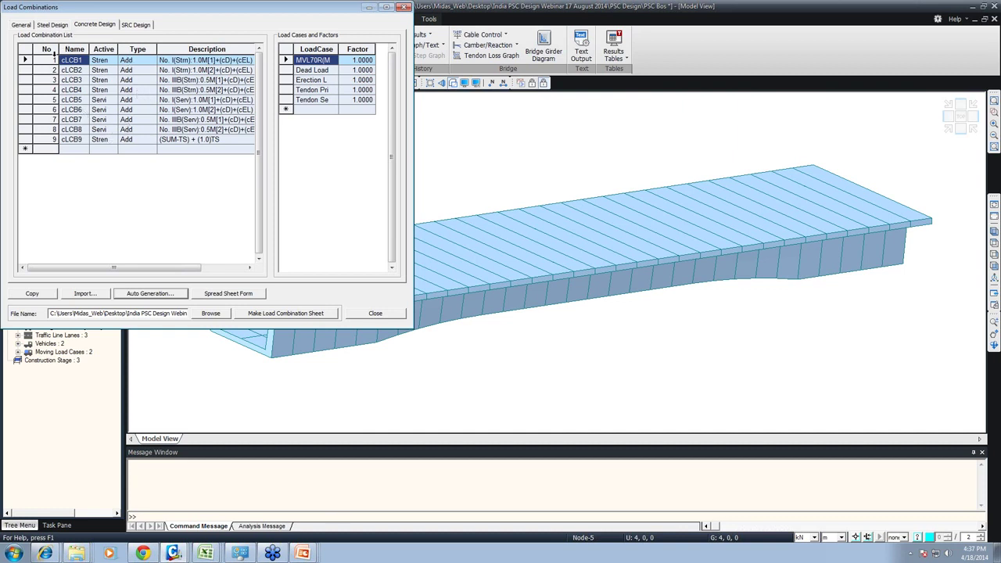
Step: Examine the load cases and factors of the sixth and ninth generated concrete load combinations
left_click(205, 109)
left_click(333, 92)
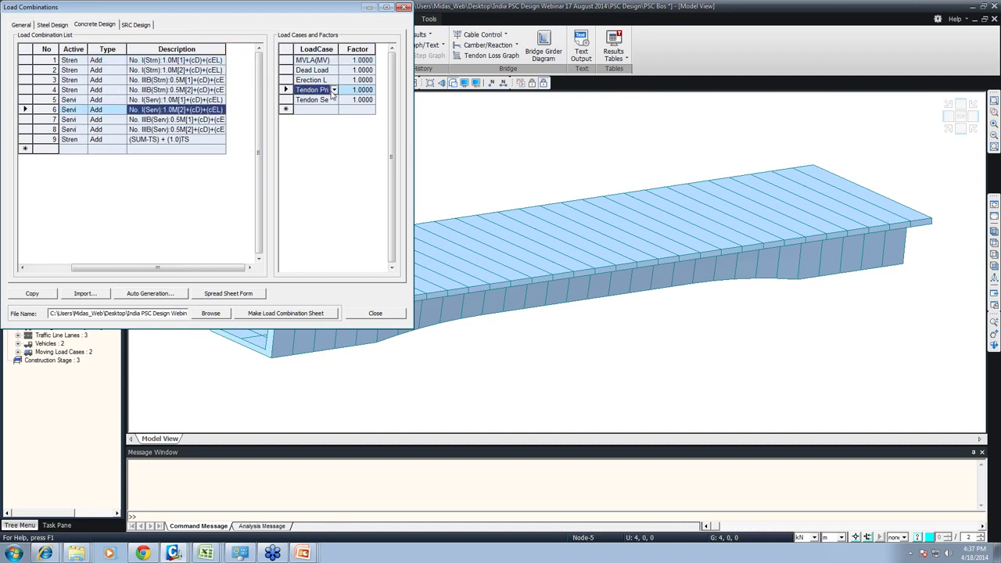
left_click(346, 89)
left_click(349, 80)
left_click(349, 69)
left_click(349, 59)
left_click(349, 70)
left_click(349, 80)
left_click(349, 90)
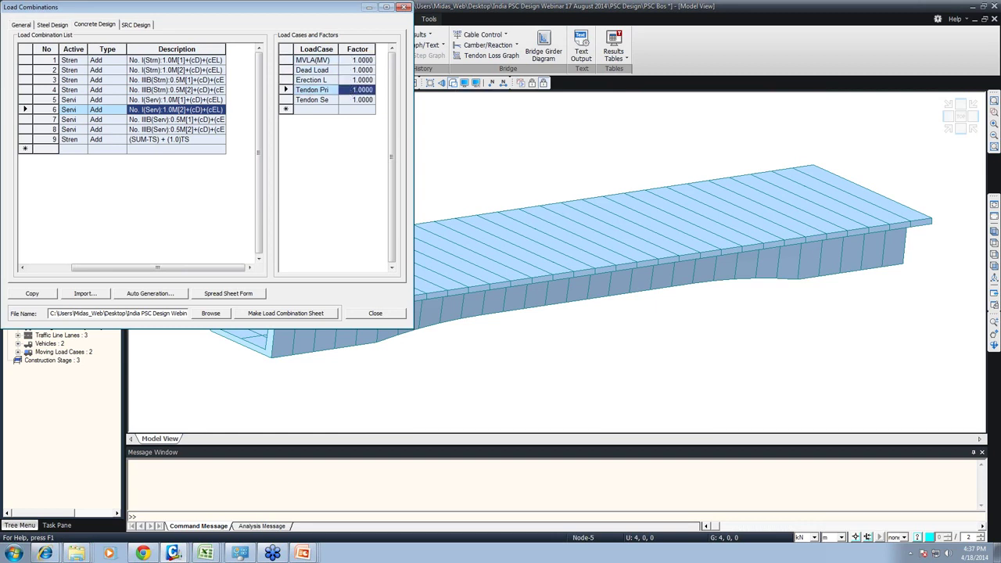
left_click(356, 99)
left_click(186, 138)
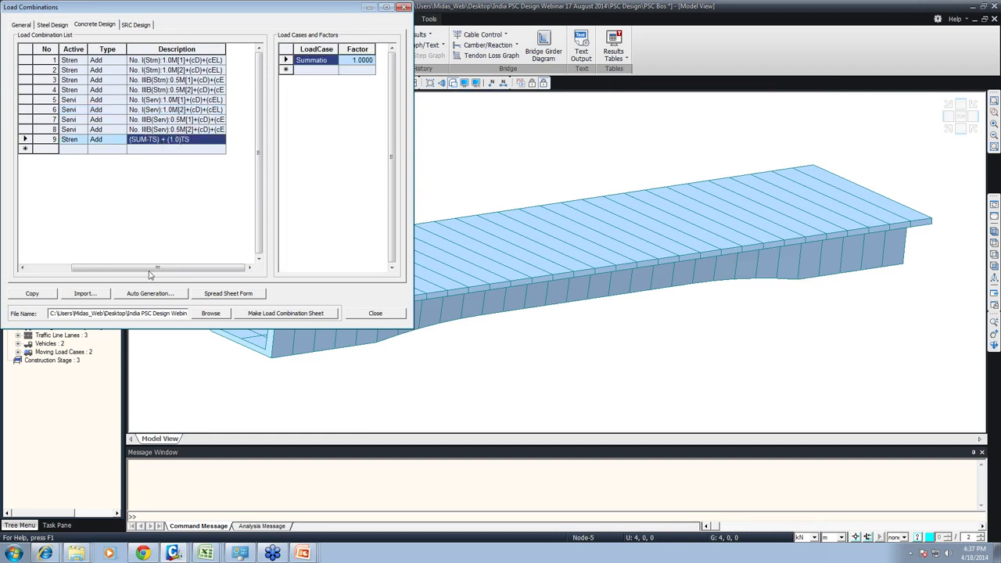
Step: Review all load combination factors in spreadsheet form, restore the normal form and close the load combinations
left_click(222, 296)
left_click_drag(67, 270, 178, 268)
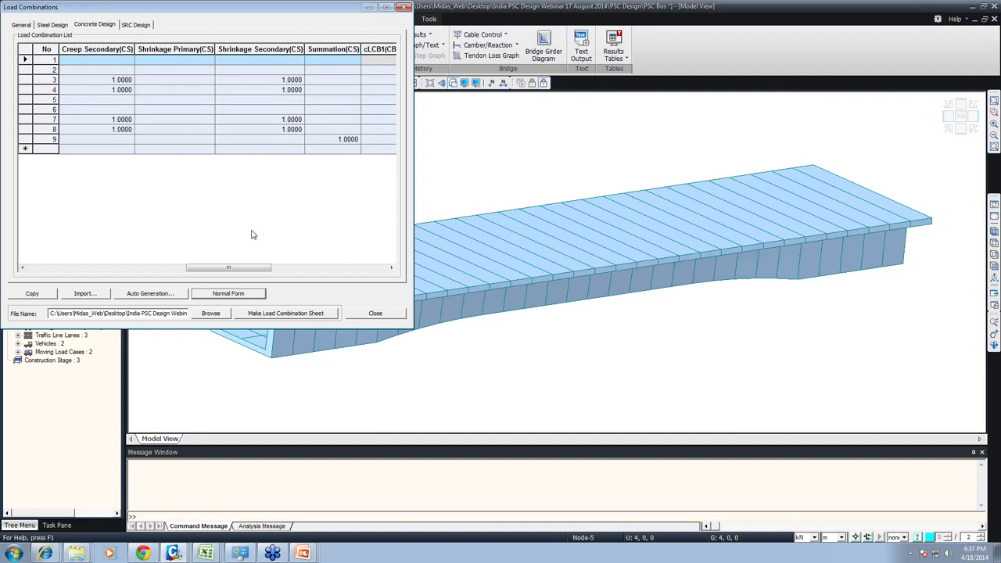
left_click_drag(240, 269, 17, 247)
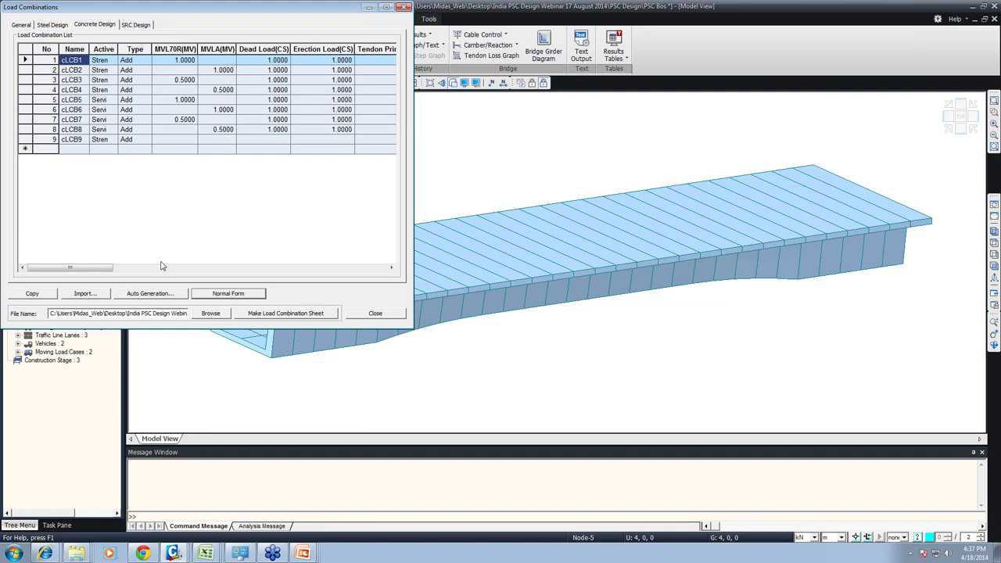
left_click(261, 296)
left_click(373, 315)
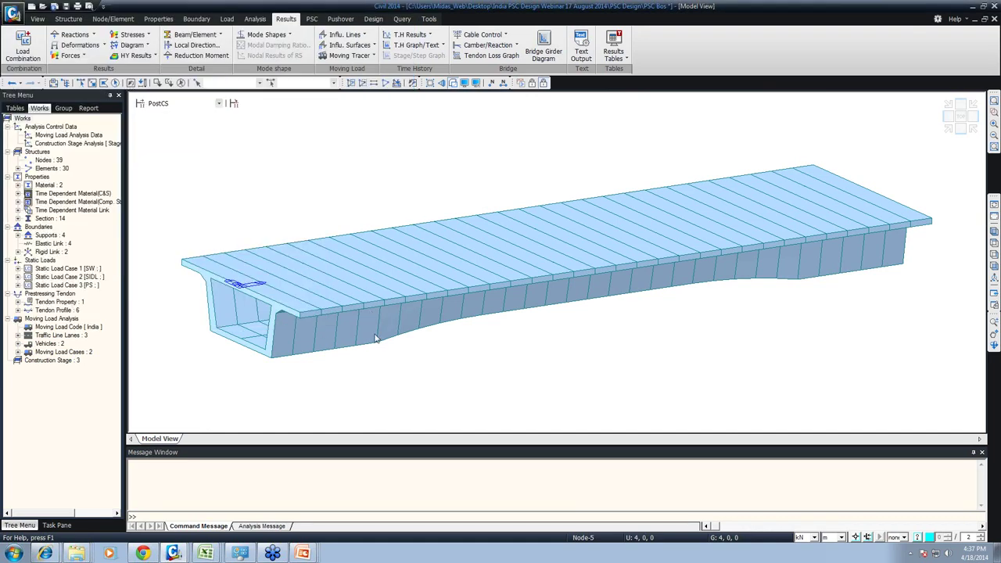
Step: Set the PSC design code to Eurocode2-2:05
left_click(311, 20)
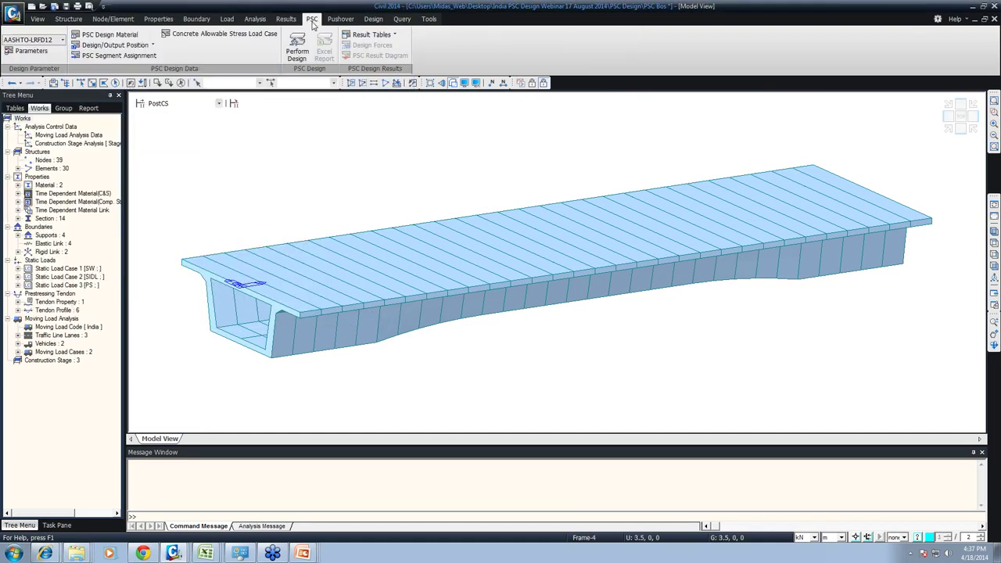
left_click(51, 39)
left_click(31, 87)
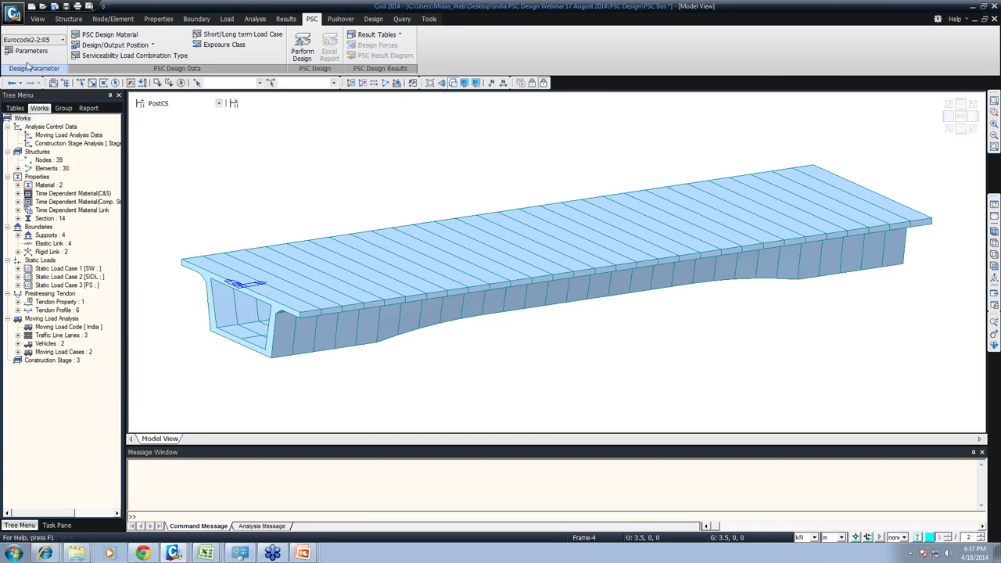
Step: Enable user input data in the PSC design parameters and go through the prestressing steel stress limitation factors
left_click(31, 51)
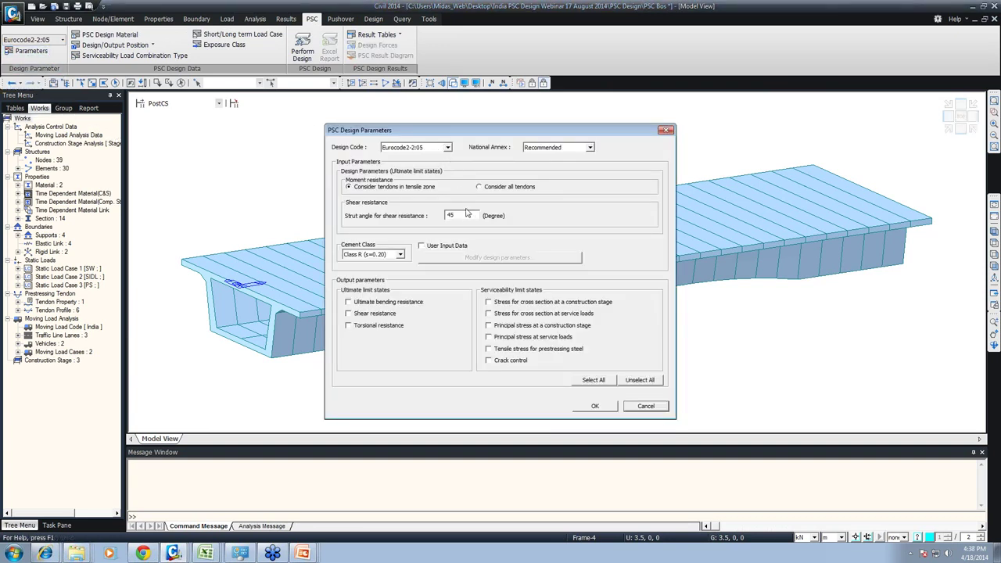
left_click(432, 246)
left_click(451, 259)
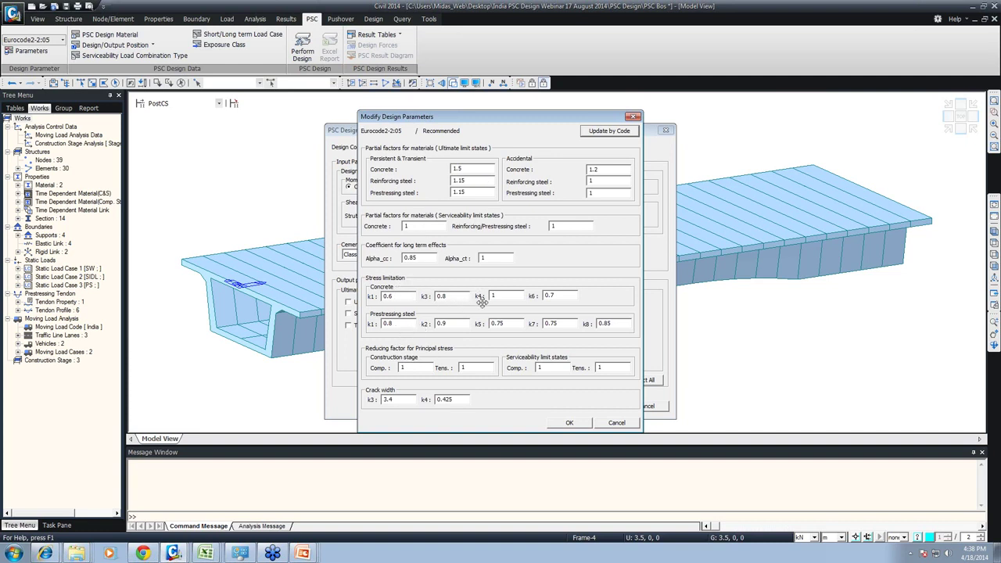
double_click(387, 323)
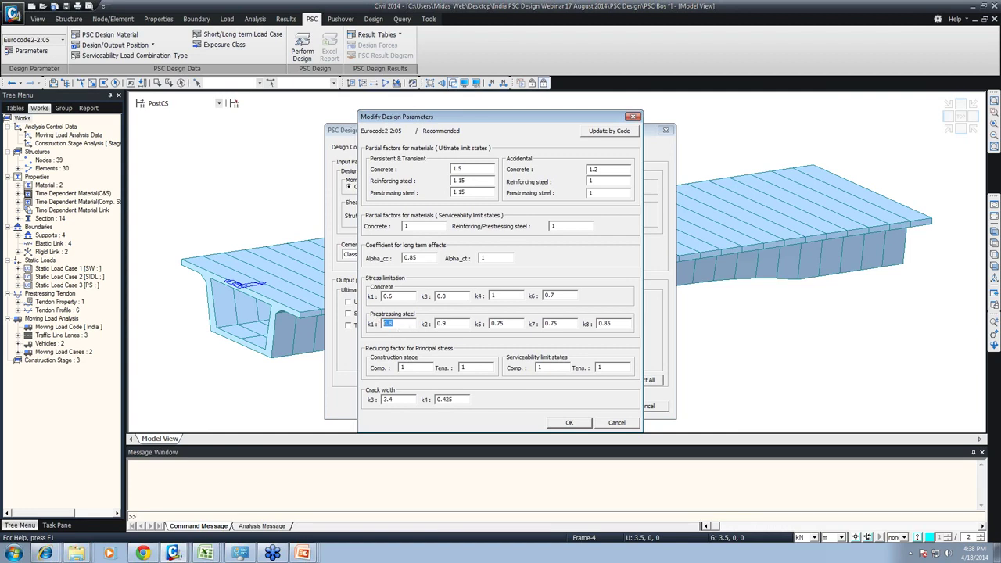
key("Tab")
double_click(442, 323)
left_click_drag(533, 322, 526, 325)
key("Tab")
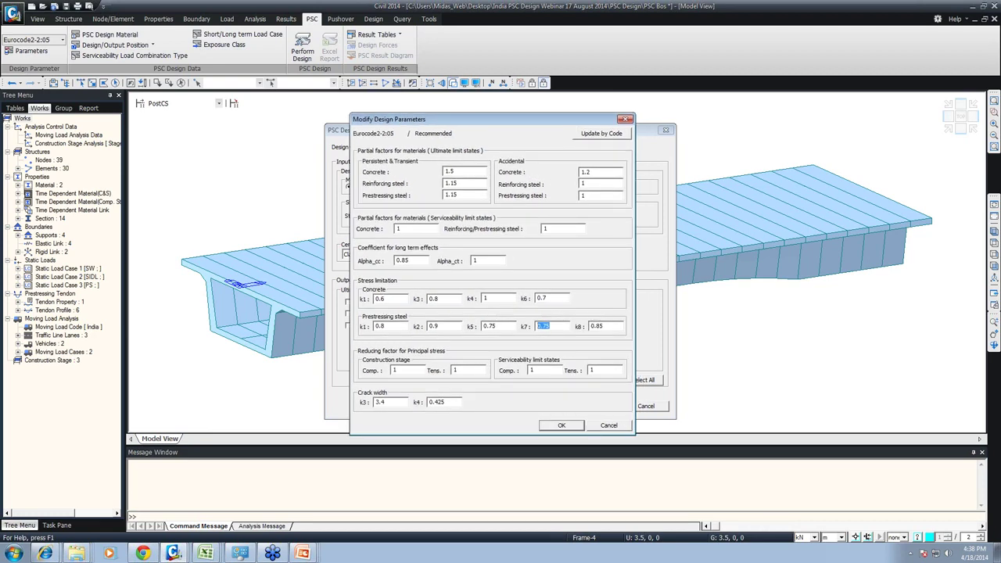
left_click(561, 426)
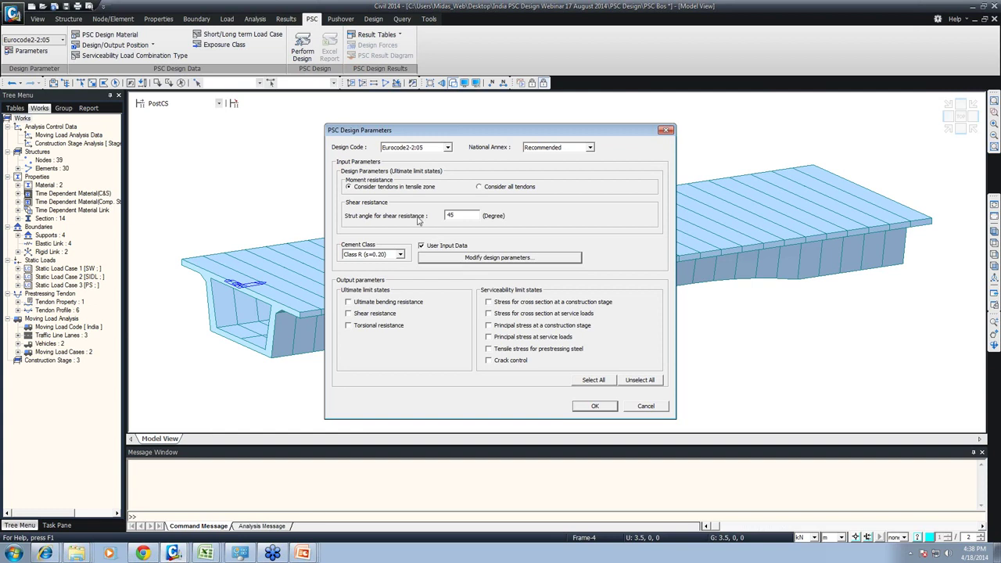
Step: Include all ultimate and serviceability output parameters and set the cement class to Class N (s=0.25)
left_click(593, 379)
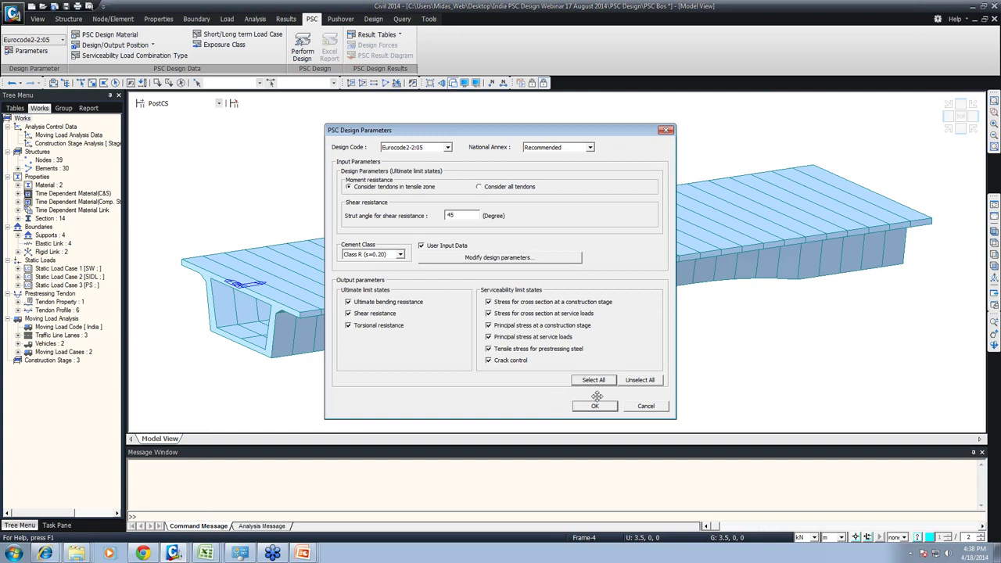
left_click(399, 255)
left_click(382, 275)
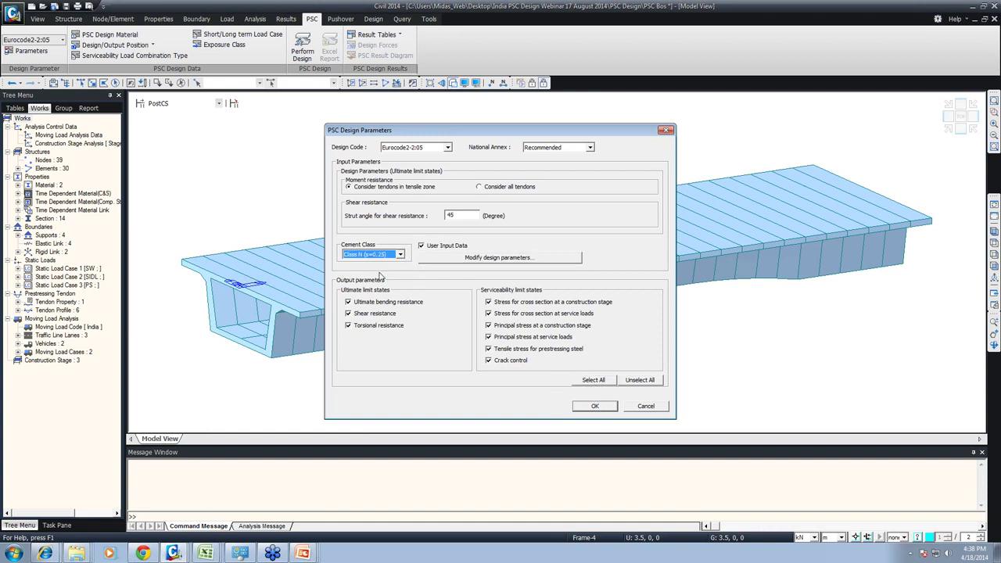
left_click(593, 407)
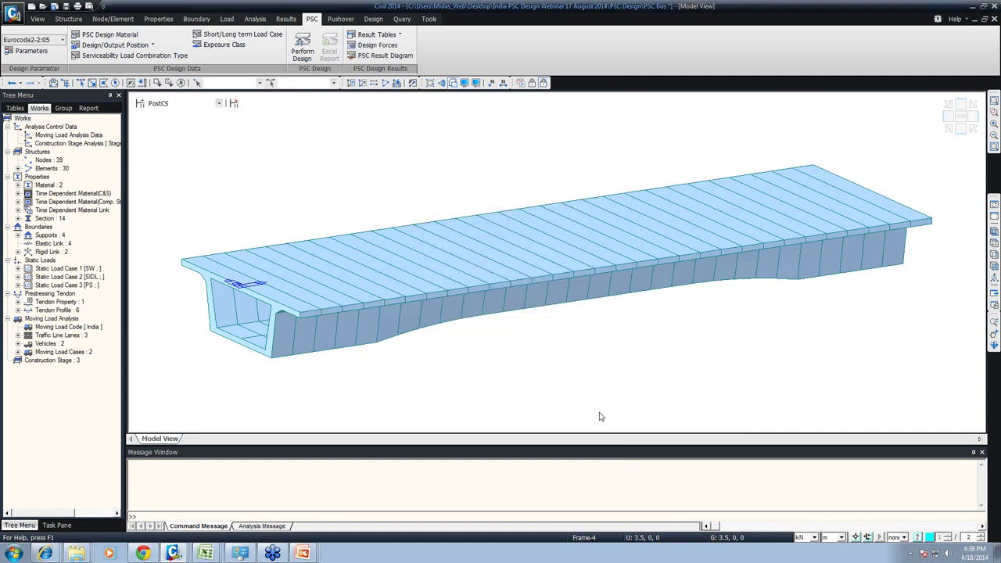
Step: Choose the IS(RC) concrete code and grade M40 for the Girder's PSC design material
left_click(110, 34)
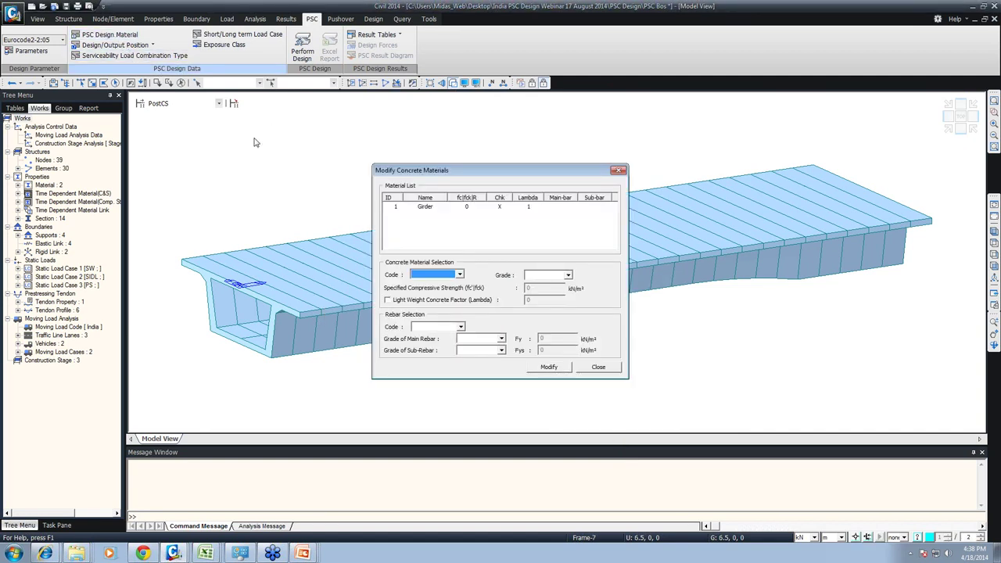
left_click(415, 207)
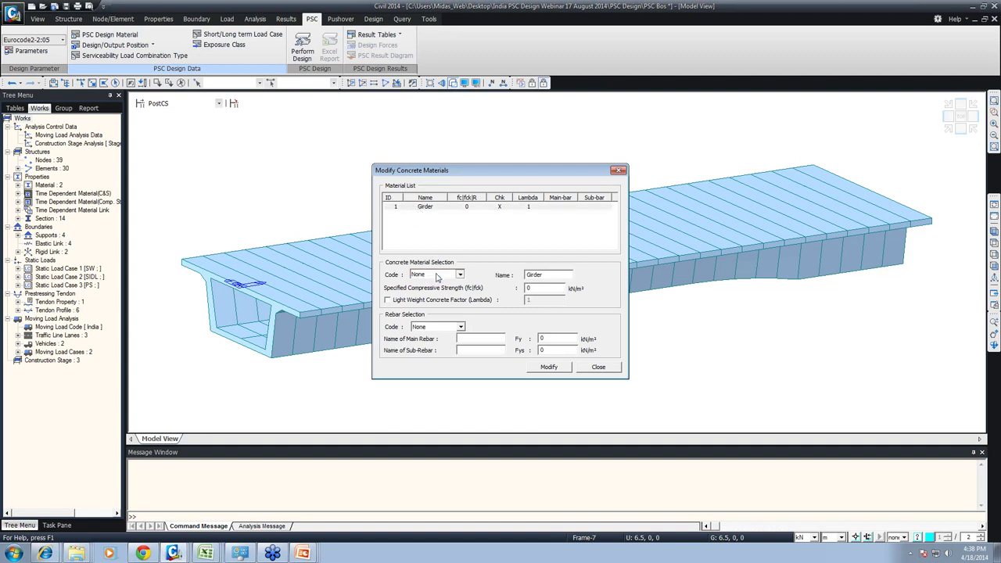
left_click(437, 274)
left_click(482, 246)
left_click(459, 275)
left_click_drag(460, 313, 462, 344)
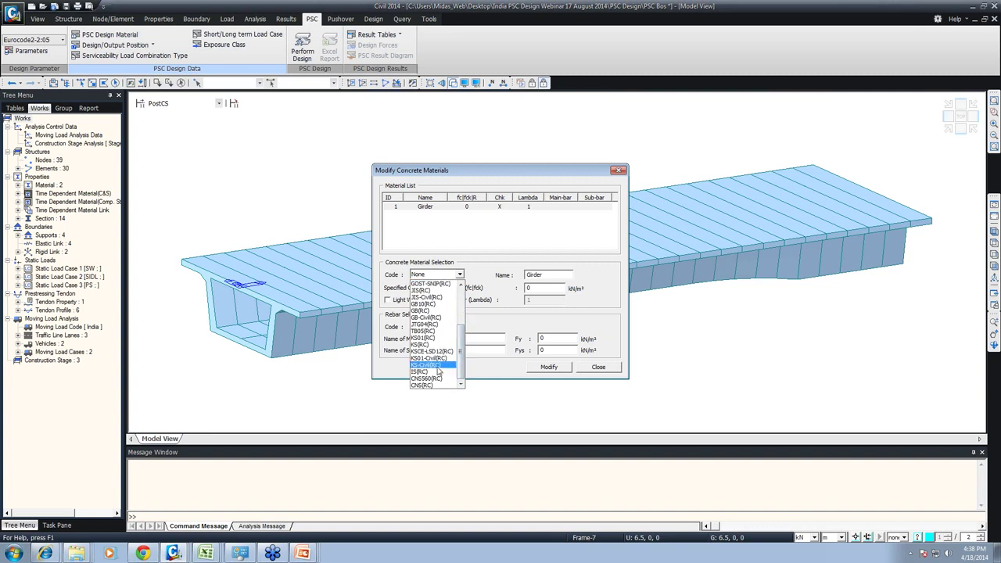
left_click(436, 372)
left_click(567, 274)
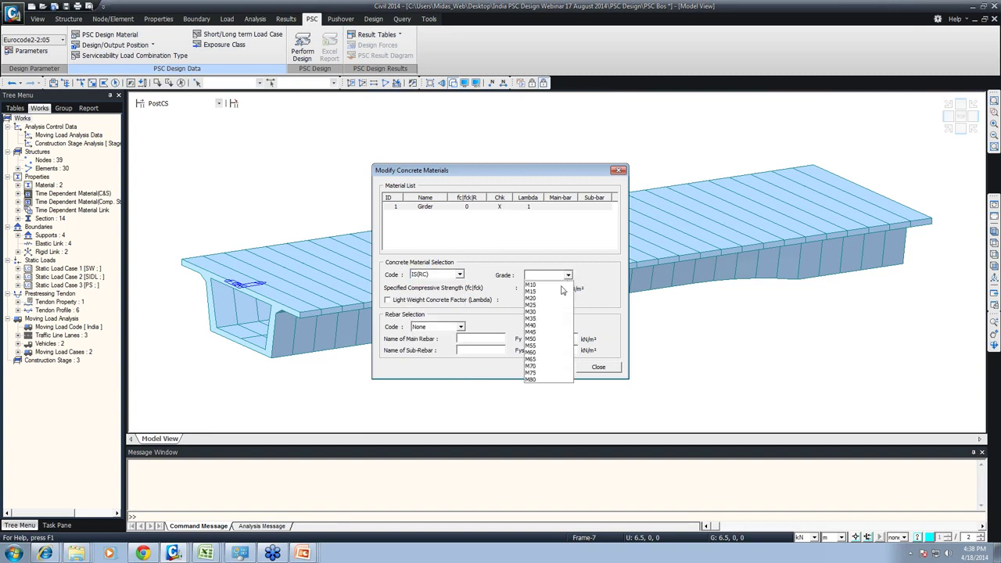
left_click(540, 330)
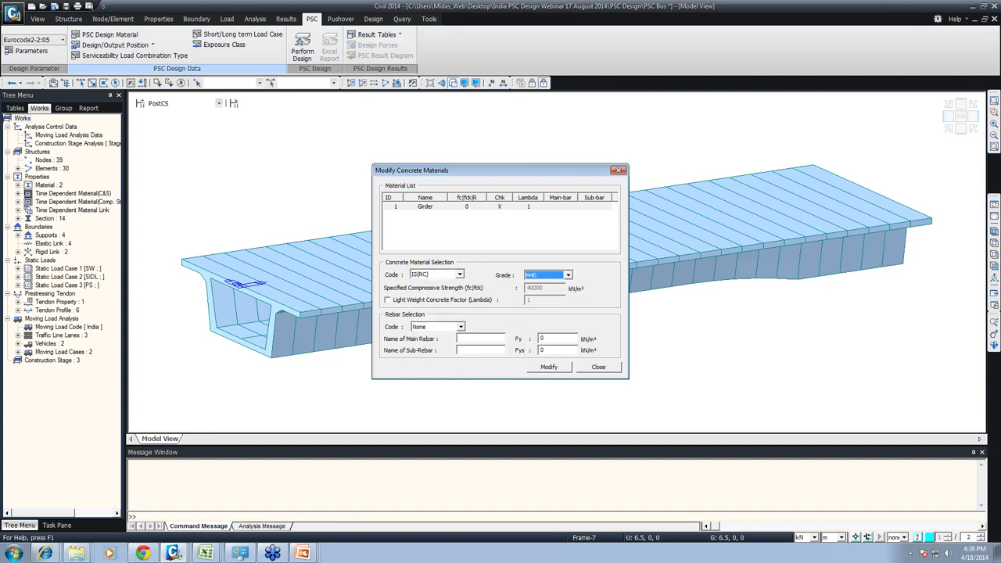
Step: Set the Girder's rebar code to IS(RC) with Fe415 main rebar and Fe250 sub-rebar, and apply the material changes
left_click(460, 326)
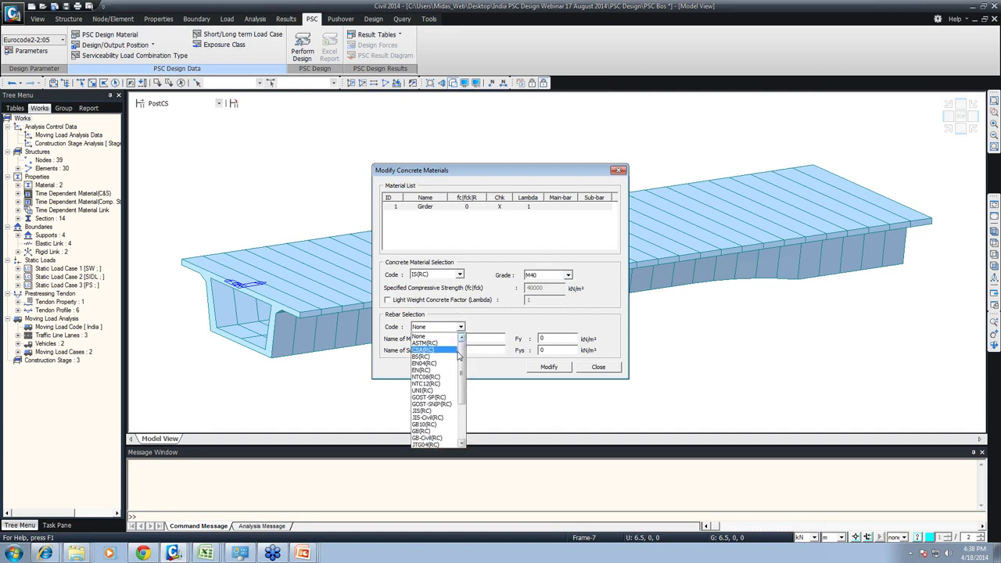
left_click_drag(460, 355, 462, 390)
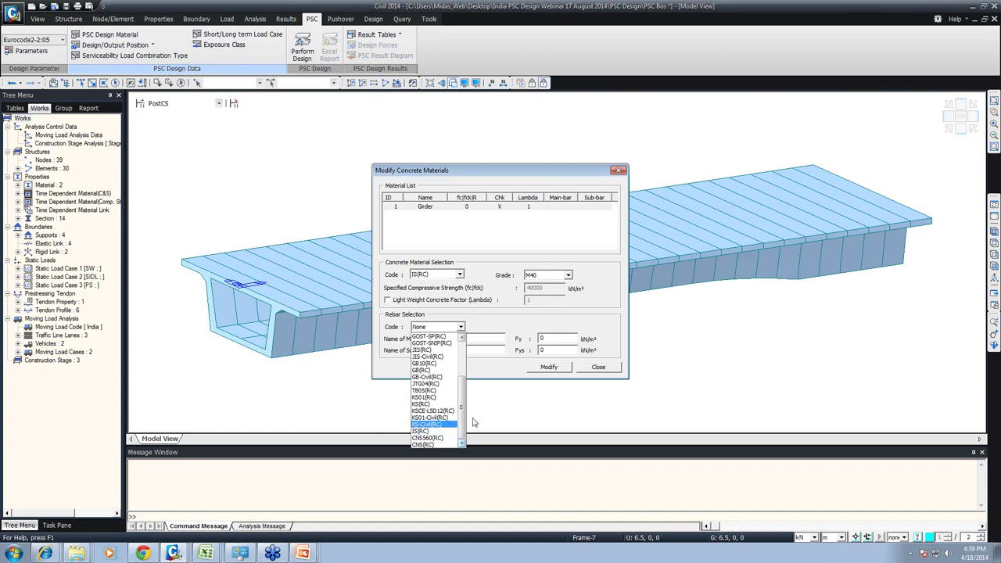
left_click(455, 431)
left_click(482, 341)
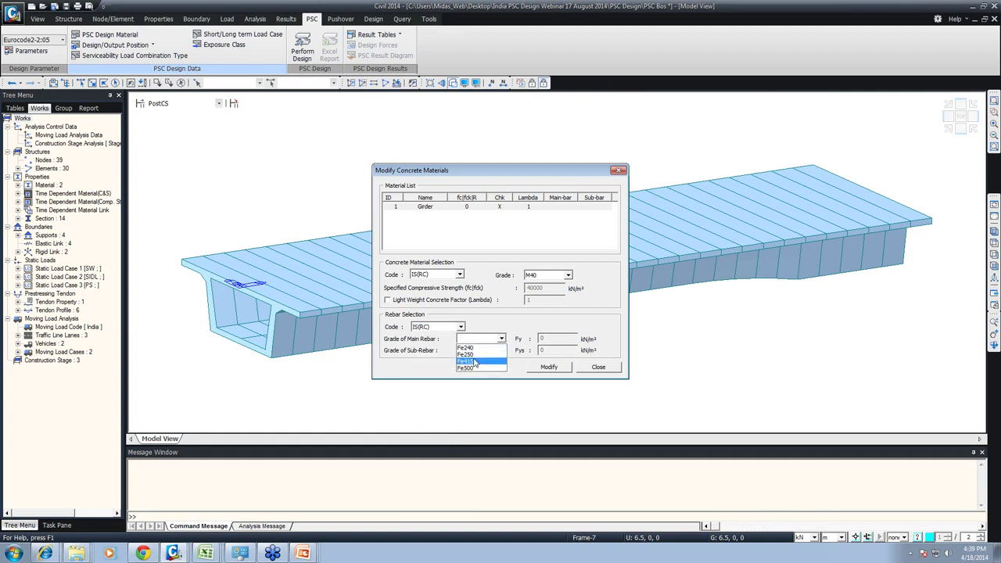
left_click(472, 361)
left_click(501, 350)
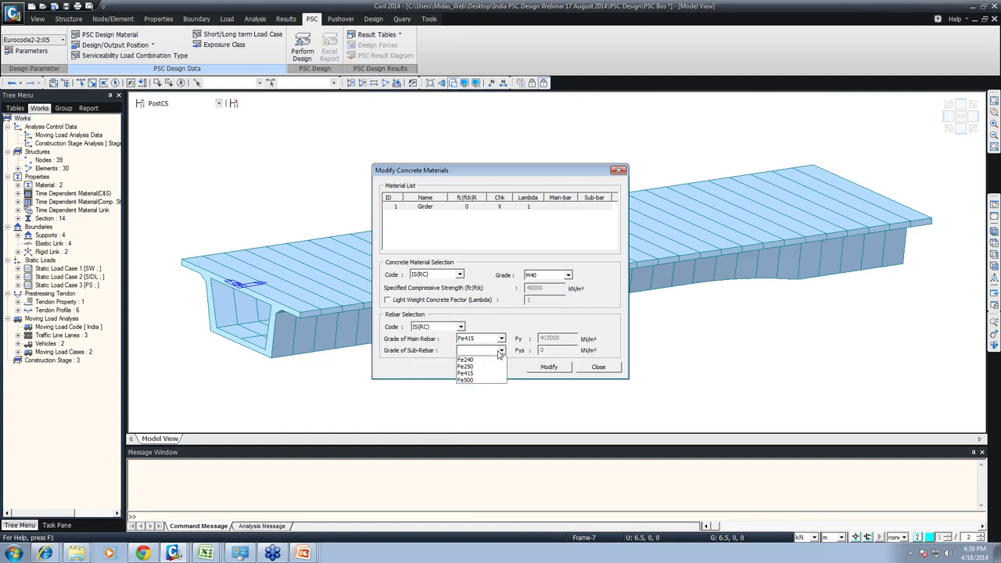
left_click(466, 366)
left_click(549, 368)
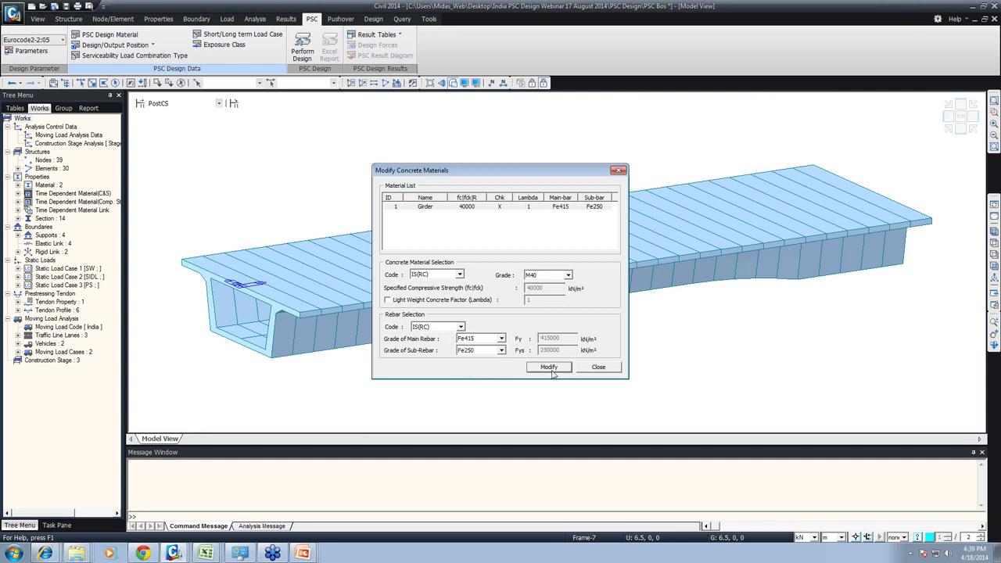
left_click(599, 367)
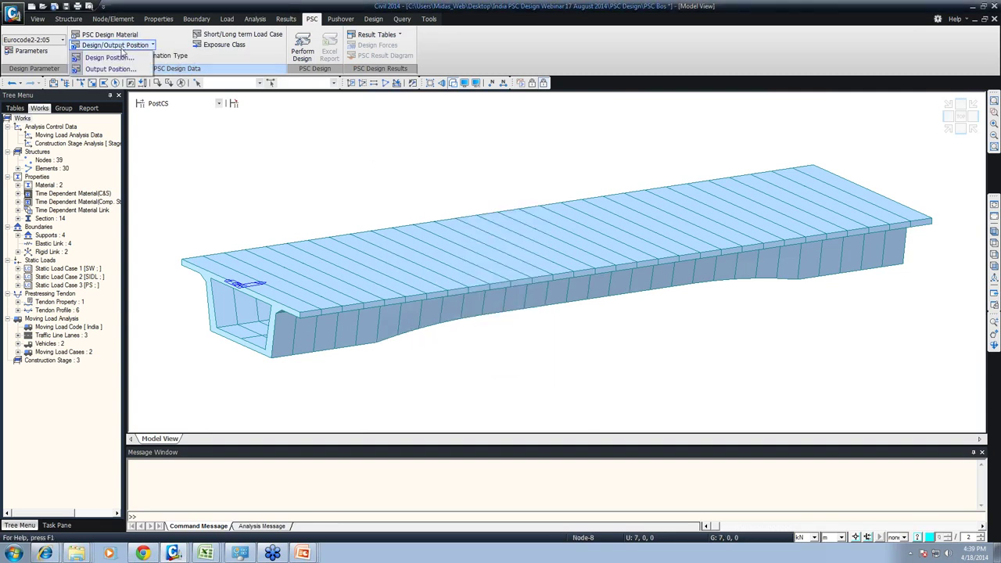
Step: Assign the PSC design and output positions at both I and J ends to midspan elements 14 and 15
left_click(107, 58)
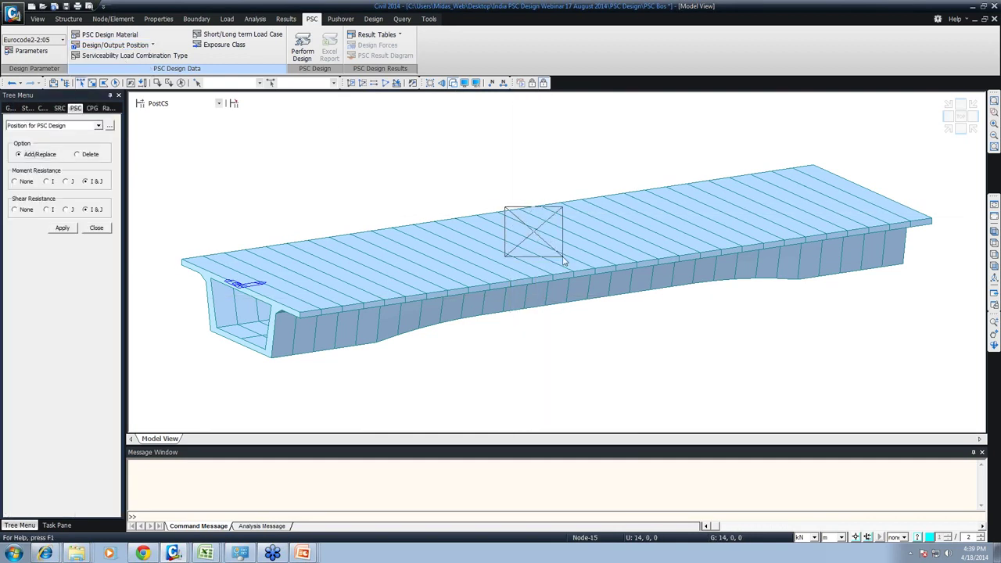
left_click(545, 240)
left_click(524, 245)
left_click(62, 228)
left_click(113, 44)
left_click(111, 69)
left_click(473, 302)
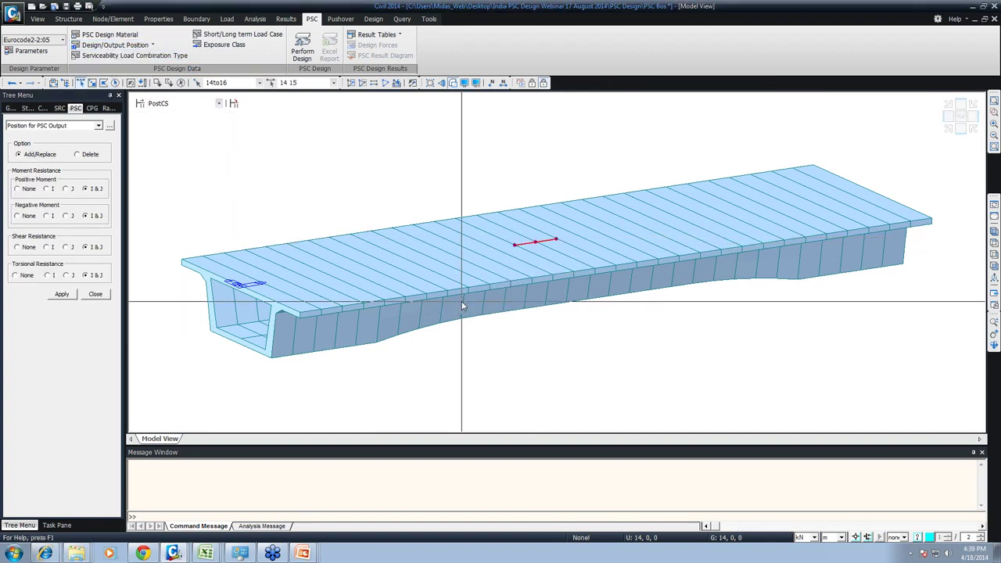
left_click(66, 293)
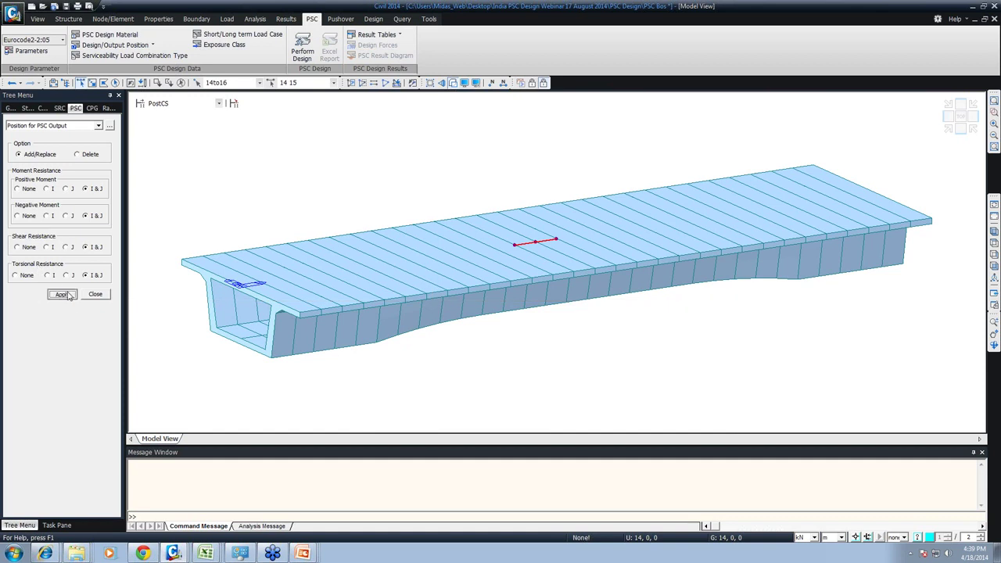
Step: Classify serviceability load combinations cLCB5 to cLCB8 as Characteristic
left_click(116, 55)
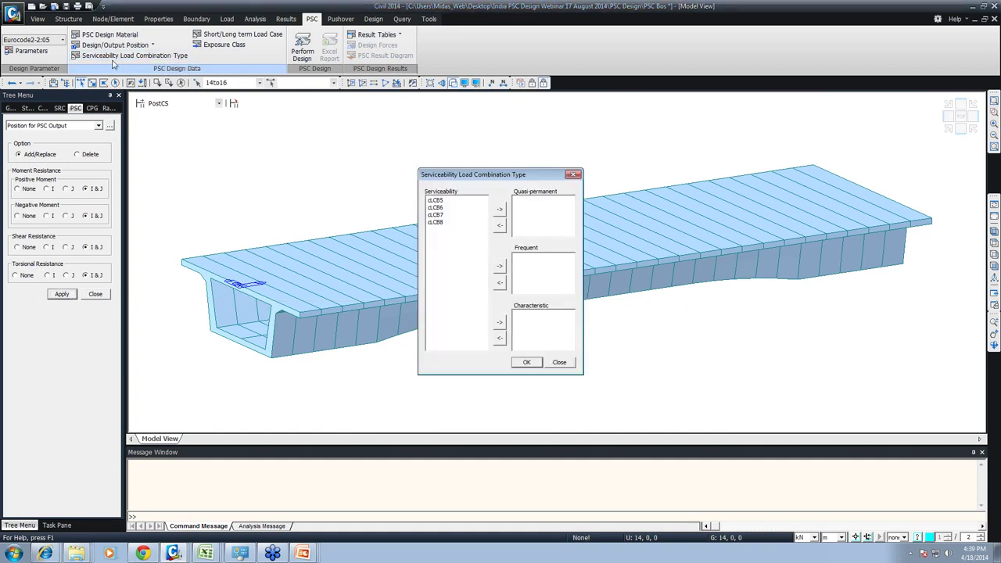
left_click(439, 201)
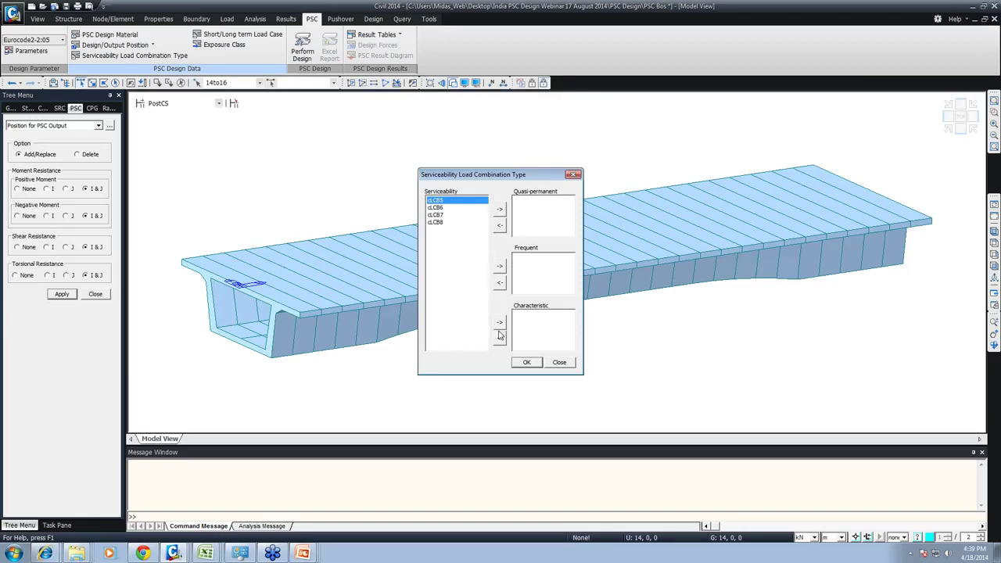
left_click(443, 222, "shift")
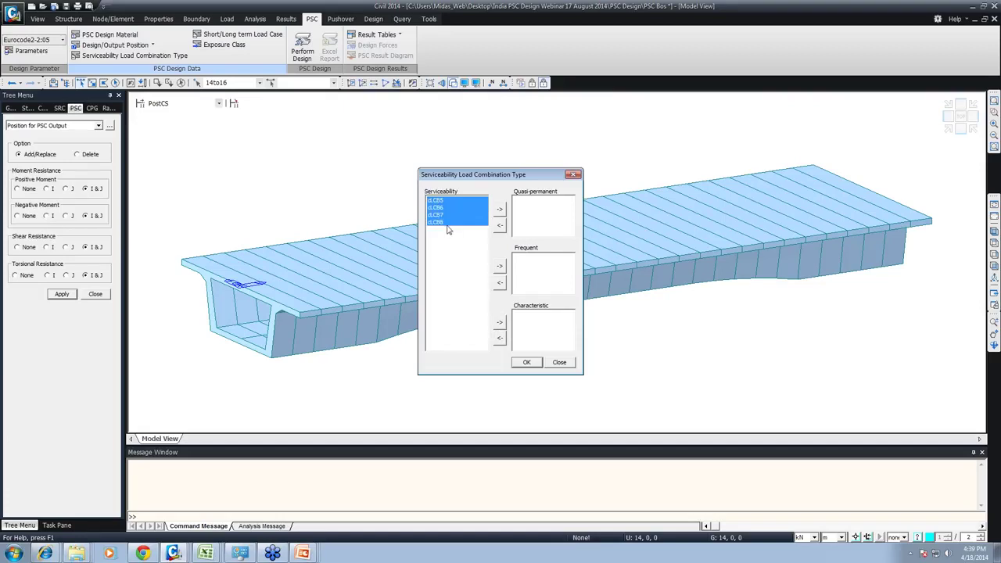
left_click(499, 320)
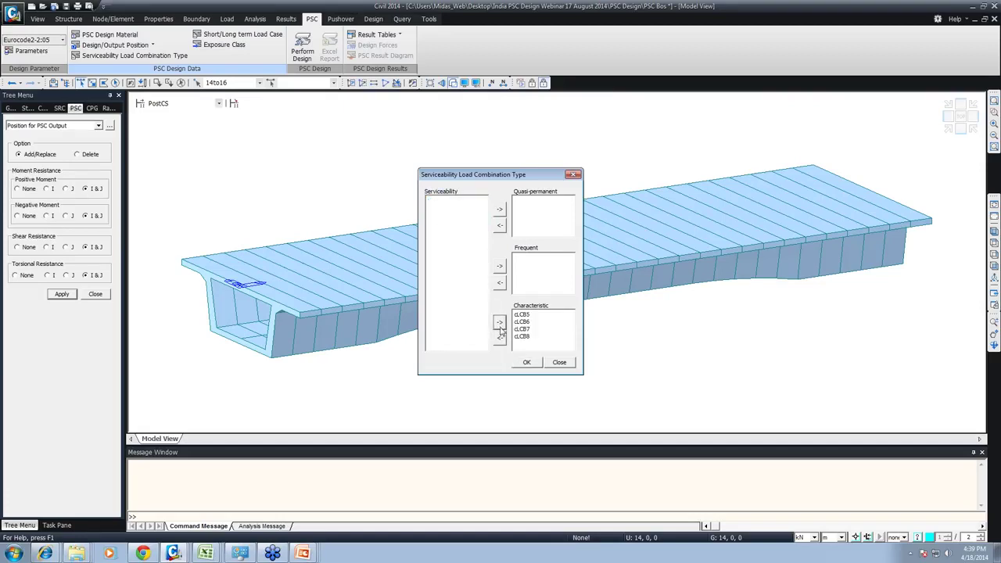
left_click(527, 362)
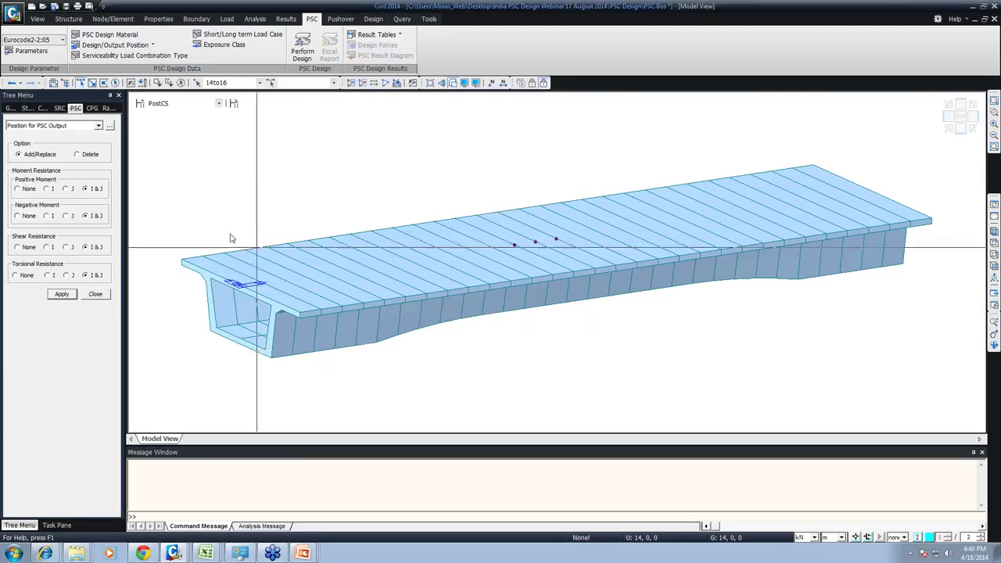
Step: Reassign all load cases, from SW to Summation, from short-term to long-term
left_click(218, 36)
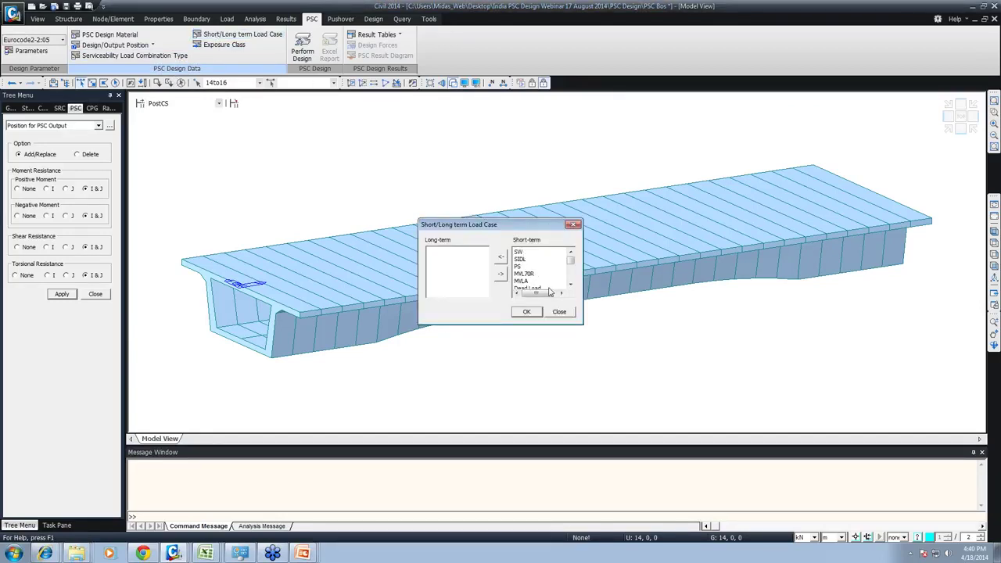
left_click(525, 252)
scroll(528, 254, "down", 3)
left_click(528, 280, "shift")
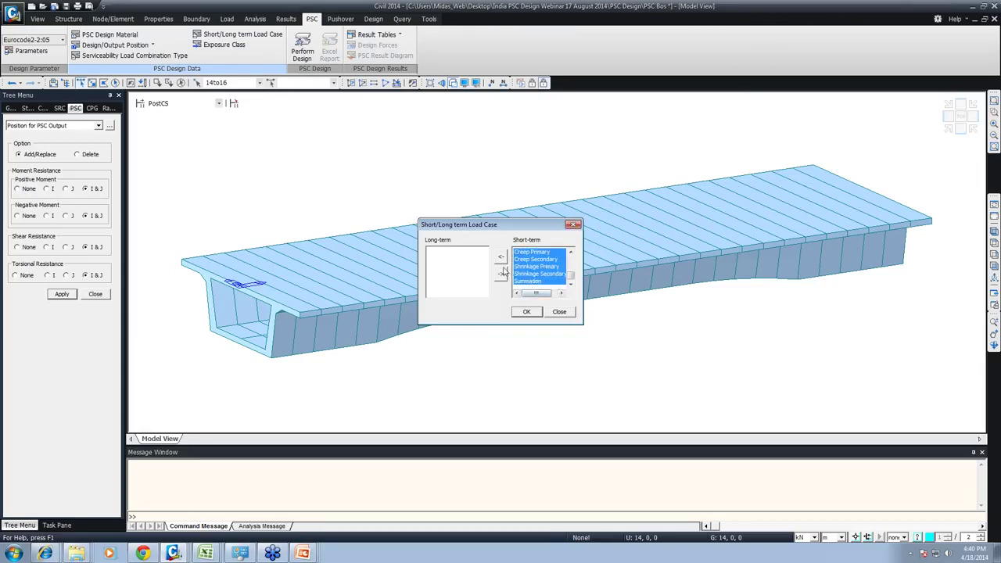
left_click(500, 257)
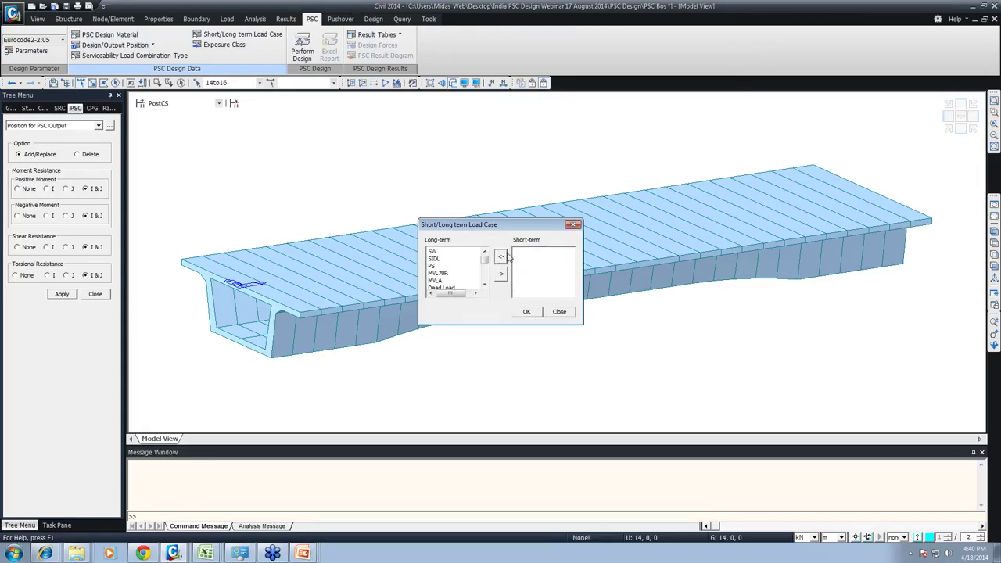
left_click(529, 312)
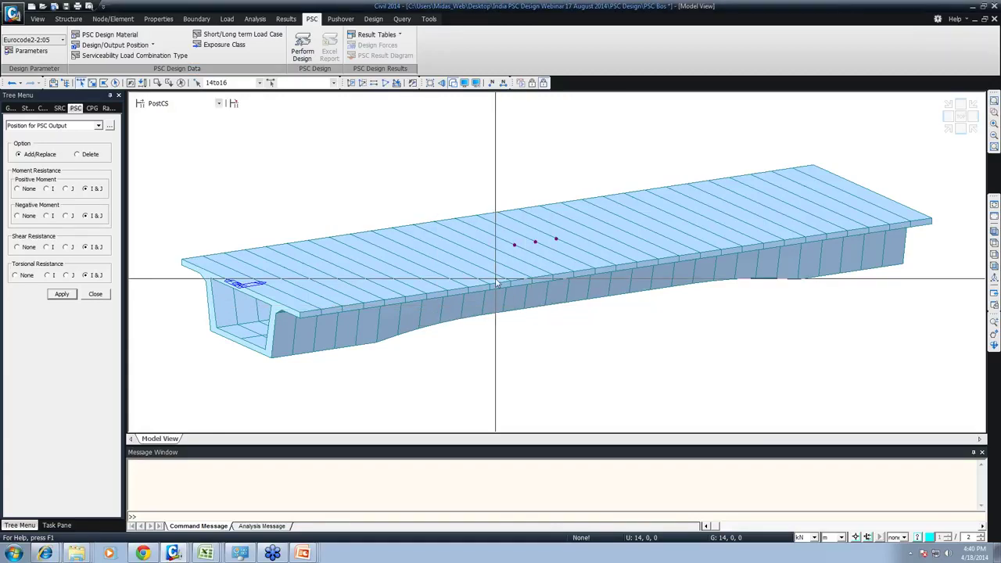
left_click(226, 44)
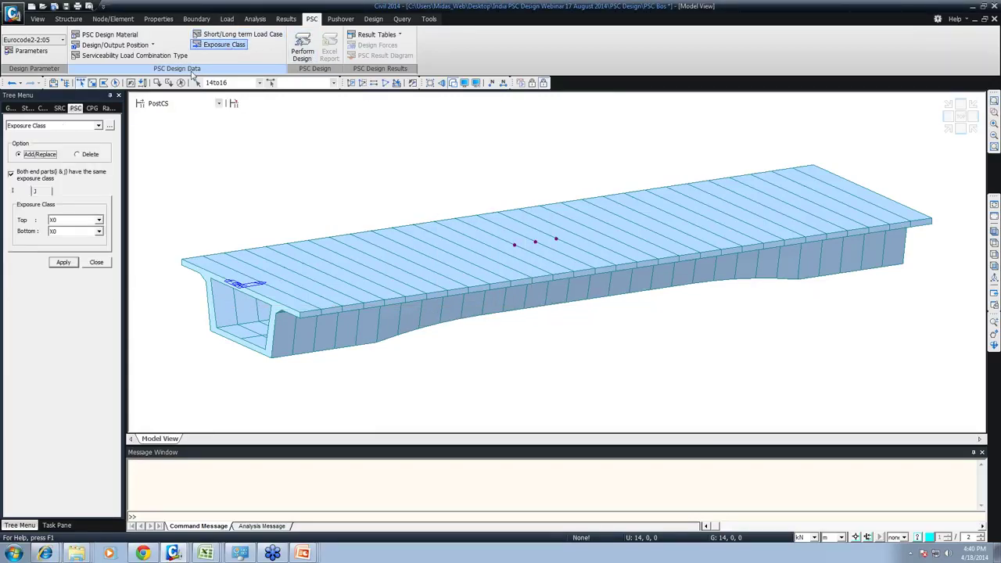
left_click(78, 222)
left_click(75, 251)
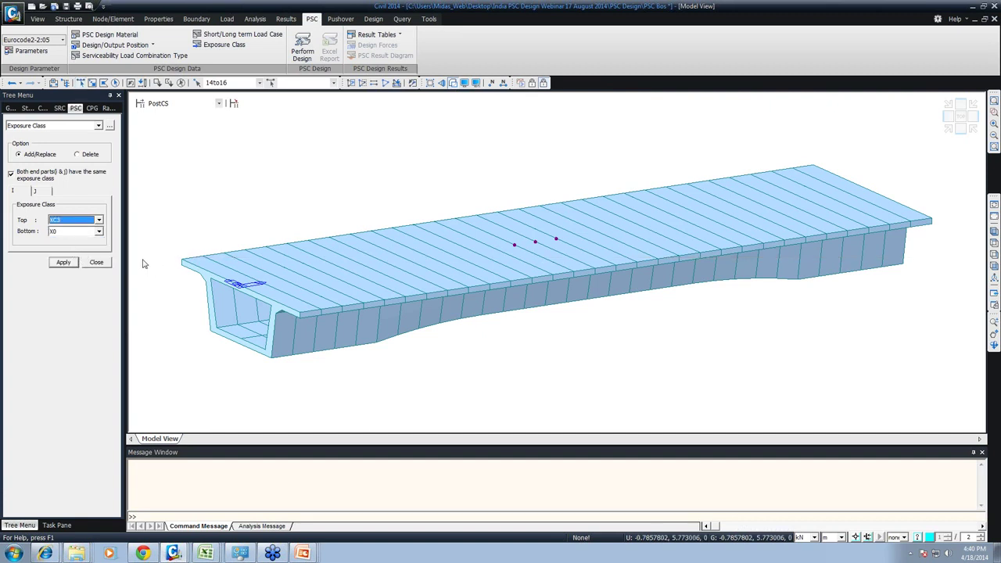
left_click(324, 273)
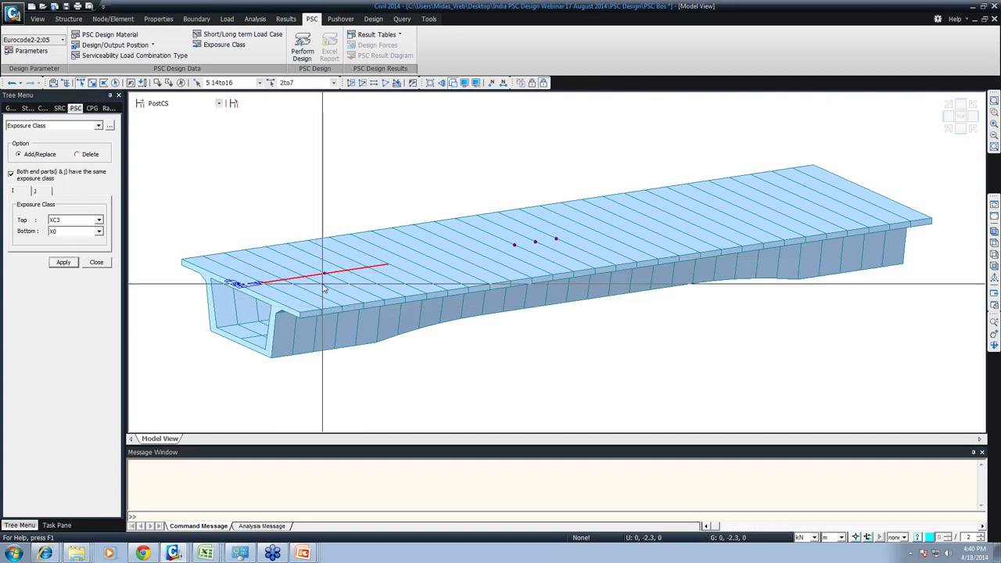
left_click_drag(239, 183, 620, 374)
left_click(525, 244)
left_click_drag(271, 304, 214, 265)
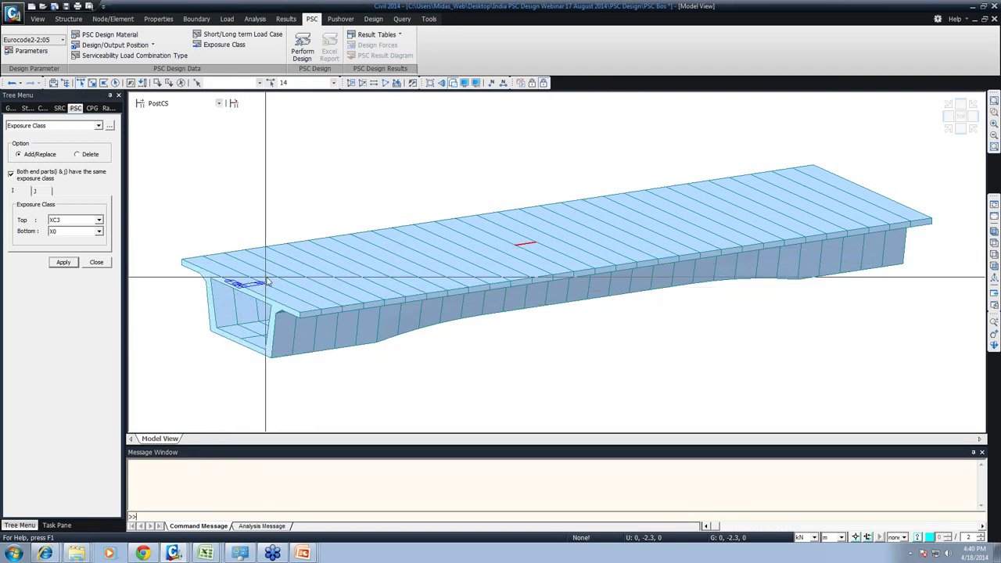
left_click(543, 241)
left_click(586, 234)
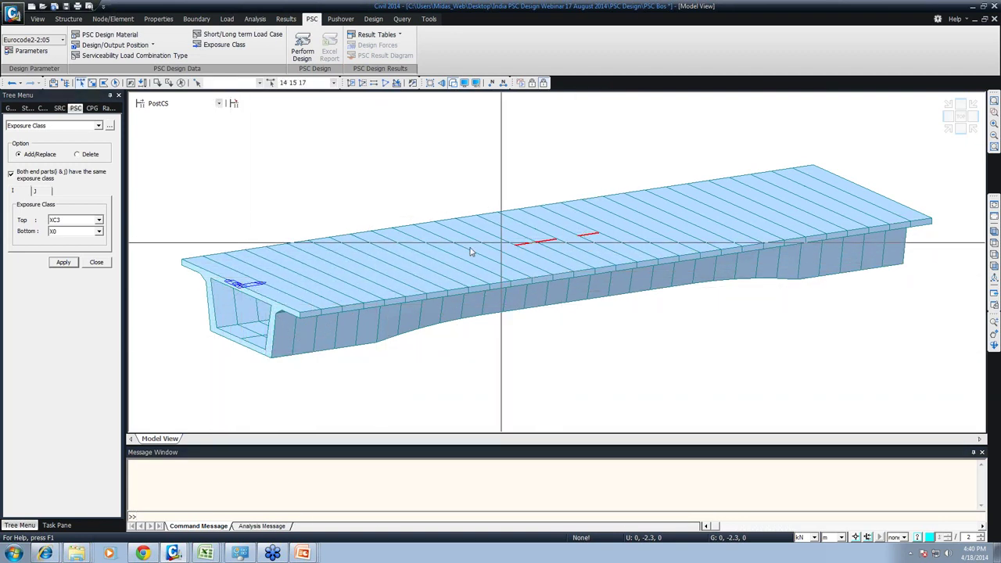
left_click(105, 265)
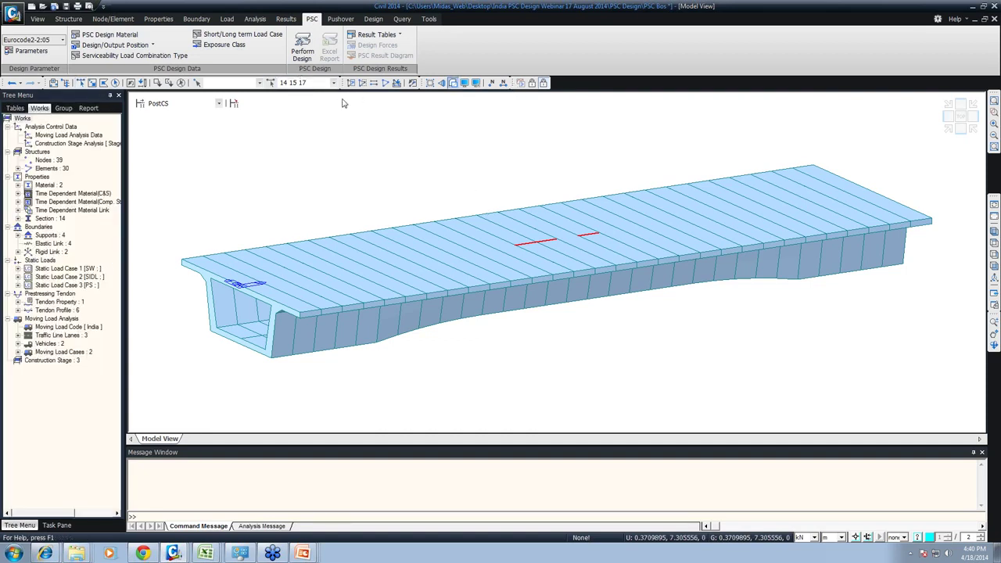
Step: Run the PSC design and generate its Excel design report
left_click(292, 52)
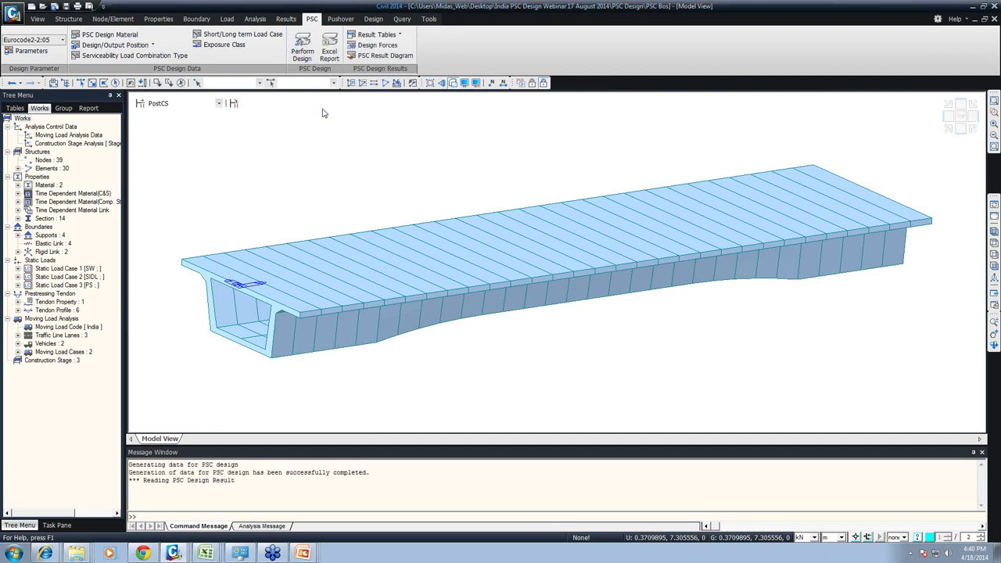
left_click(330, 50)
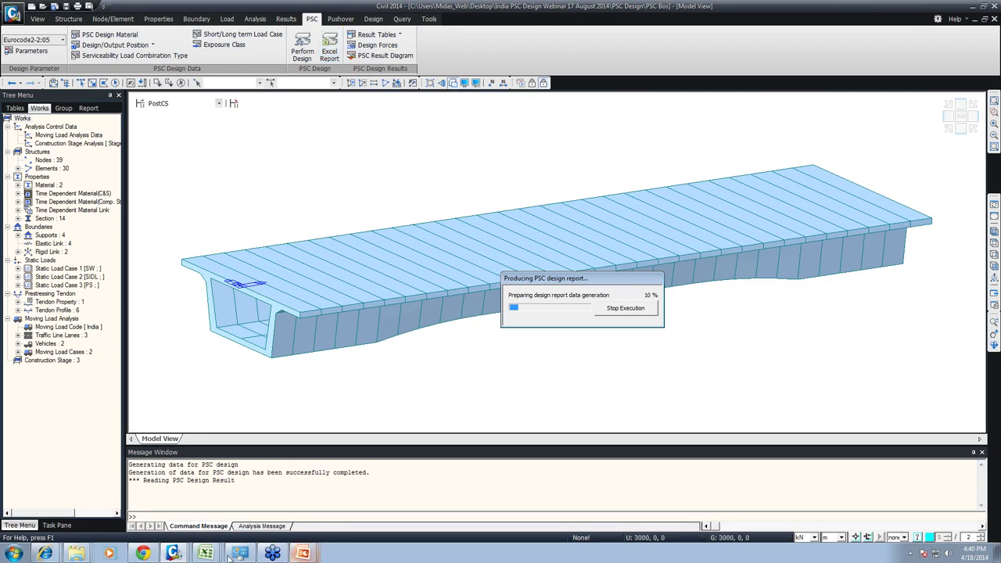
Step: Open the PSC Bos report workbook in Excel from the India PSC Design Webinar 17 August 2014 folder
right_click(72, 550)
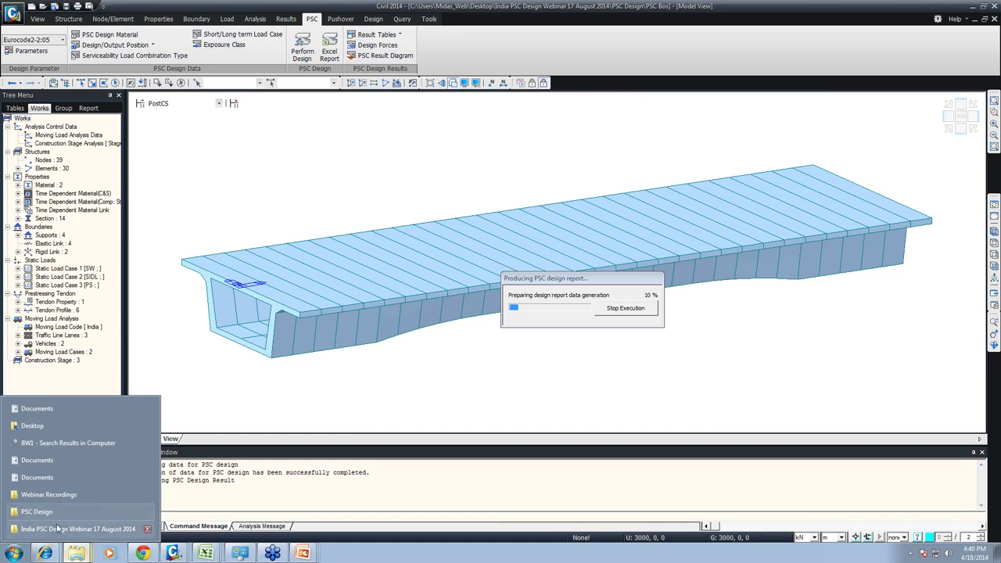
left_click(62, 528)
double_click(194, 127)
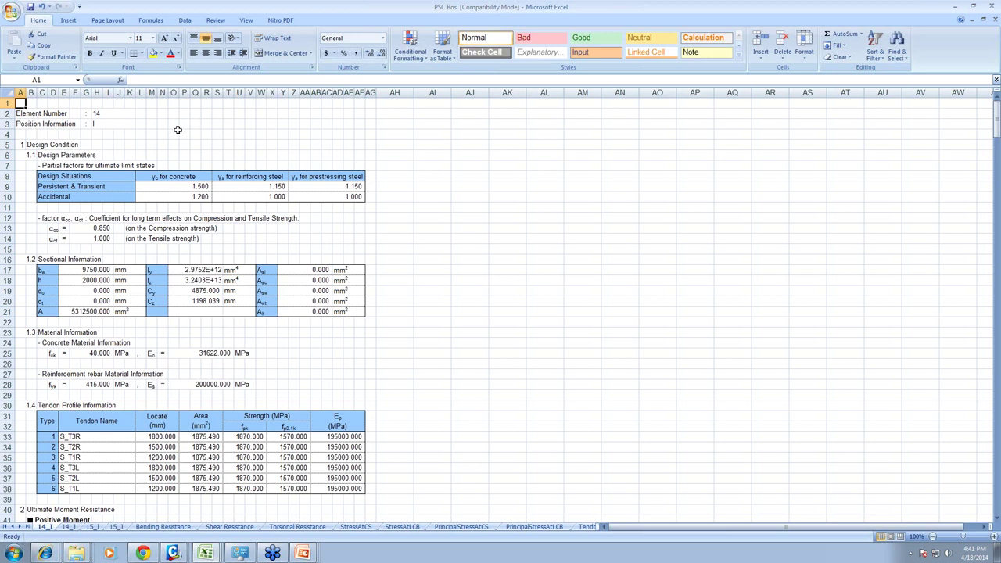
Step: Examine the design parameters and the section, material and tendon data for element 14 at end I
left_click(186, 144)
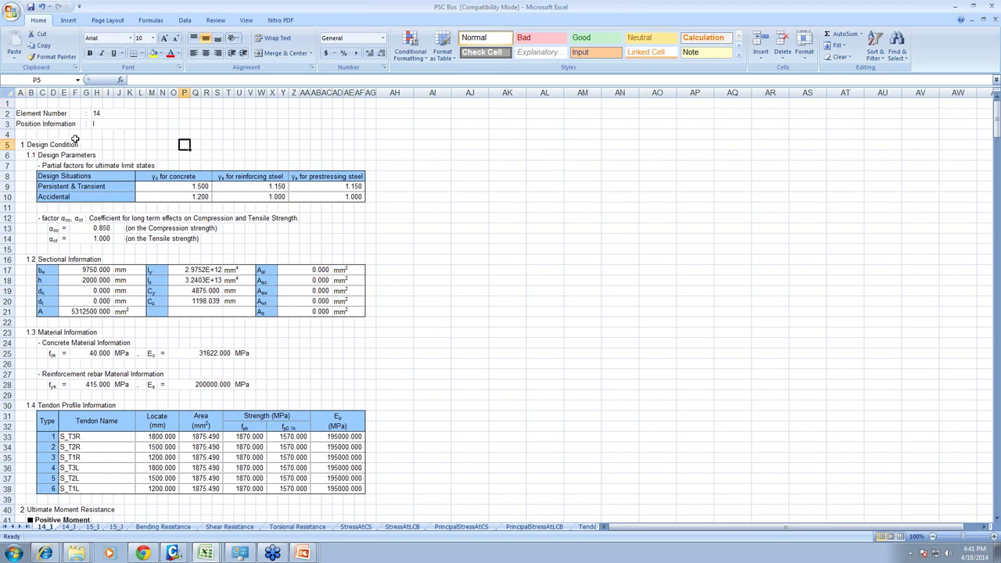
scroll(74, 137, "down", 2)
scroll(74, 137, "down", 2)
scroll(74, 137, "up", 3)
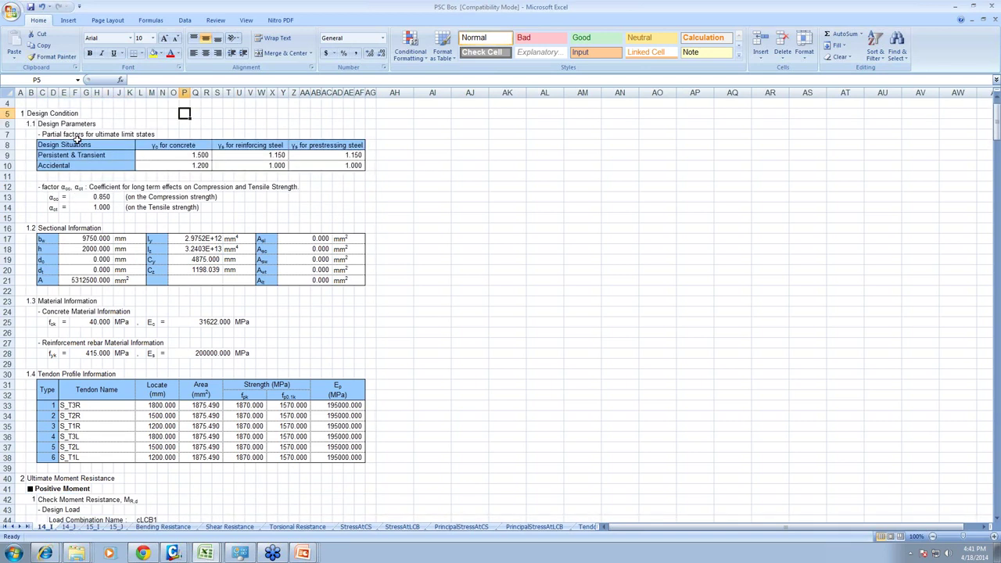
mouse_move(202, 549)
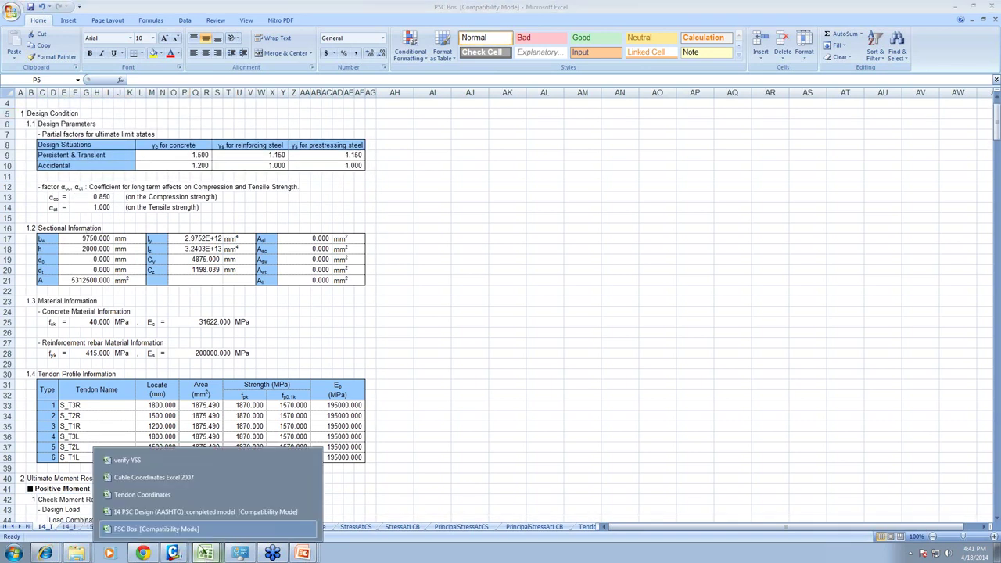
left_click(201, 530)
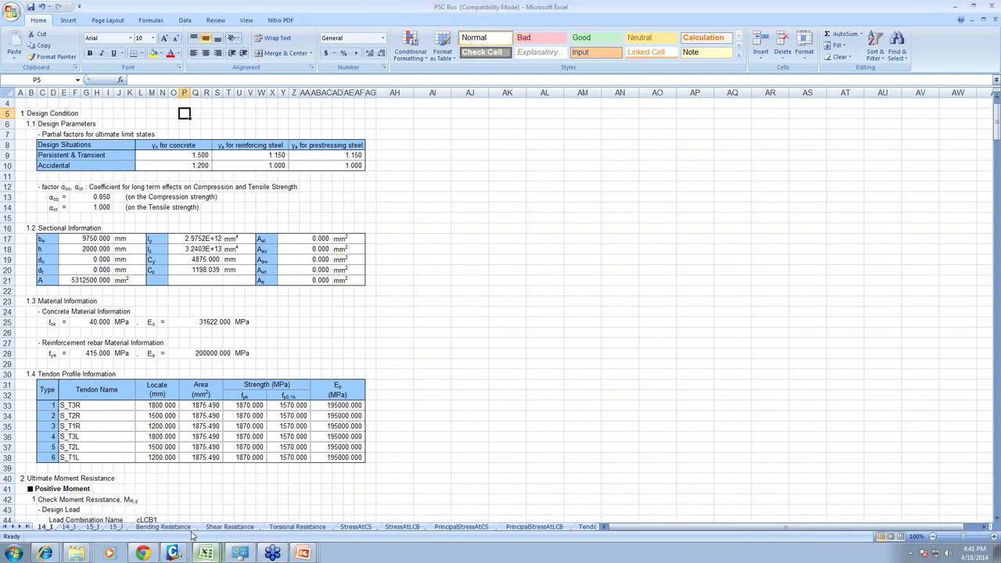
left_click(162, 342)
scroll(162, 342, "up", 1)
left_click(107, 186)
left_click(86, 124)
scroll(119, 149, "down", 5)
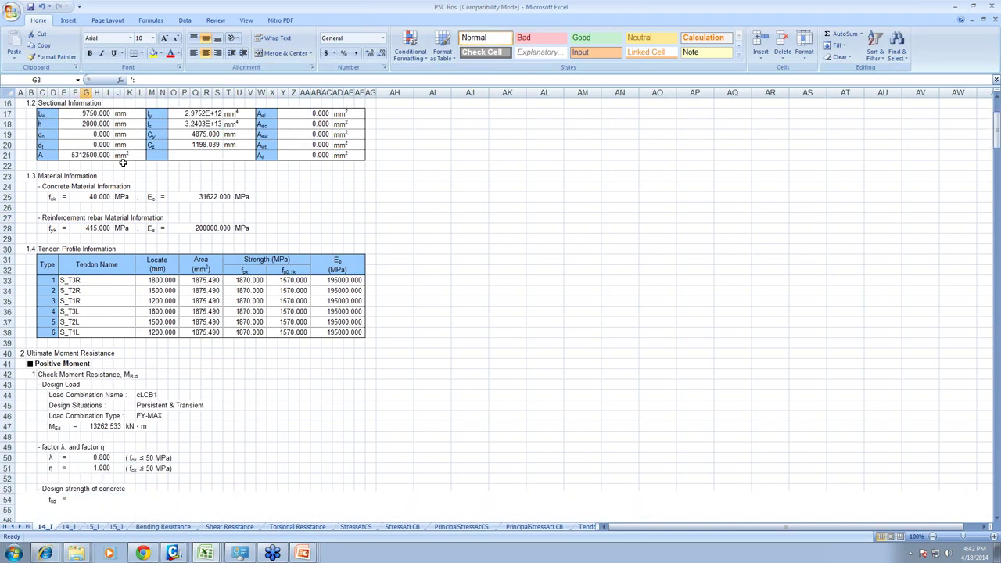
Step: Examine the concrete and reinforcement design strength calculations in element 14's positive moment check
scroll(93, 303, "down", 7)
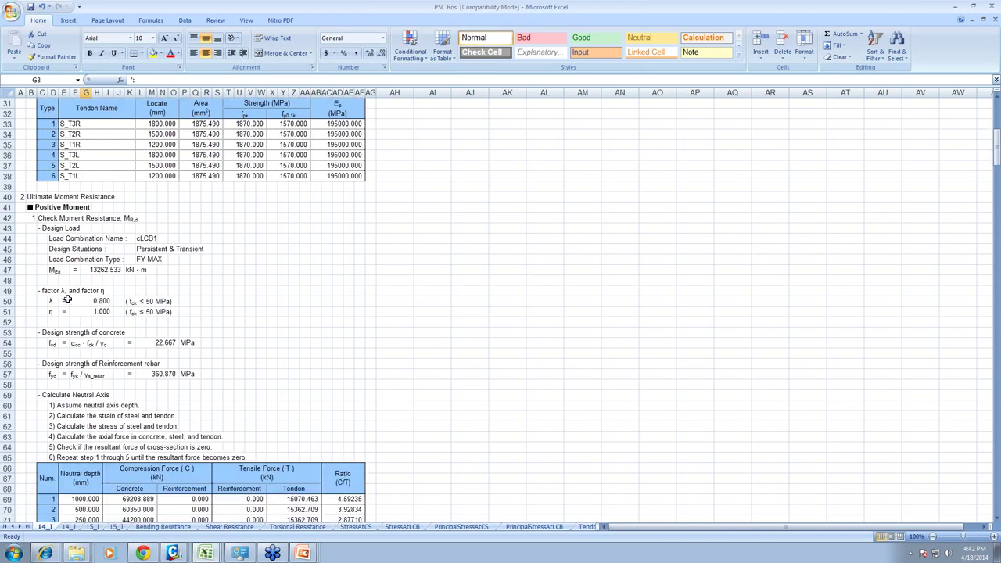
left_click_drag(24, 252, 238, 294)
left_click_drag(36, 270, 134, 294)
left_click_drag(24, 295, 244, 337)
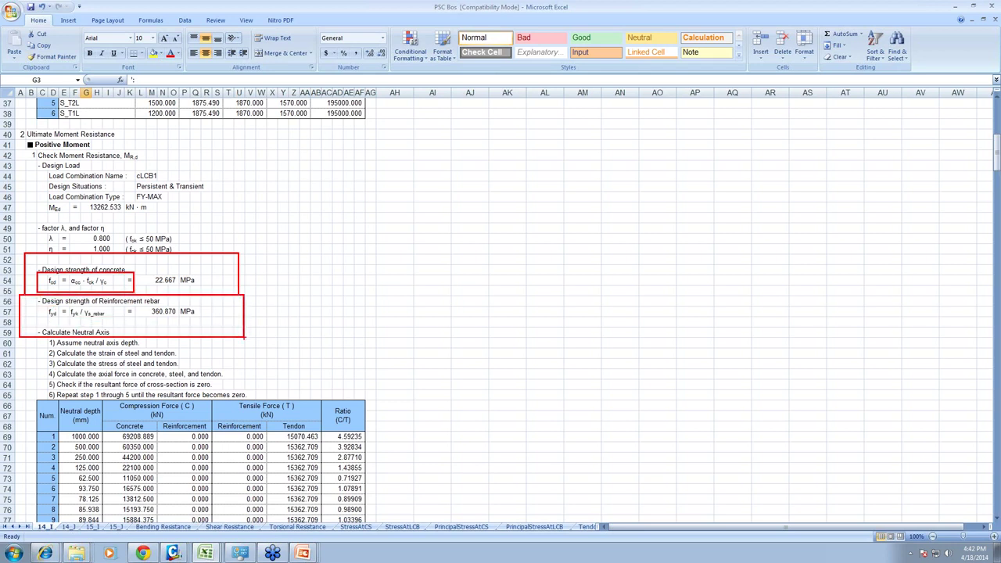
mouse_move(28, 301)
left_mouse_down()
mouse_move(69, 319)
mouse_move(139, 323)
left_mouse_up()
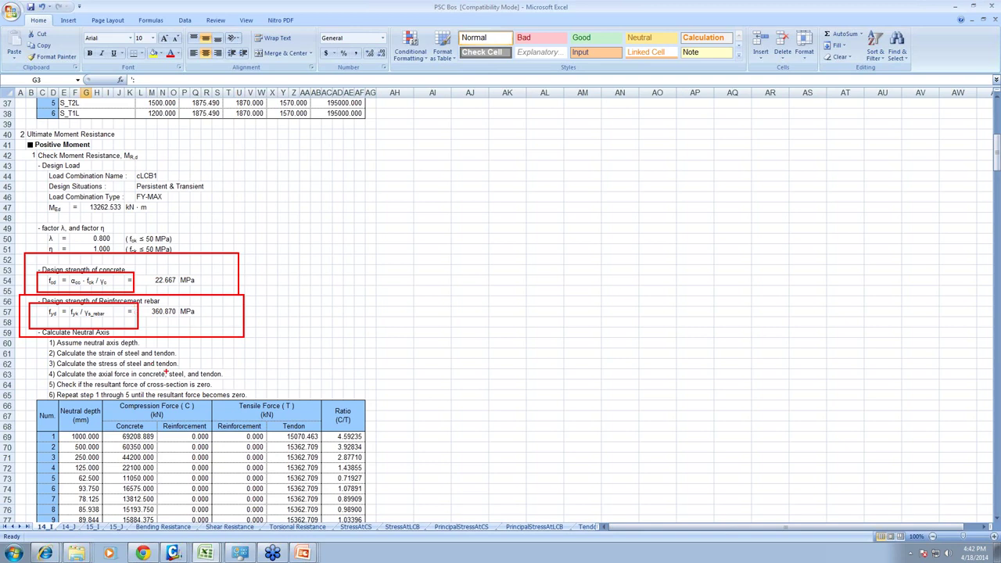
key("Escape")
Step: Examine the positive moment neutral axis, internal forces, tendon stresses and moment resistance for element 14 at end I
scroll(35, 290, "down", 9)
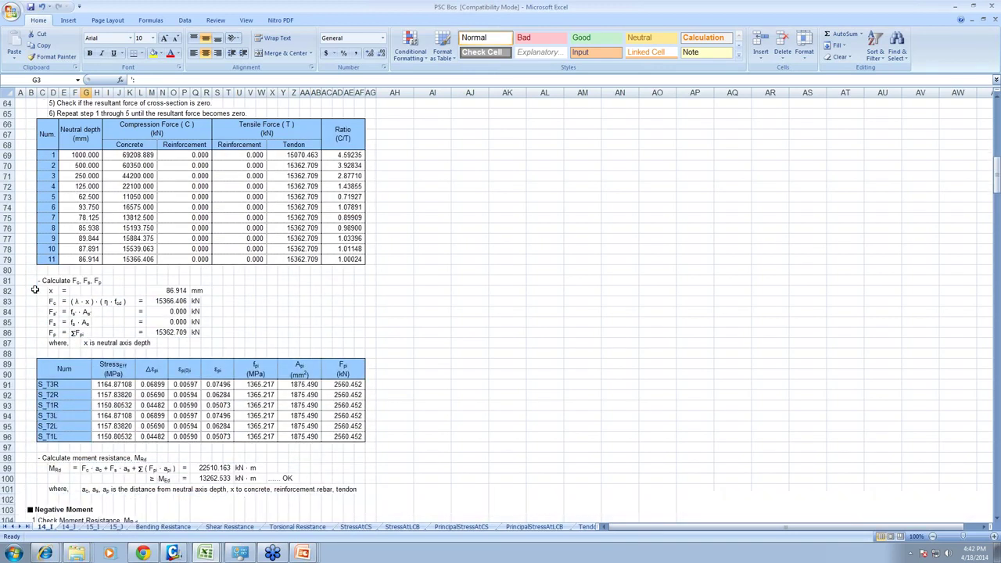
left_click_drag(35, 270, 230, 351)
mouse_move(34, 296)
left_mouse_down()
mouse_move(200, 322)
mouse_move(212, 315)
mouse_move(104, 318)
mouse_move(222, 317)
left_mouse_up()
left_click_drag(36, 320, 239, 352)
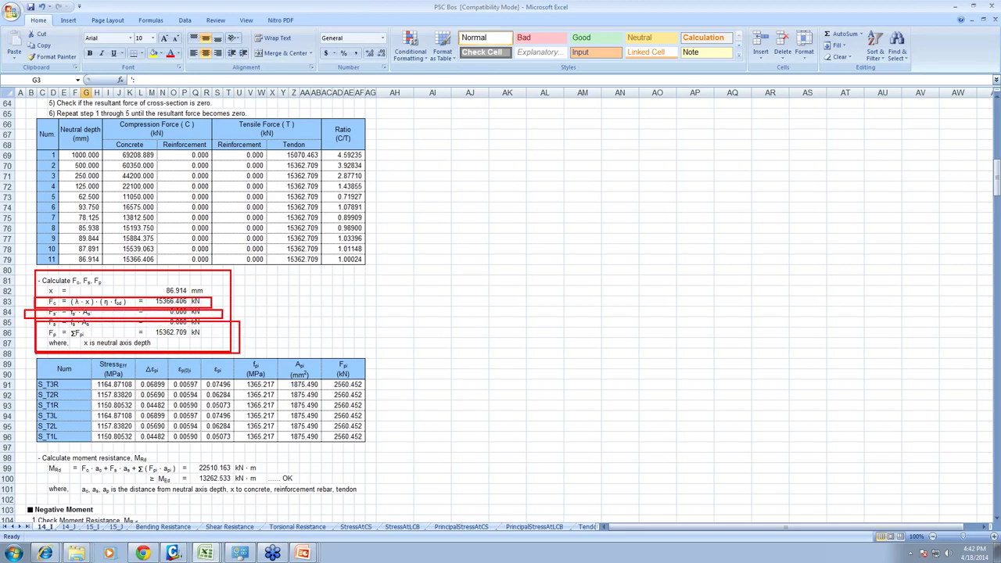
key("Escape")
scroll(15, 285, "down", 5)
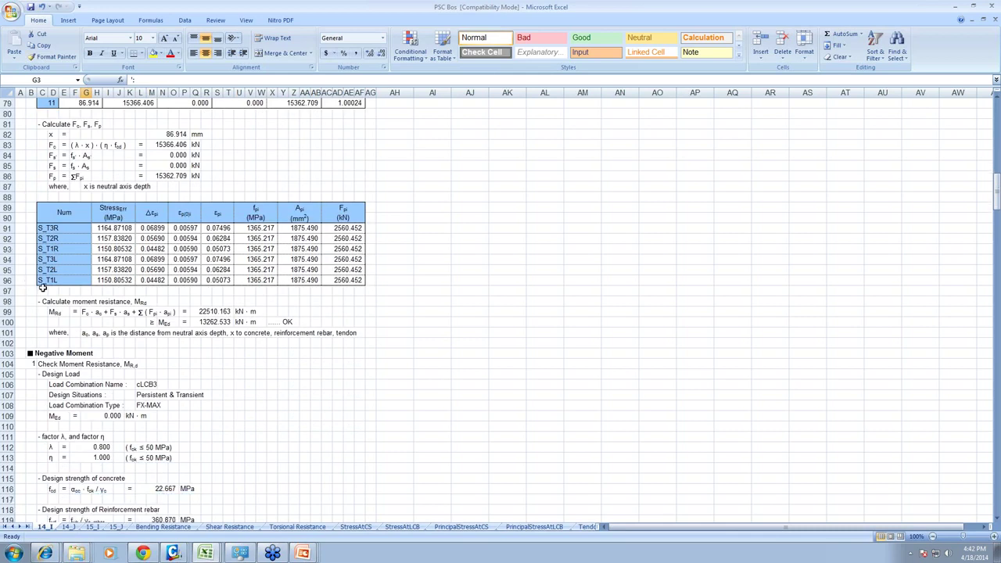
scroll(119, 346, "down", 1)
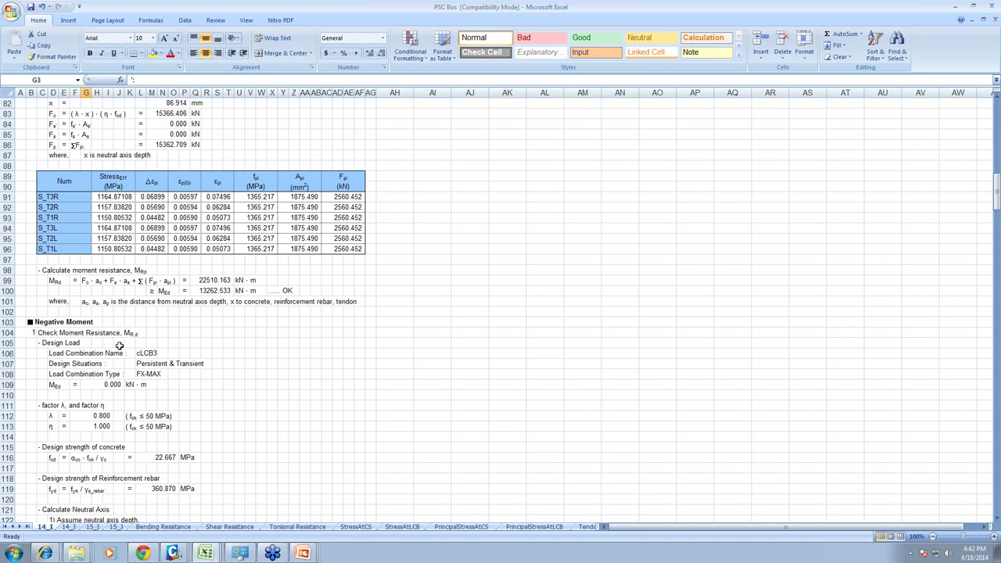
Step: Widen column AF so the C/T ratios in the negative moment neutral axis table can be read in full
scroll(119, 346, "down", 9)
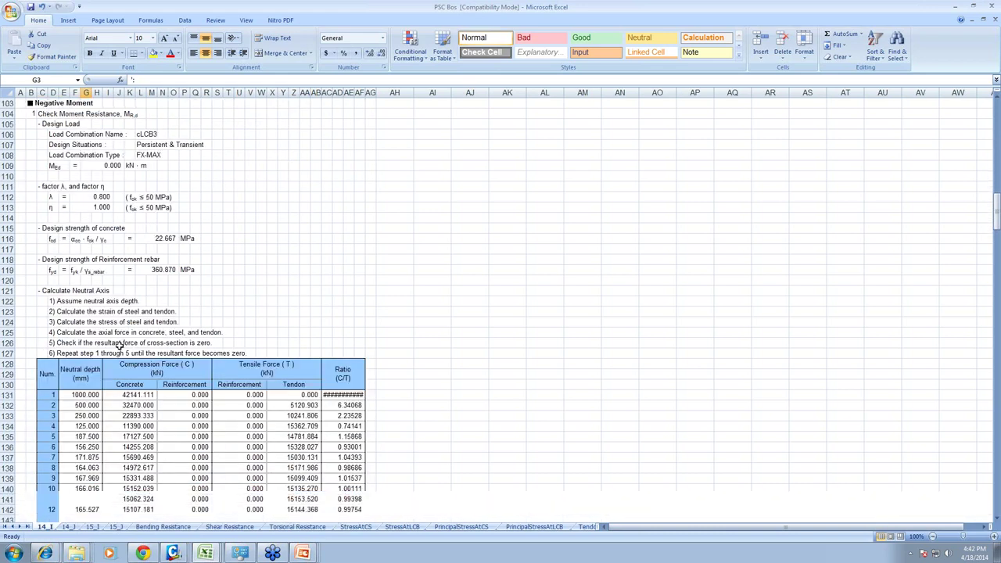
left_click_drag(364, 93, 434, 108)
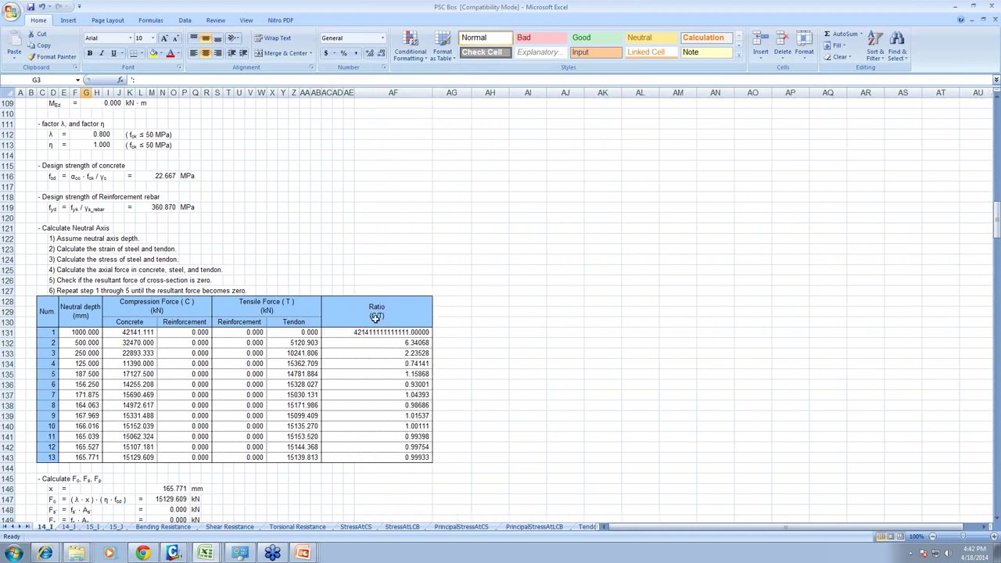
left_click(374, 318)
scroll(373, 315, "down", 5)
double_click(363, 303)
left_click(344, 320)
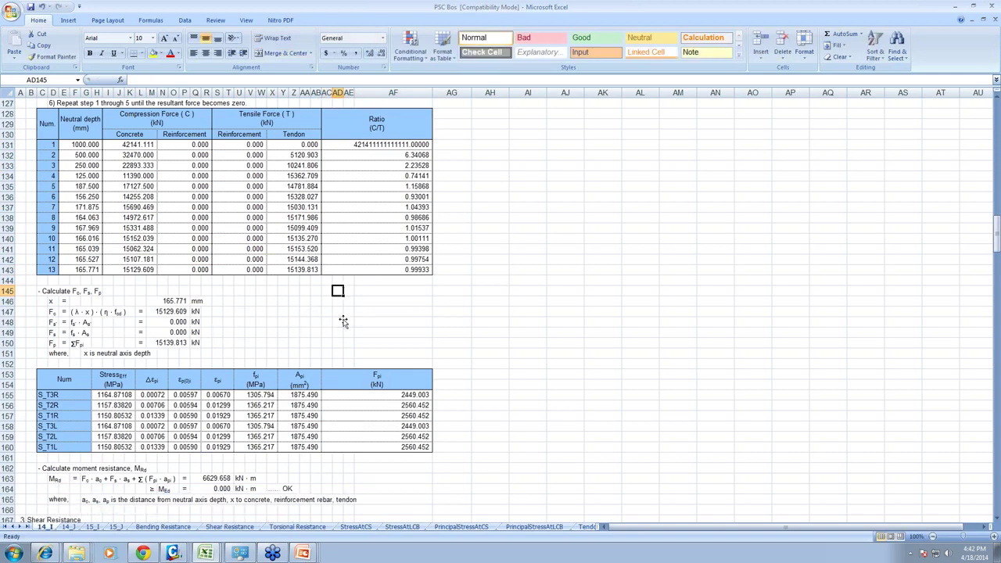
Step: Examine the maximum and minimum shear resistance checks for element 14 at end I
scroll(343, 313, "down", 19)
scroll(341, 301, "down", 2)
scroll(324, 307, "up", 1)
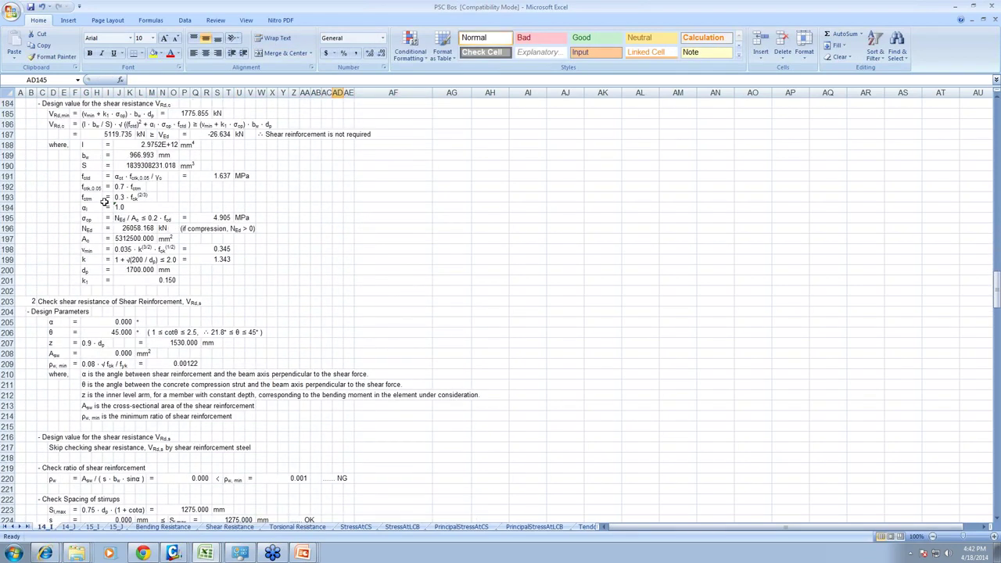
left_click(107, 237)
scroll(107, 239, "down", 10)
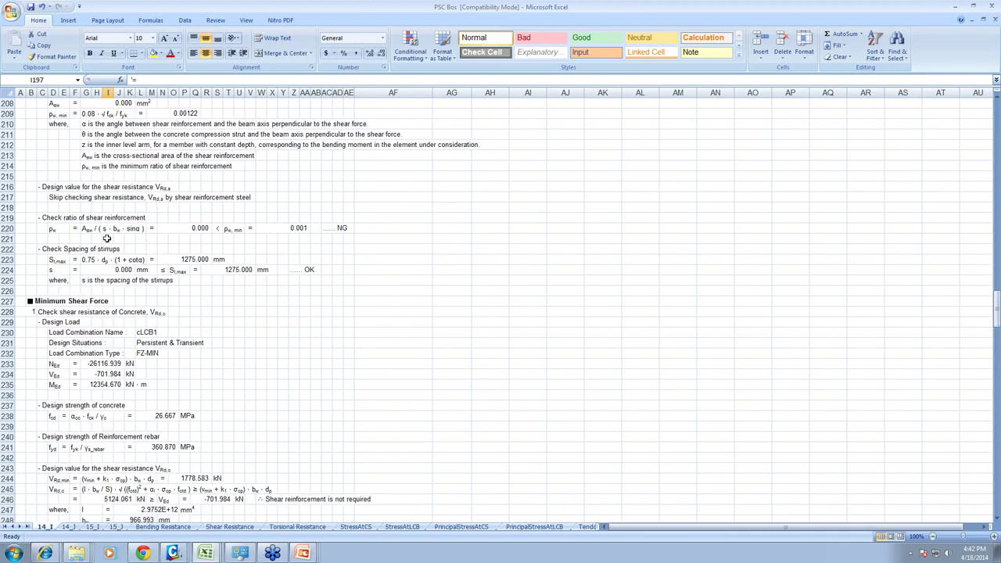
scroll(107, 239, "down", 5)
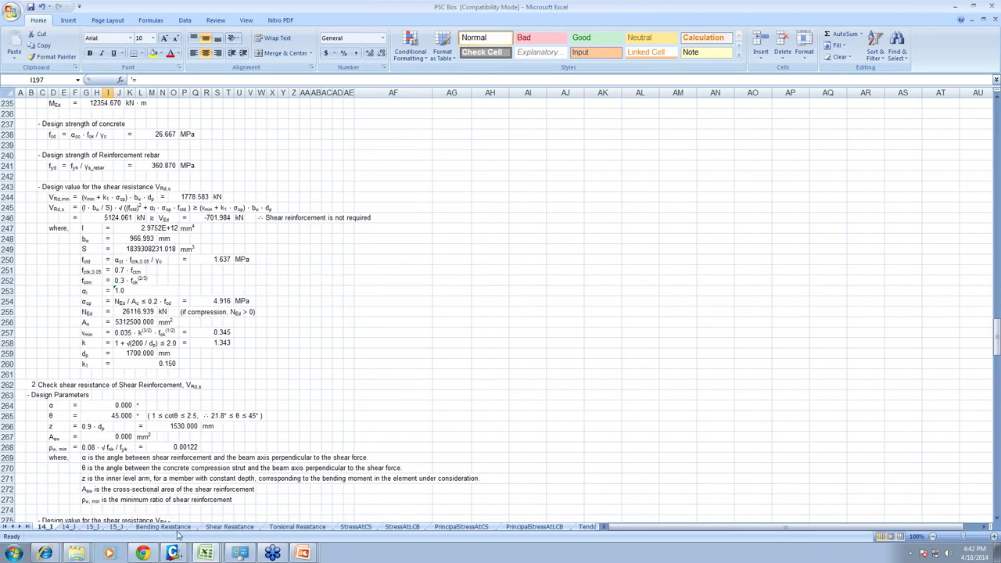
Step: Review the report's summary sheets for bending, shear and torsional resistance, StressAtLCB and TendonStress
left_click(163, 526)
left_click(229, 526)
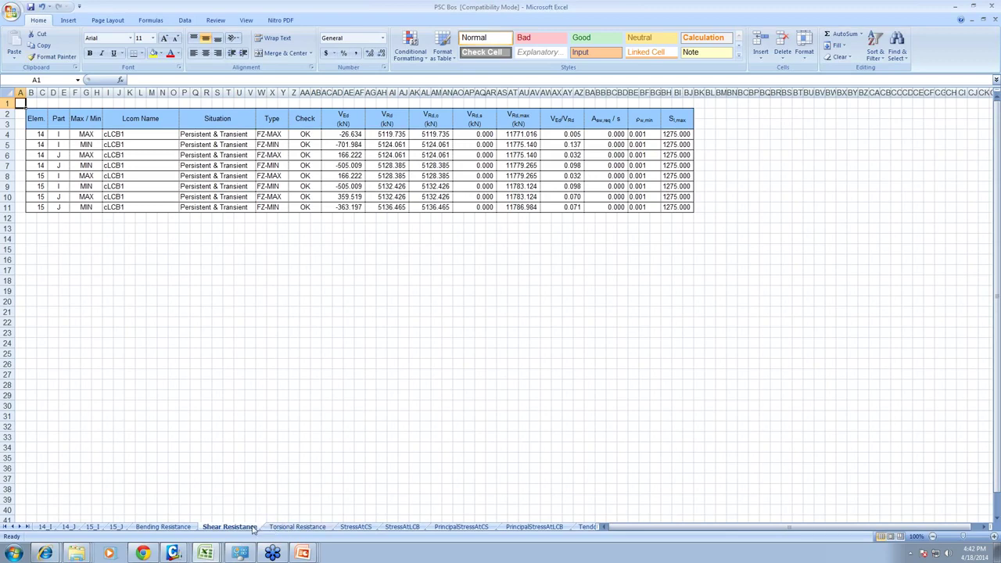
left_click(188, 529)
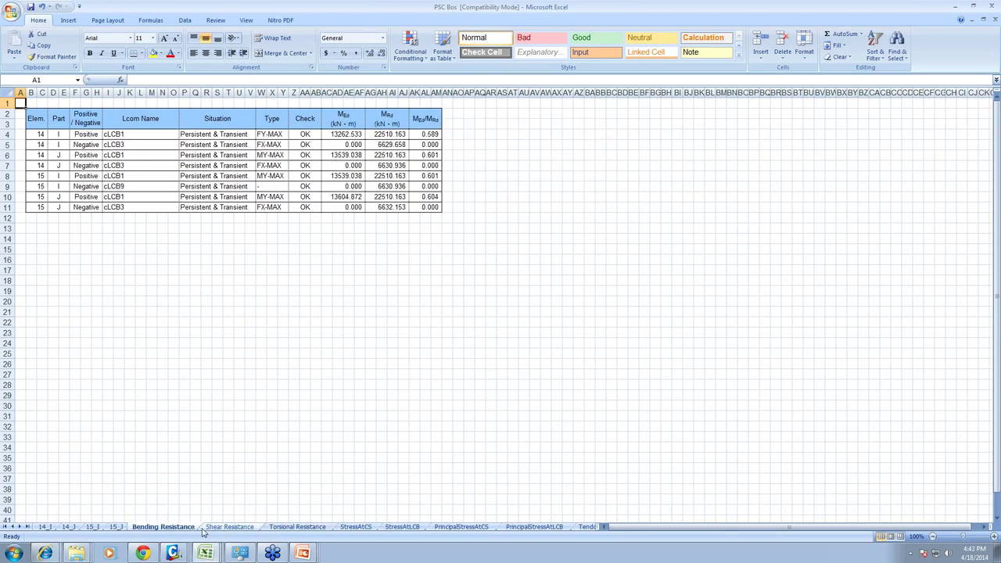
left_click(283, 527)
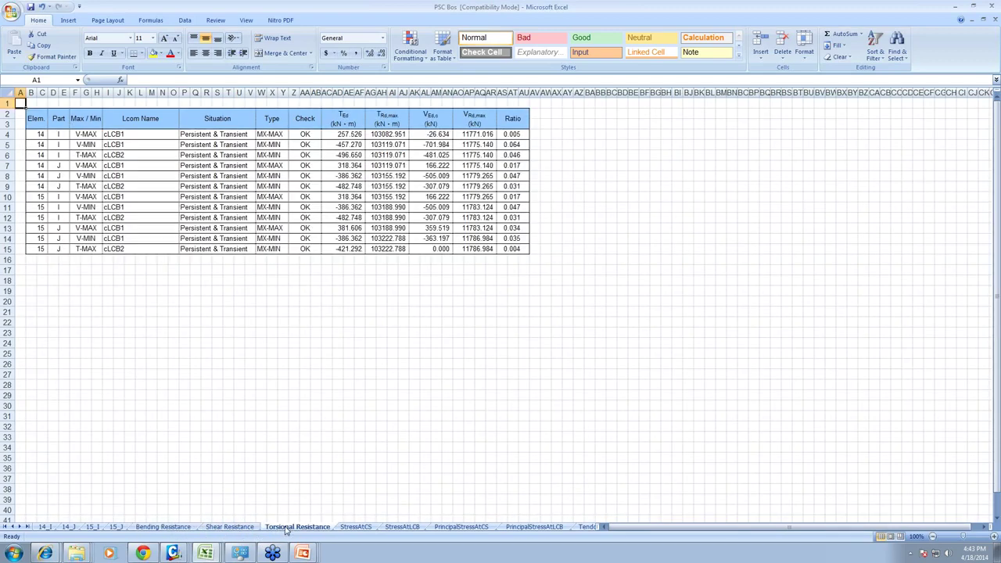
left_click(402, 527)
left_click(588, 527)
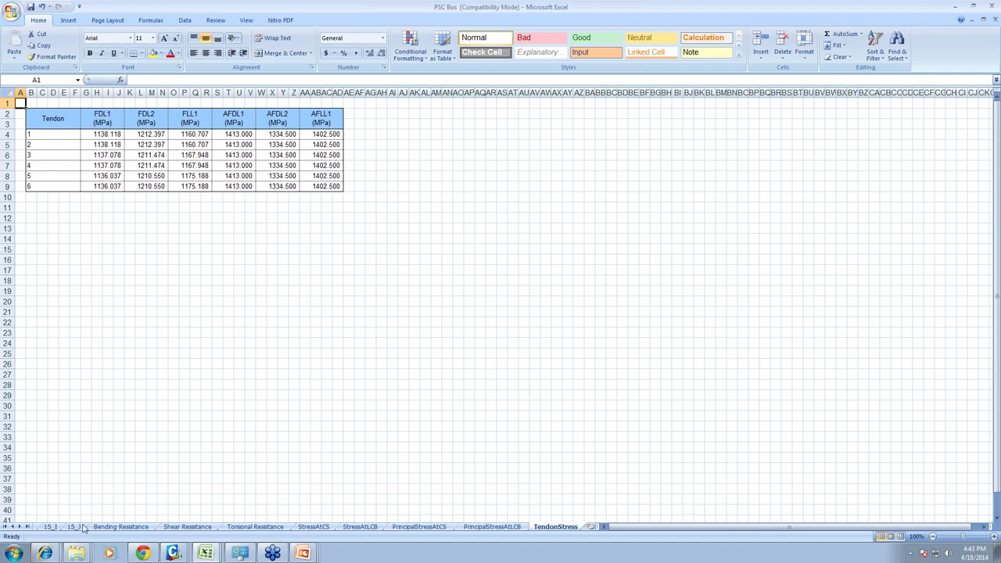
Step: Examine the calculation sheet for element 15 at end I, from the material data down to the torsional resistance checks
left_click(50, 527)
scroll(400, 219, "down", 7)
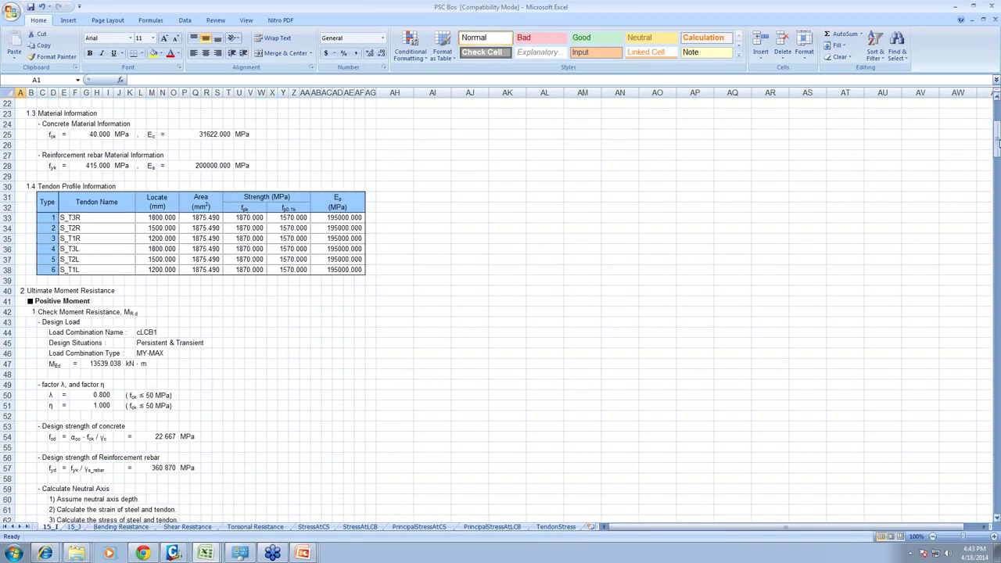
left_click_drag(995, 151, 986, 509)
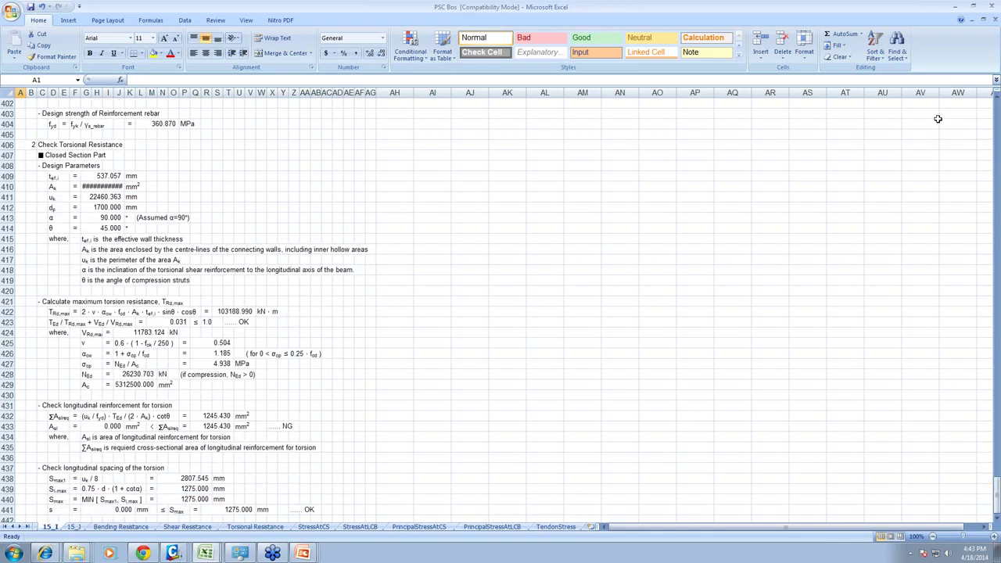
Step: Close the PSC Bos Excel report without saving its changes
left_click(985, 8)
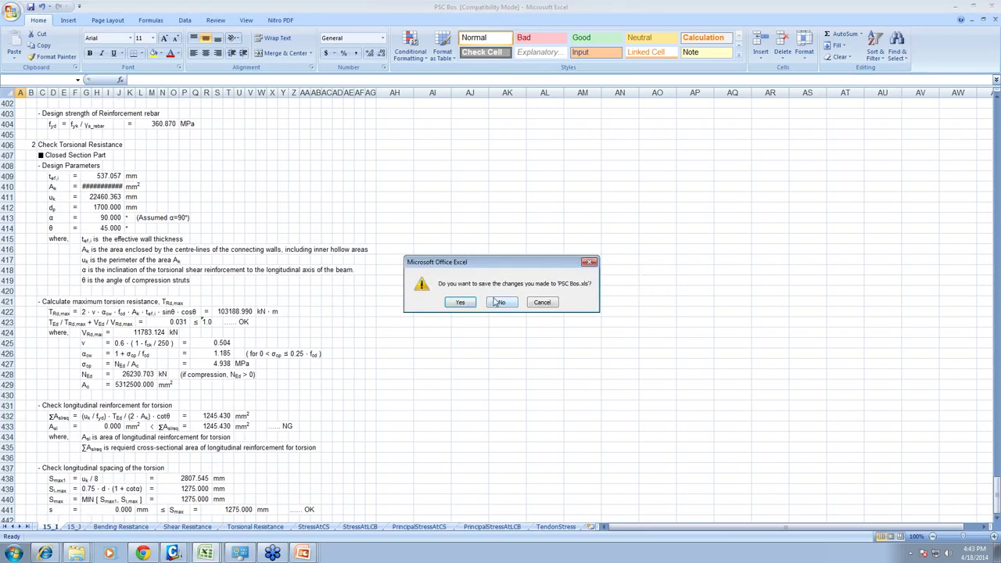
left_click(498, 304)
left_click(368, 270)
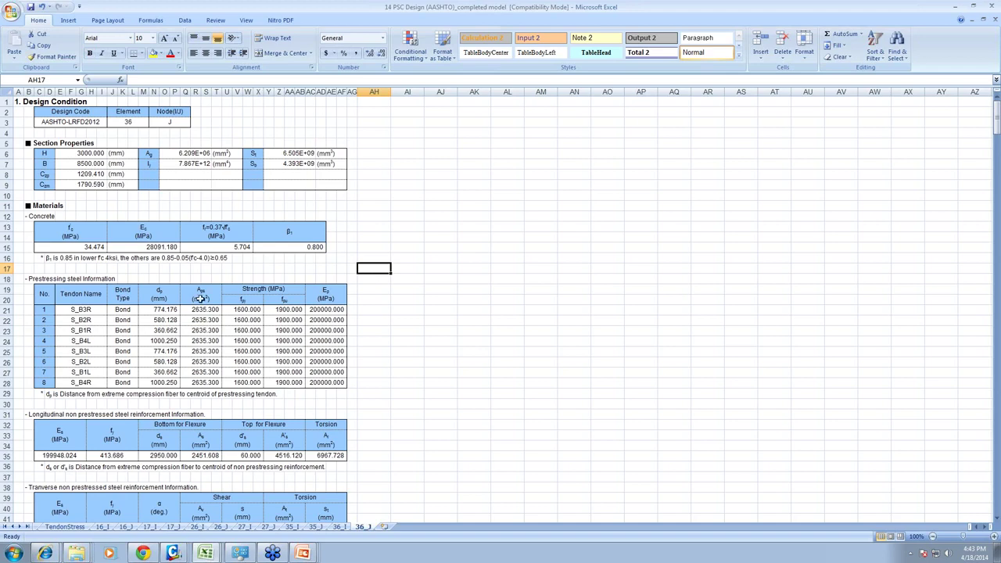
Step: Switch to the midas Civil window holding the PSC Bos model from the India PSC Design Webinar folder
mouse_move(173, 553)
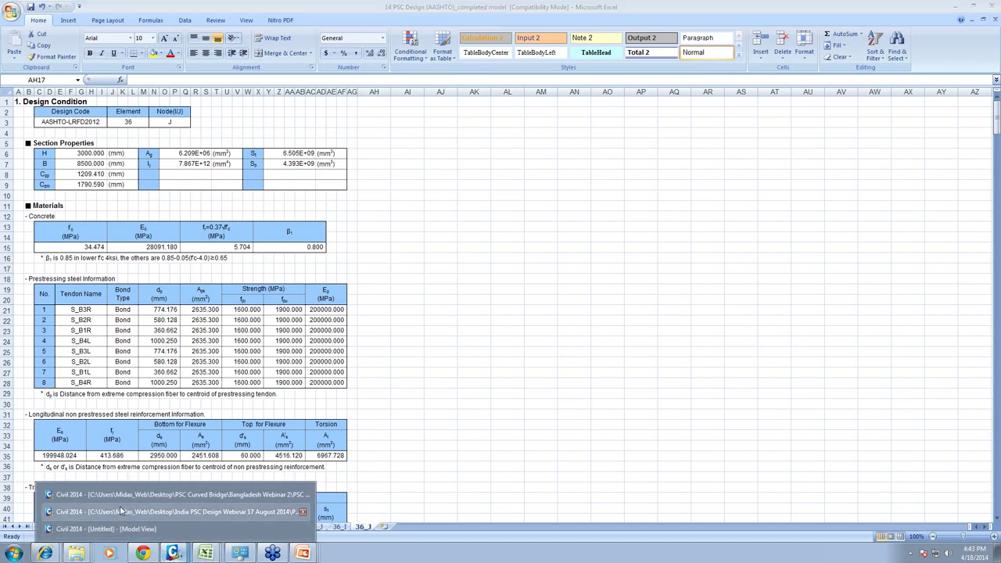
left_click(122, 494)
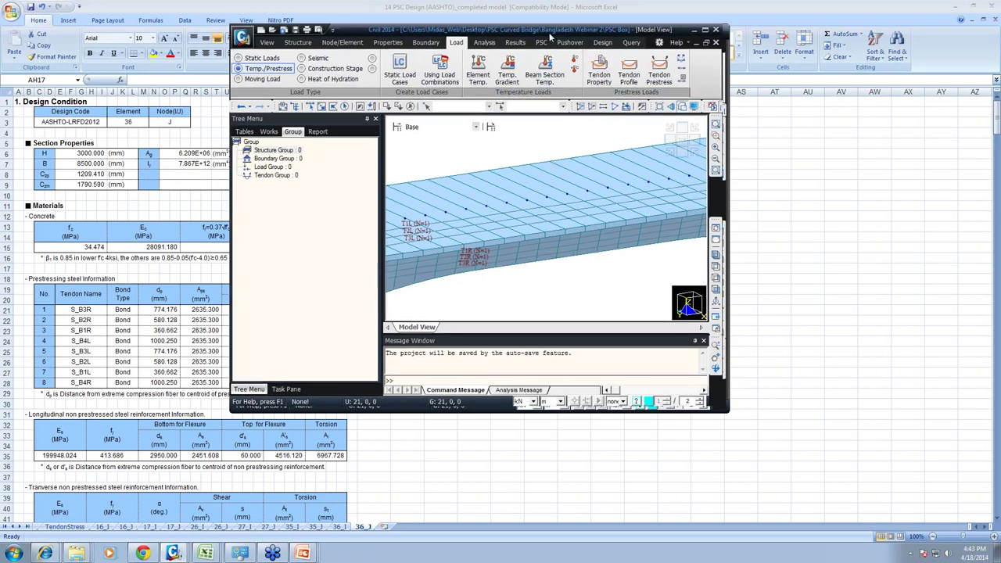
double_click(549, 35)
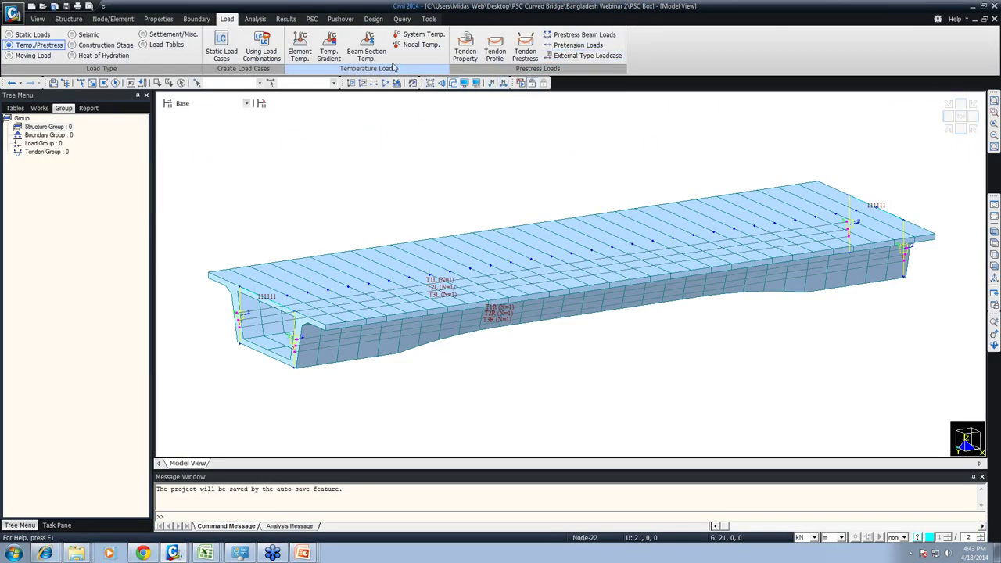
mouse_move(173, 552)
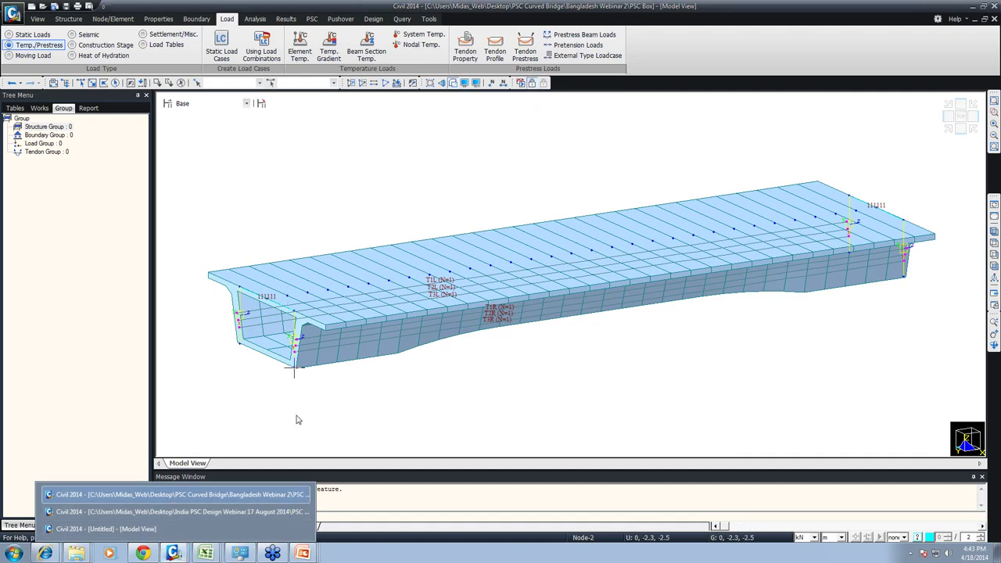
left_click(180, 511)
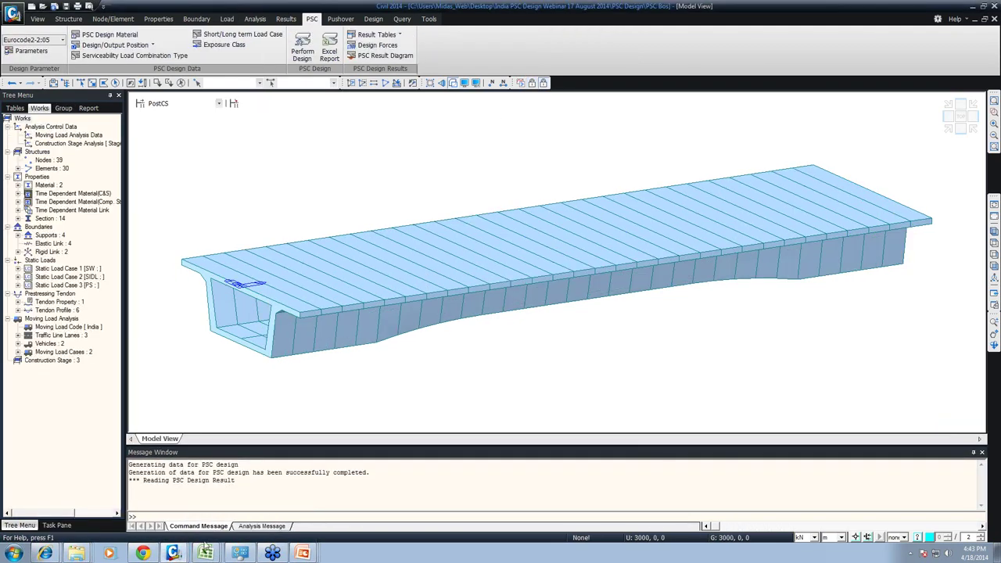
Step: Display the flexure strength and shear strength check tables for elements 14 and 15 at both parts i and j
left_click(381, 36)
left_click(395, 47)
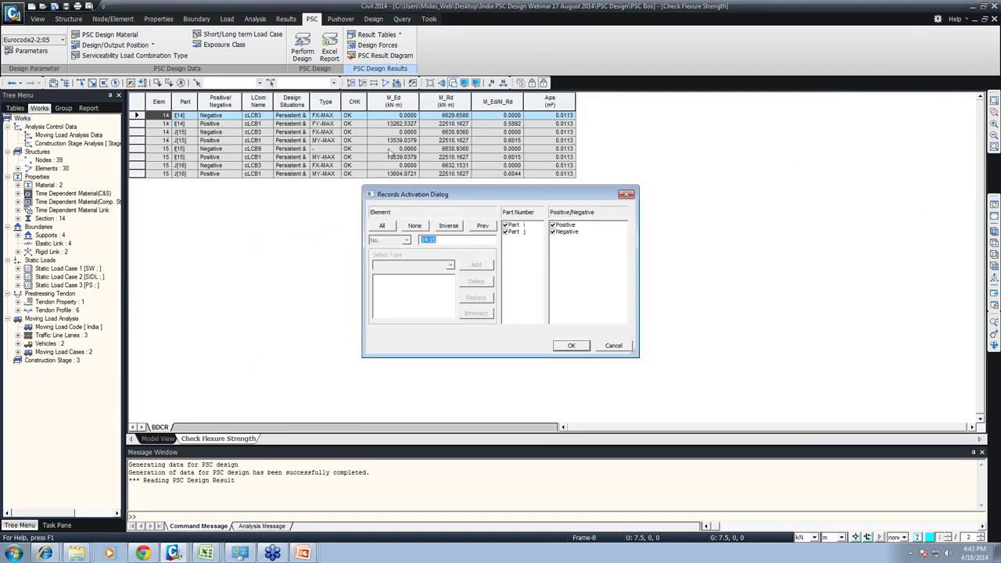
left_click(571, 345)
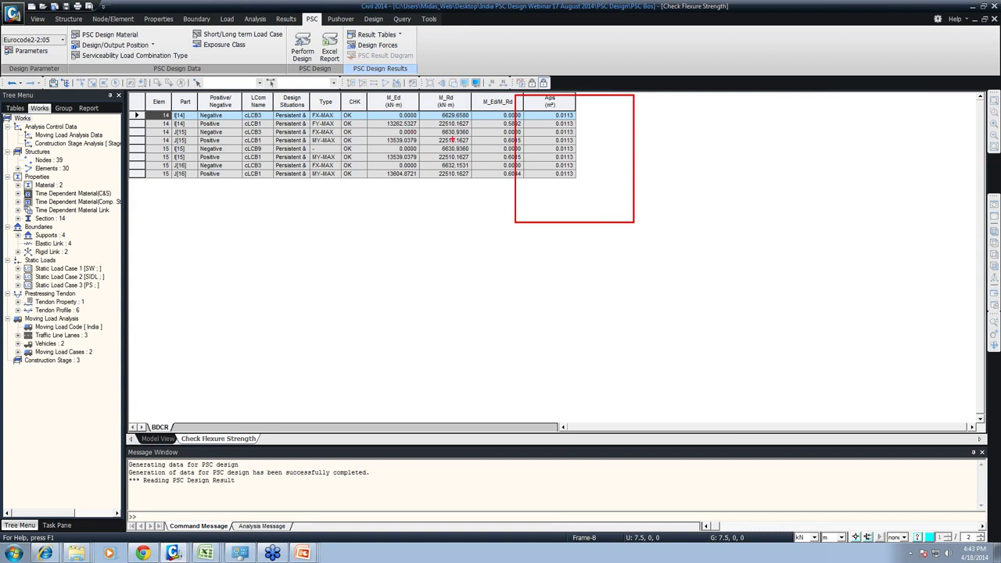
left_click(376, 35)
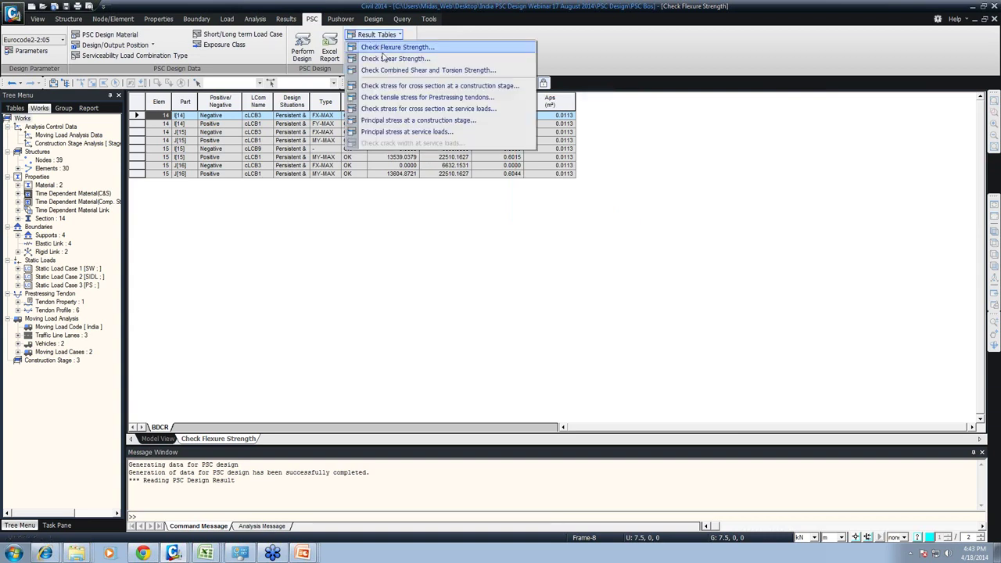
left_click(383, 60)
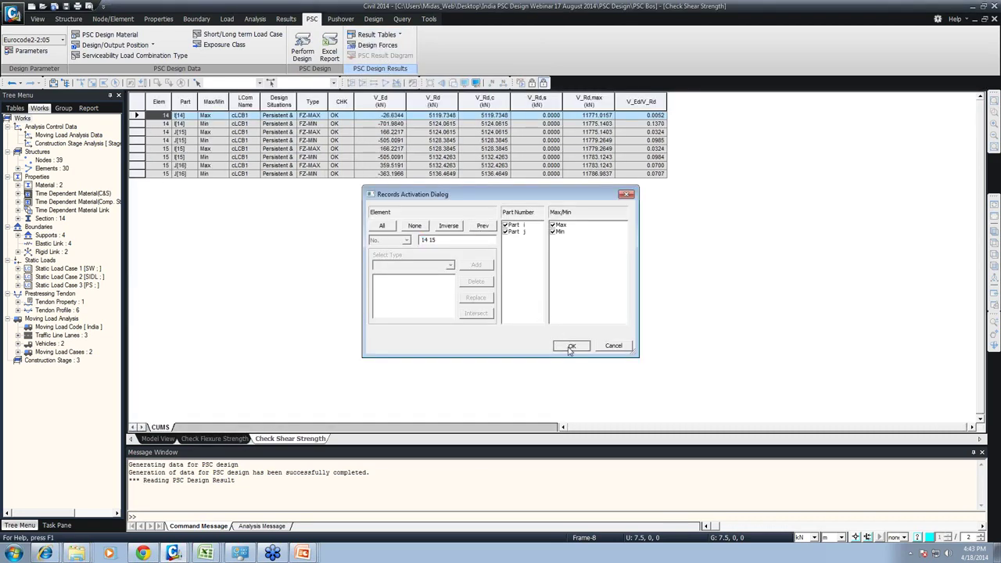
left_click(569, 349)
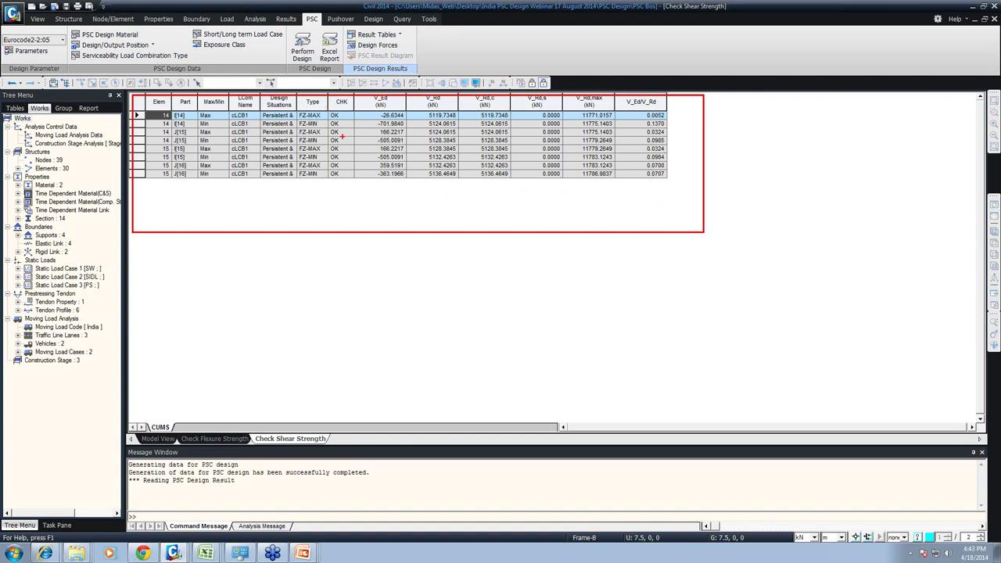
Step: Display the combined shear and torsion strength table and the construction-stage cross-section stress table for elements 14 and 15
left_click(377, 35)
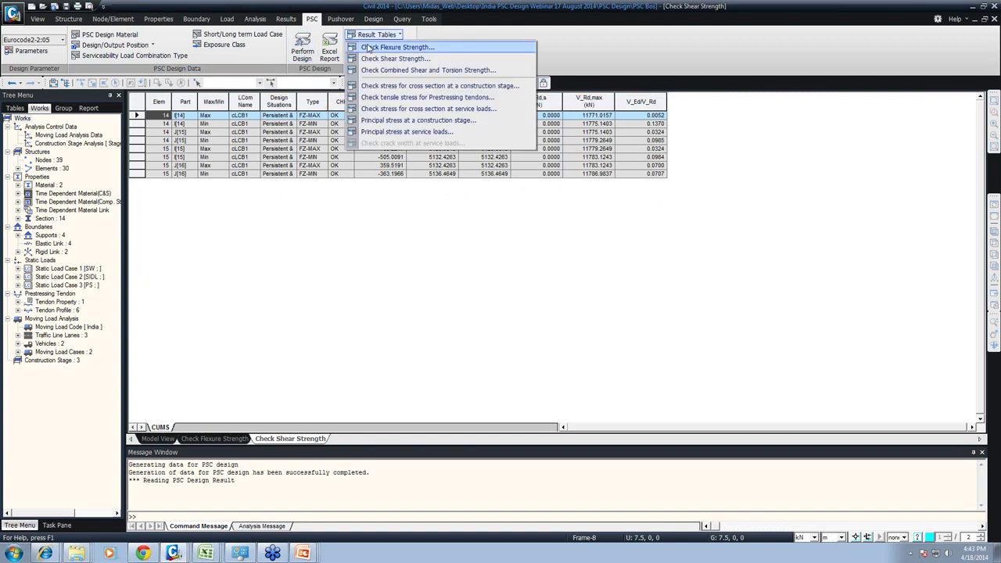
left_click(381, 71)
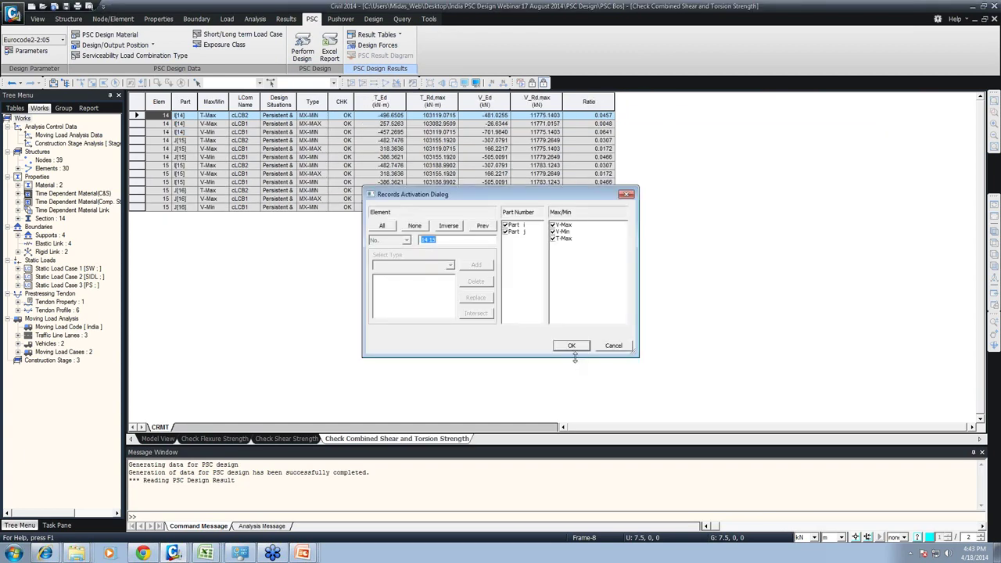
left_click(572, 349)
left_click(377, 34)
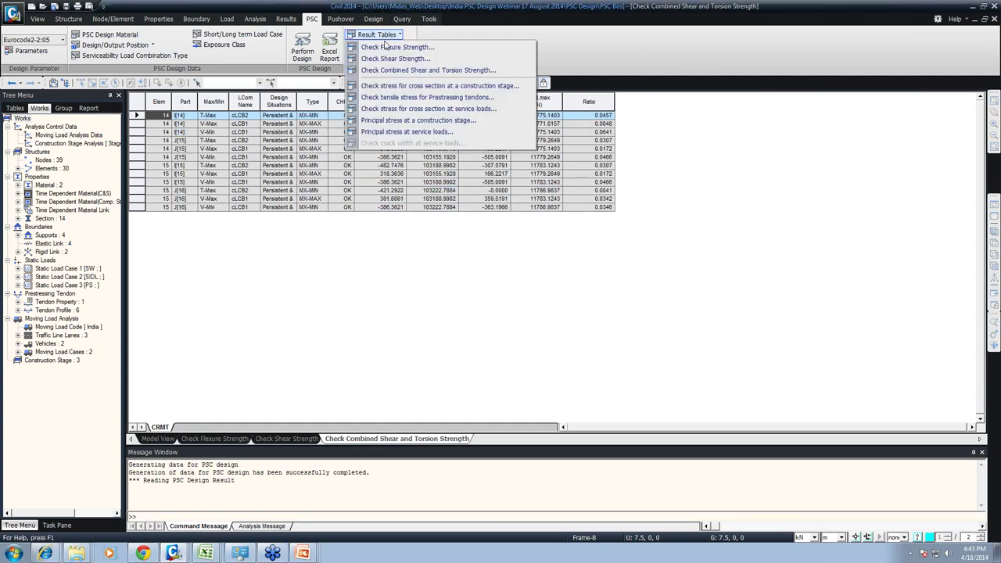
left_click(408, 85)
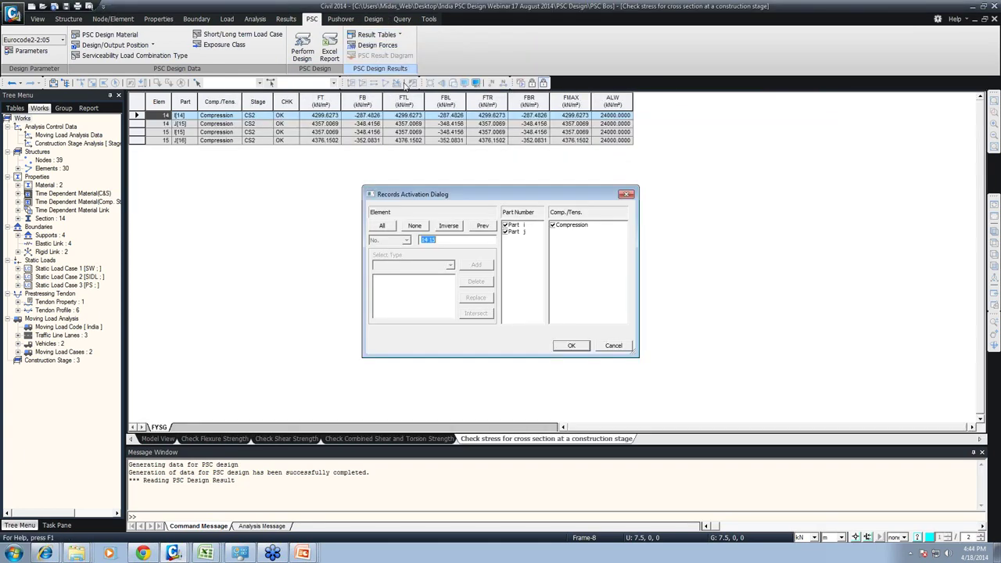
left_click(572, 346)
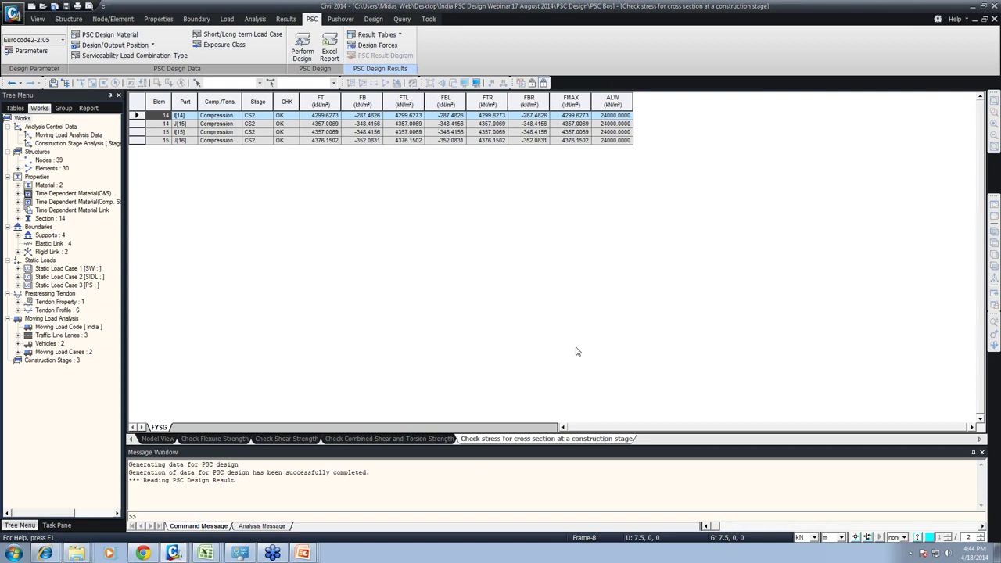
Step: Display the tensile stress table for all prestressing tendons and the construction-stage principal stress table for elements 14 and 15
left_click(377, 36)
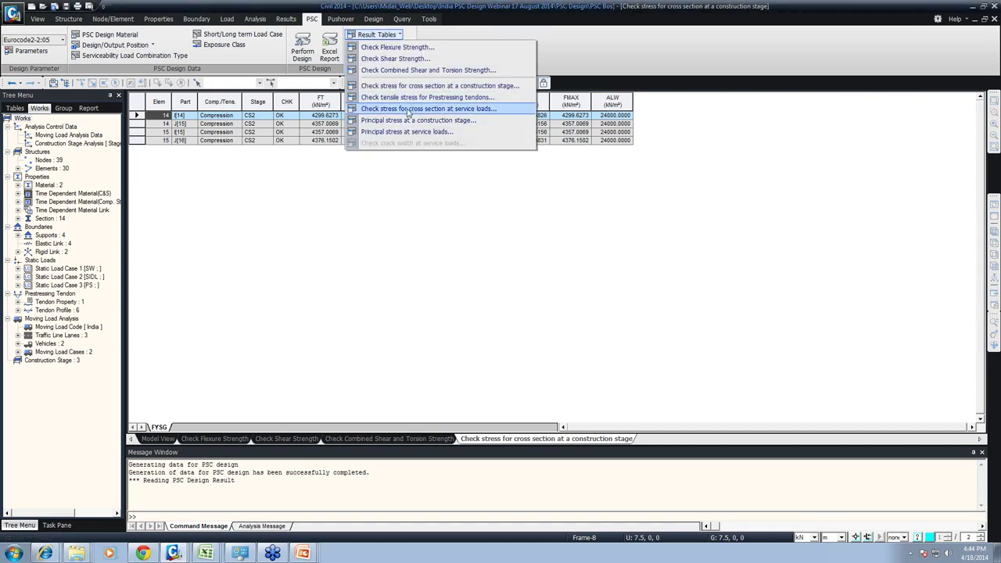
left_click(404, 97)
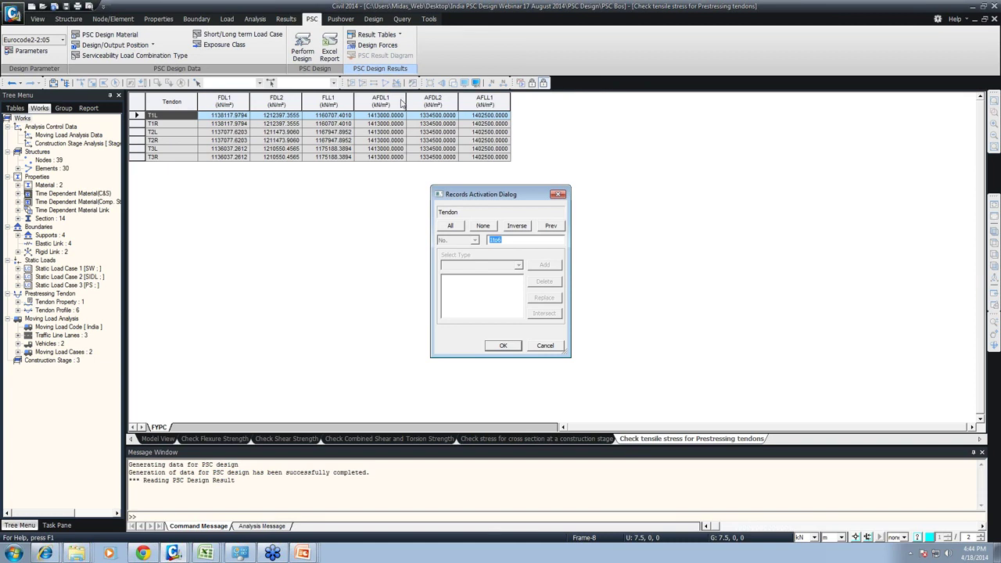
left_click(509, 347)
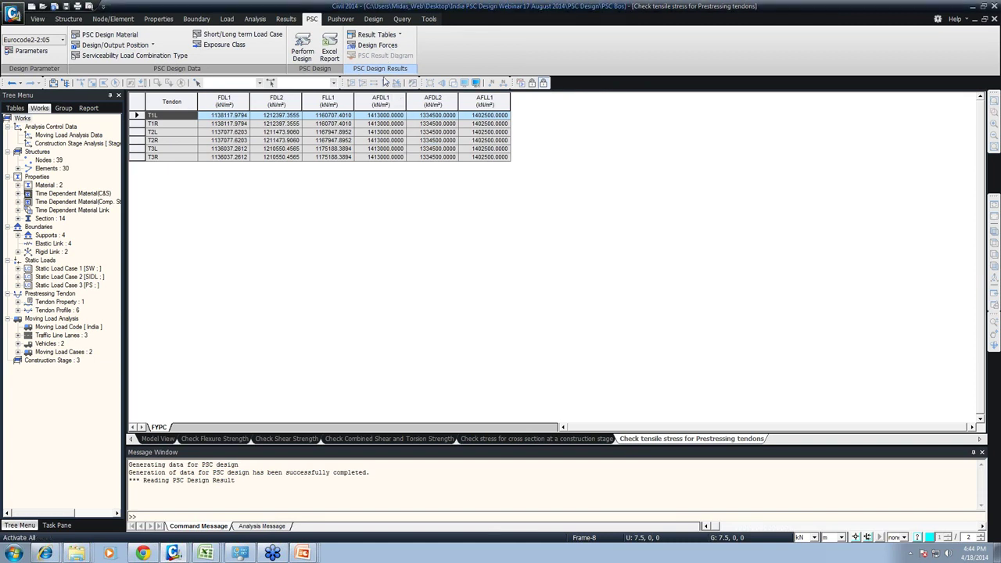
left_click(379, 35)
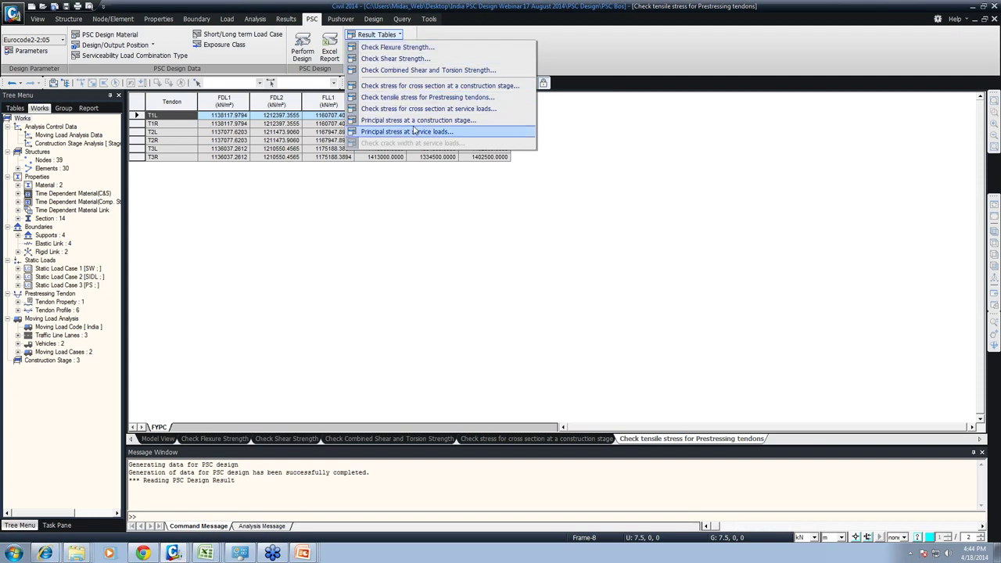
left_click(412, 121)
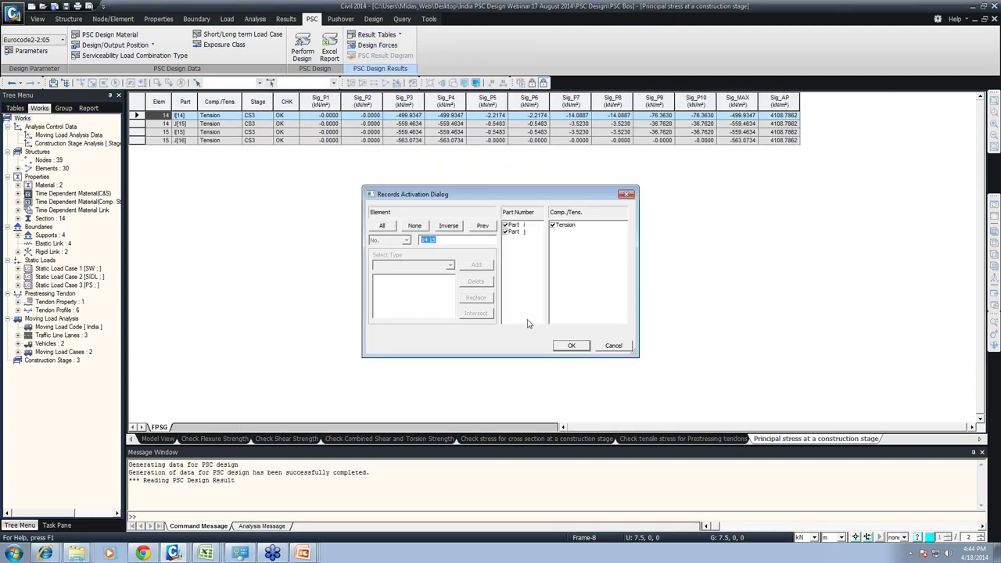
left_click(567, 348)
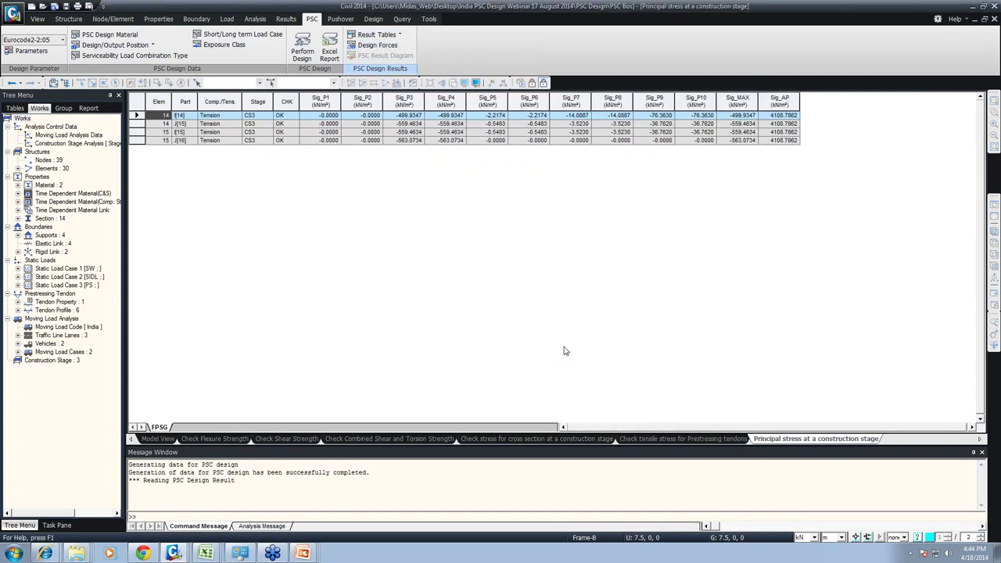
Step: Return the PSC Bos model to preprocessing mode
left_click(377, 34)
left_click(318, 208)
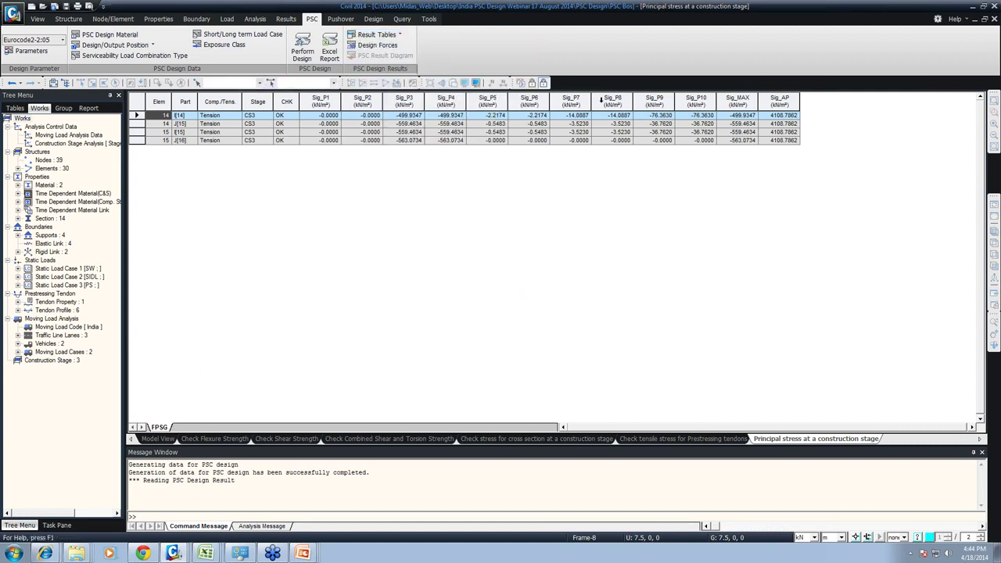
left_click(533, 83)
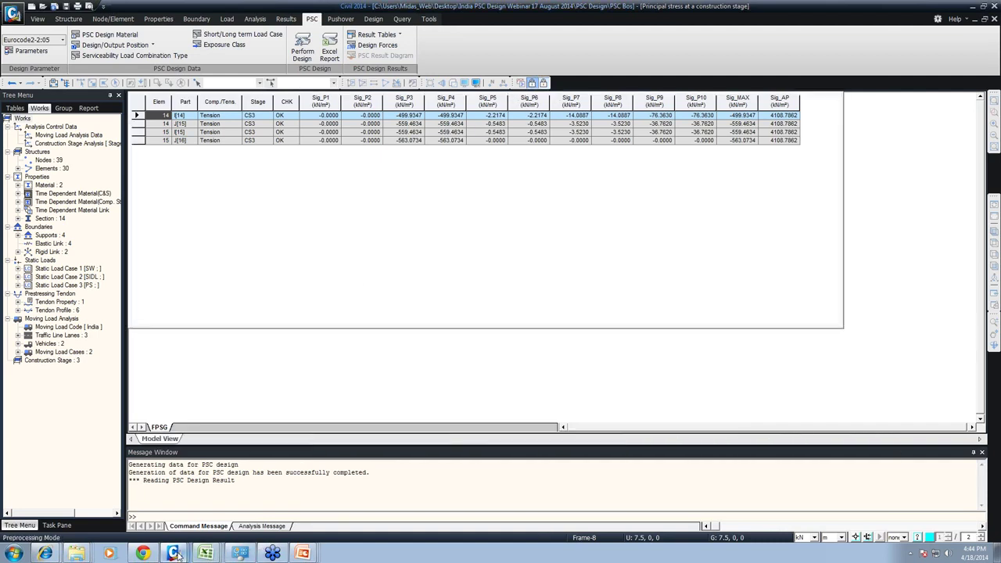
Step: Open the "14 PSC Design (AASHTO)_completed model" file in the untitled Civil window
mouse_move(176, 554)
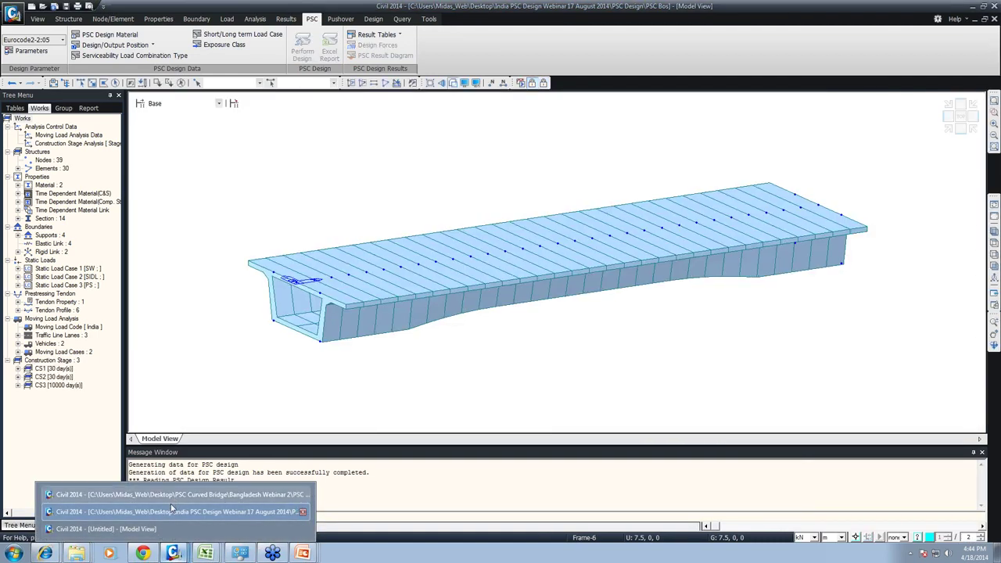
left_click(150, 529)
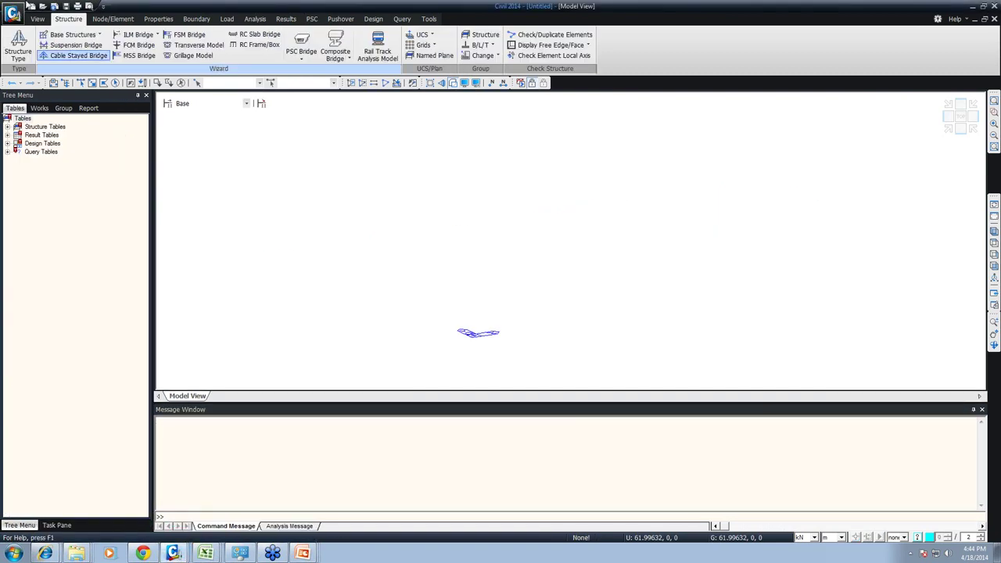
left_click(13, 13)
left_click(88, 44)
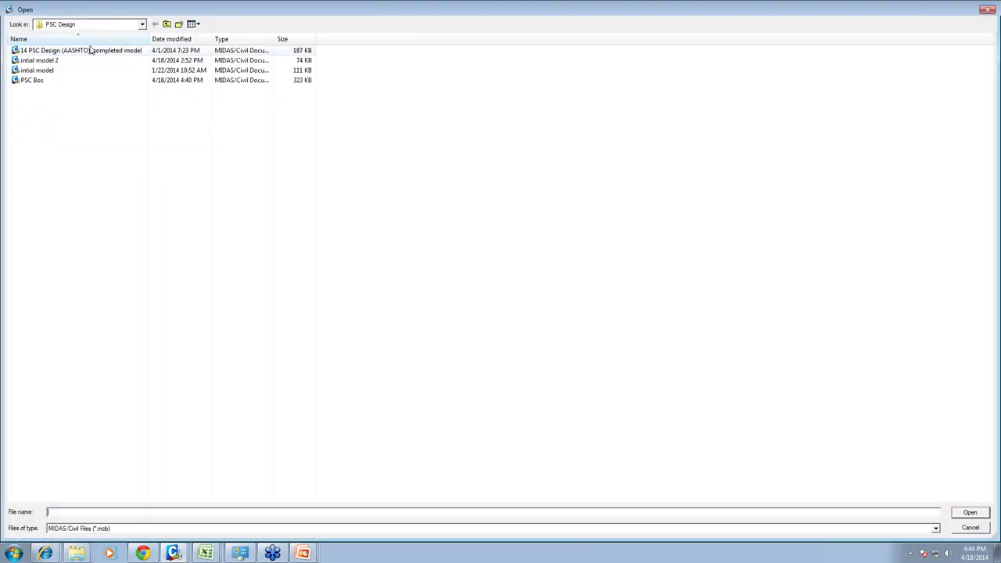
double_click(107, 52)
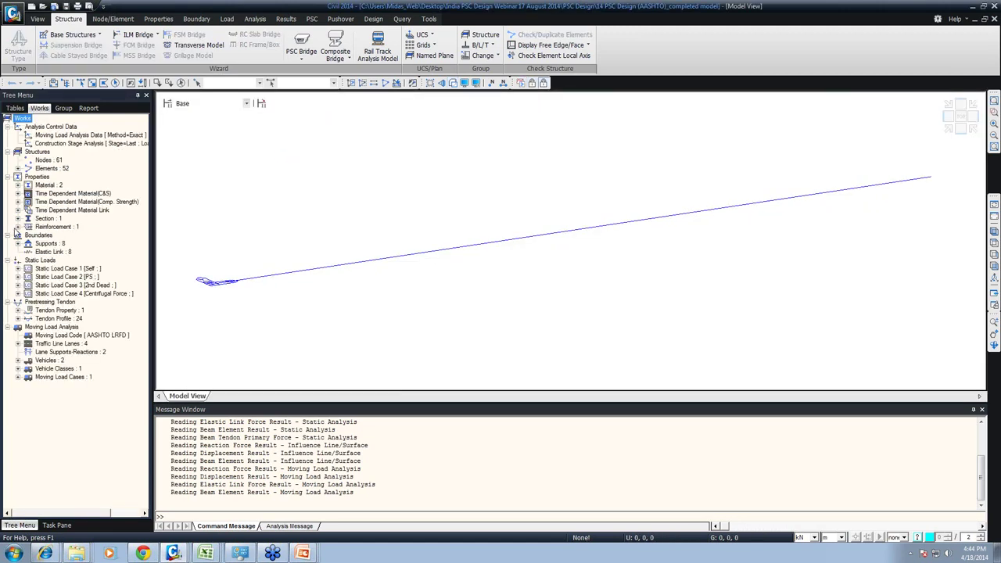
Step: Show the Span section's longitudinal reinforcement in the Section Manager and examine its input method and reference settings
left_click(17, 227)
right_click(47, 235)
left_click(356, 212)
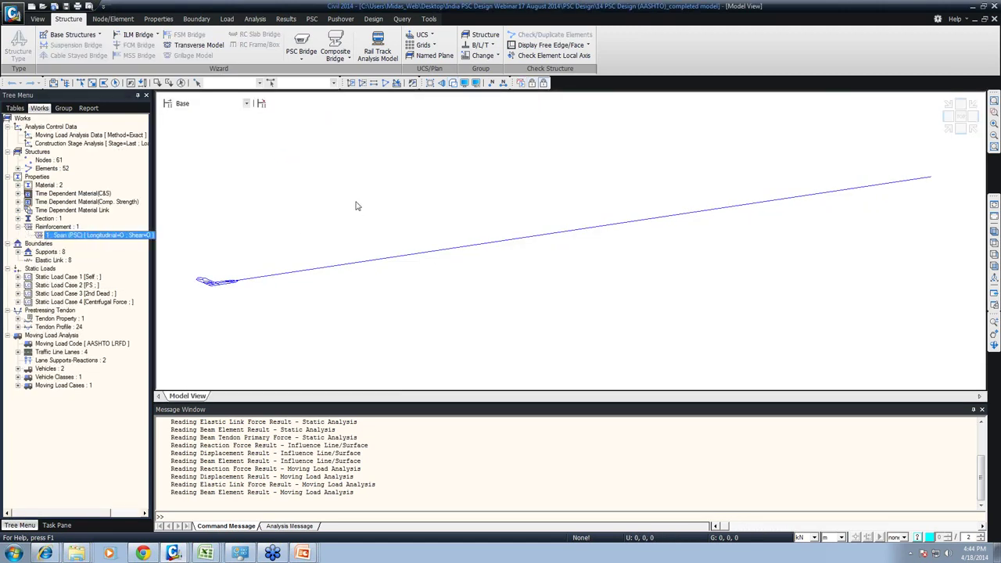
left_click(161, 20)
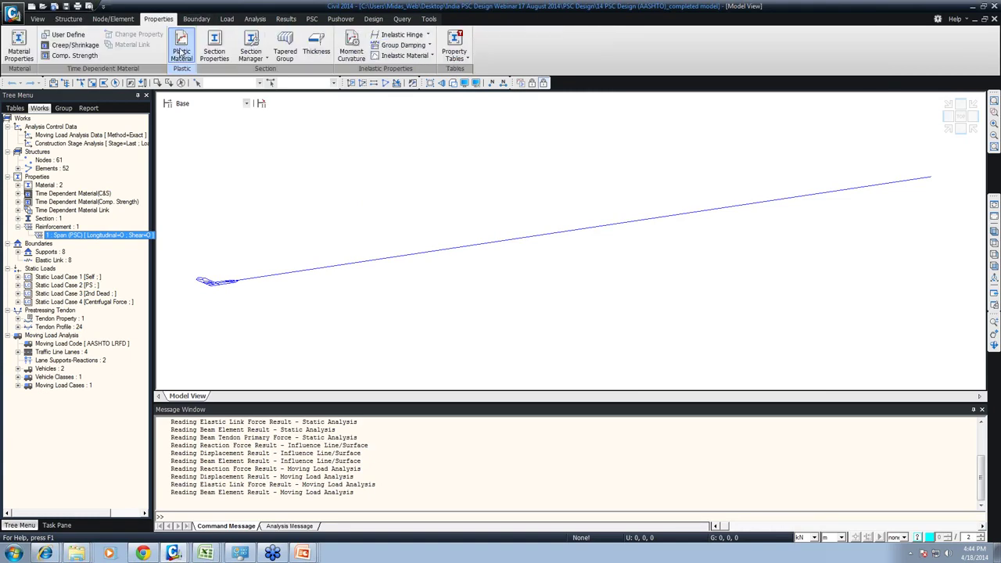
left_click(251, 49)
left_click(258, 83)
left_click(274, 158)
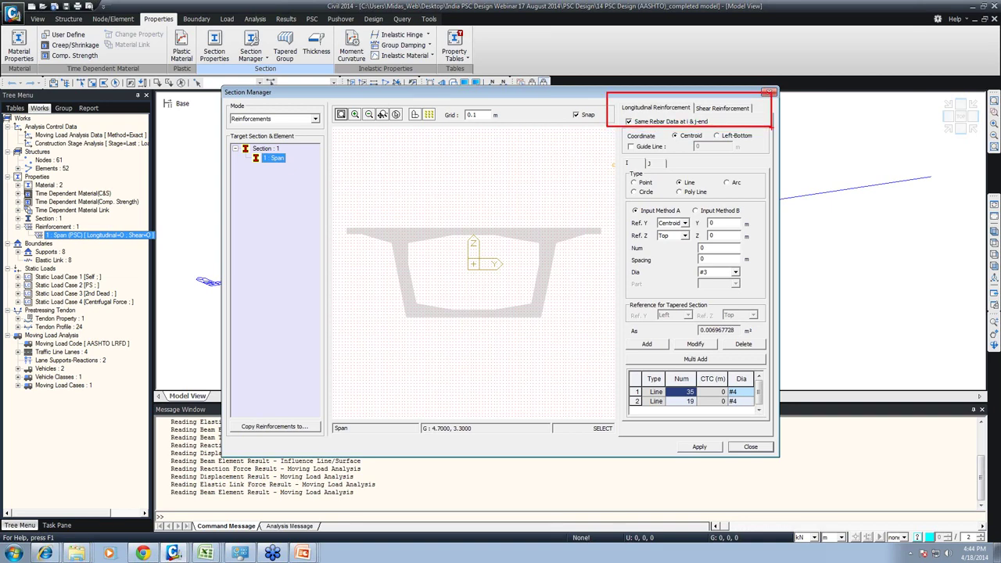
mouse_move(627, 195)
left_mouse_down("ctrl")
mouse_move(702, 248)
mouse_move(693, 249)
mouse_move(744, 247)
left_mouse_up("ctrl")
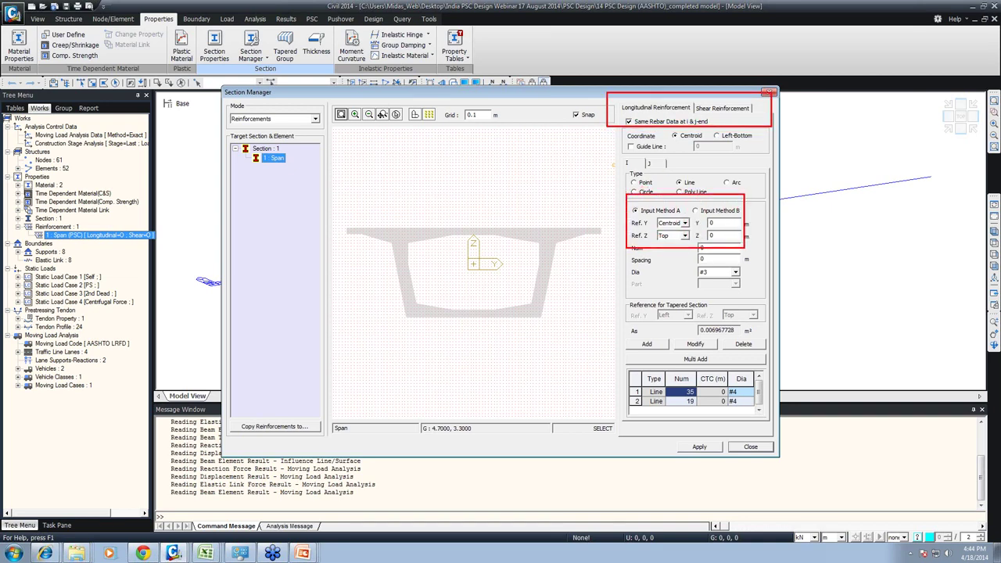
Step: Add a line of 35 #18 longitudinal bars at 0.25 m spacing, with Y 0 from the centroid and Z 0.06 m from the top
key("Escape")
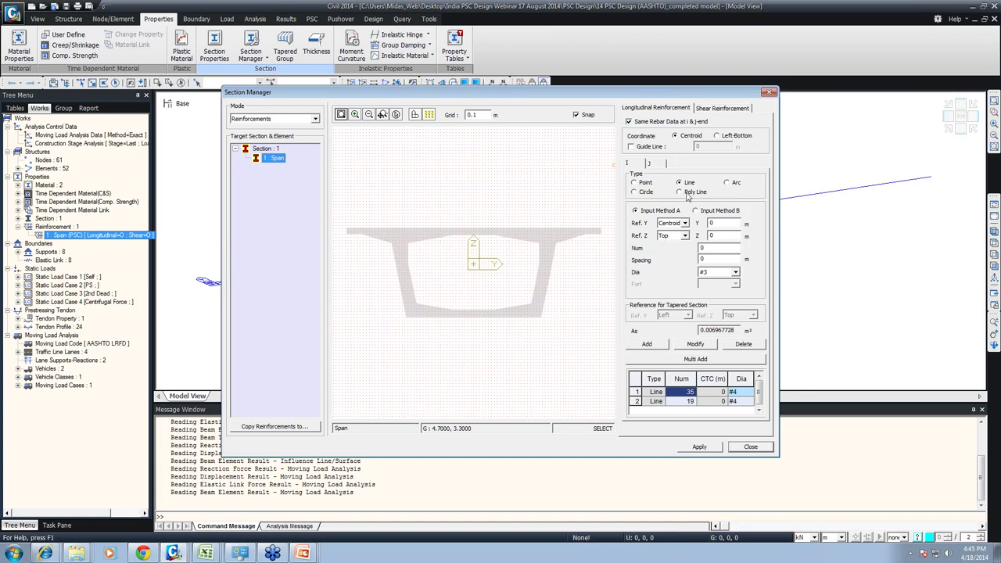
left_click(713, 224)
left_click(735, 272)
left_click(709, 344)
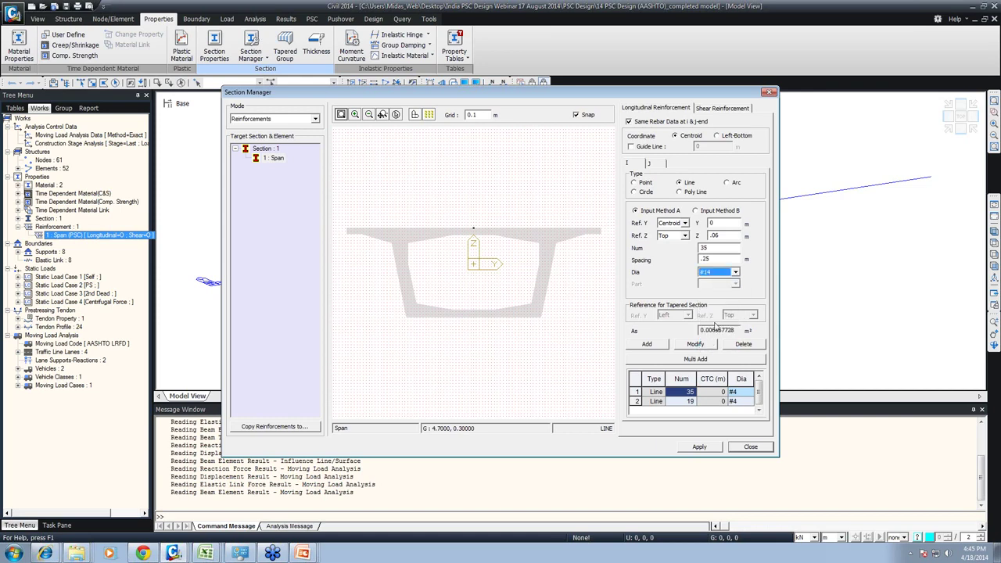
left_click(735, 272)
left_click(707, 352)
left_click(663, 344)
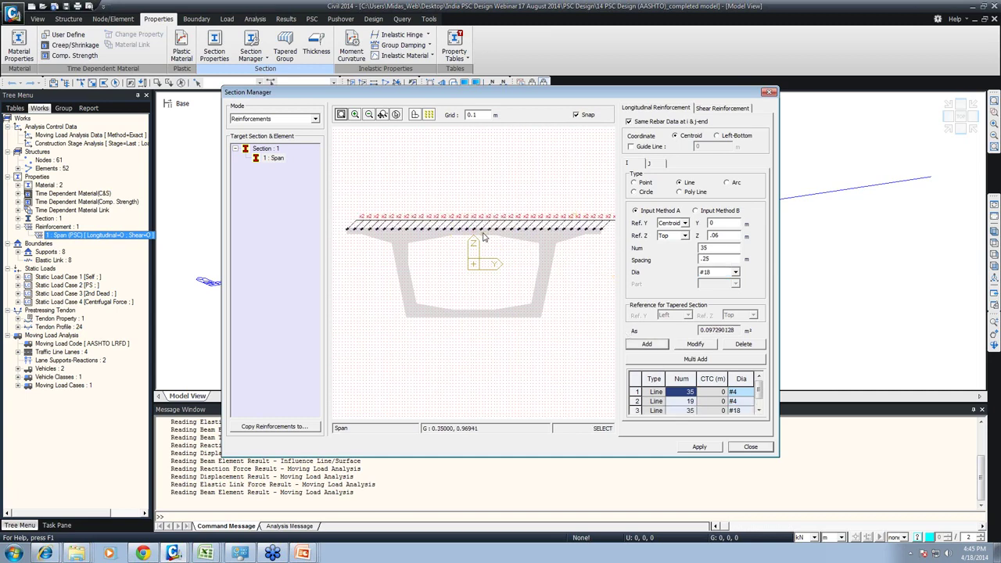
Step: Modify the third longitudinal rebar line to a spacing of 0.2 m
left_click(639, 410)
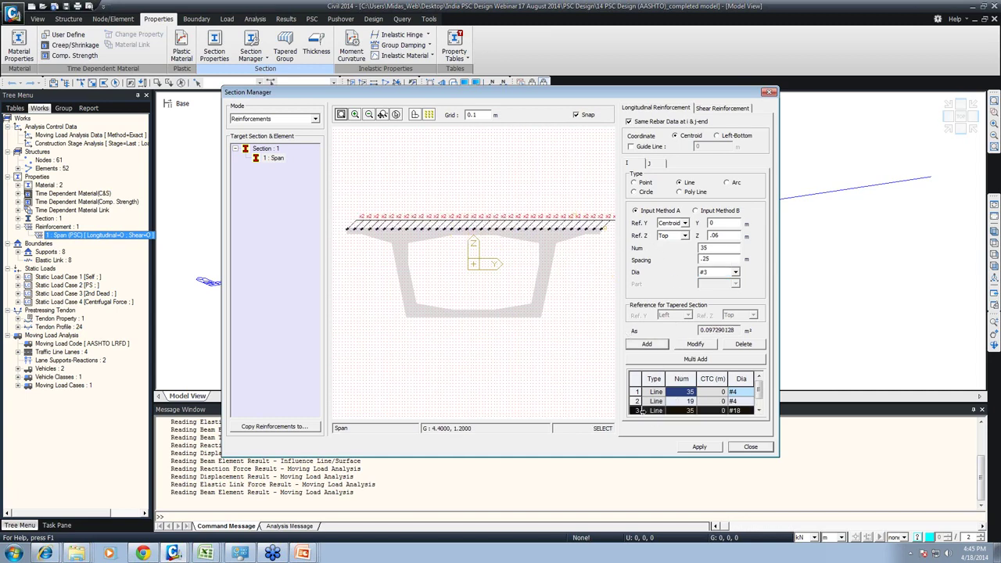
left_click(734, 272)
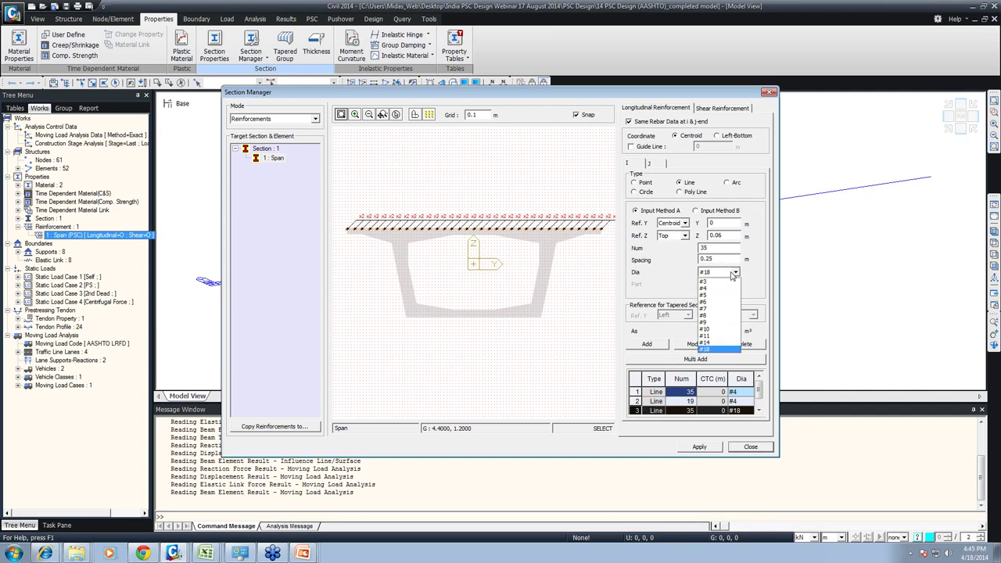
left_click(721, 348)
left_click(710, 258)
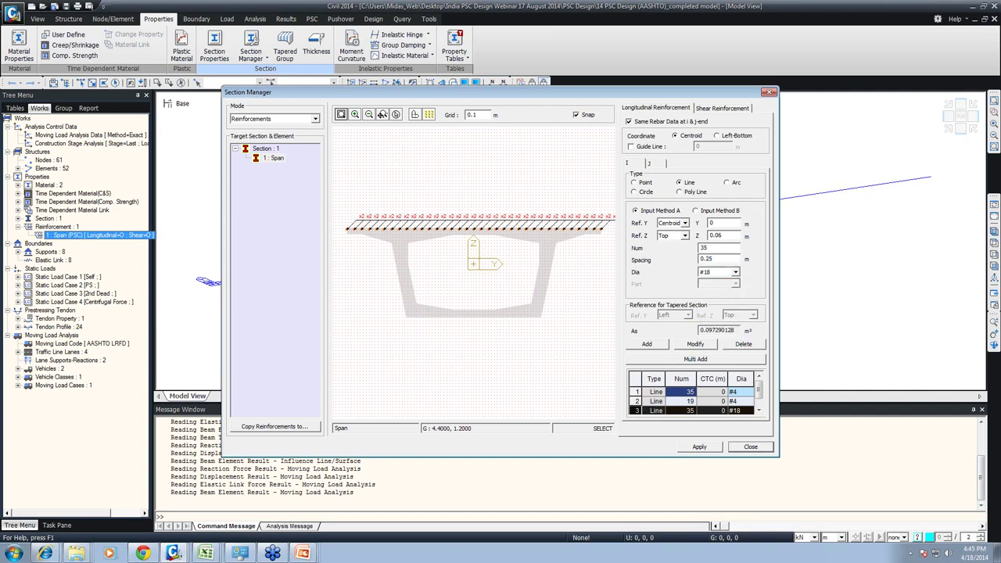
left_click(706, 348)
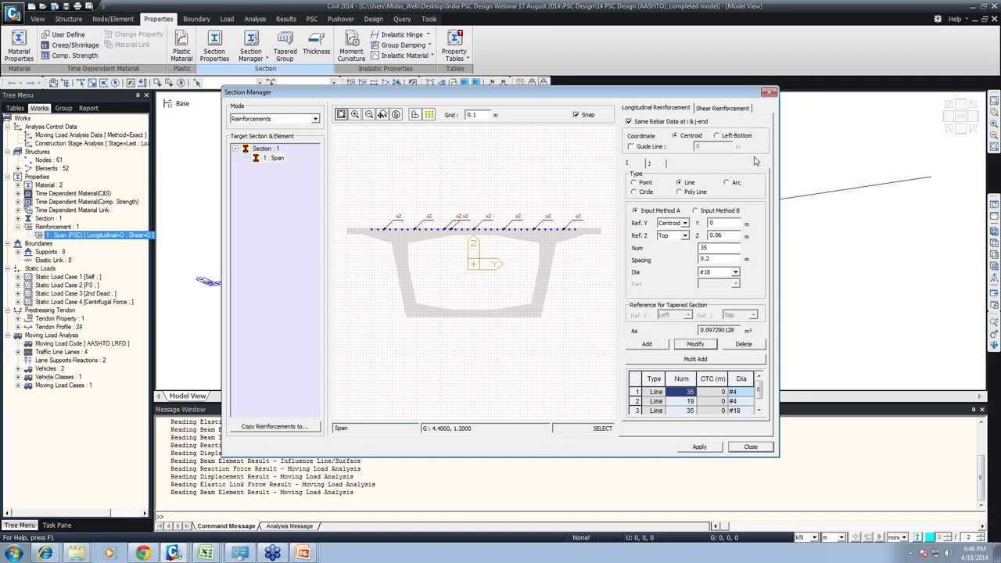
left_click(636, 413)
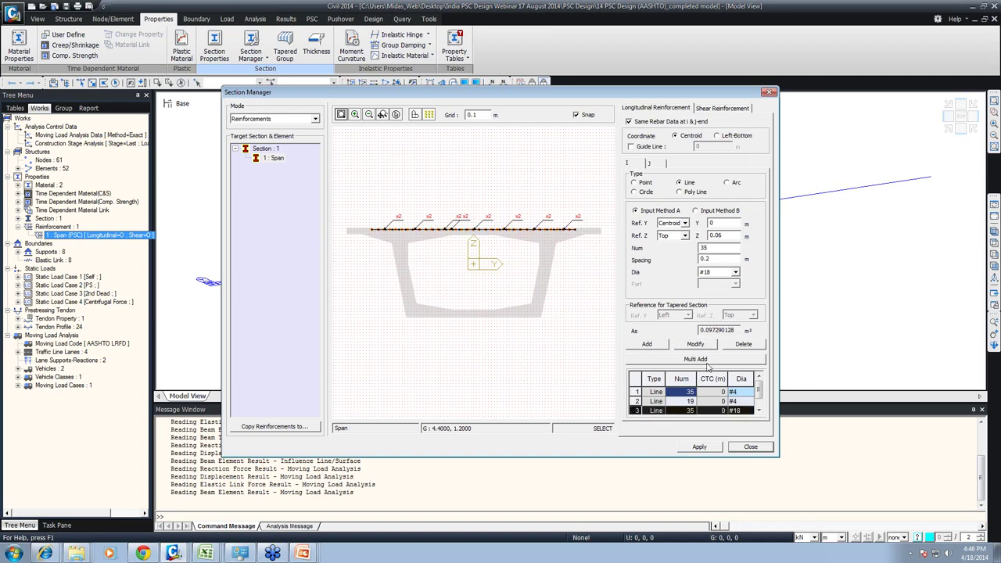
Step: Define the Span section's diagonal shear reinforcement with a 0.15 m pitch and a 90 degree angle
left_click(713, 109)
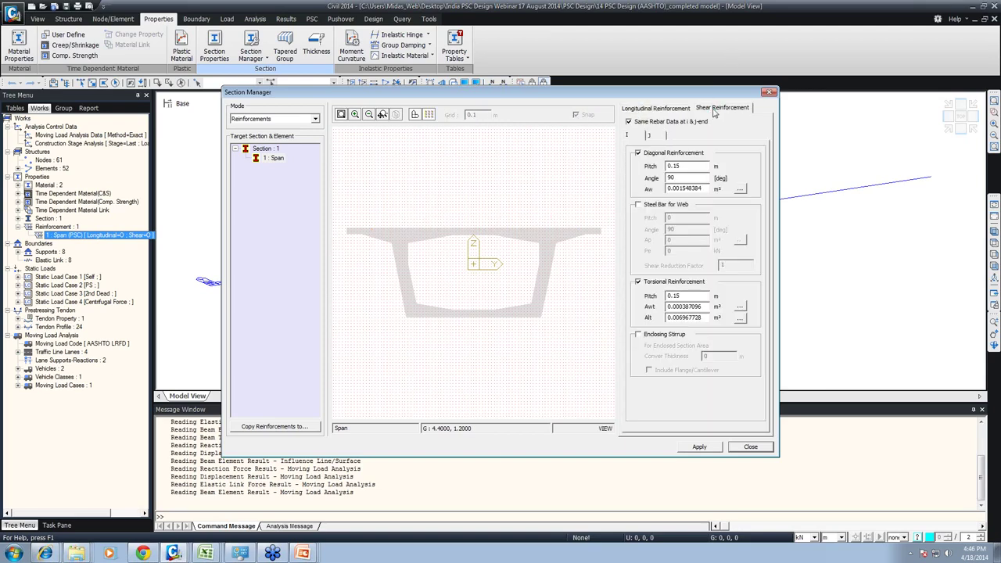
double_click(673, 166)
key("Tab")
type("90")
key("Tab")
Step: Calculate the diagonal reinforcement area Aw from four #8 bars
left_click(740, 188)
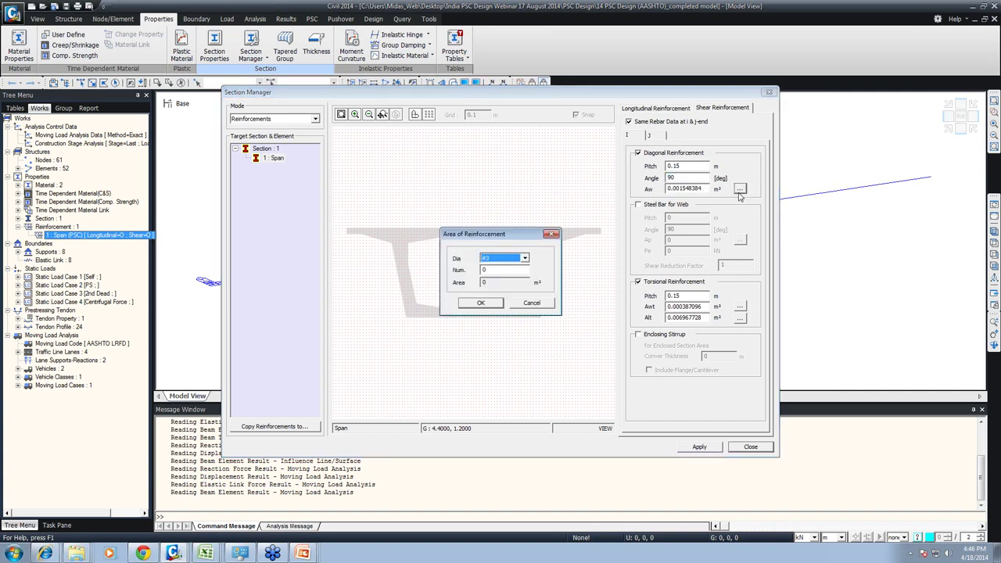
left_click(516, 263)
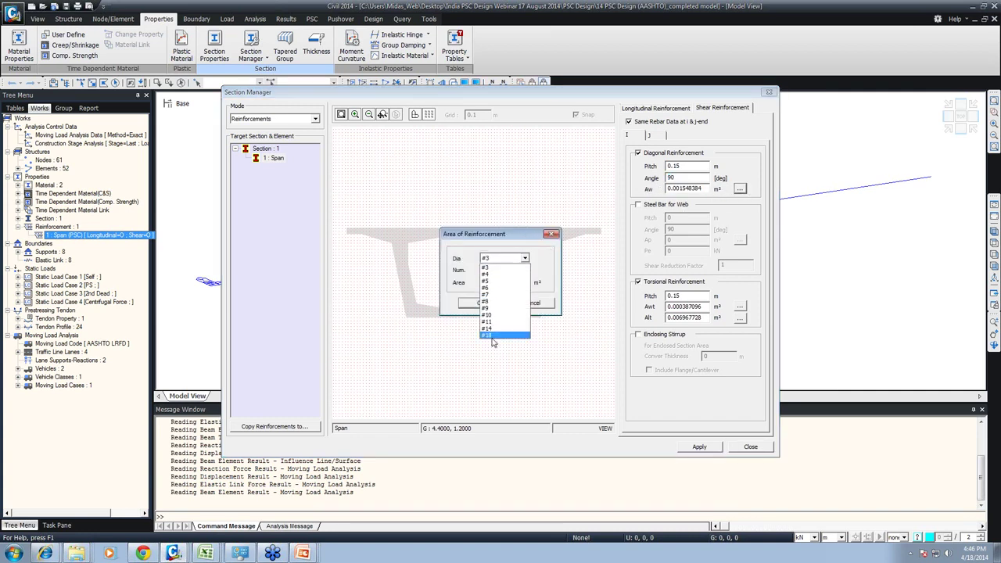
left_click(490, 295)
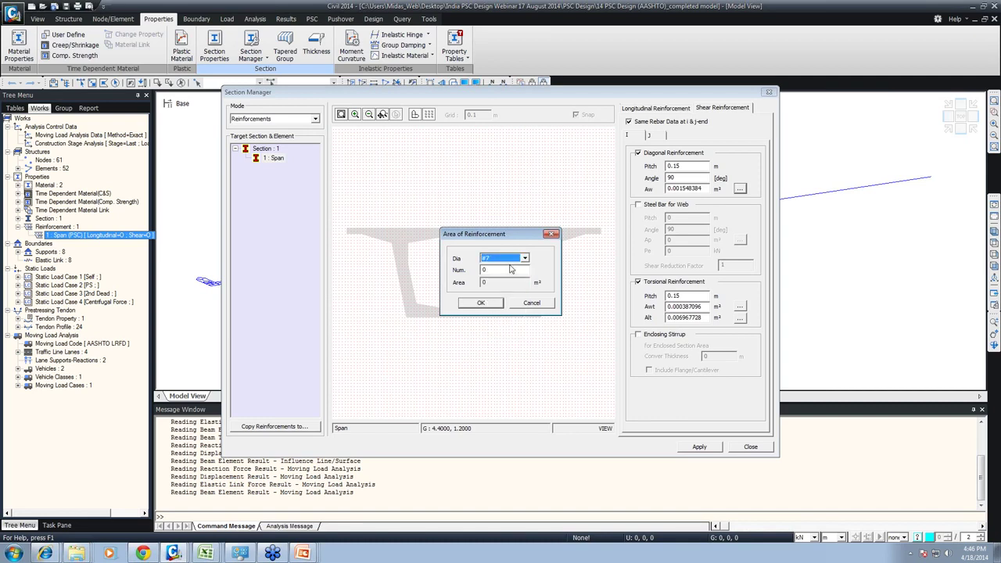
left_click(506, 261)
left_click(487, 302)
key("Tab")
type("4")
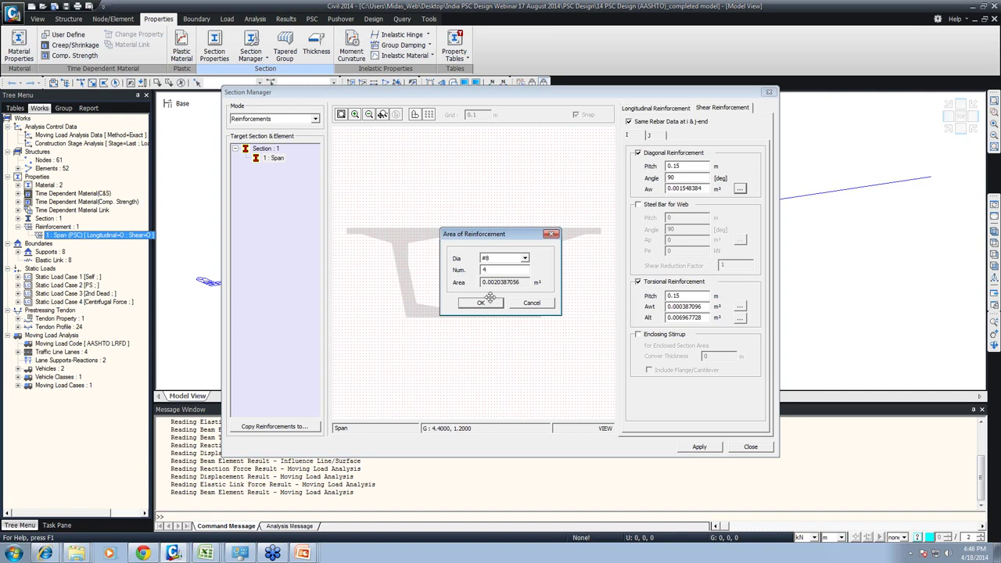
left_click(482, 303)
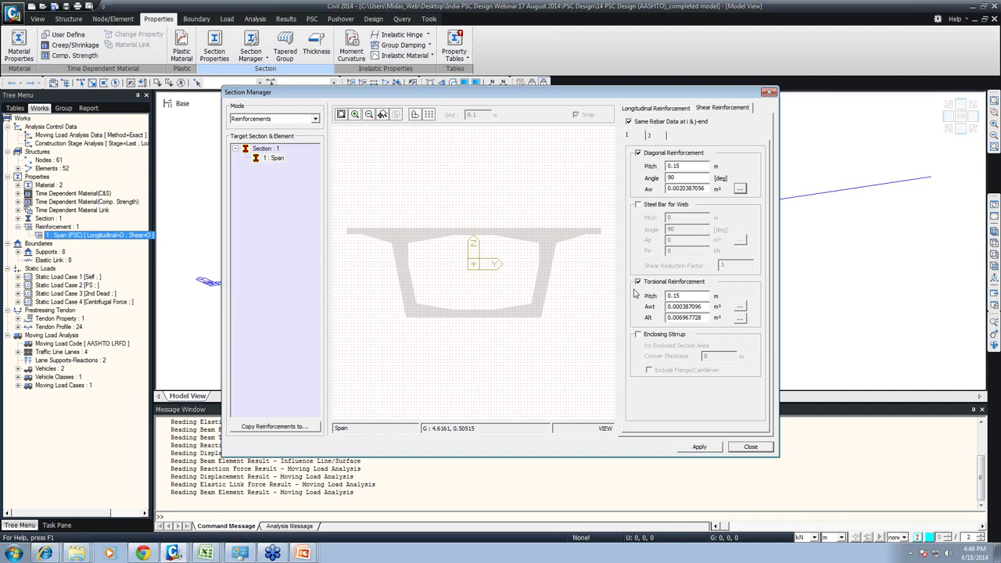
Step: Review the first longitudinal rebar line of the Span section and close the Section Manager without applying changes
left_click(653, 109)
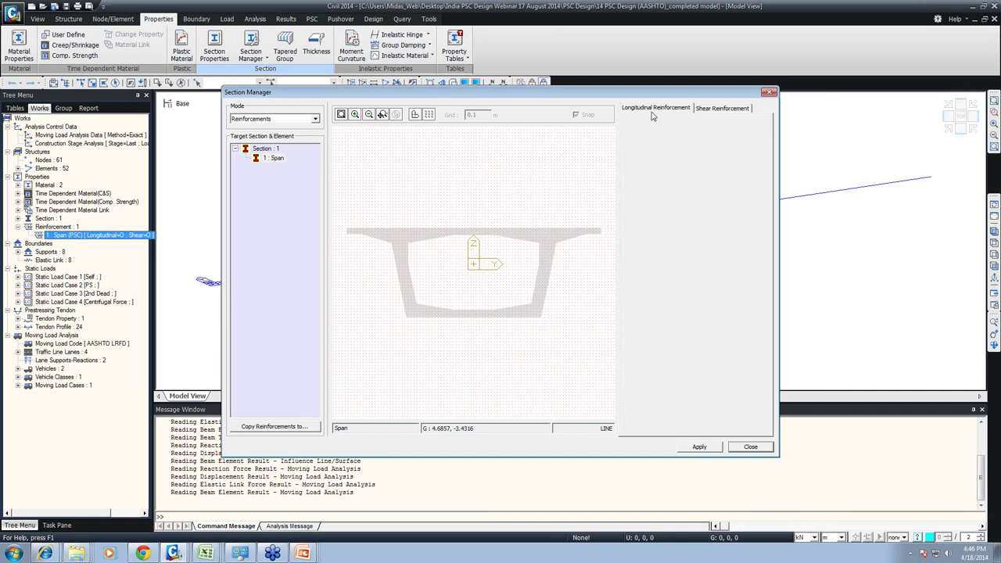
left_click(637, 391)
left_click(655, 392)
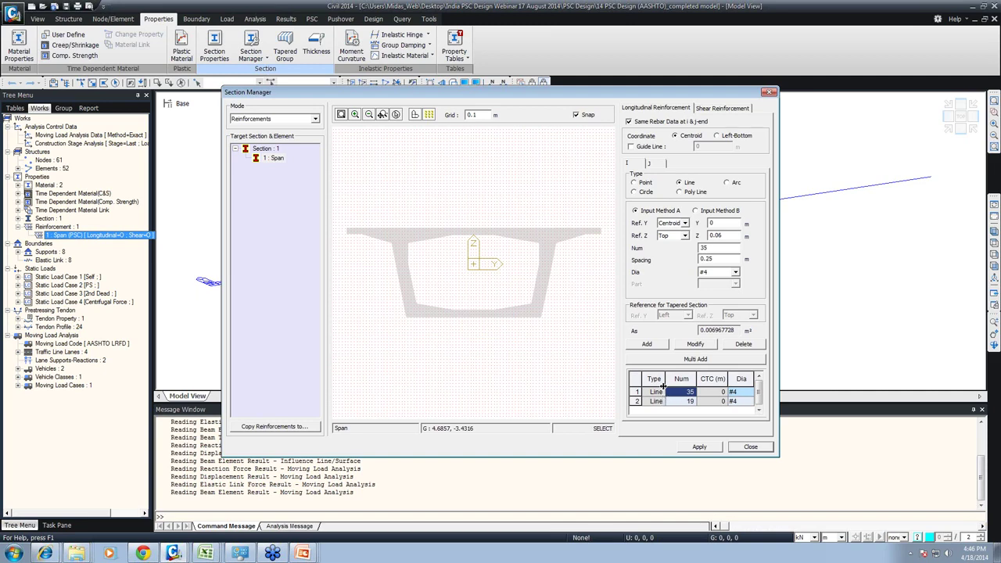
left_click(750, 447)
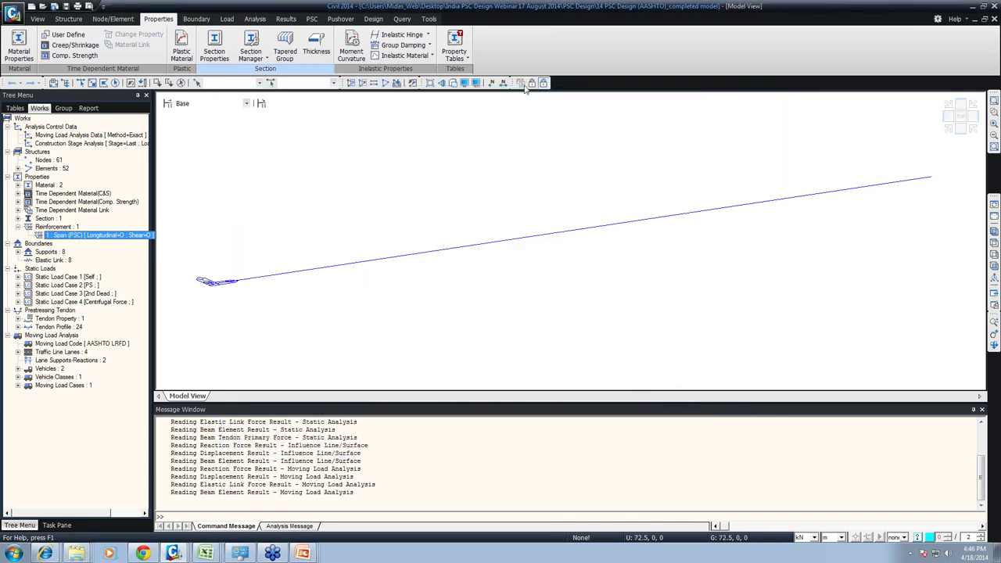
Step: Show which PSC design result tables are offered for the AASHTO model
left_click(311, 18)
left_click(371, 35)
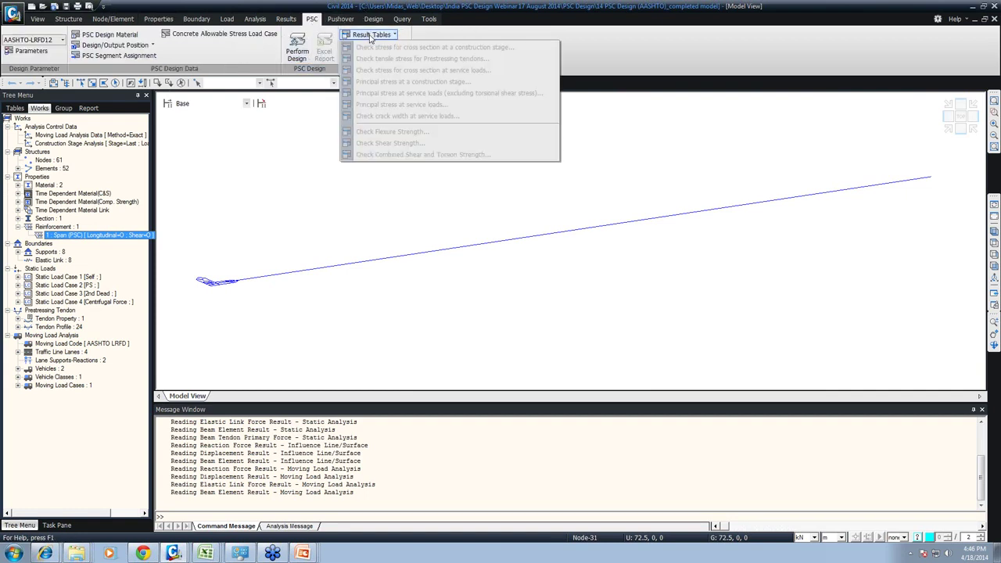
left_click(260, 115)
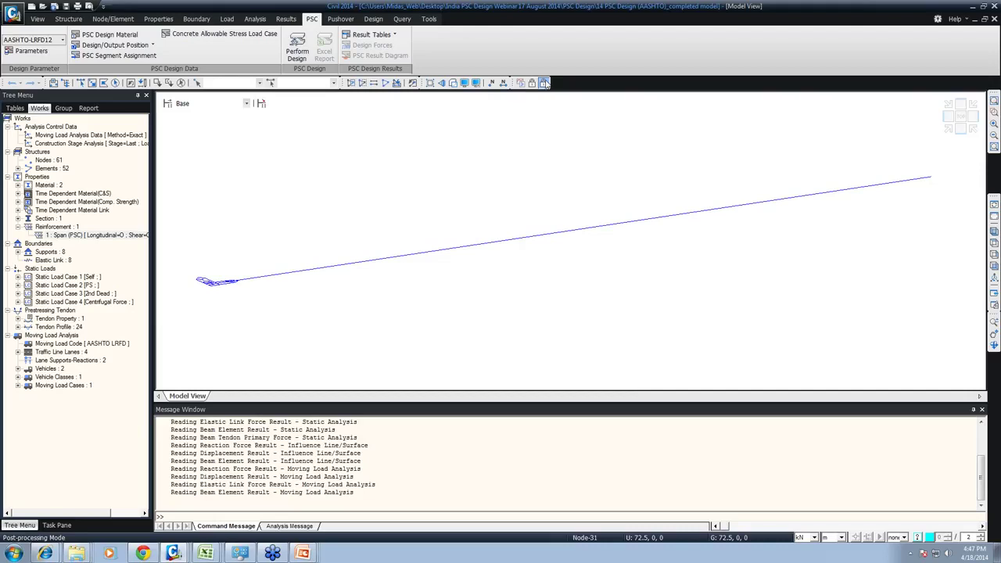
Step: Switch to the "14th webinar 2" PowerPoint presentation and start the slide show at the closing THANK YOU slide
left_click(972, 6)
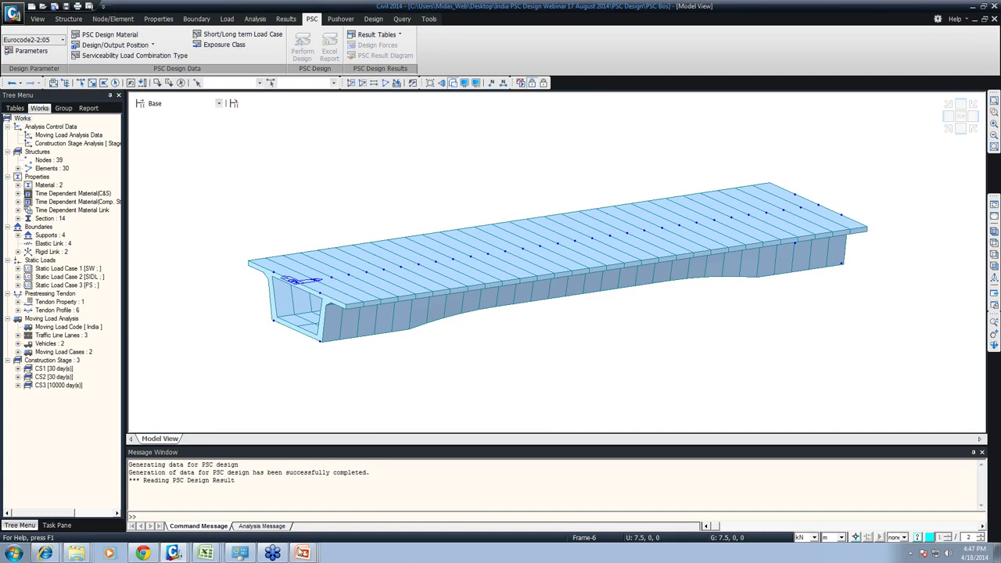
mouse_move(306, 552)
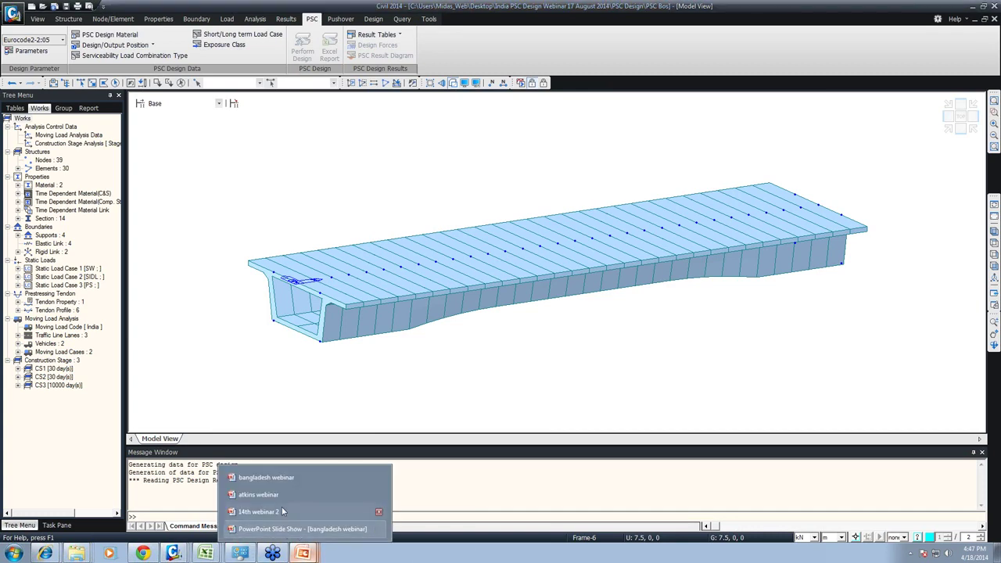
left_click(266, 512)
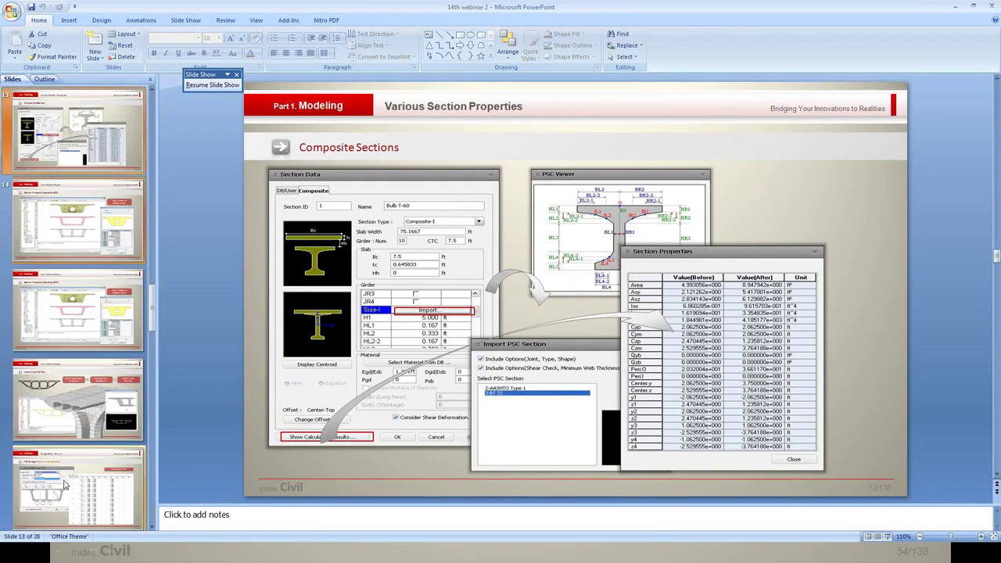
scroll(141, 391, "down", 8)
left_click(94, 406)
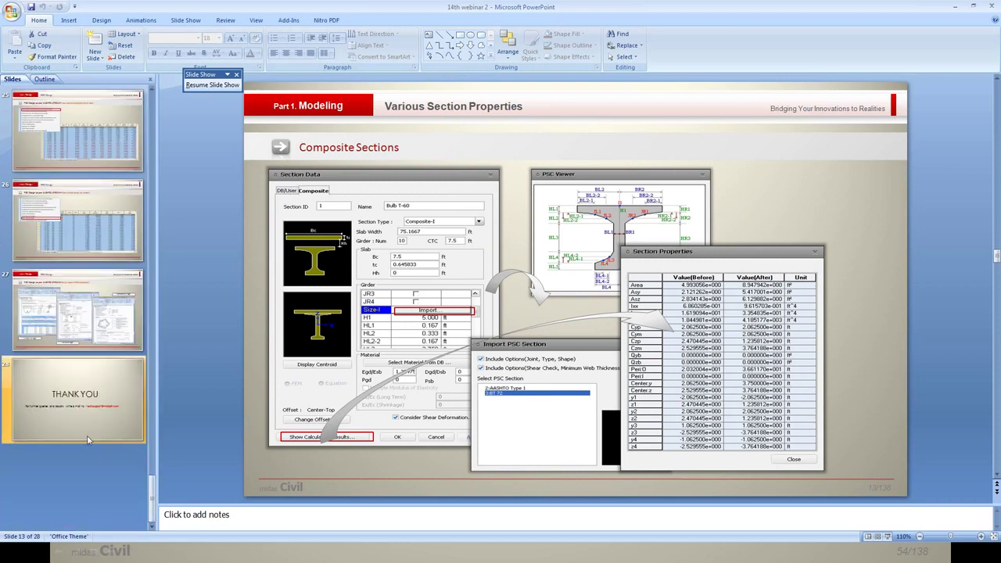
left_click(886, 536)
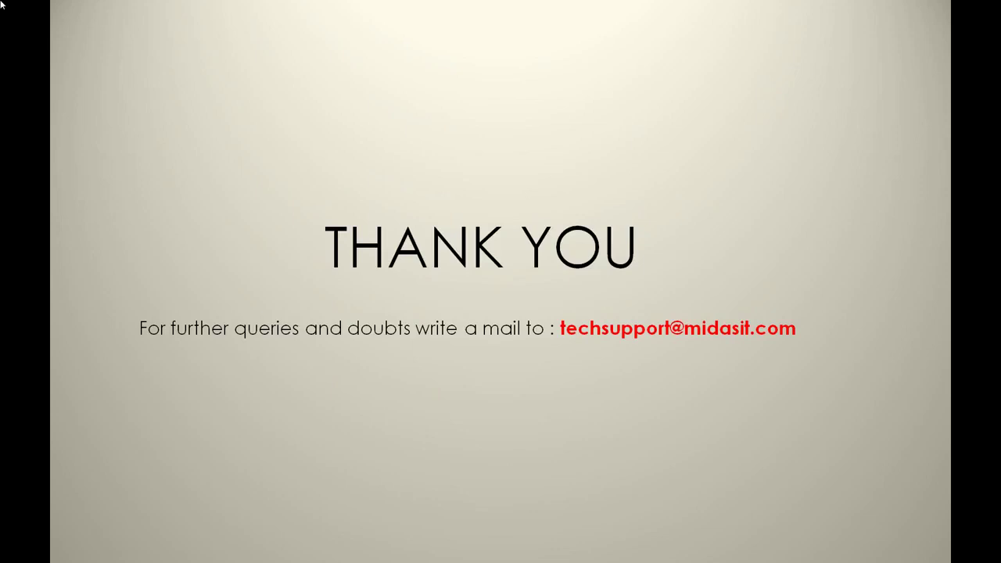